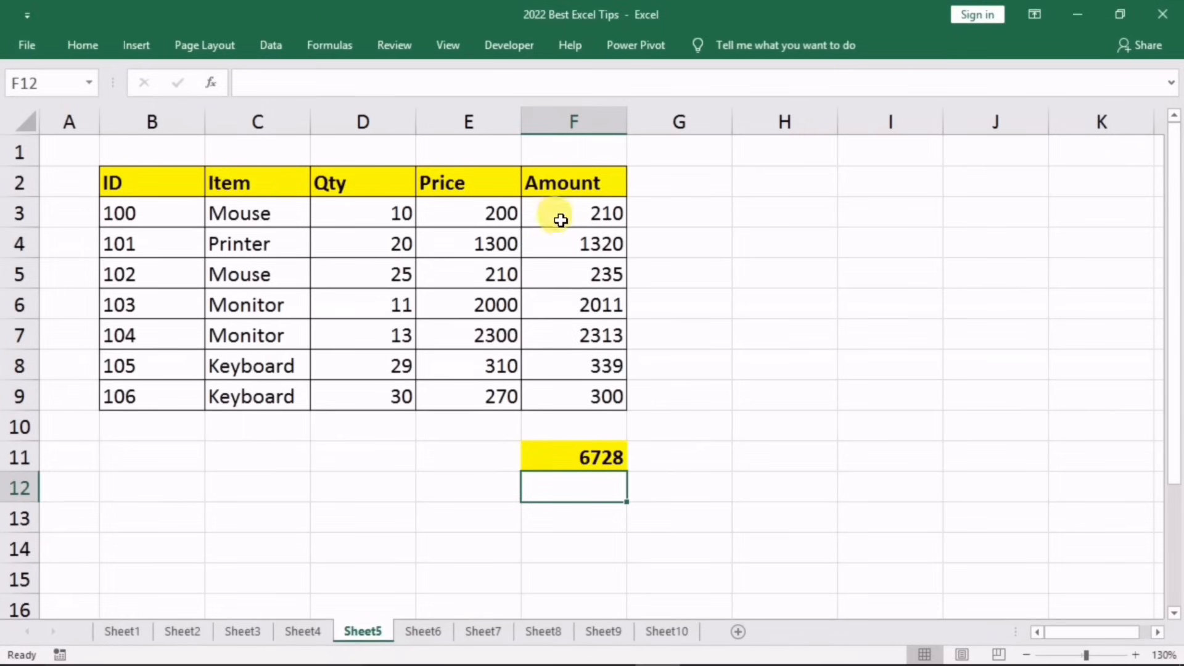
Clear the Amount values in F3:F9 and check that the F11 =SUM(F3:F10) total now reads 0
drag(563, 219, 552, 387)
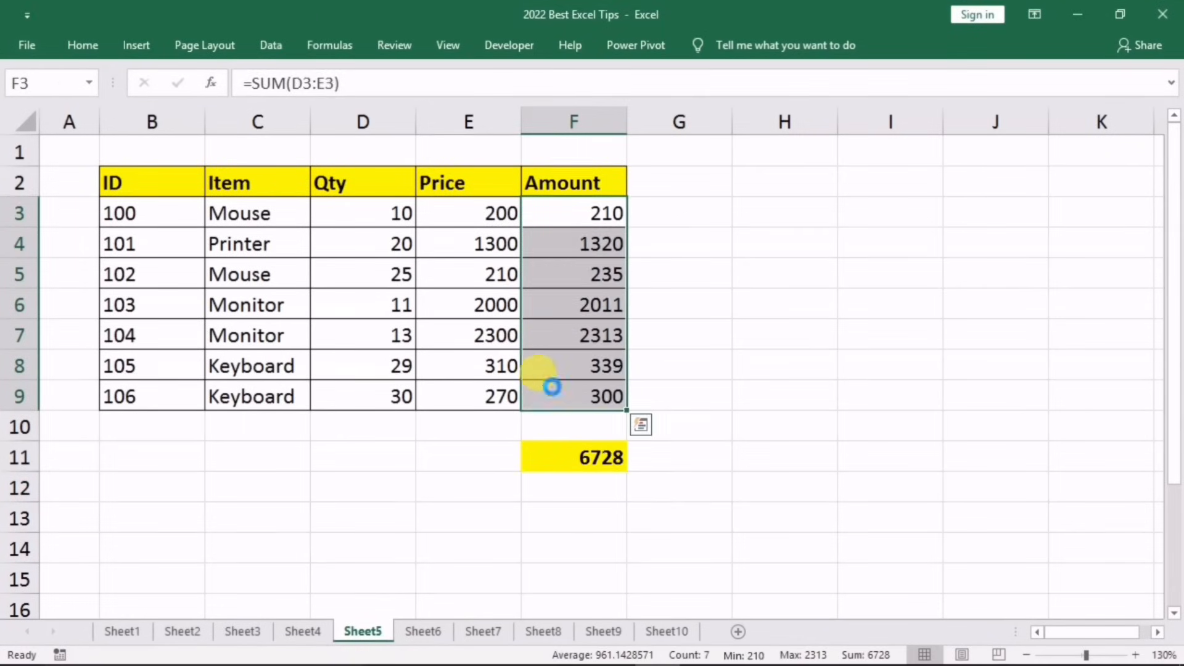
key(Delete)
click(360, 528)
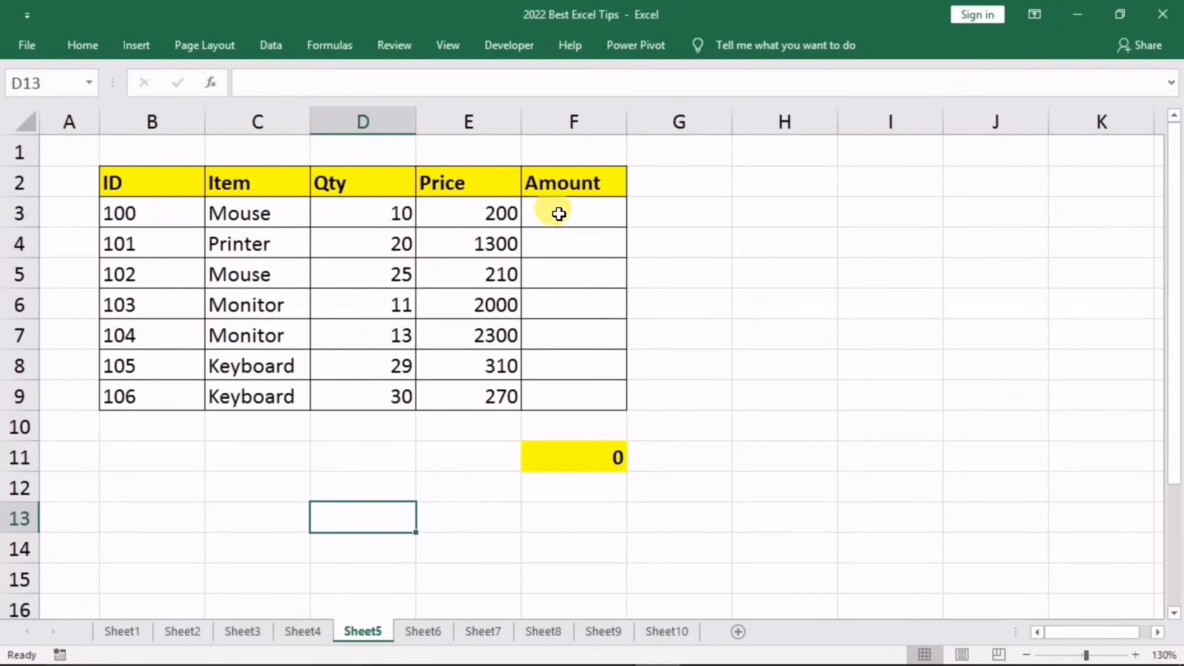
click(560, 458)
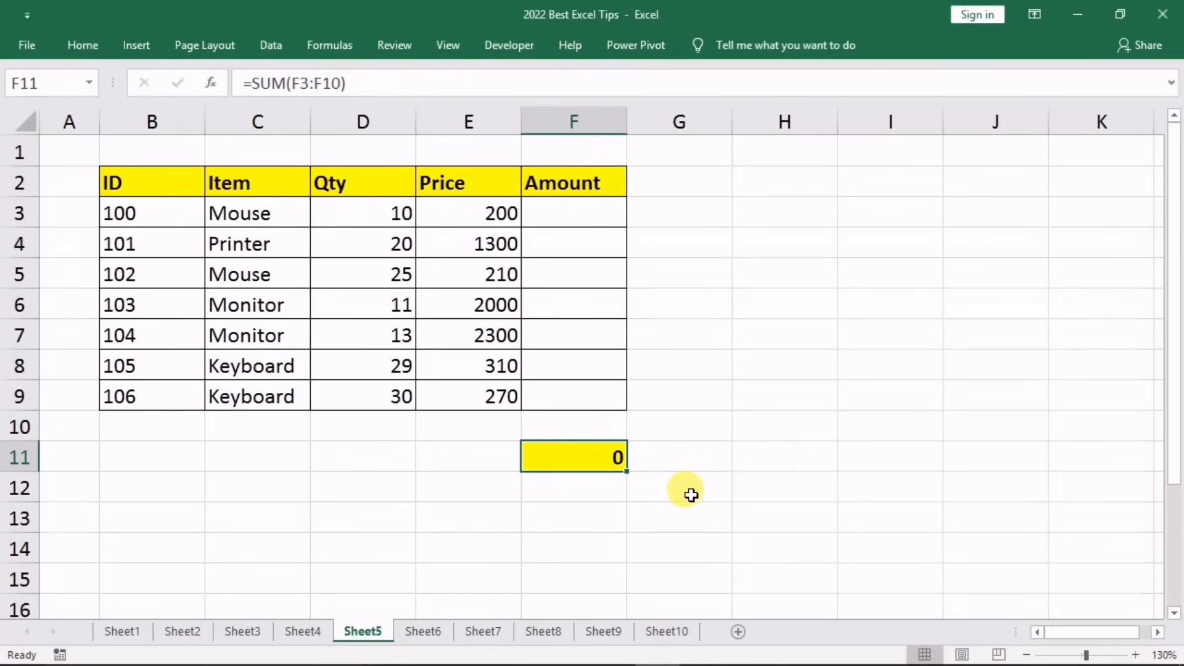
Give F11 the custom number format 0;; so its zero total displays as a blank cell
right_click(590, 468)
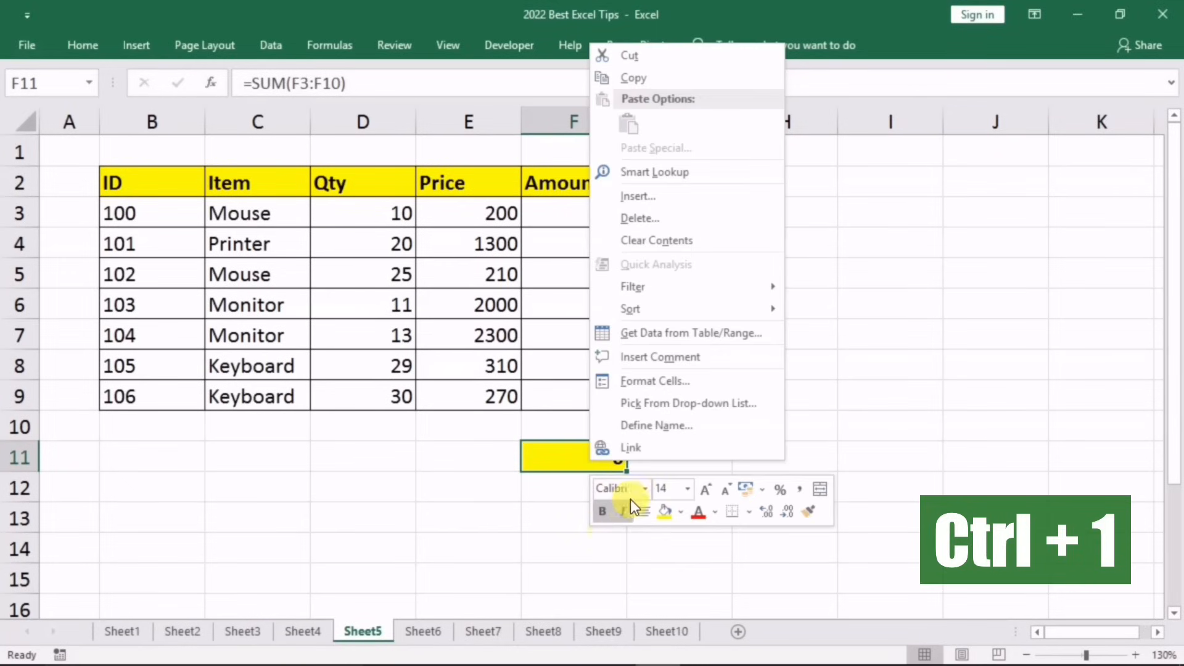
click(645, 383)
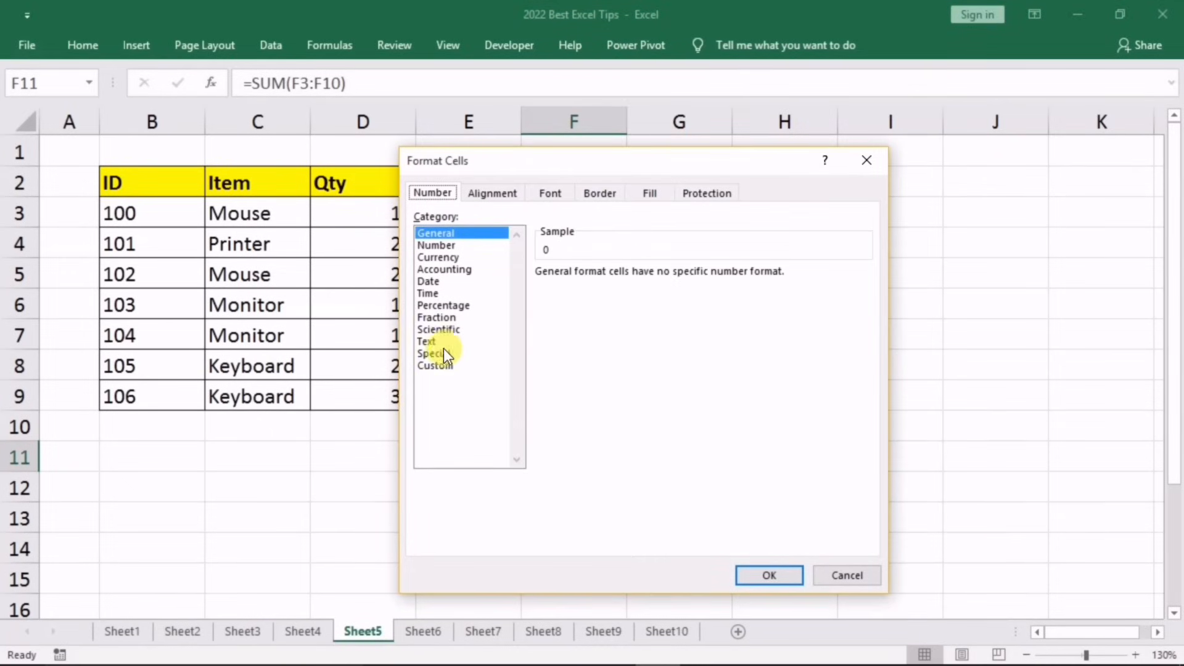
click(435, 365)
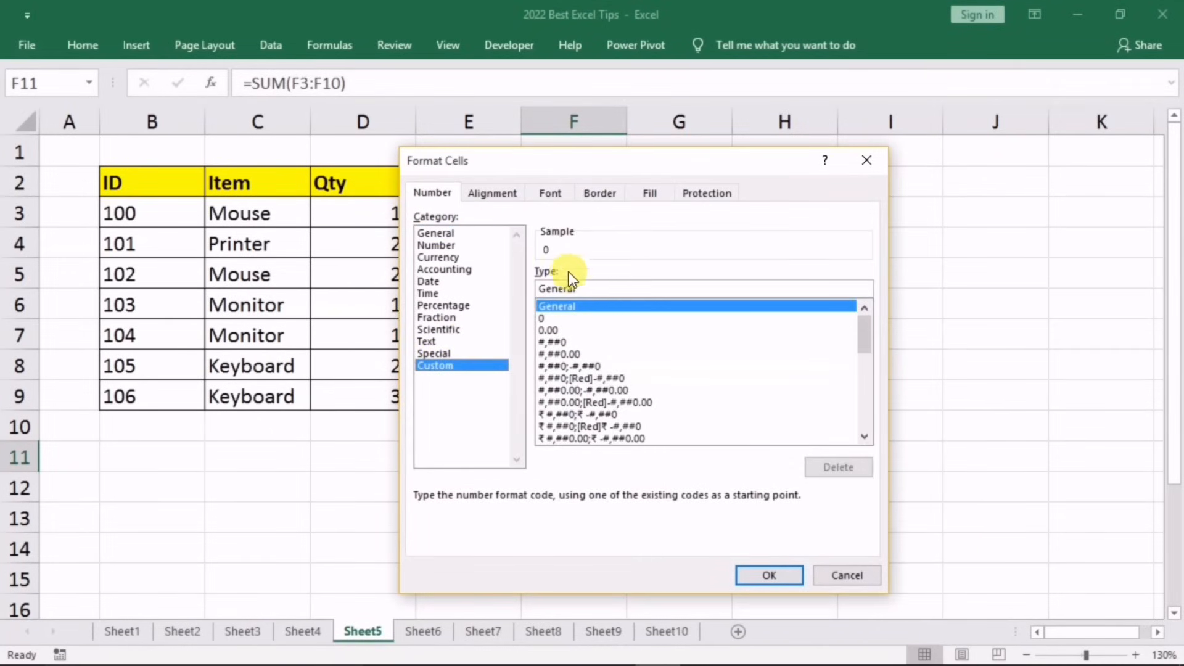
drag(590, 288, 528, 287)
key(BackSpace)
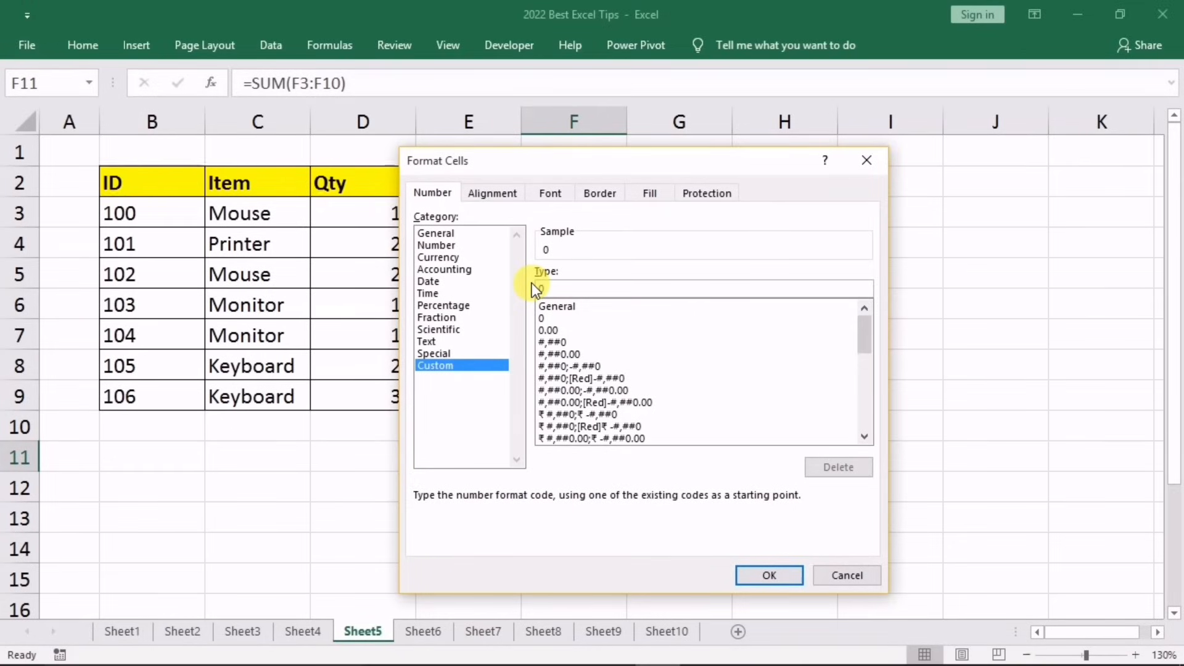
text(0;;)
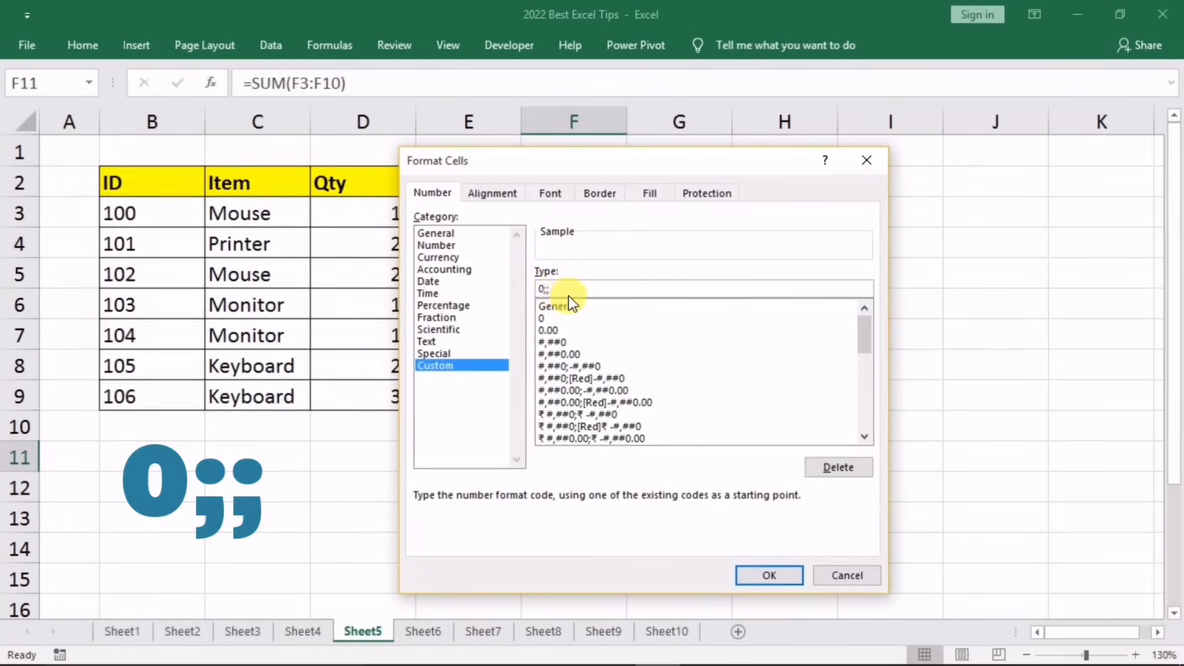
click(754, 574)
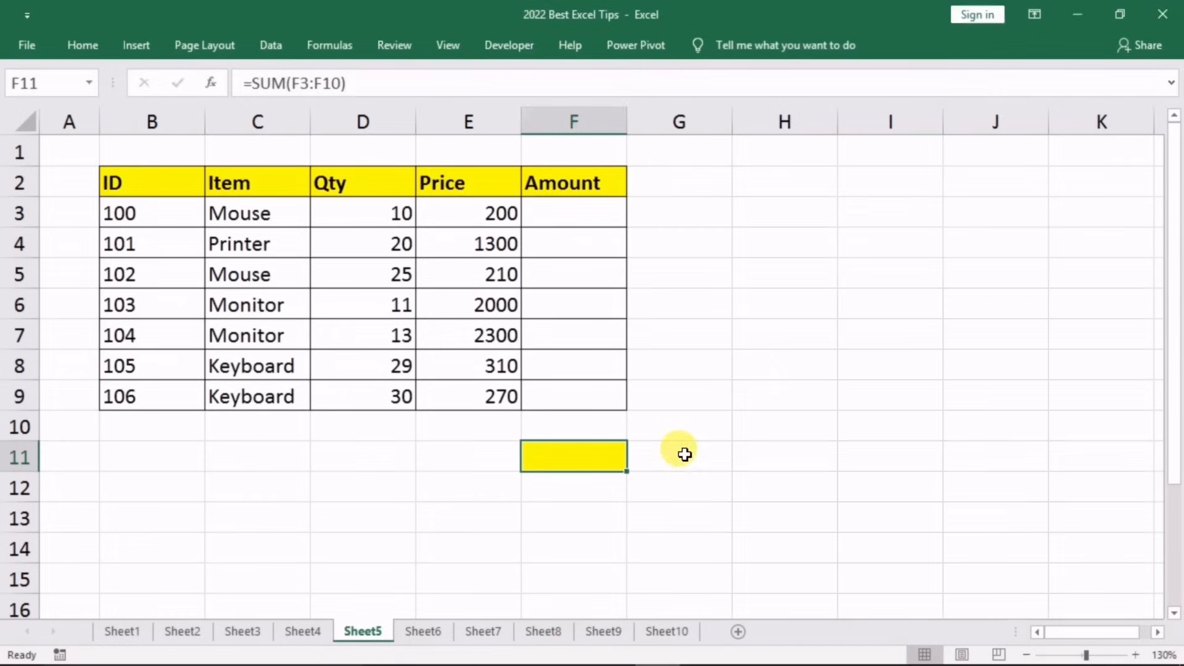
click(553, 213)
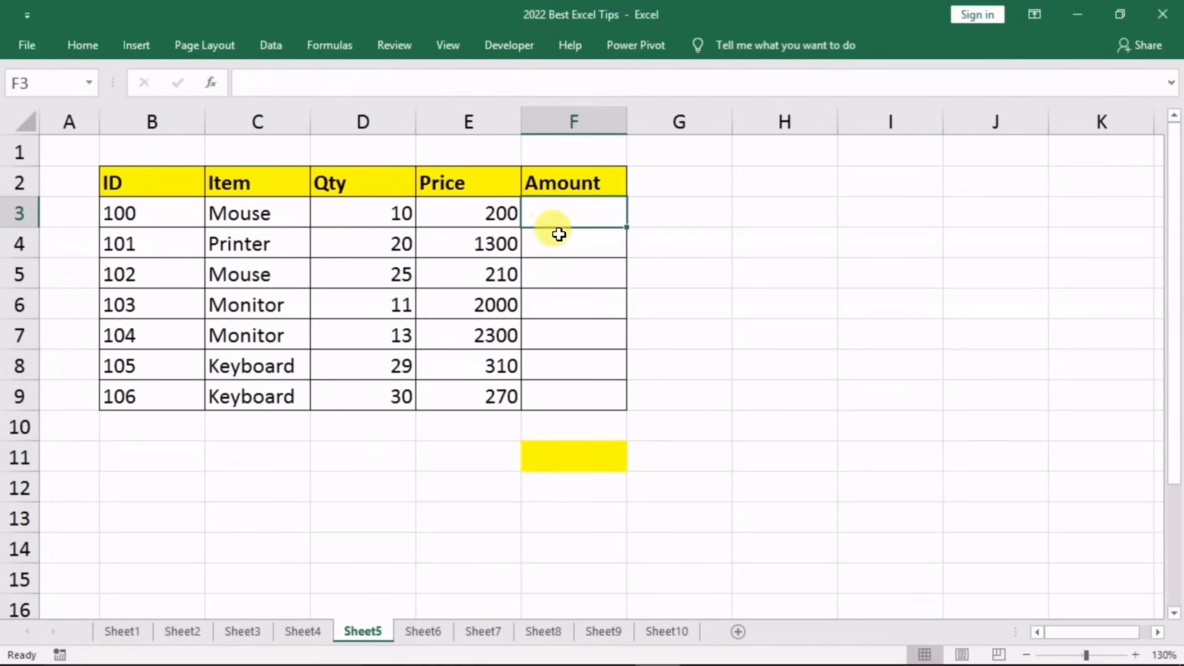
text(56)
click(579, 246)
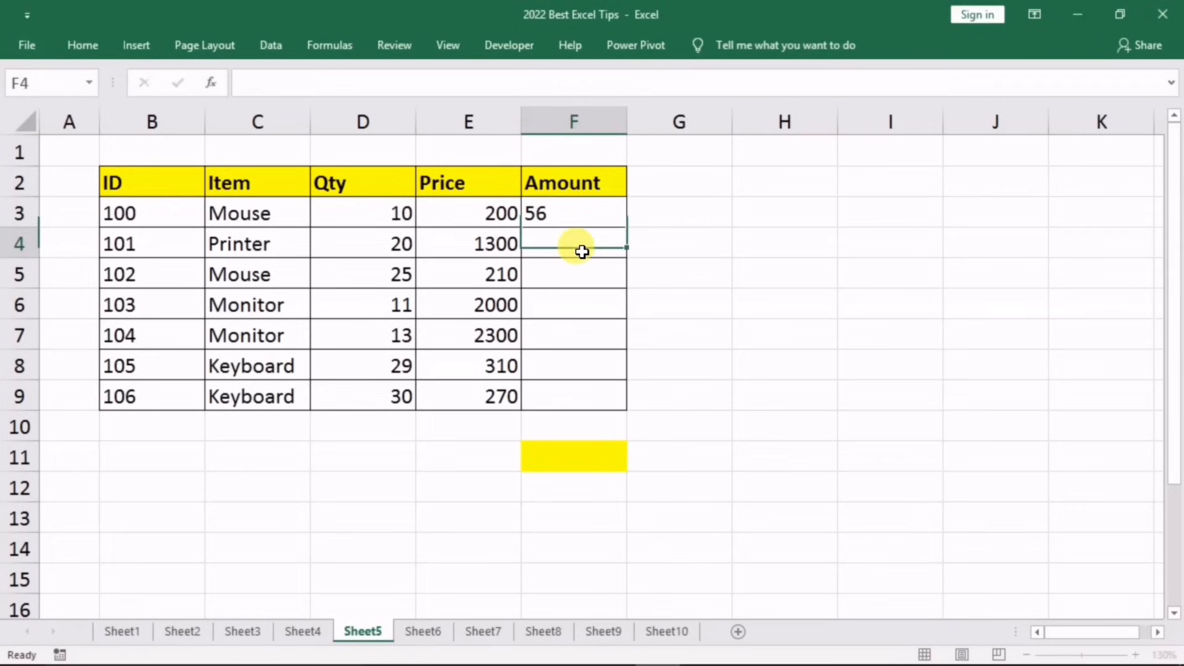
text(56)
click(570, 285)
text(5)
double_click(586, 457)
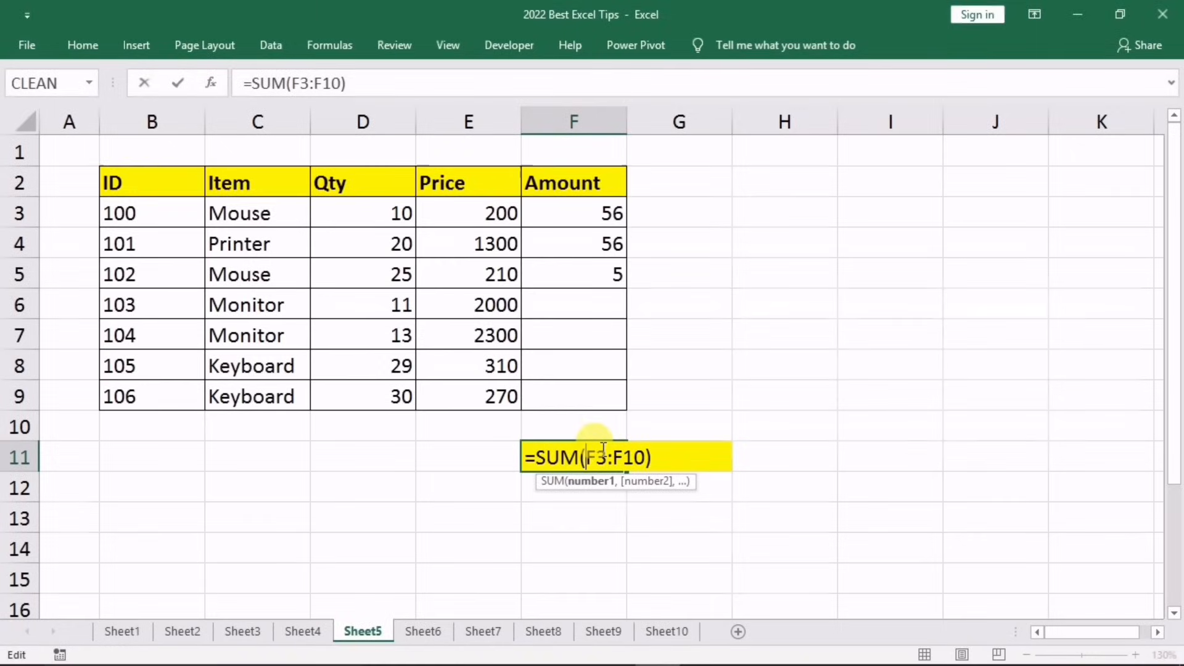
key(Return)
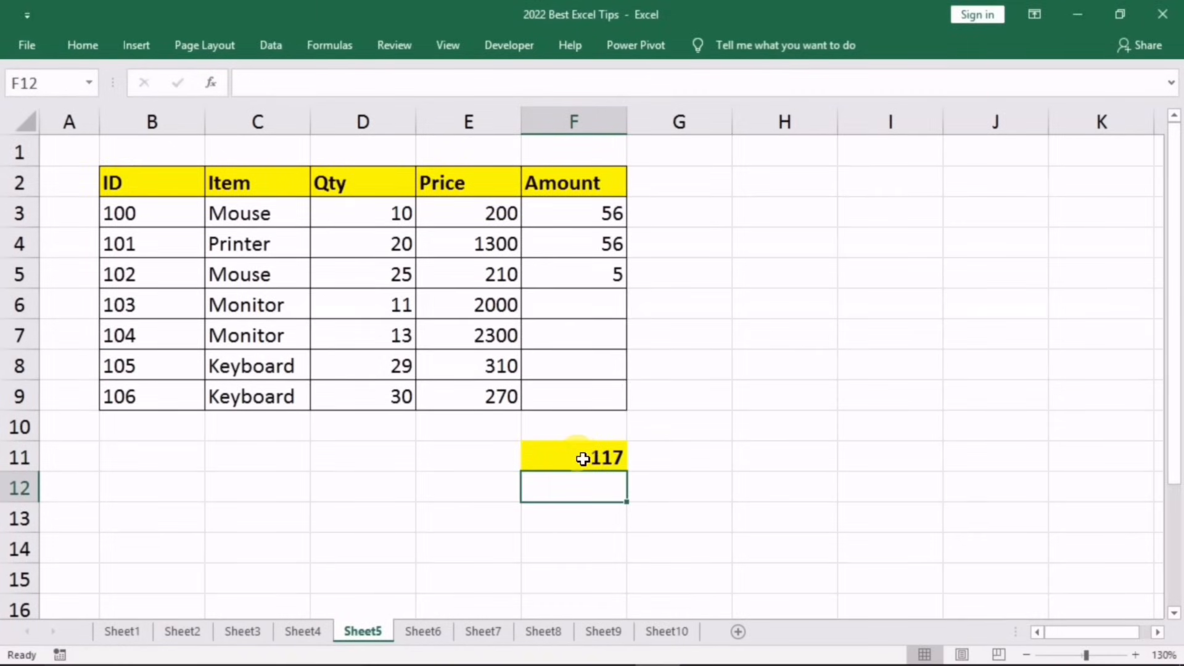
drag(591, 215, 583, 302)
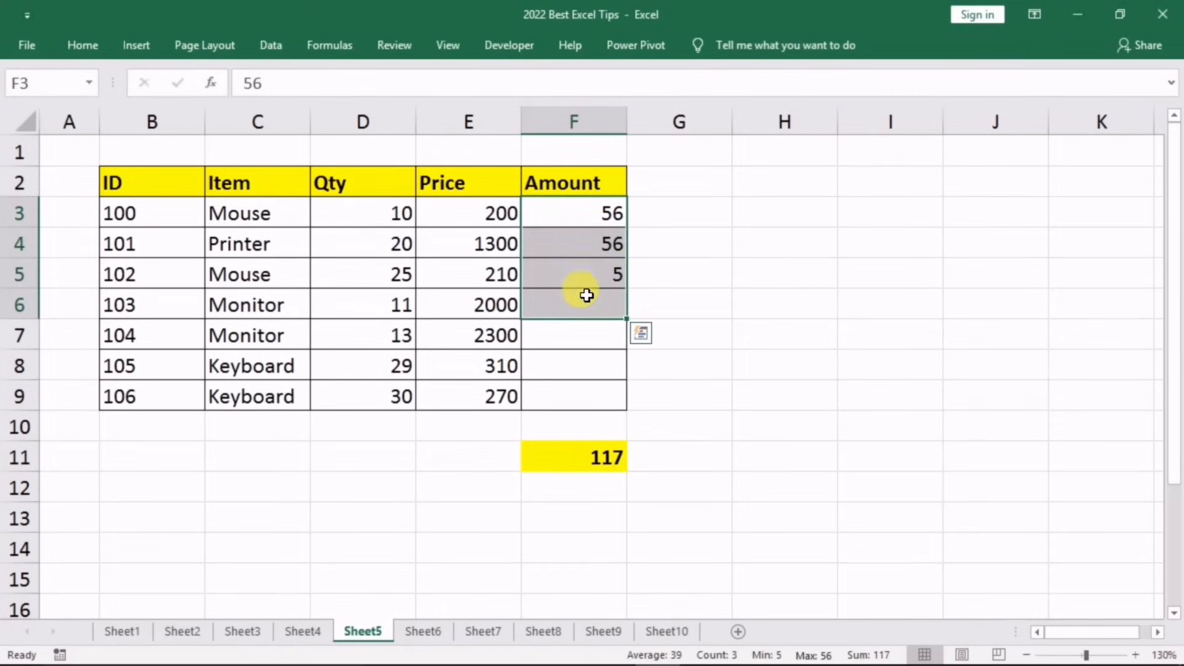
key(Delete)
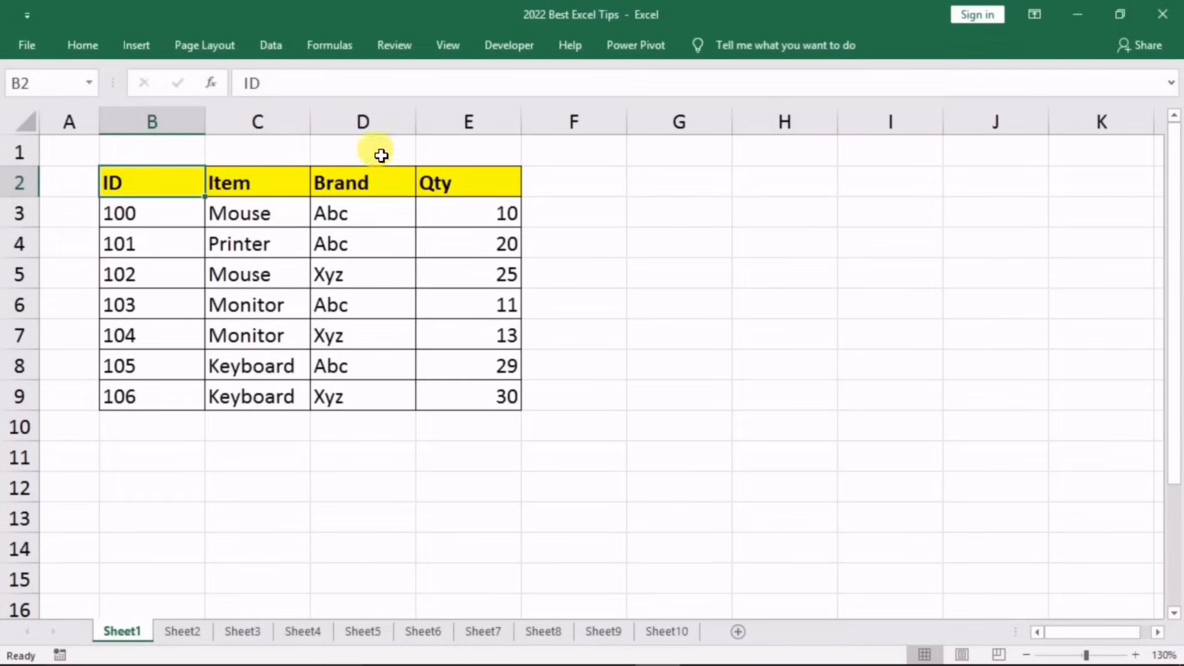
Hide column D, the Brand column, on Sheet1
click(362, 120)
right_click(362, 121)
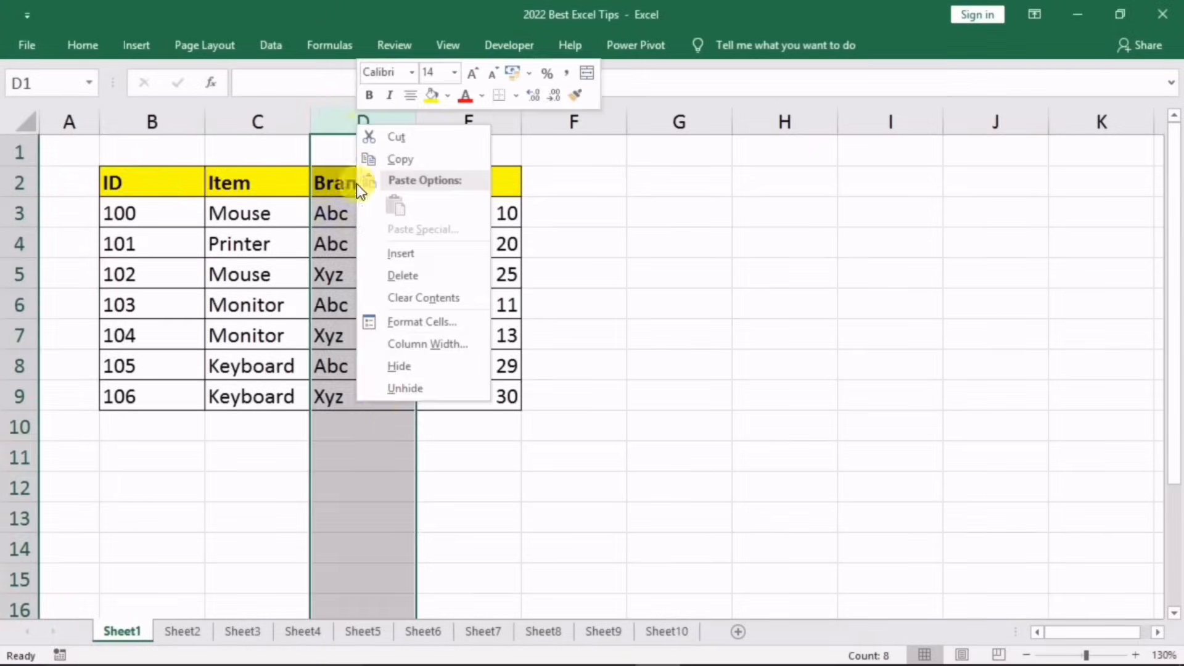
click(395, 365)
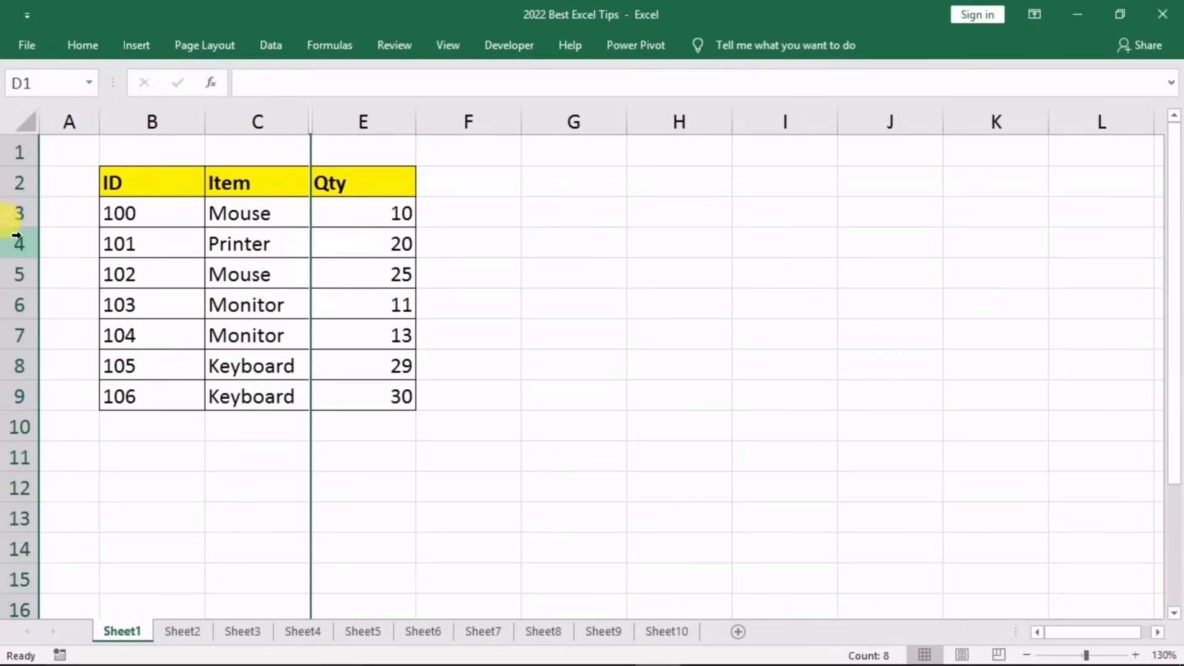
Hide rows 4 to 7 of the table, leaving IDs 100, 105 and 106 visible
drag(18, 244, 18, 333)
right_click(25, 321)
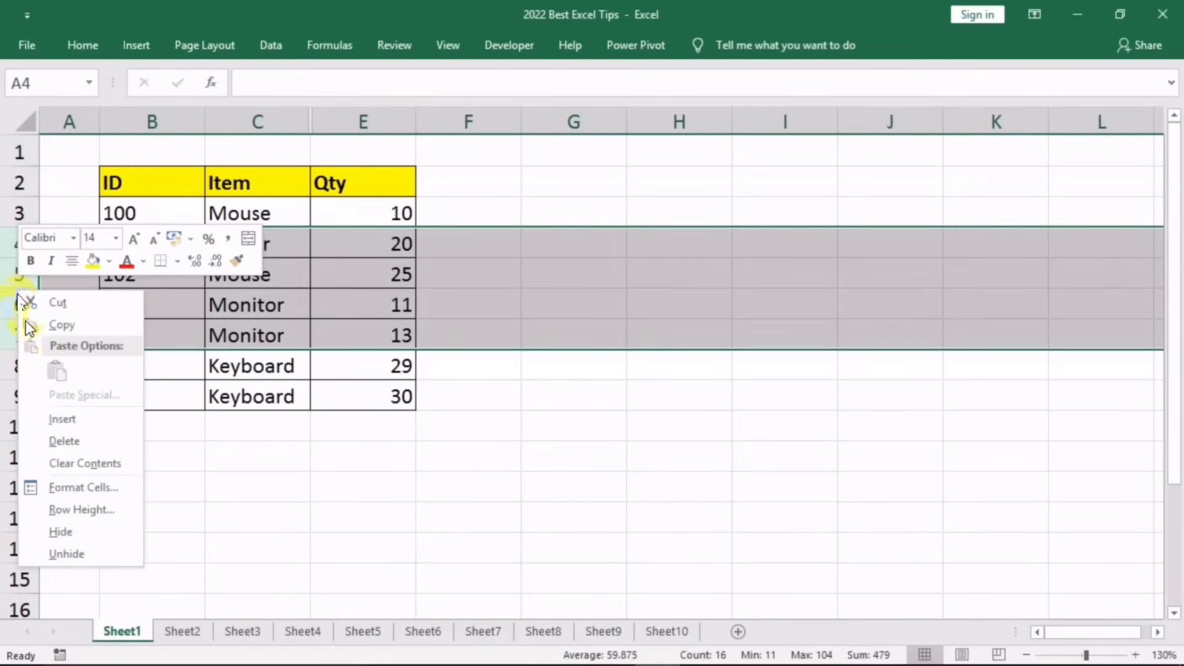
click(55, 529)
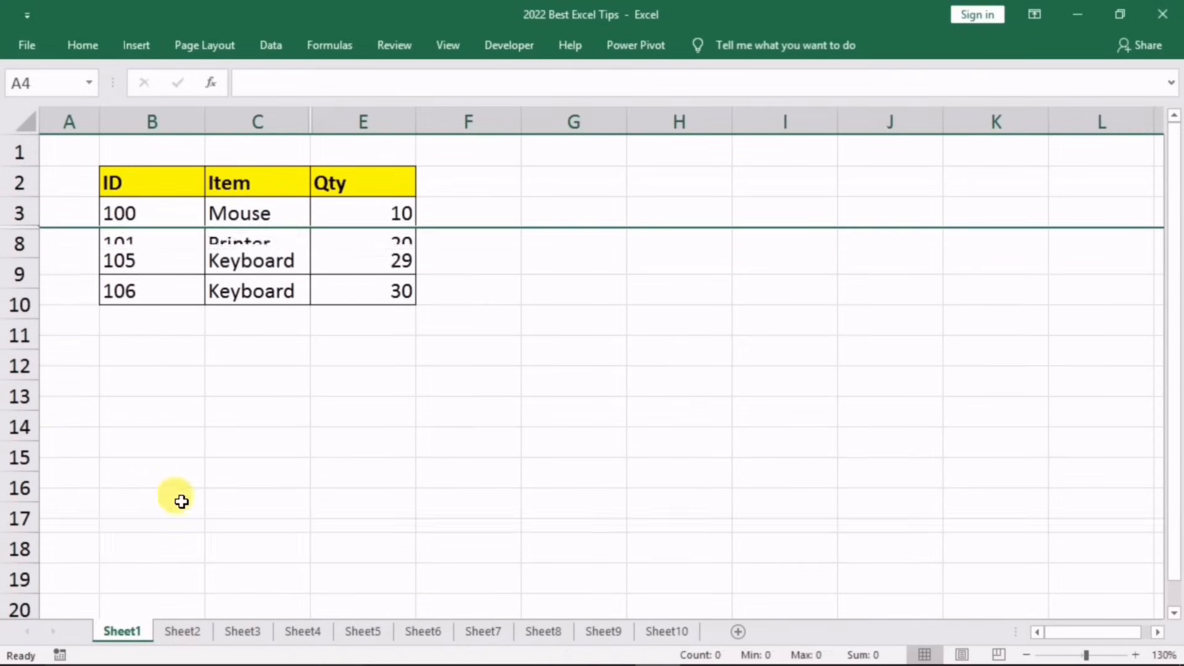
click(470, 399)
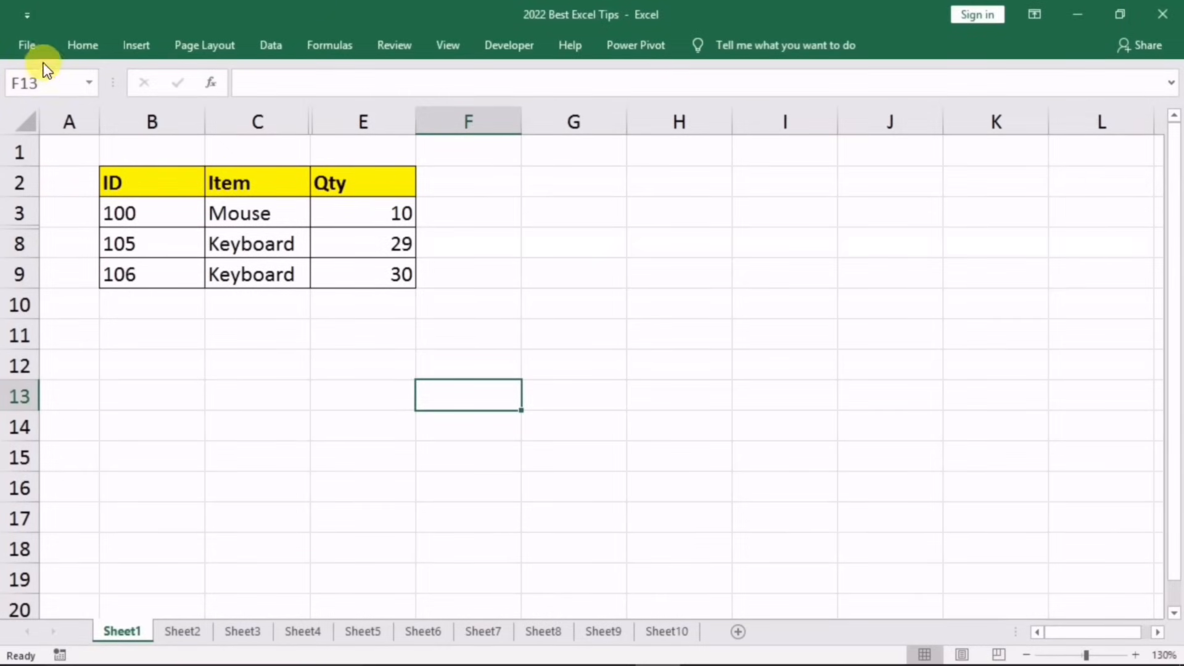
Start the Document Inspector from File > Info > Check for Issues, saving the workbook first
click(27, 47)
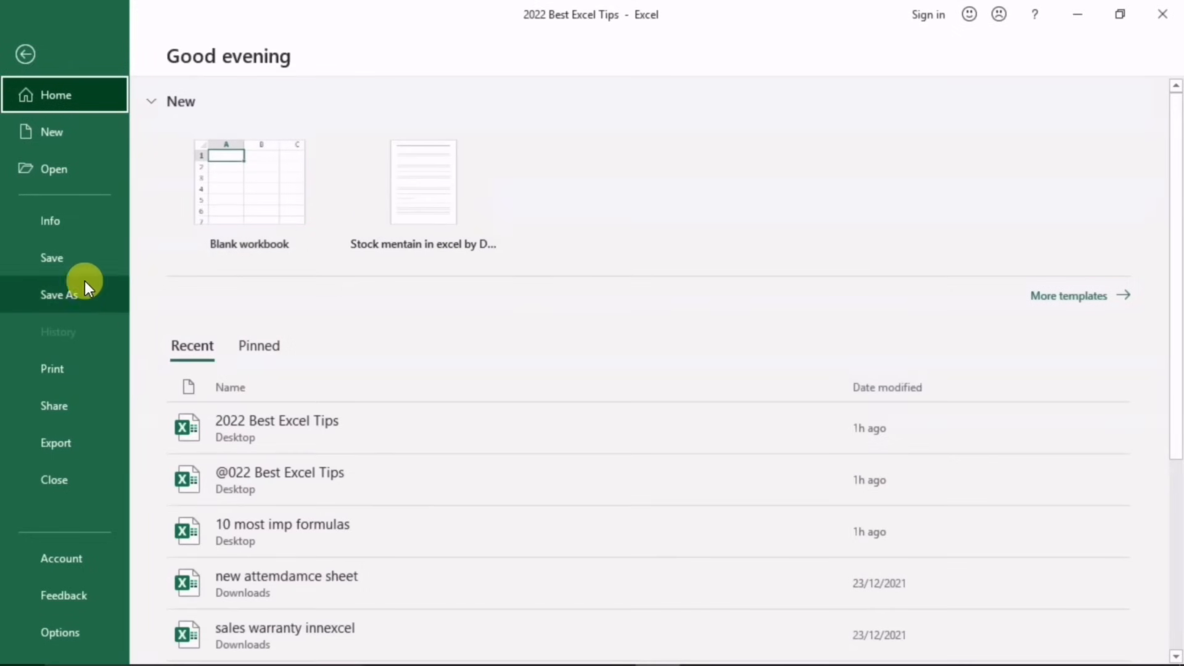
click(61, 225)
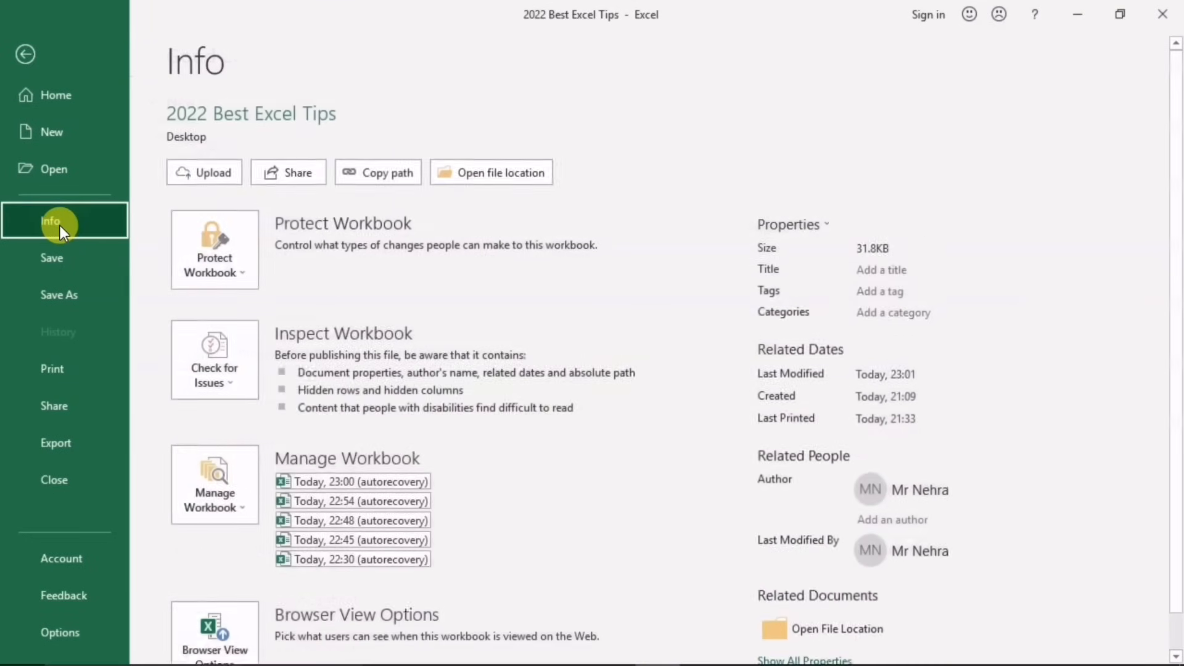
click(232, 380)
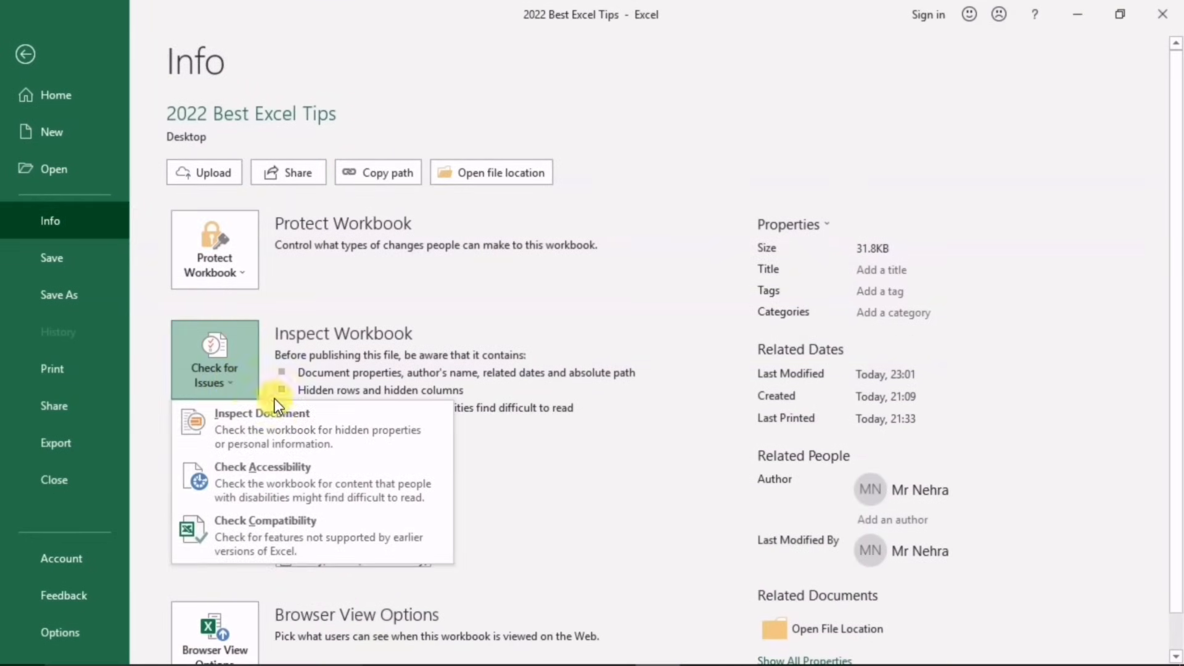
click(308, 423)
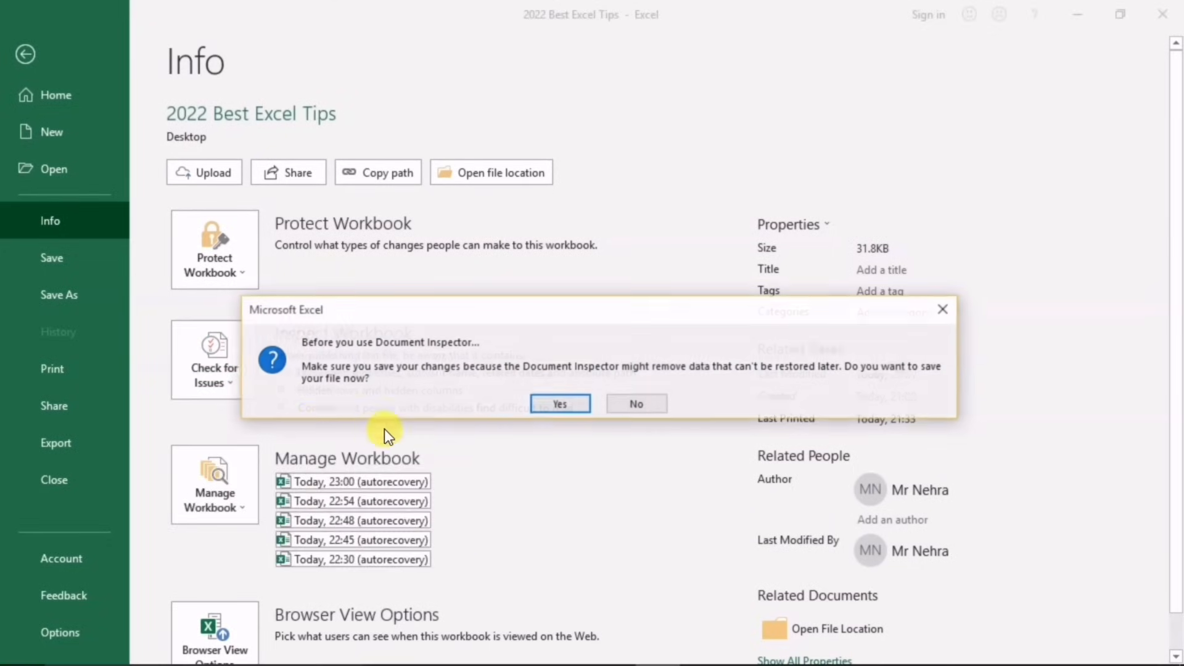
click(544, 404)
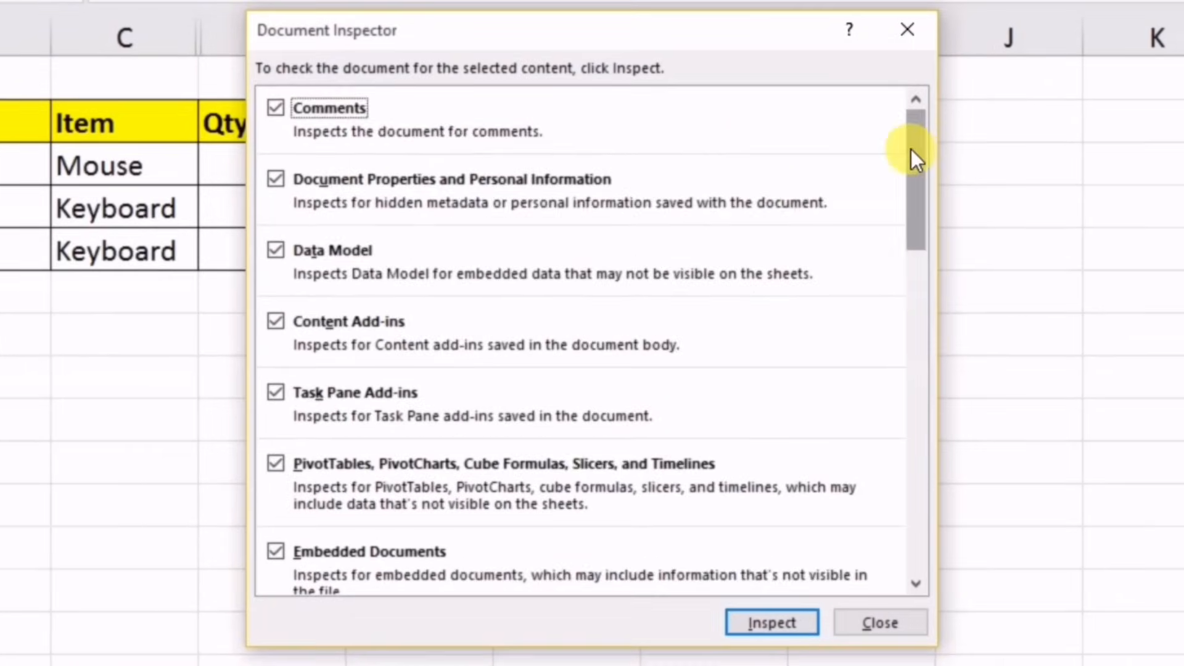
Run the inspection and remove all hidden rows and columns, then close the inspector
drag(822, 204, 842, 402)
drag(942, 432, 935, 467)
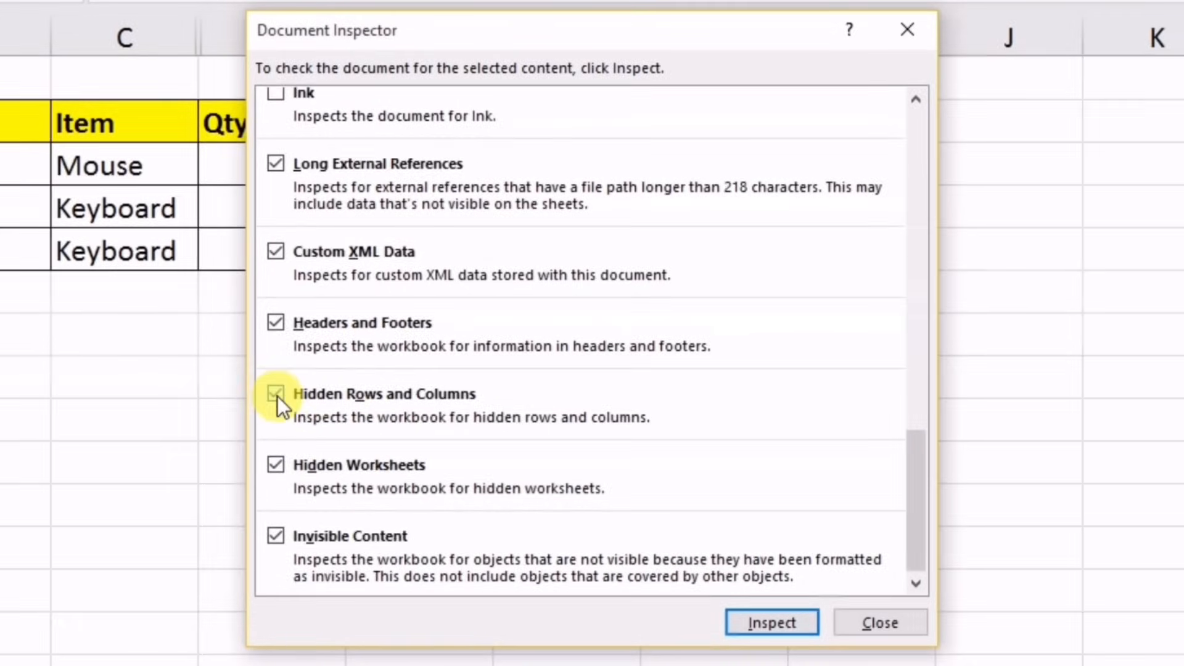
click(746, 624)
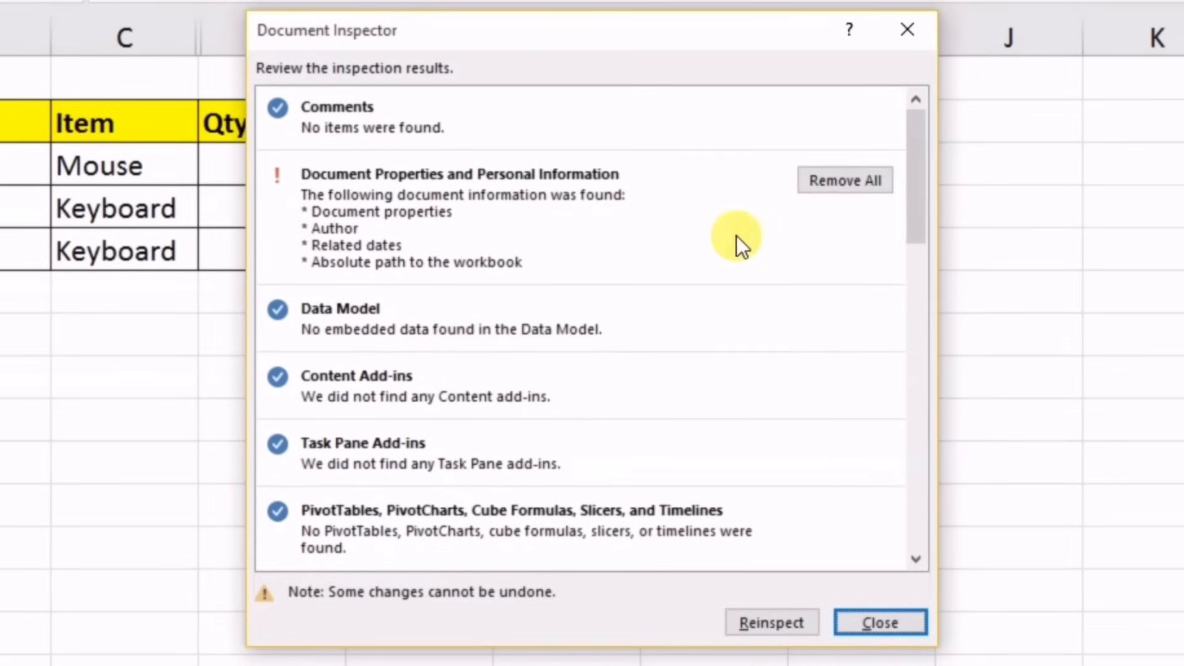
drag(923, 187, 898, 494)
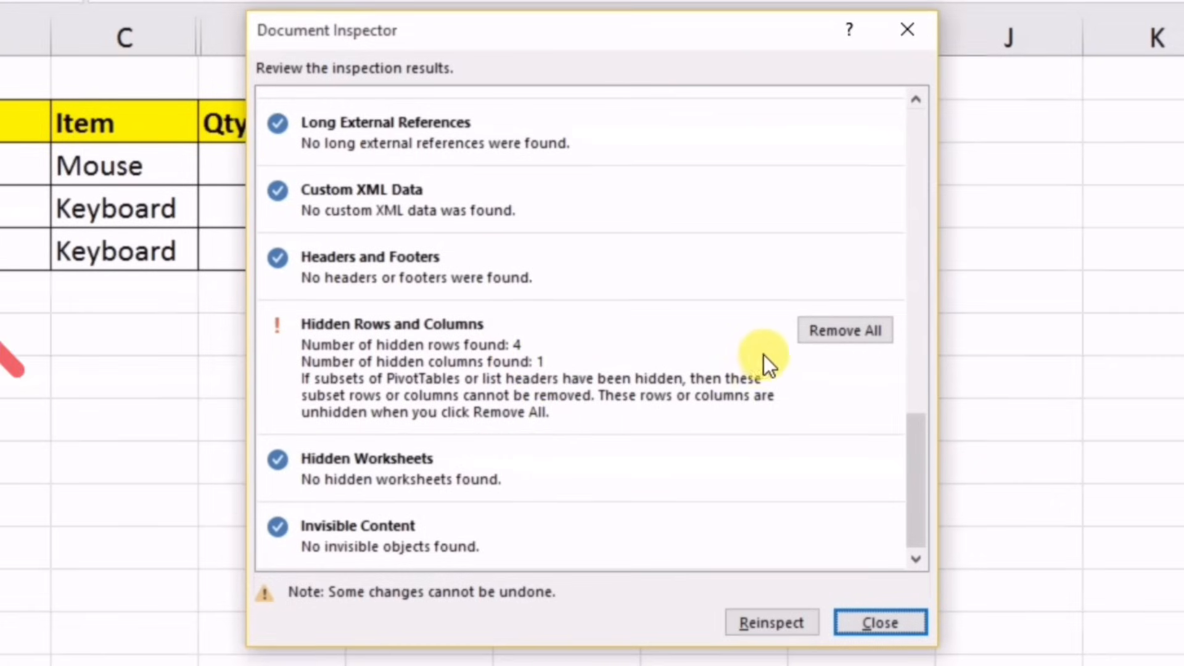
click(817, 333)
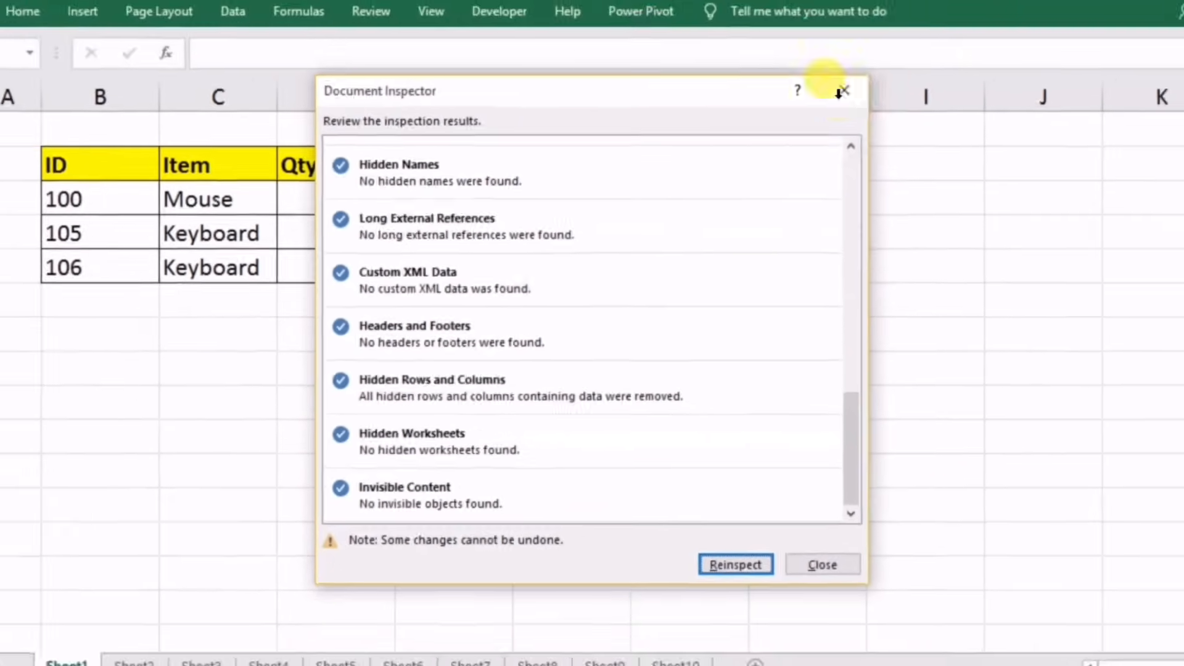
click(907, 29)
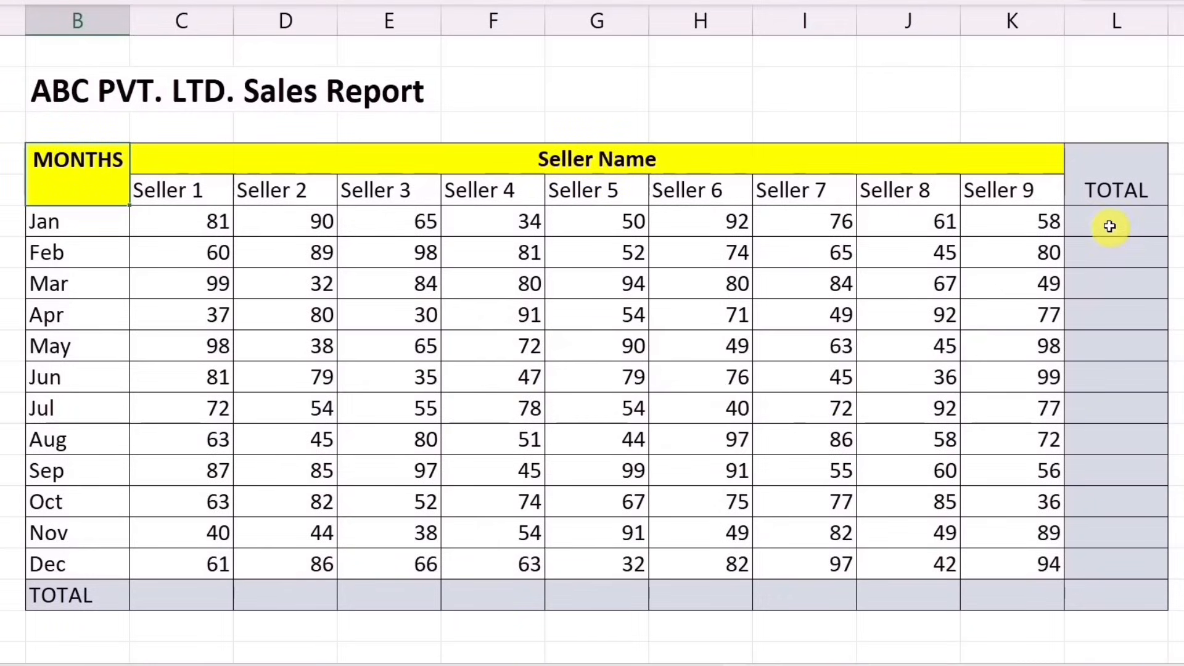
Sum Jan's seller figures with Alt+= and fill the formula down the TOTAL column
drag(1110, 227, 1112, 594)
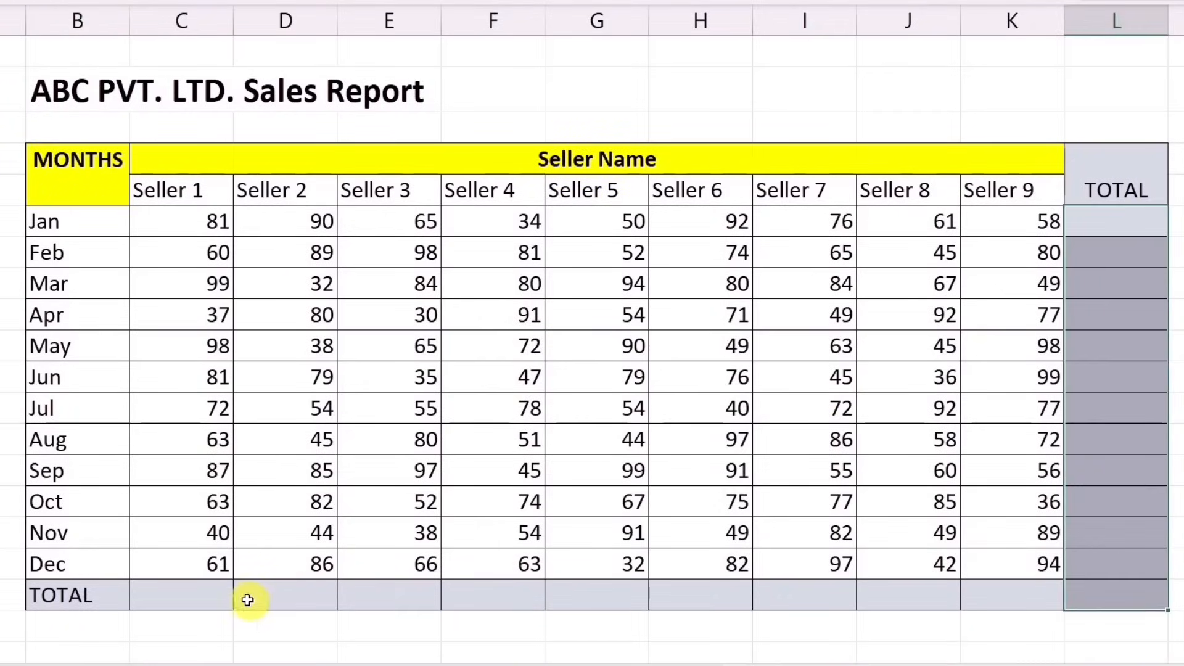
drag(223, 596, 1014, 596)
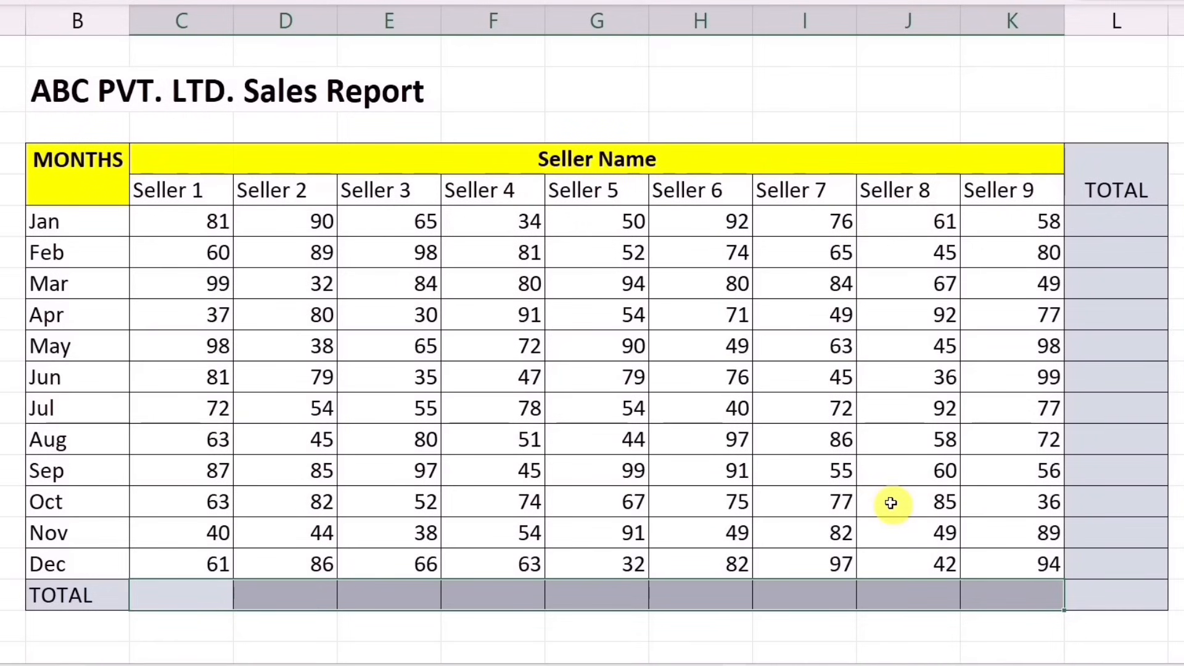
click(1086, 223)
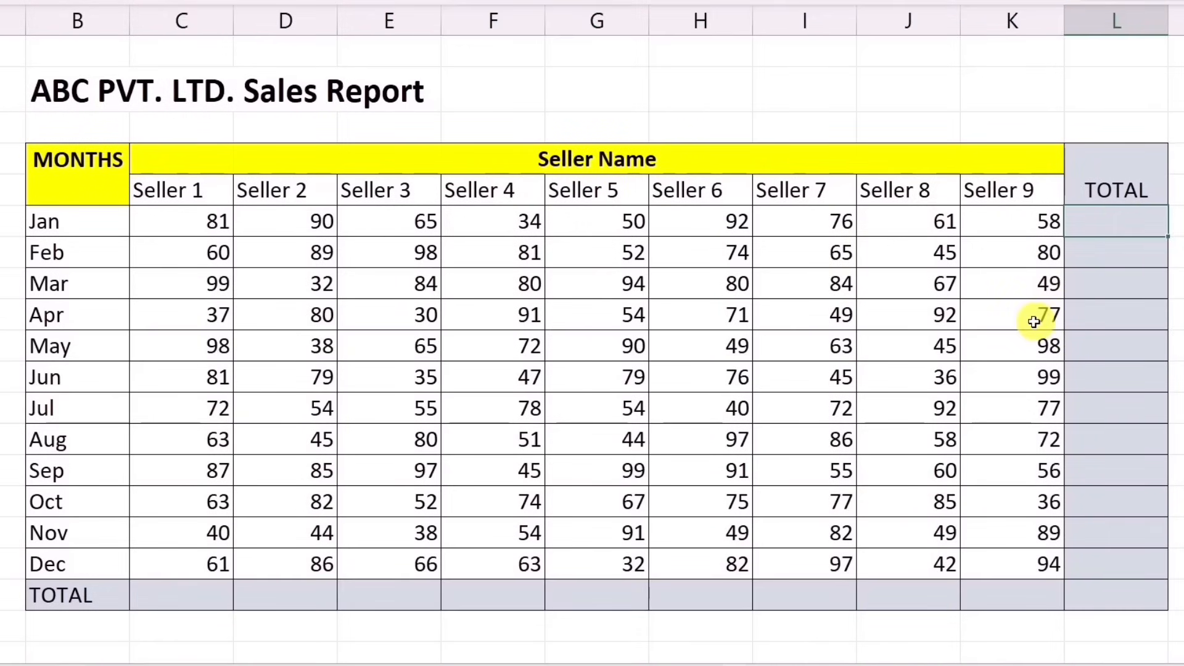
key(alt+=)
key(Return)
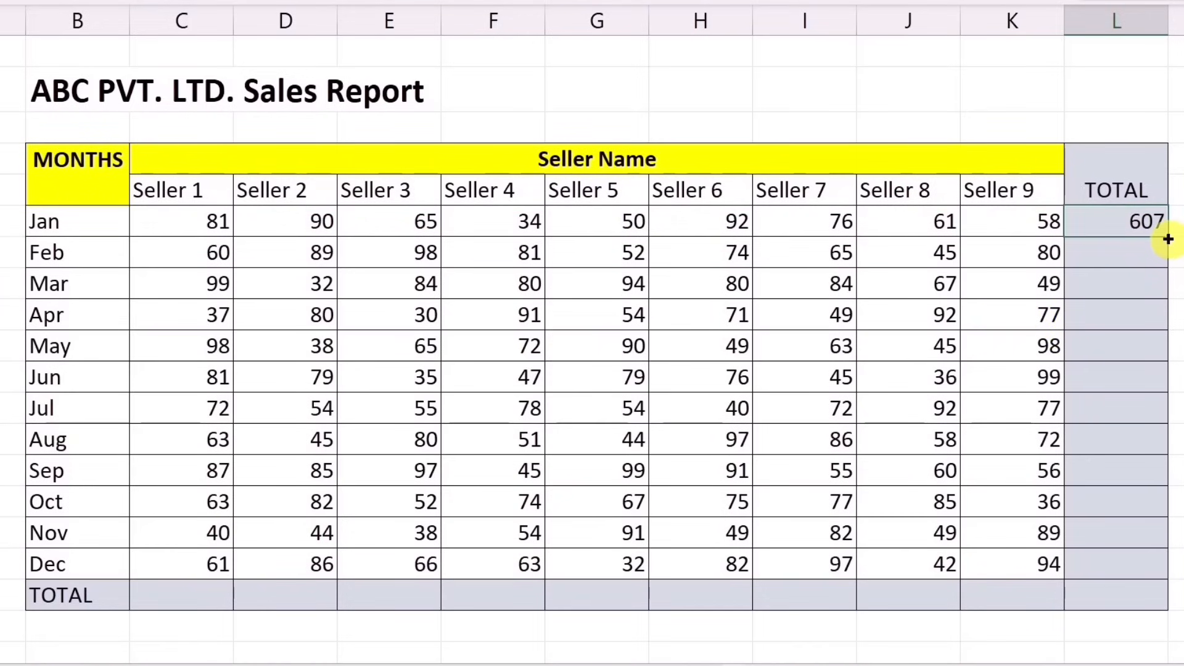
double_click(1168, 239)
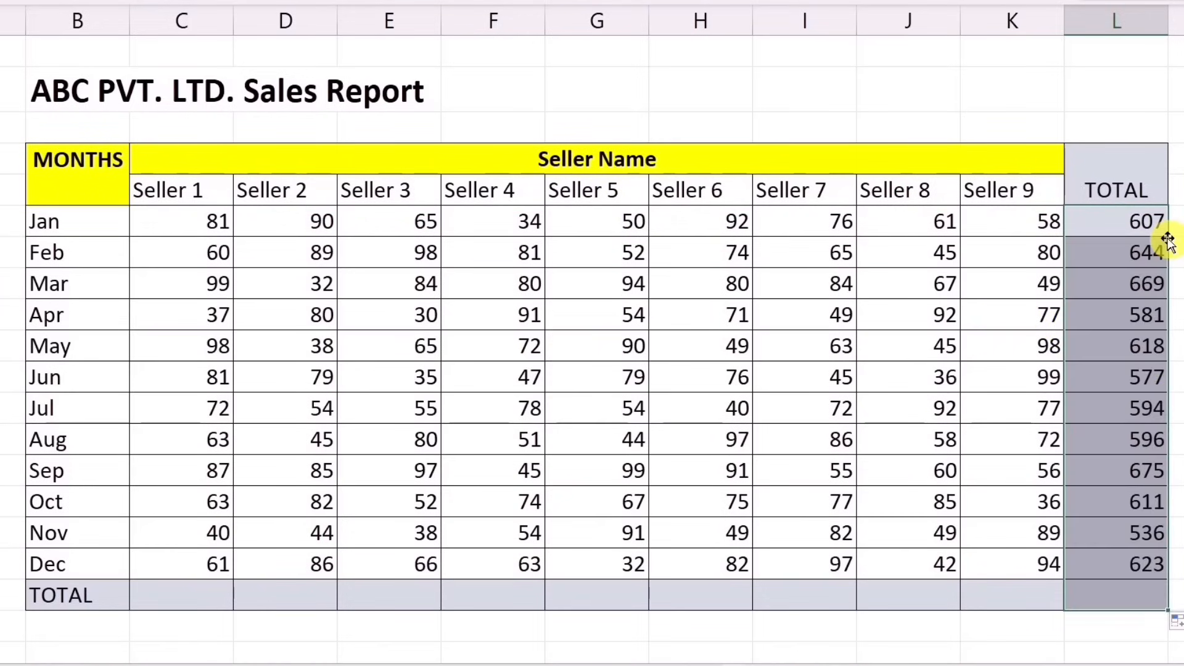
Sum the Seller 1 column and copy that total across the TOTAL row for all sellers
click(159, 597)
key(alt+equal)
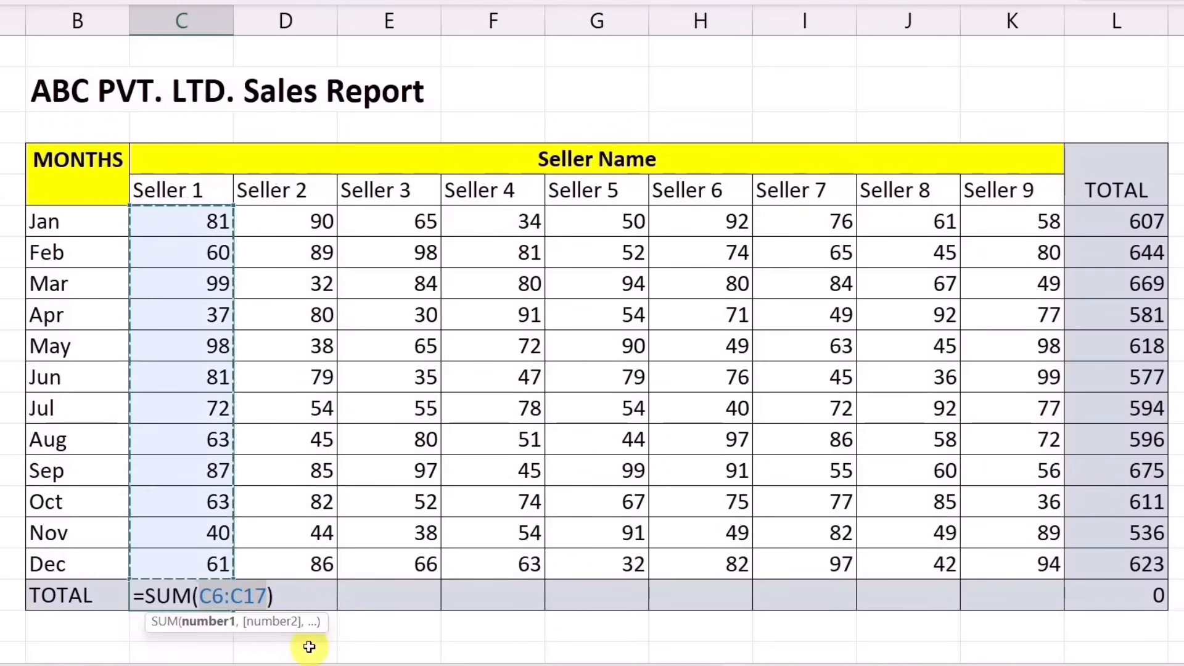
key(Return)
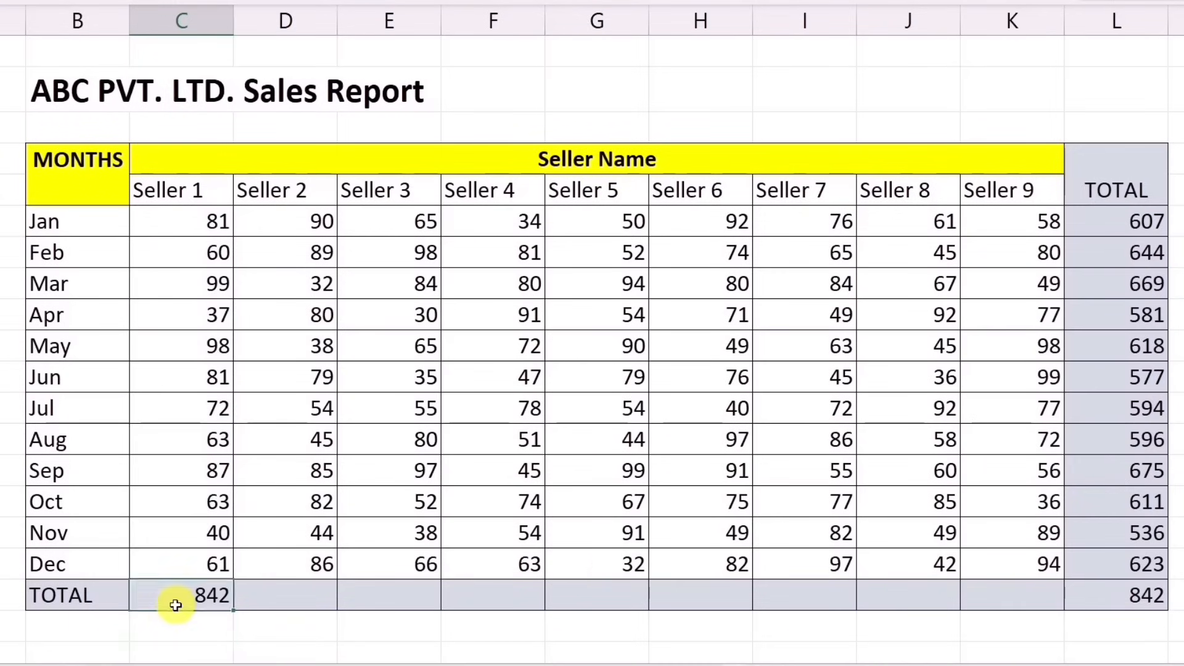
drag(231, 610, 1007, 610)
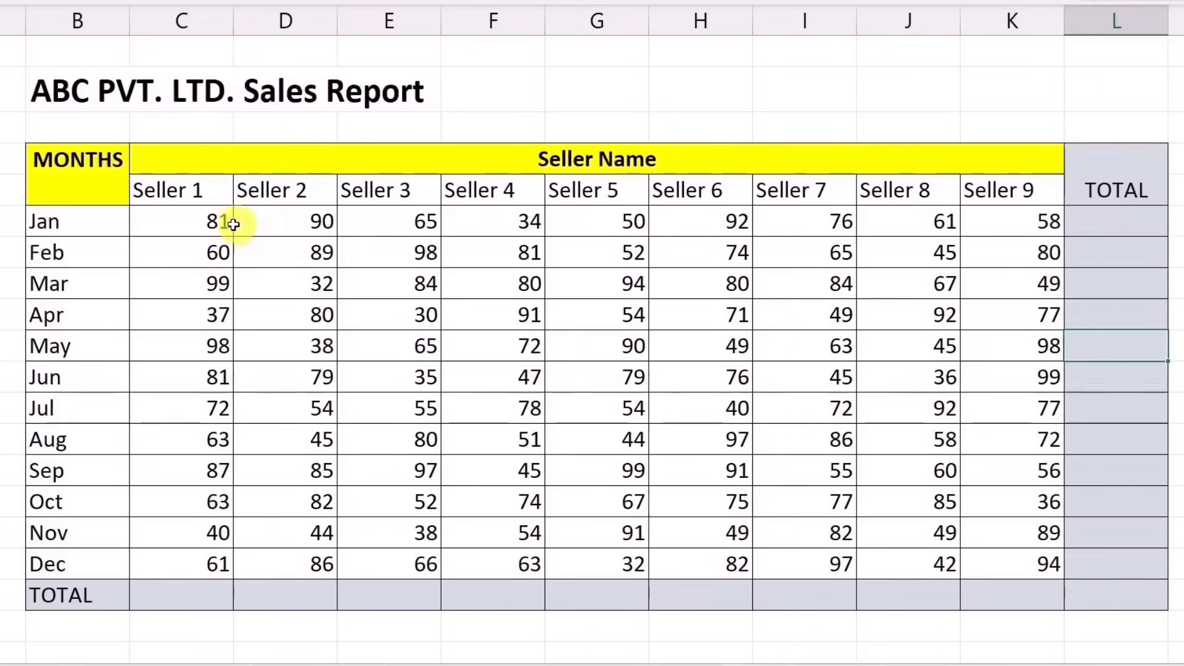
AutoSum the whole sales table at once for a 7331 grand total, re-entering the Seller 1 and Jan sums
drag(225, 230, 1116, 586)
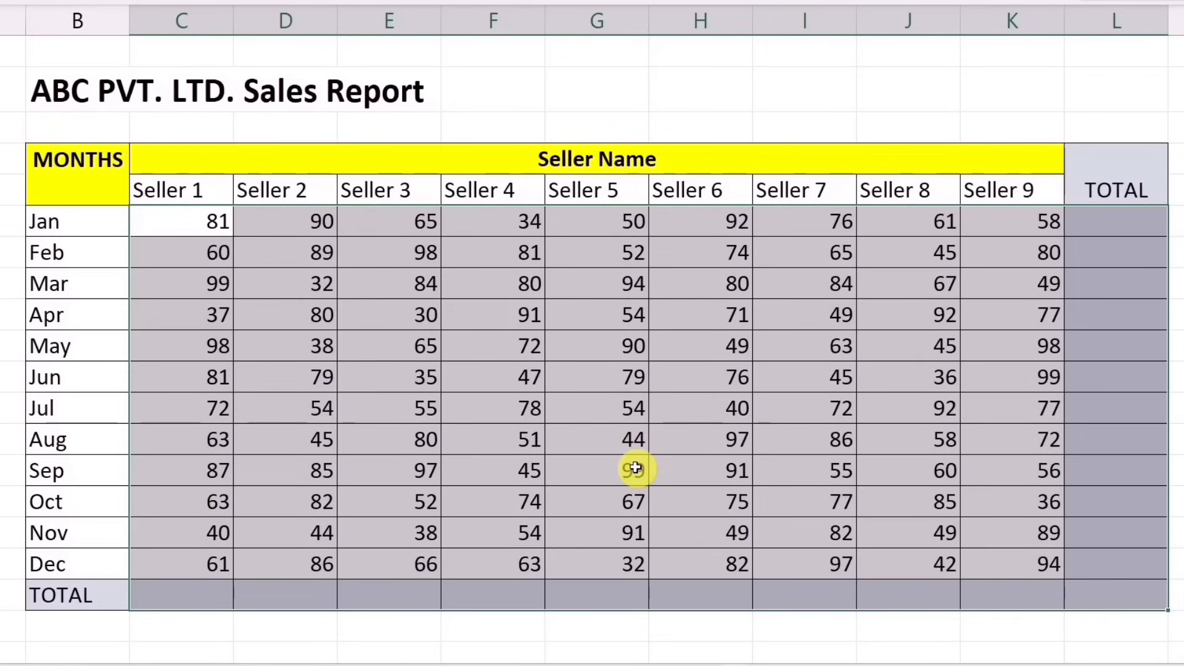
key(alt+equal)
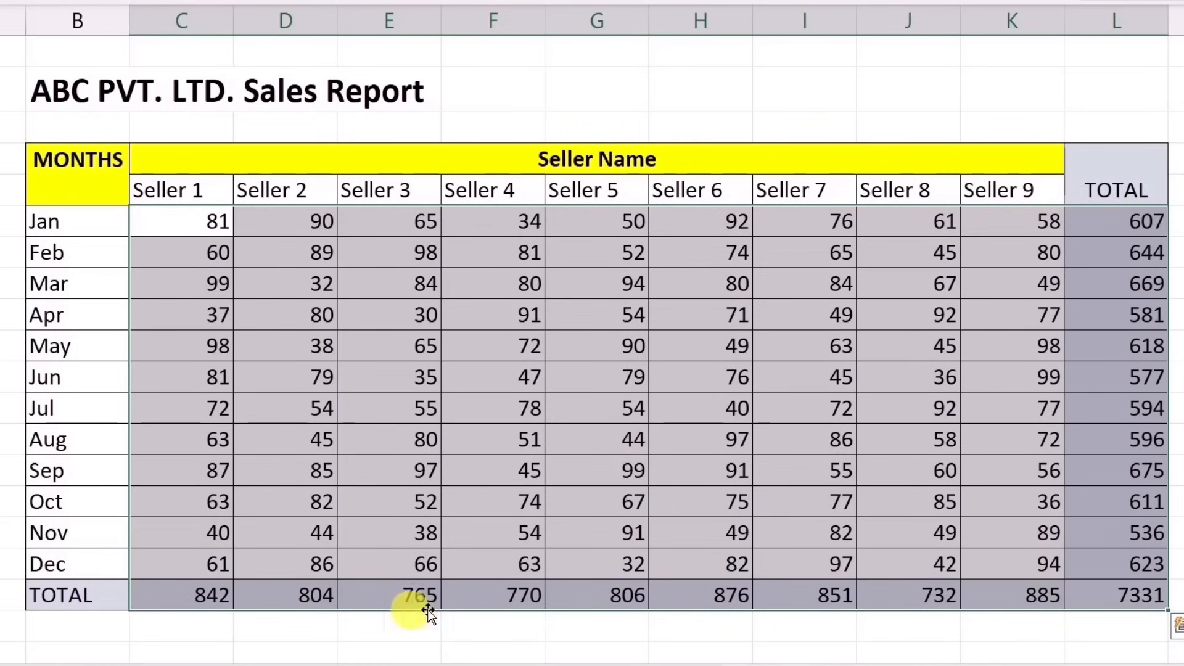
click(192, 595)
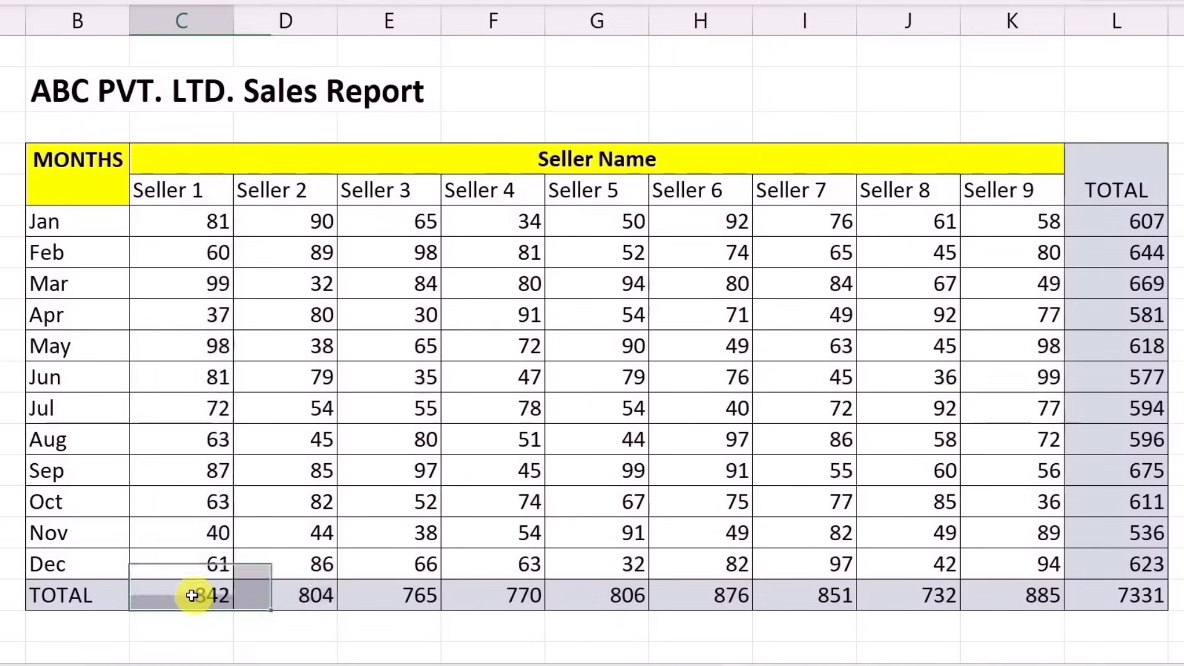
key(alt+equal)
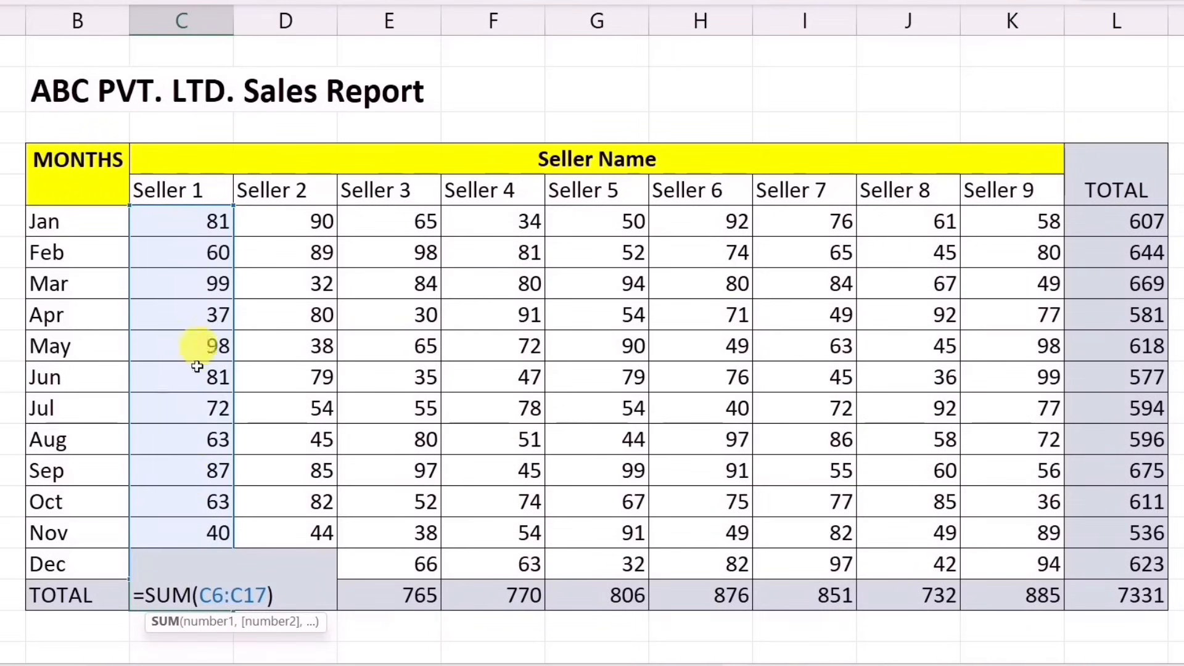
key(ctrl+Return)
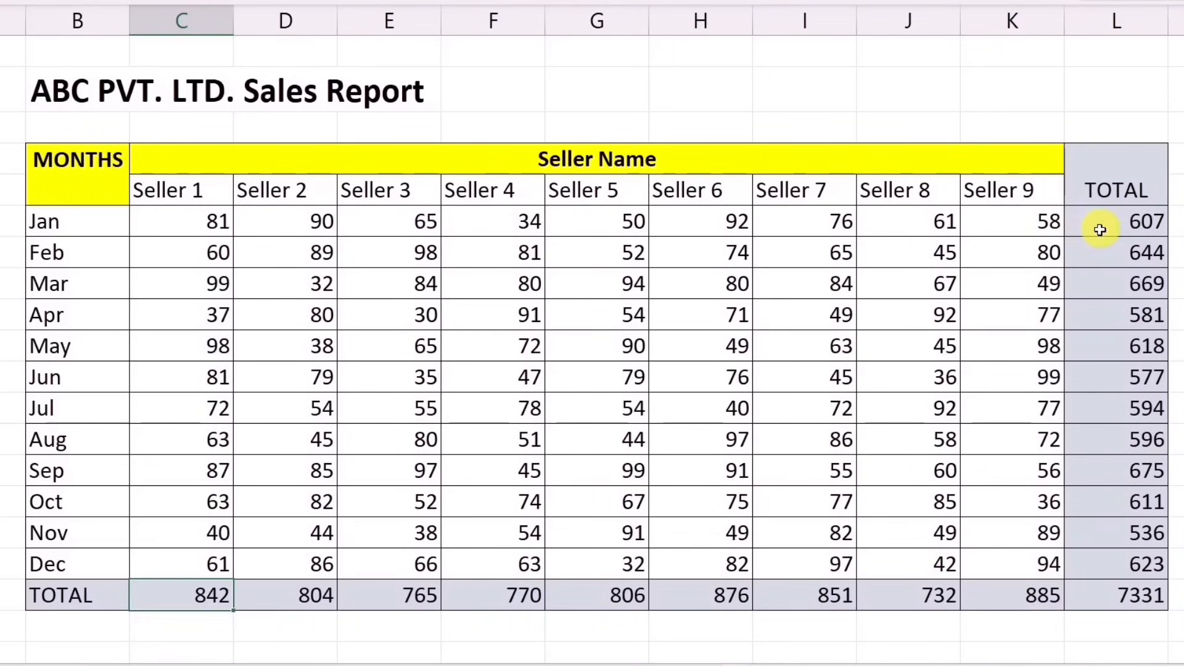
click(1088, 222)
key(alt+equal)
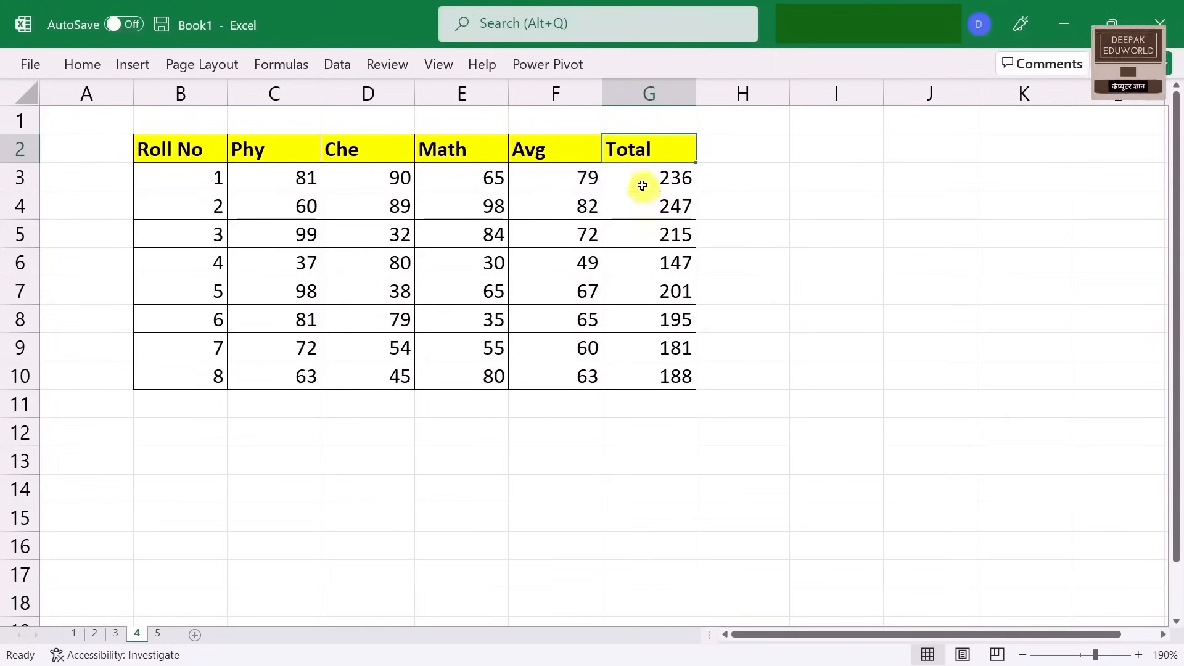
drag(642, 185, 642, 374)
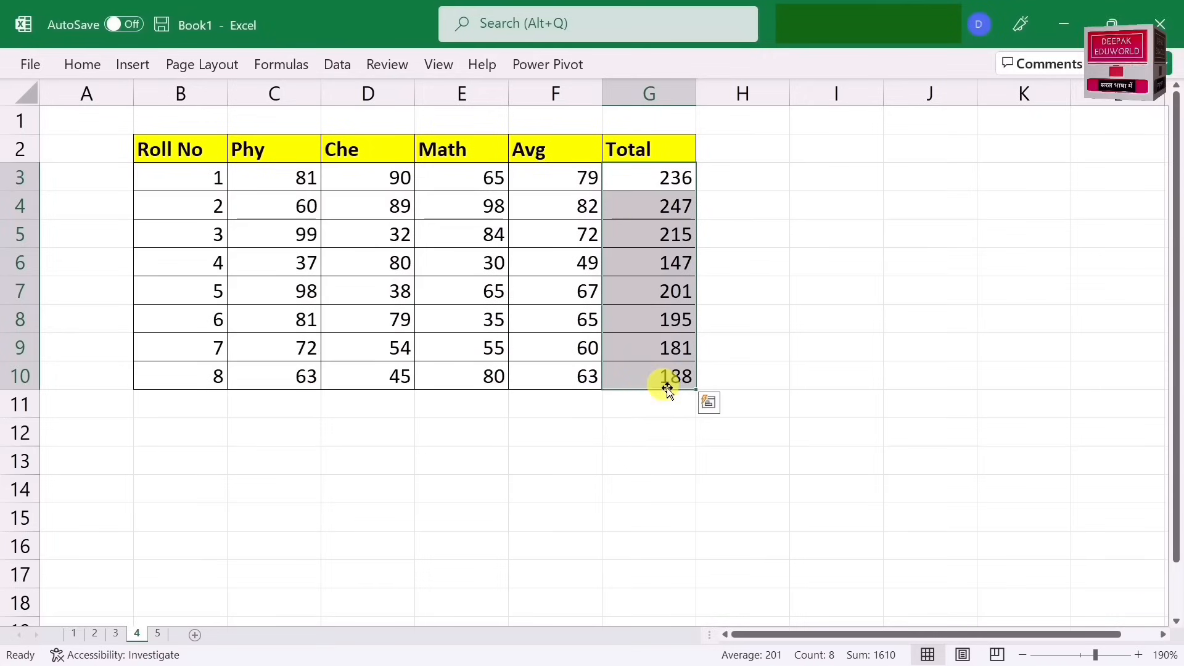
click(715, 412)
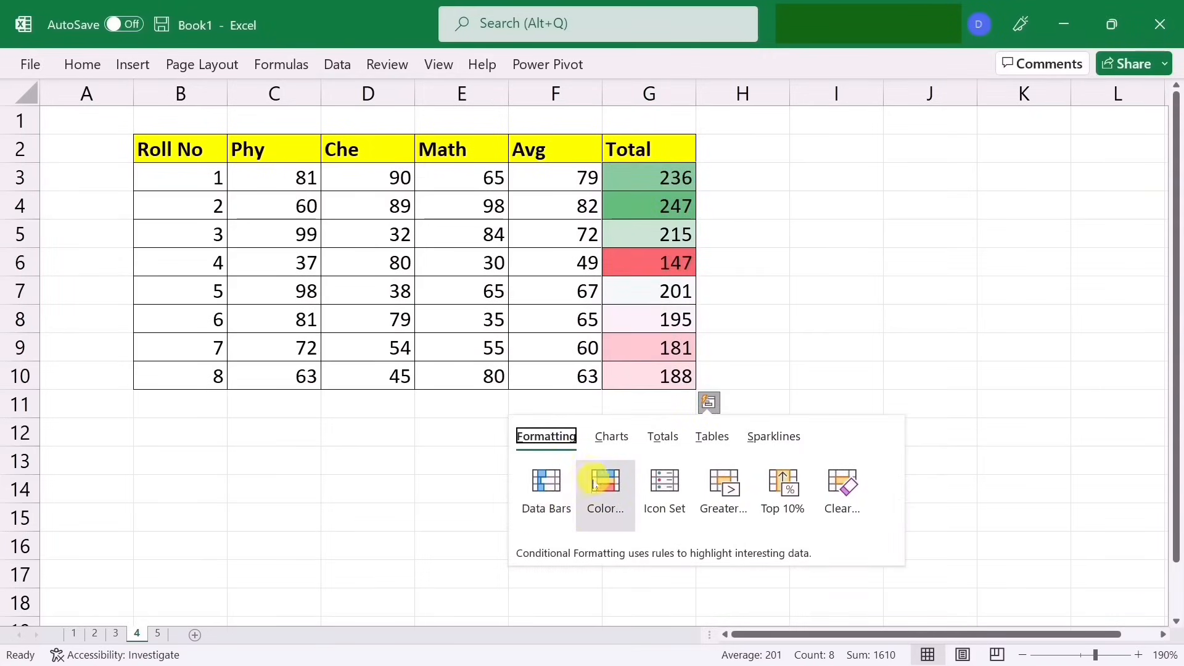
click(613, 437)
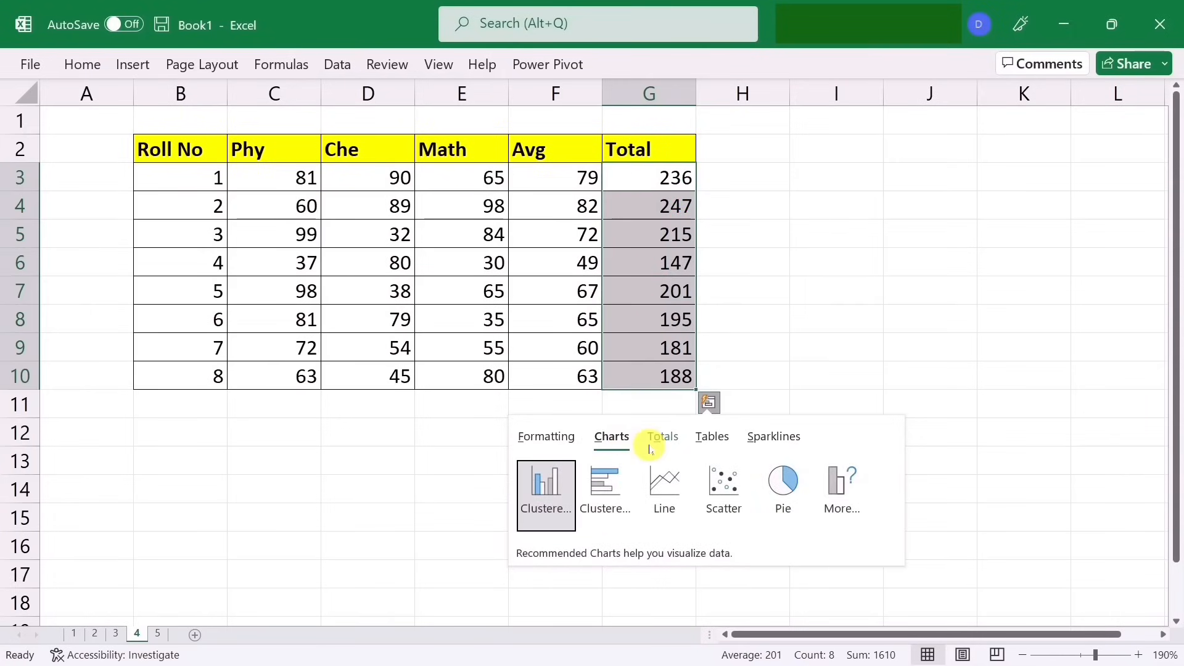
click(655, 447)
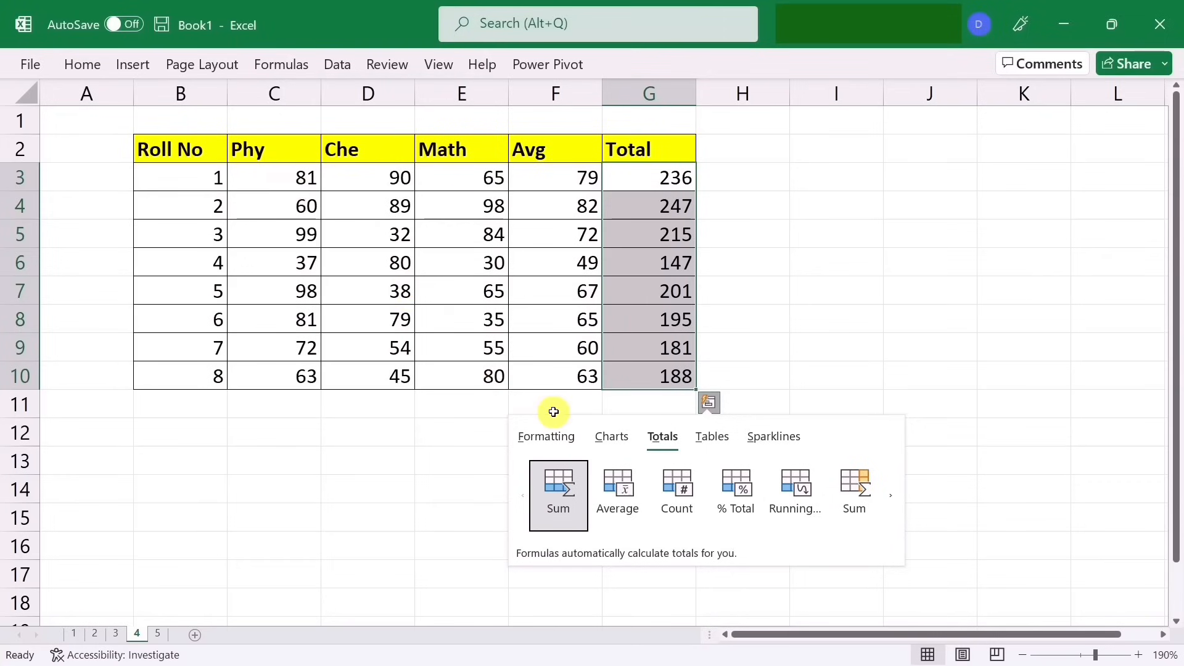
click(542, 437)
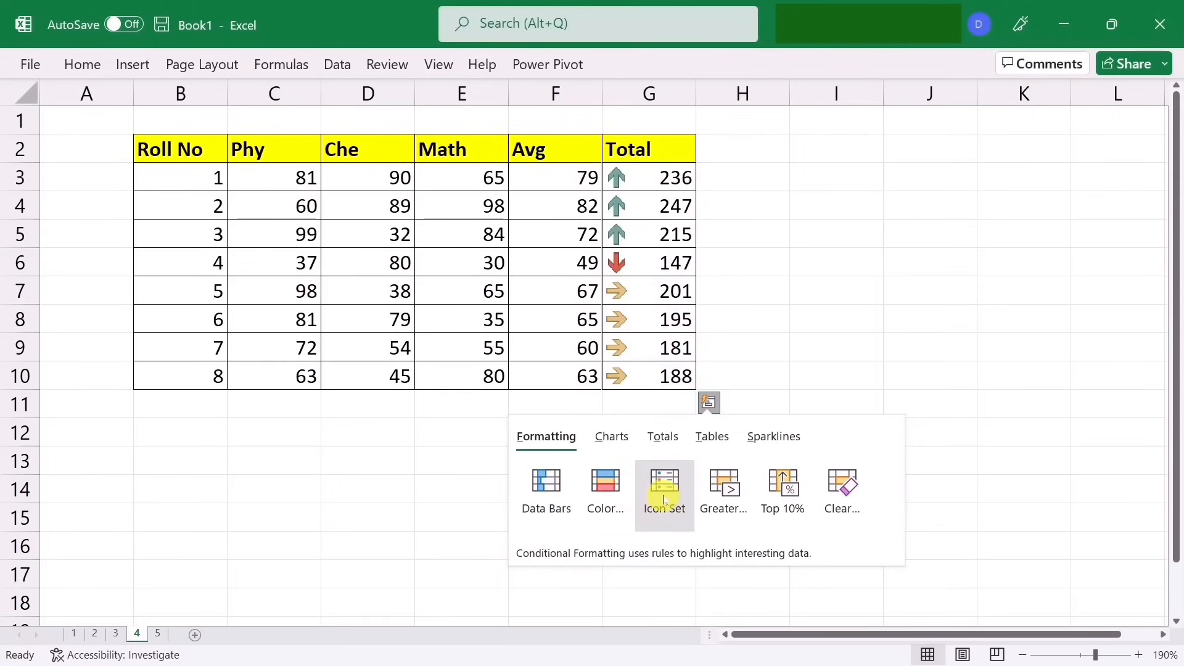
click(605, 442)
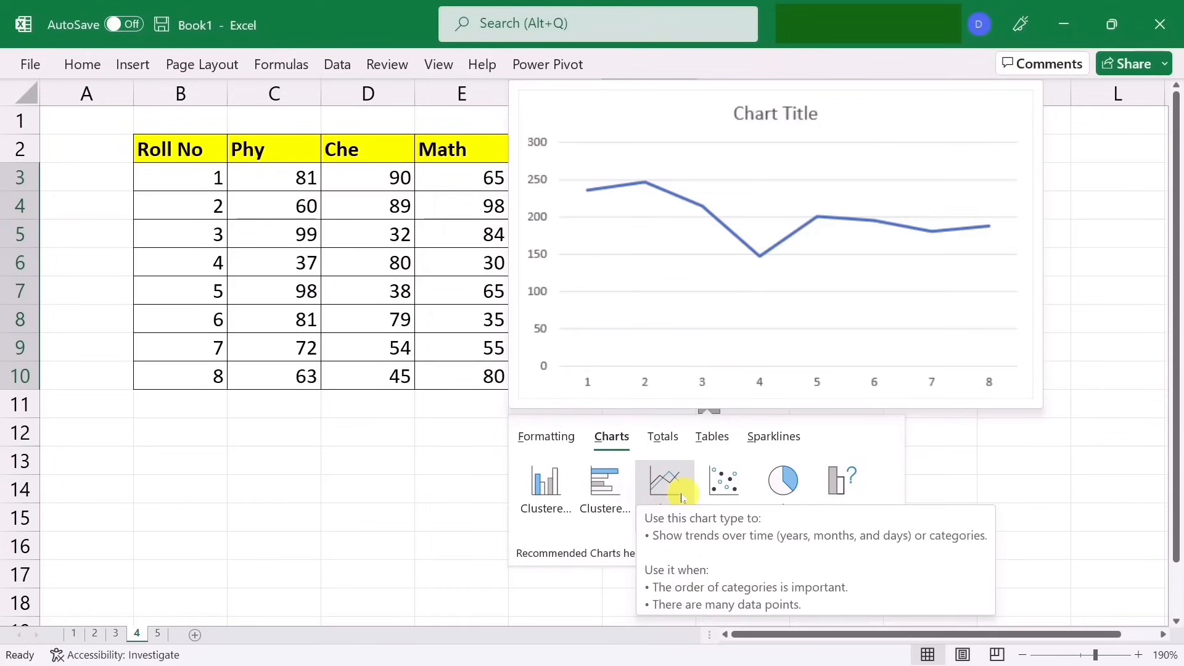
click(545, 483)
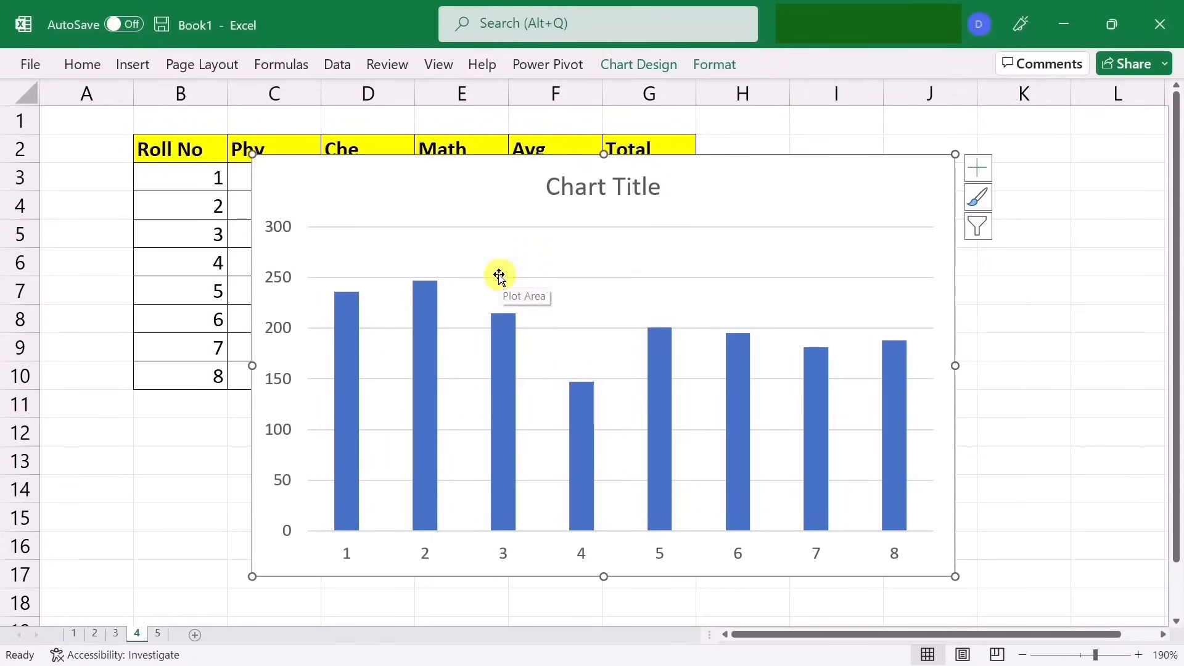
click(813, 170)
key(ctrl+z)
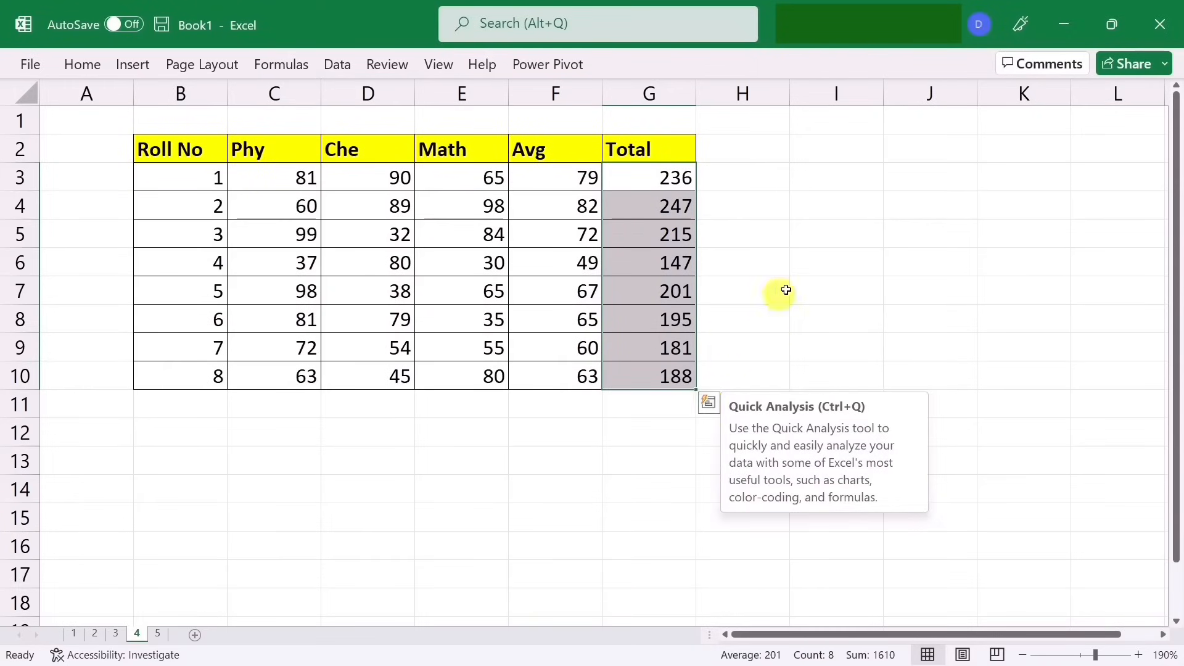
click(711, 405)
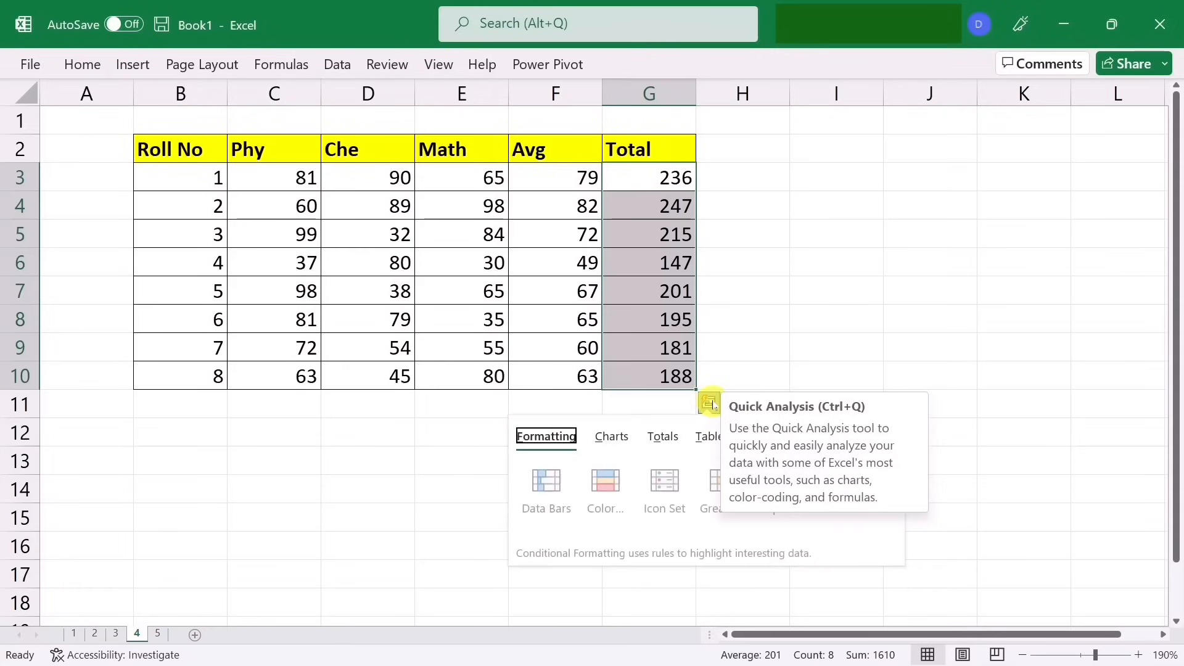
click(664, 437)
click(559, 512)
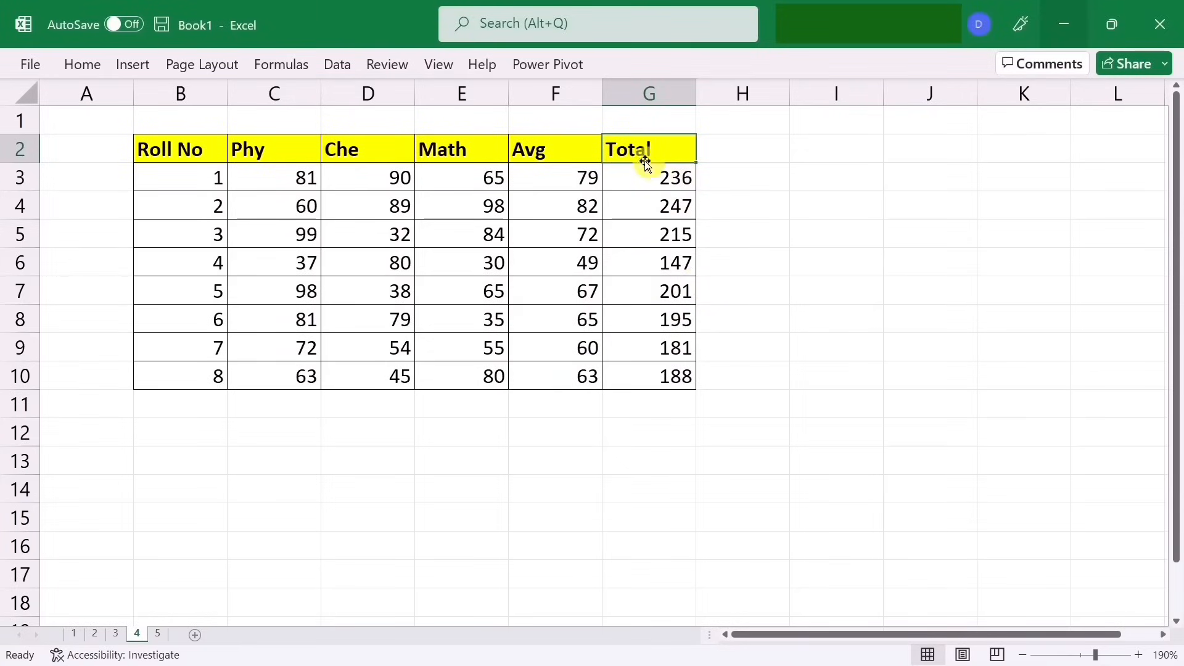
Insert a clustered column chart of the eight Total marks and place it right of the table
drag(635, 179, 639, 378)
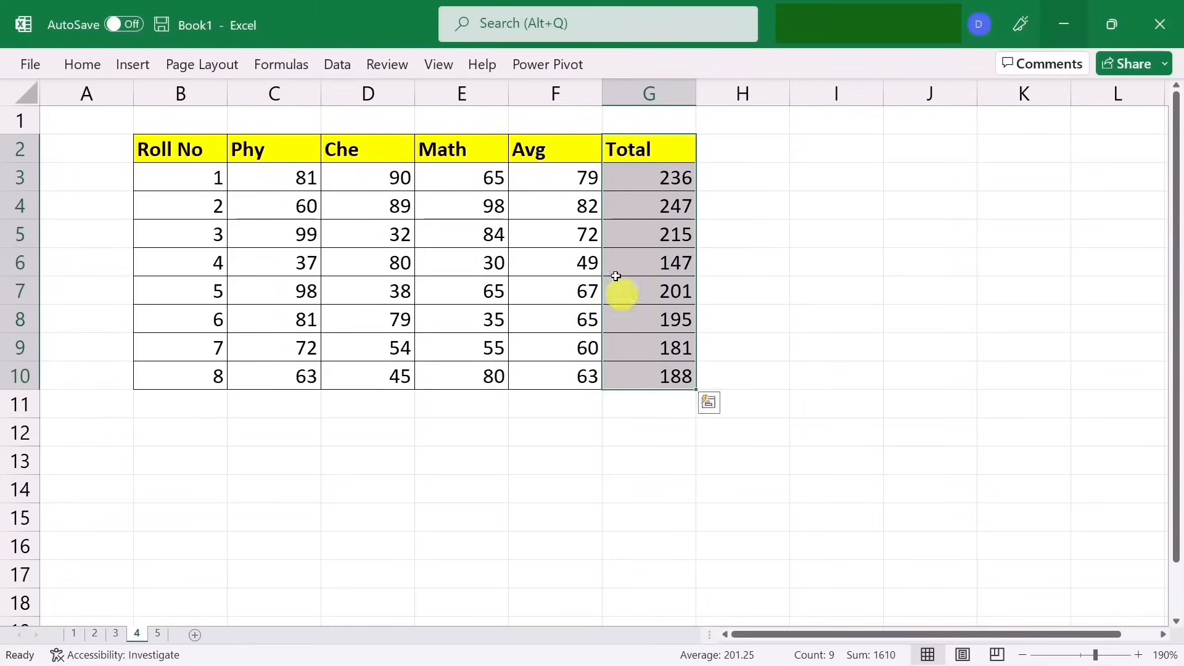
click(132, 64)
click(446, 93)
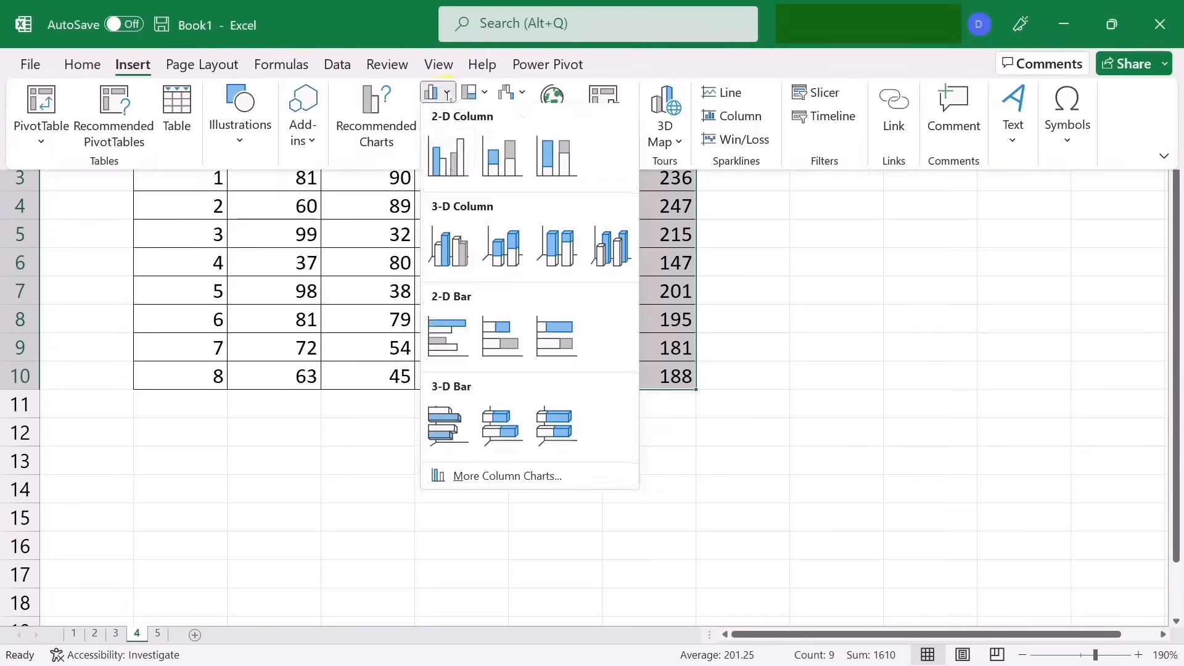
click(449, 157)
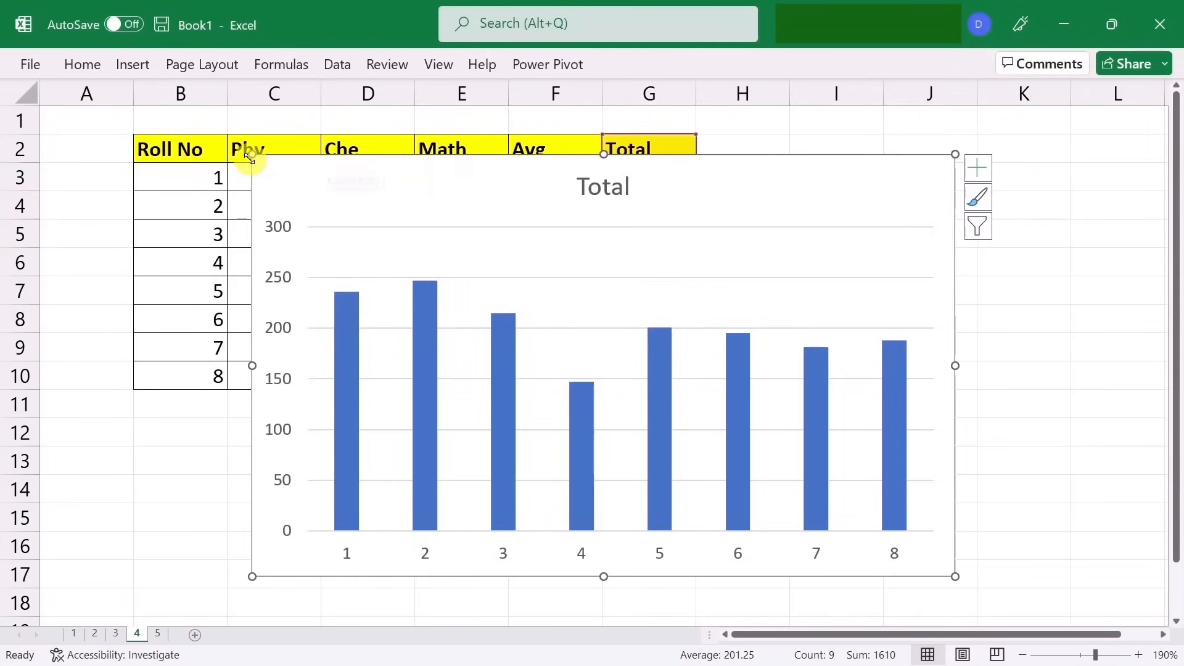
drag(249, 159, 794, 139)
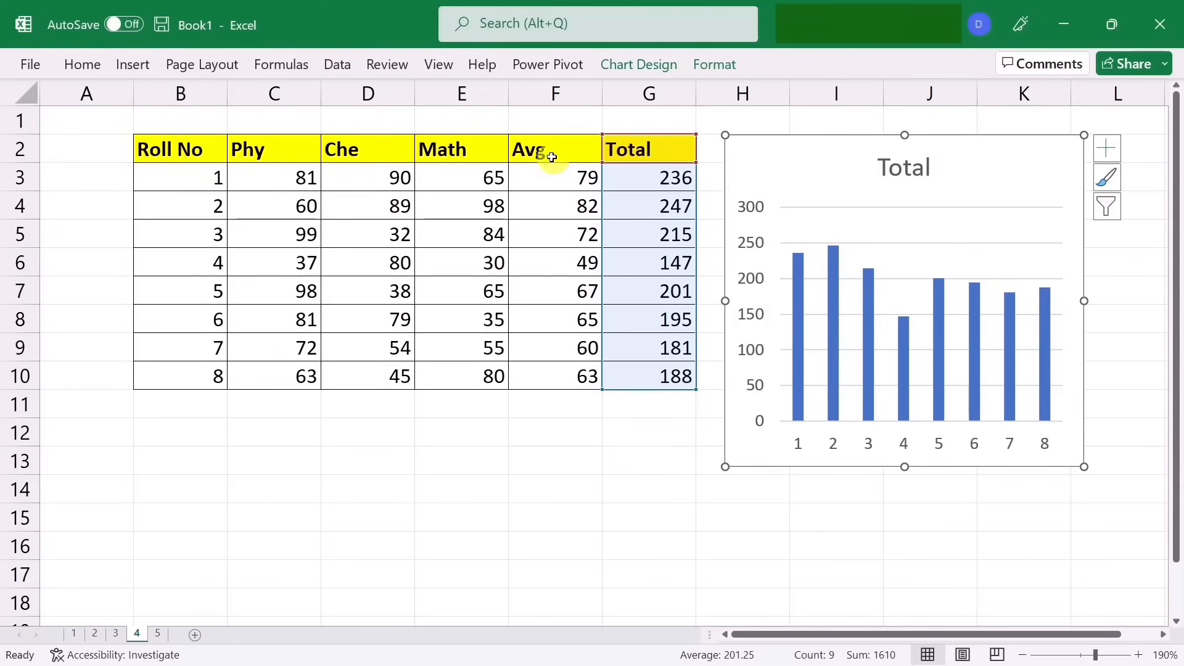
drag(541, 151, 556, 362)
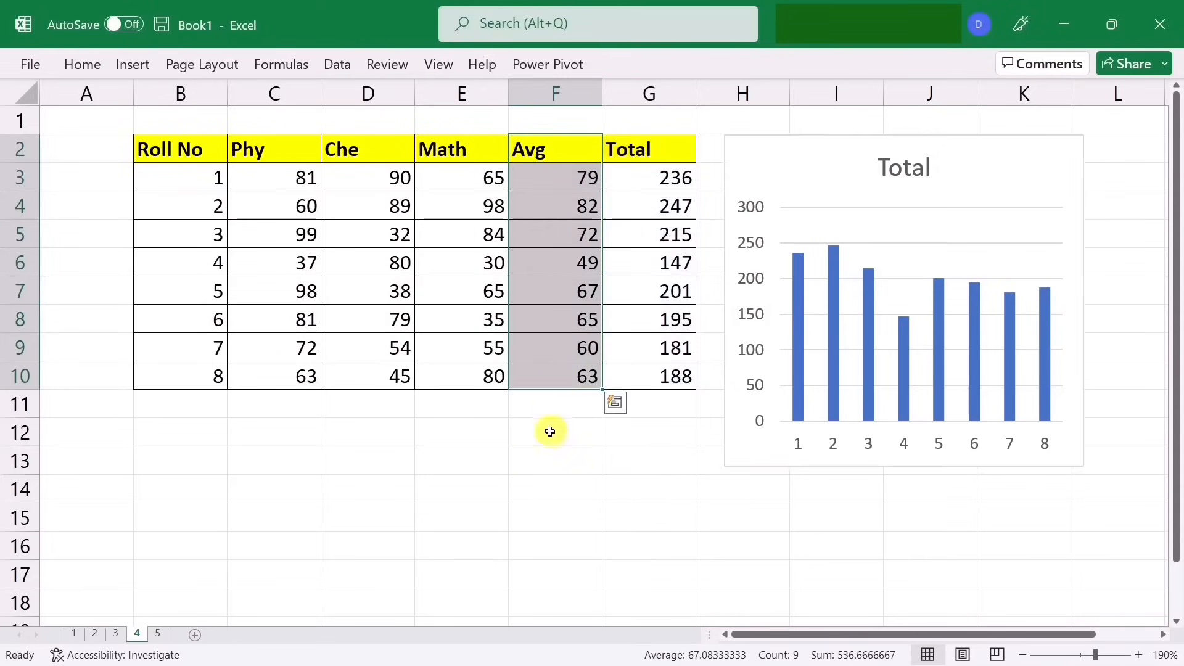
Copy the Avg column and paste it into the Total chart as a series
key(ctrl+c)
click(808, 152)
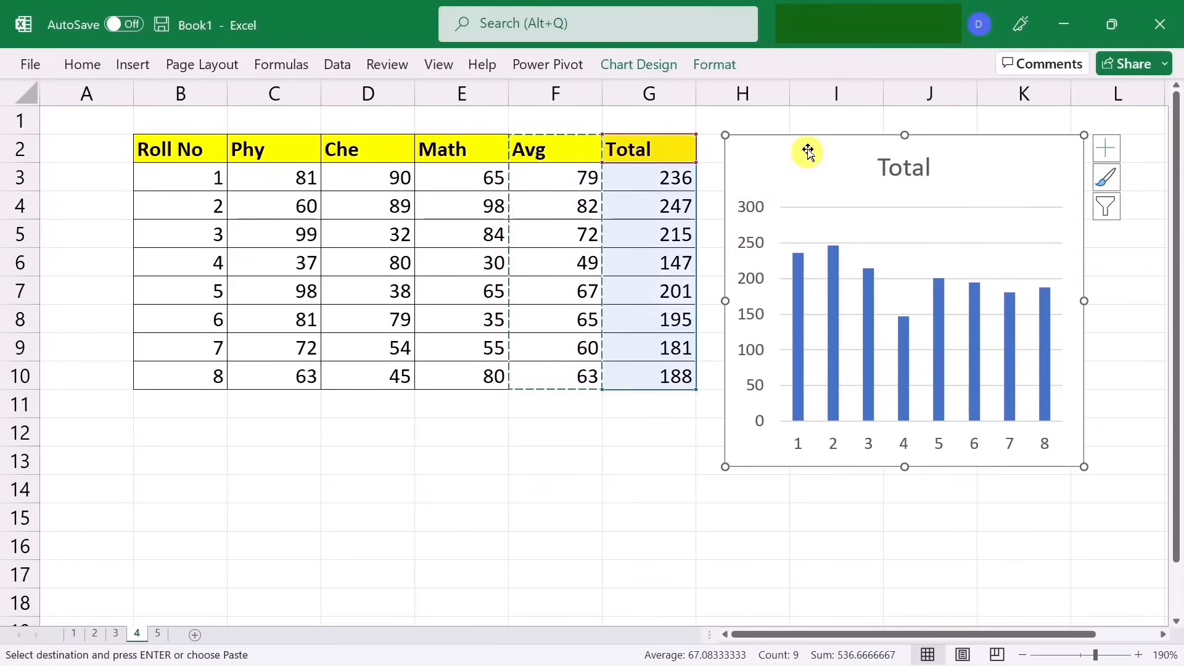
key(ctrl+v)
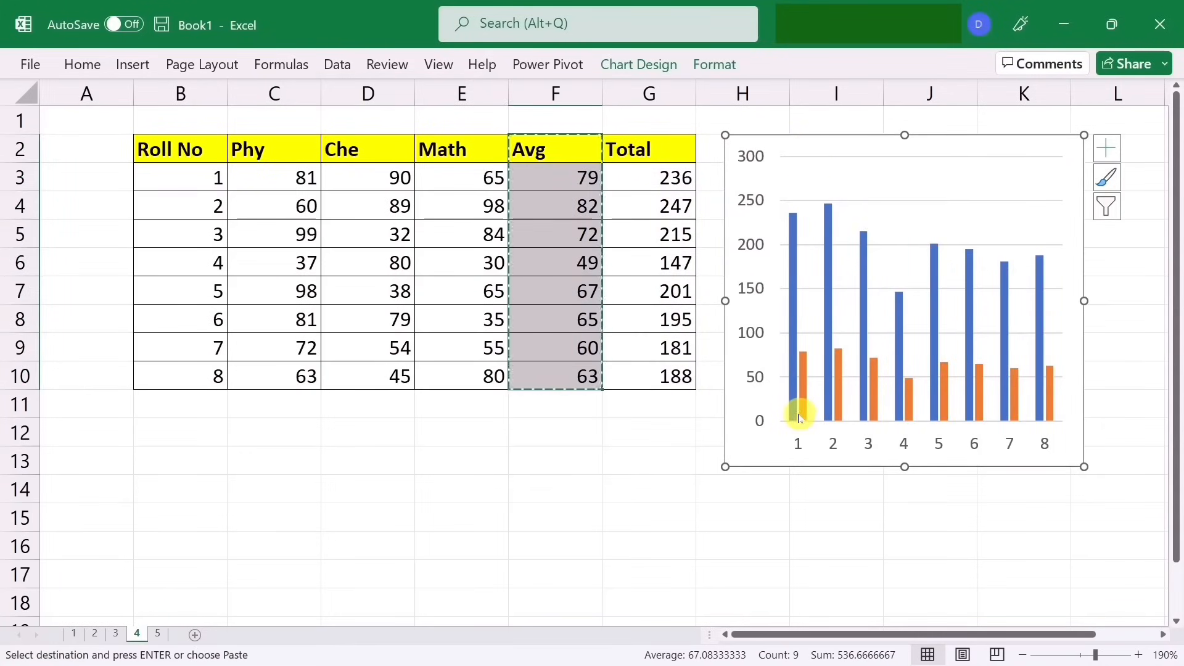
Add a legend to the chart and paste the Avg data over the Total series
mouse_move(793, 275)
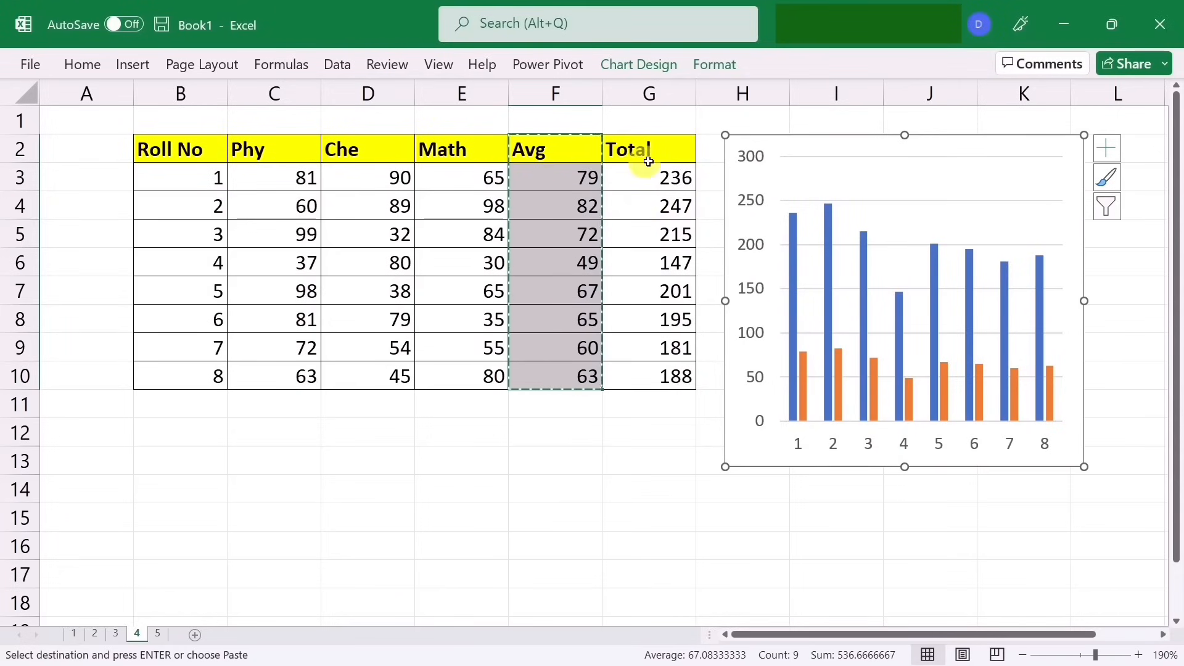
click(1099, 162)
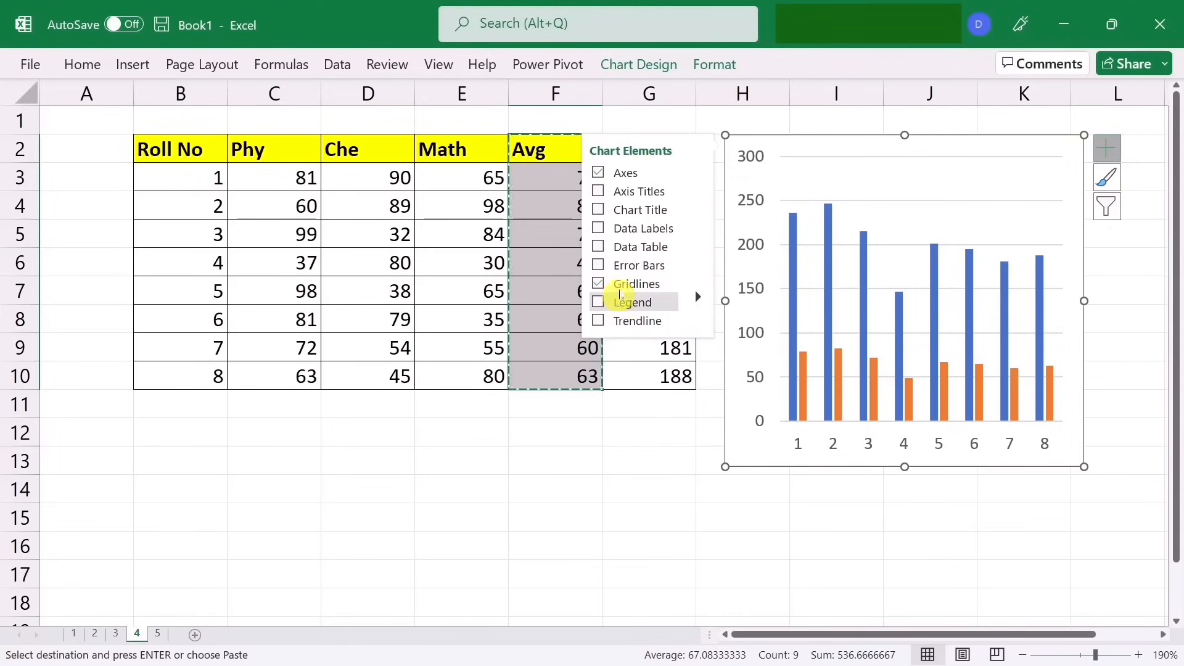
click(620, 303)
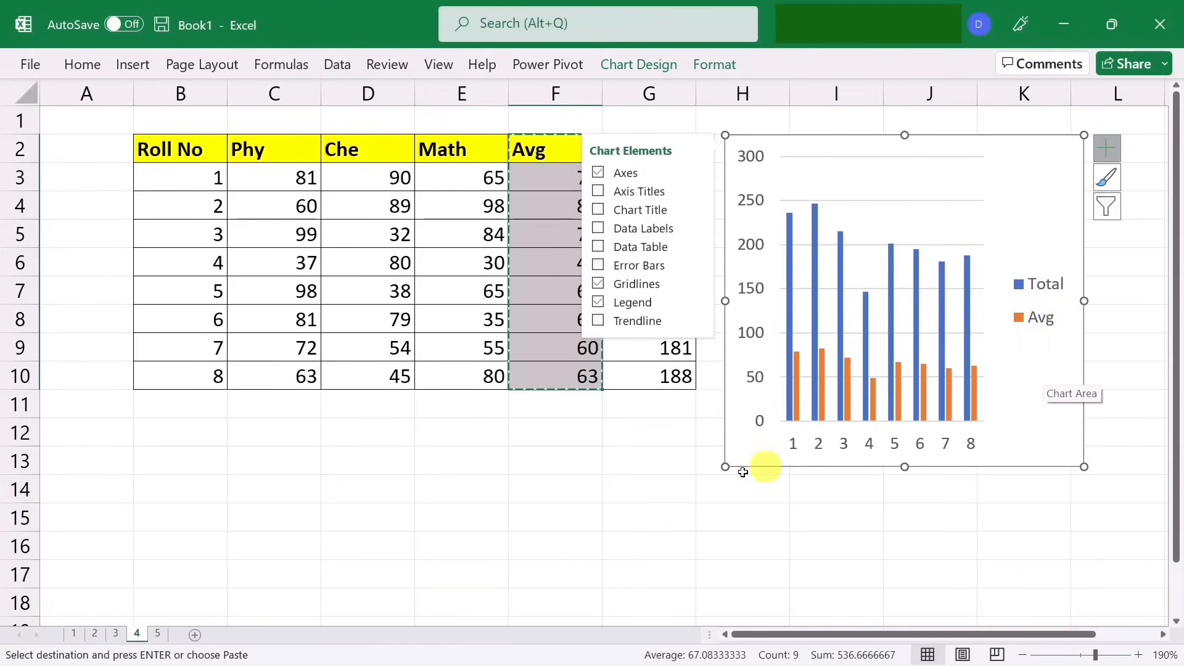
click(618, 475)
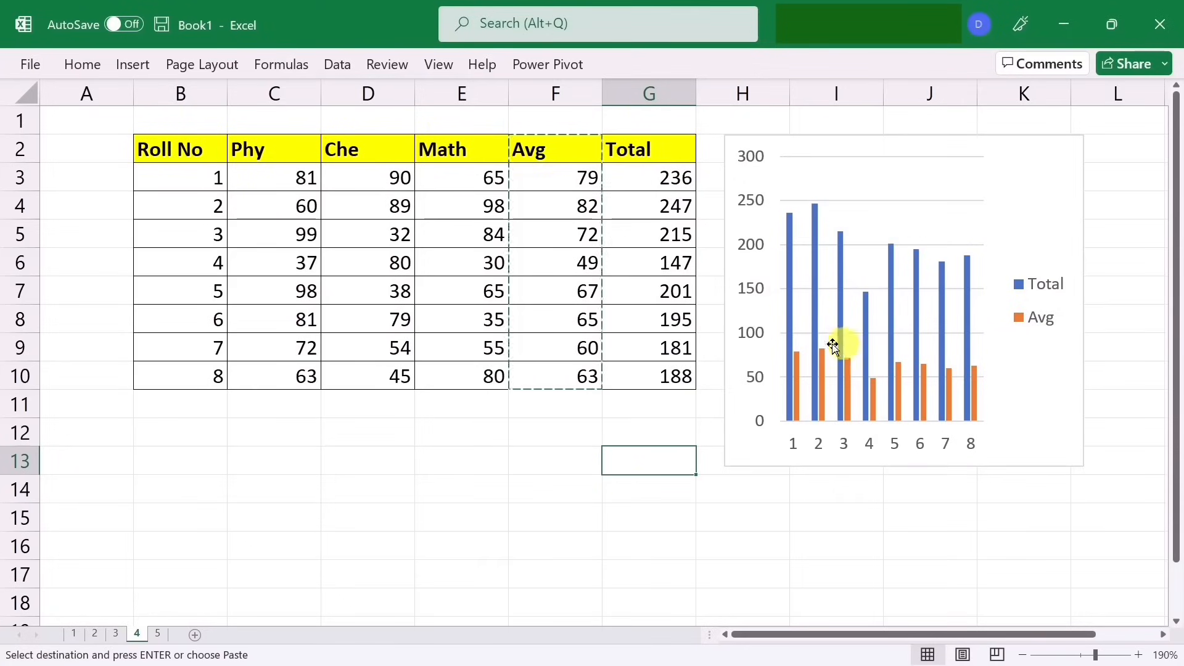
click(791, 274)
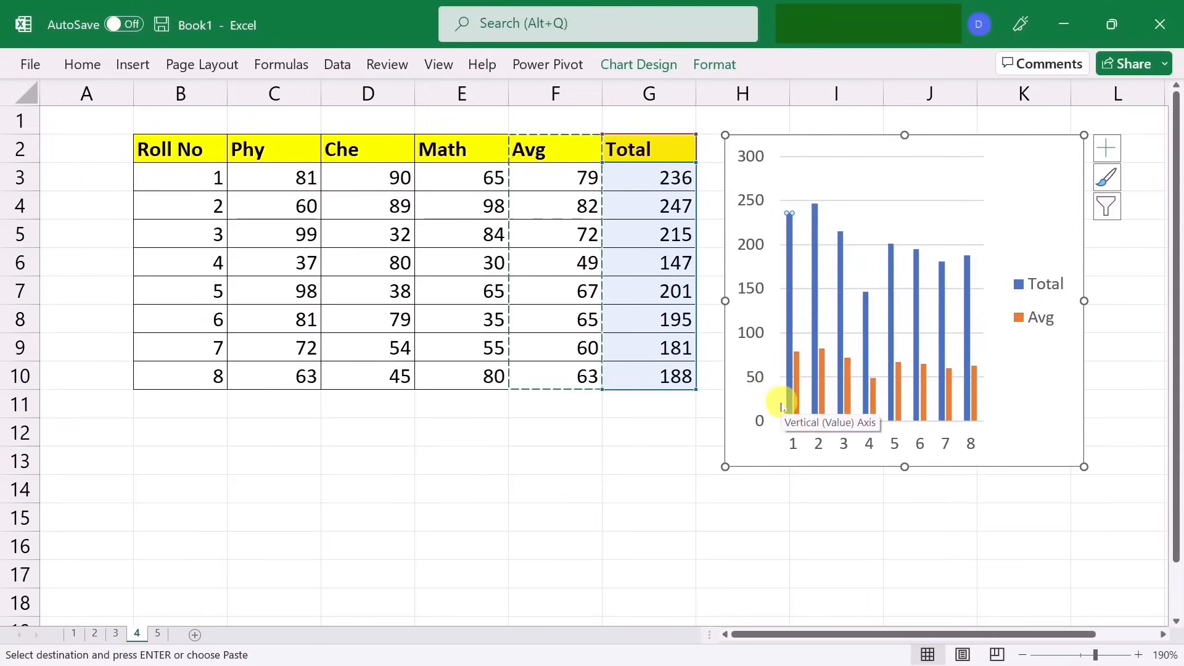
key(ctrl+v)
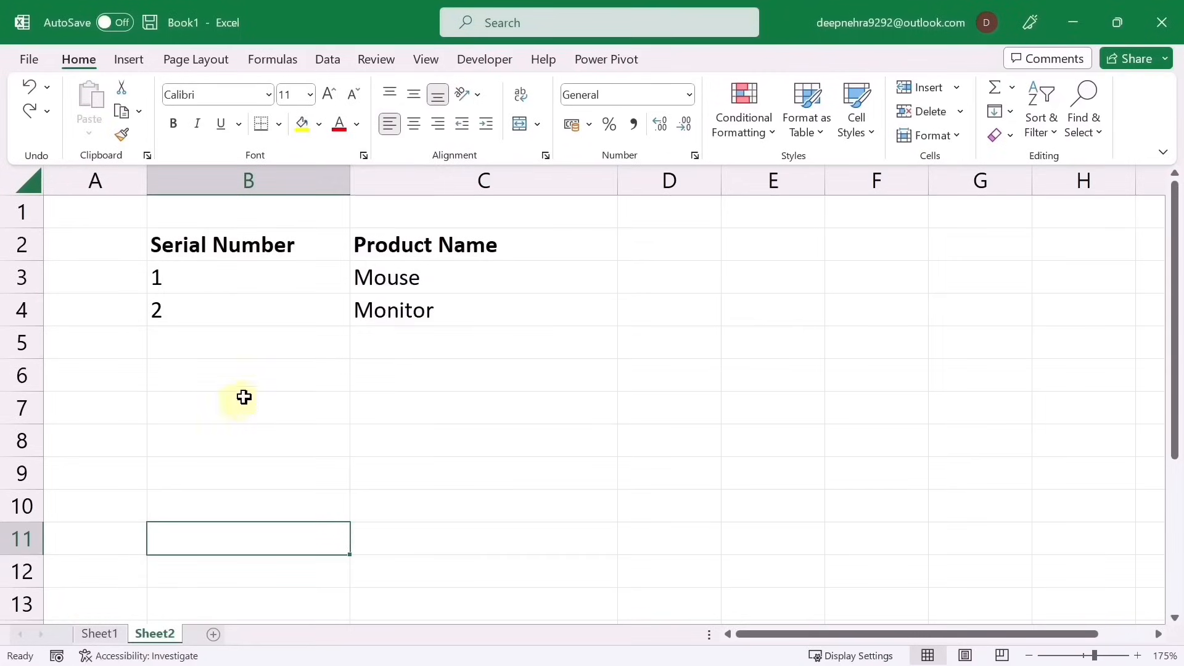
Add Printer and Scanner as new products in C5 and C6
click(415, 338)
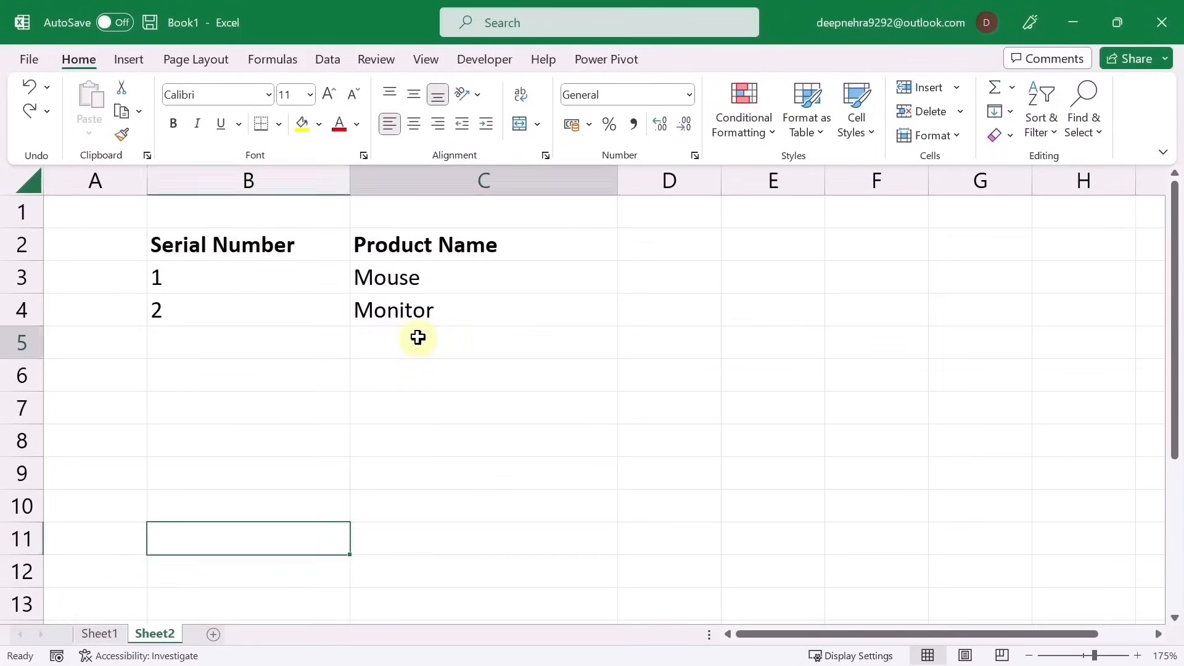
text(Printer)
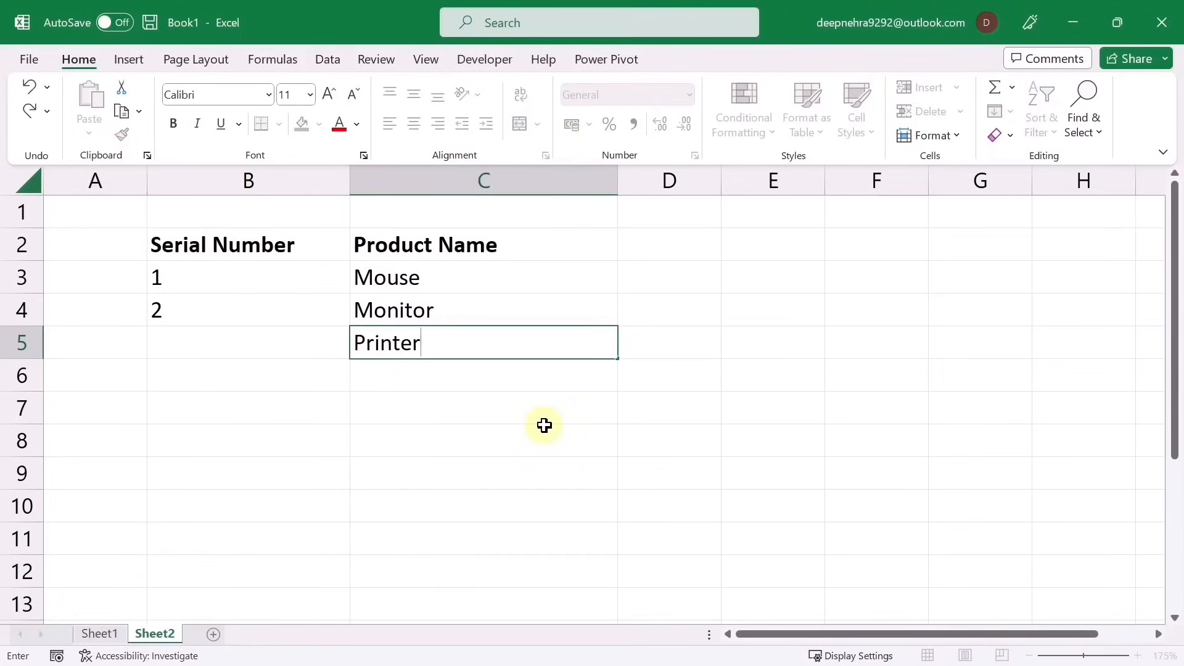
key(Return)
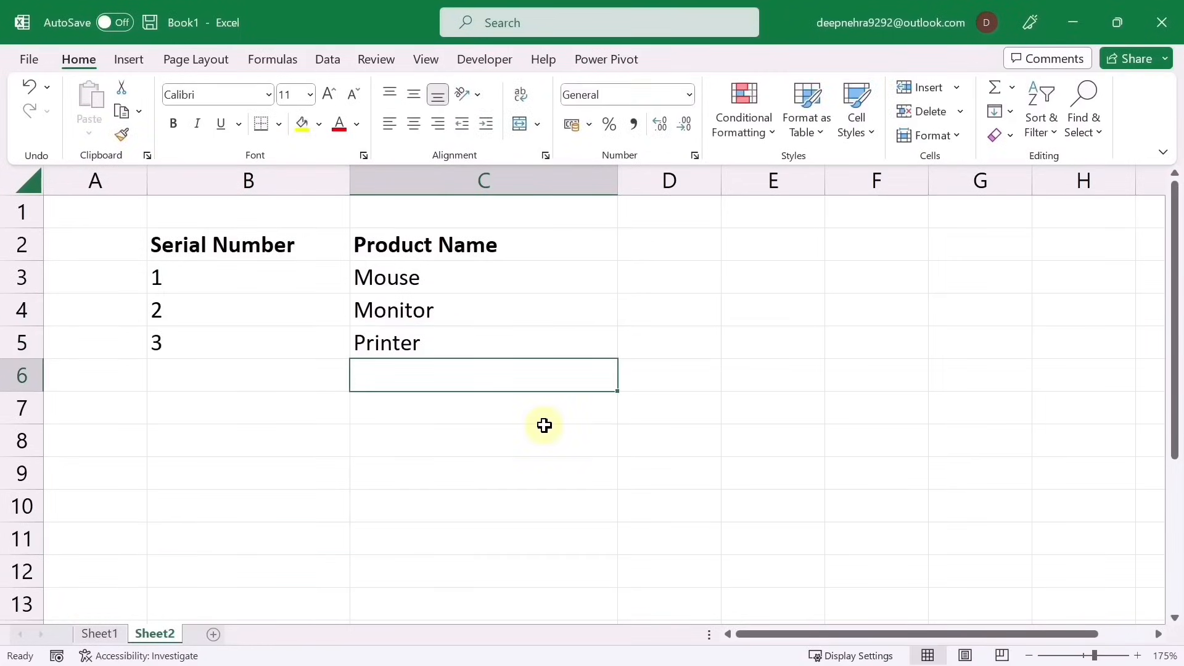
text(Scanner)
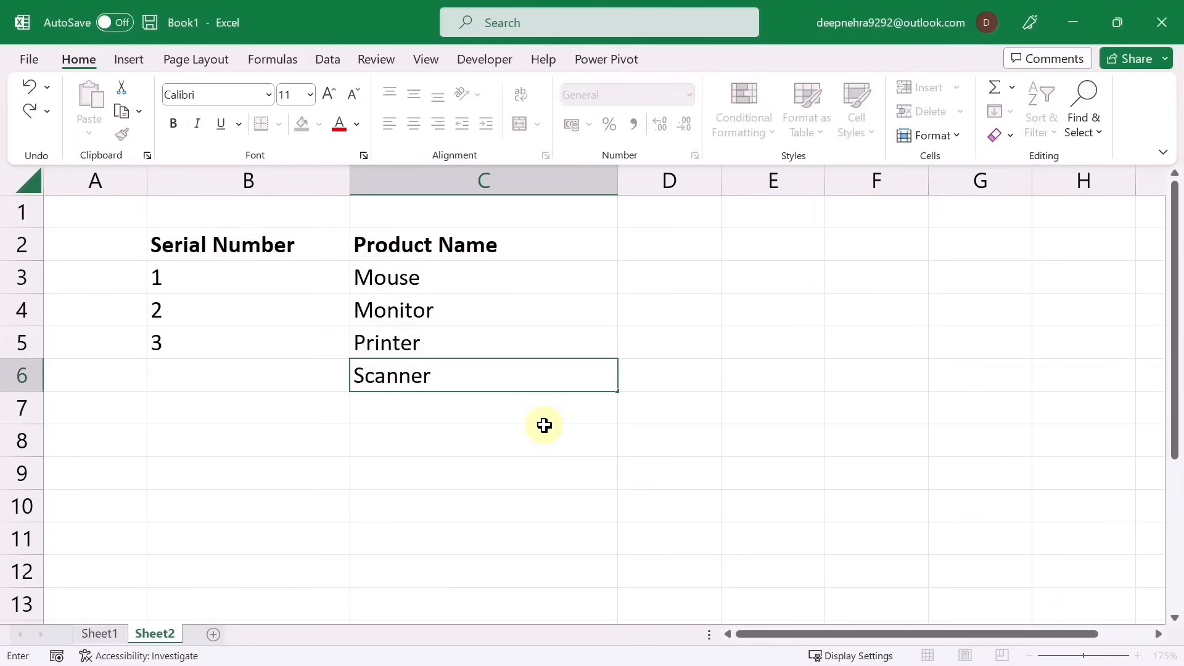
key(Return)
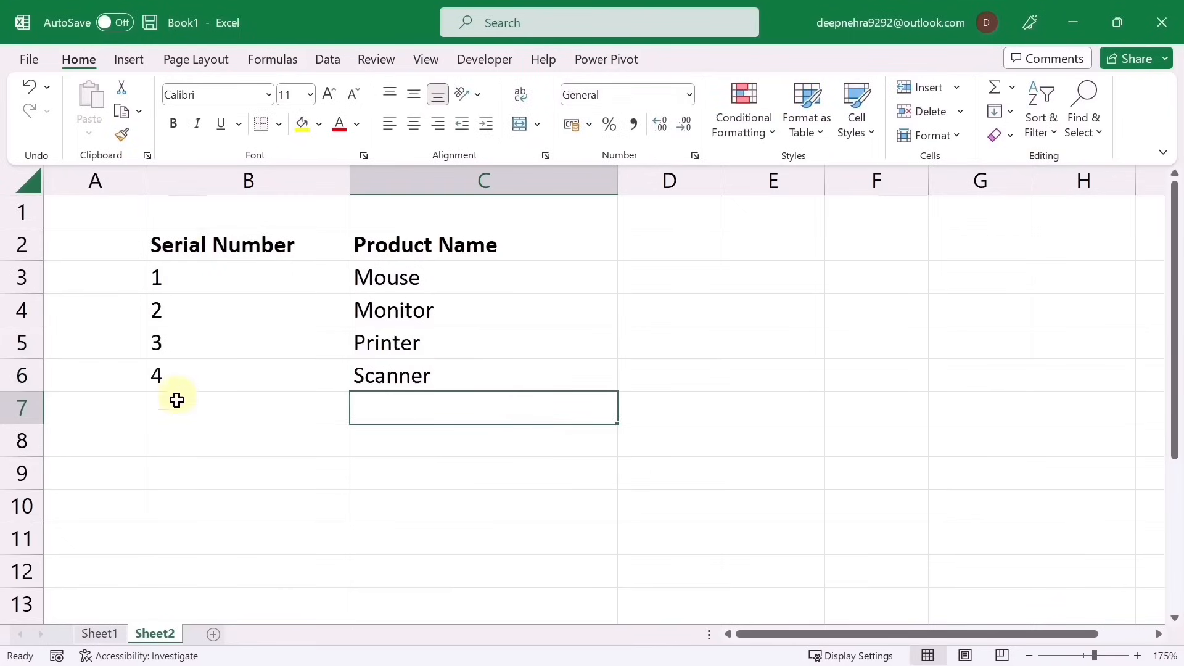
double_click(195, 408)
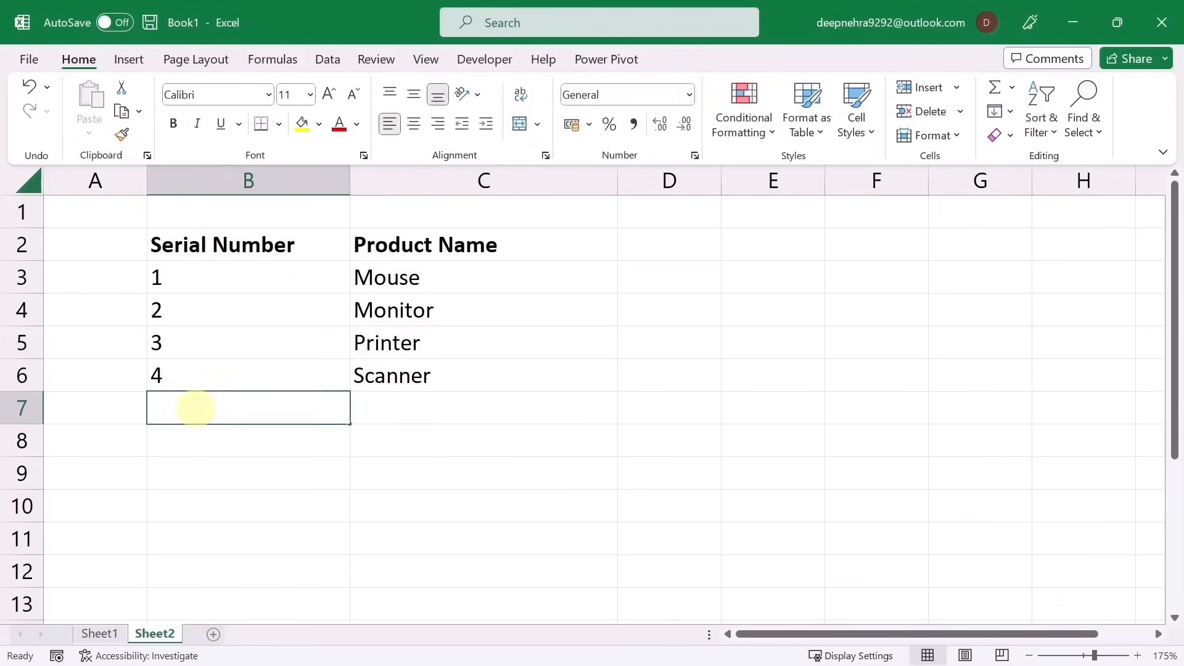
double_click(186, 441)
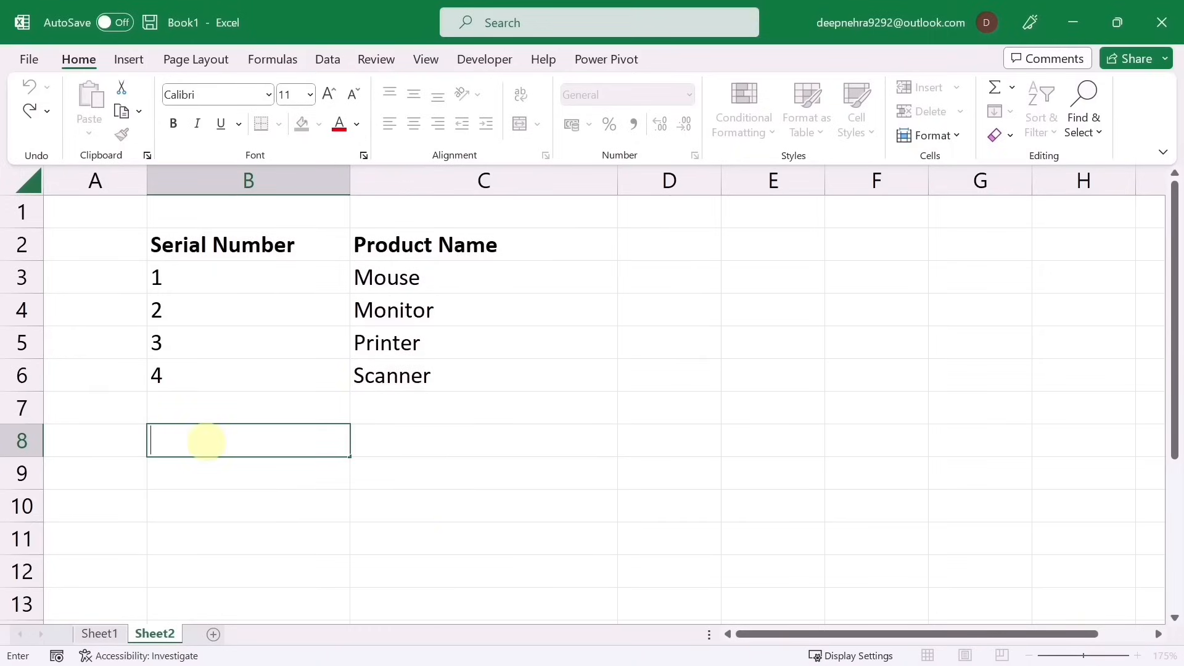
Delete the Monitor row (row 4) and clear the serial numbers in B3:B5
click(20, 313)
right_click(25, 318)
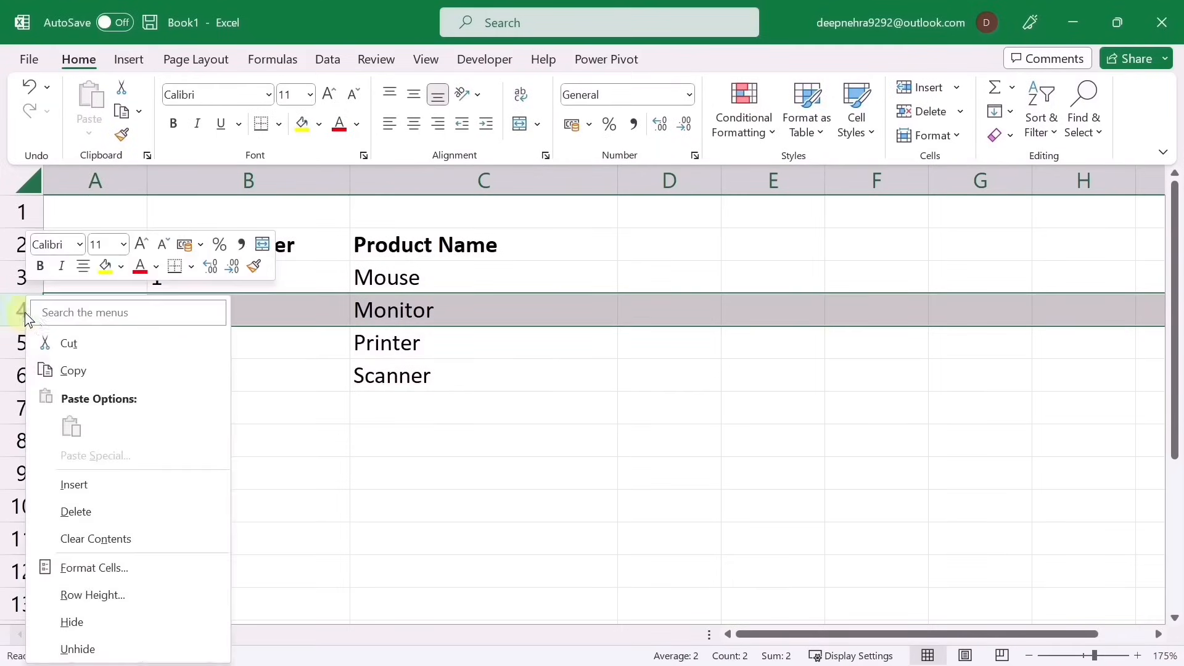
click(87, 517)
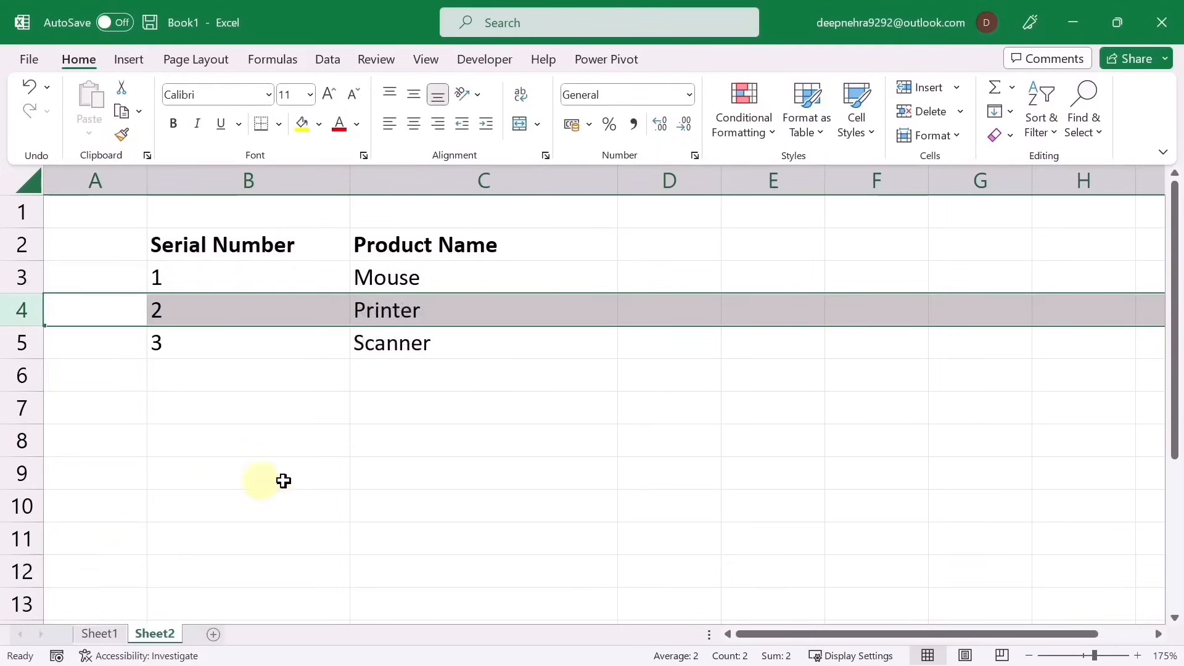
click(458, 525)
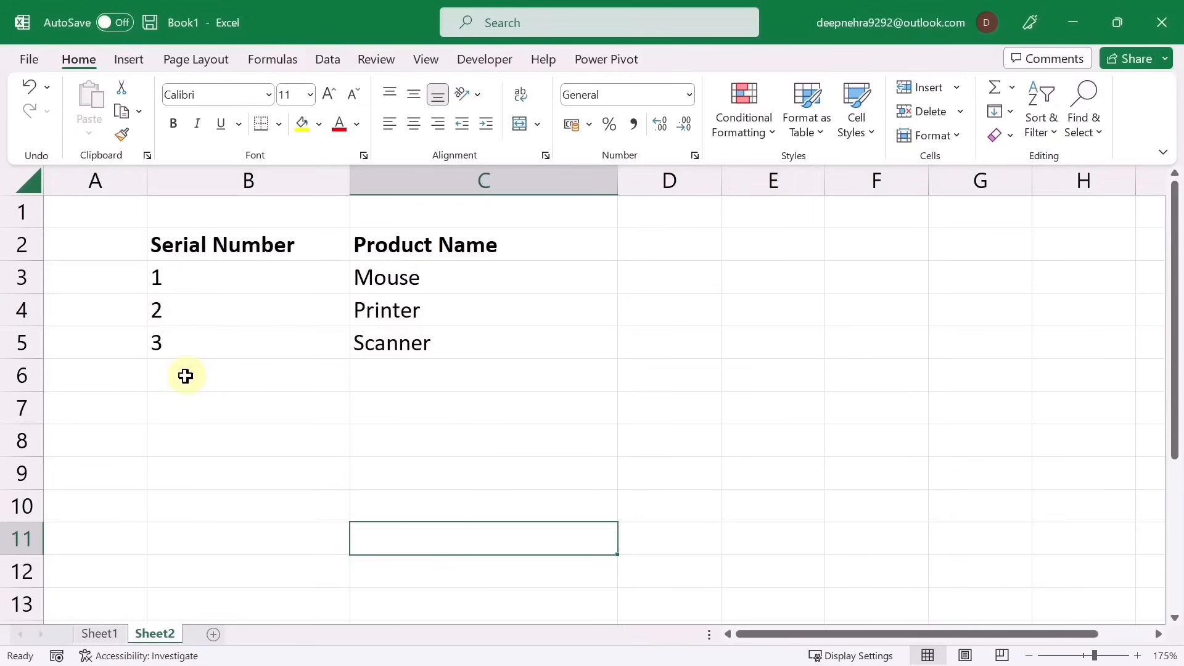
drag(185, 278, 179, 341)
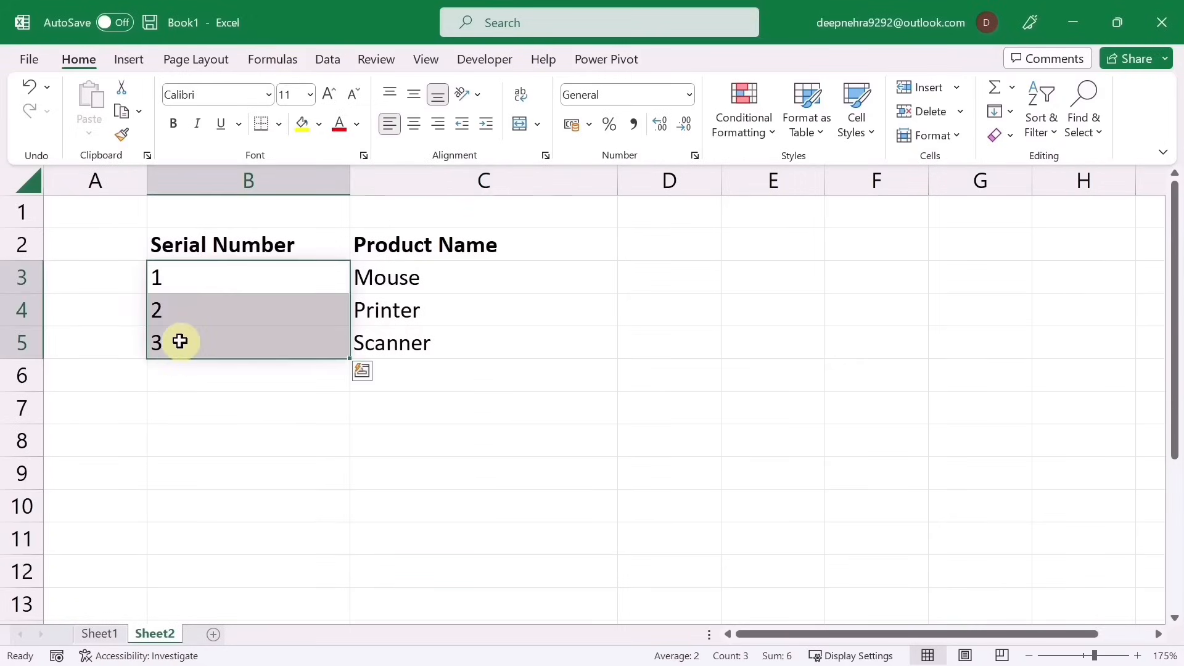
key(Delete)
Enter =SEQUENCE(10) in B3 so serial numbers run 1 to 10 down B3:B12
click(220, 487)
click(166, 279)
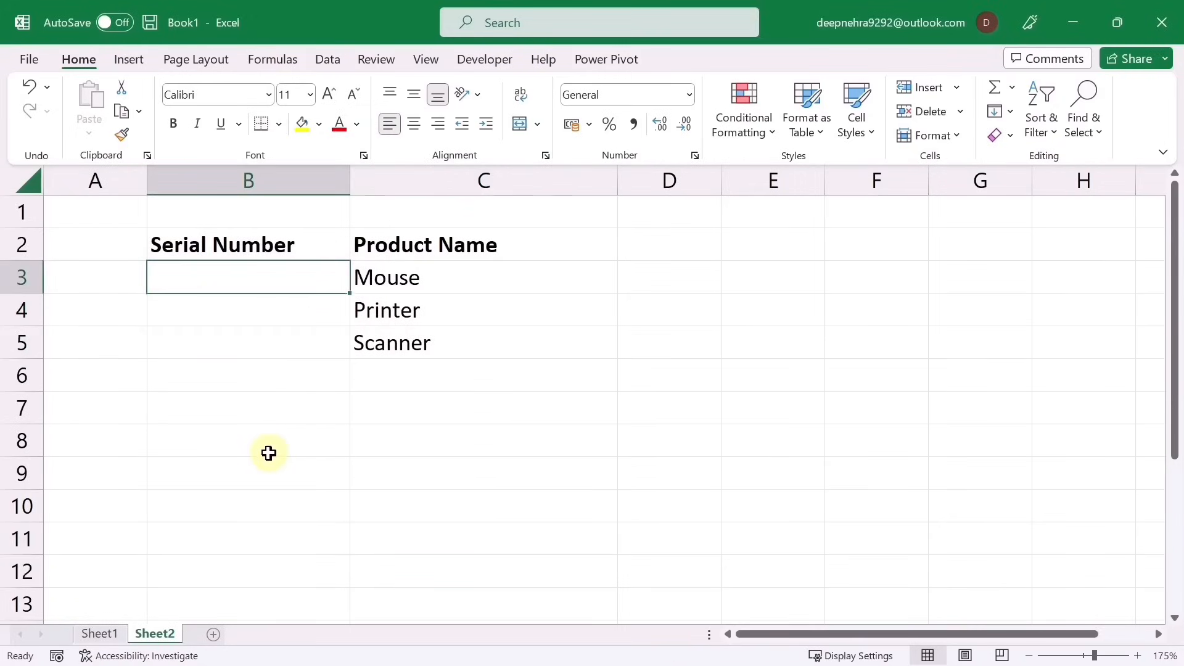
text(=seq)
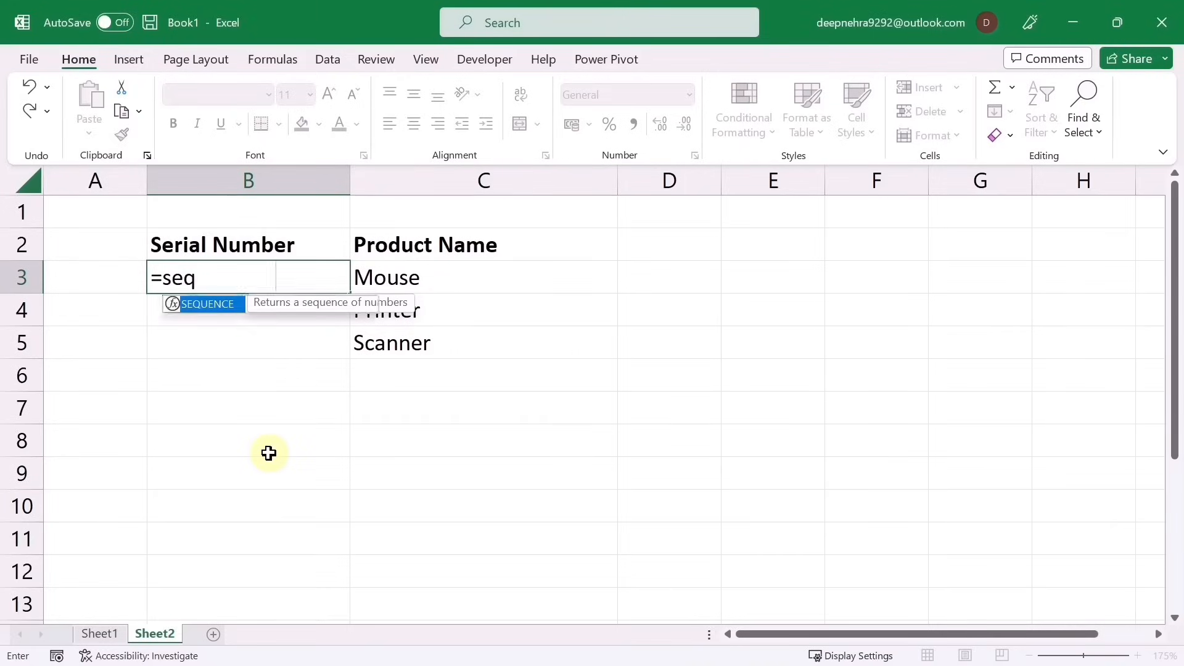
key(Tab)
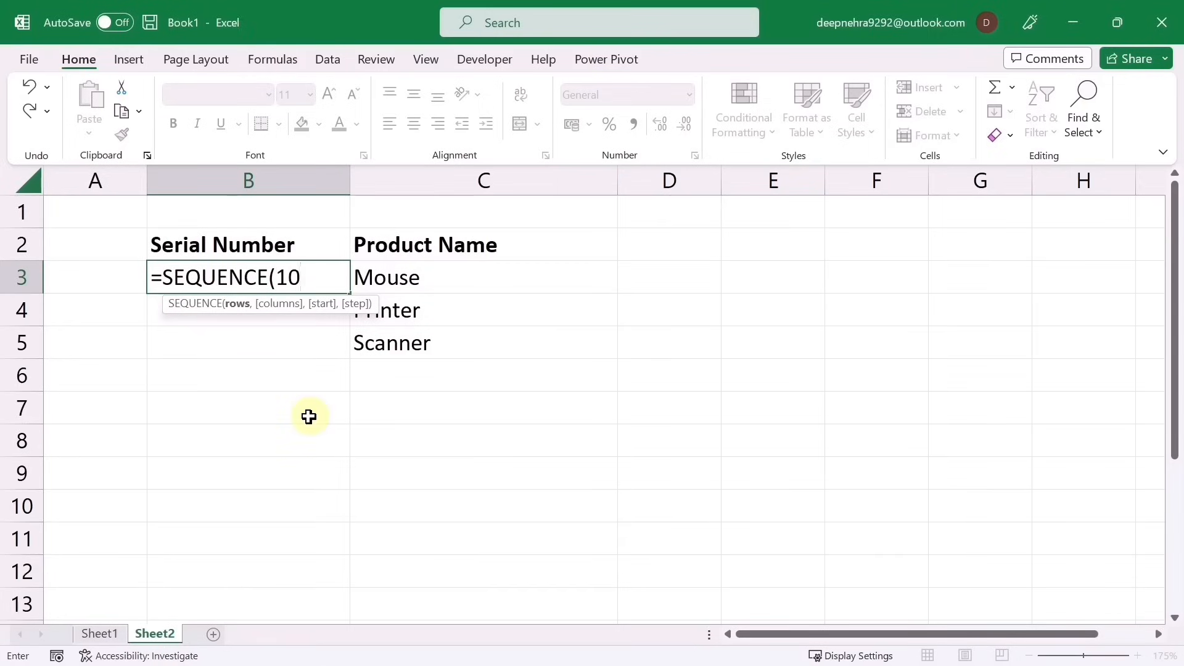
text())
key(Return)
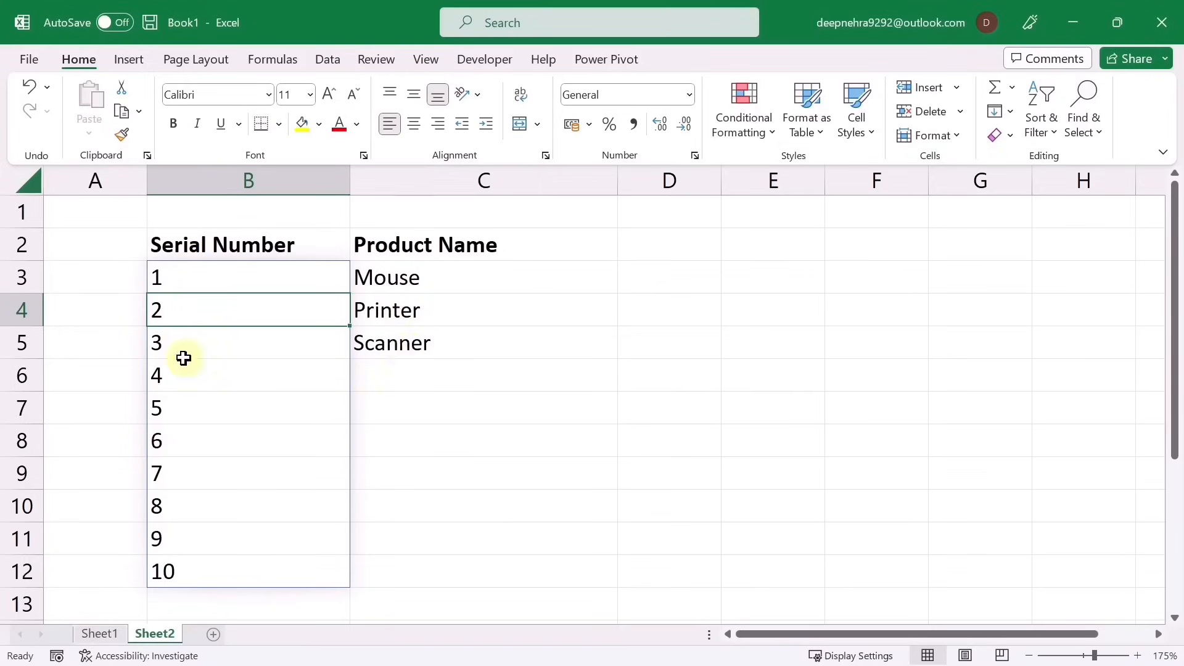
Change the B3 formula to =SEQUENCE(COUNTA(C3:C100)) so numbering follows the product count
click(198, 275)
text(=SEQUENCE(10))
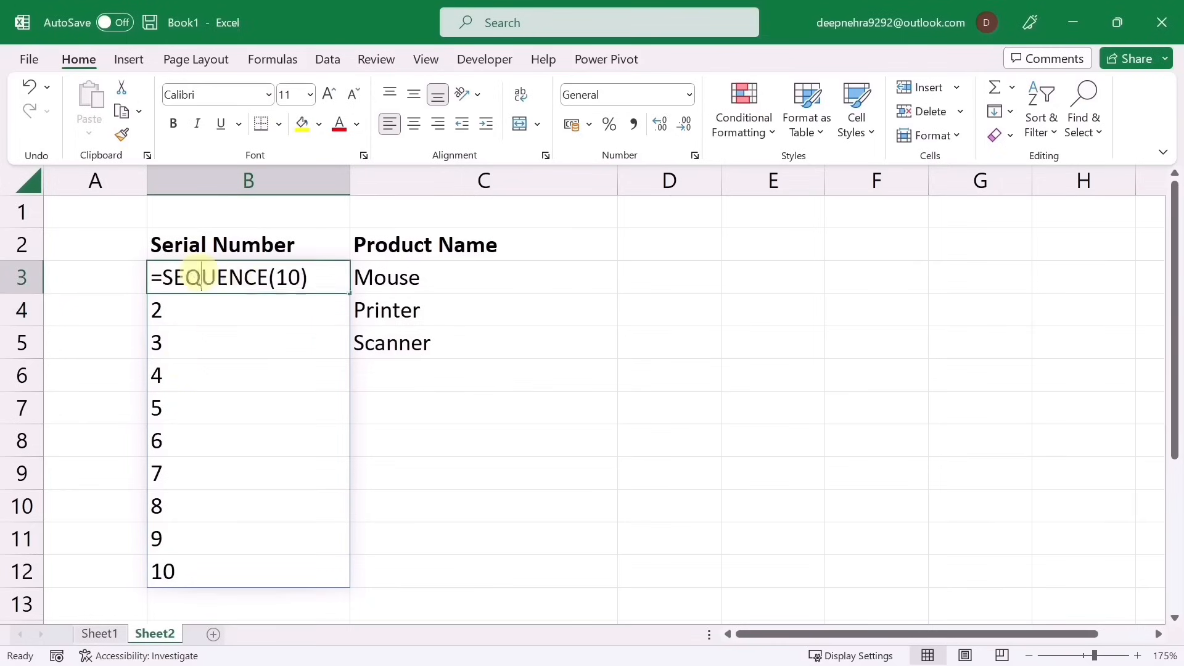
click(316, 277)
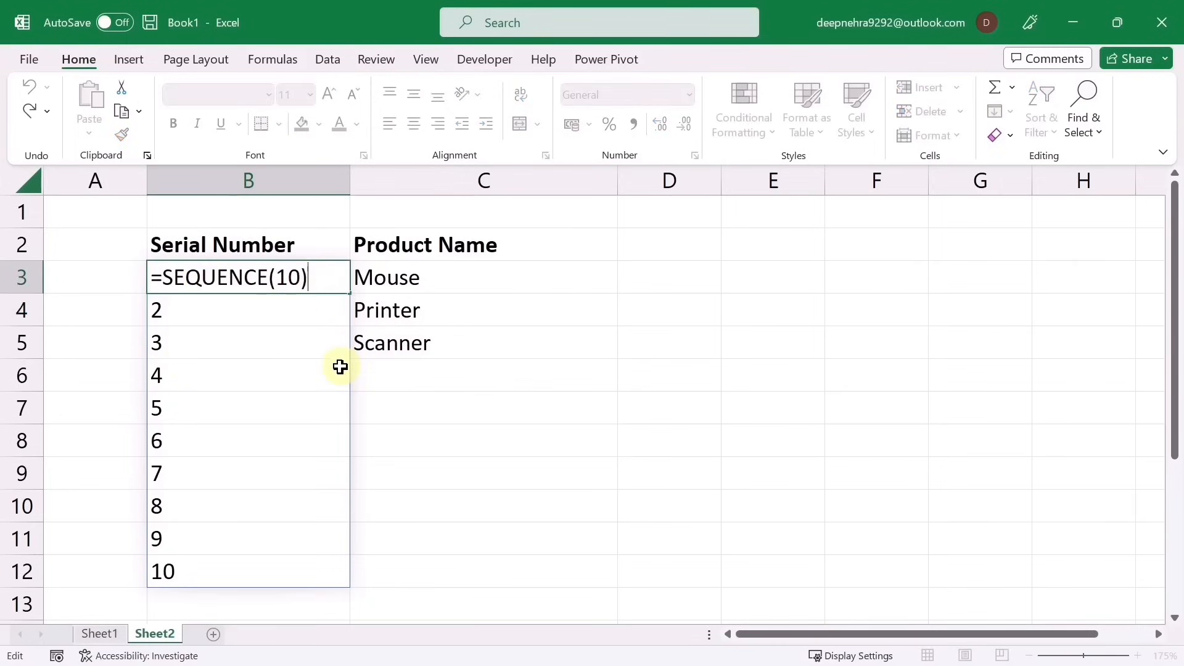
key(BackSpace)
key(BackSpace)
text(counta)
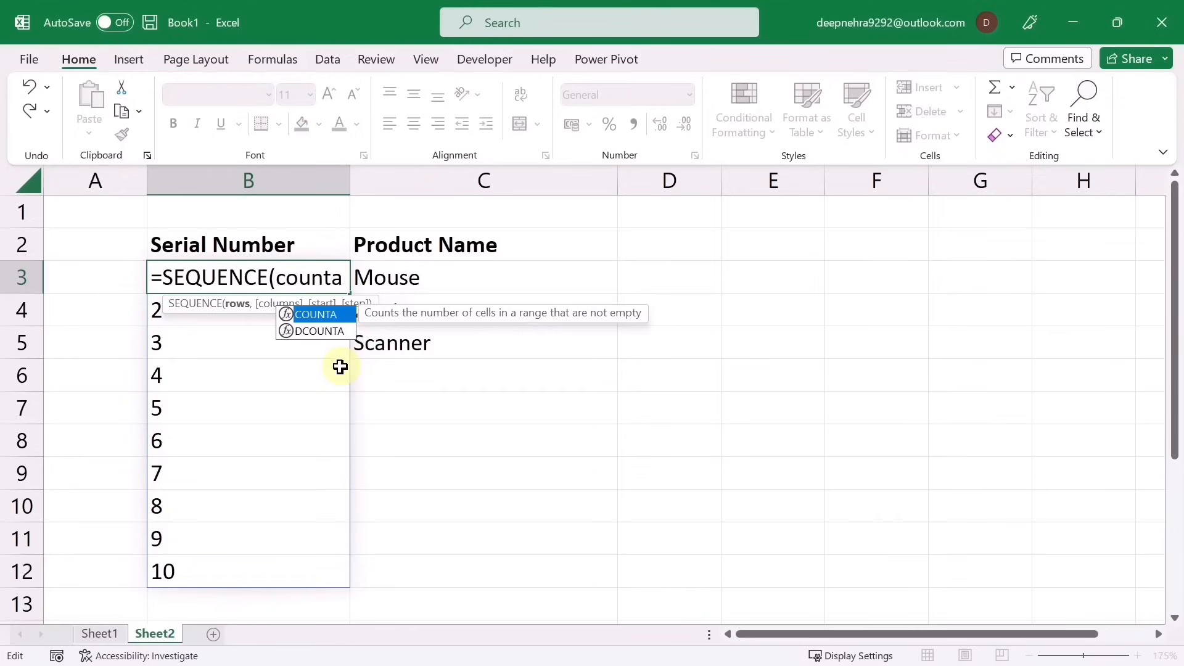
text(()
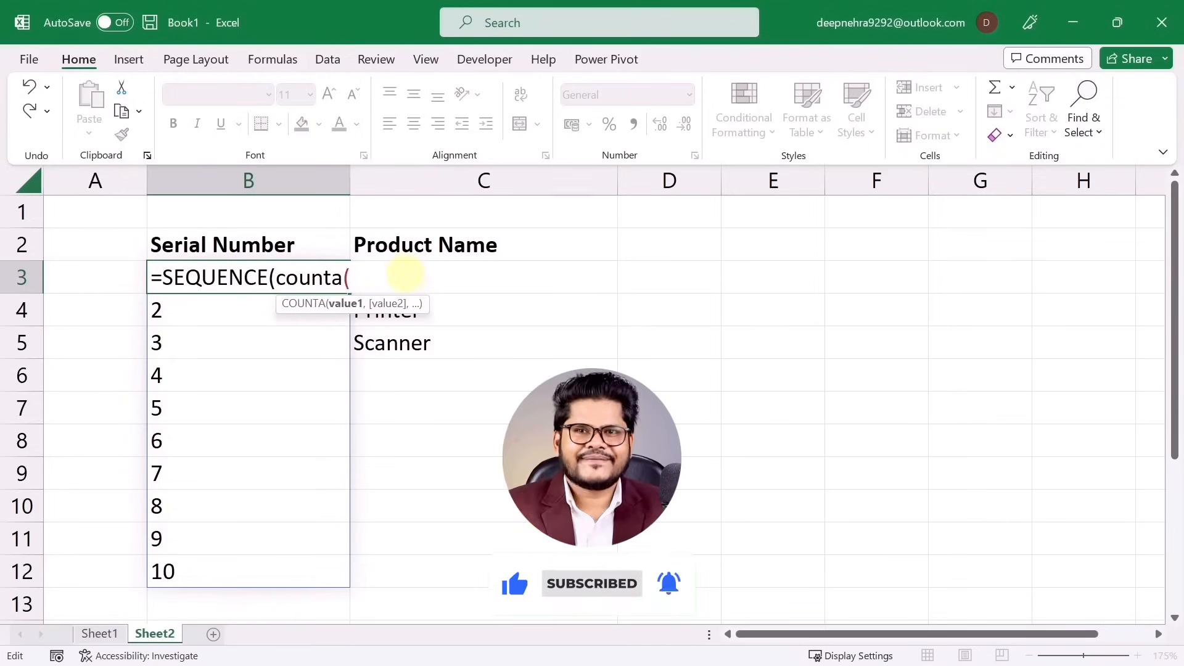
text(c)
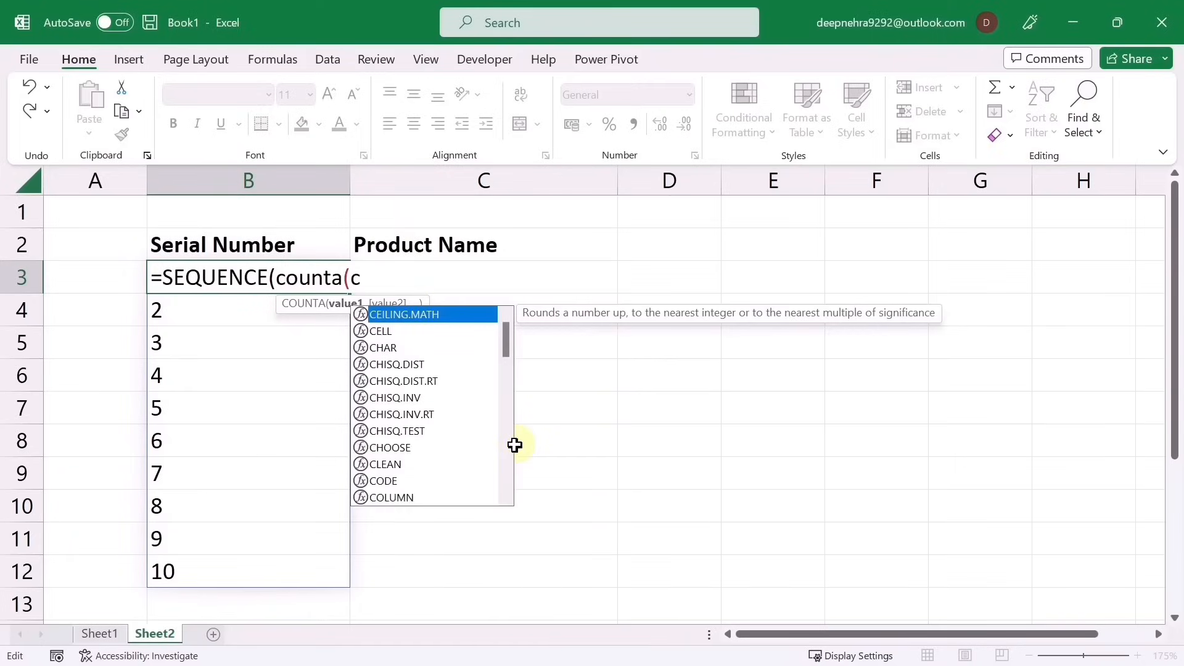
text(3:)
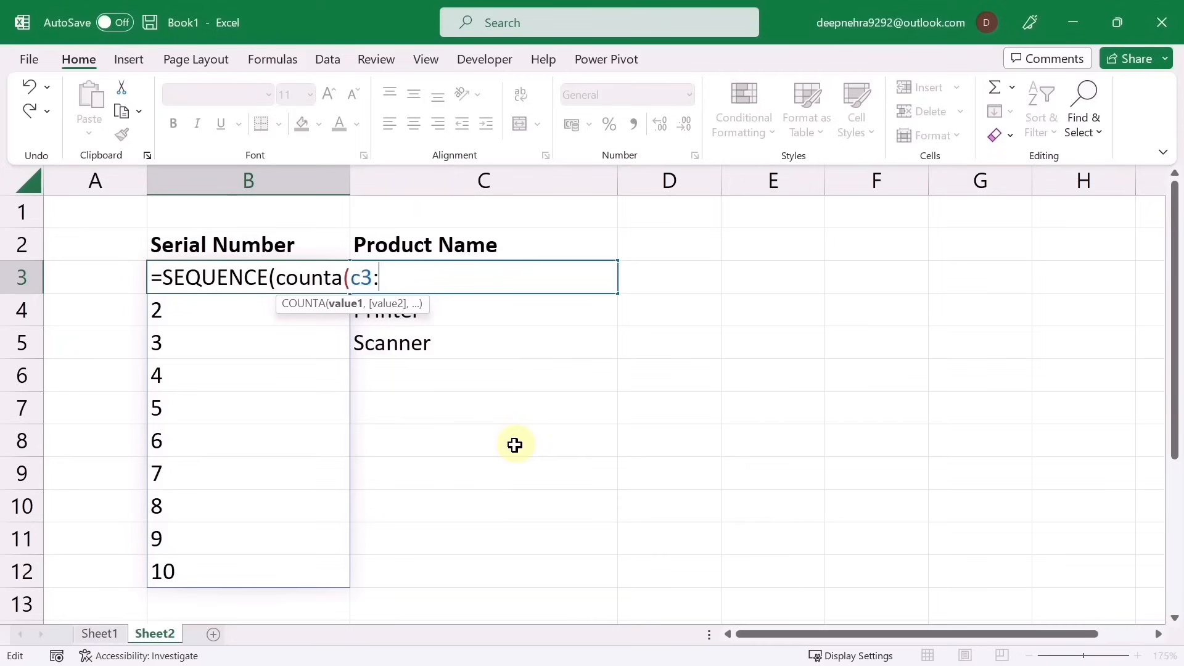
text(c100)
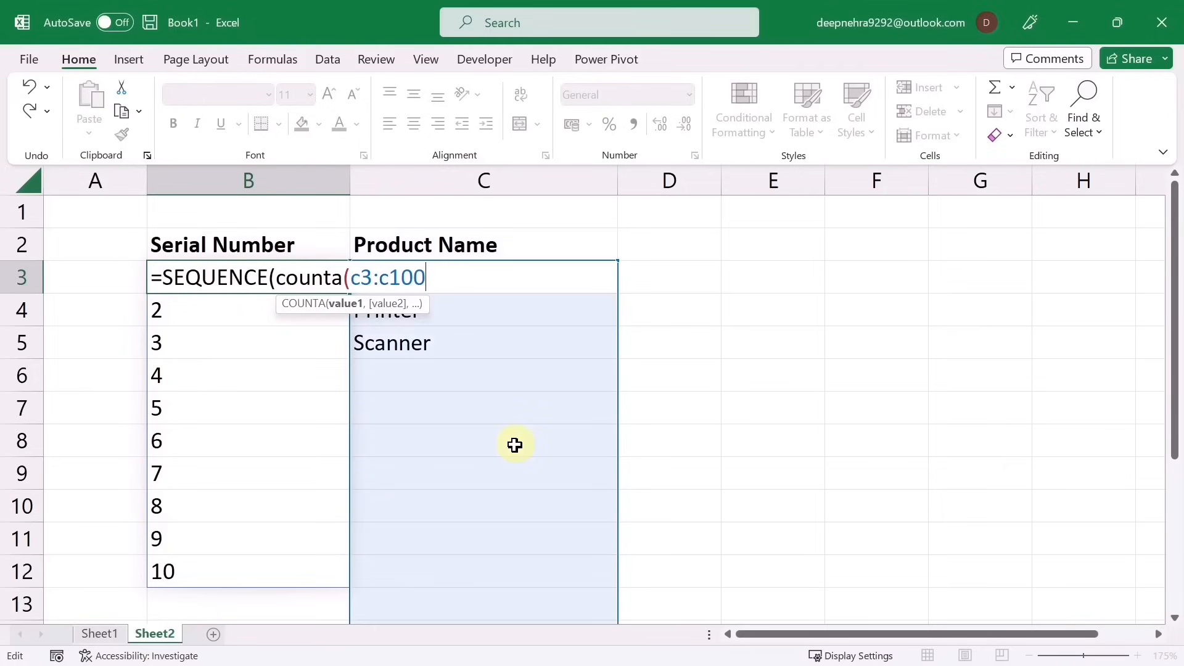
text()))
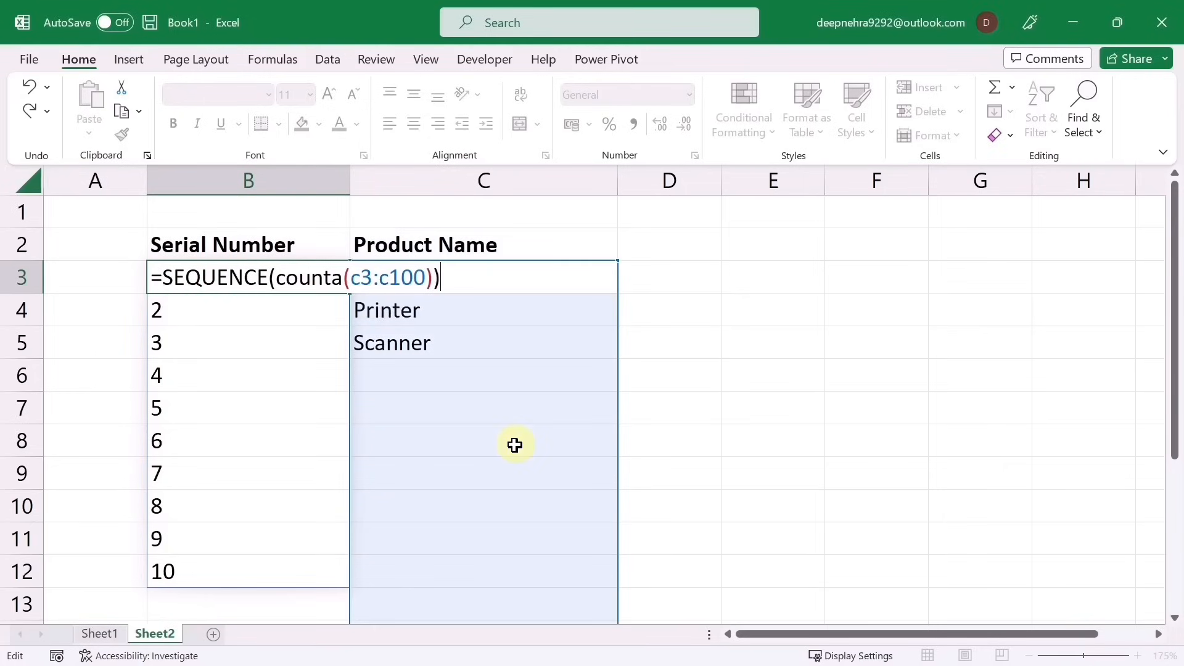
key(Return)
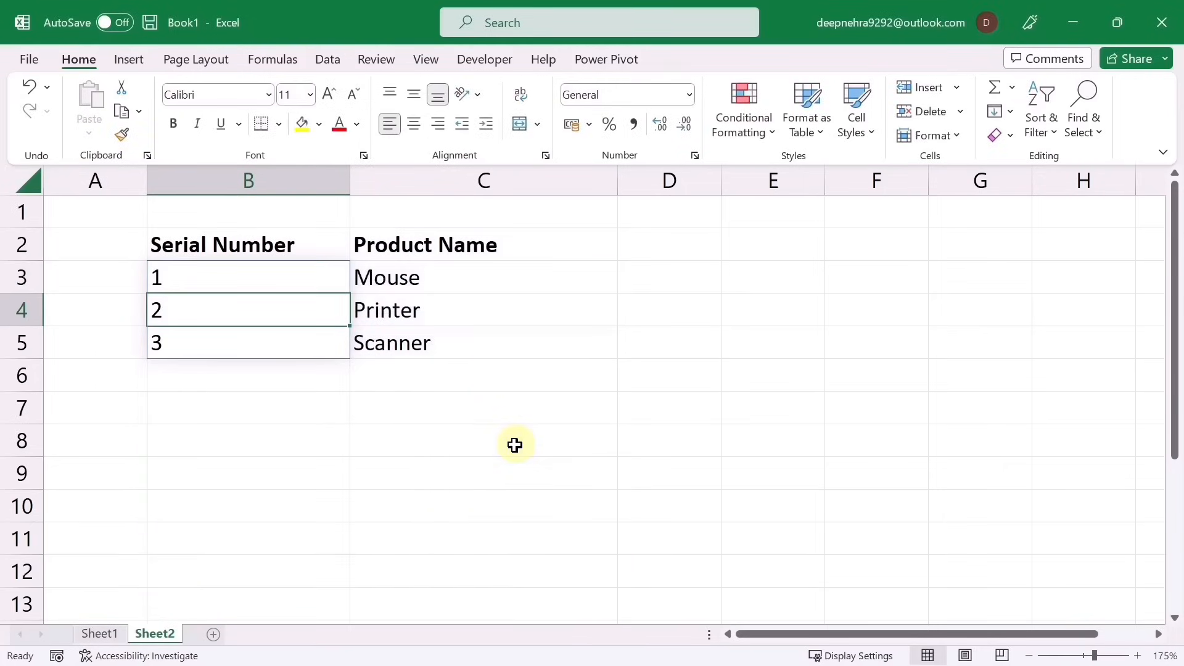
Enter placeholder products fghfg (three times) and gfhf in C6:C9 to extend the numbering
click(407, 383)
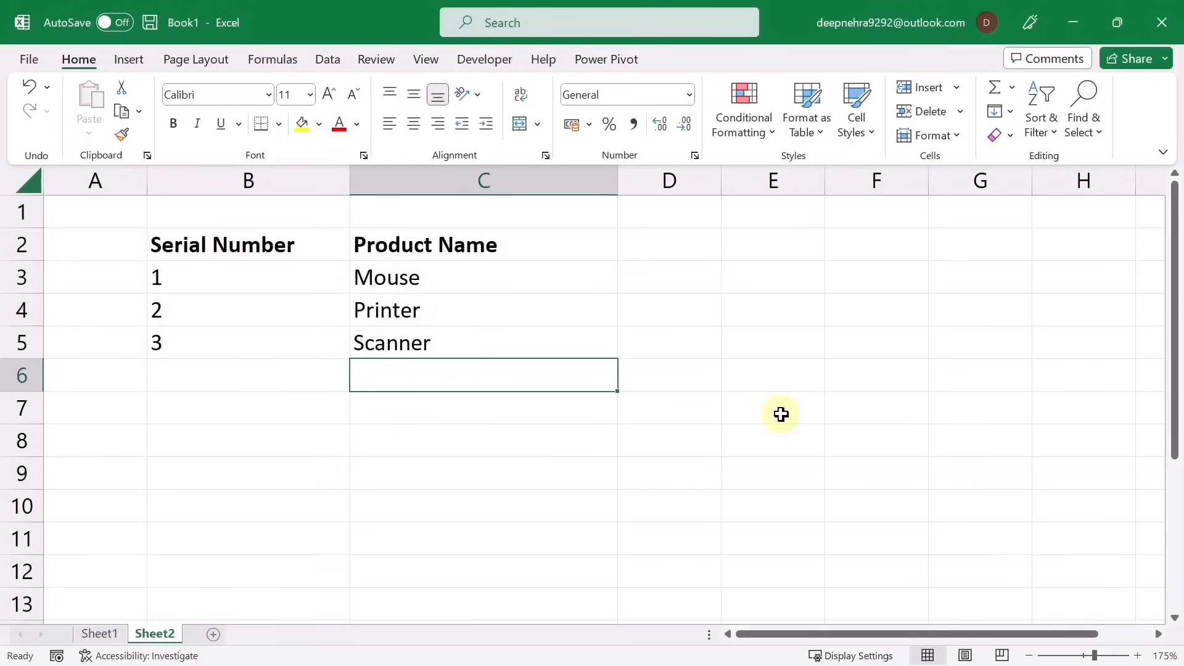
text(fghfg)
key(Return)
text(fghfg)
key(Return)
text(fghfg)
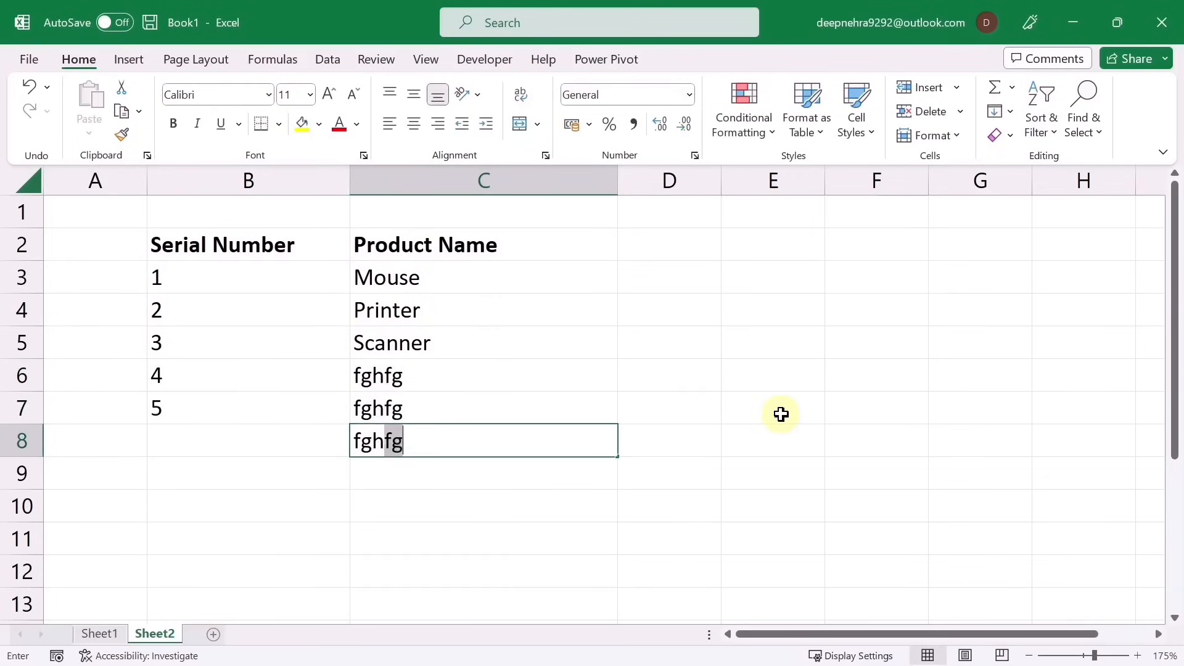
key(Return)
text(gfhf)
key(Return)
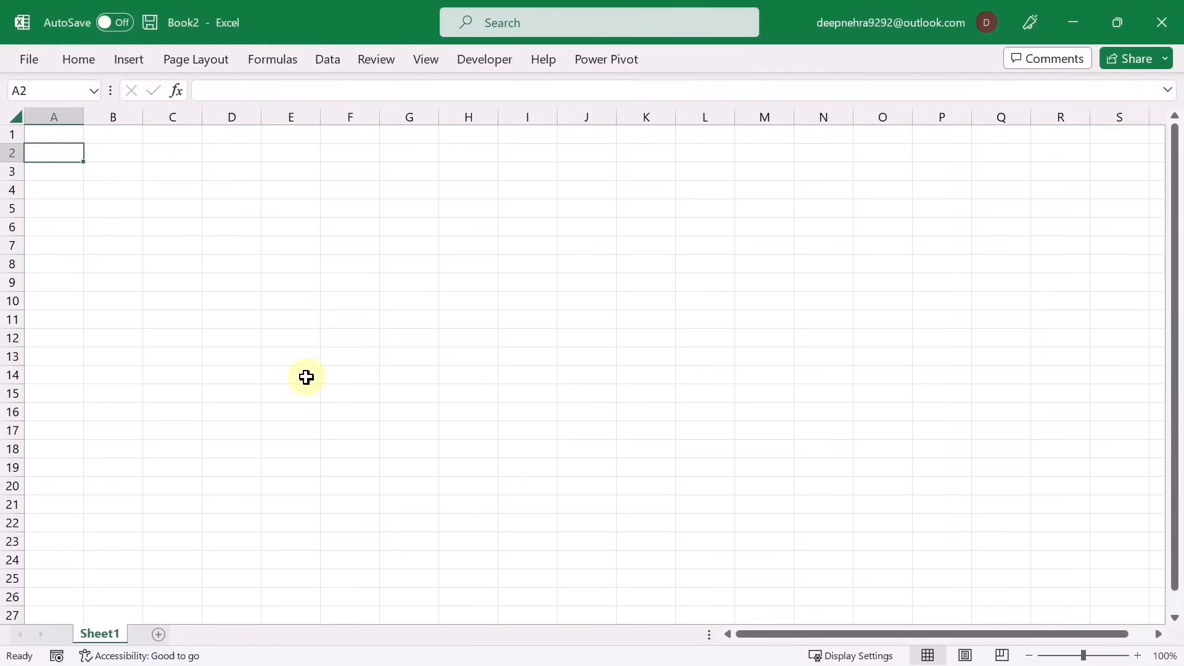
click(28, 60)
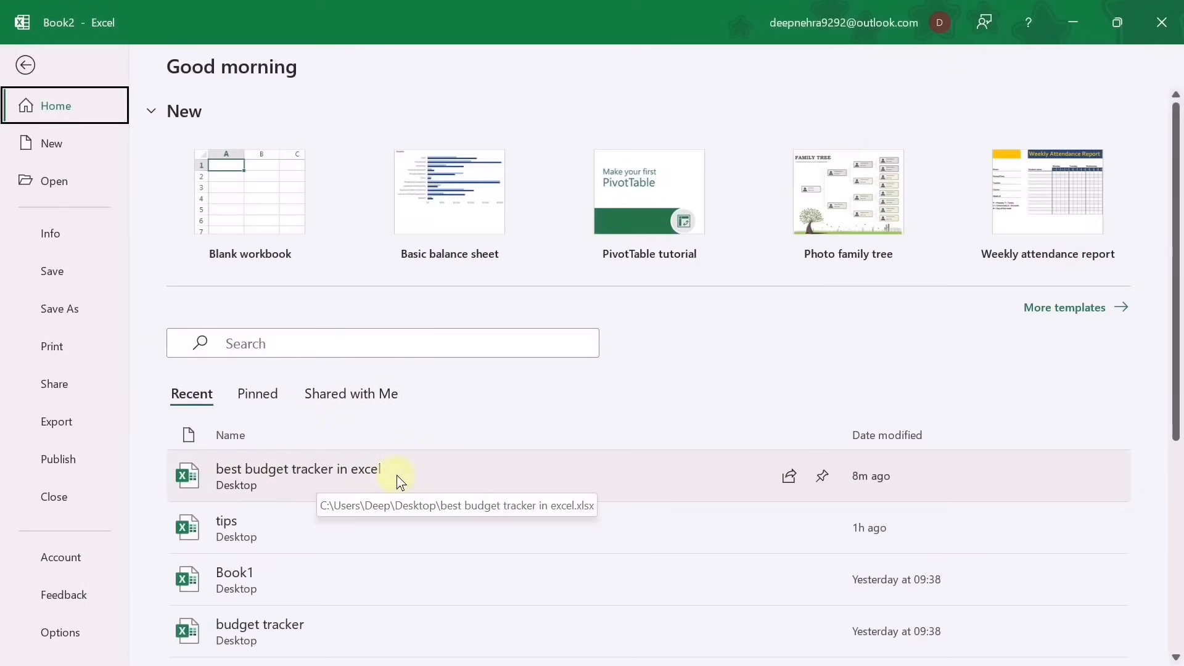
Open the budget tracker and Clear All on cell A1 to remove its Hello message
click(373, 468)
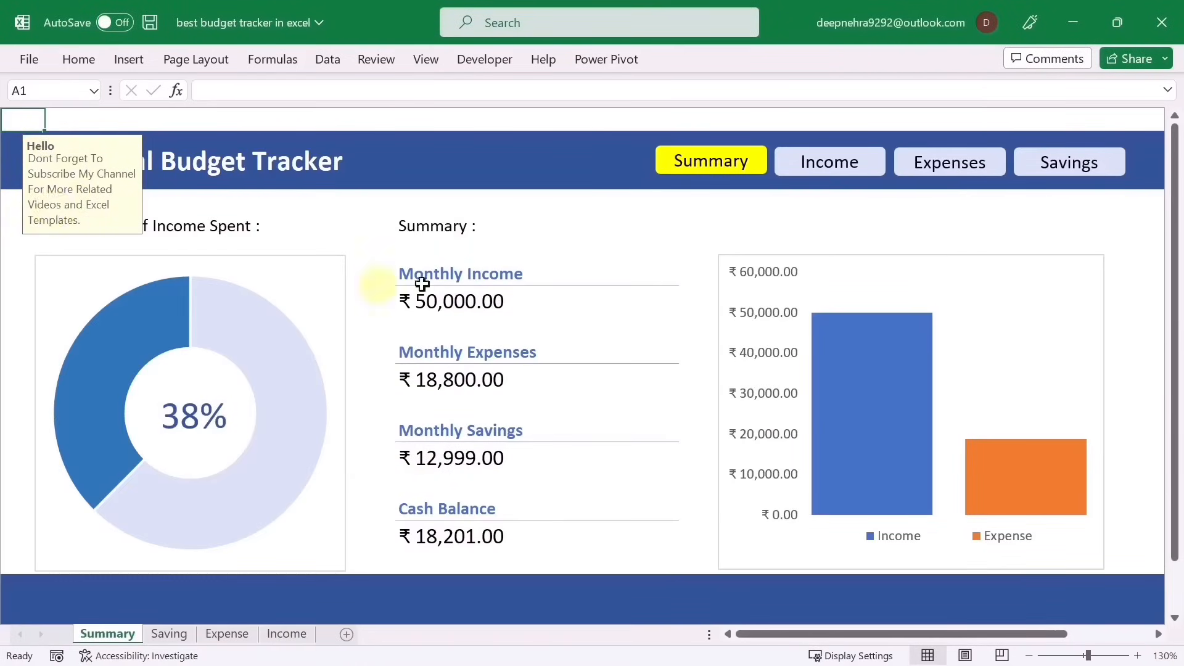
click(404, 119)
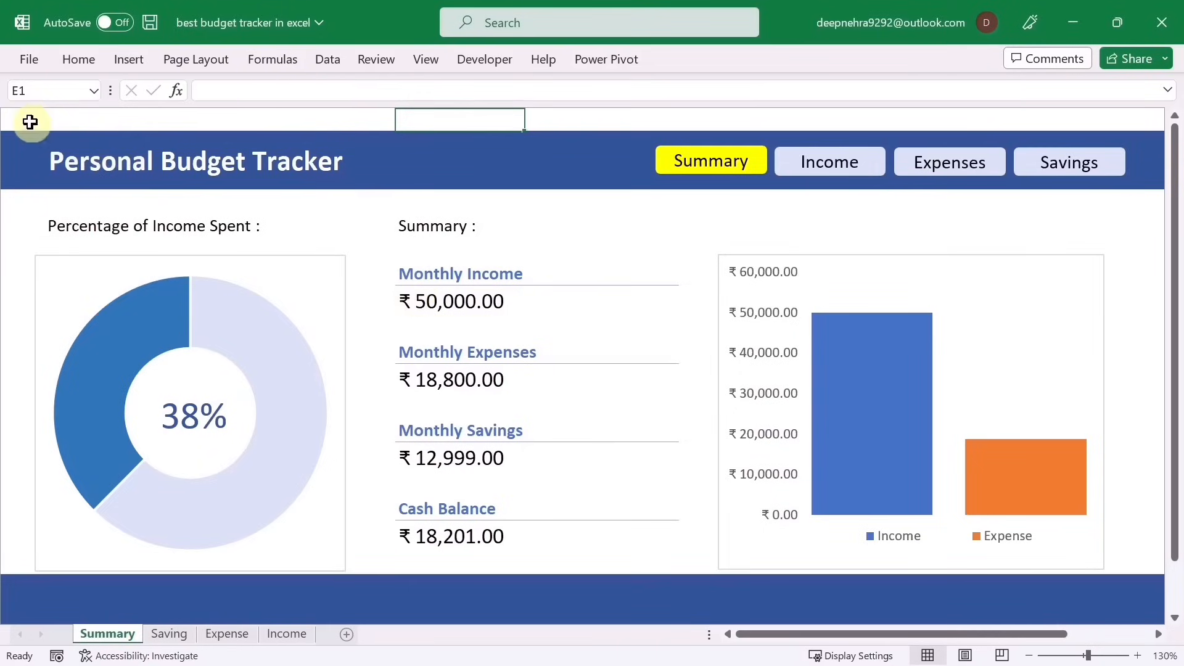
click(25, 120)
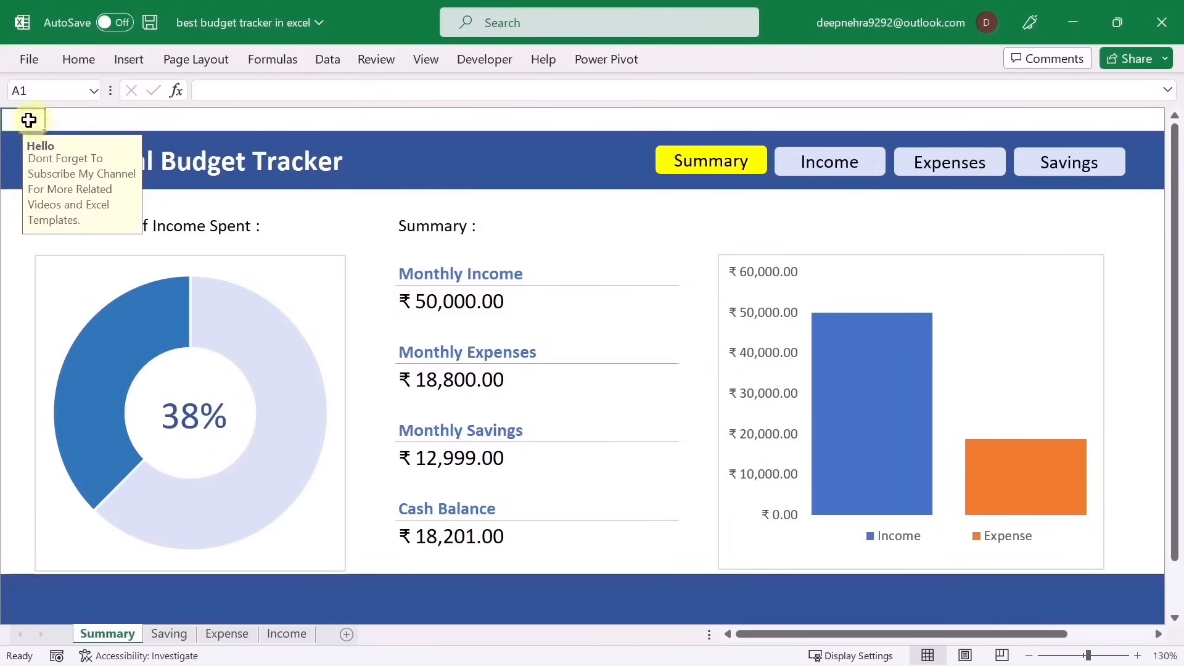
click(72, 57)
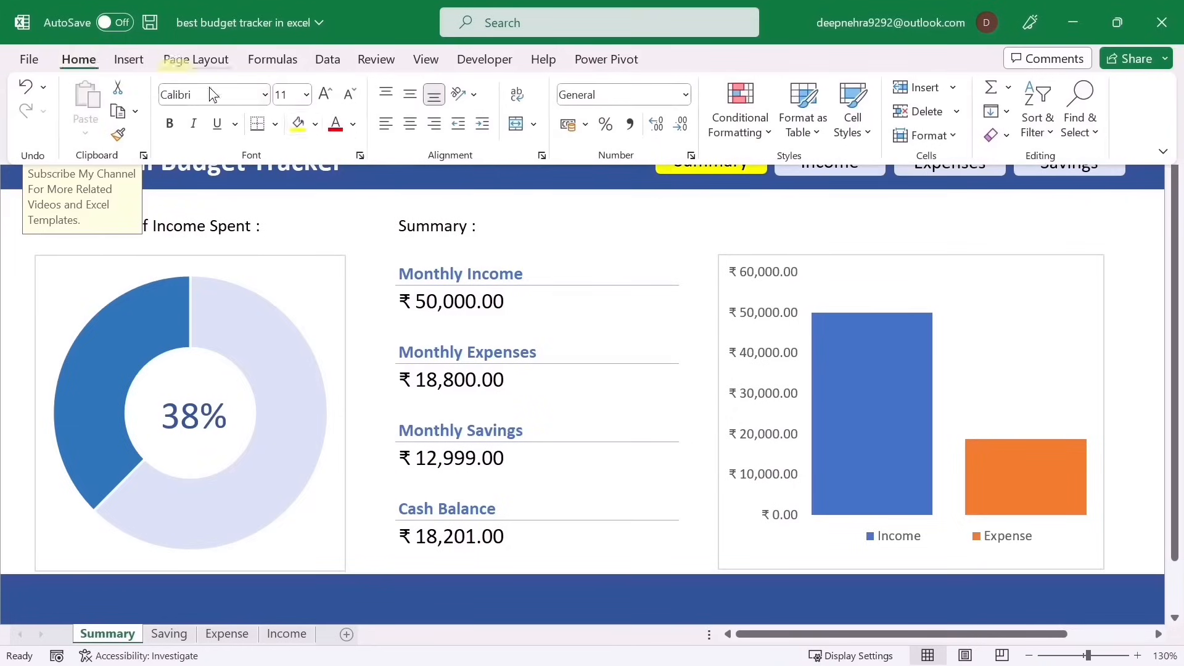
click(1008, 135)
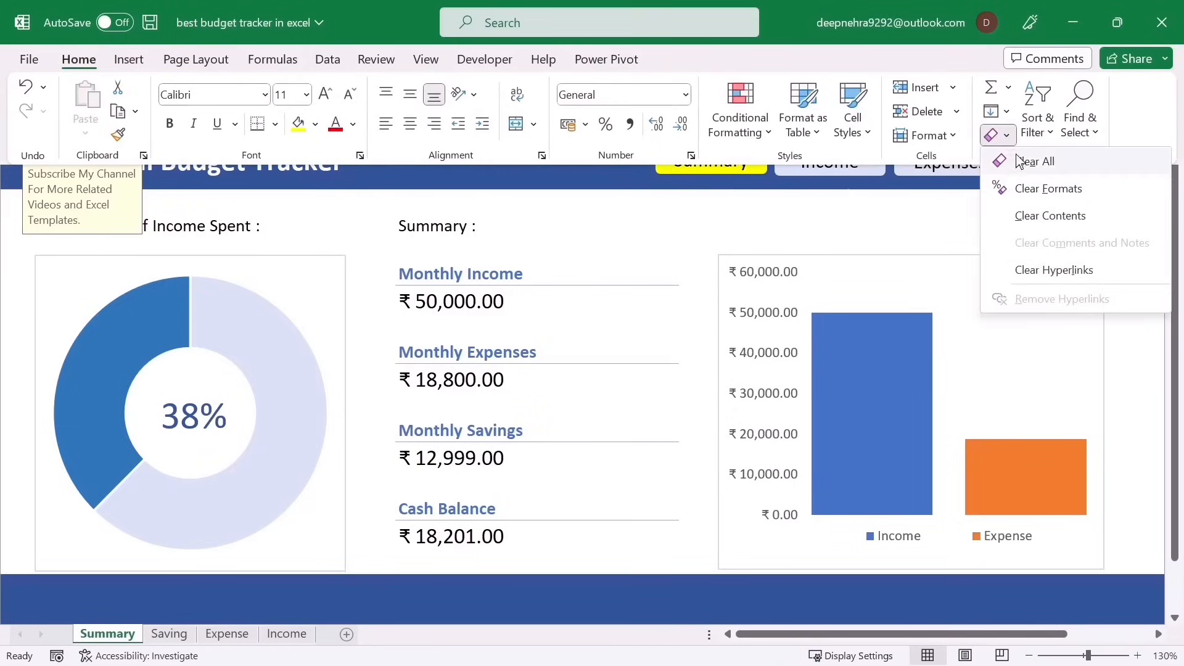
click(1016, 154)
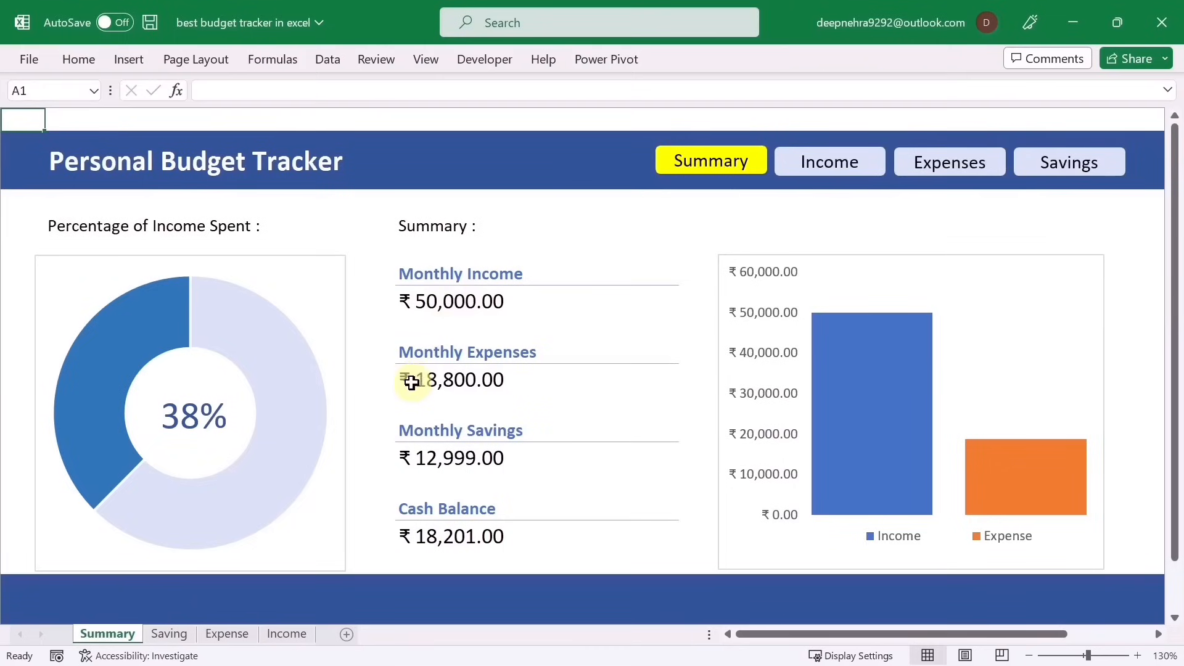
Save, close and reopen the best budget tracker in excel workbook
key(ctrl+s)
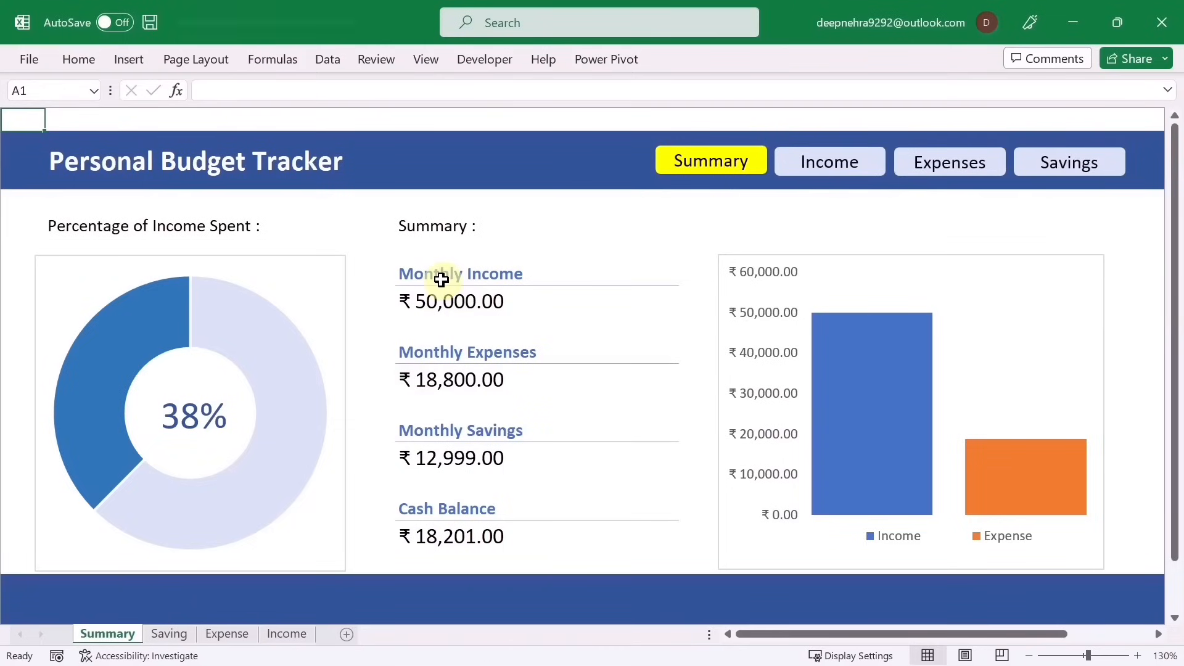
click(1161, 23)
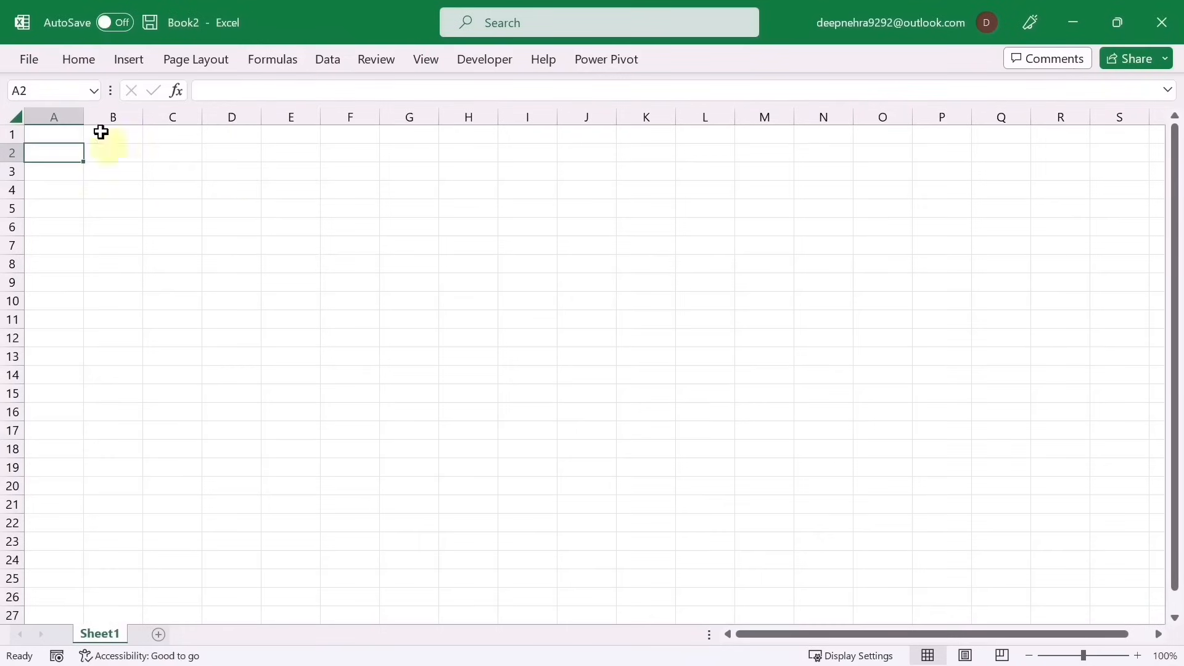
click(43, 64)
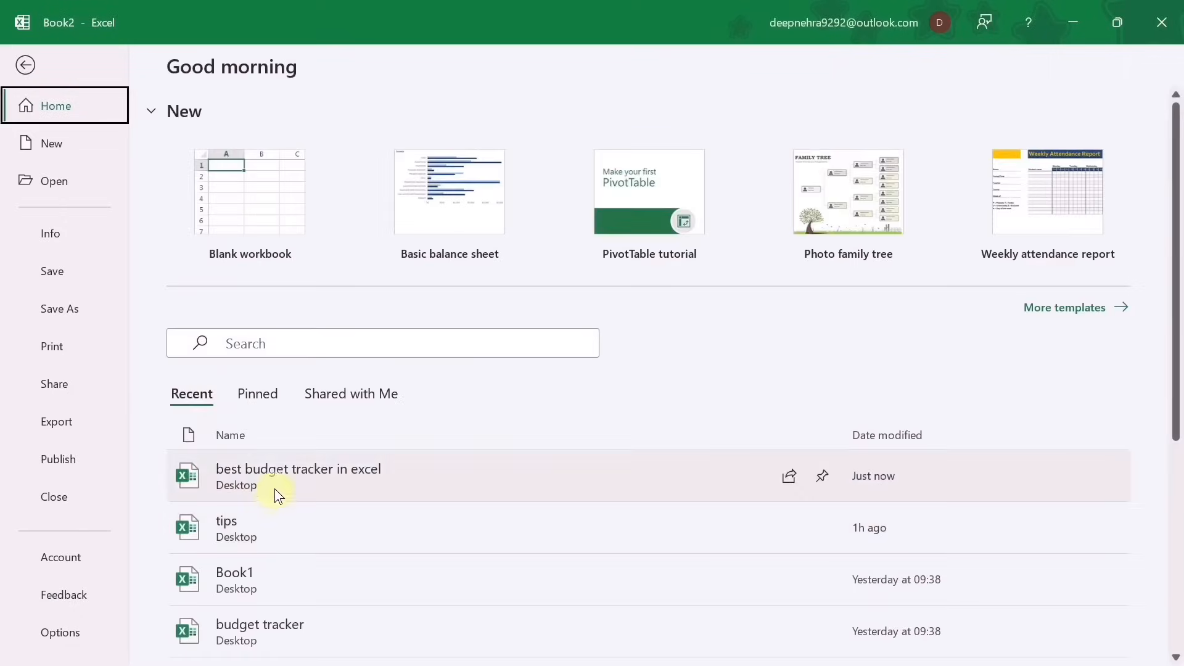
click(275, 488)
mouse_move(278, 480)
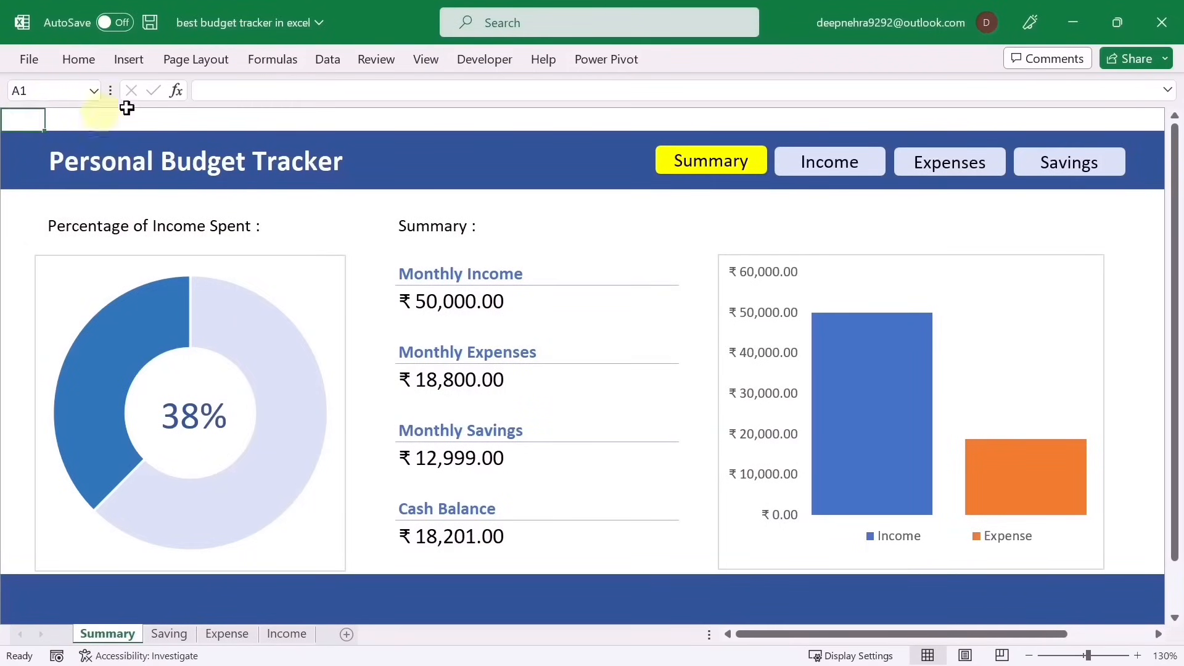
click(320, 56)
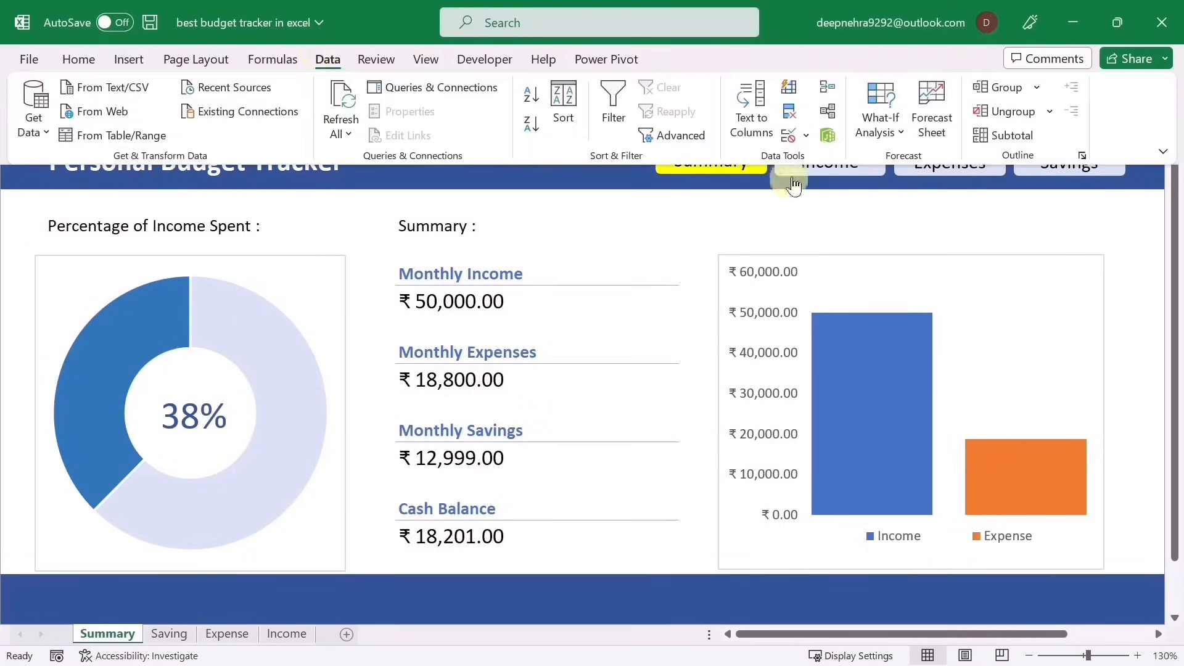
Give A1 a Data Validation input message titled 'Hello' reading 'hf hfhfhfh fghfg hf', then save
click(789, 135)
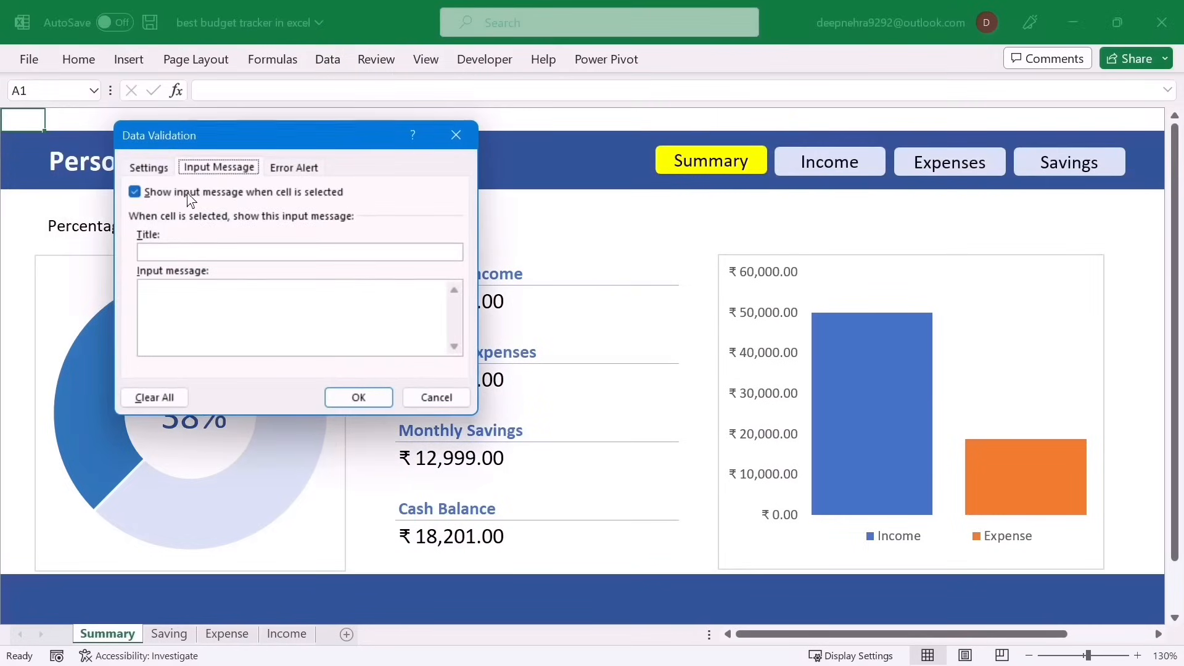
click(149, 167)
click(223, 173)
click(192, 250)
text(Hello)
click(218, 322)
text(hf hfhf)
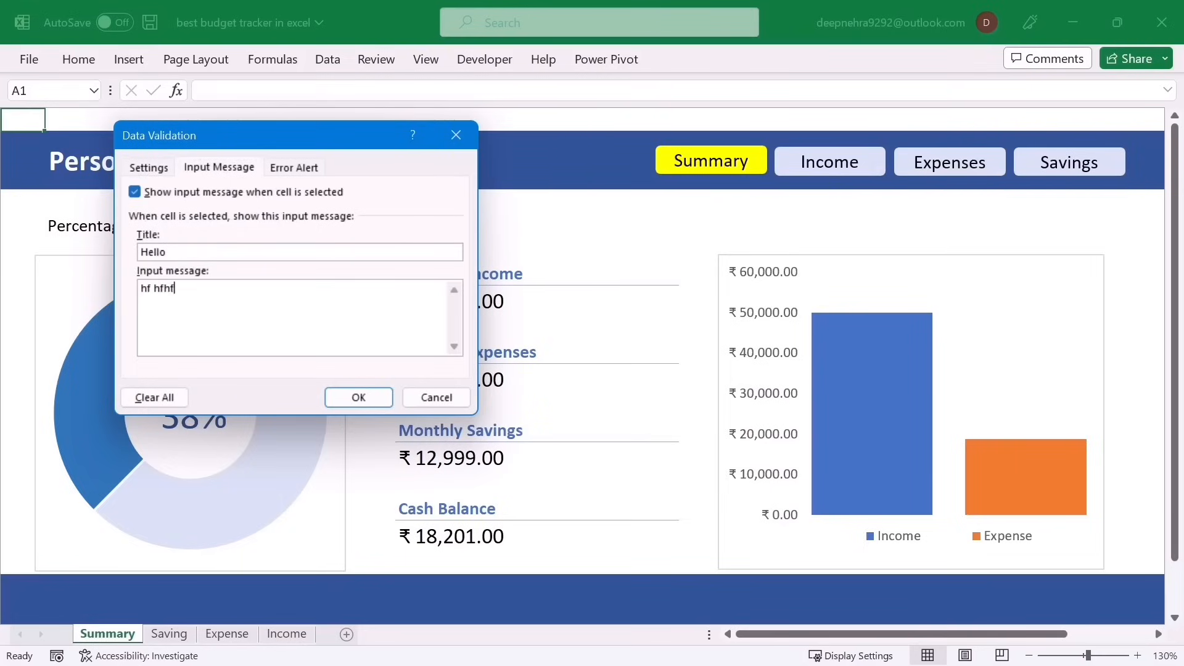
text(hfh fghfg hf)
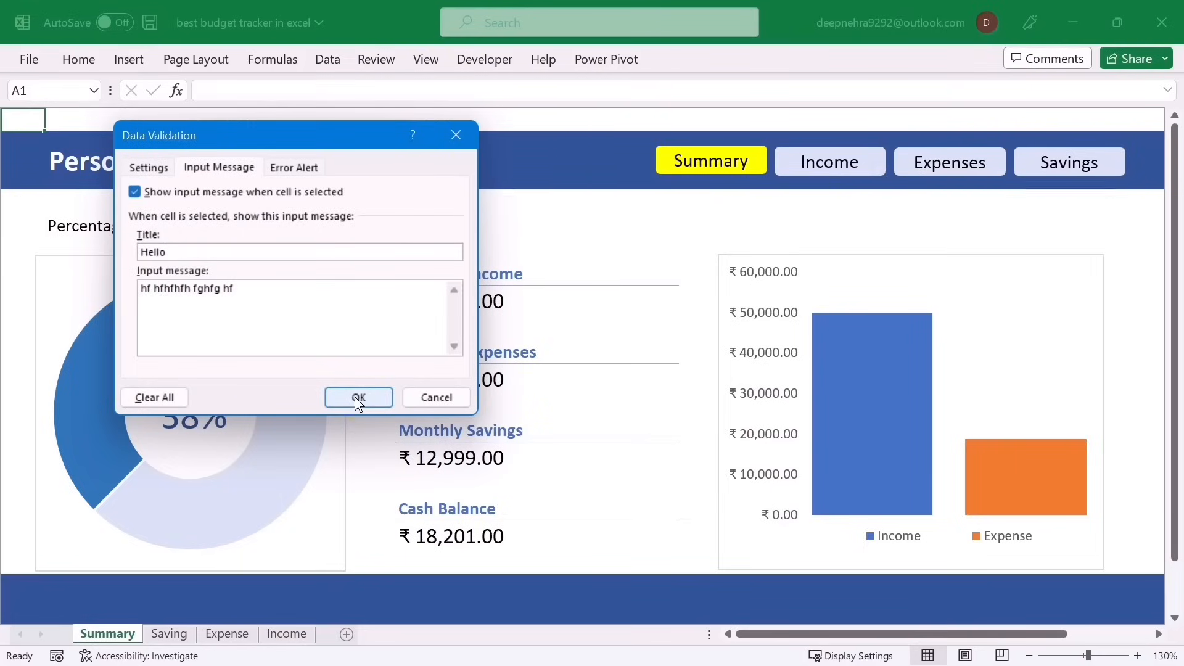
click(358, 399)
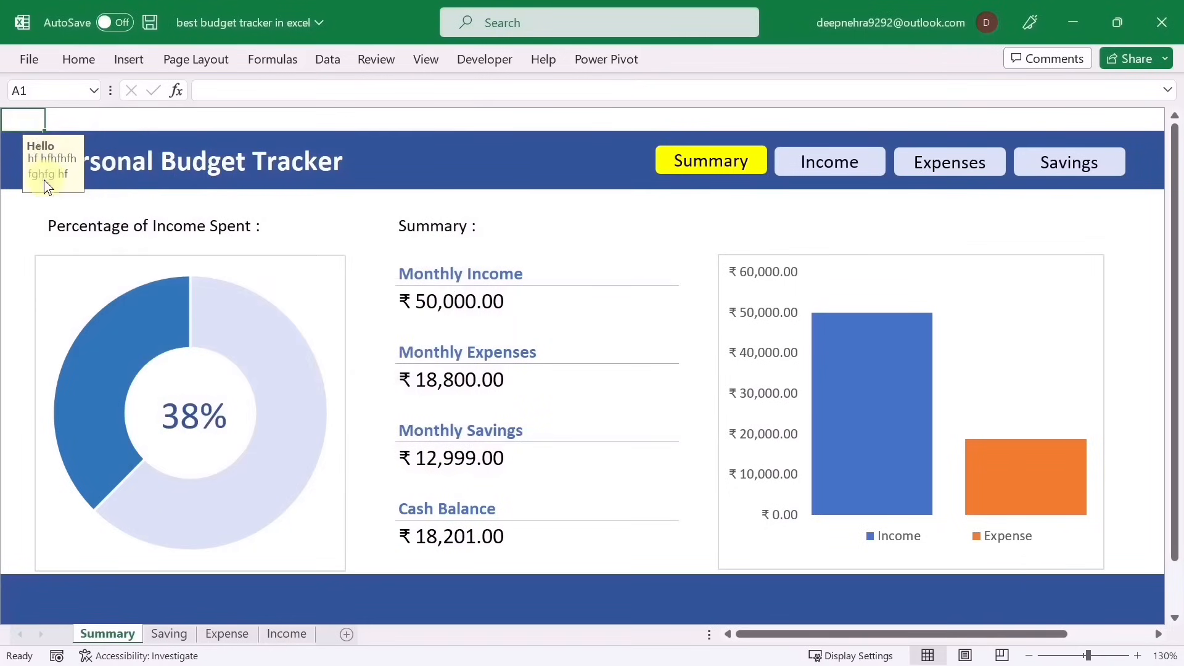
key(ctrl+s)
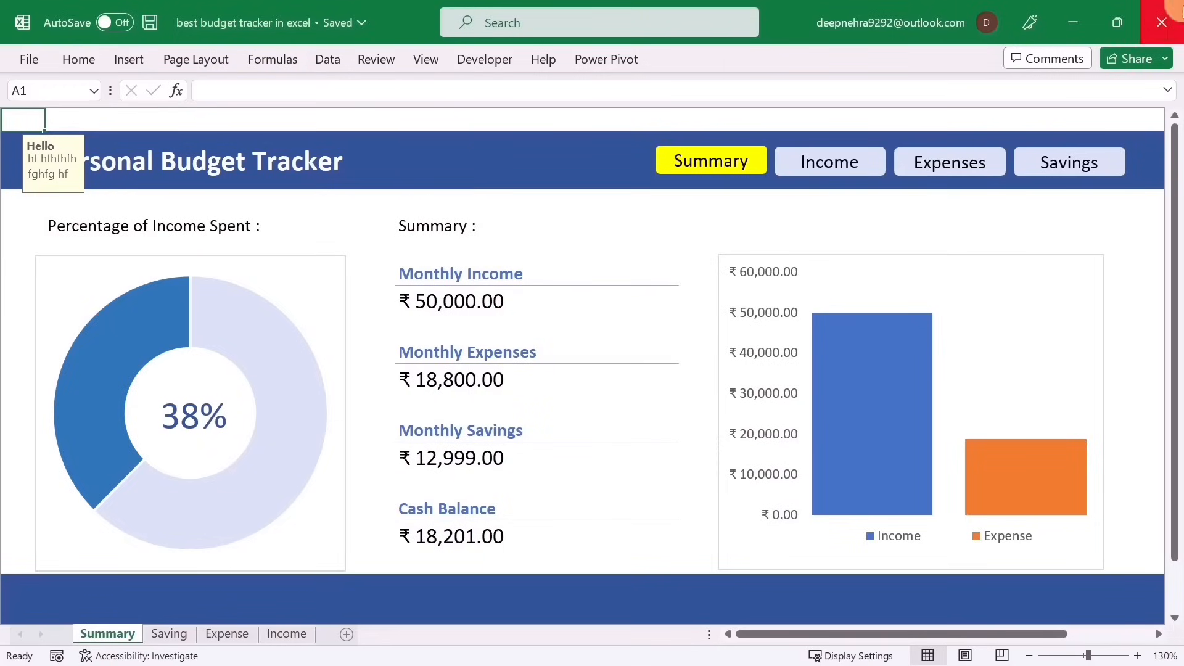
Close the budget tracker, open Book3 and copy the seven student names in B3:B9
click(1171, 9)
click(25, 59)
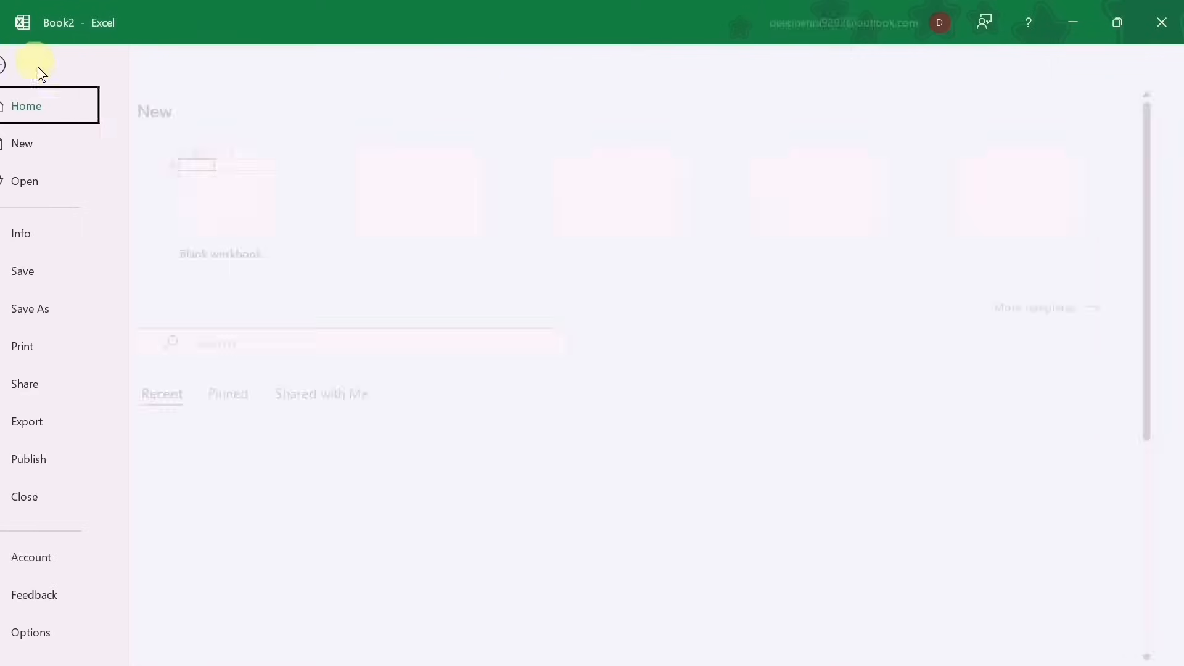
click(246, 463)
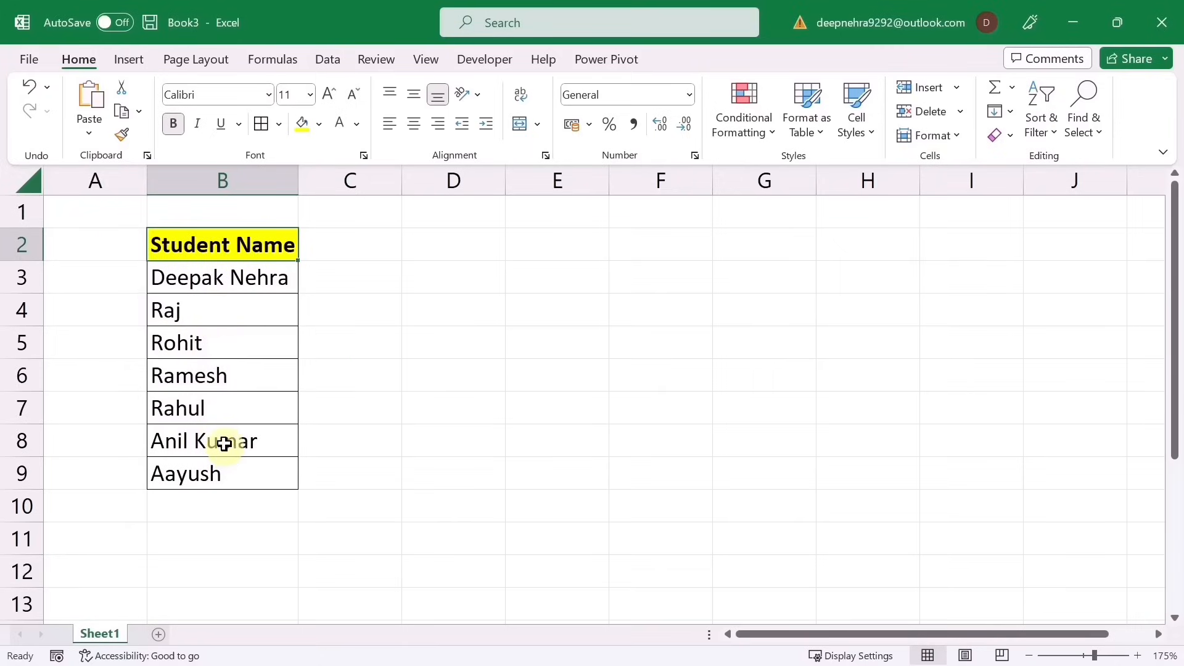
drag(185, 280, 196, 464)
key(ctrl+c)
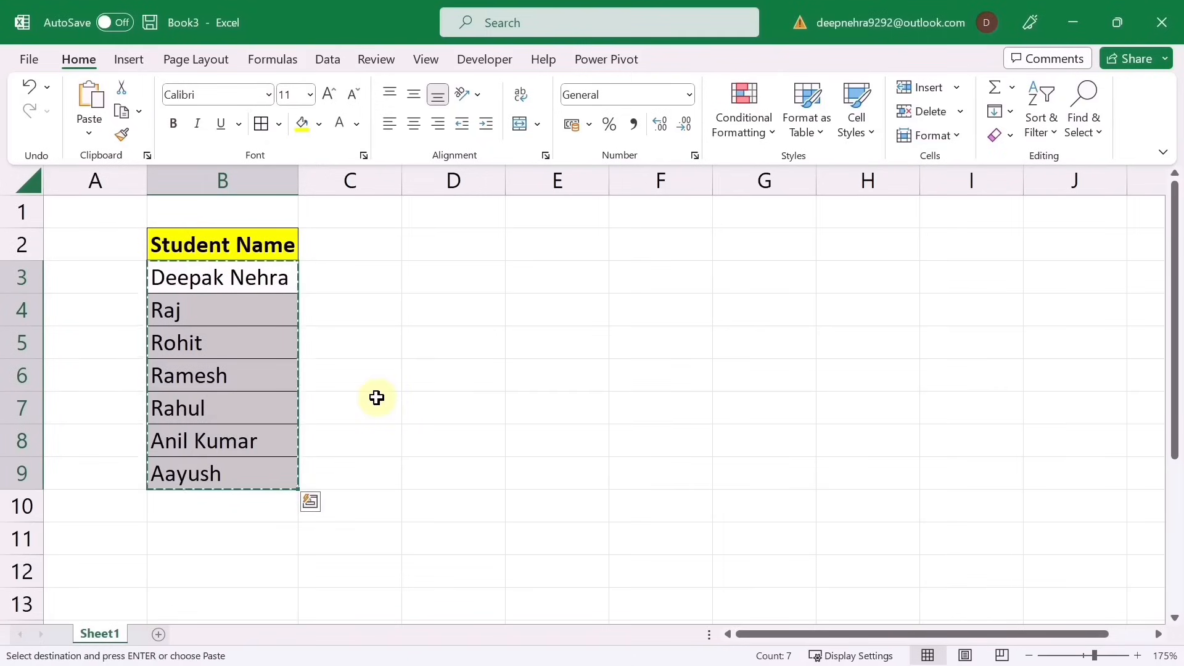
Create a new blank Google spreadsheet from Chrome's address bar with 'sheets'
click(684, 645)
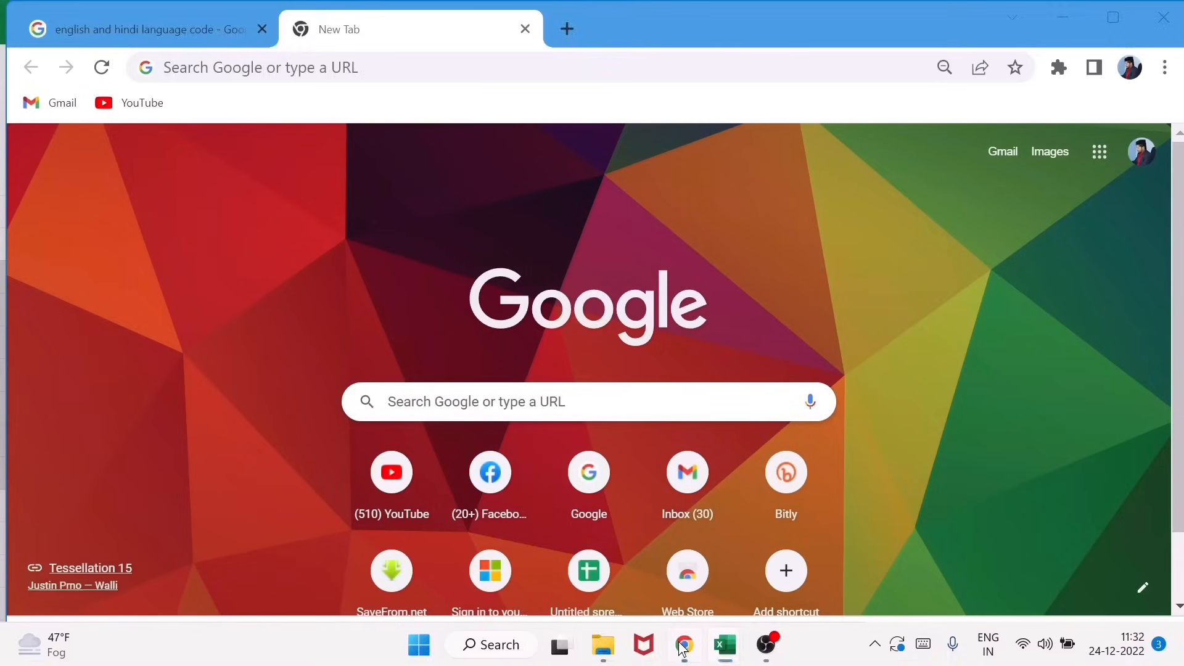
click(222, 66)
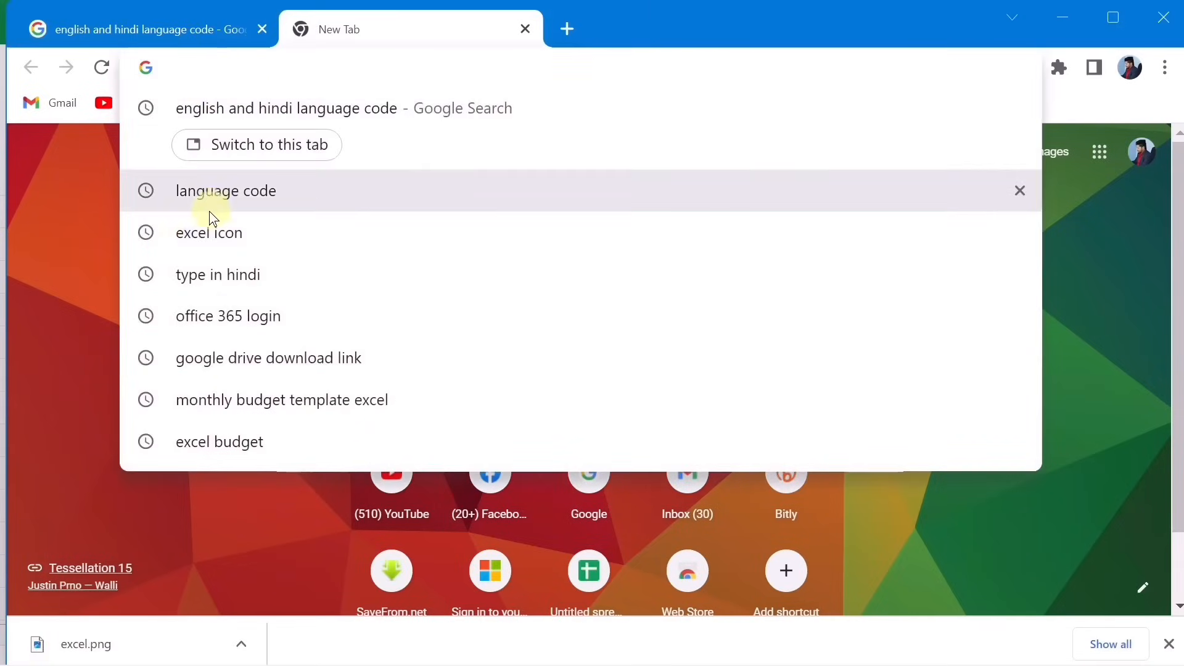
text(sheet)
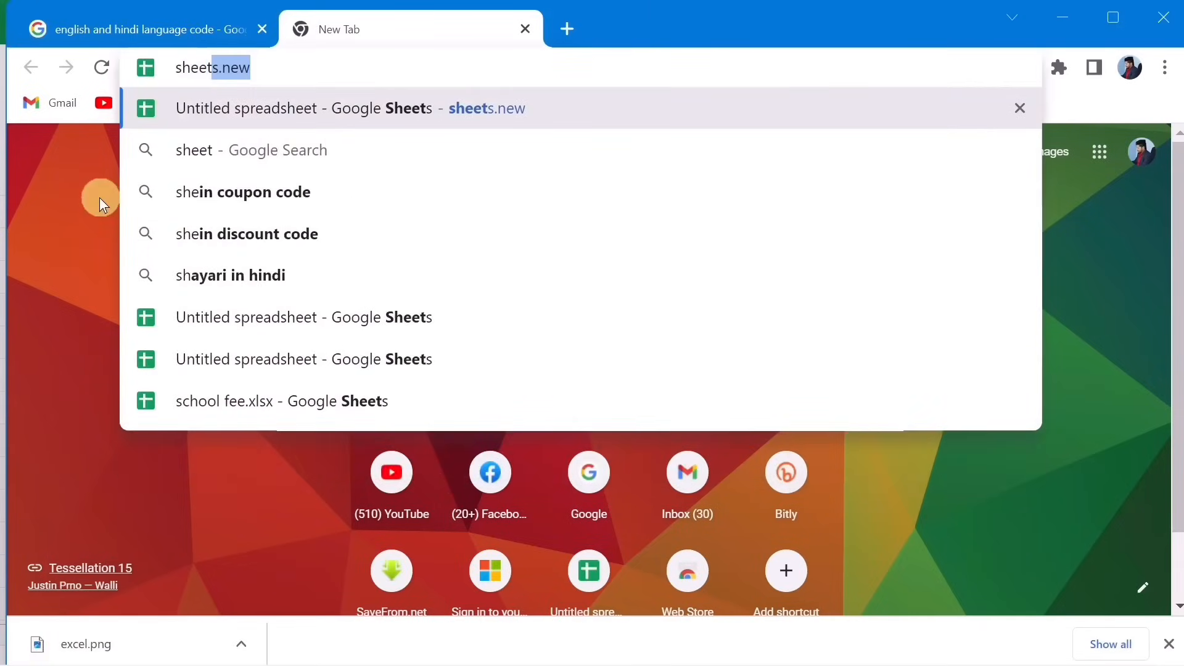
text(s)
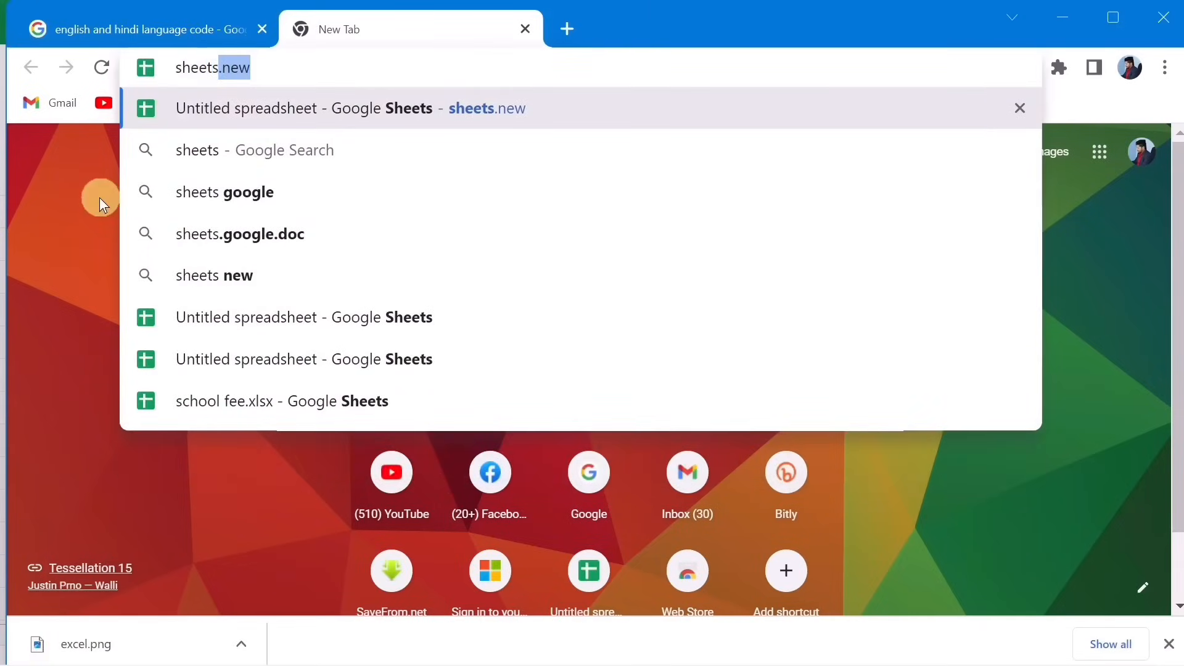
key(Return)
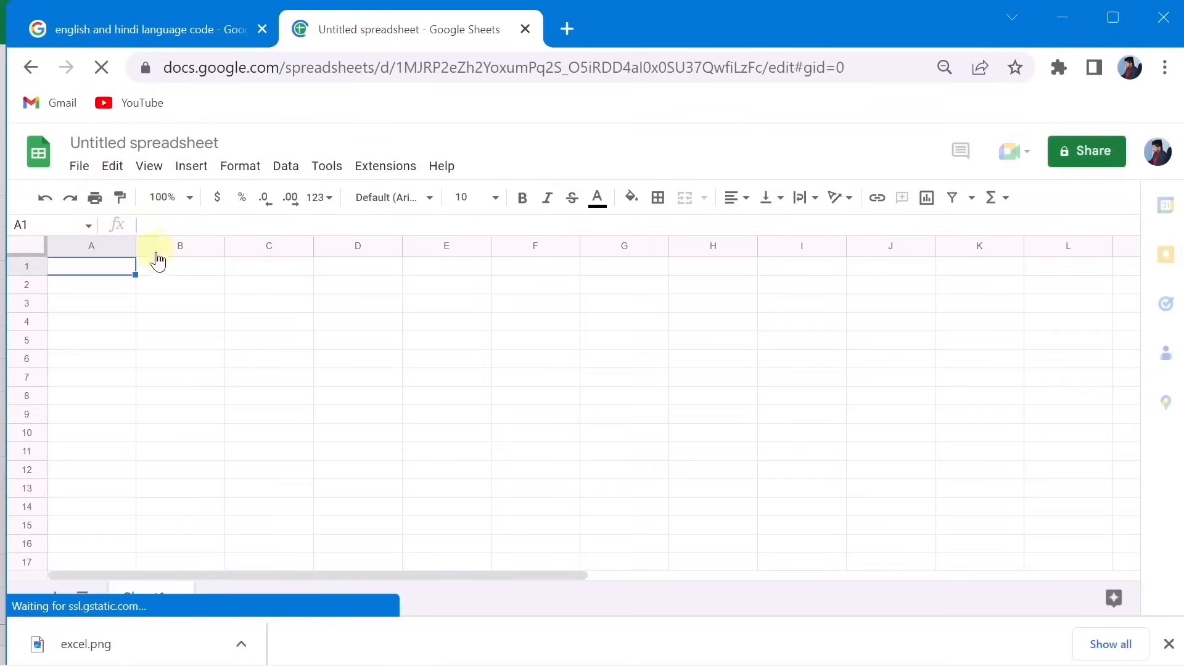
Paste the student names into B2 and begin a GOOGLETRANSLATE formula in D2
click(159, 285)
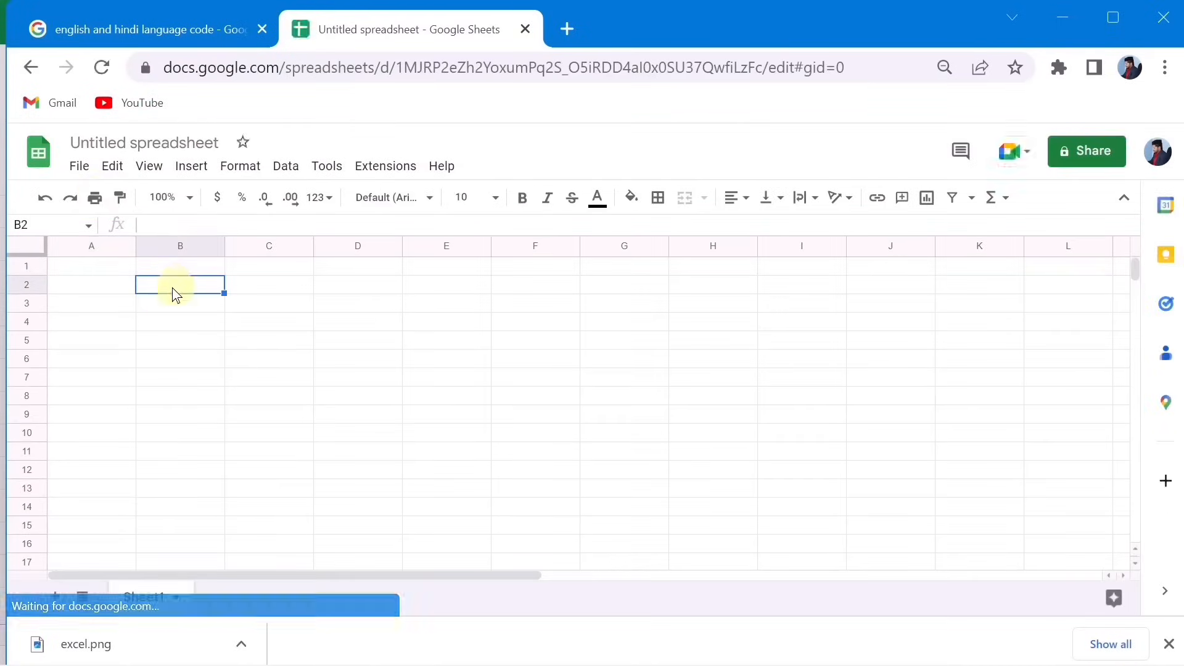
key(ctrl+v)
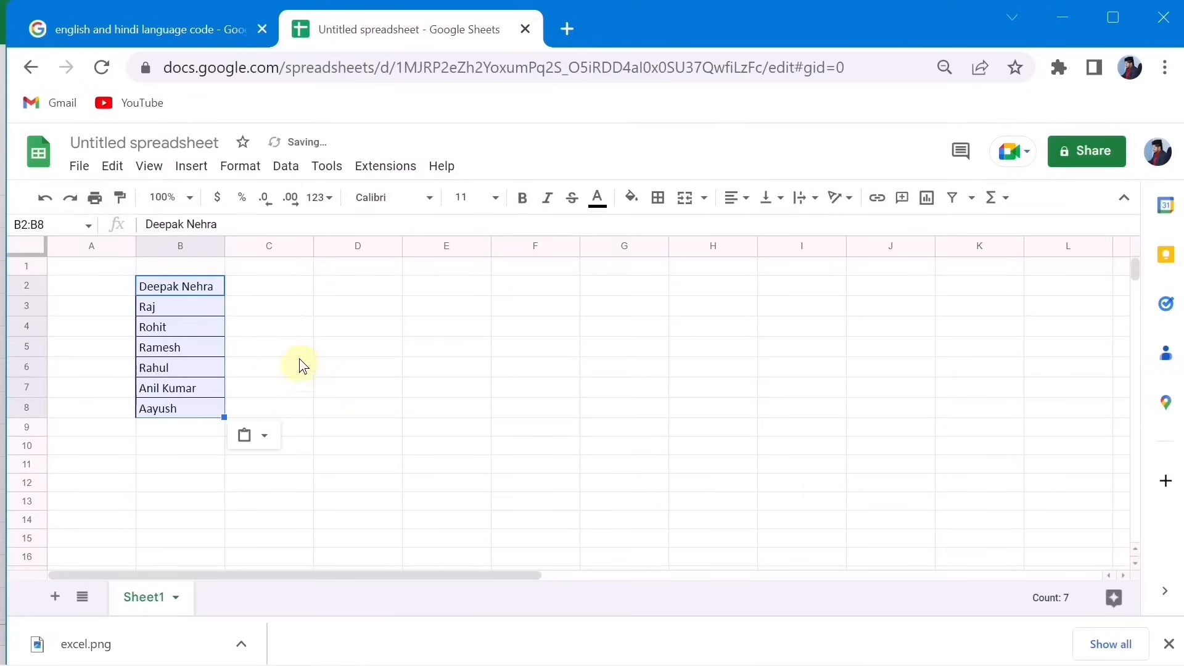
click(276, 291)
click(338, 293)
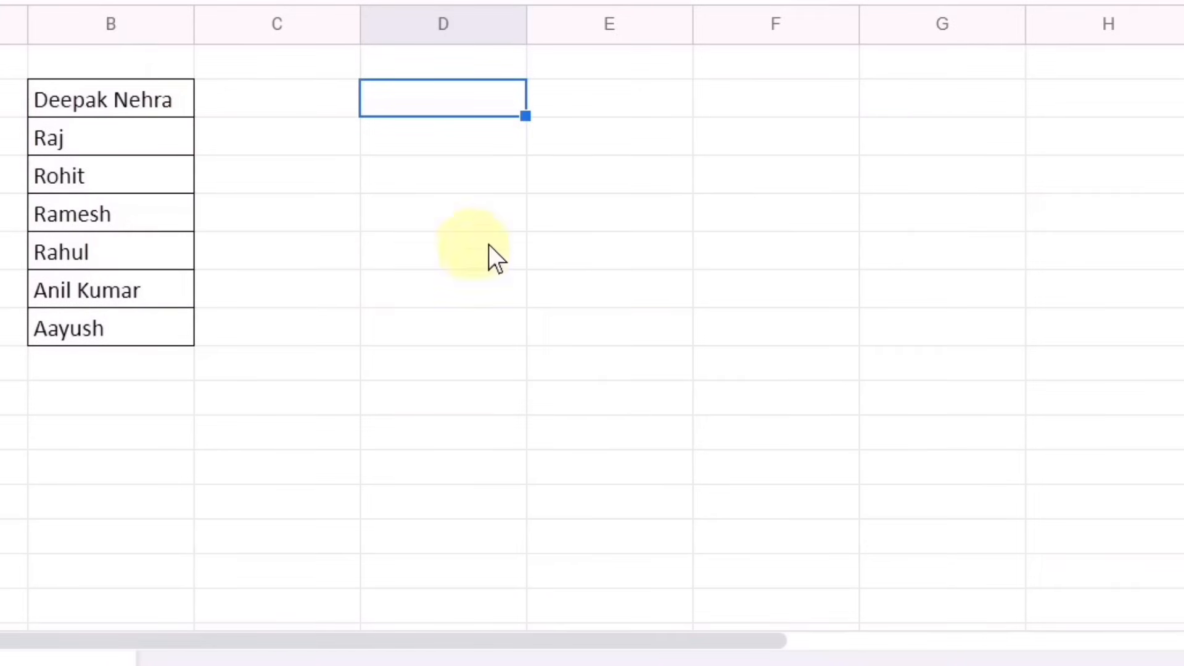
text(=)
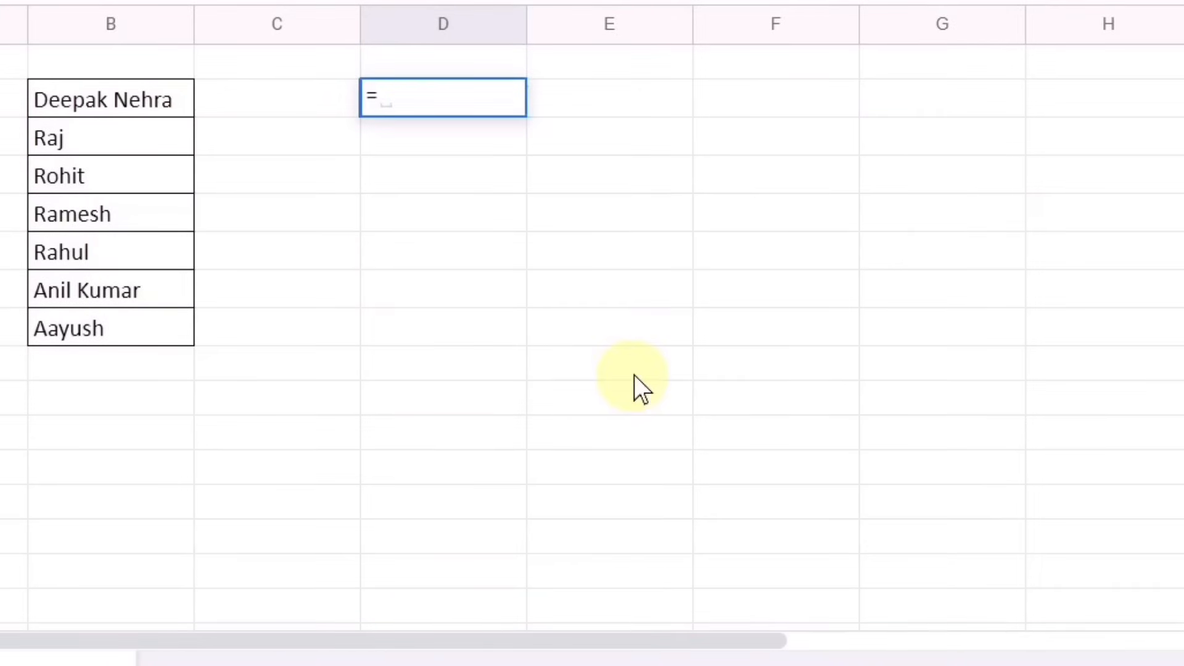
text(goo)
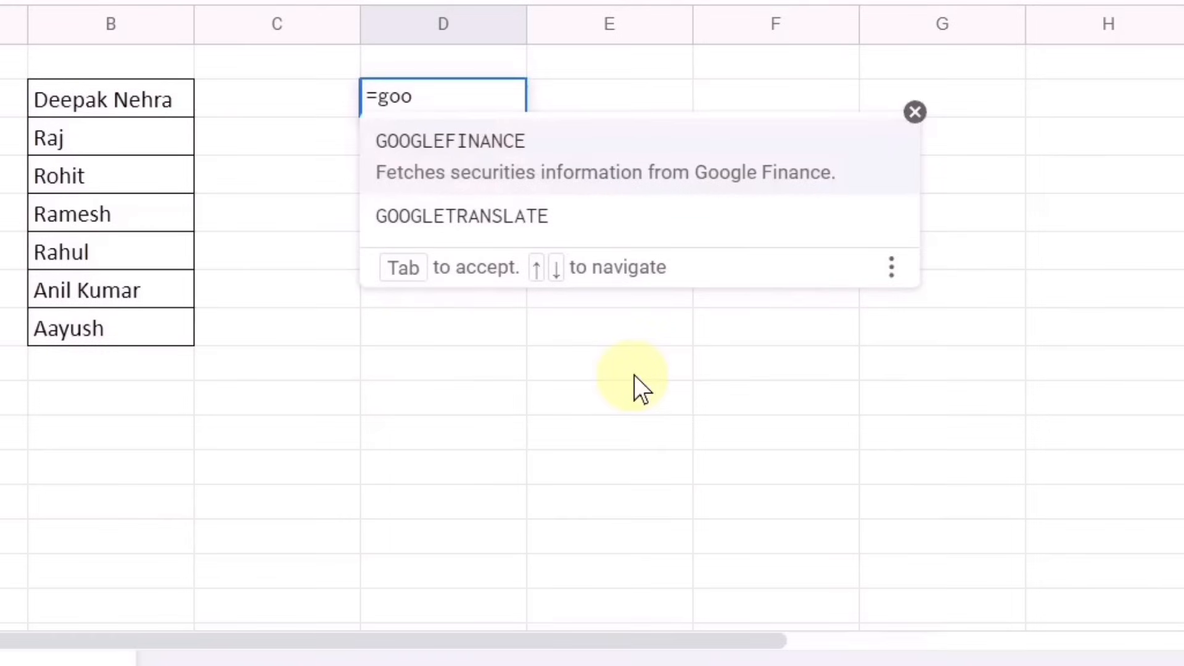
text(gletr)
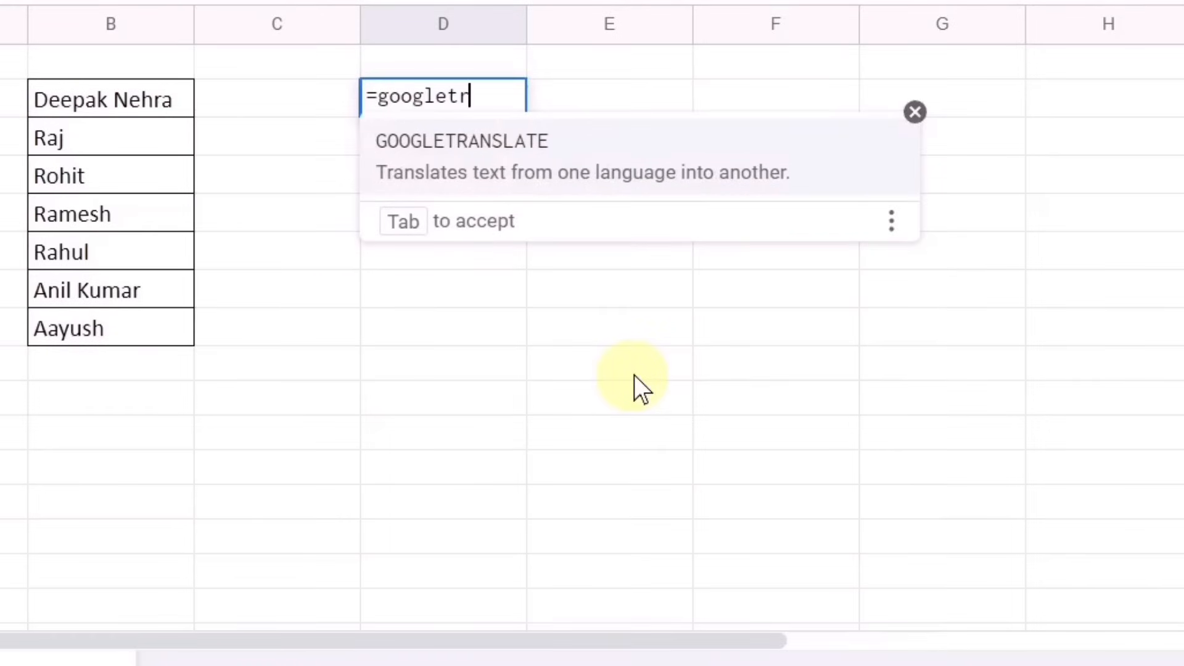
Enter =GOOGLETRANSLATE(B2,"en","hi") in D2 and fill it down to D8
key(Tab)
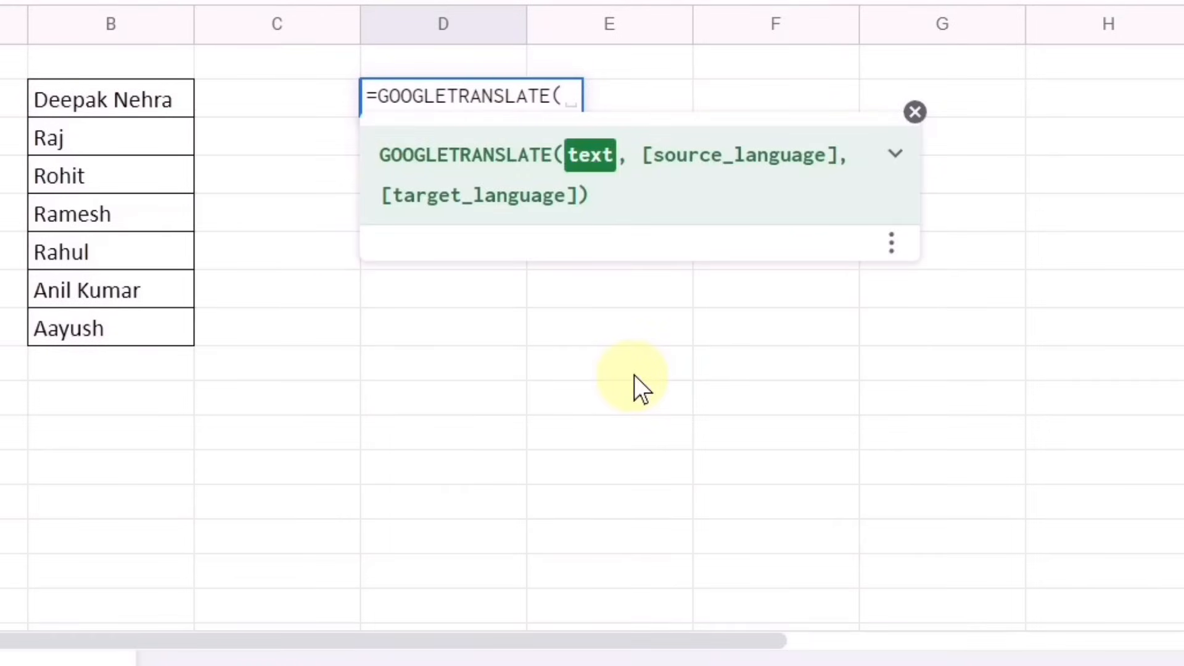
click(123, 101)
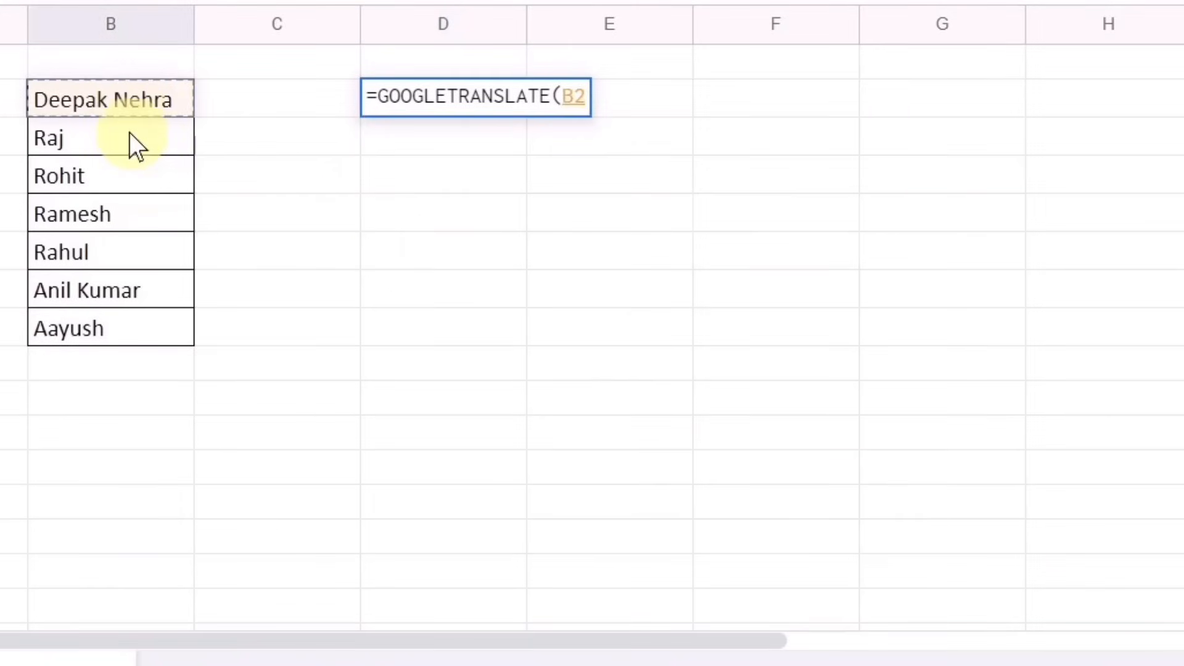
text(,)
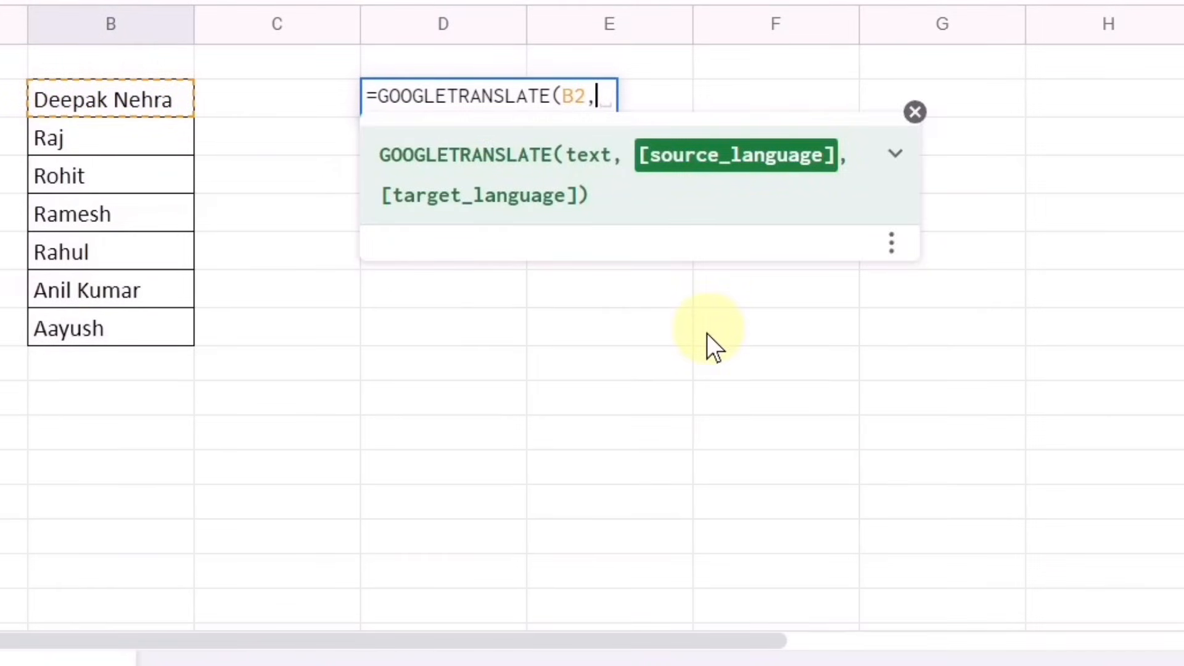
text("en)
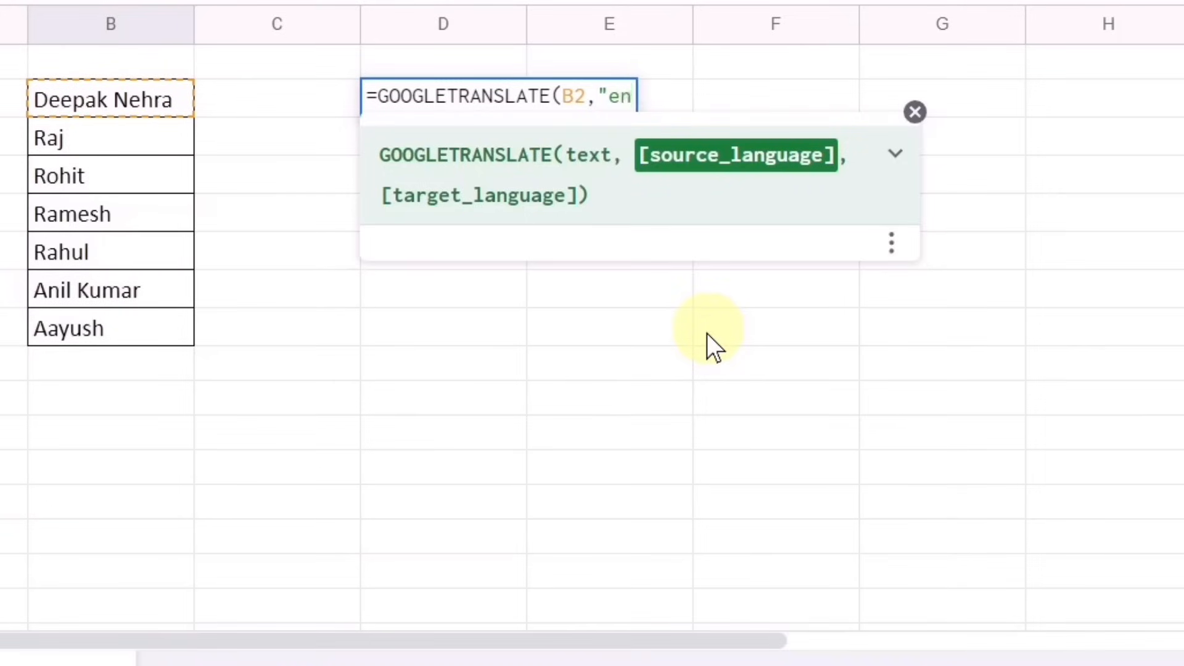
text(",)
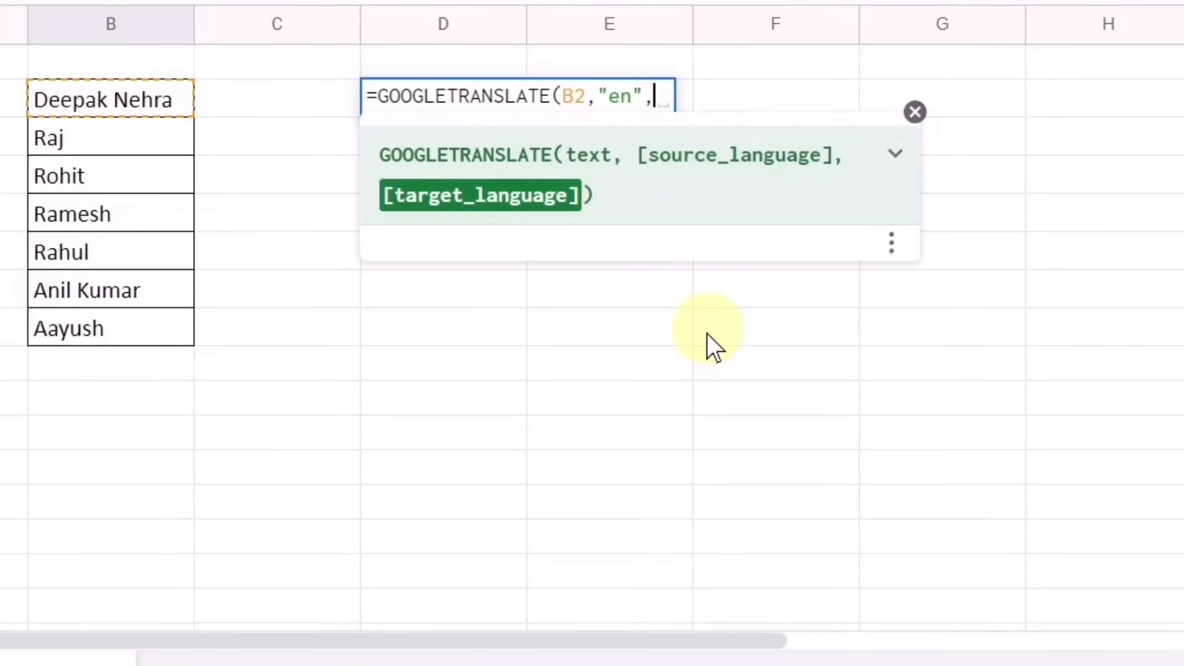
text("hi)
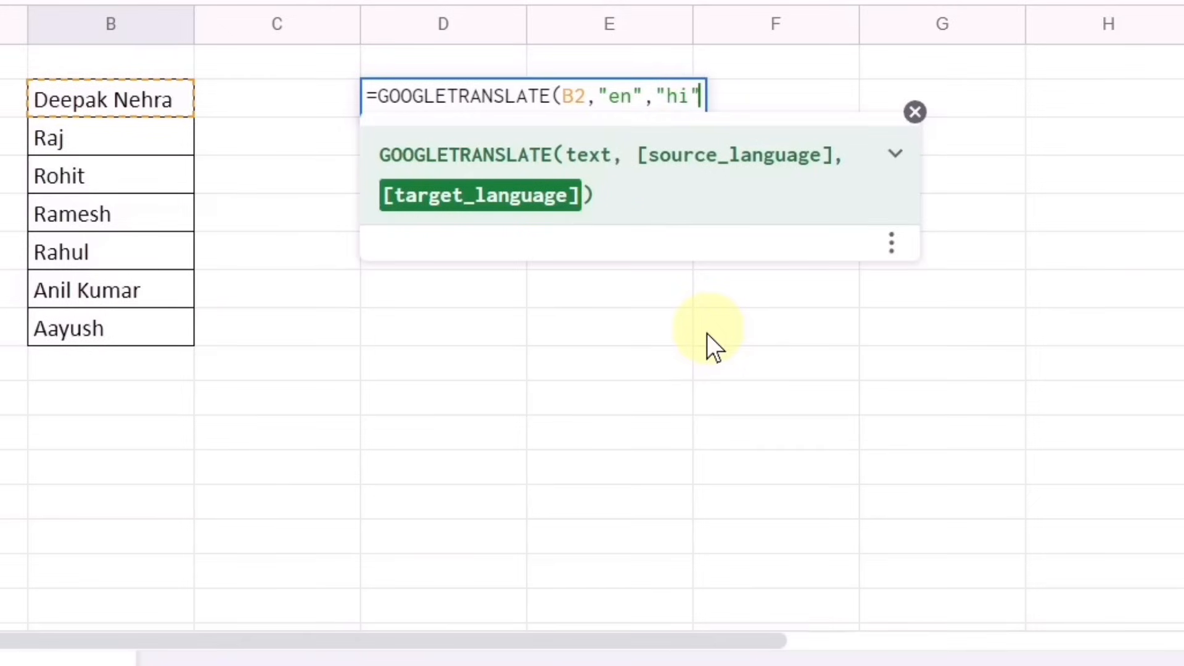
text())
key(Return)
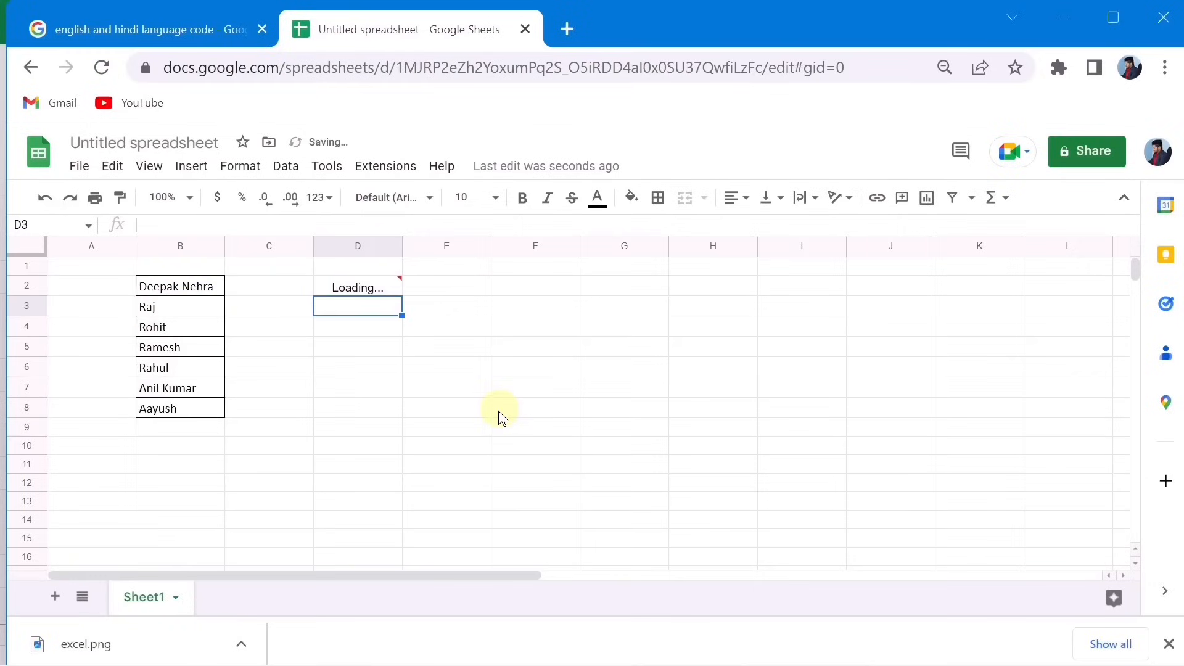
key(Up)
drag(402, 295, 388, 409)
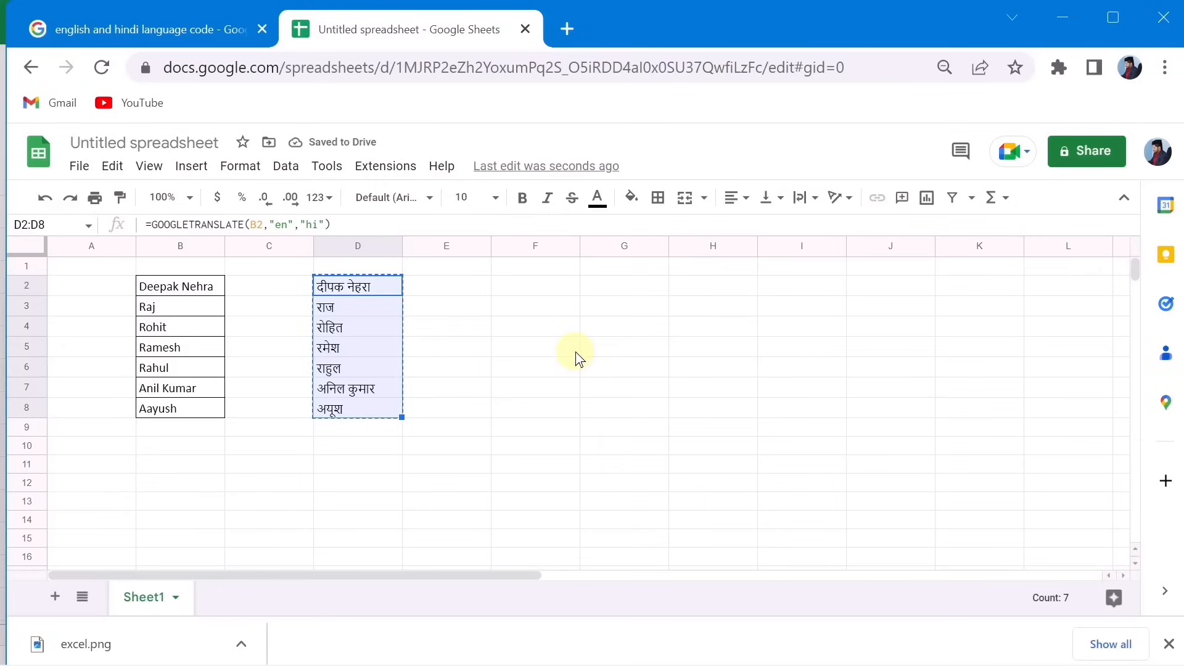
Paste the Hindi translations over the student names in Book3's B3:B9
mouse_move(747, 642)
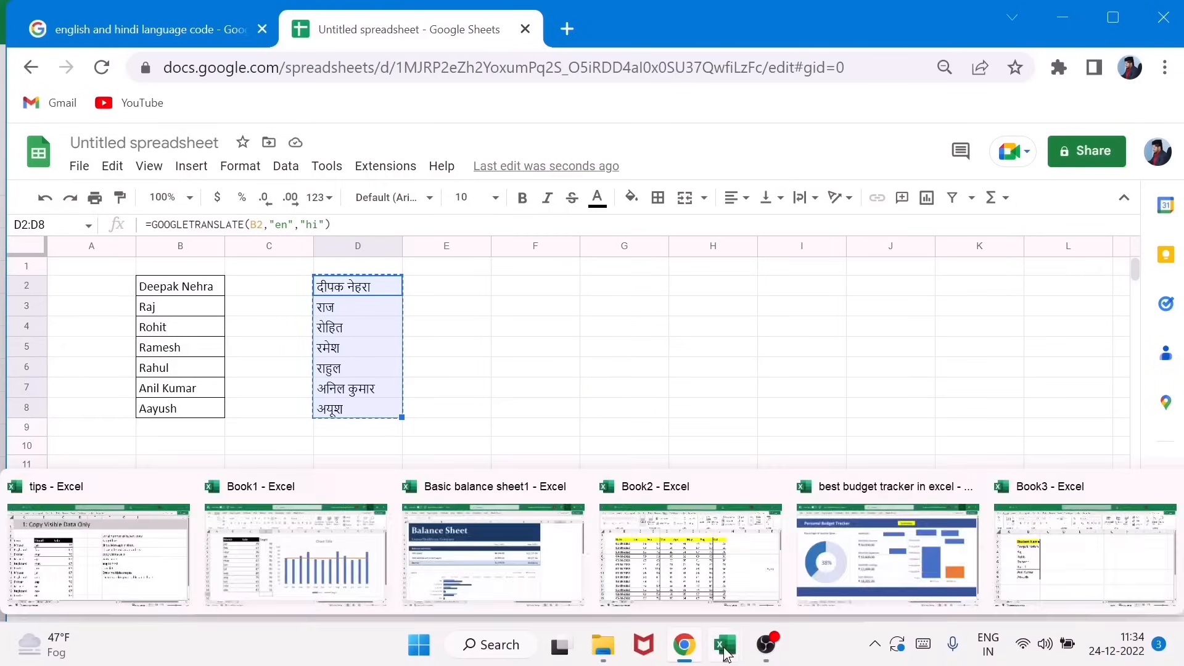
click(1078, 563)
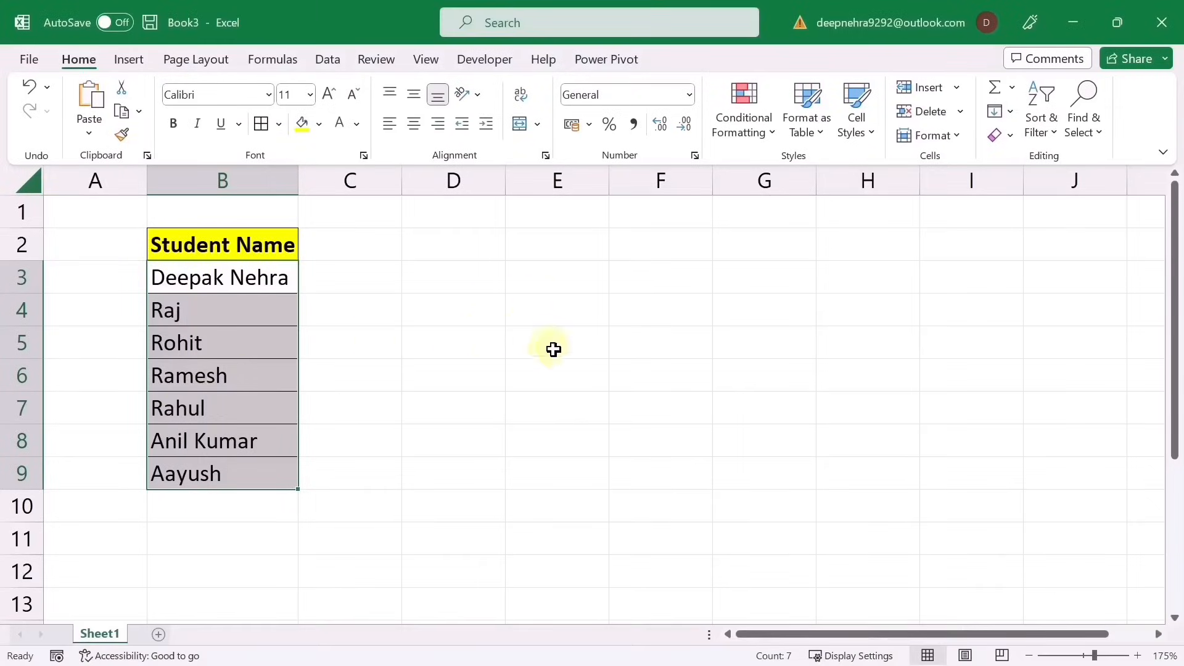
text(दीपक नेहरा राज रोहित रमेश राहुल अनिल कुमार अयूश)
click(515, 412)
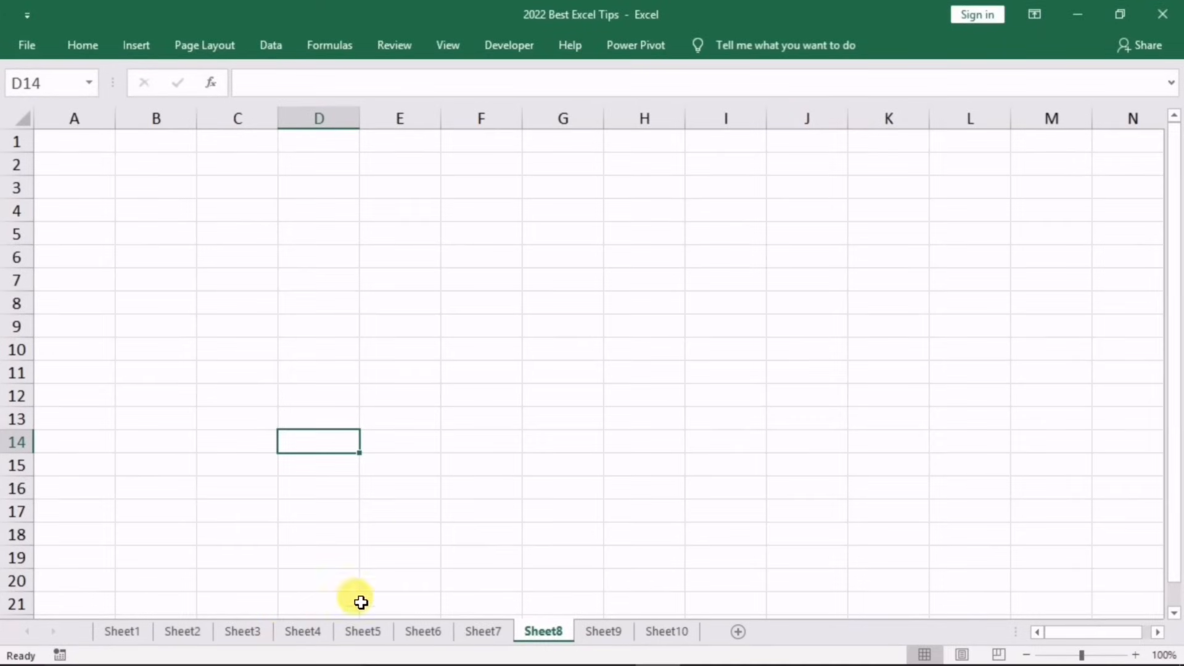
Go to Sheet2 of the tips workbook and create a new blank workbook, Book2
click(180, 632)
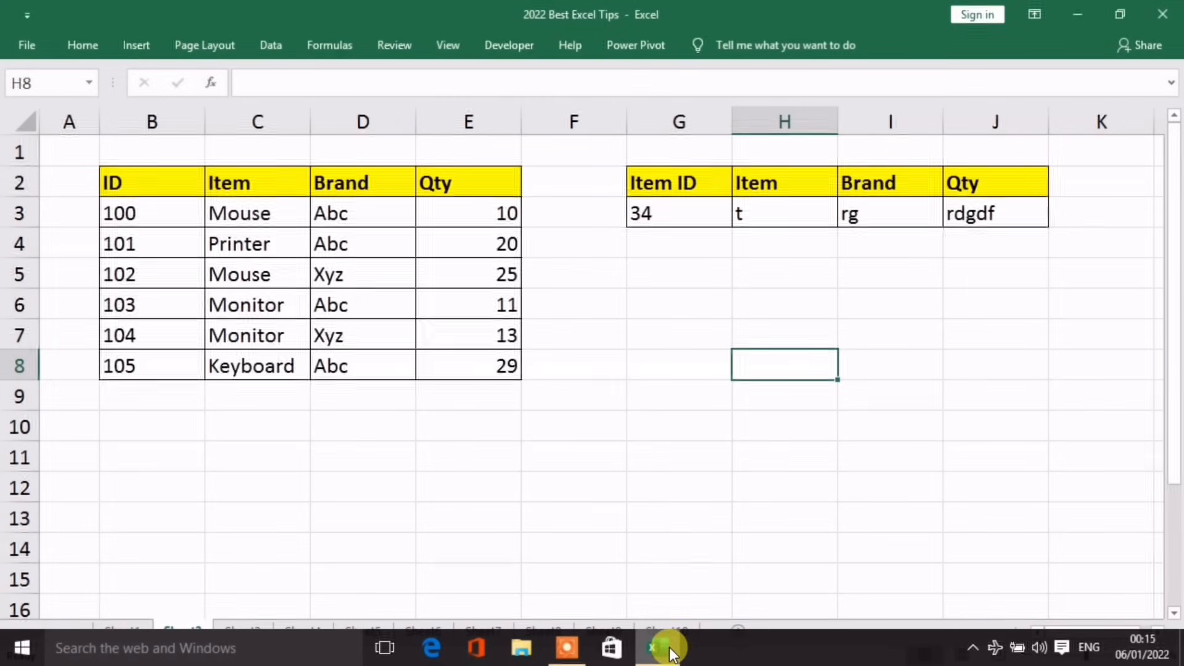
mouse_move(671, 652)
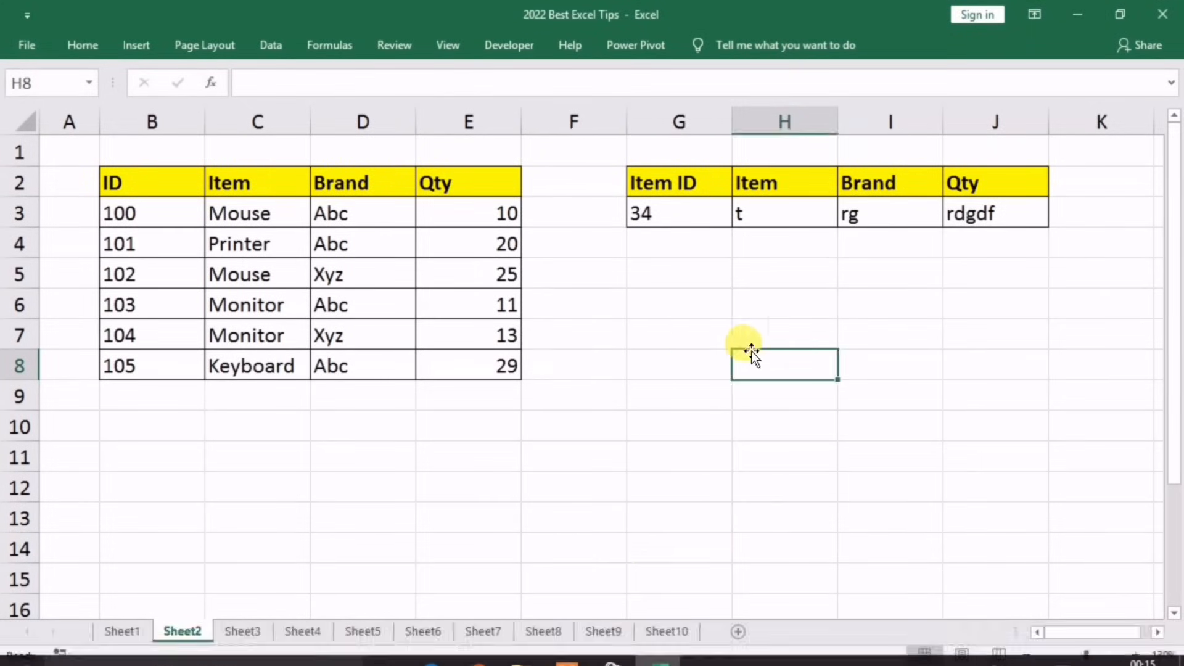
key(ctrl+n)
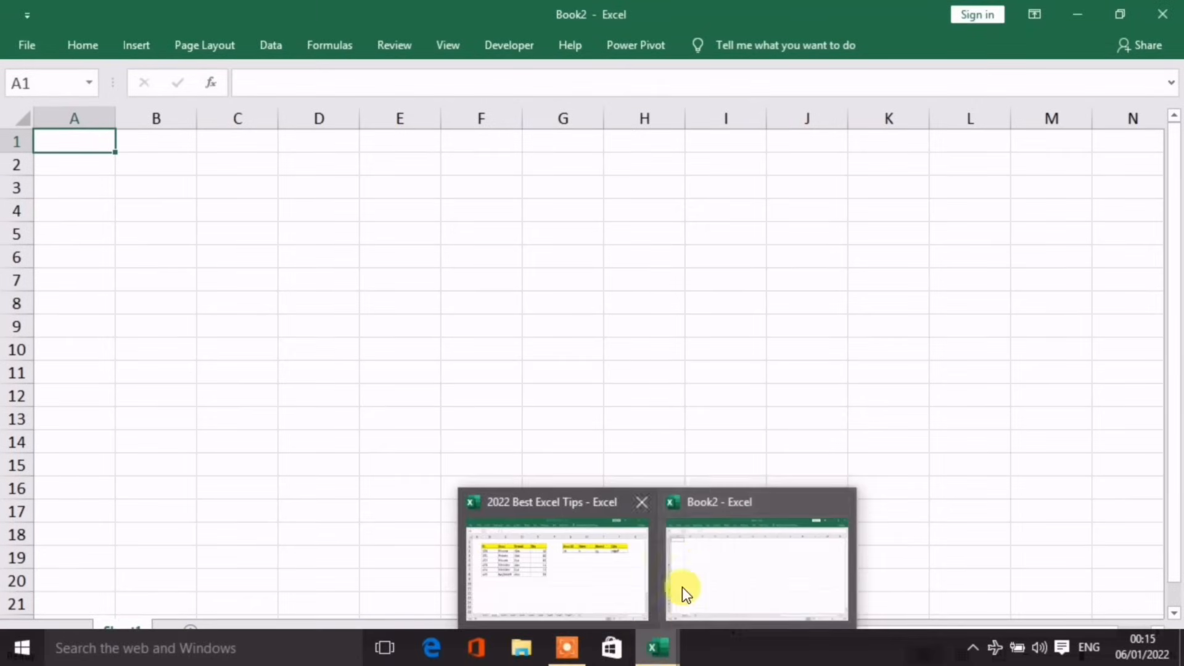
click(501, 440)
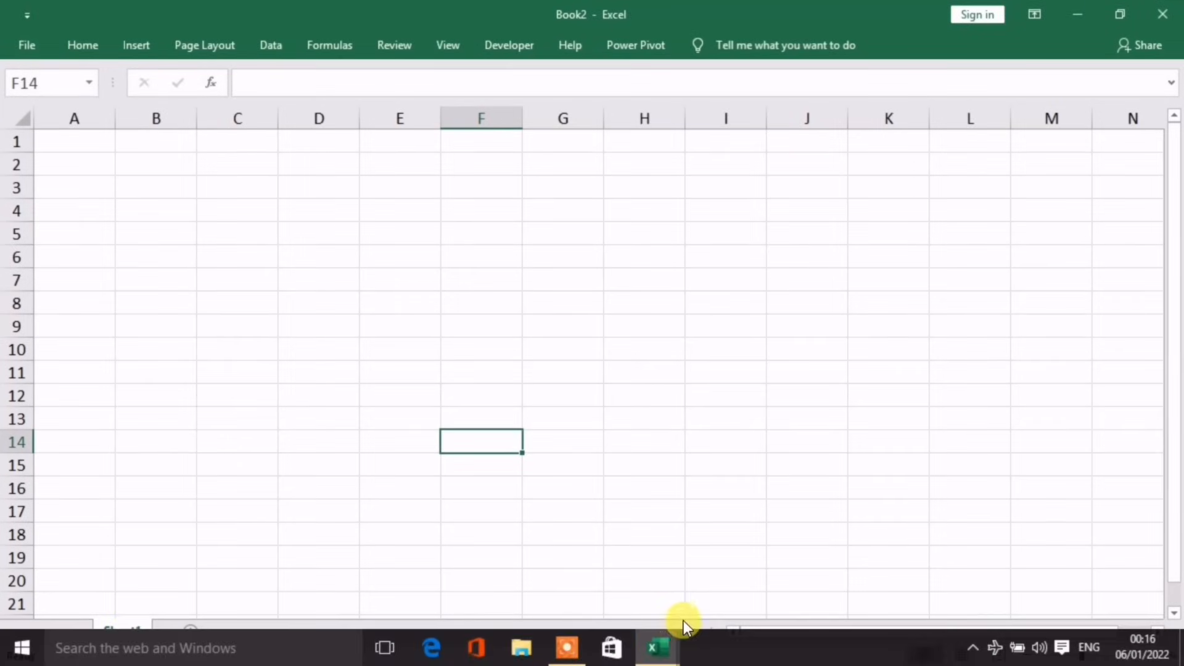
Switch back to the 2022 Best Excel Tips workbook from the taskbar
mouse_move(656, 647)
click(634, 578)
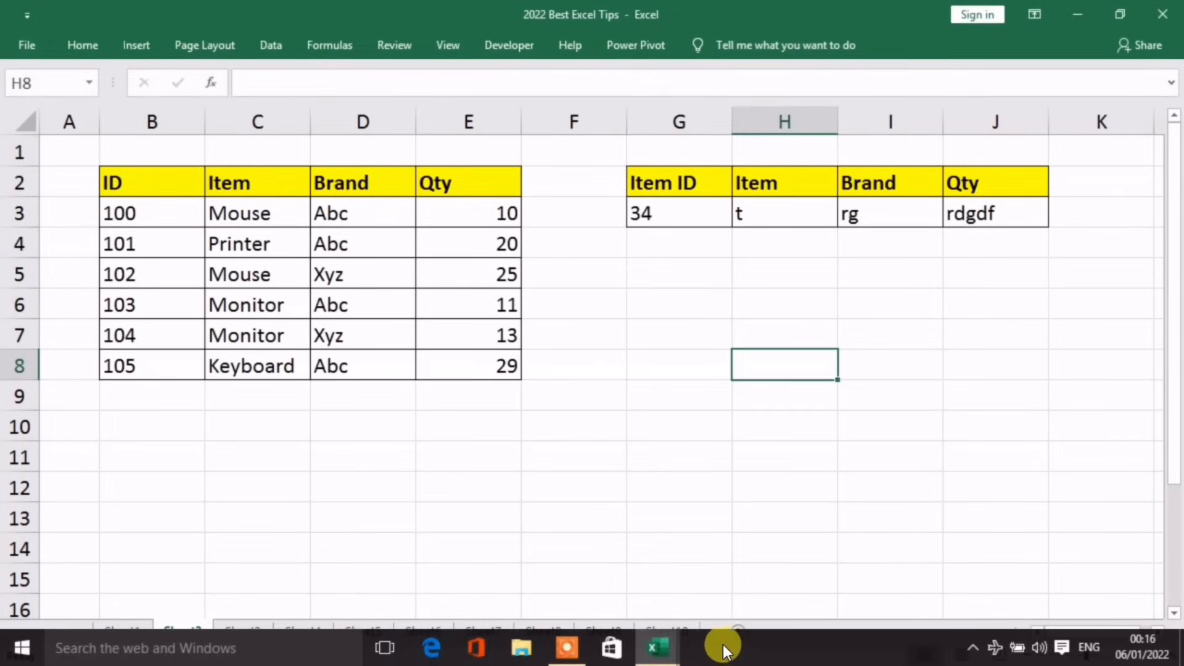
mouse_move(659, 647)
mouse_move(753, 586)
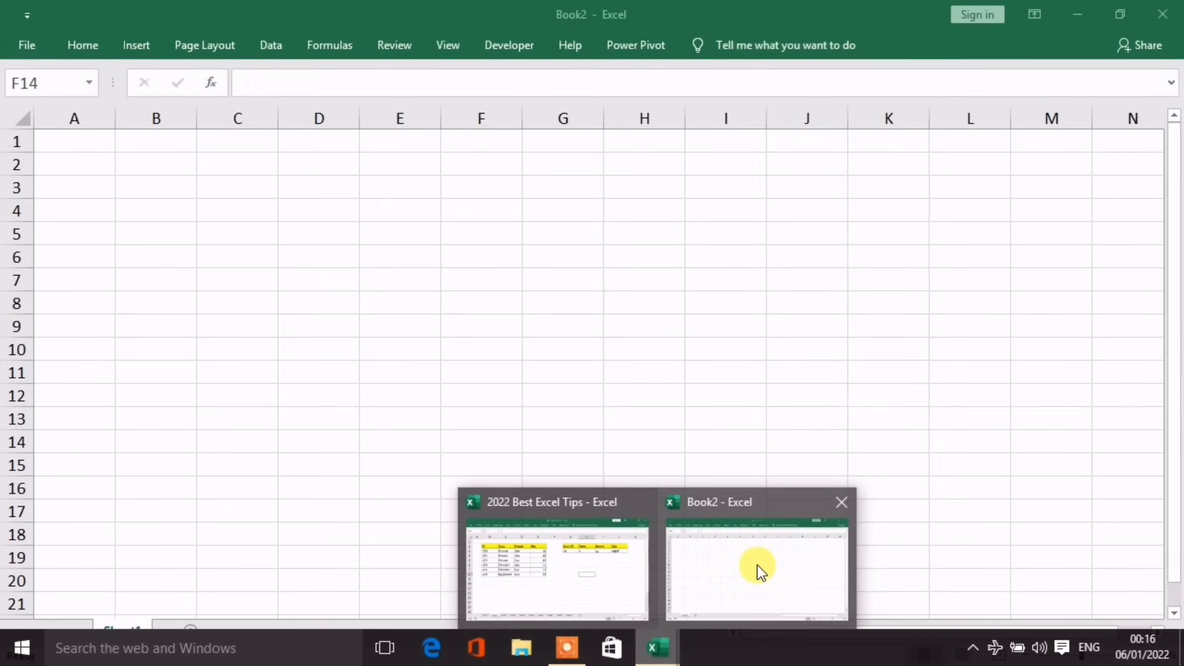
click(263, 461)
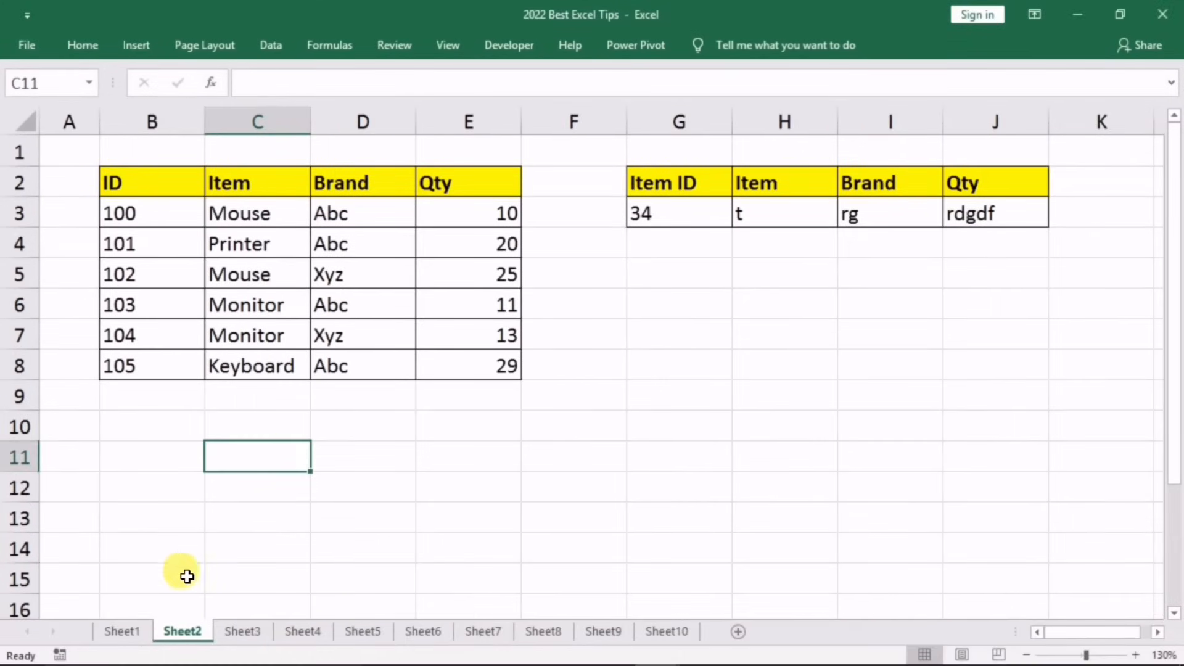
Copy Sheet2 into Book2 before Sheet1 with Move or Copy and Create a copy ticked
right_click(180, 629)
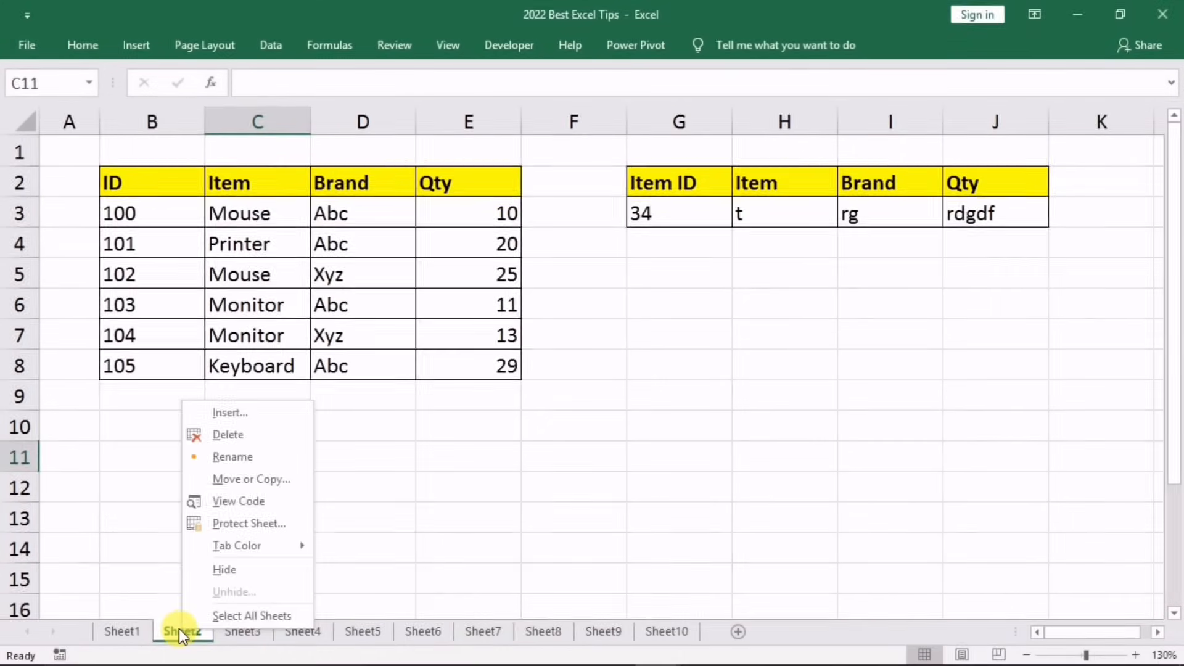
click(259, 479)
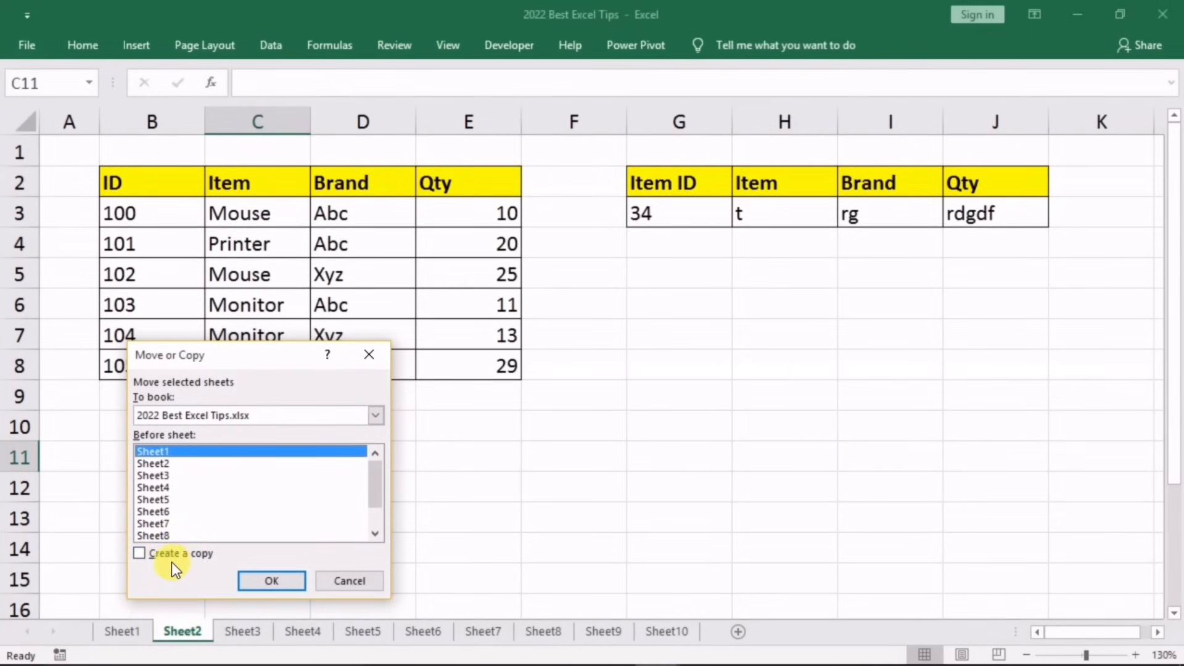
click(146, 557)
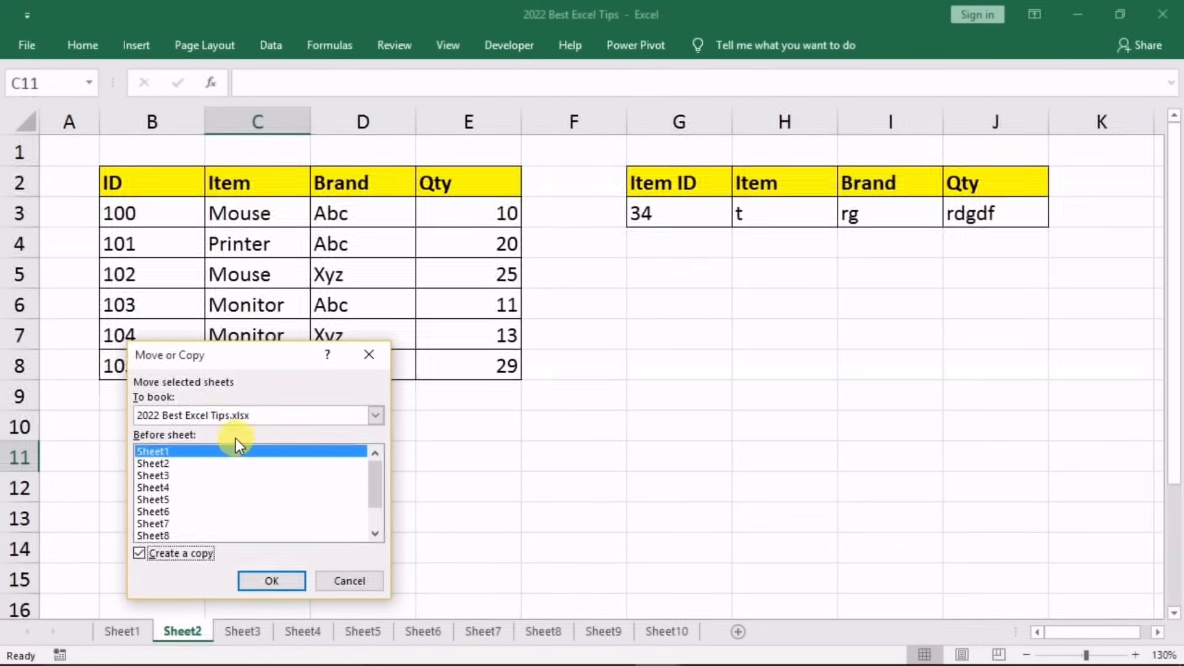
click(290, 415)
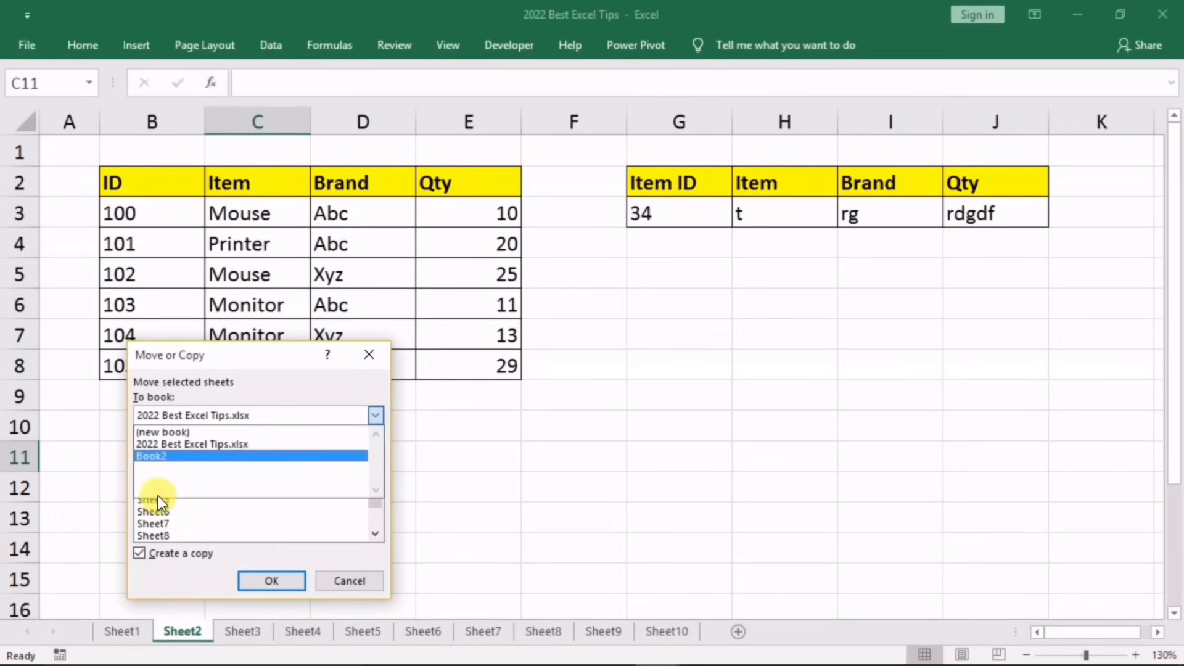
click(164, 456)
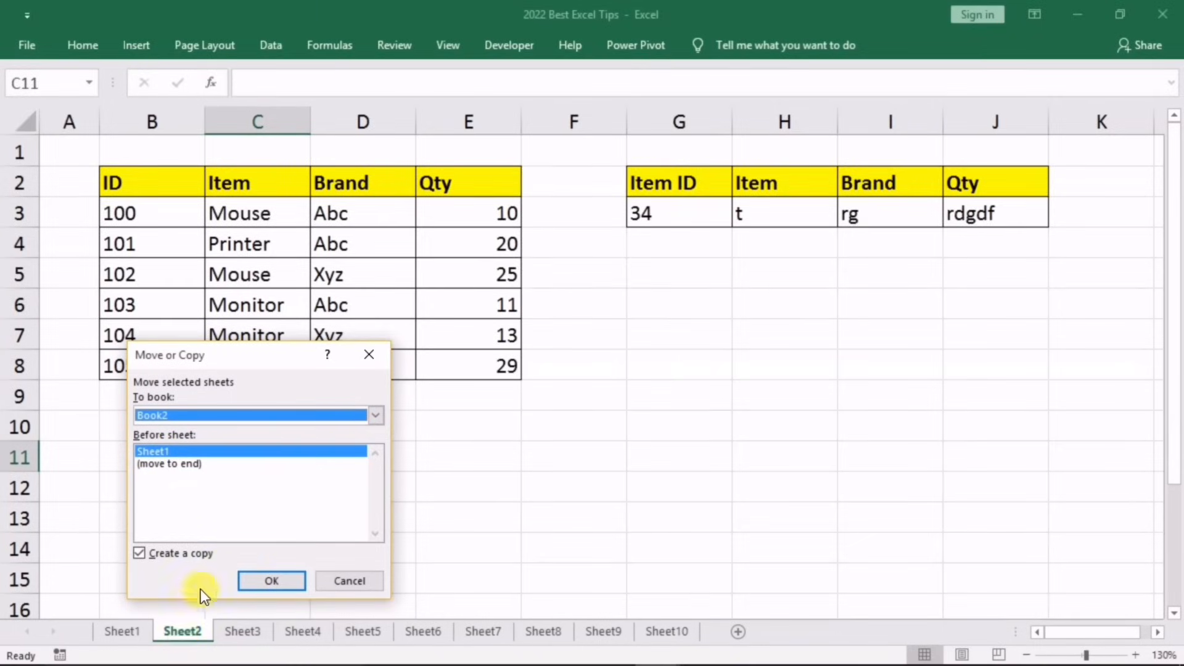
click(267, 579)
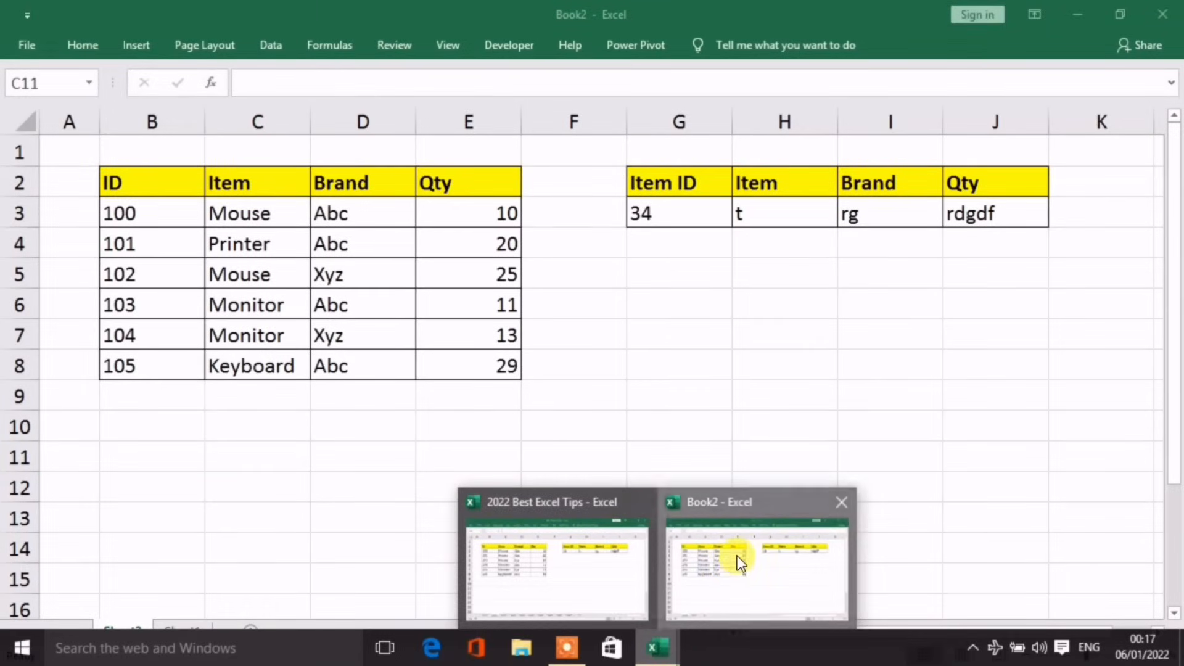
click(404, 510)
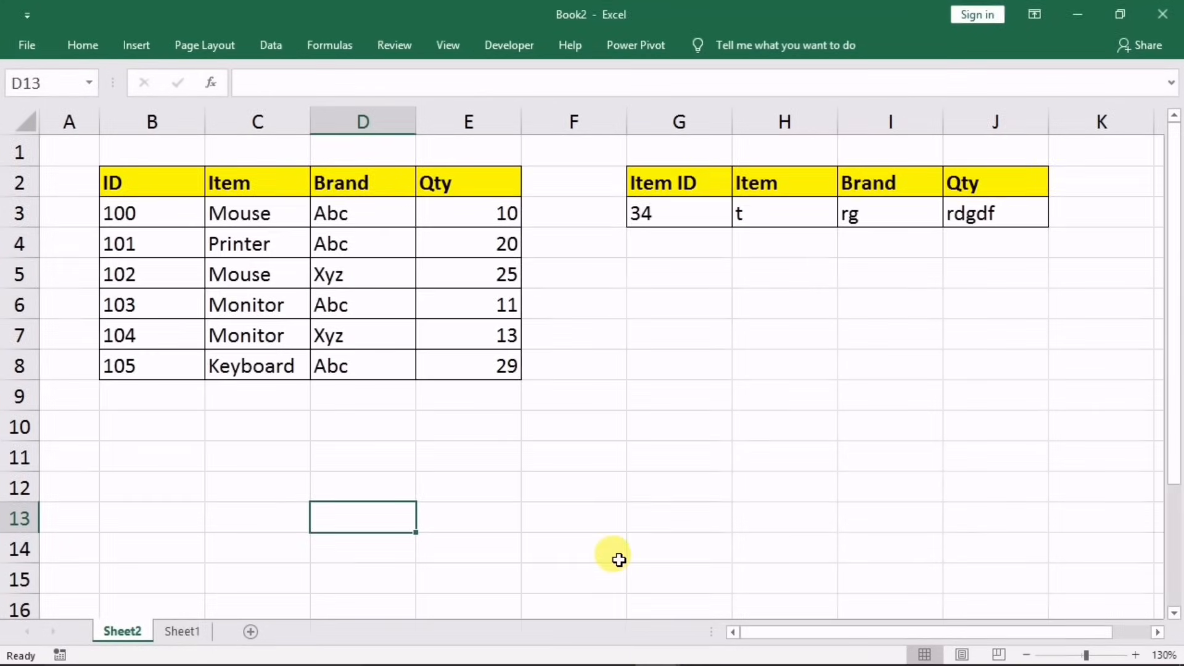
Duplicate Sheet1 twice by dragging its tab, then move the marks table B2:E10 to H2:K10
mouse_move(655, 647)
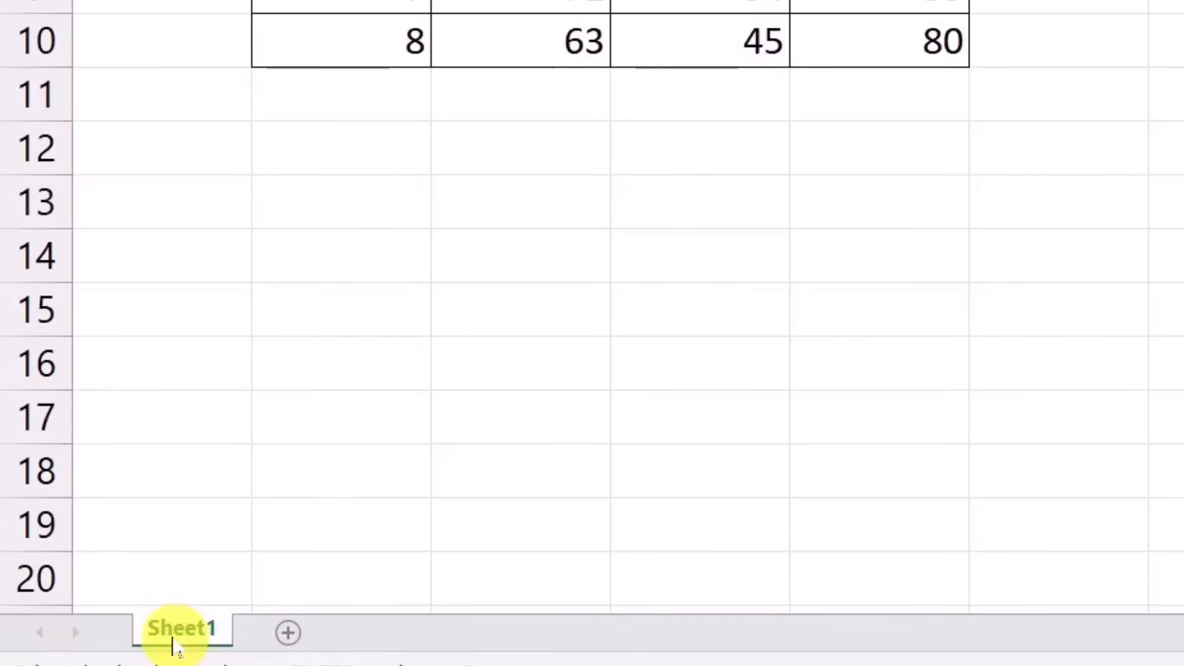
drag(174, 646, 333, 602)
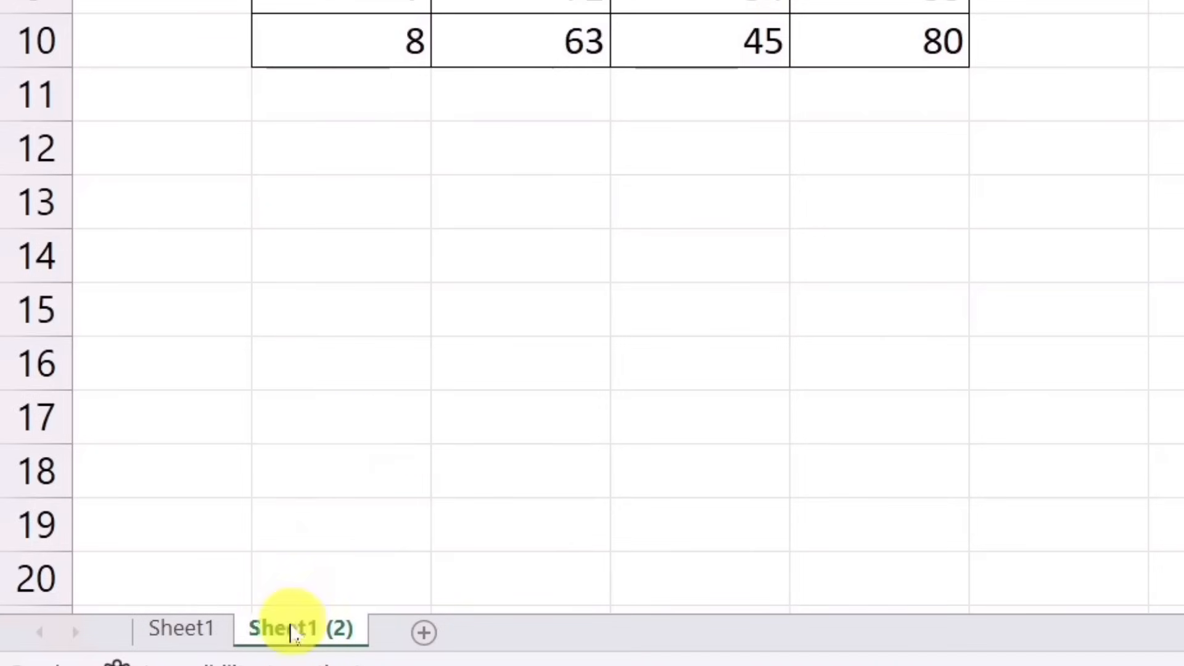
drag(294, 634, 468, 605)
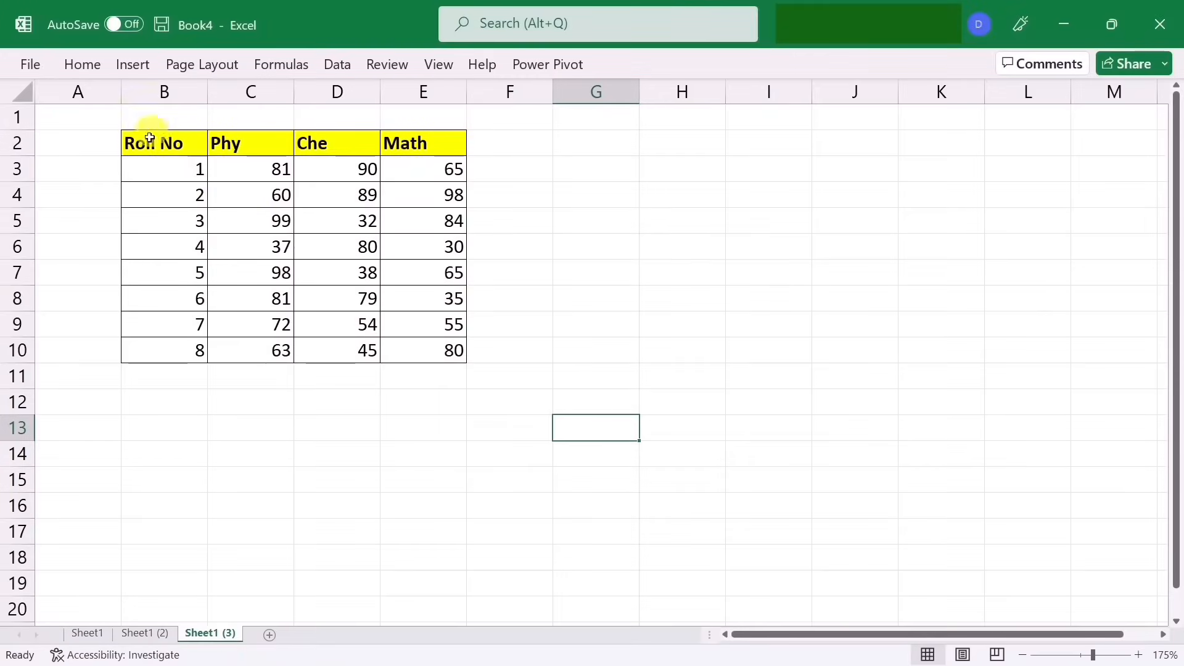
drag(143, 145, 407, 345)
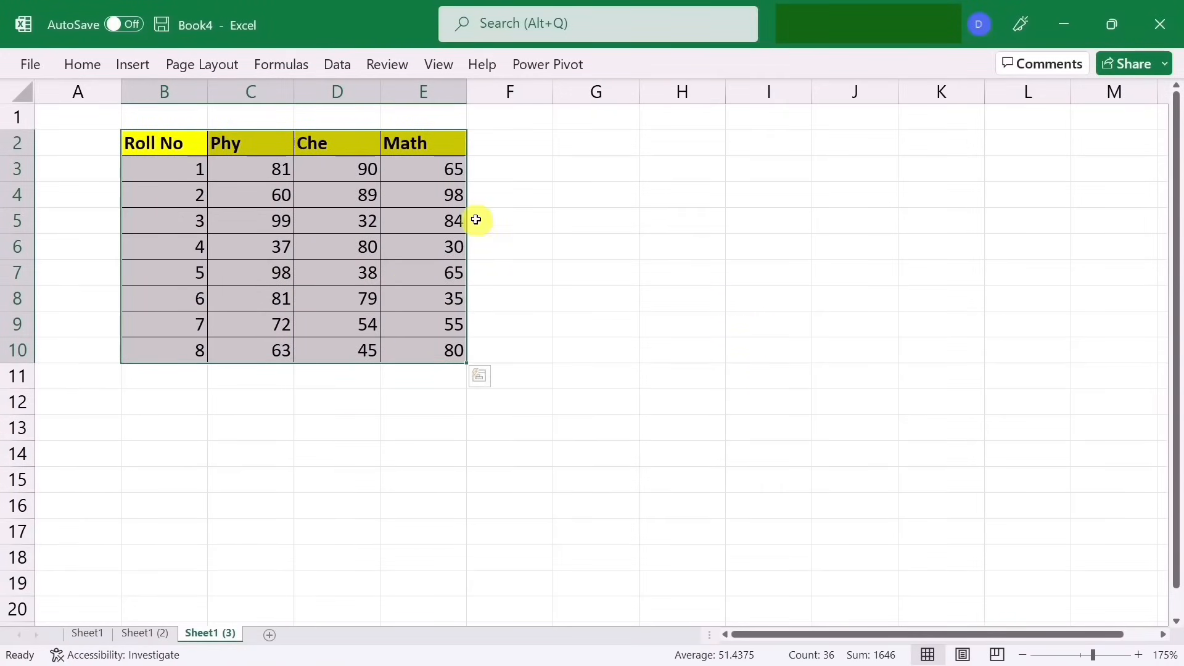
drag(472, 172, 909, 173)
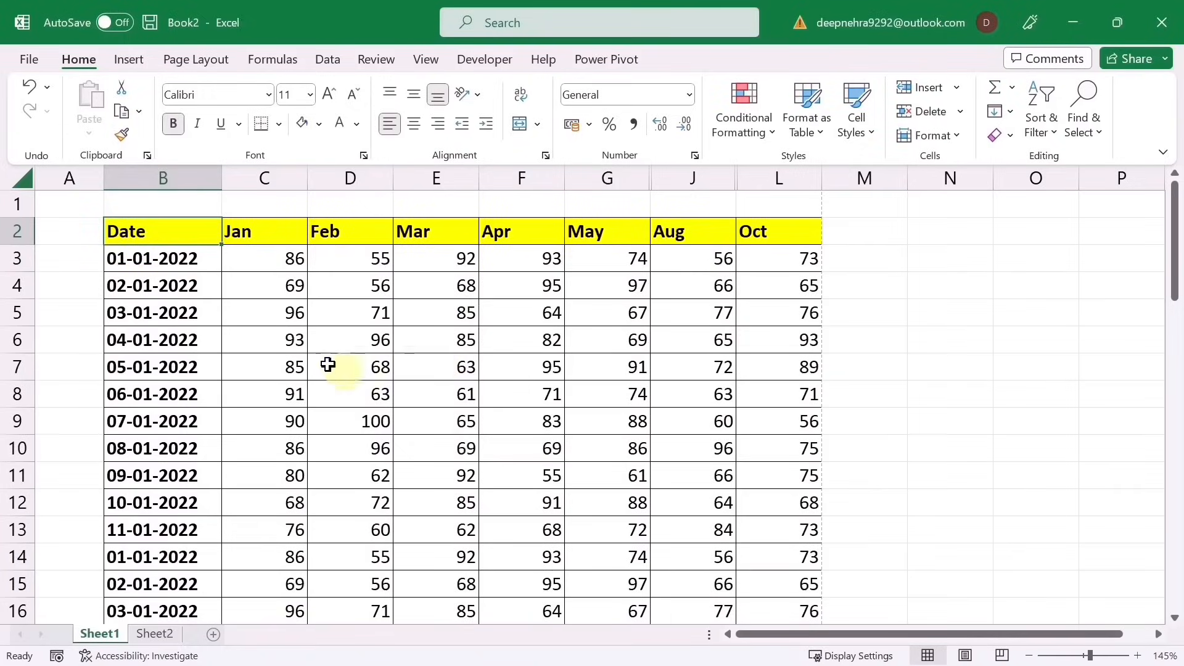
Insert the excel.png logo as a picture in the page header via Header & Footer
click(128, 60)
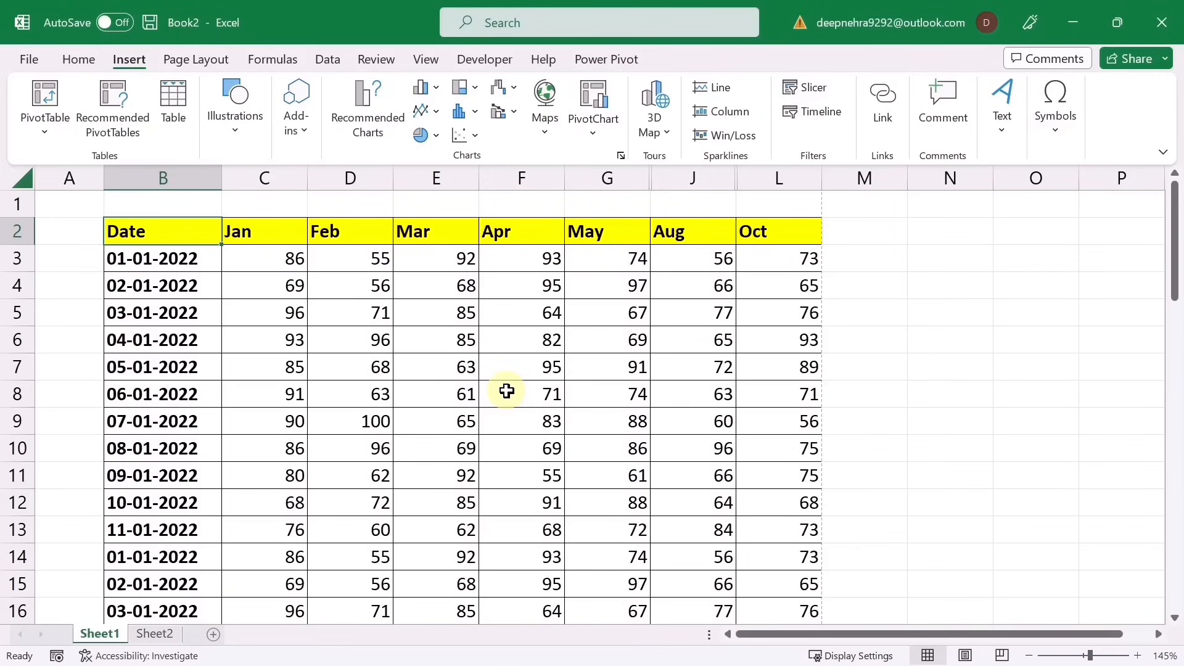
click(1001, 133)
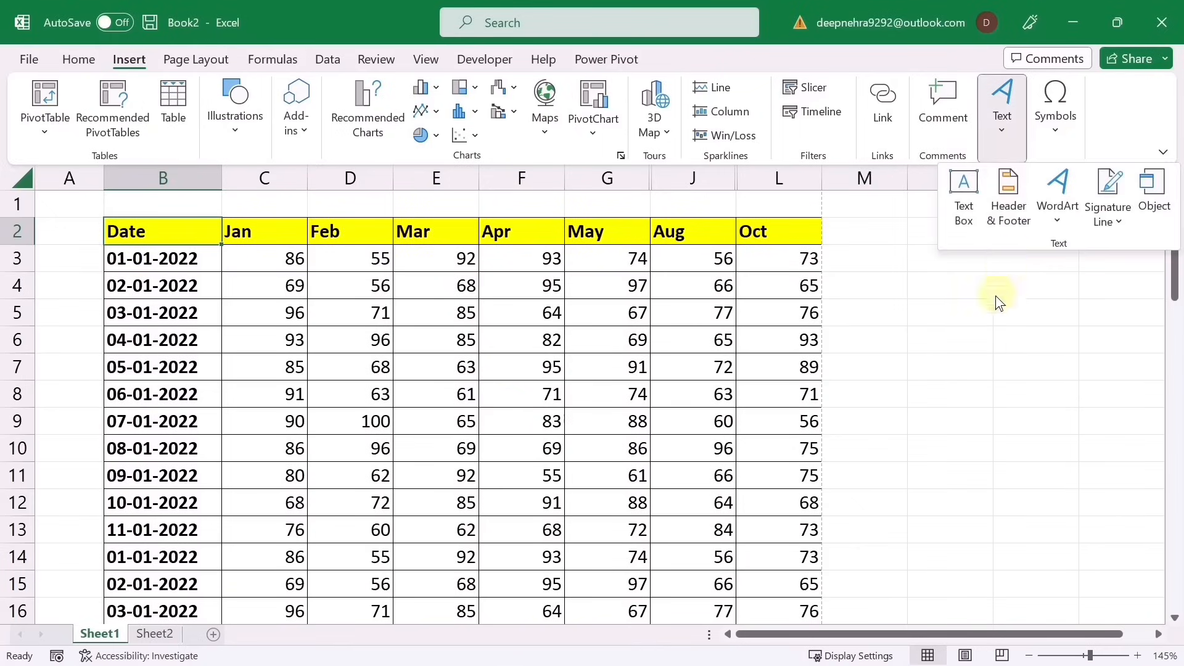
click(1003, 216)
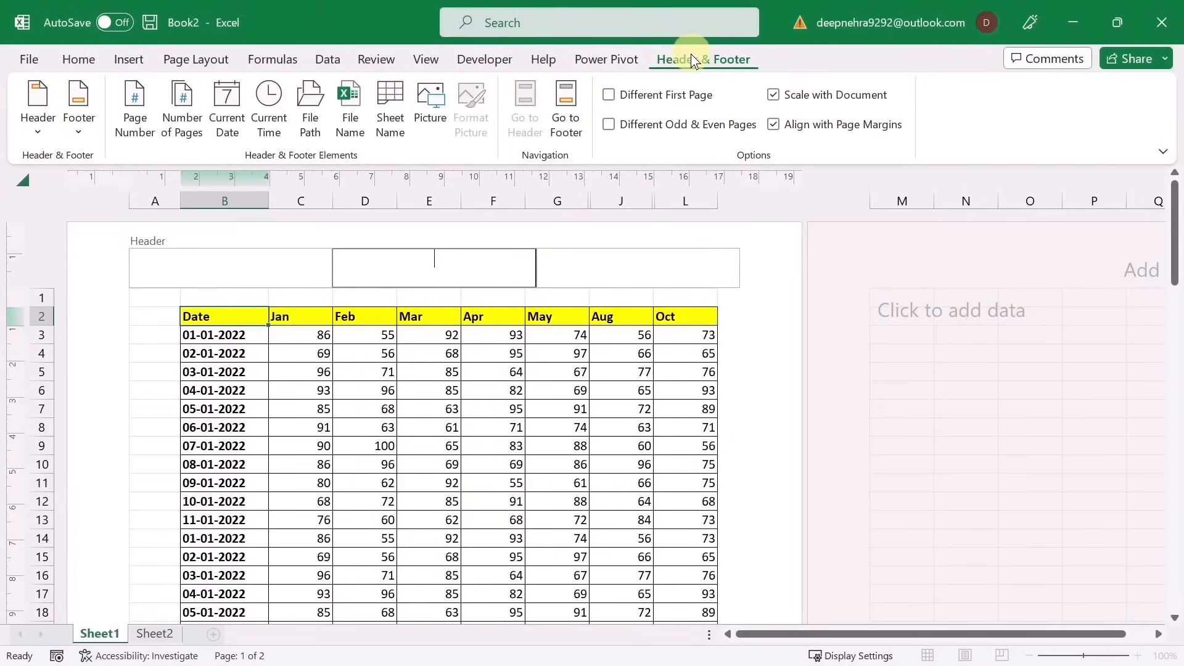
click(434, 103)
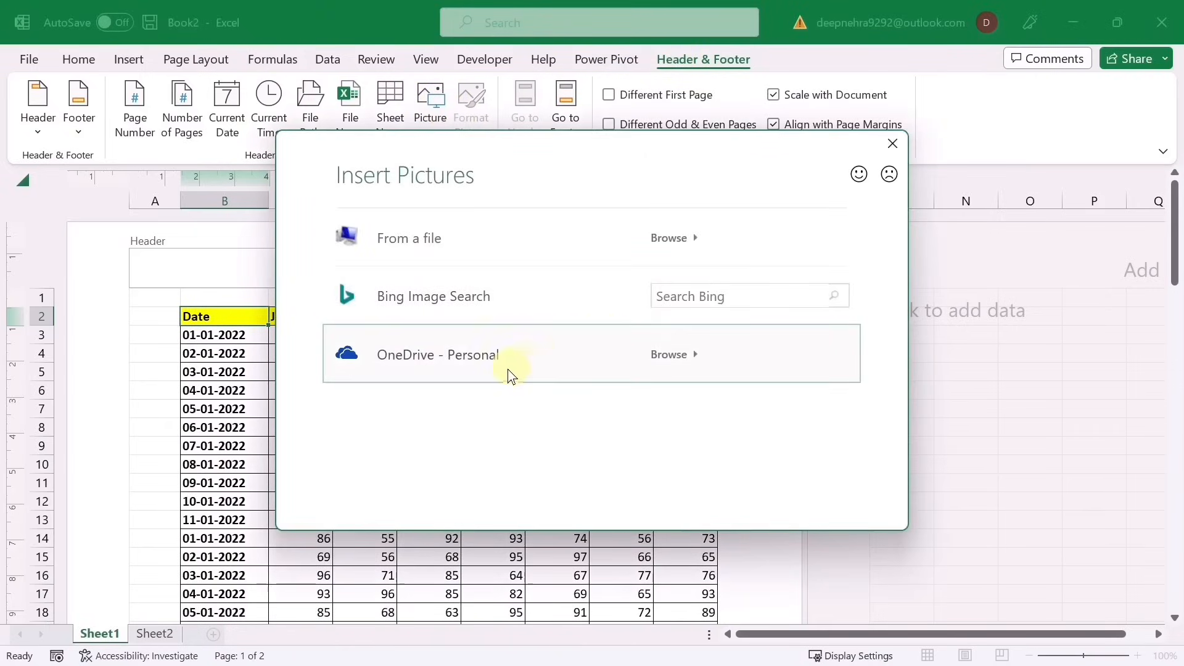
click(666, 240)
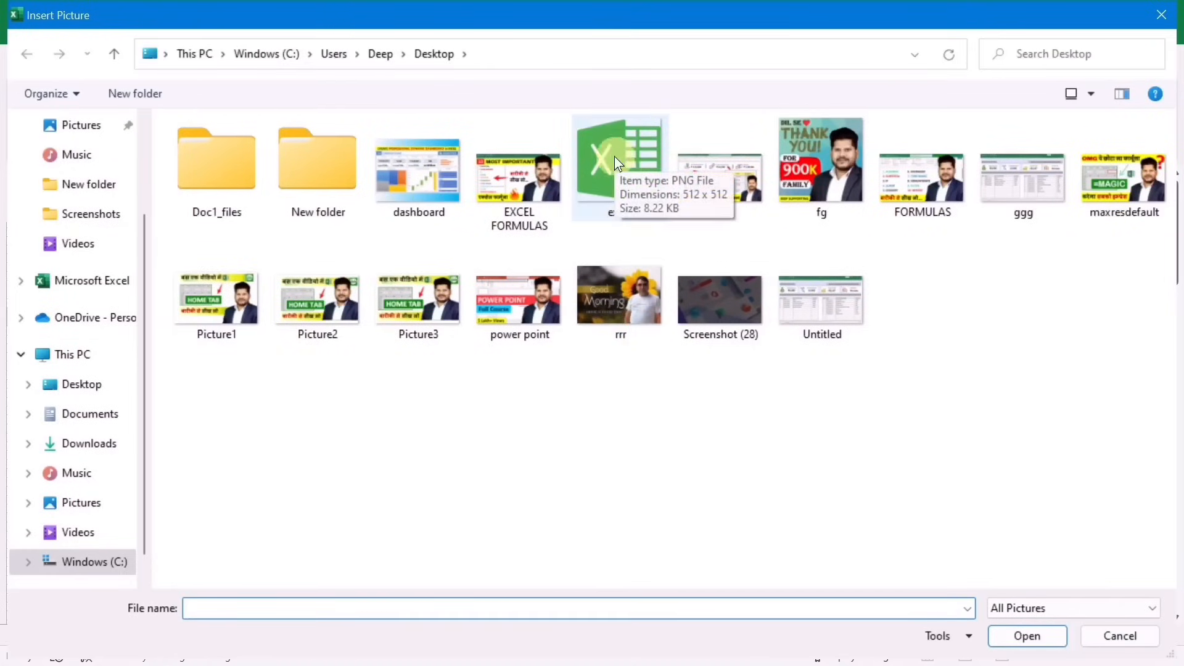
click(614, 157)
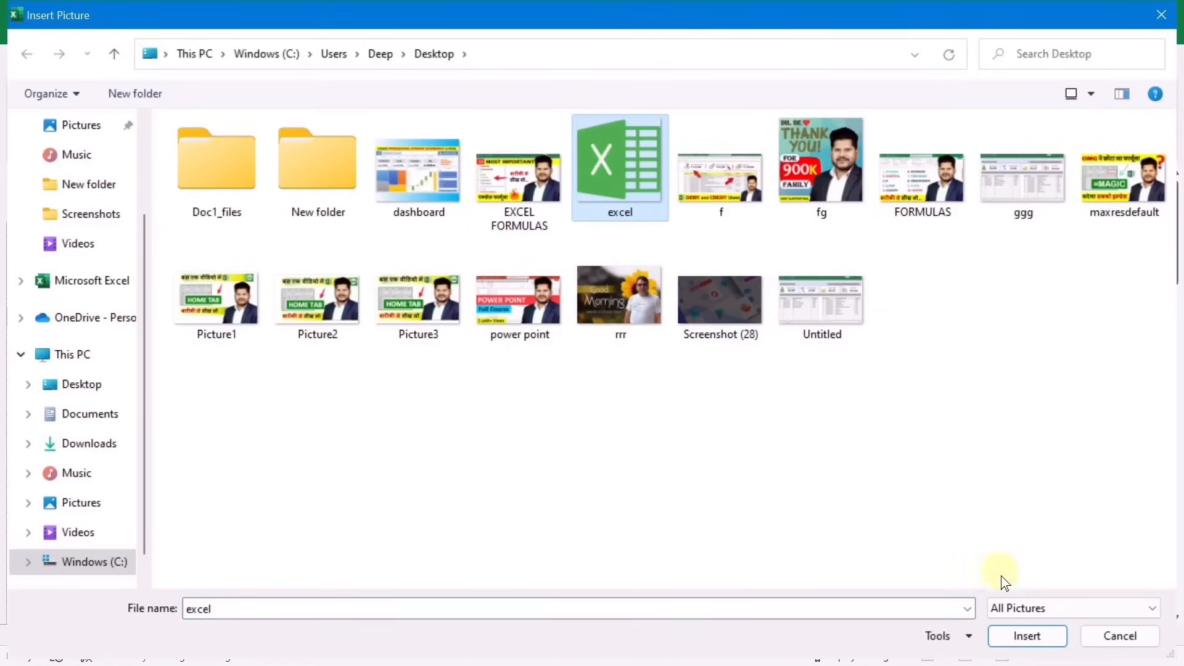
click(1015, 641)
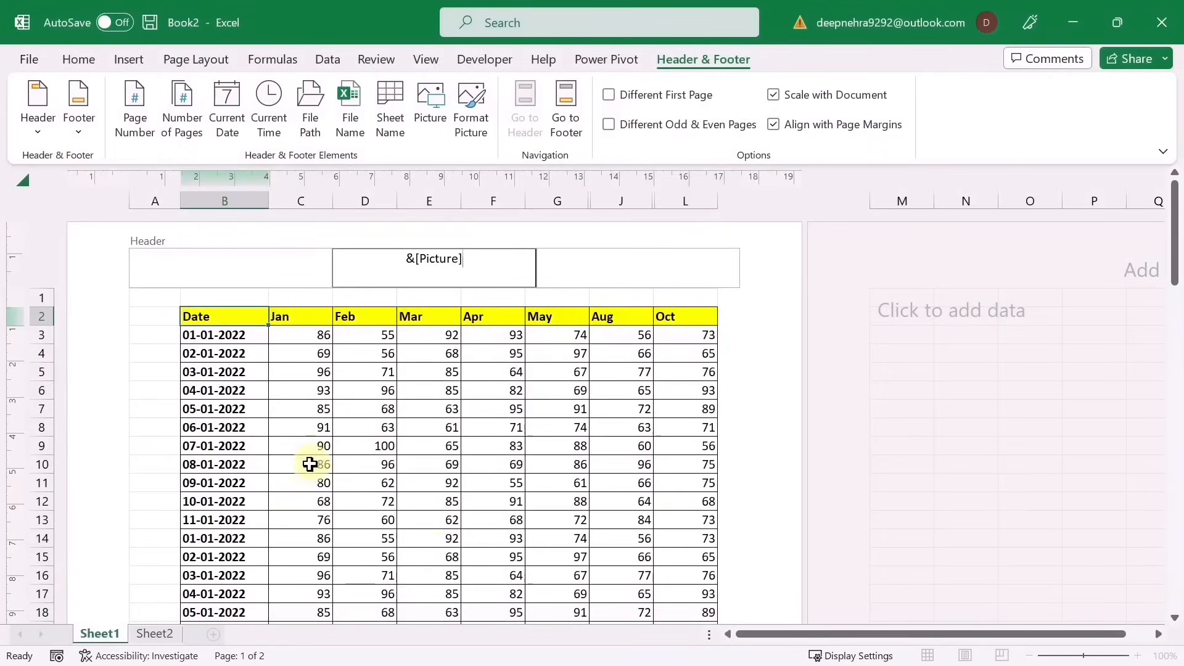
click(390, 426)
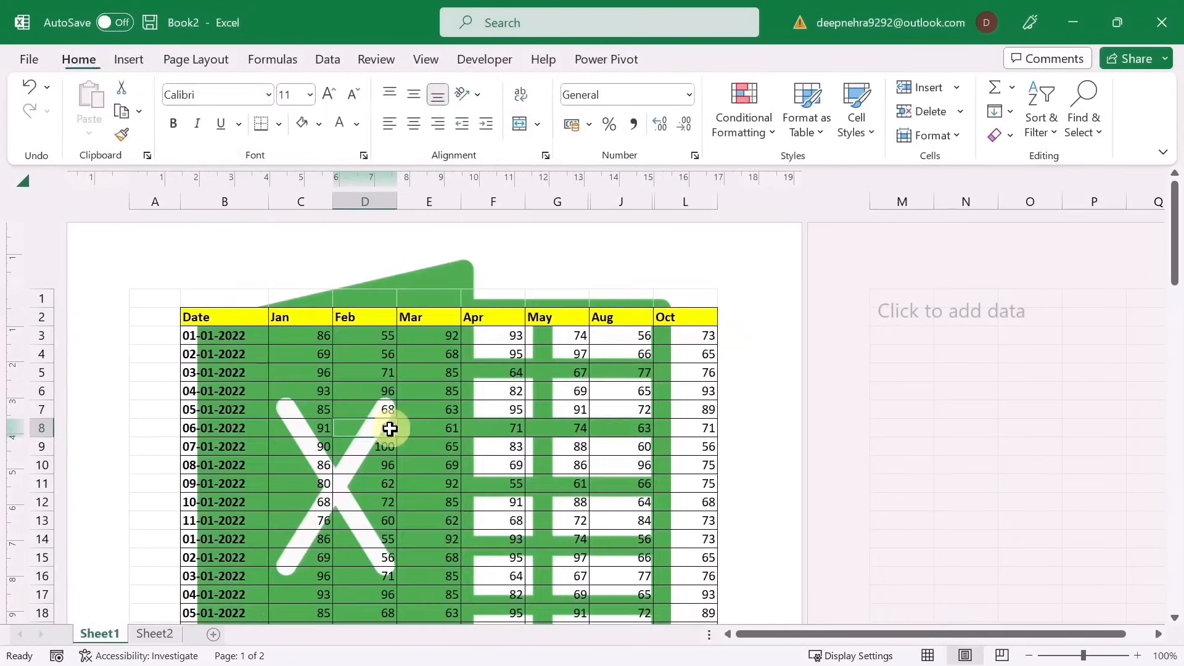
Add two blank lines before the header picture code to lower the watermark
scroll(575, 479, down, 4)
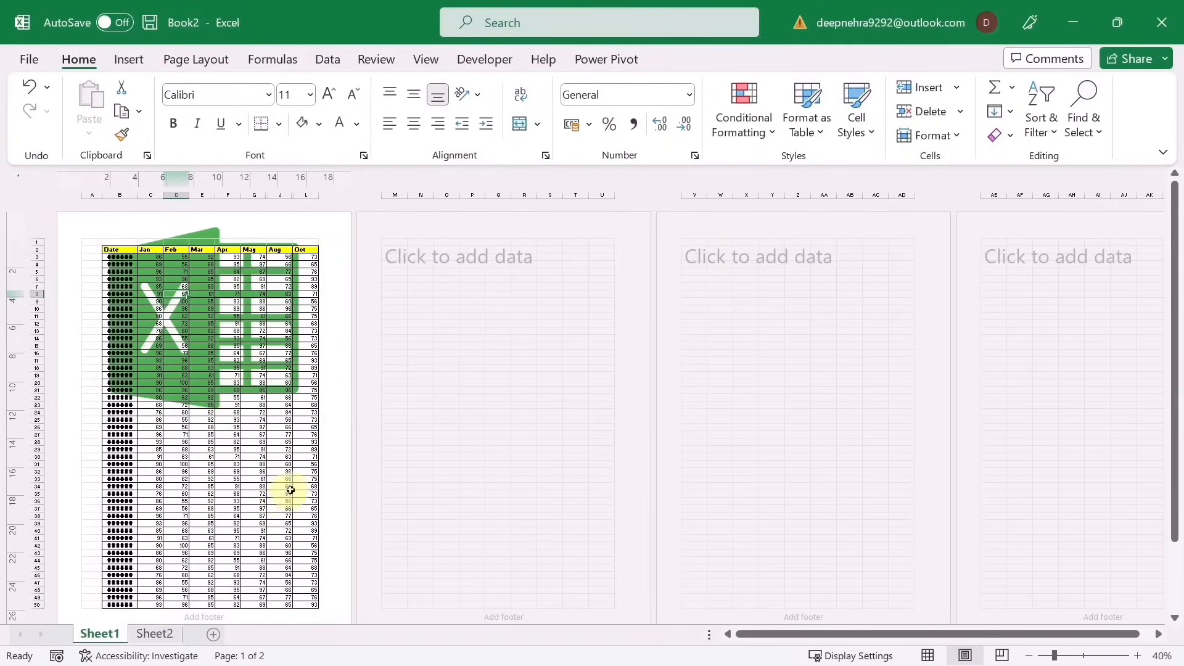
scroll(291, 489, up, 2)
scroll(447, 484, up, 3)
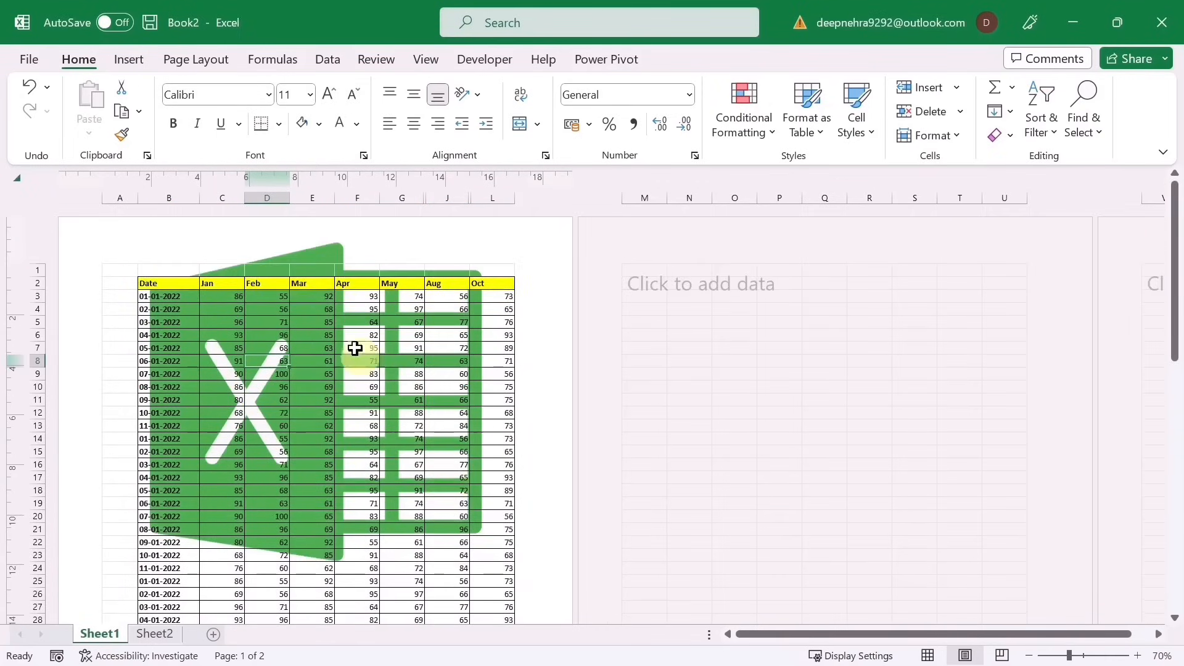
click(290, 245)
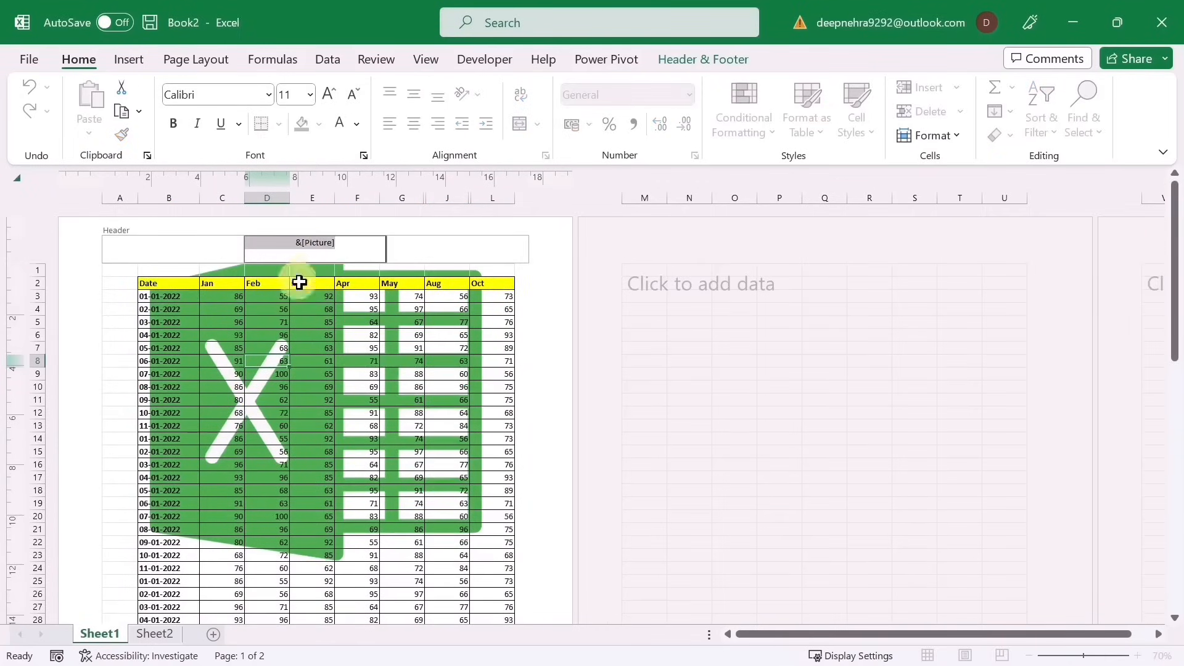
click(364, 385)
scroll(397, 436, up, 3)
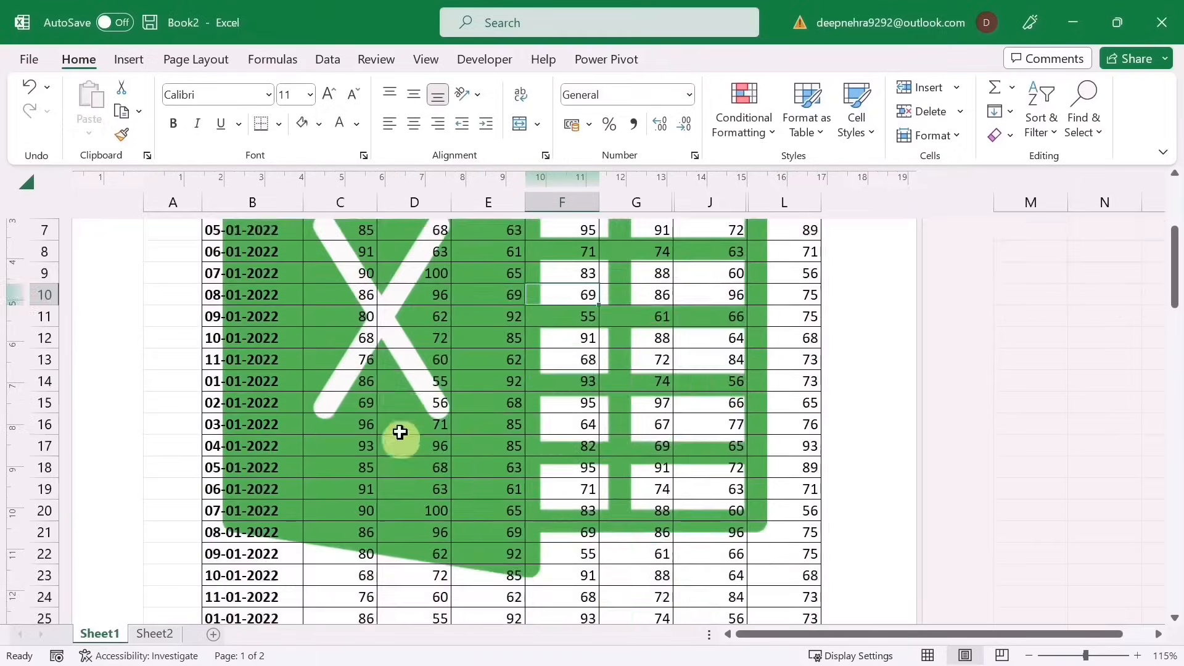
scroll(505, 462, up, 3)
click(498, 295)
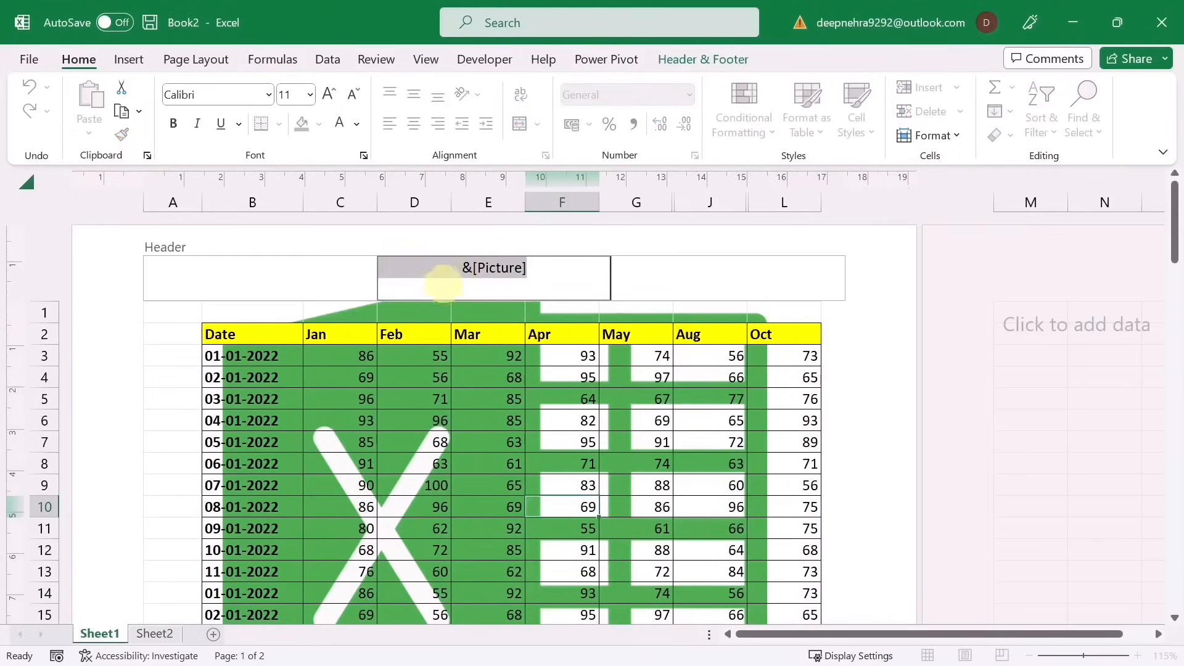
click(459, 268)
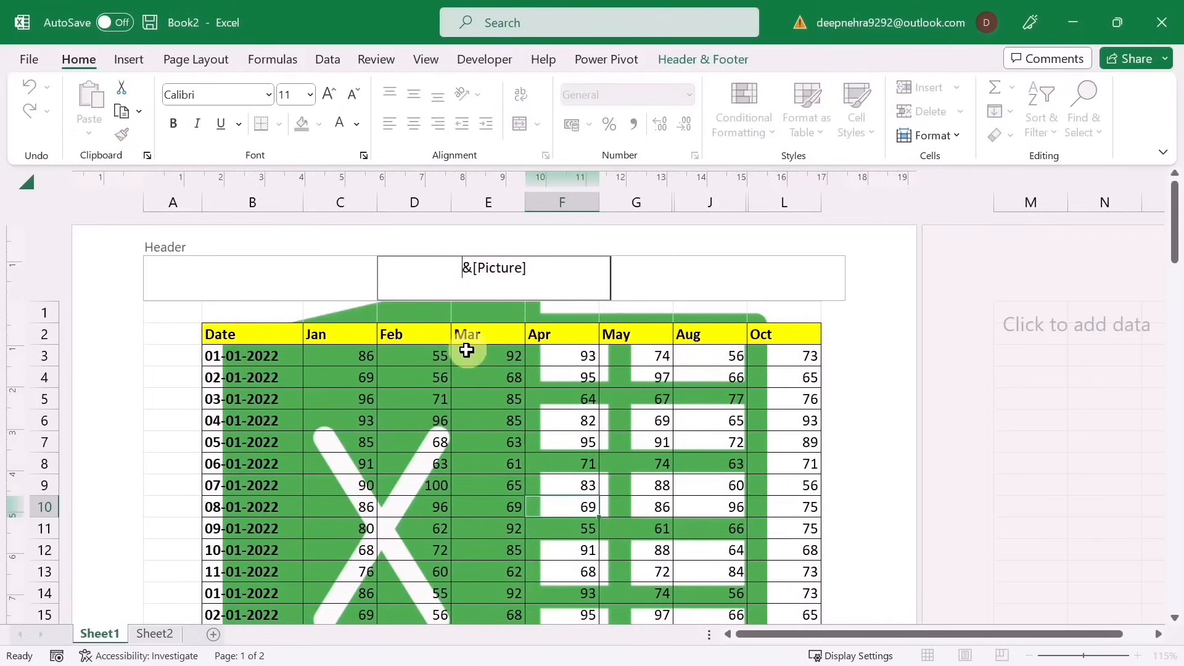
key(Return)
key(Return)
key(Return)
key(Return)
key(Return)
key(Return)
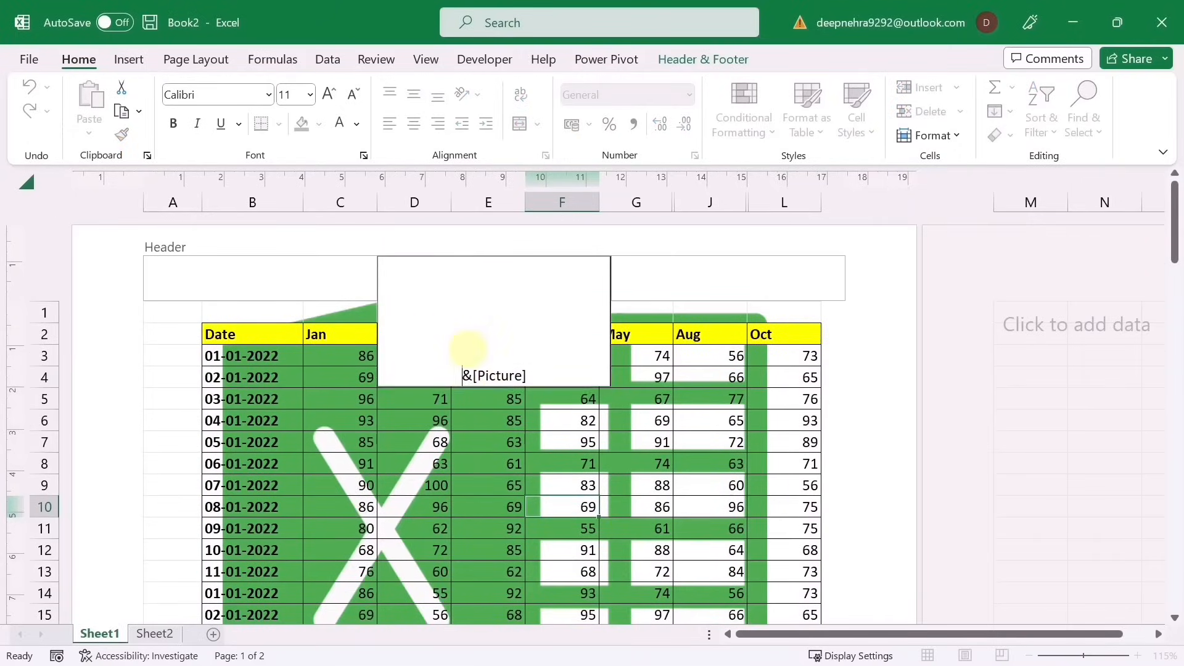
key(Return)
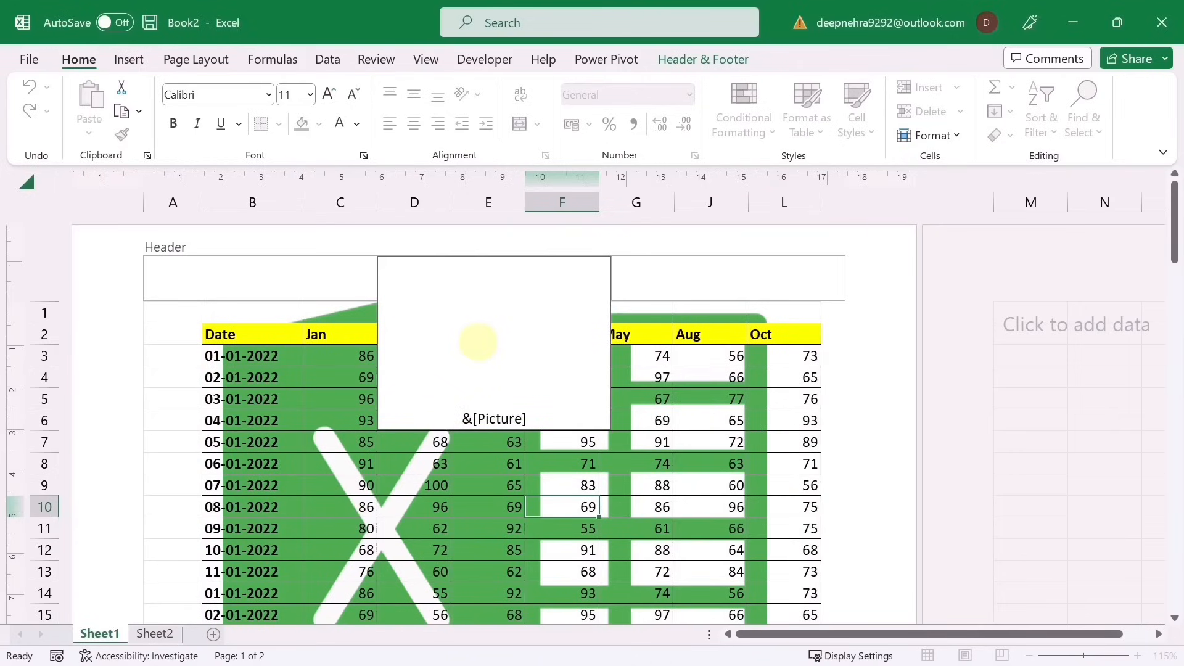
click(245, 460)
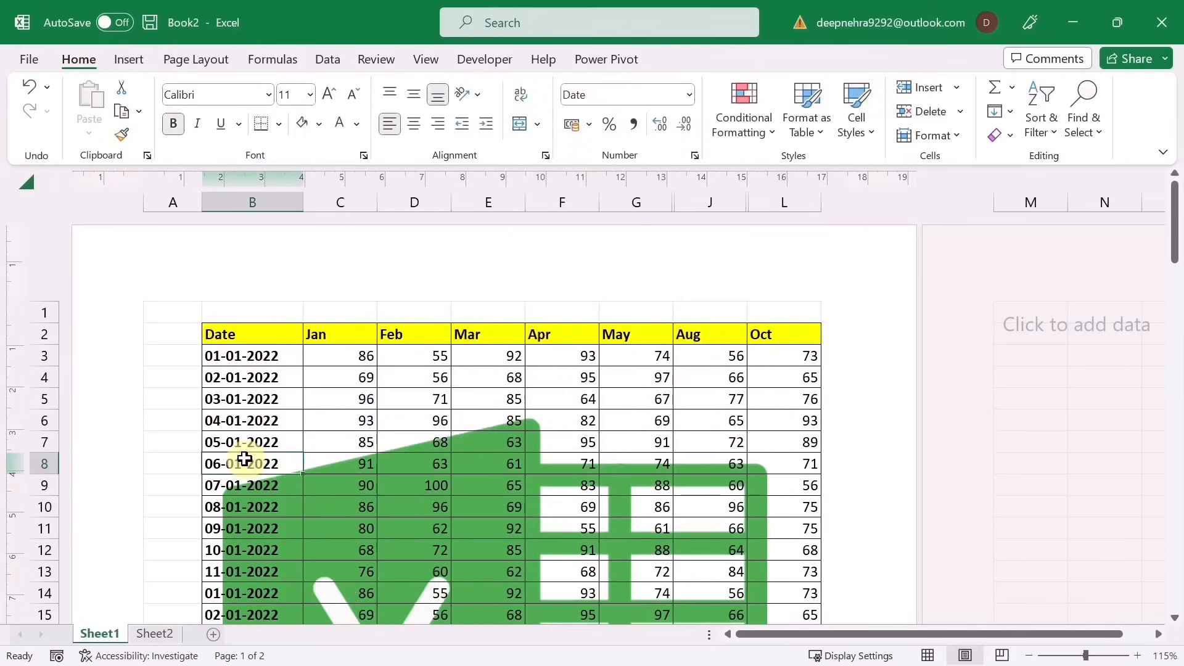
Add one more blank line above the picture code to push the watermark further down
ctrl+scroll(688, 519, down, 1)
ctrl+scroll(688, 518, down, 2)
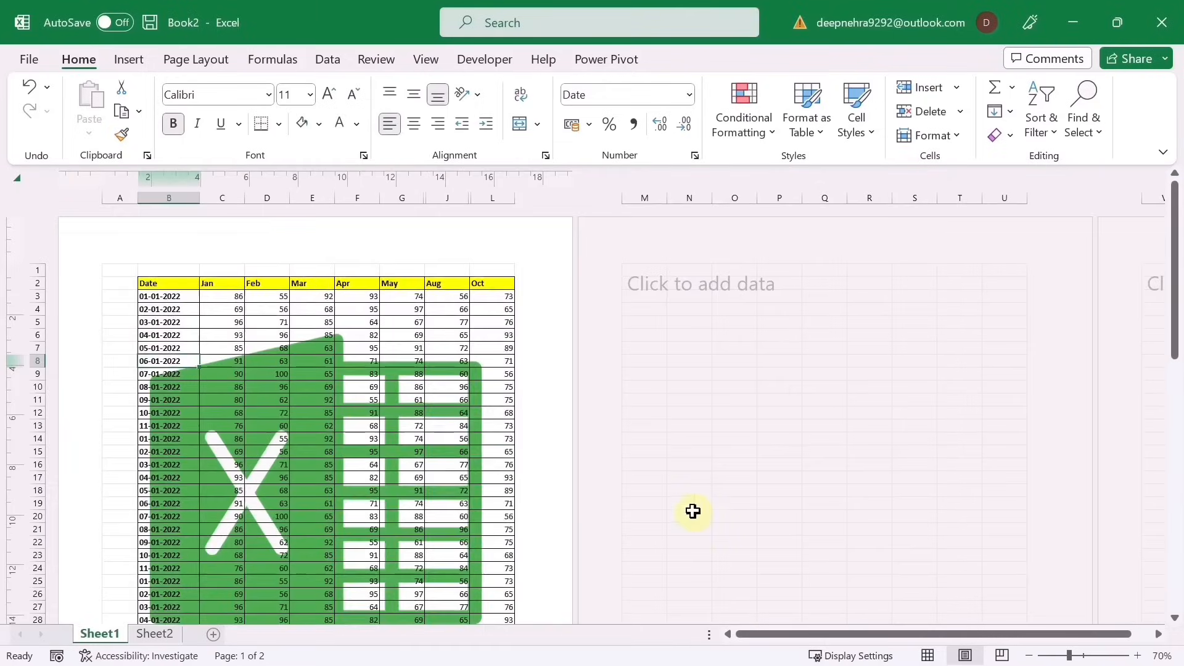
ctrl+scroll(545, 517, down, 2)
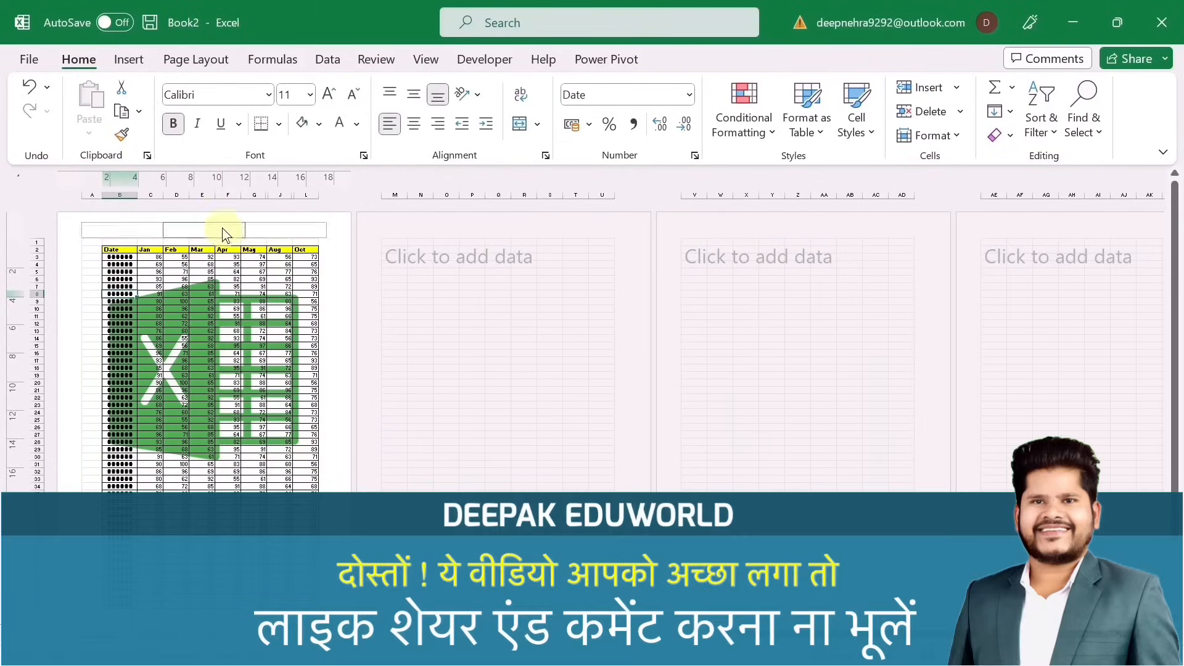
click(201, 236)
click(183, 270)
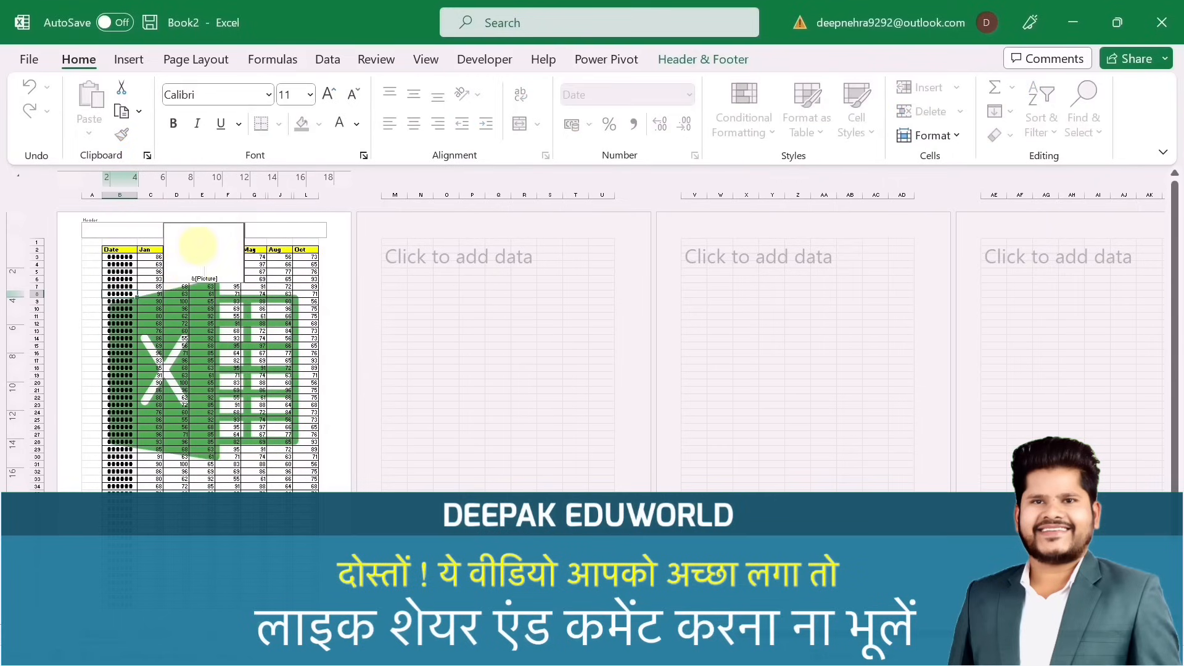
key(Return)
key(Return)
key(Return)
key(Return)
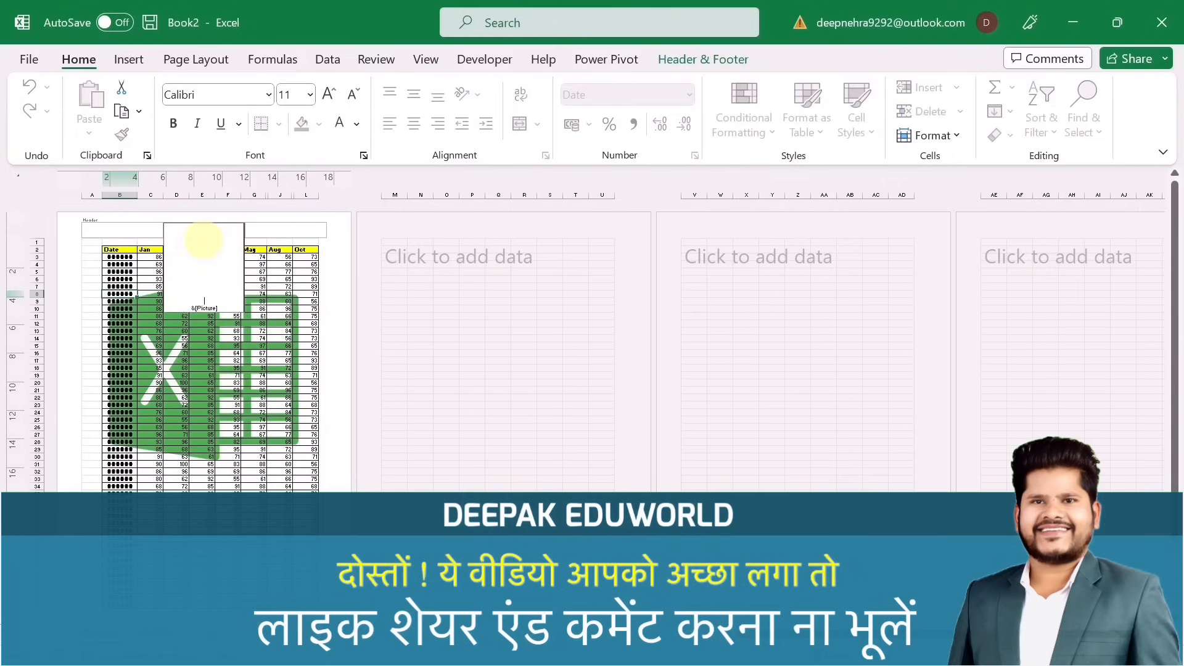
click(262, 486)
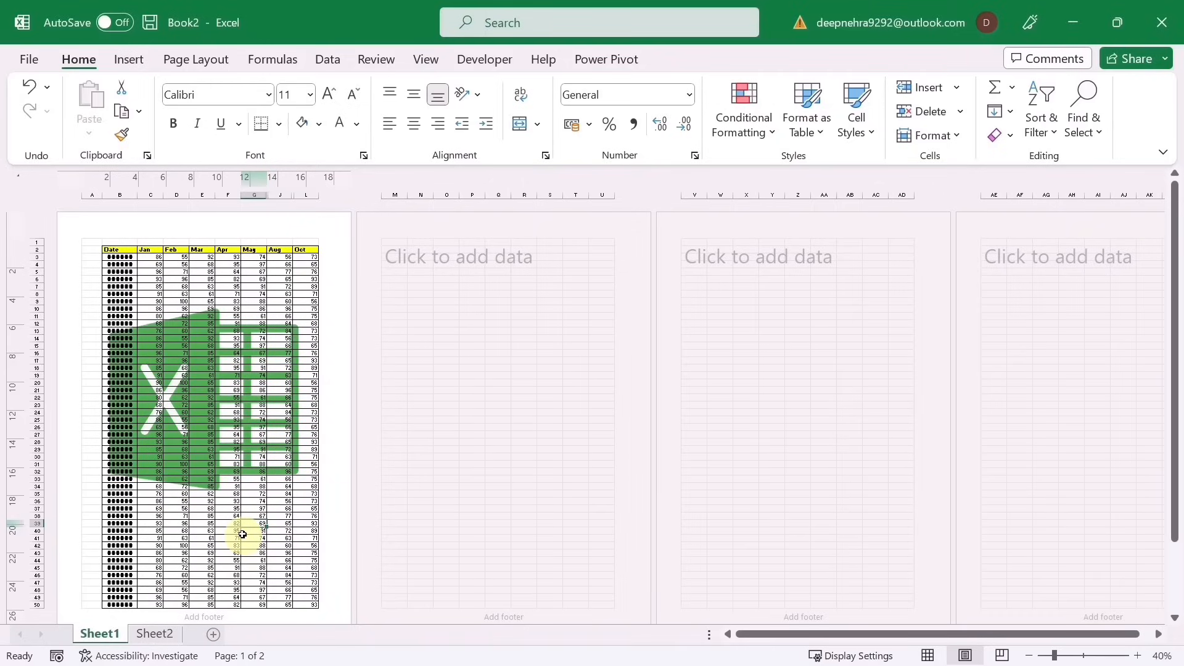
Type filler text (fhyfuj, fyjhfyj, yjgfynjgf, g) into cells on the second, third and fourth pages
click(476, 301)
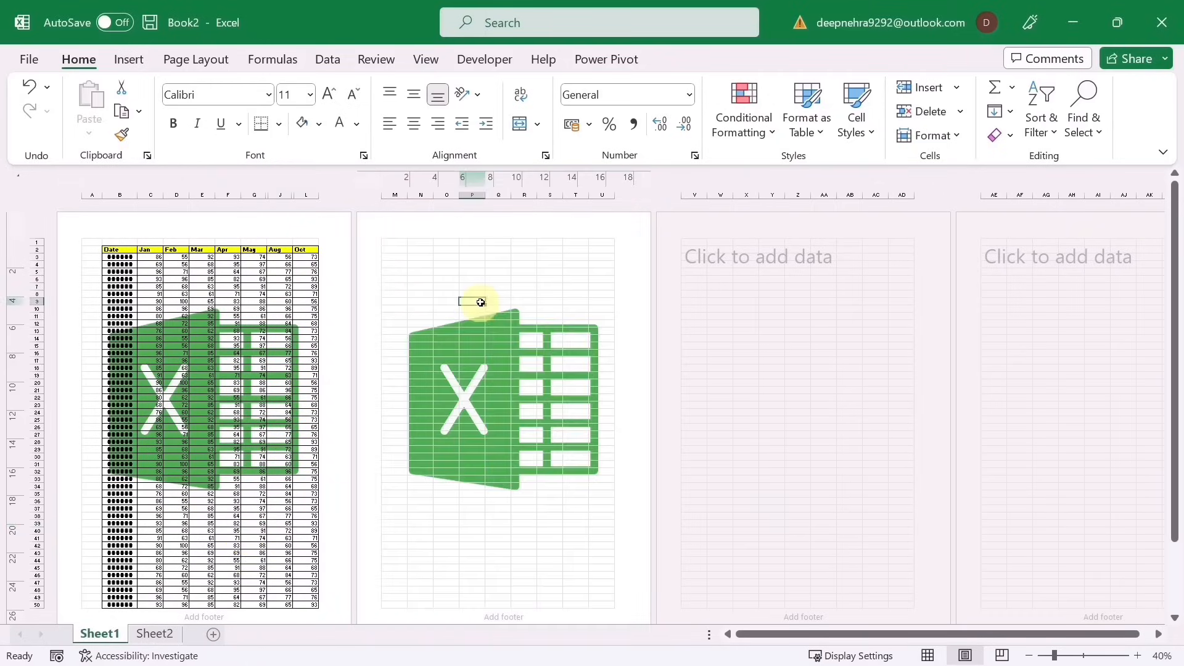
text(fhyfuj)
click(724, 344)
text(fyjhfyj)
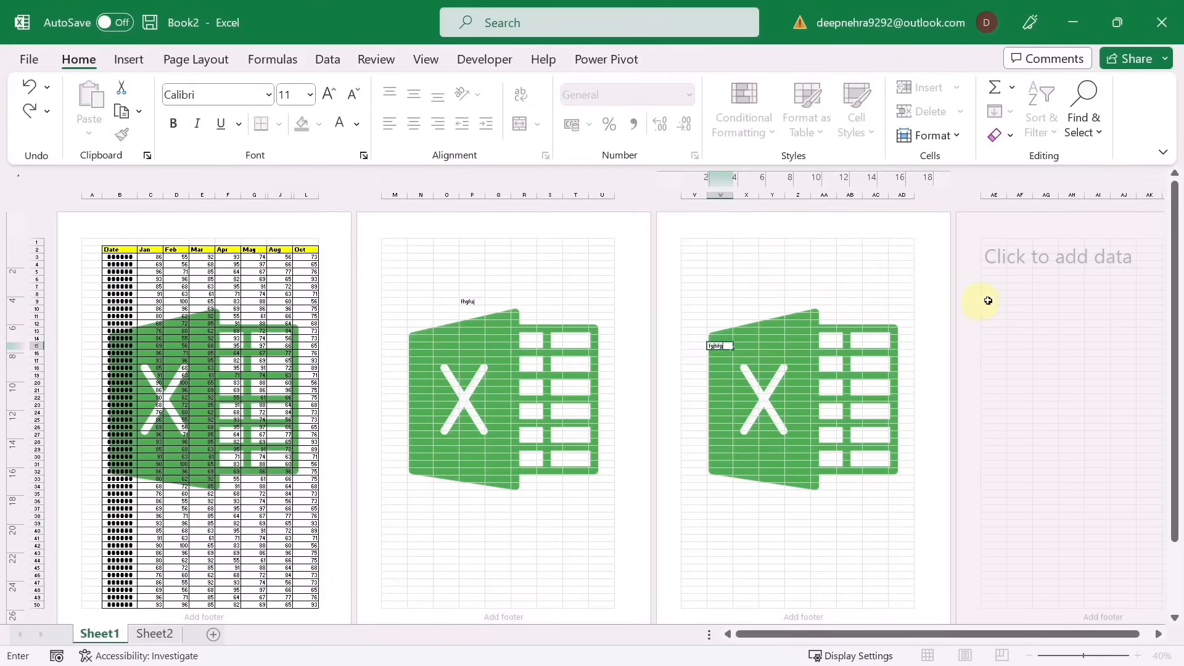
click(1028, 301)
text(yjgfynjgf)
click(743, 257)
text(g)
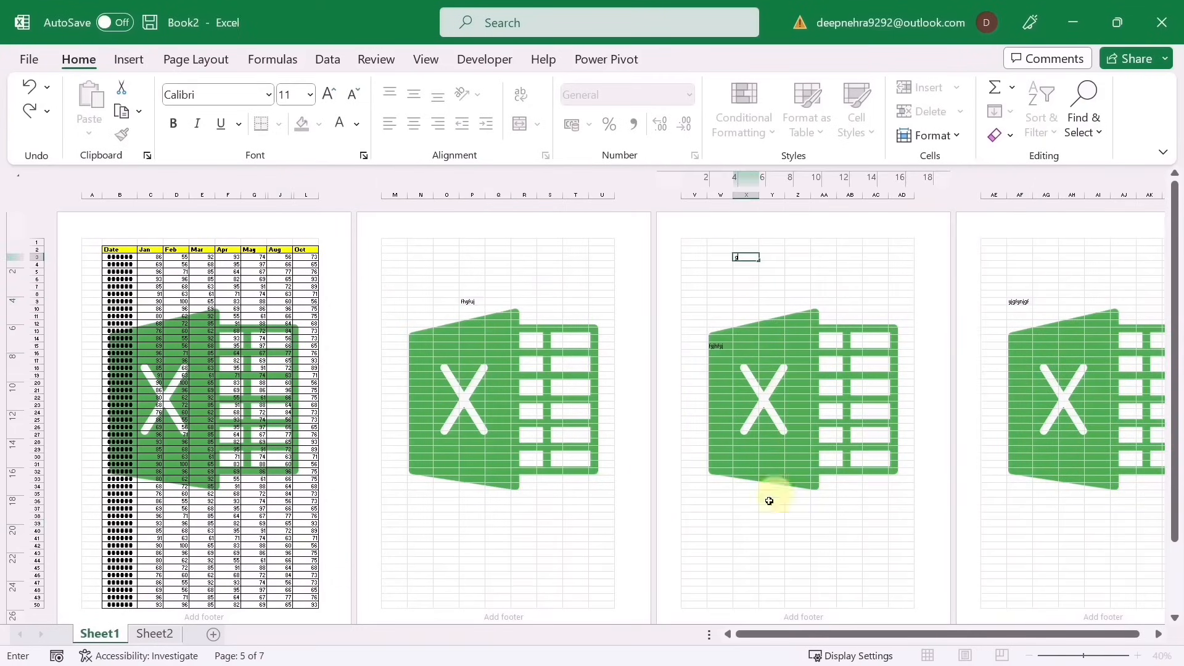
click(480, 517)
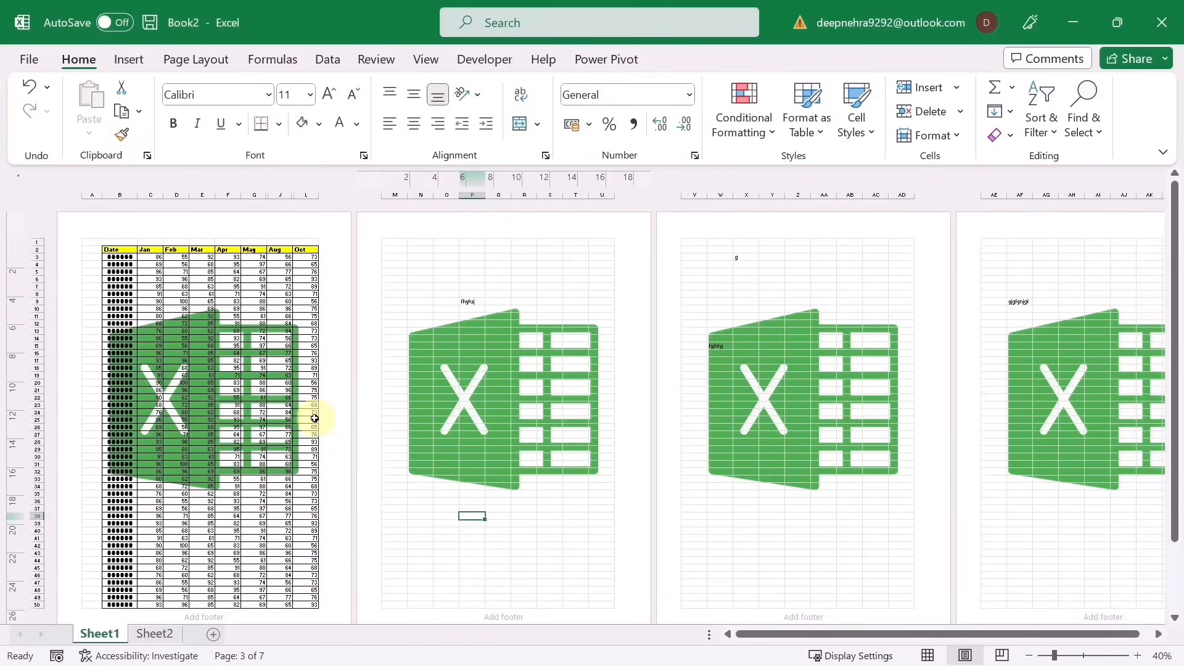
Delete the &[Picture] code from the centre header so the logo watermark disappears
ctrl+scroll(264, 372, up, 3)
scroll(304, 362, up, 5)
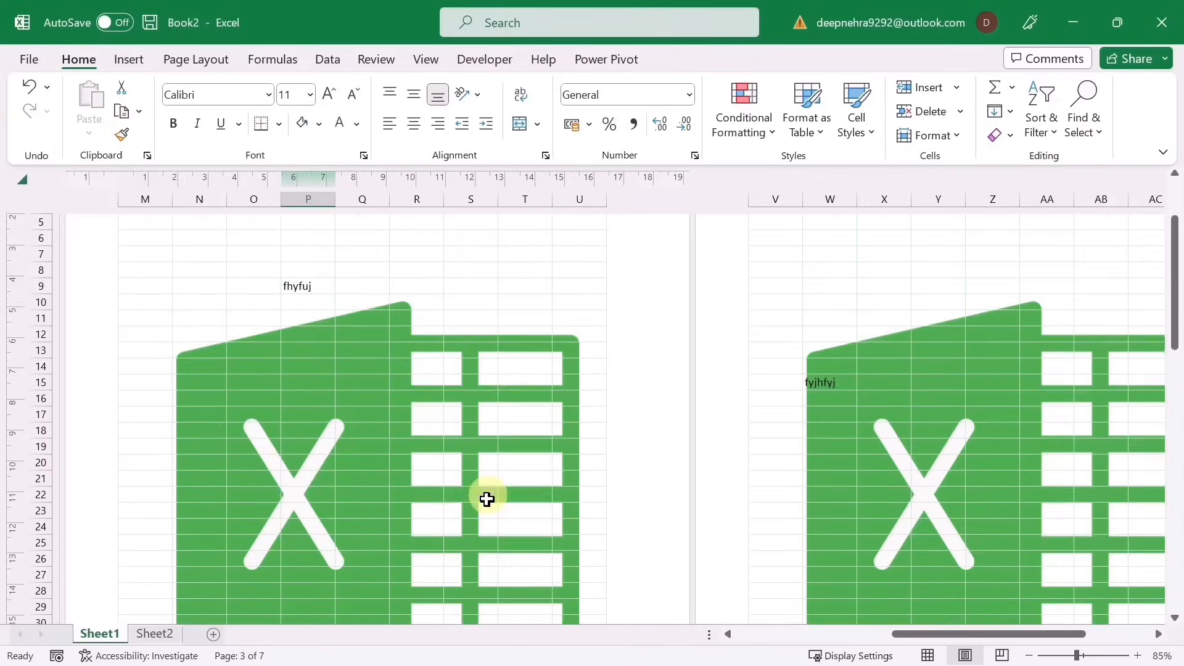
click(400, 308)
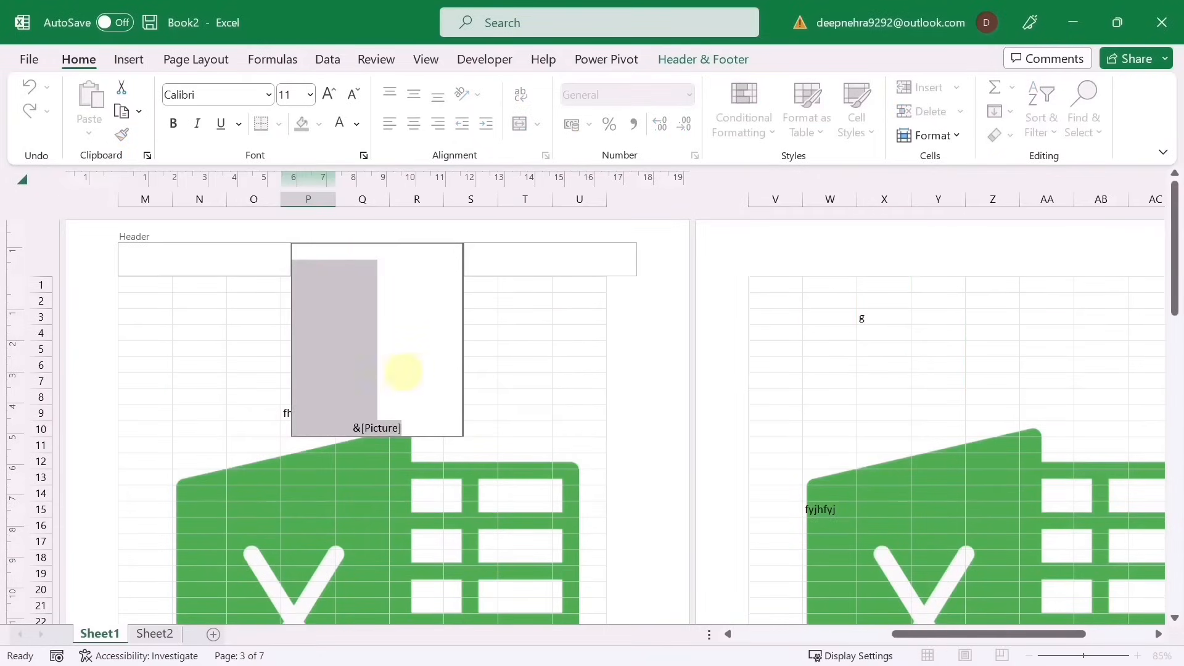
key(BackSpace)
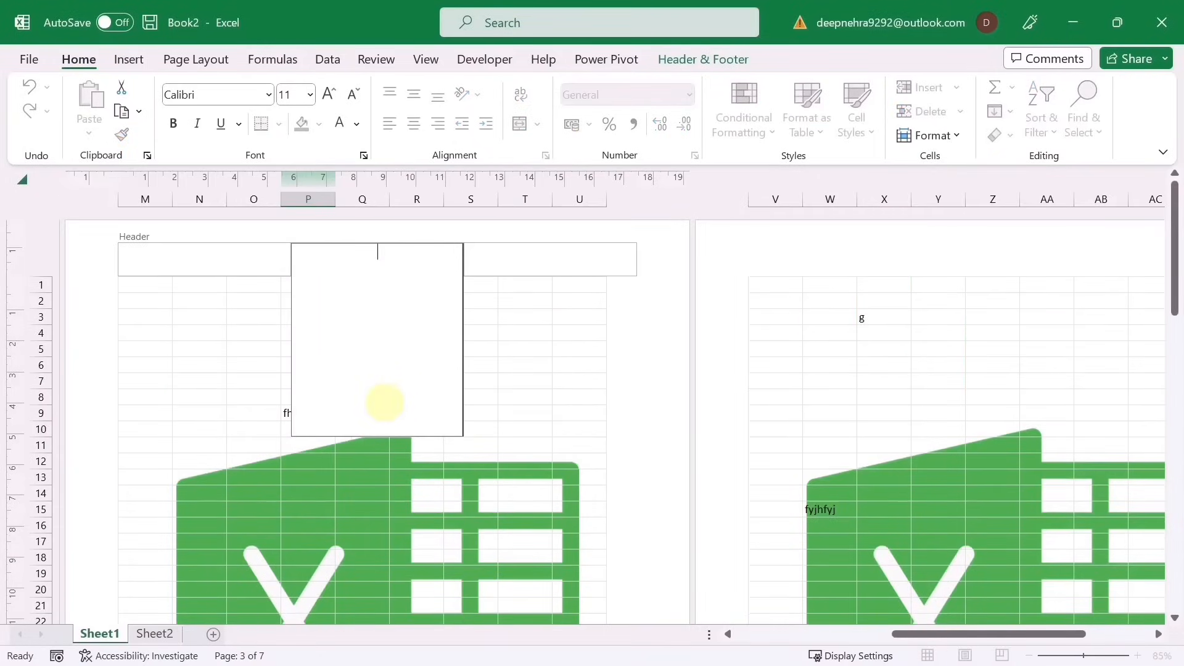
click(216, 403)
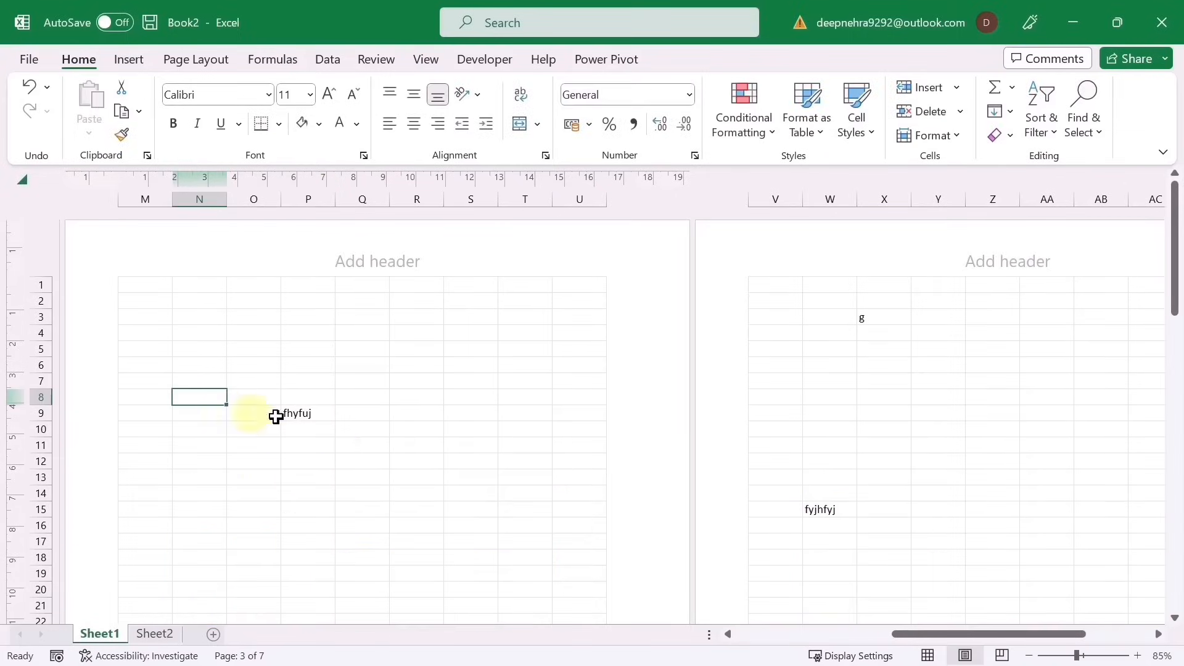
Switch to Normal view, showing Sheet2's Item/Qty Sold table
ctrl+scroll(436, 526, down, 2)
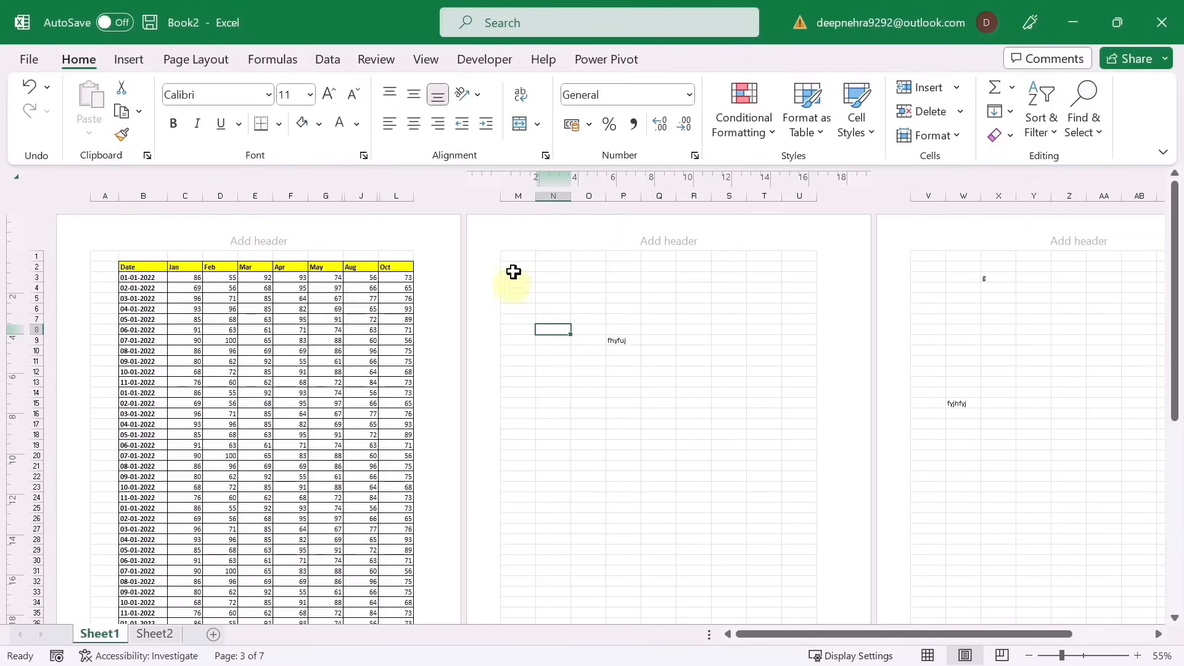
click(433, 51)
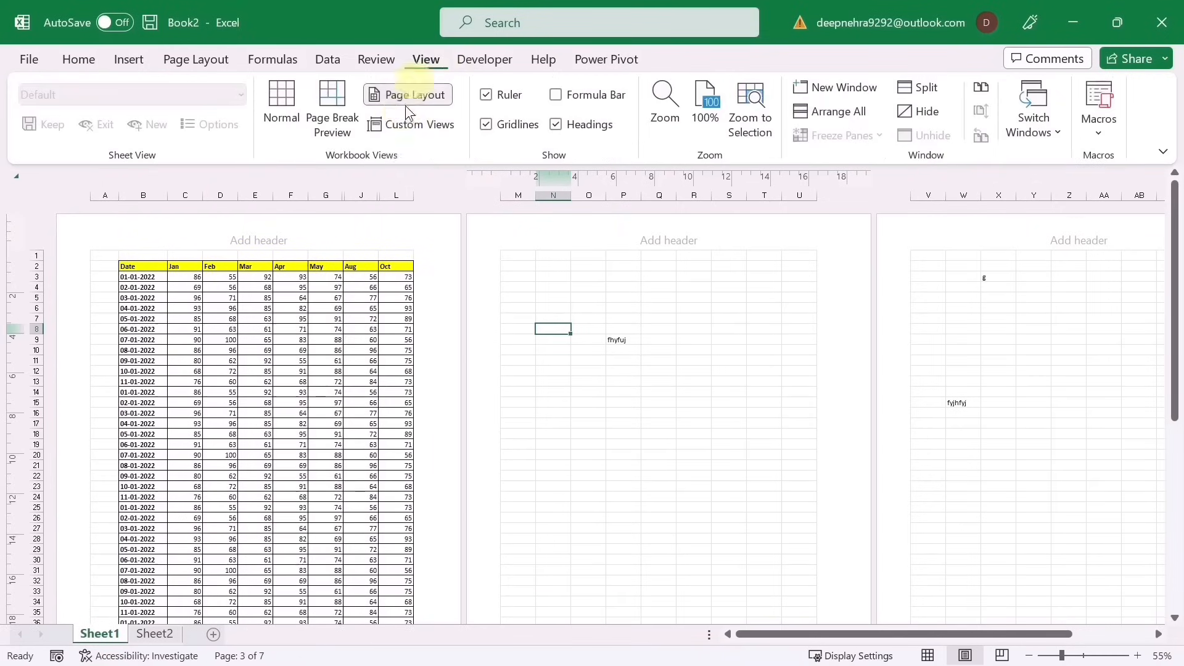
click(282, 95)
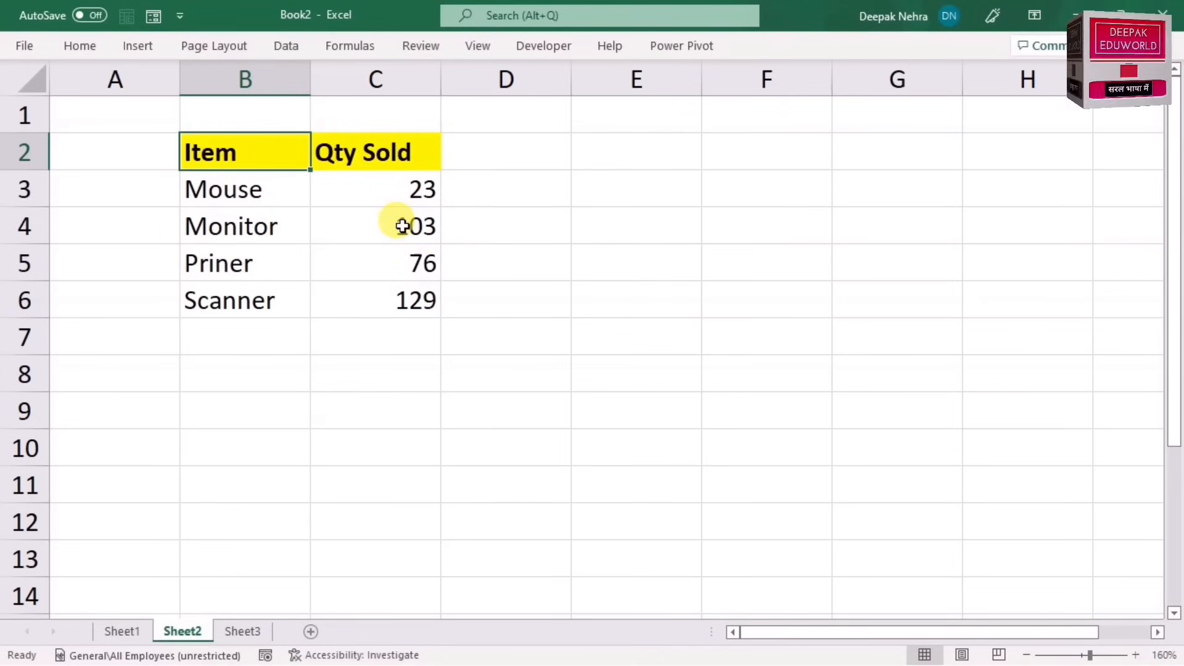
In D3, start the formula =IF(C3>=100," to test Mouse's Qty Sold
click(479, 183)
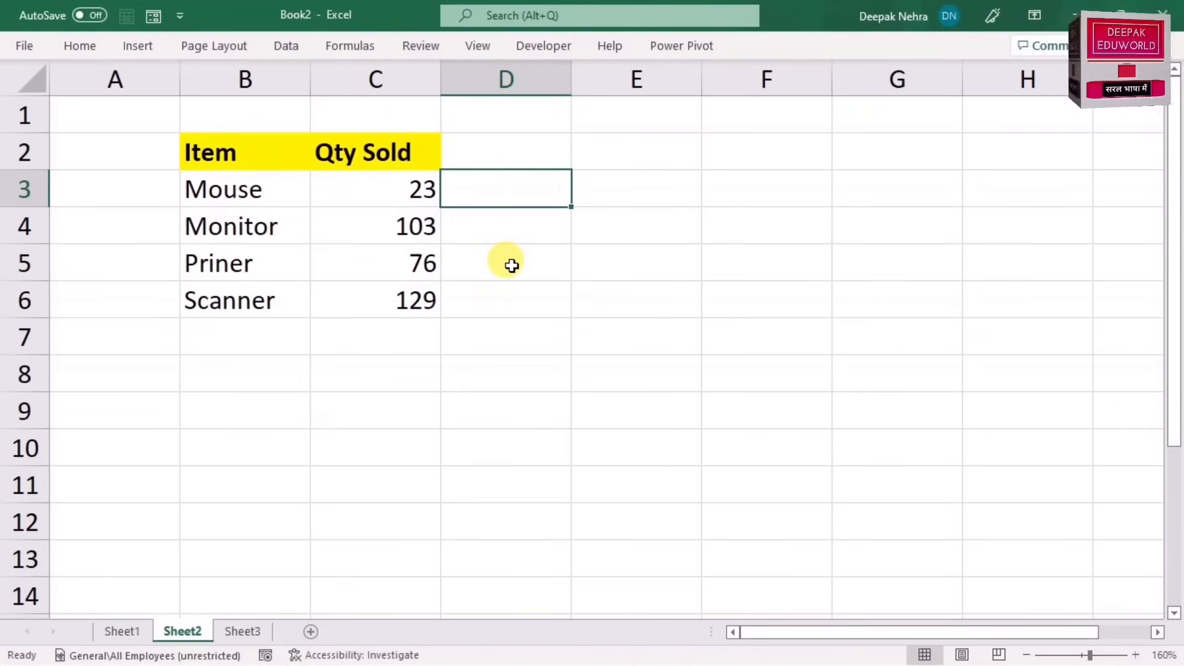
text(=i)
key(BackSpace)
text(i)
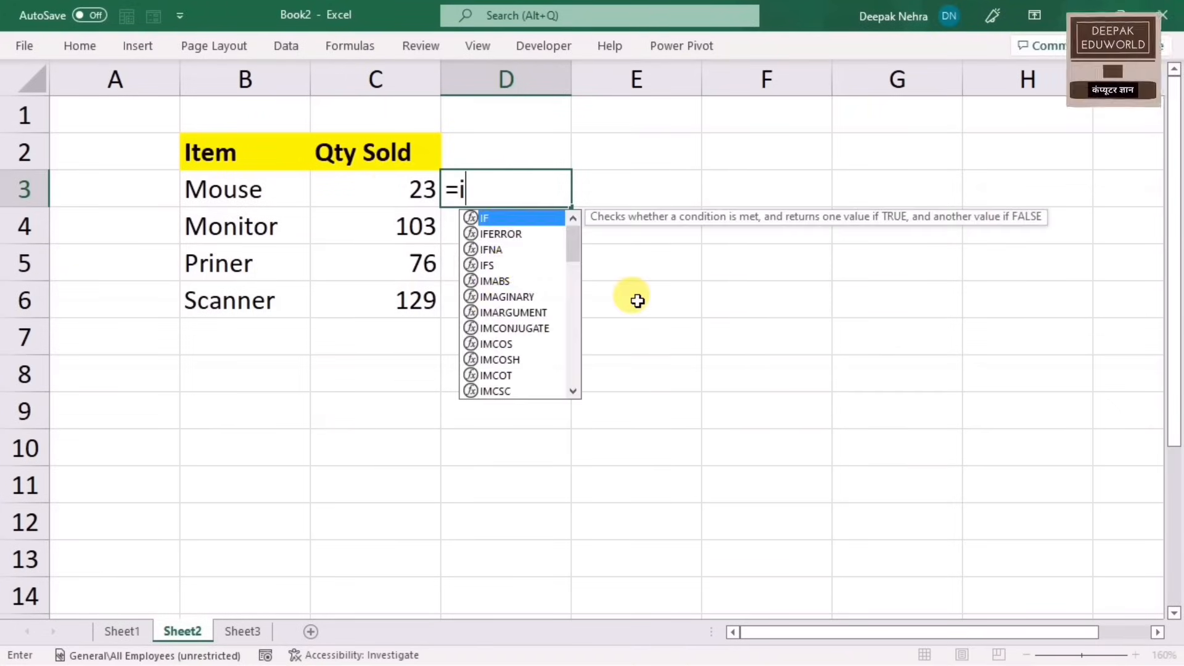
text(f)
key(Tab)
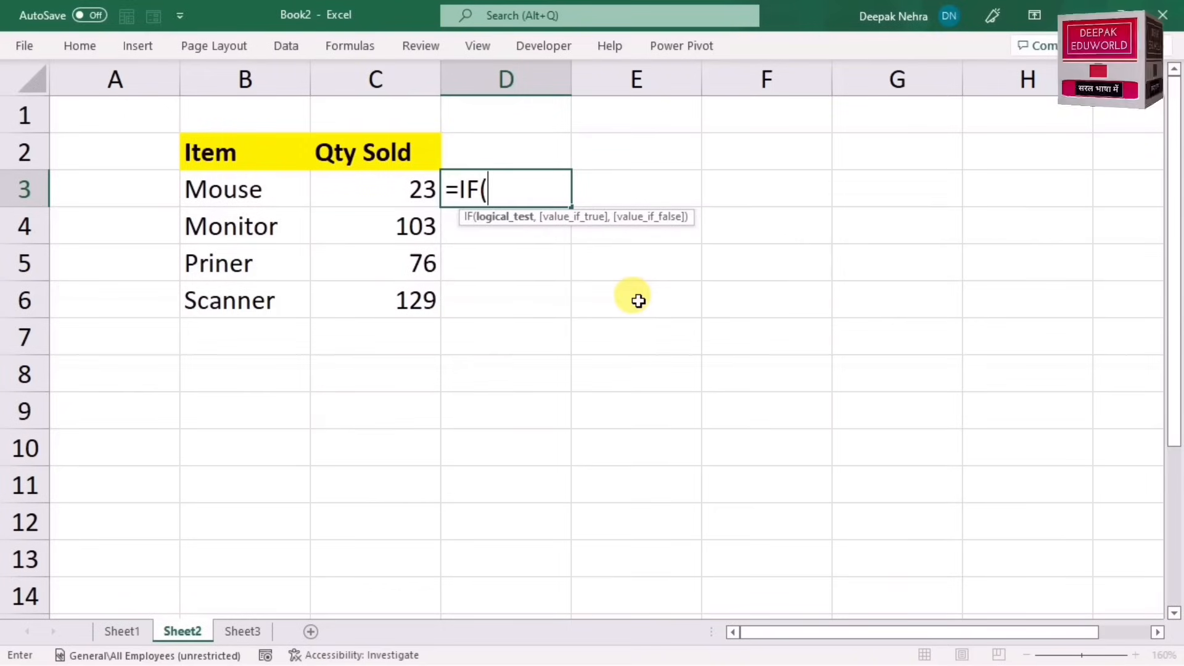
click(398, 188)
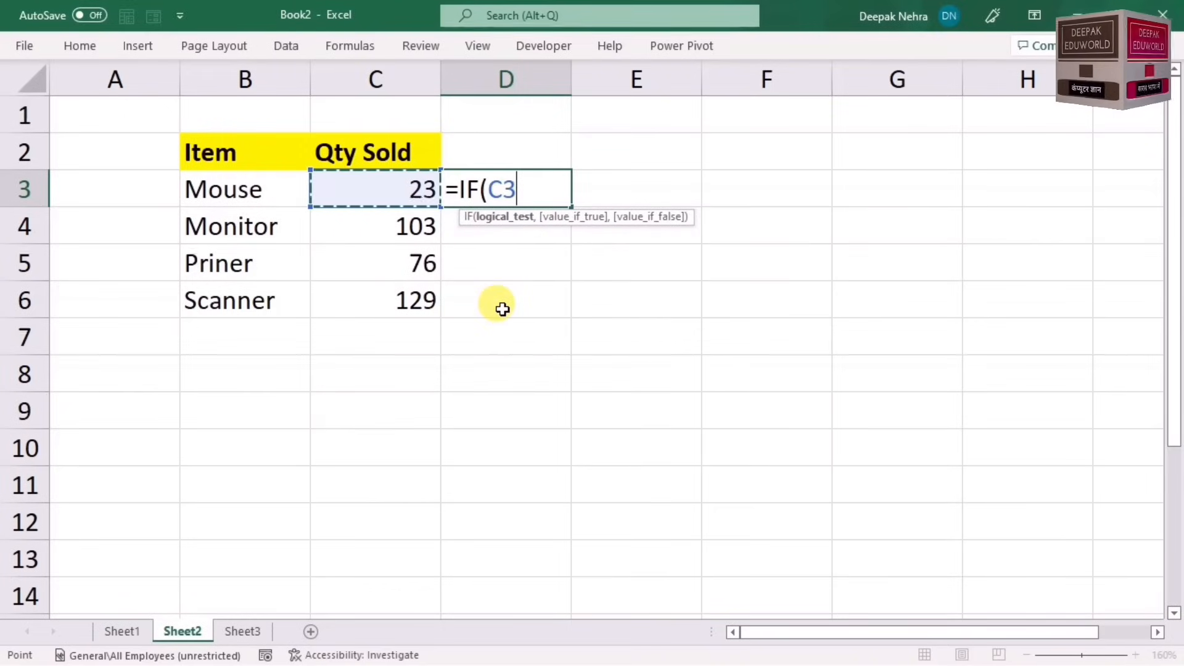
text(>=10)
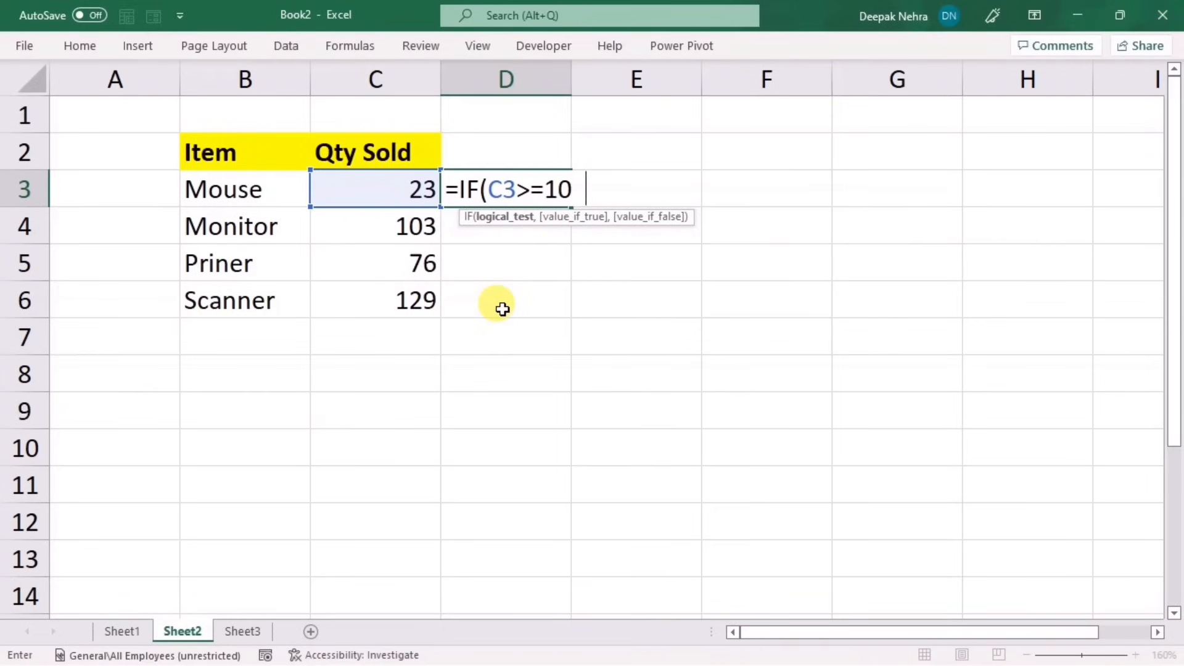
text(0,)
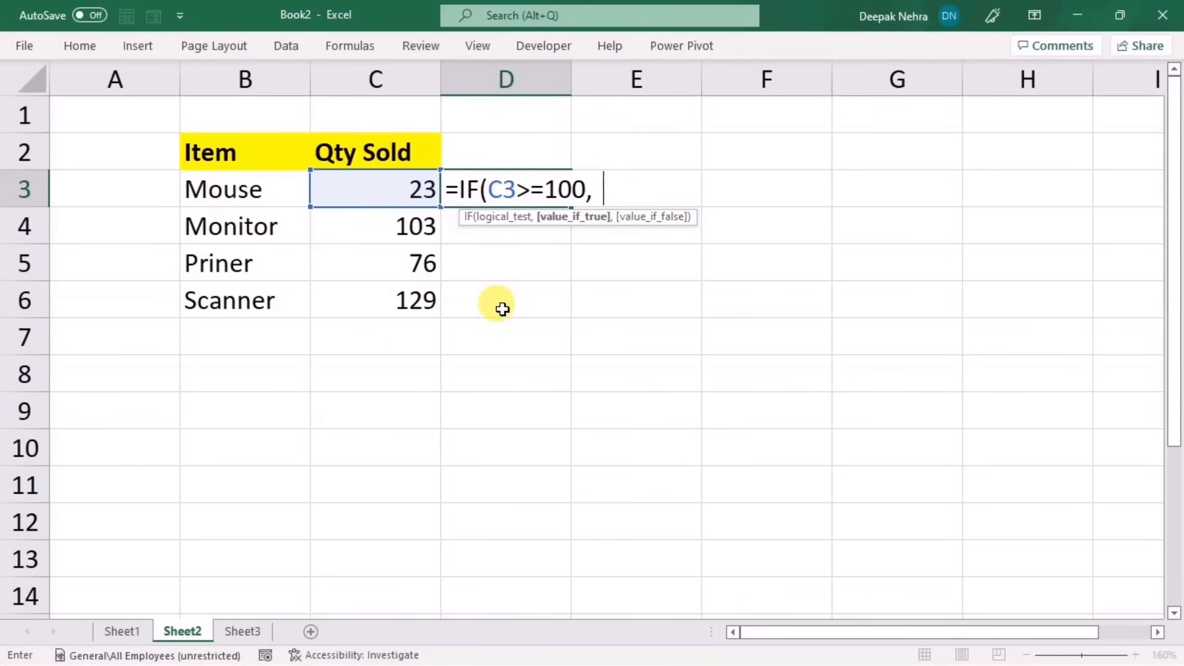
key(BackSpace)
text(")
Insert a ✓ check mark emoji from the Windows emoji panel as the IF's true value
key(super+period)
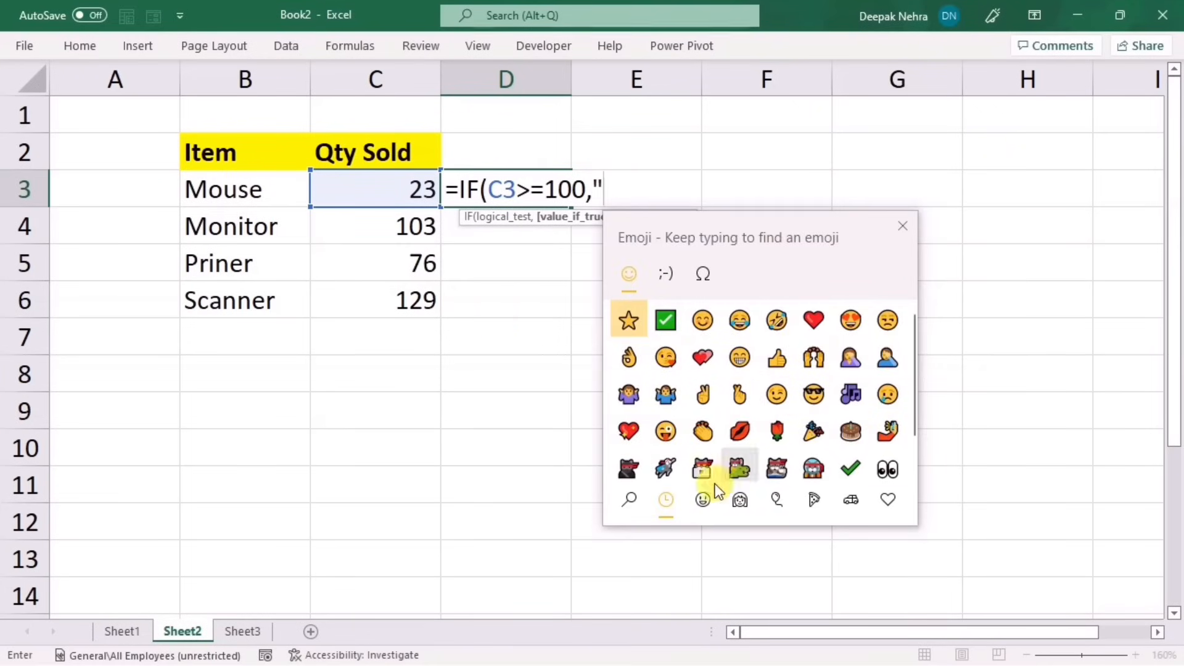
click(694, 509)
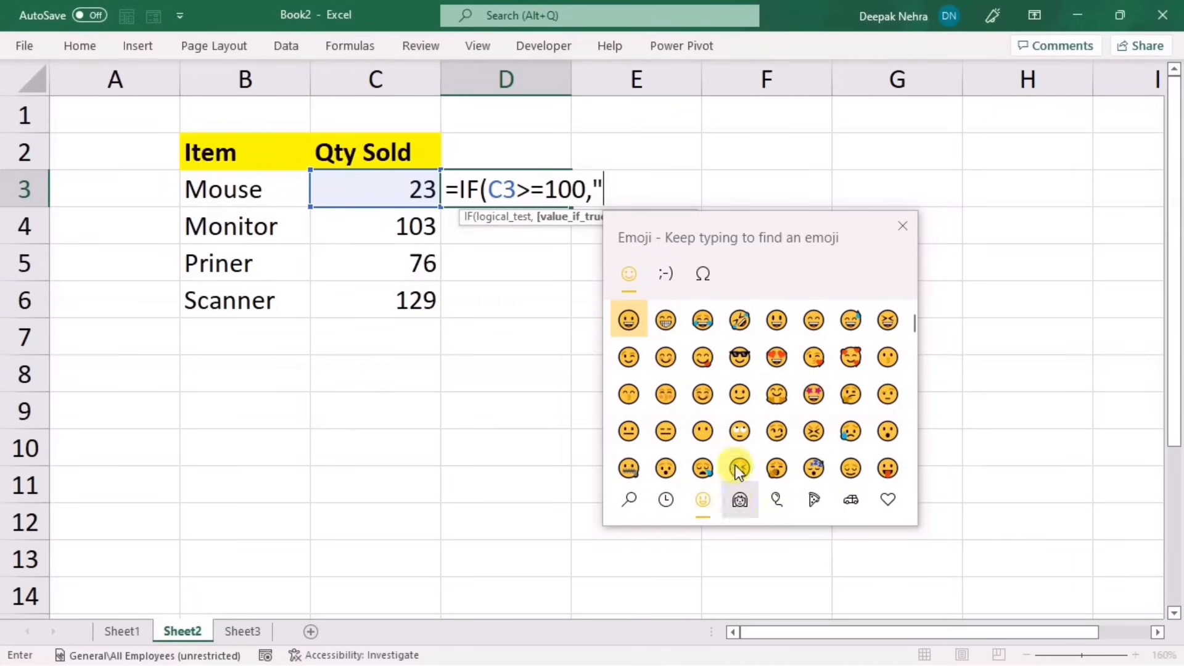
click(848, 502)
click(813, 501)
click(776, 502)
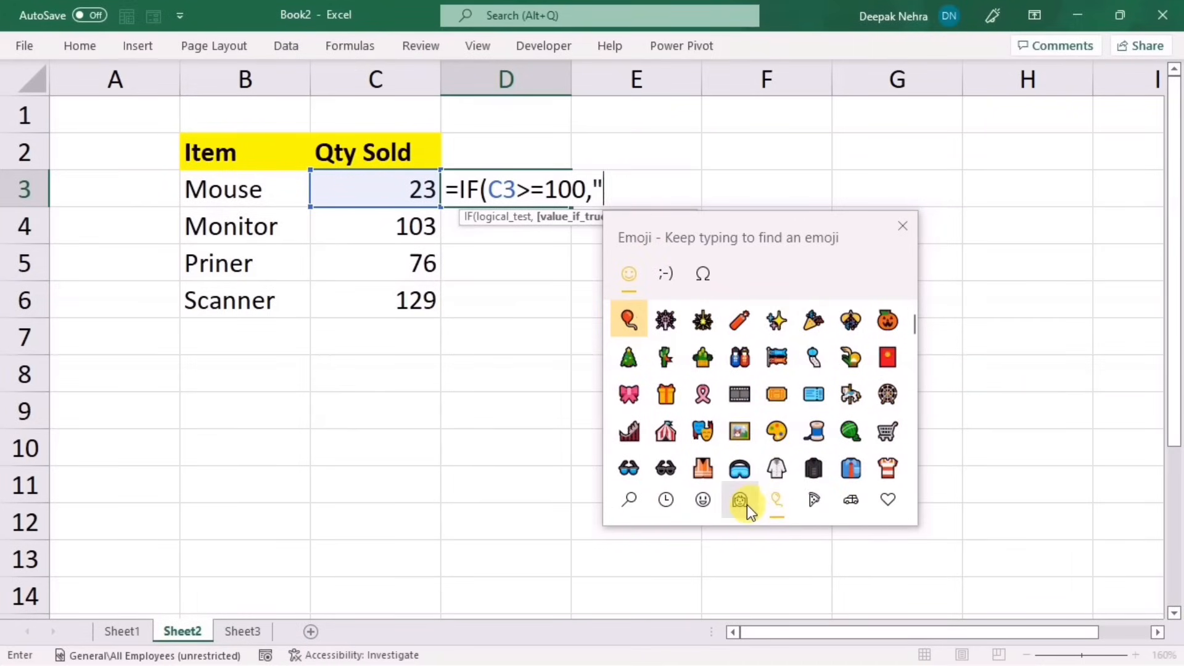
click(742, 502)
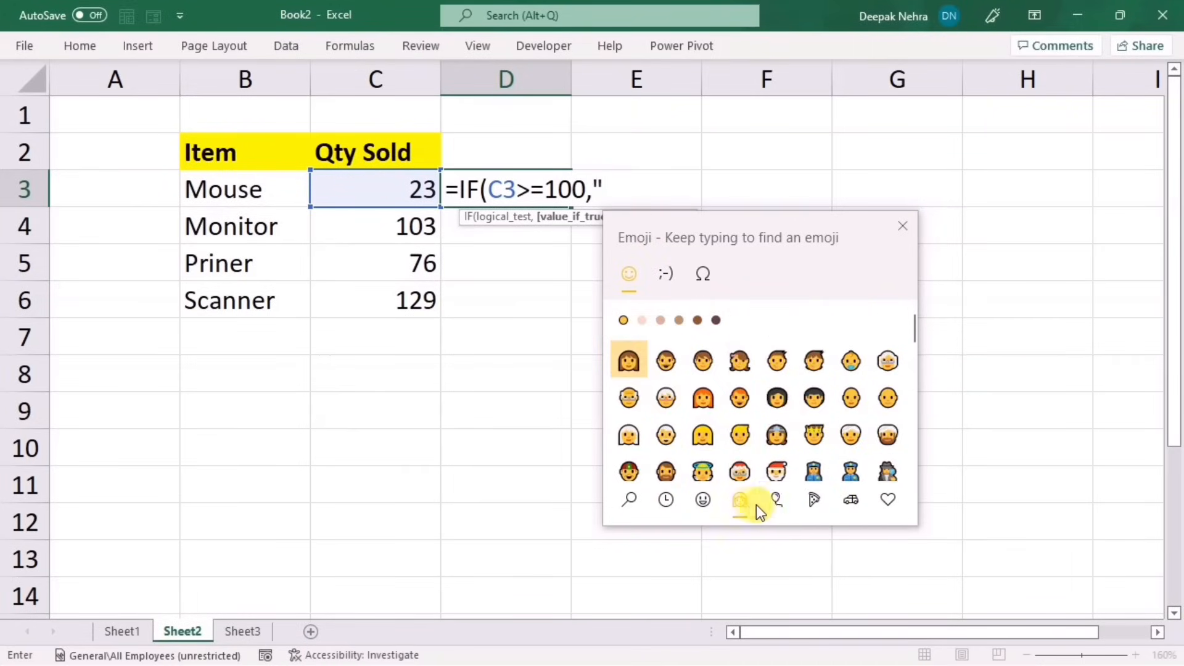
click(887, 501)
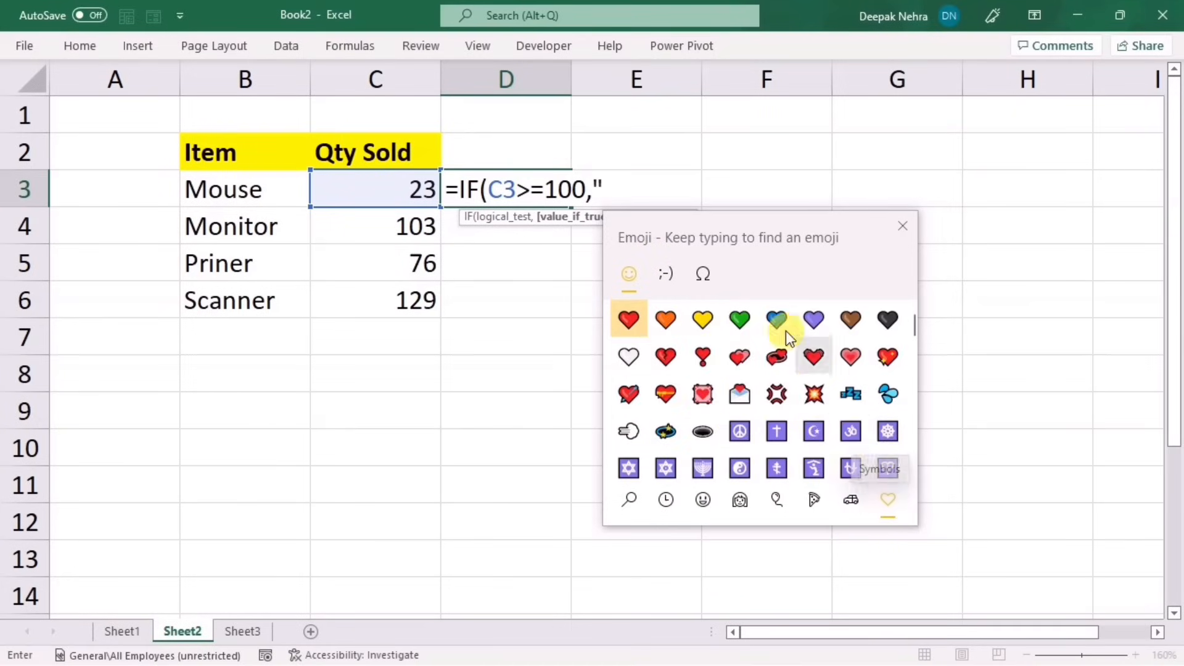
click(672, 508)
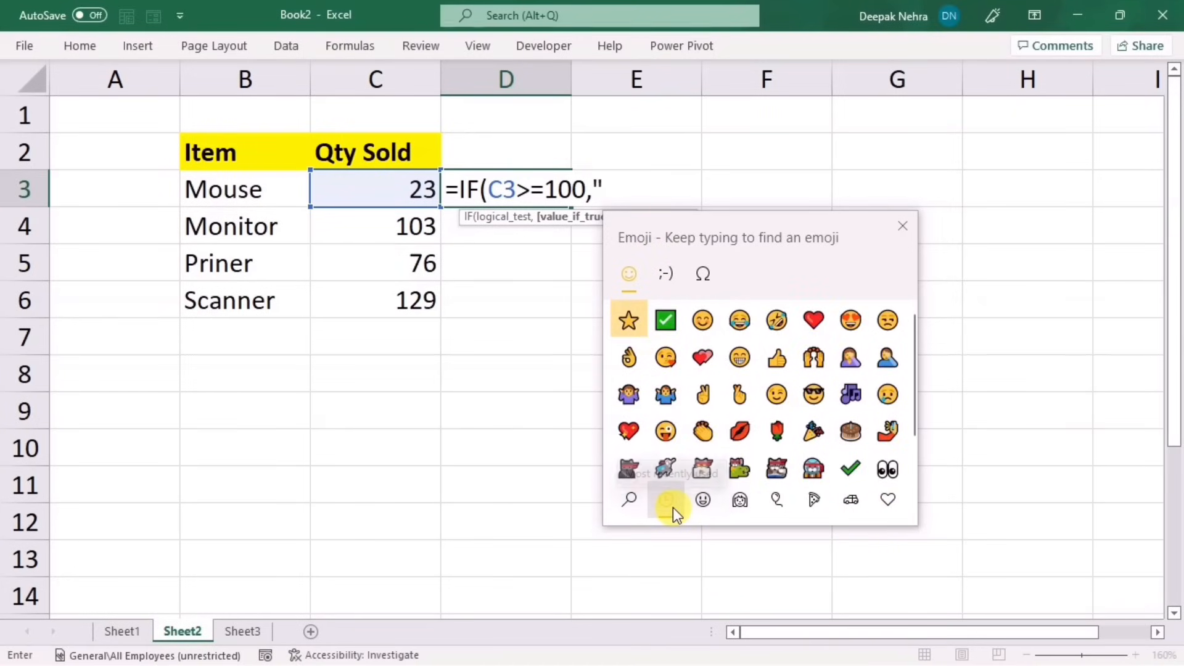
click(667, 323)
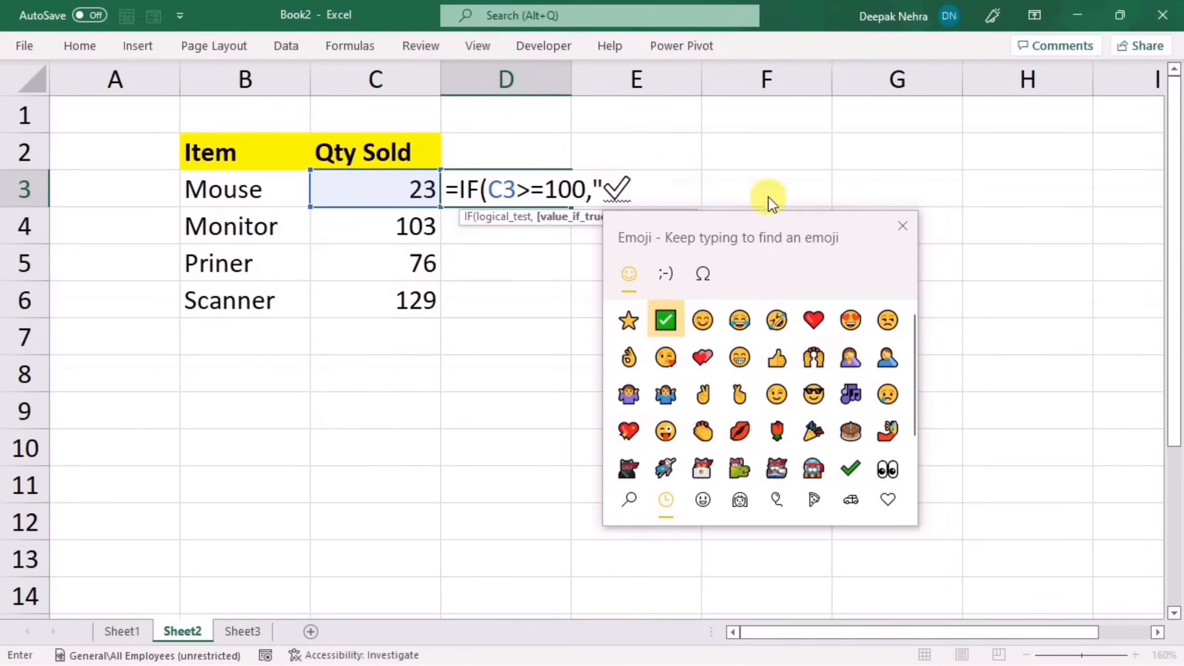
click(901, 225)
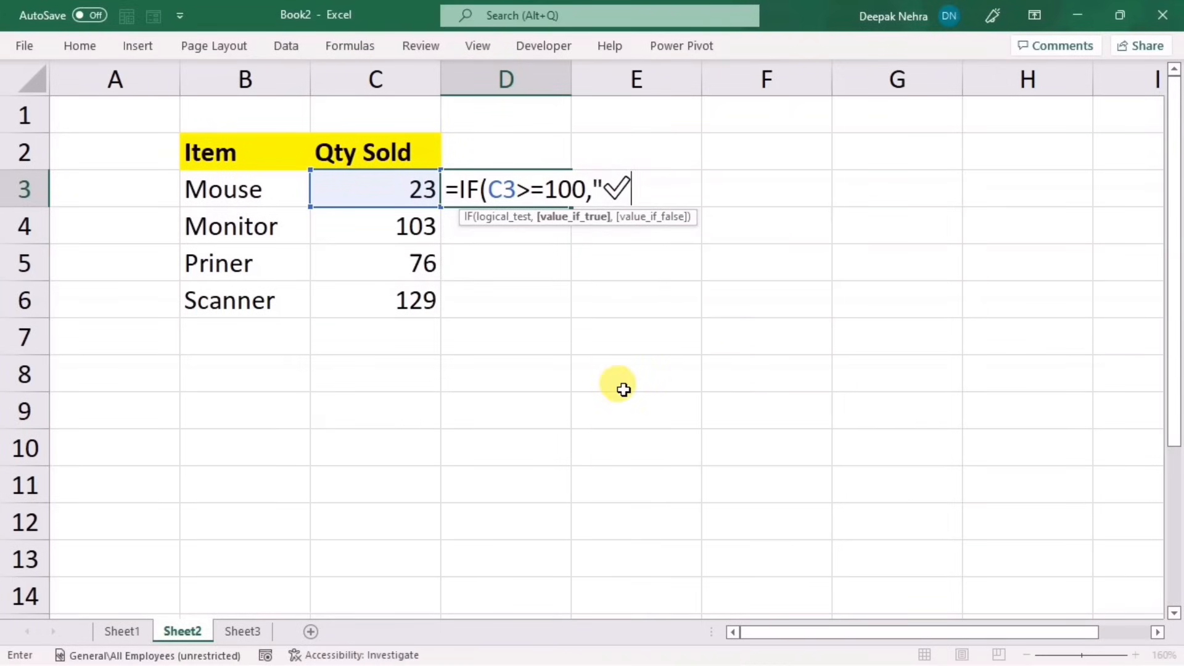
Complete =IF(C3>=100,"✓","") in D3 and fill it down to D6
text(")
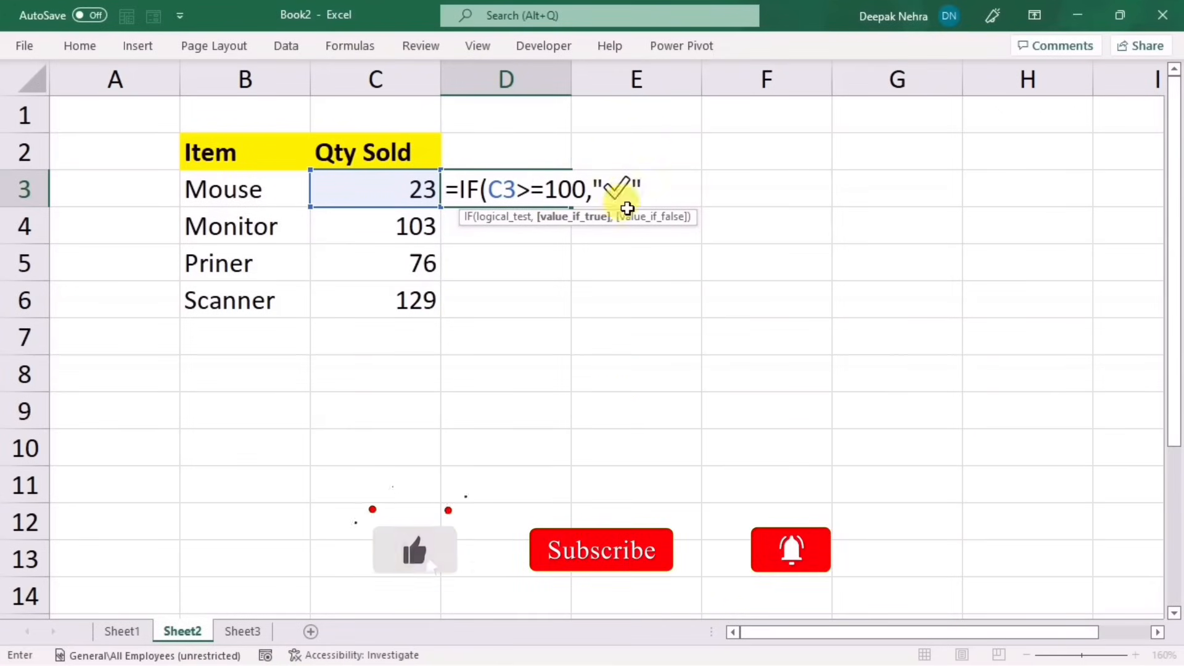
text(,")
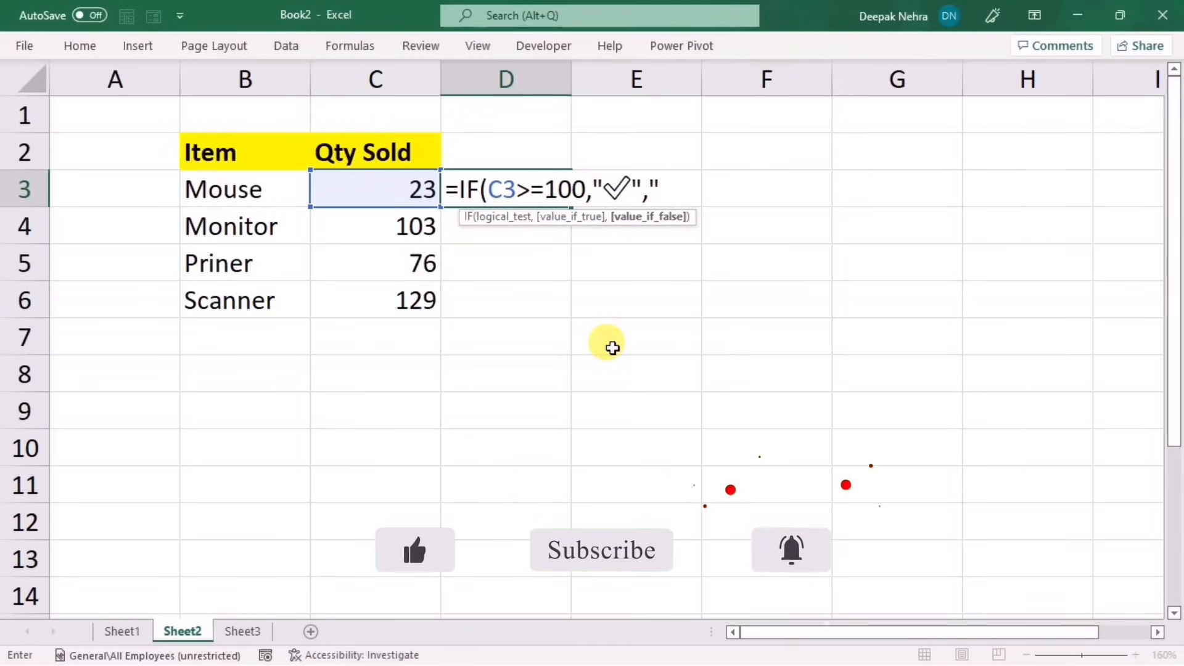
text(")
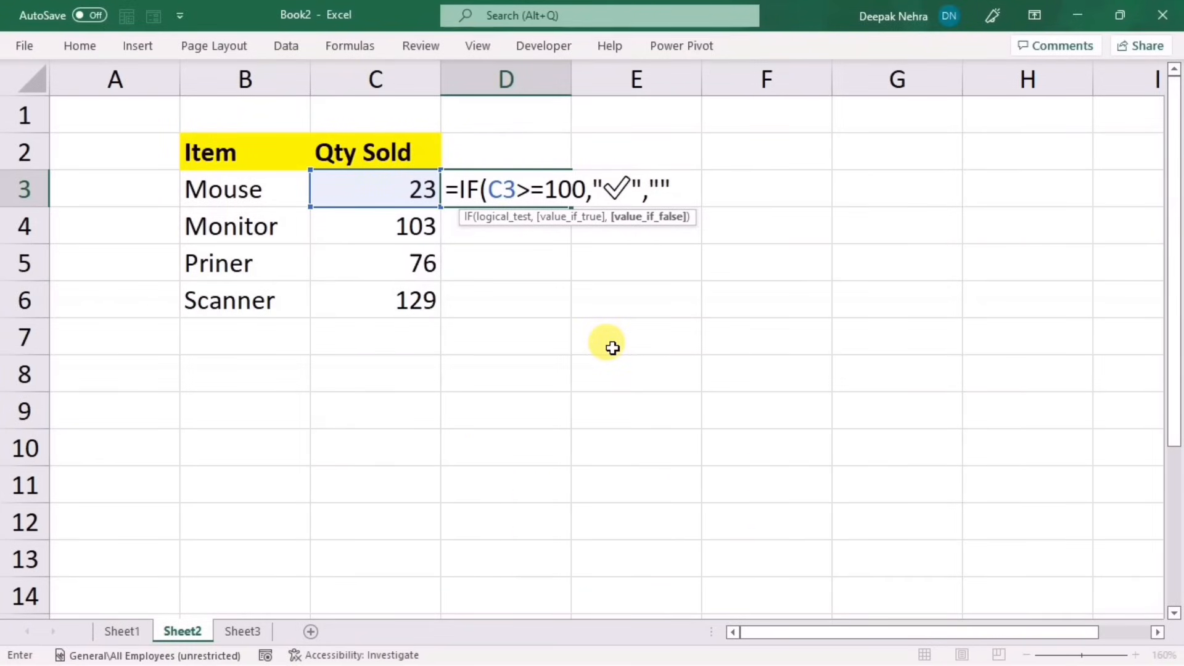
text())
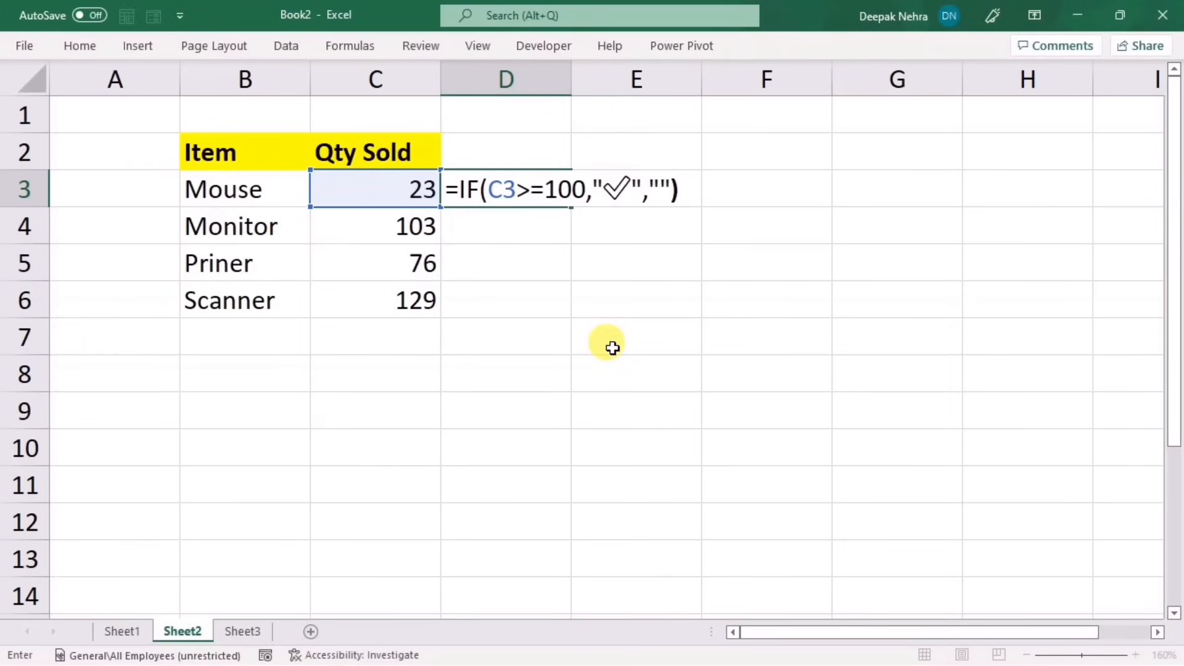
key(Return)
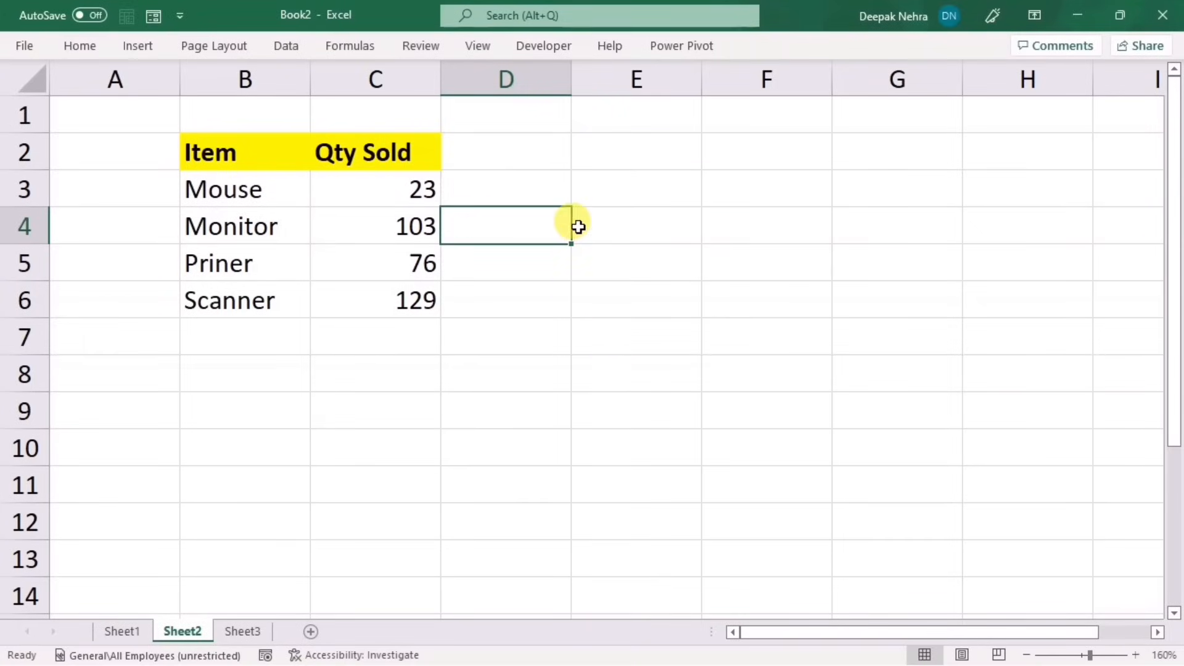
click(527, 189)
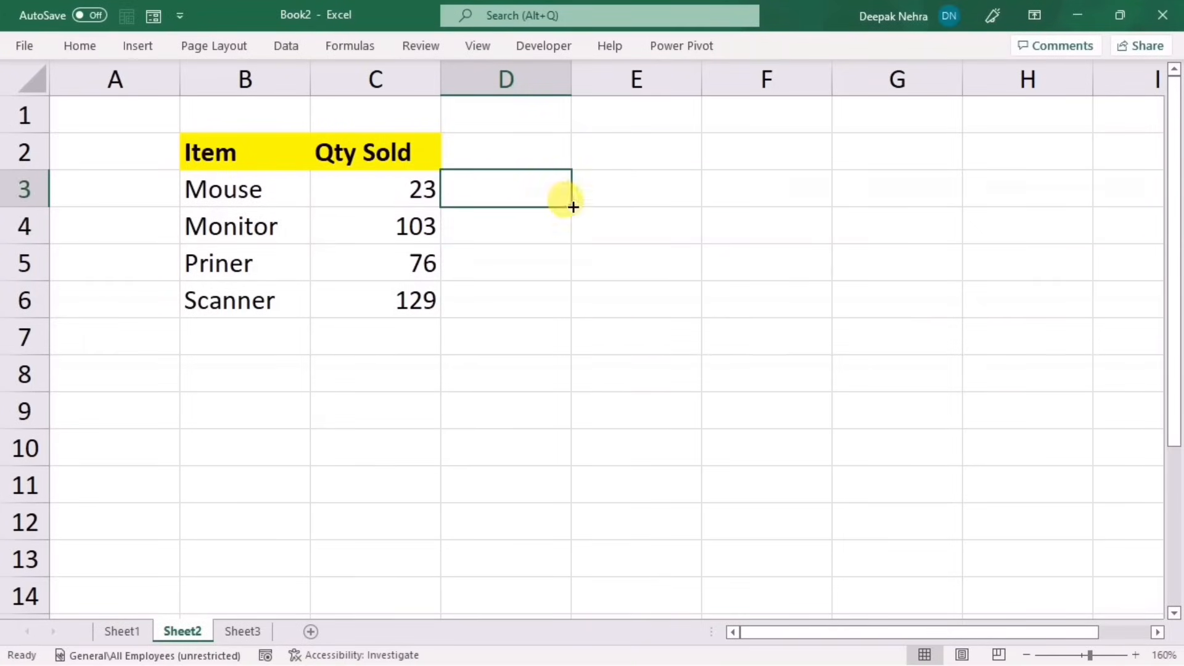
drag(570, 217, 549, 312)
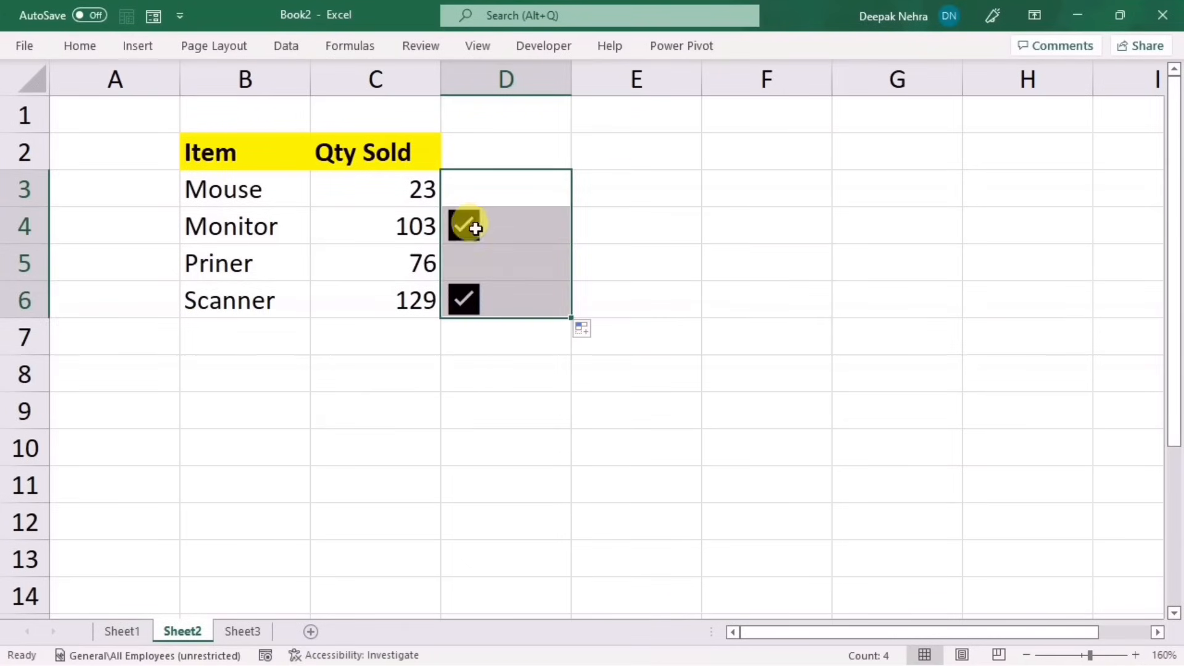
click(680, 455)
Try font colours on the check mark cells D3:D6
drag(501, 177, 489, 298)
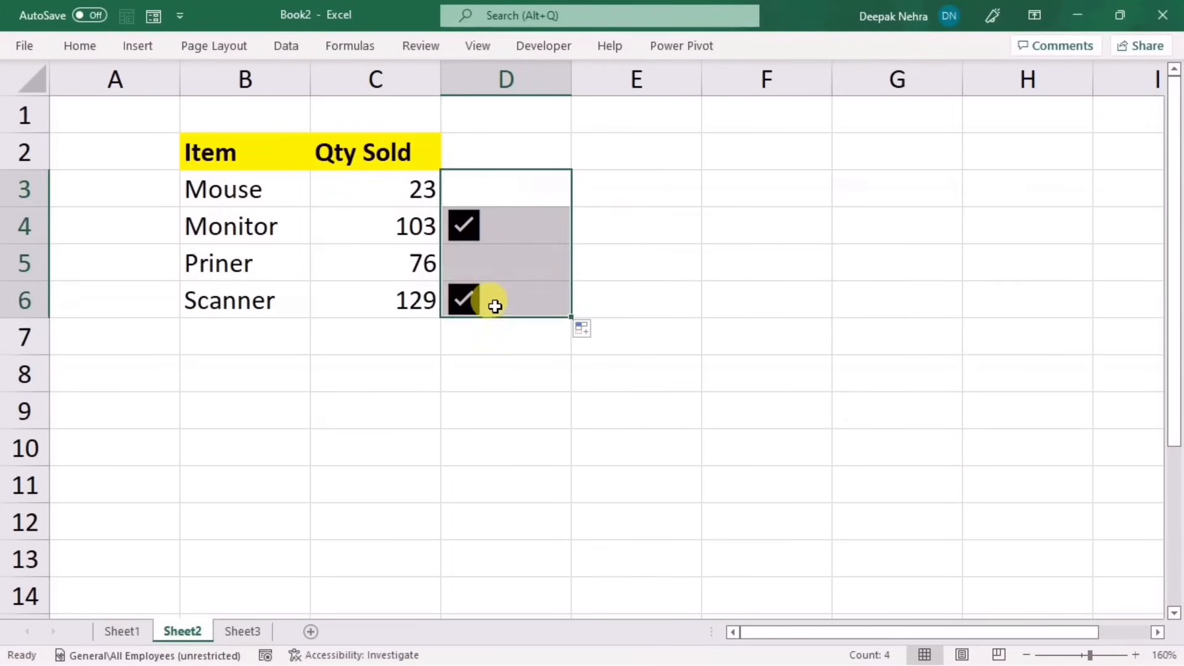
click(80, 45)
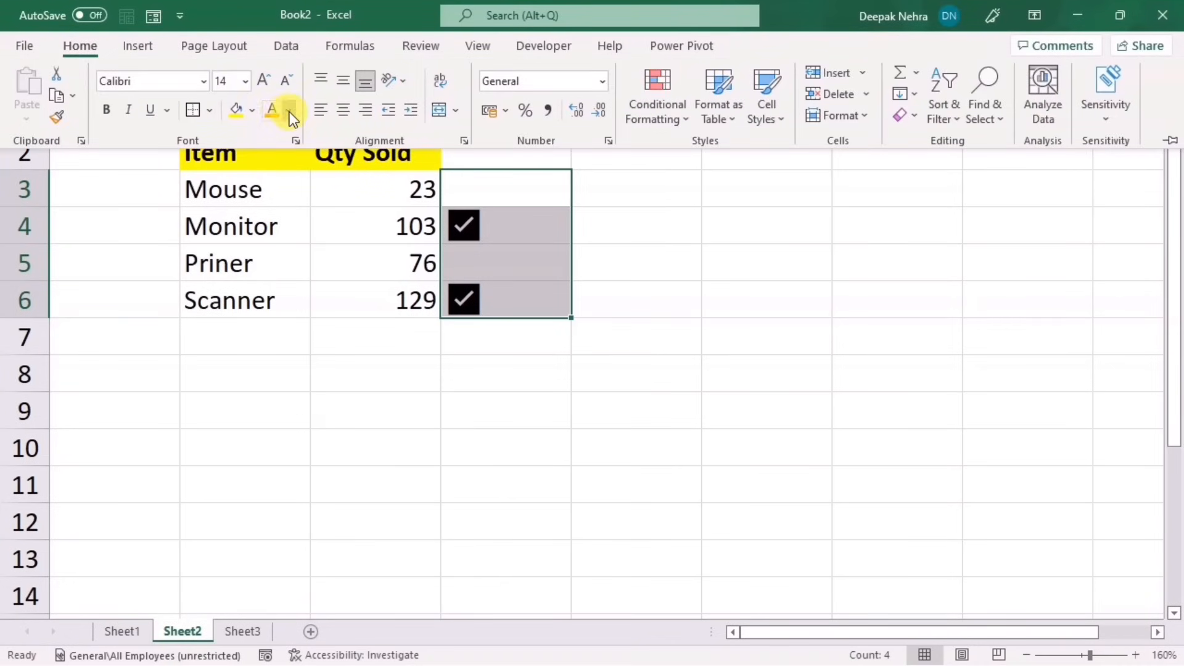
click(290, 112)
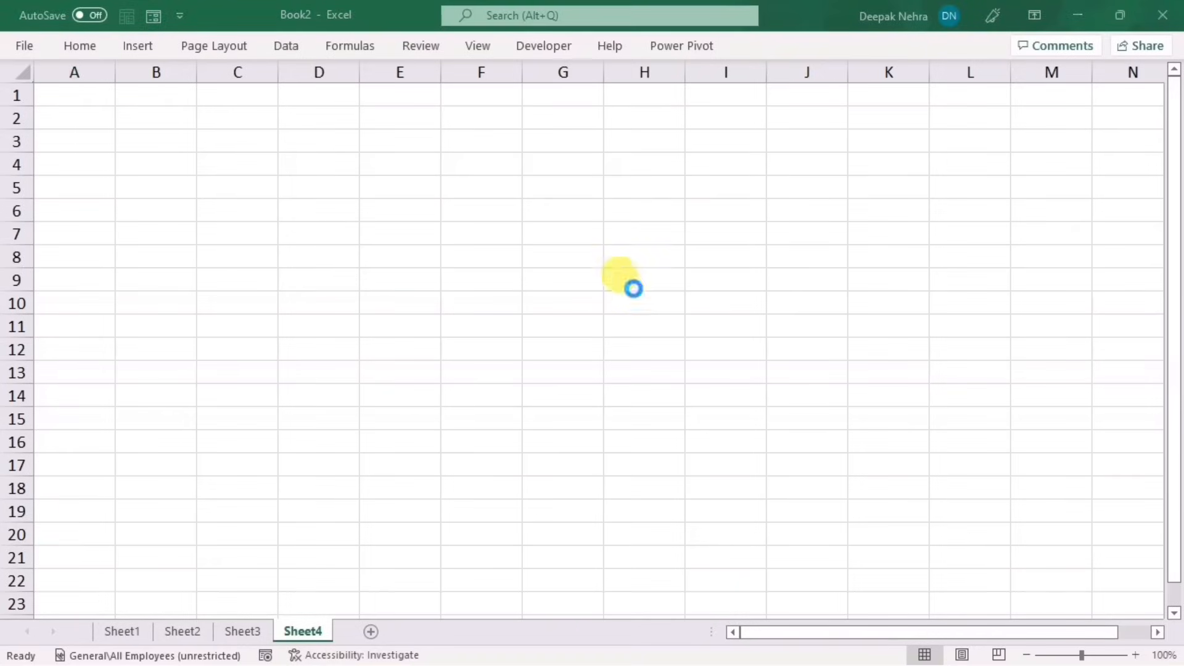
key(super+e)
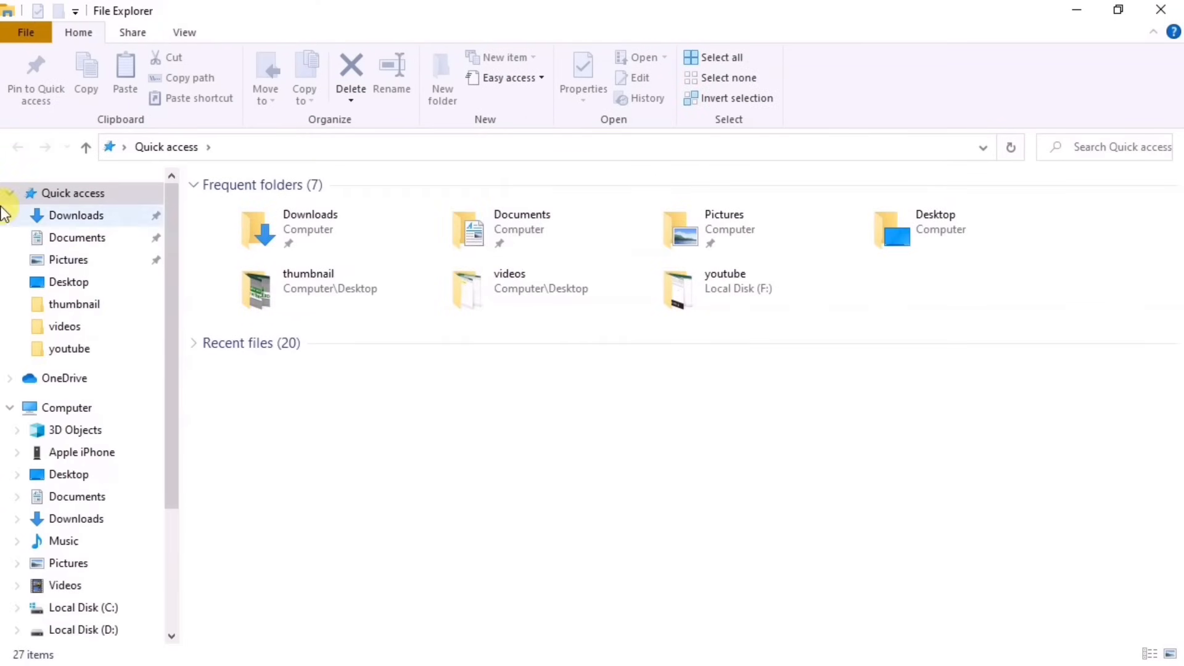
Search Quick access for .xls files and scroll through the 123 matching results
click(62, 211)
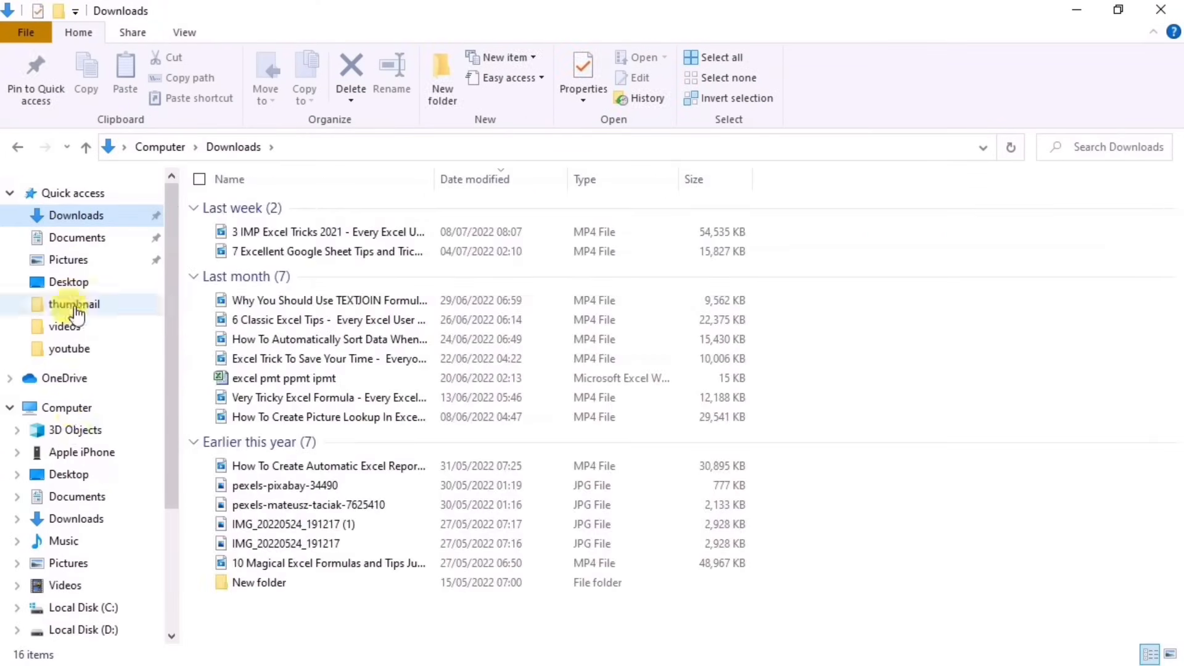
click(68, 409)
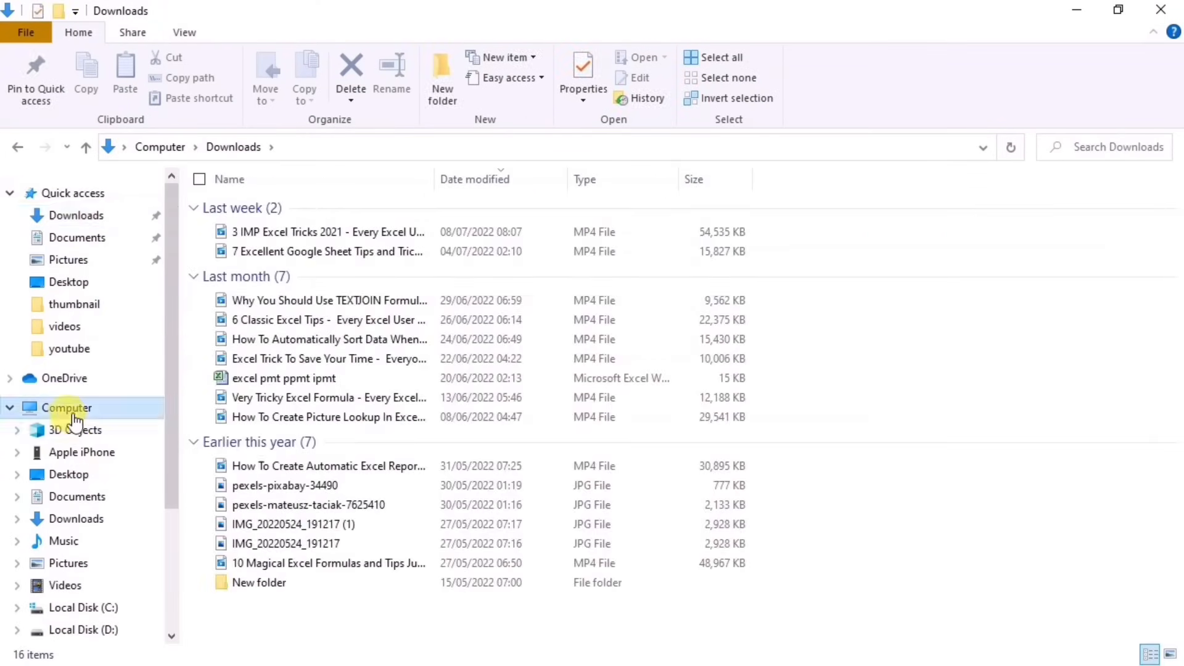
click(83, 196)
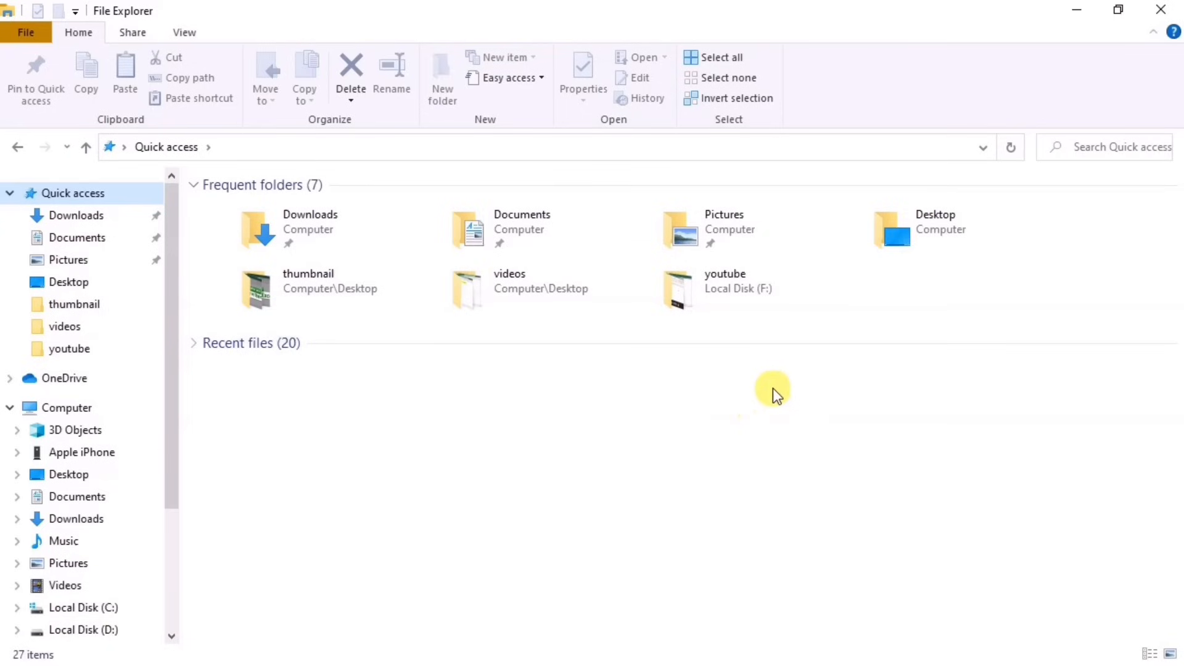
click(1077, 151)
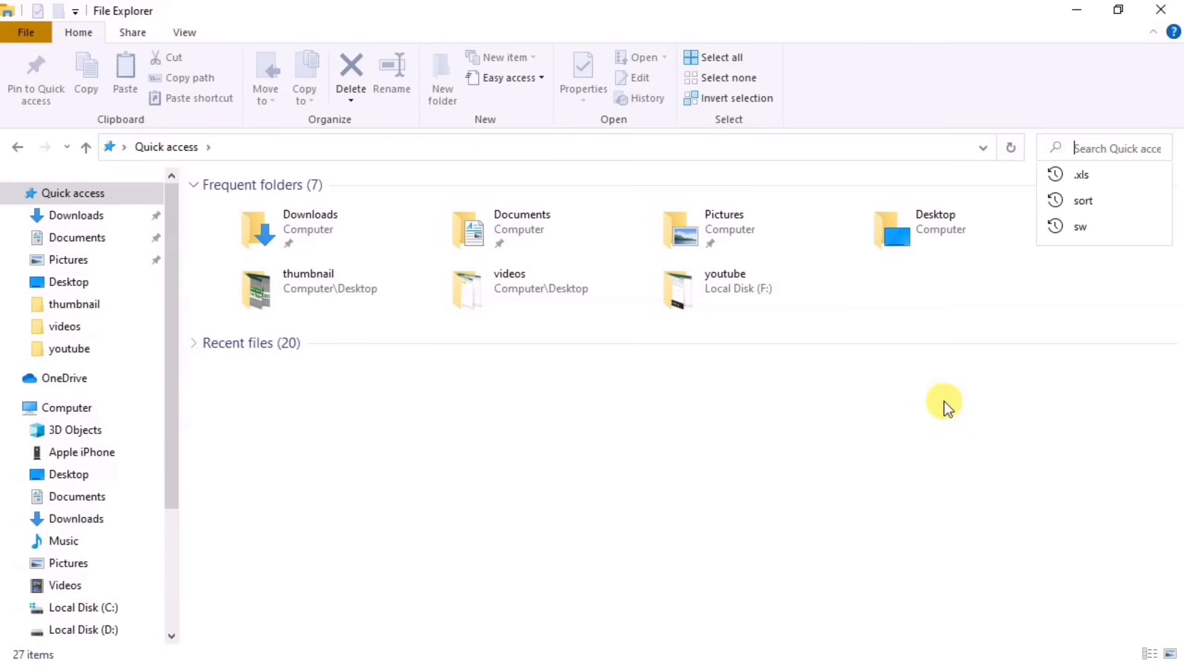
text(.xls)
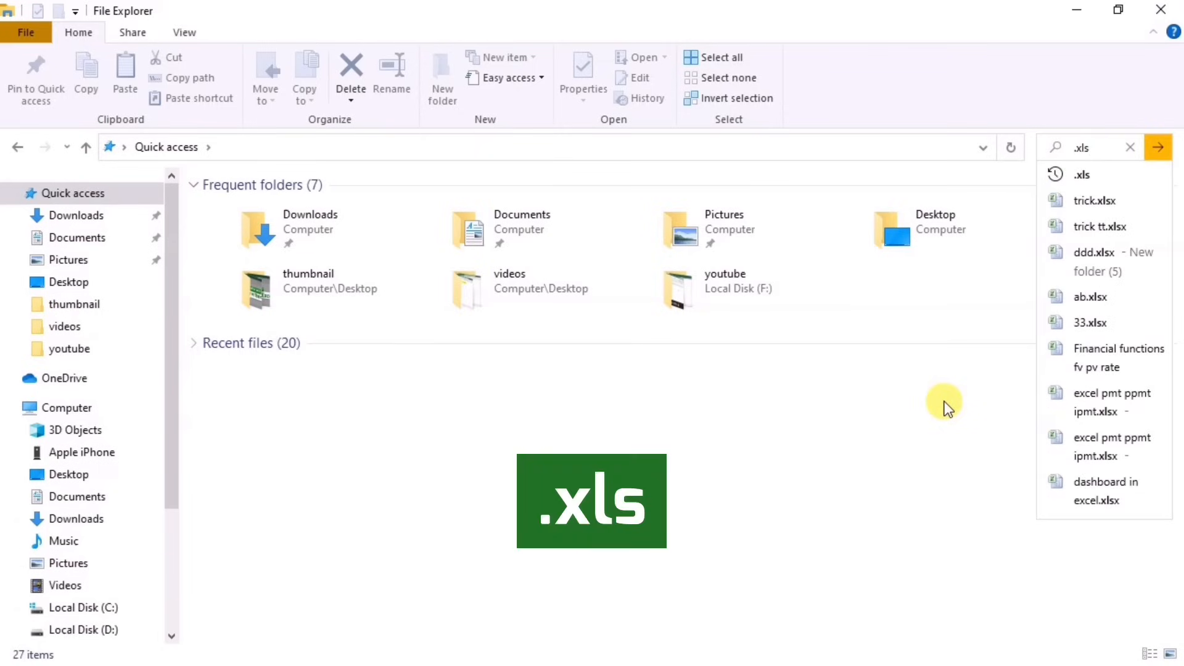
key(Return)
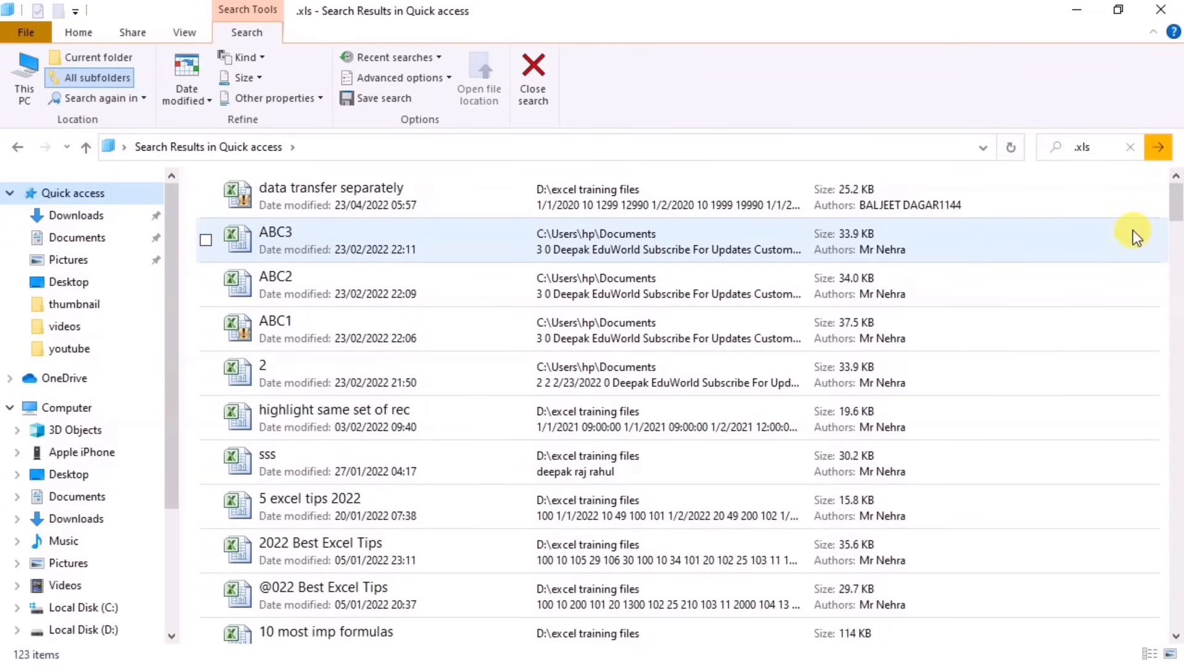
drag(1177, 215, 1175, 291)
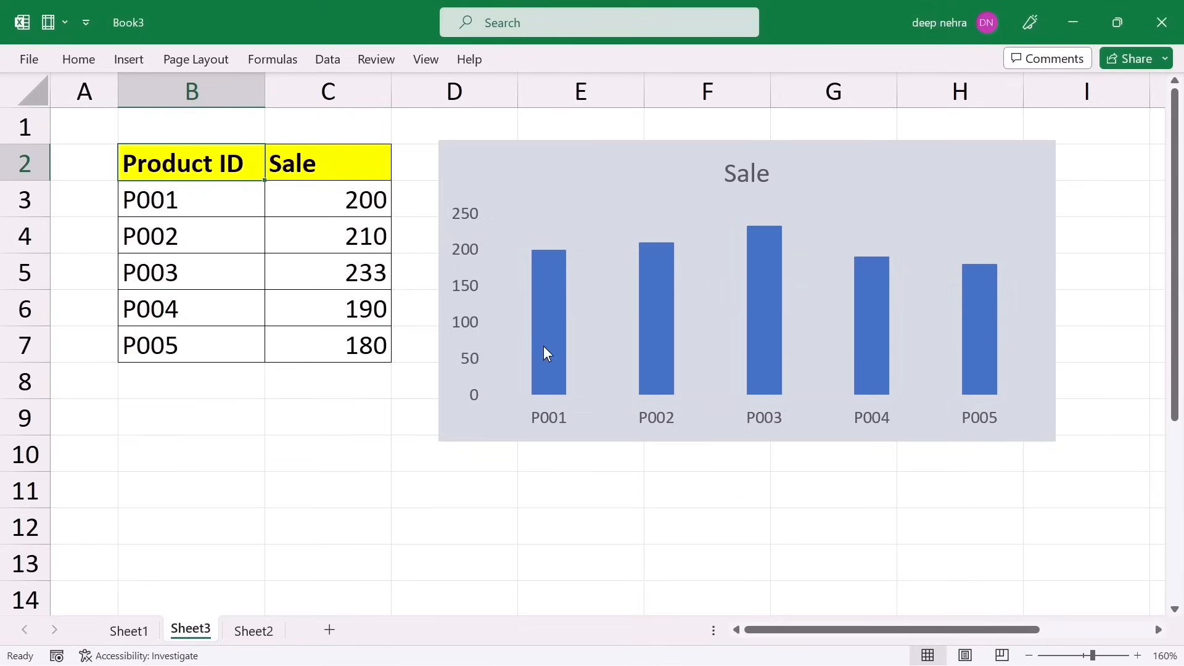
Give the Sale chart's bars a blue outline
click(551, 322)
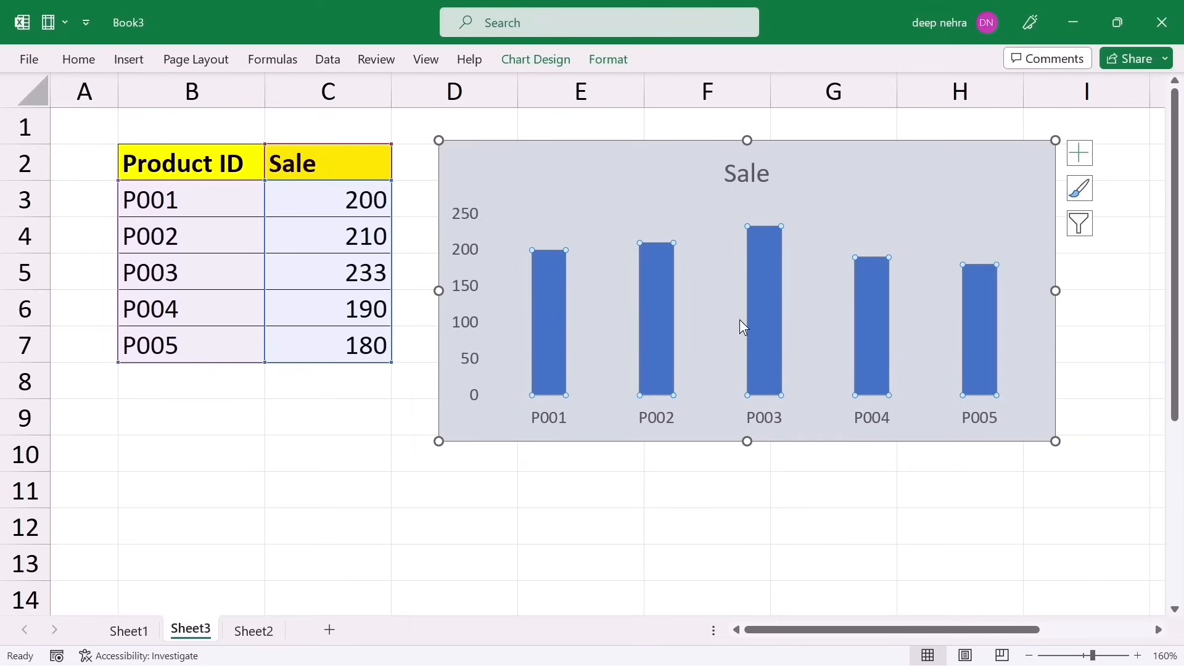
right_click(551, 323)
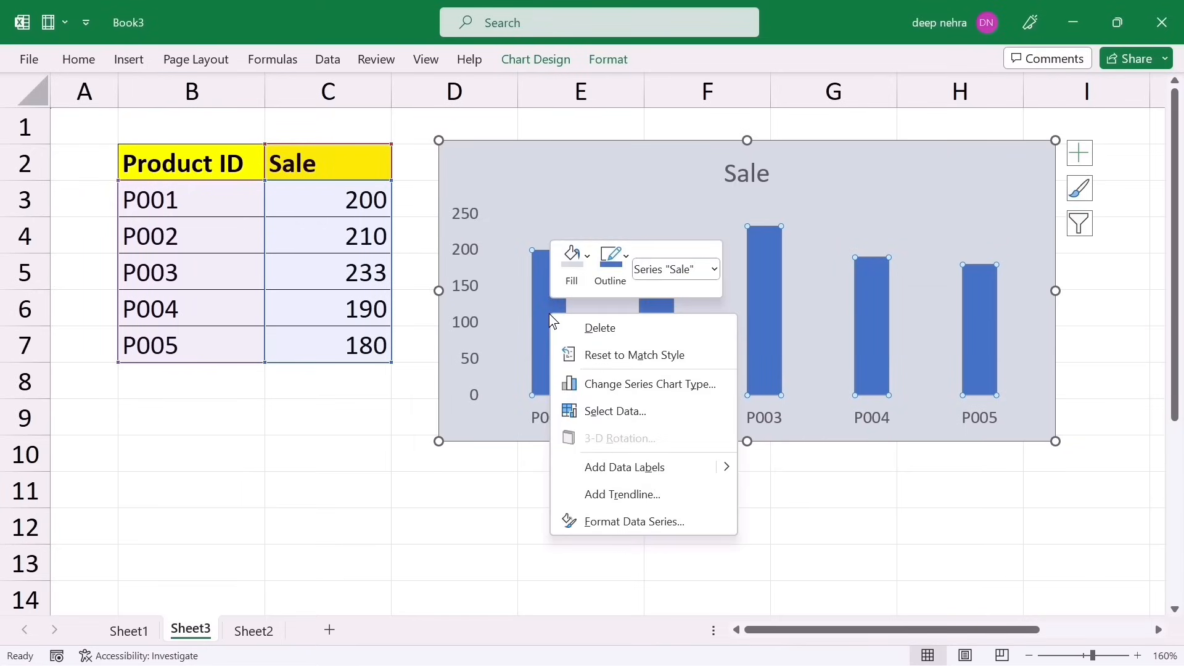
click(626, 259)
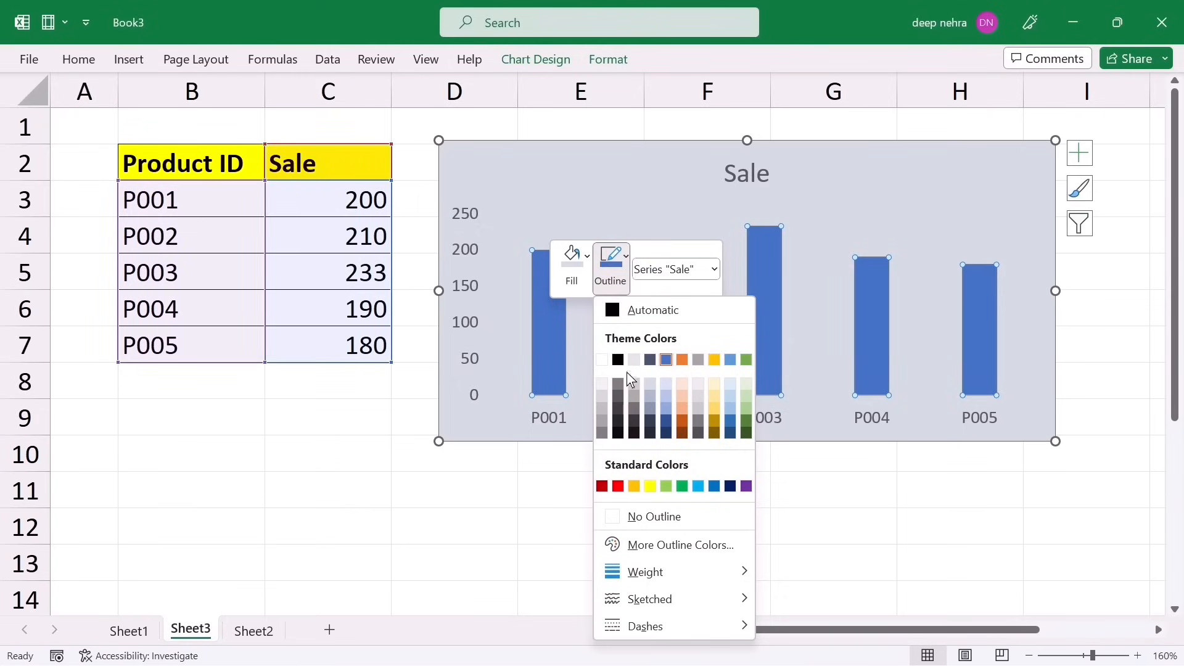
click(666, 361)
Change the bar outlines to a 6 pt Scribble sketched line, then deselect the chart
click(626, 260)
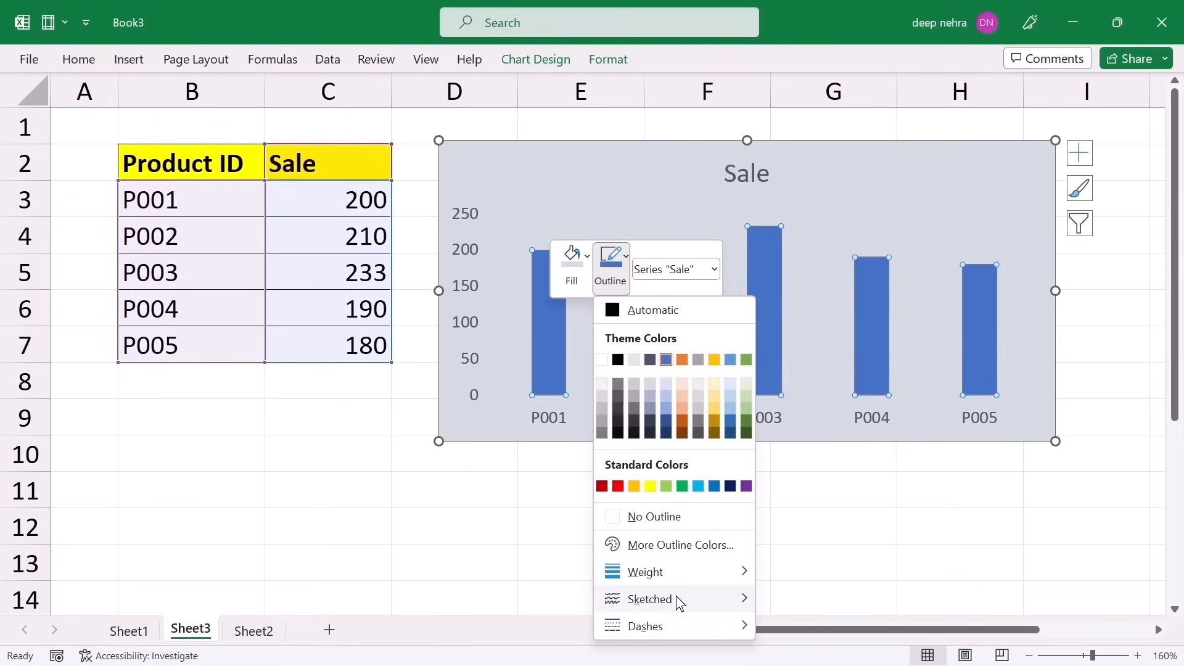
mouse_move(676, 600)
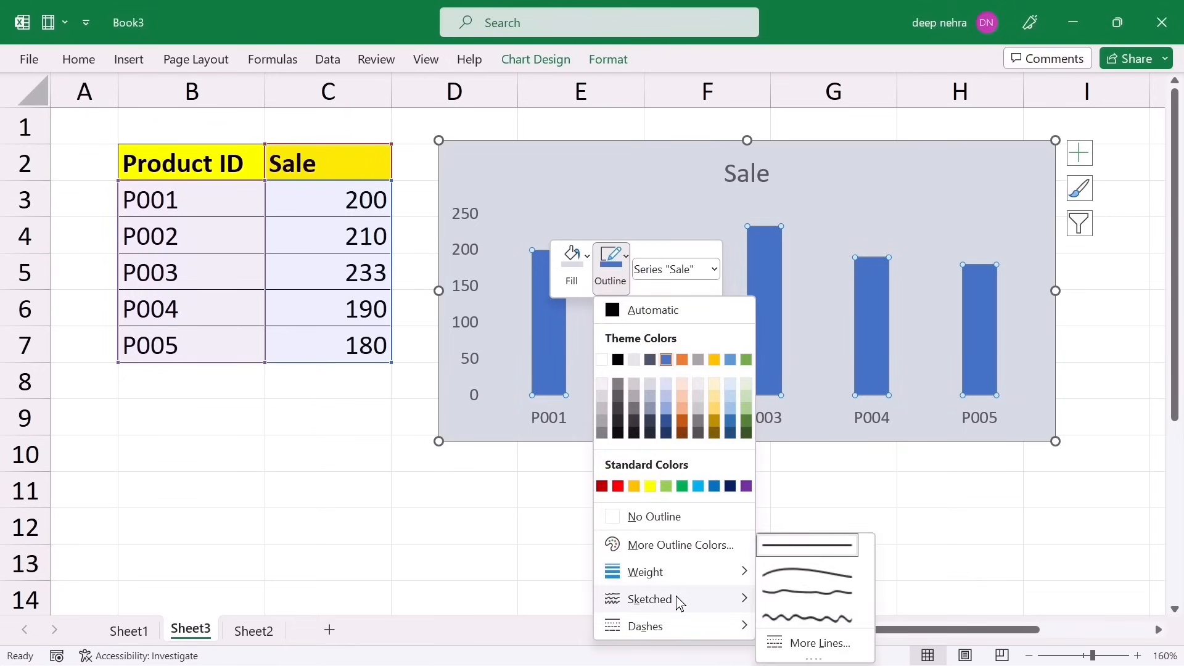
click(775, 613)
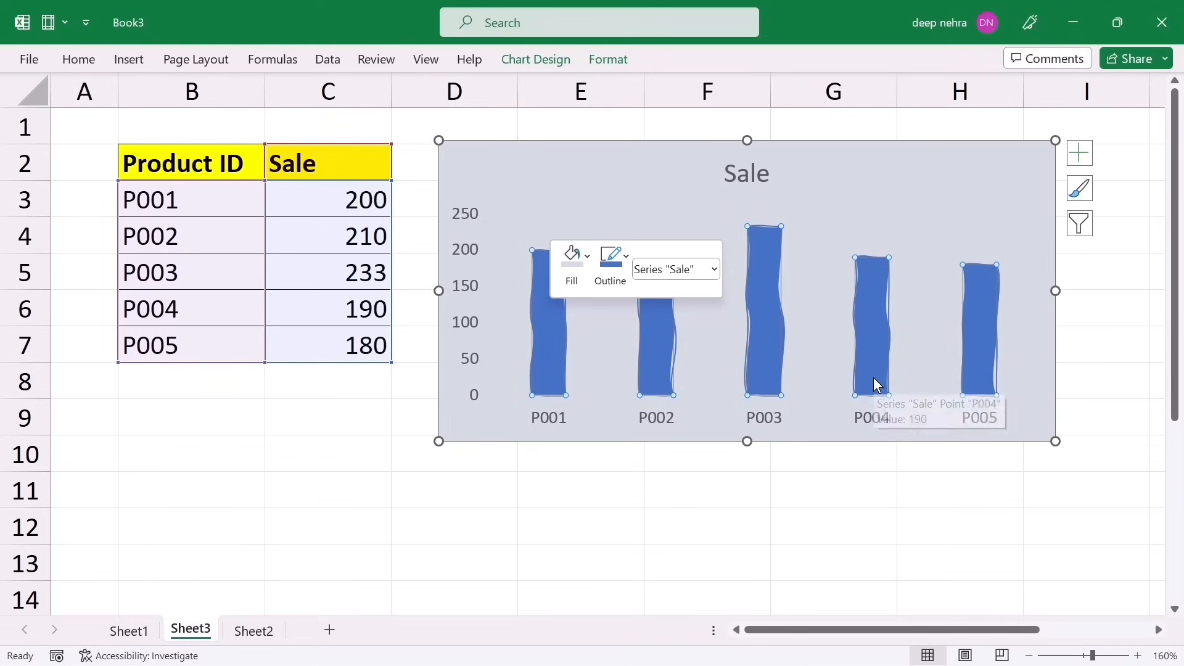
click(622, 262)
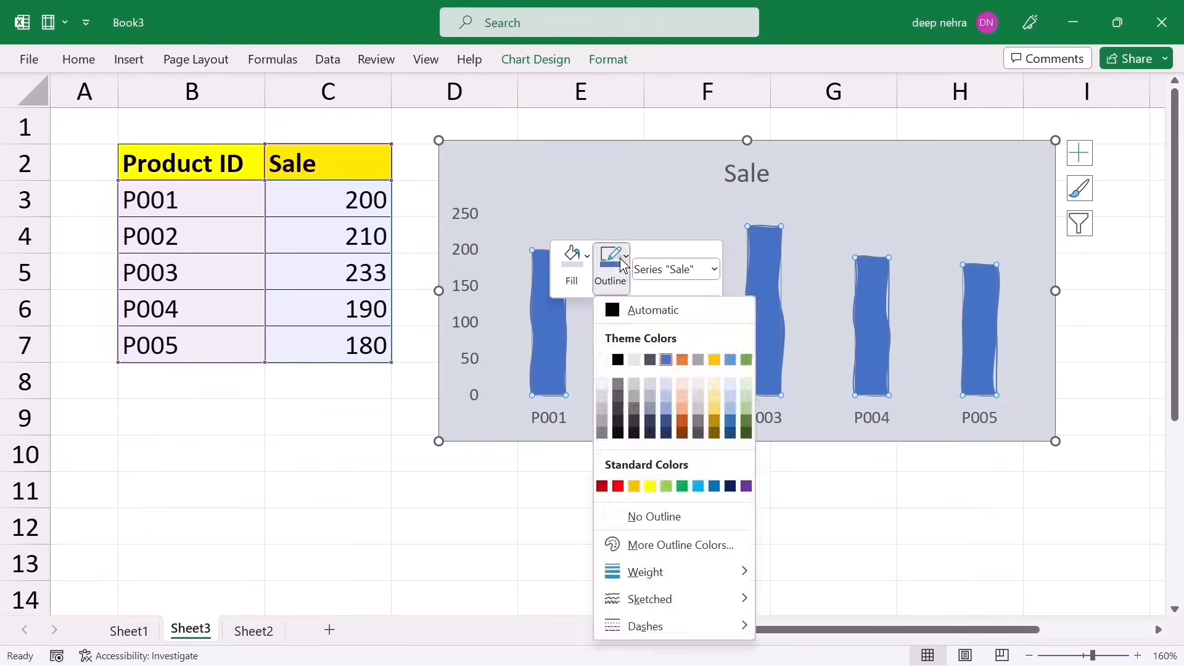
mouse_move(671, 575)
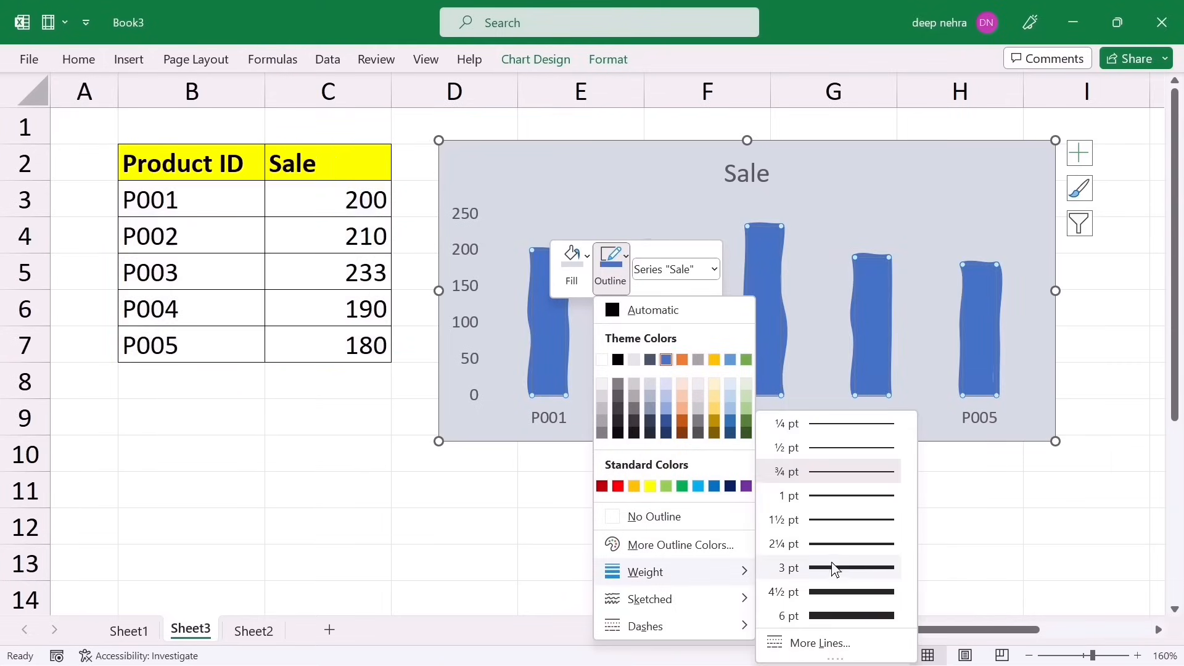
click(840, 613)
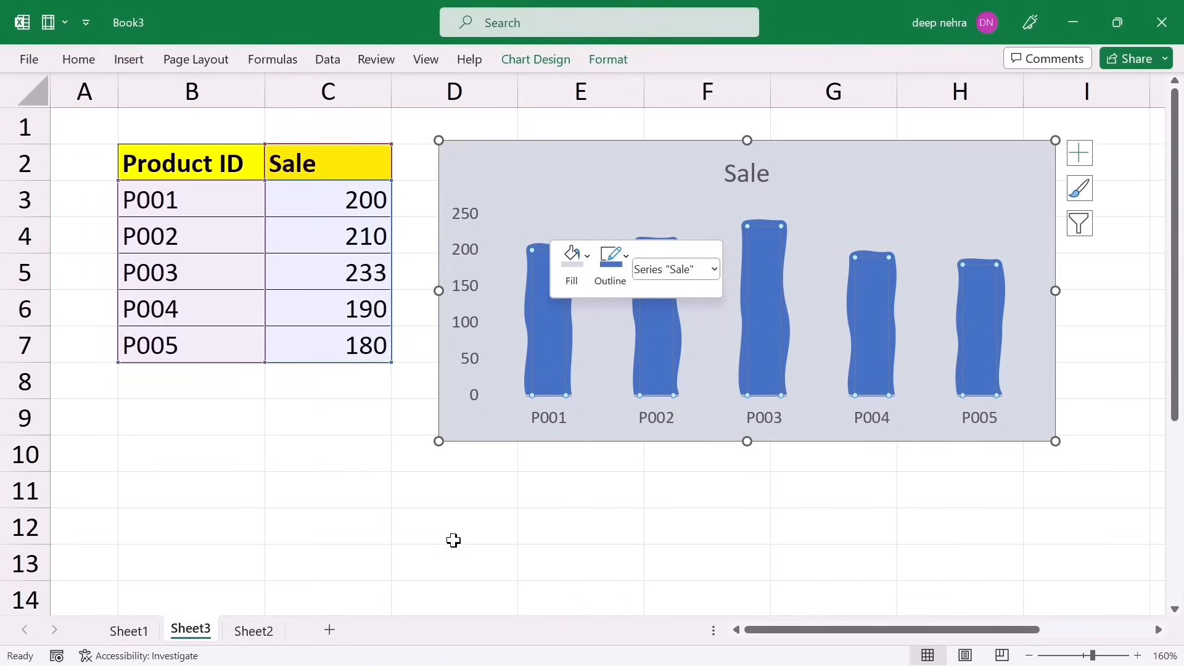
click(280, 476)
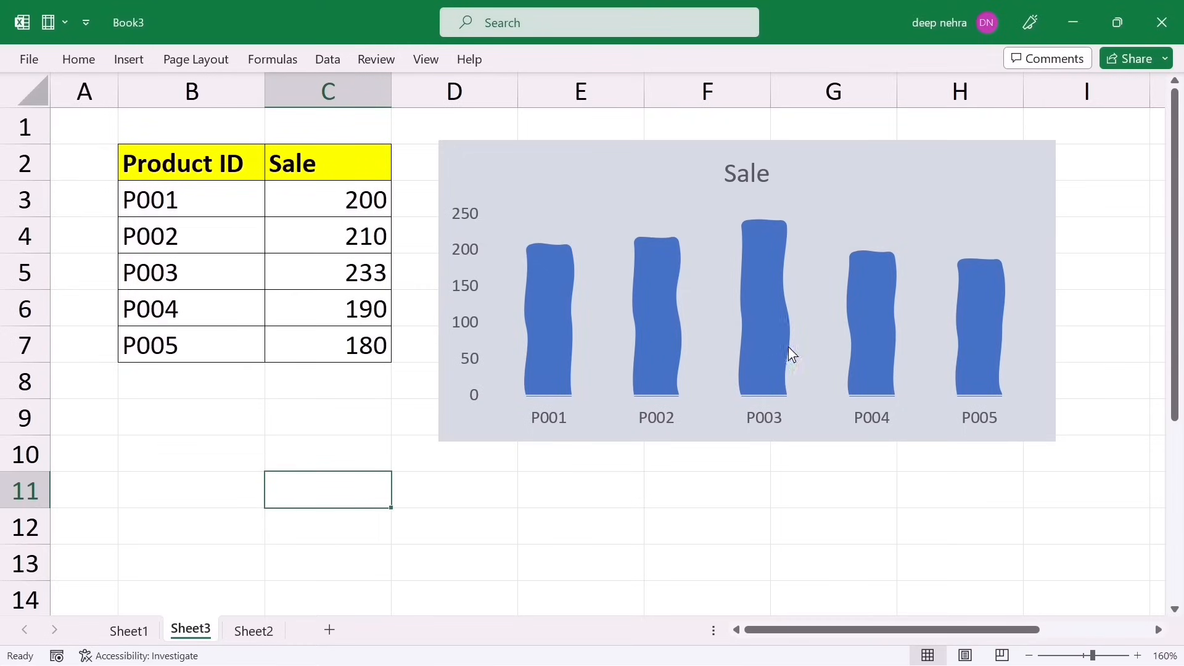
mouse_move(553, 340)
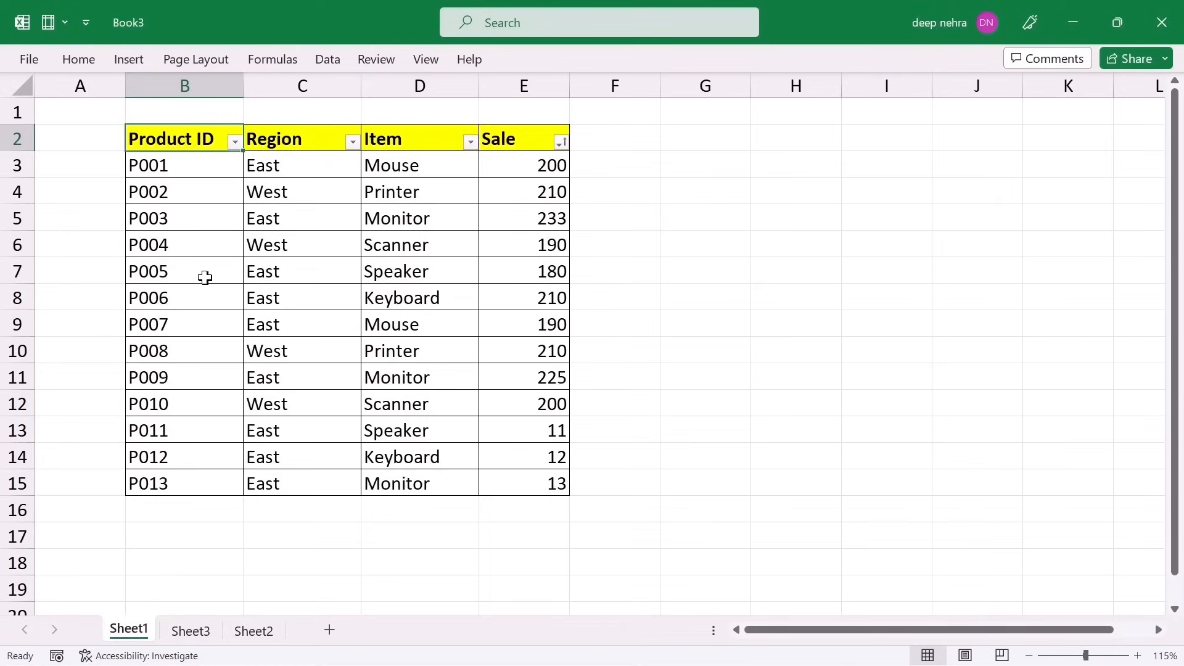
Select parts of the product table, including rows P005–P013 and the whole table with Ctrl+A
click(167, 267)
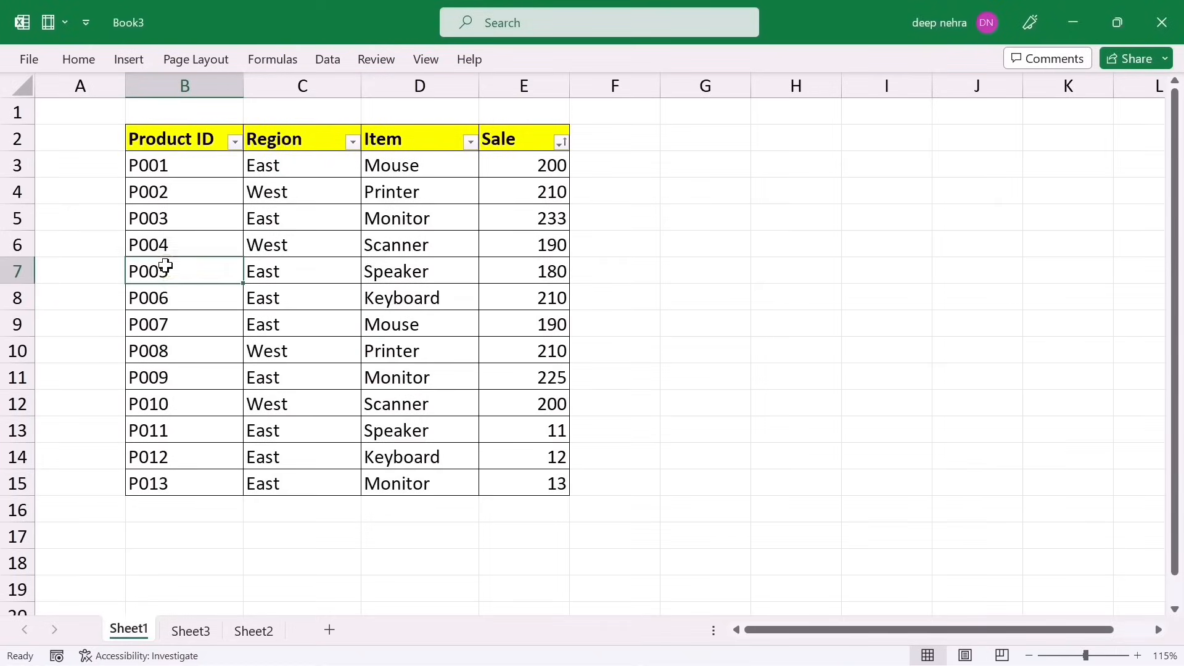
shift+click(535, 484)
click(174, 291)
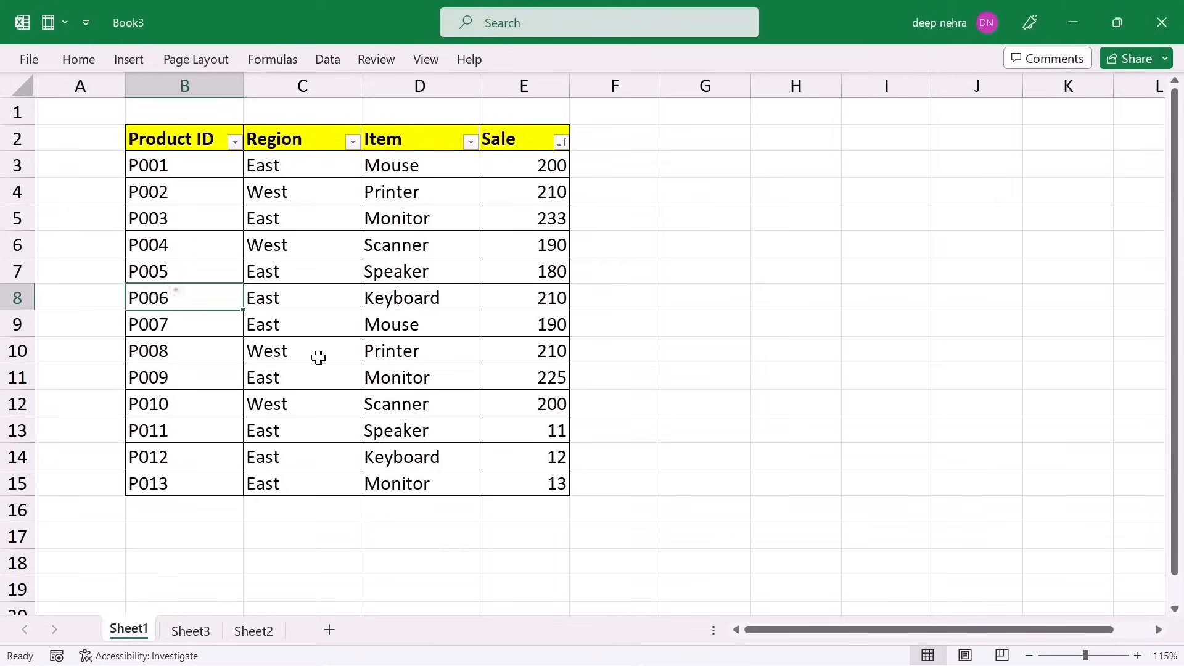
click(512, 473)
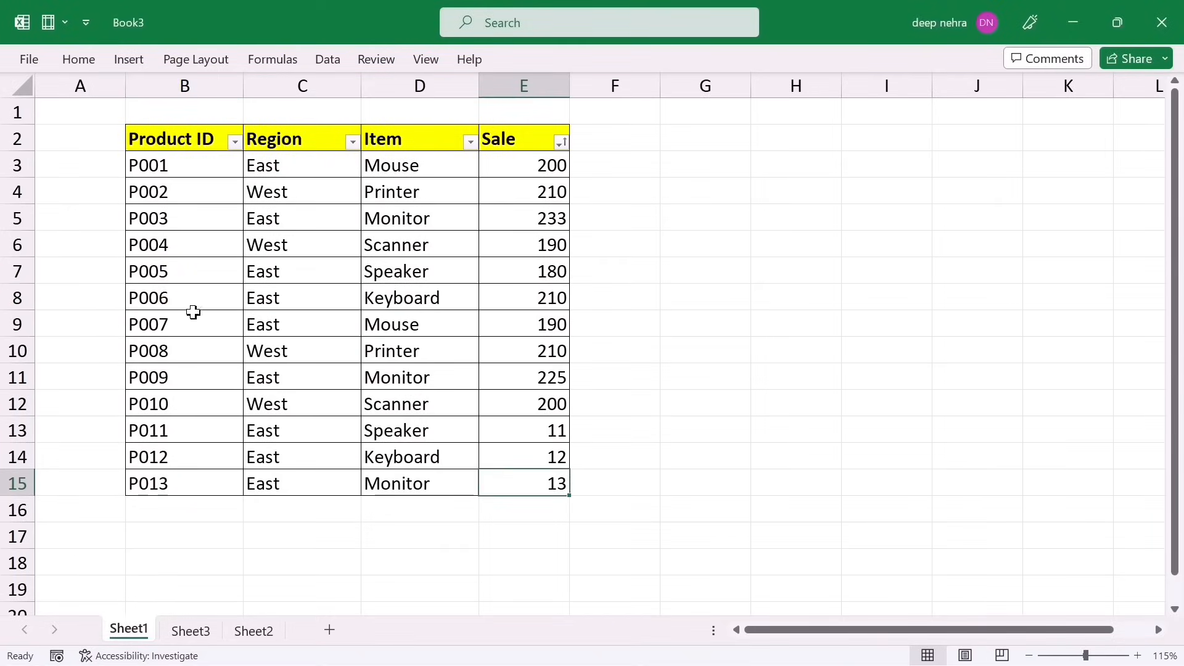
drag(171, 277, 501, 474)
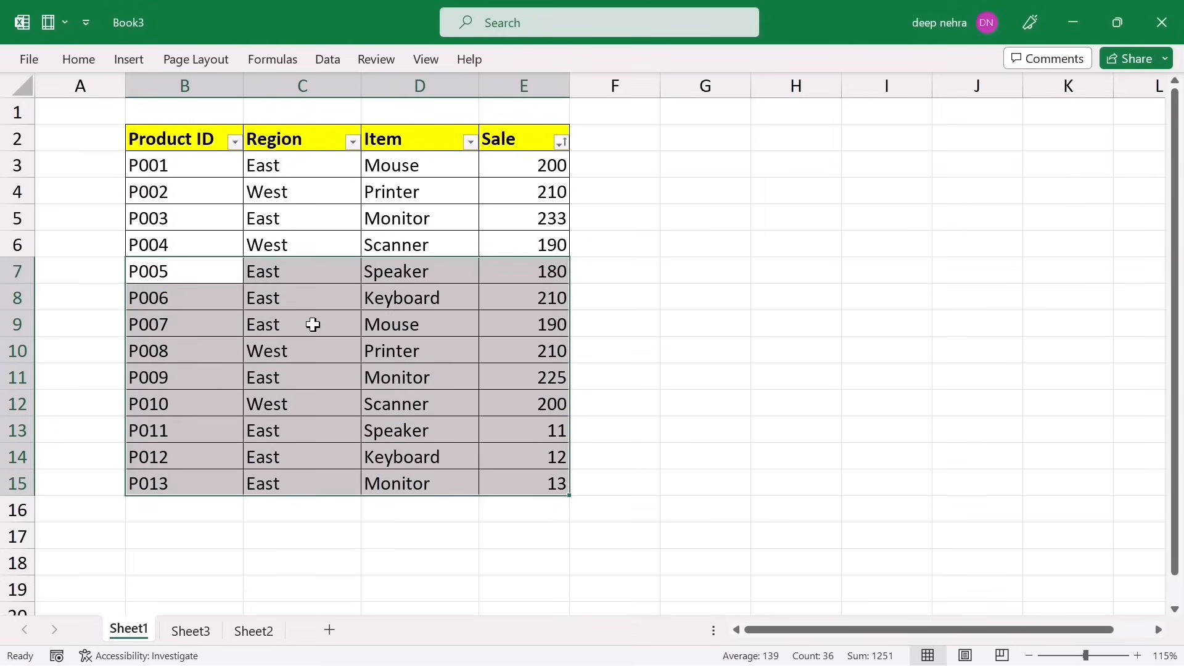
click(338, 323)
key(ctrl+a)
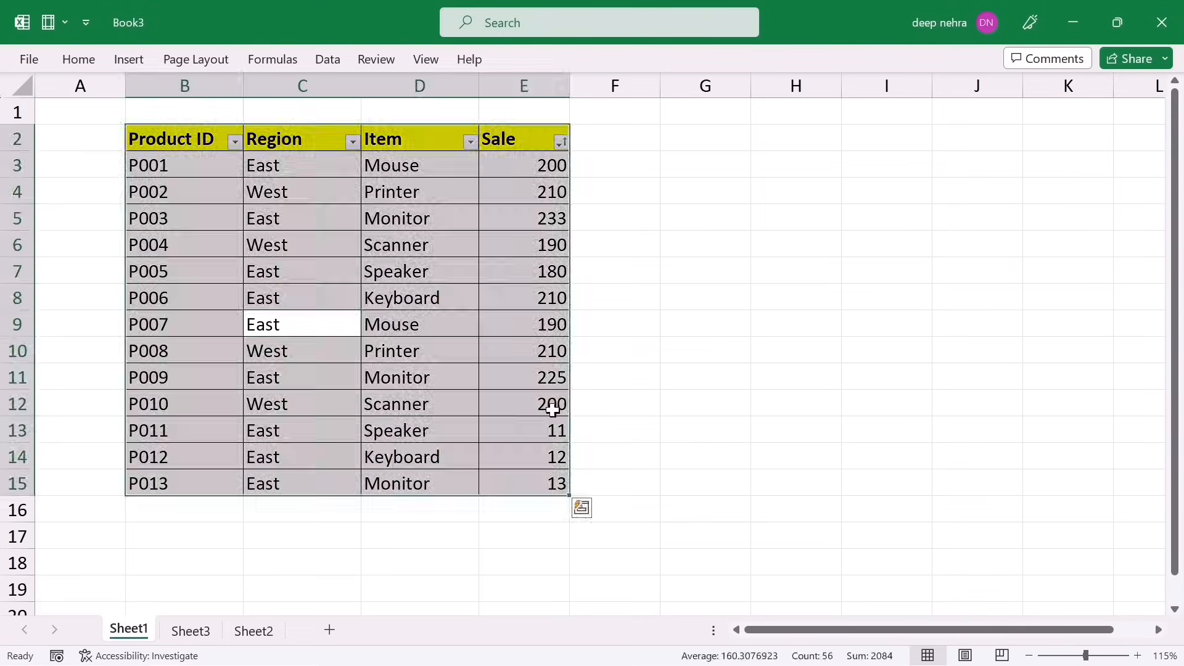
click(416, 312)
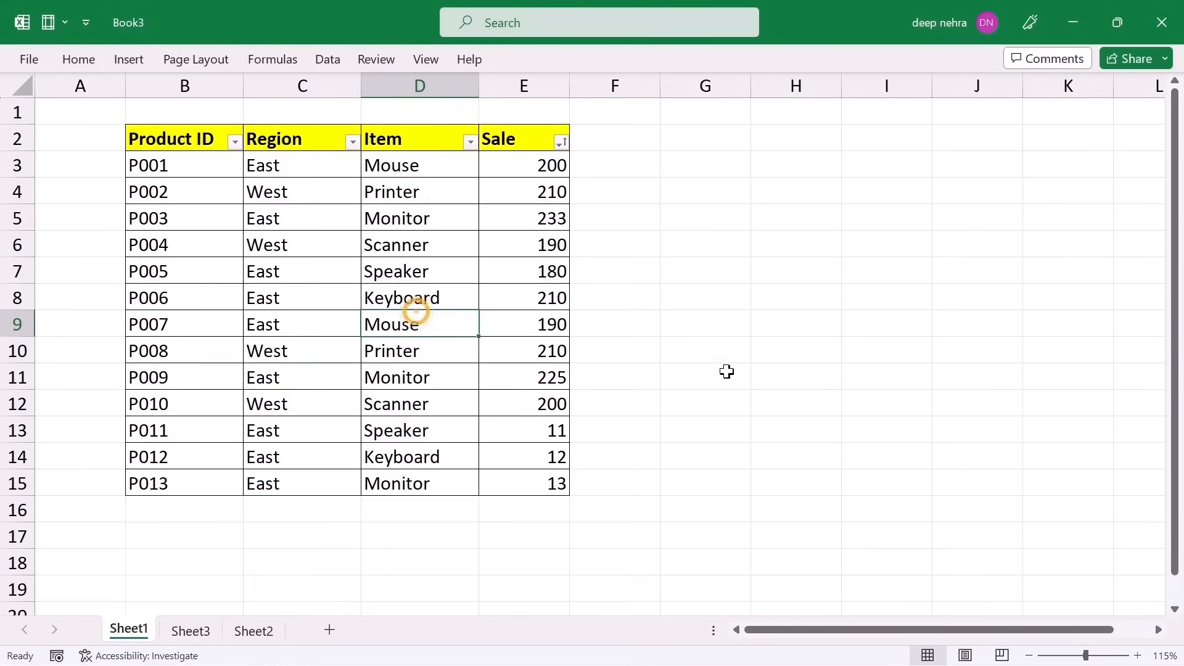
Select the empty range G4:J13, then B7:E14, to compare status bar readings
click(678, 195)
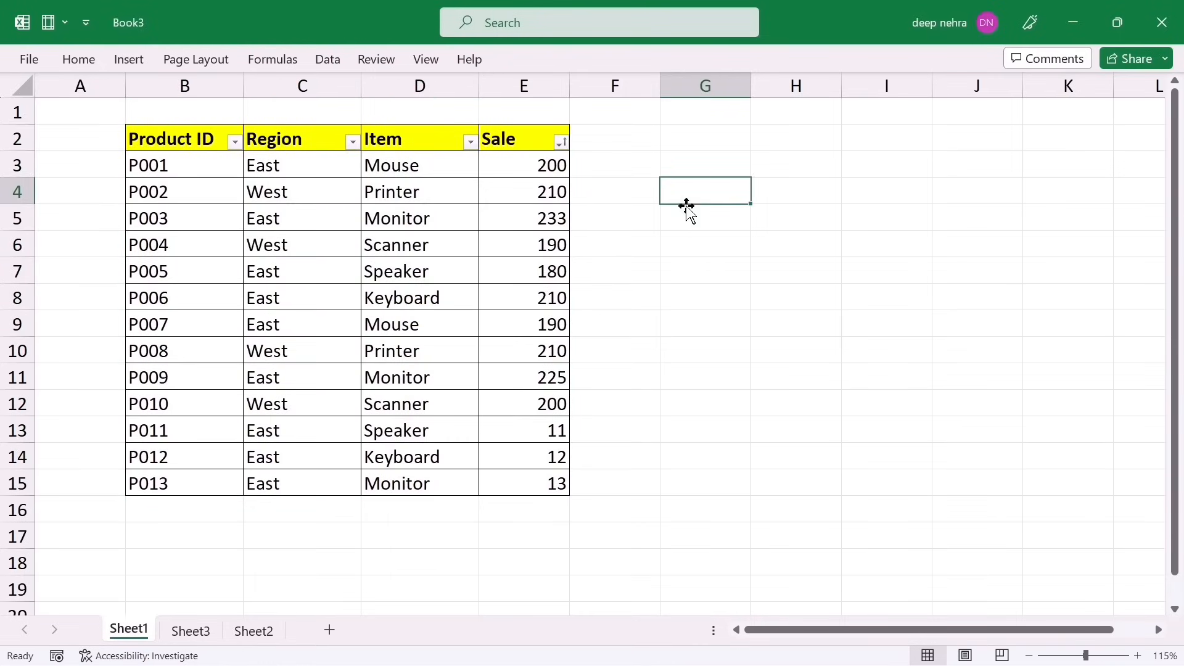
drag(689, 193, 920, 419)
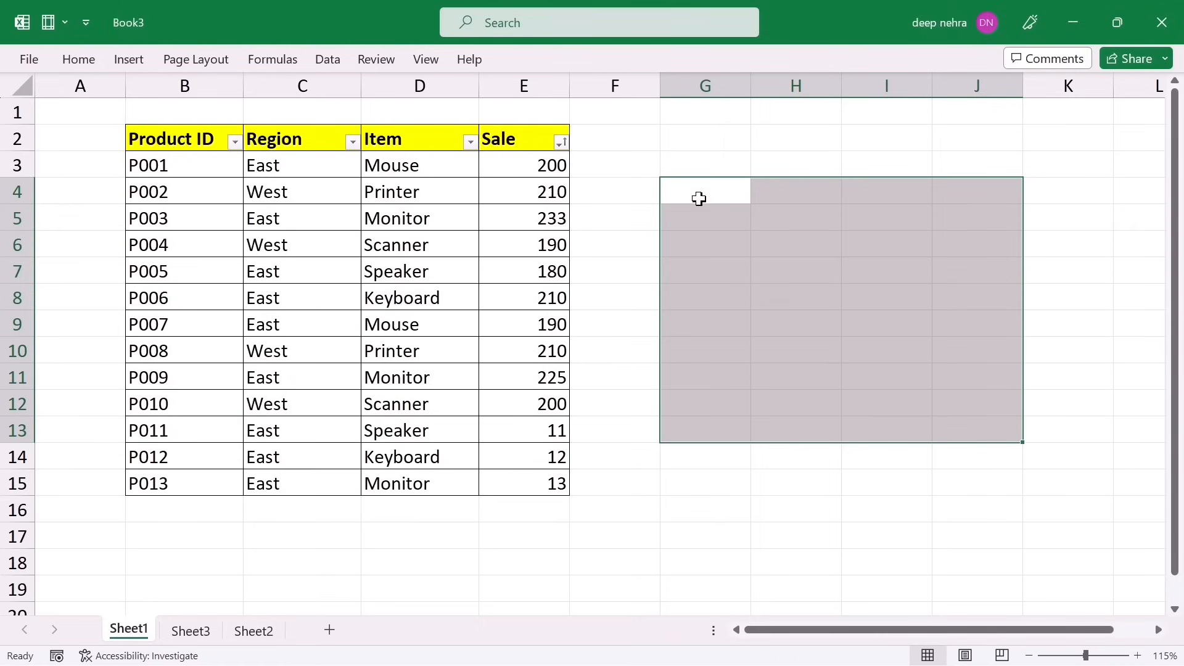
click(698, 191)
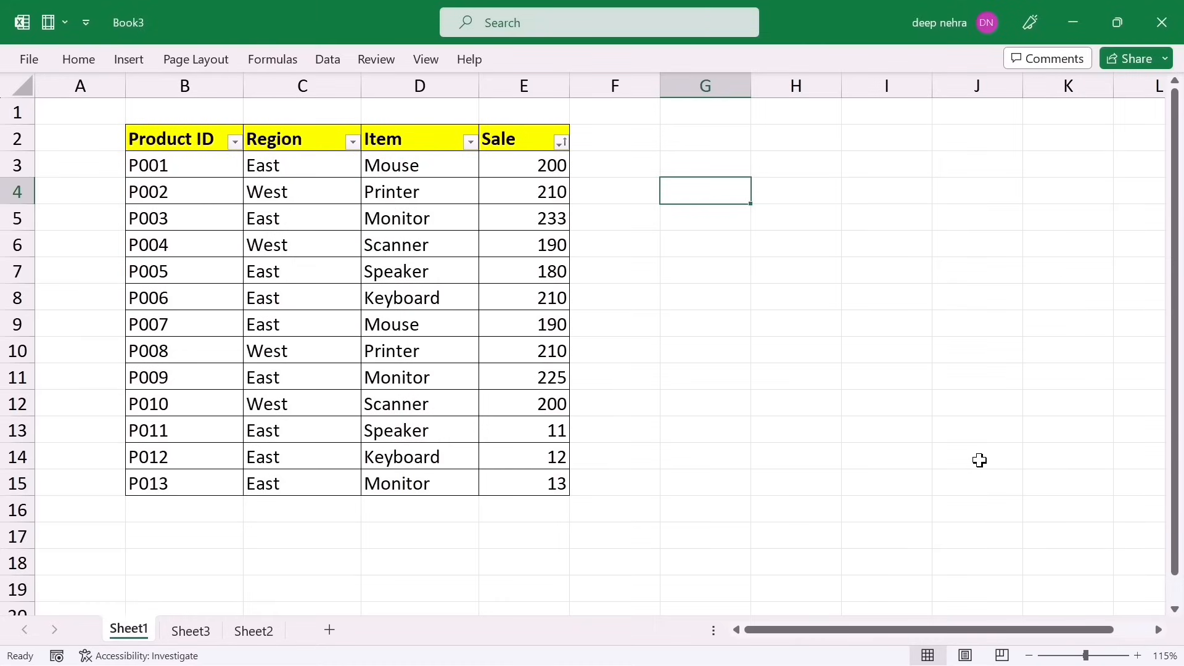
shift+click(980, 460)
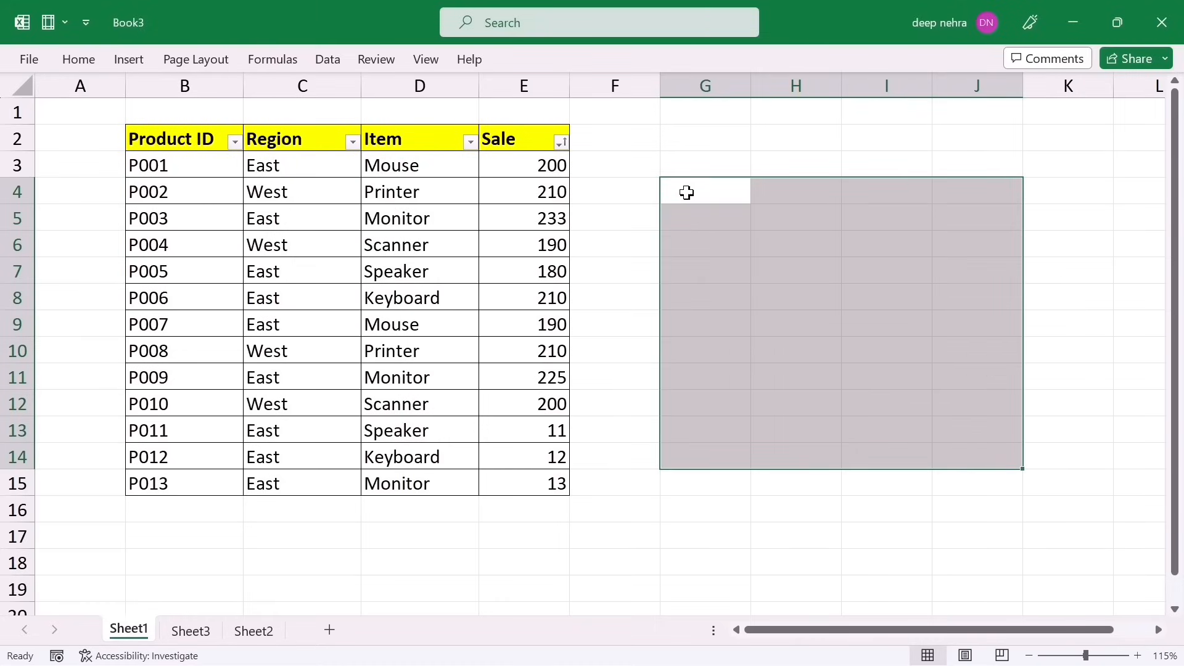
click(172, 269)
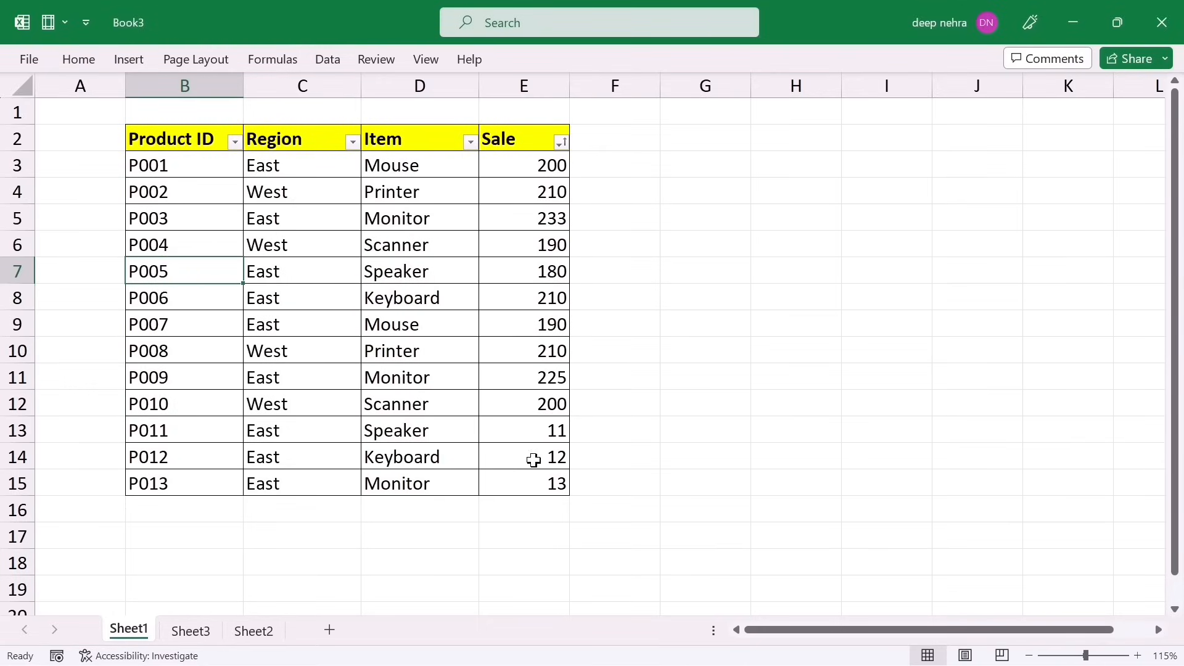
shift+click(509, 454)
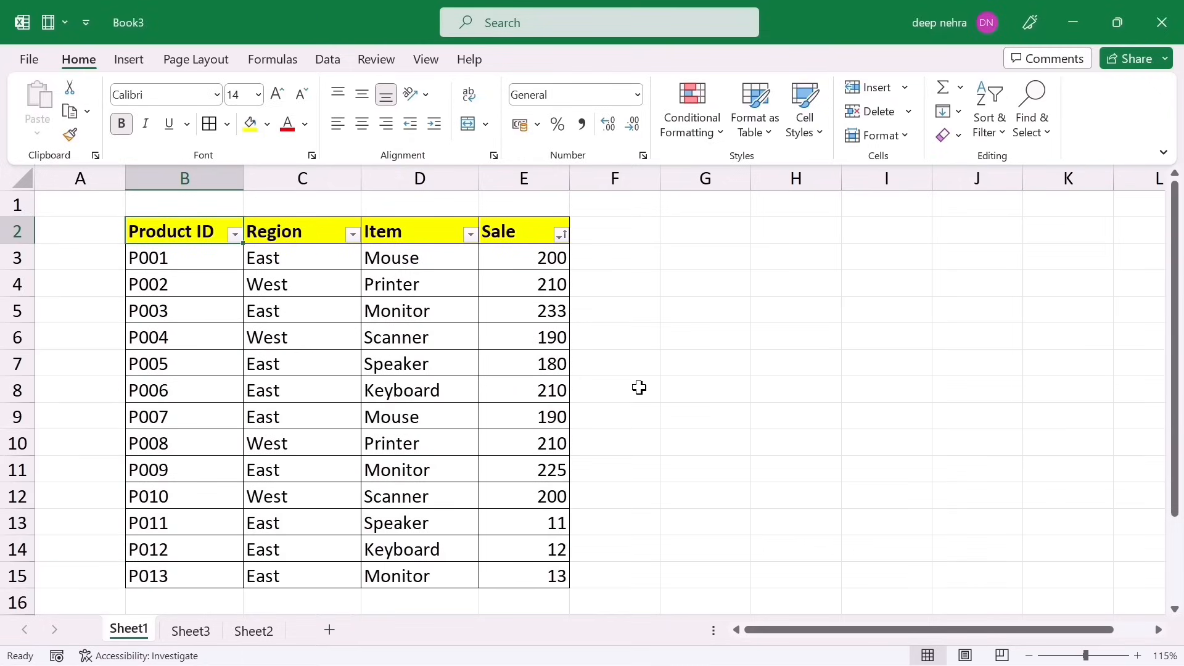
Open Review > Workbook Statistics and move the dialog aside
click(376, 60)
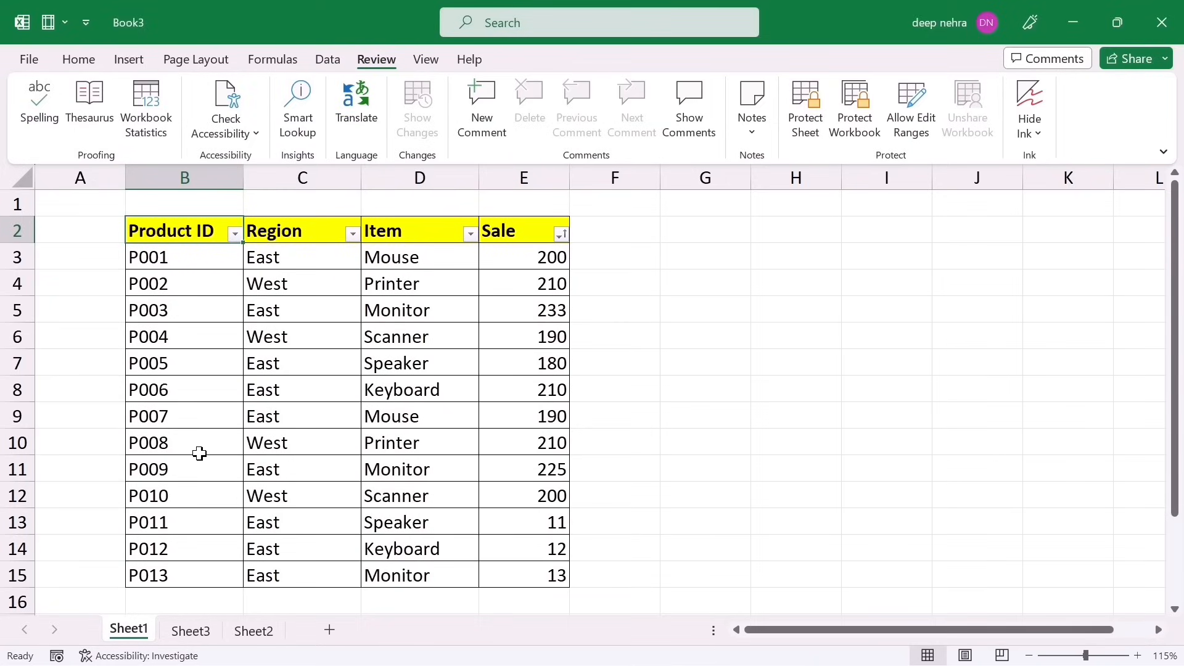
click(146, 102)
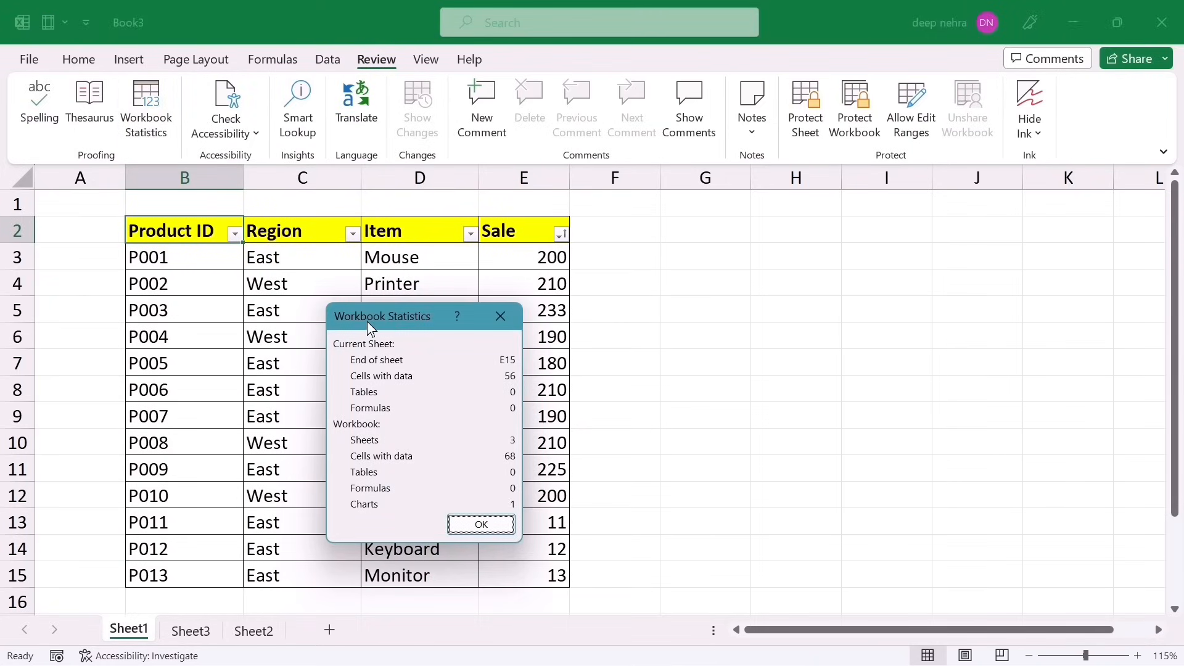
drag(368, 322, 635, 238)
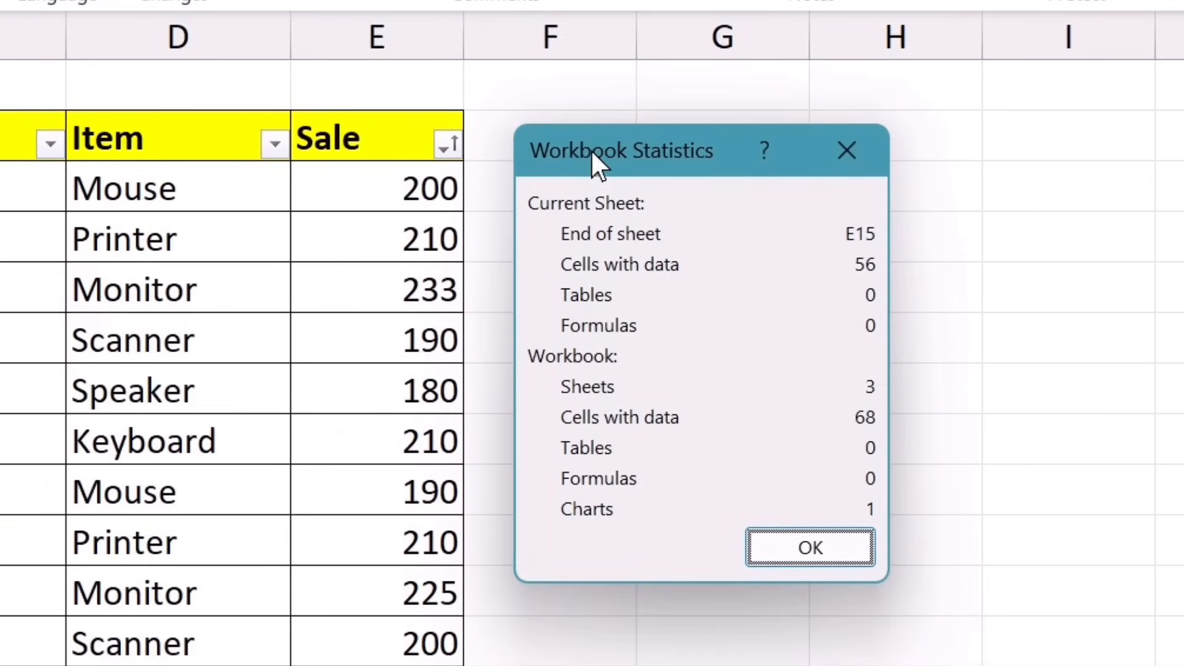
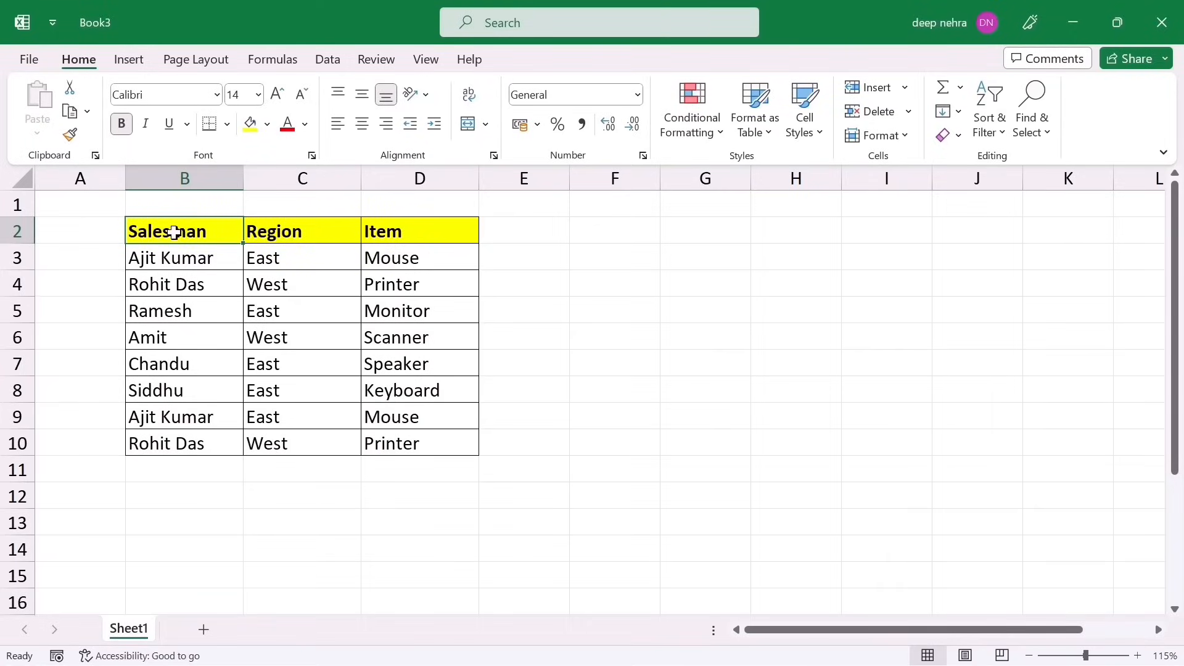
Copy the Salesman table B2:D10 and paste it as a picture beside the original at E3
drag(174, 232, 362, 366)
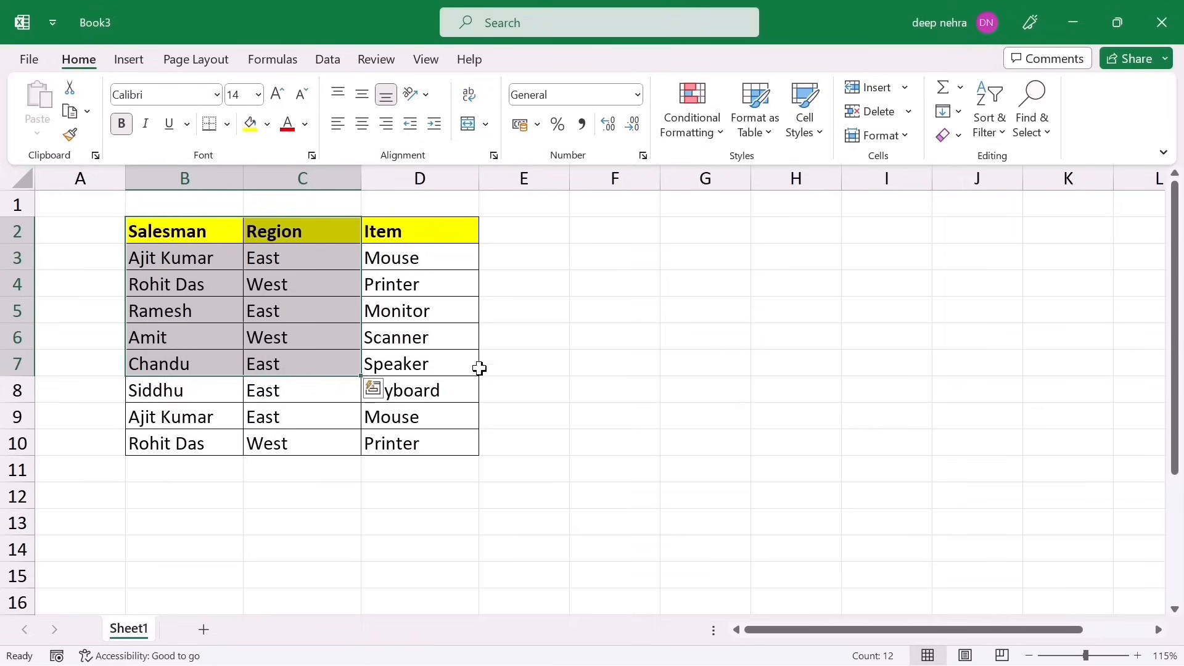
click(549, 387)
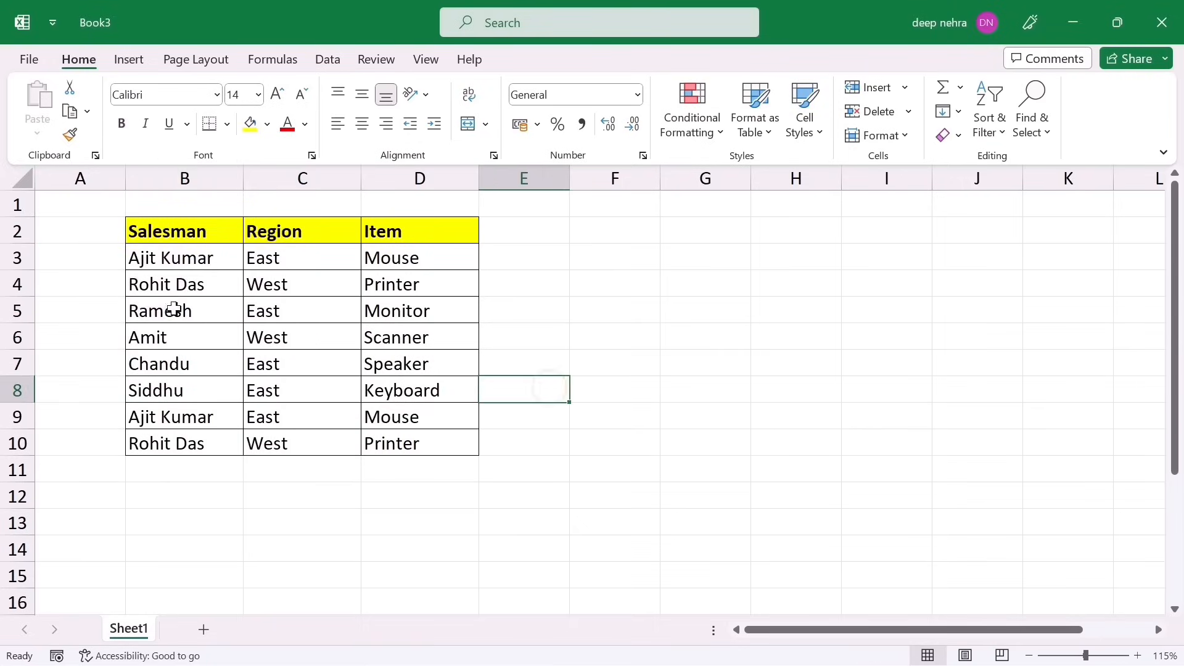
drag(137, 232, 410, 450)
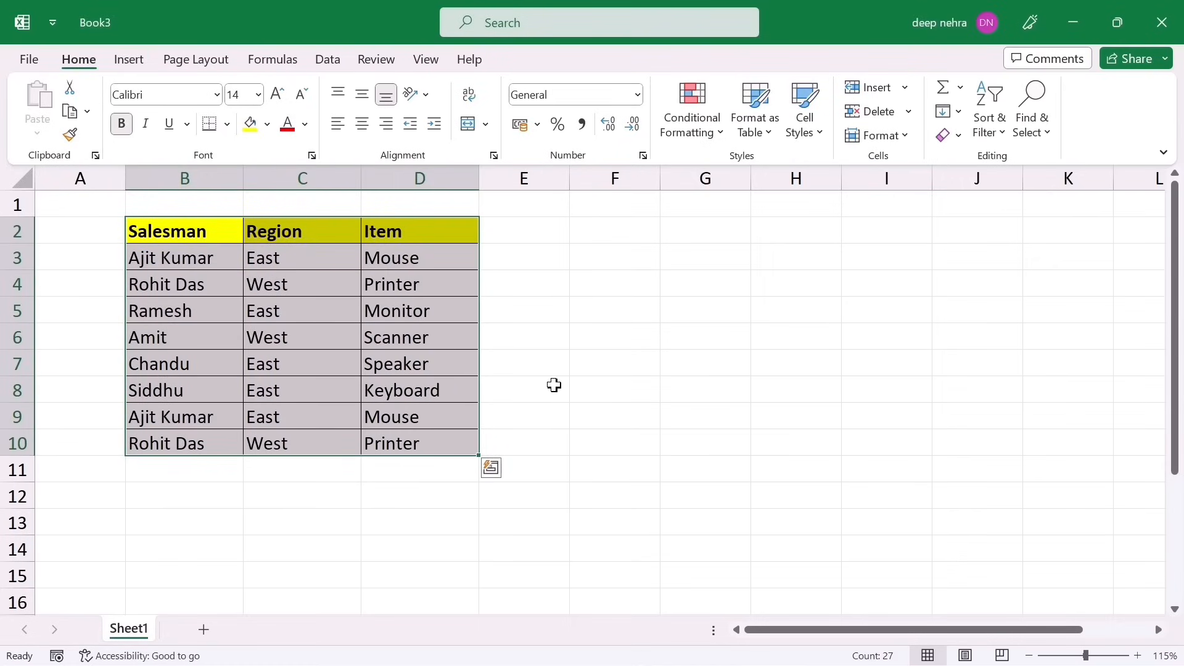
key(ctrl+c)
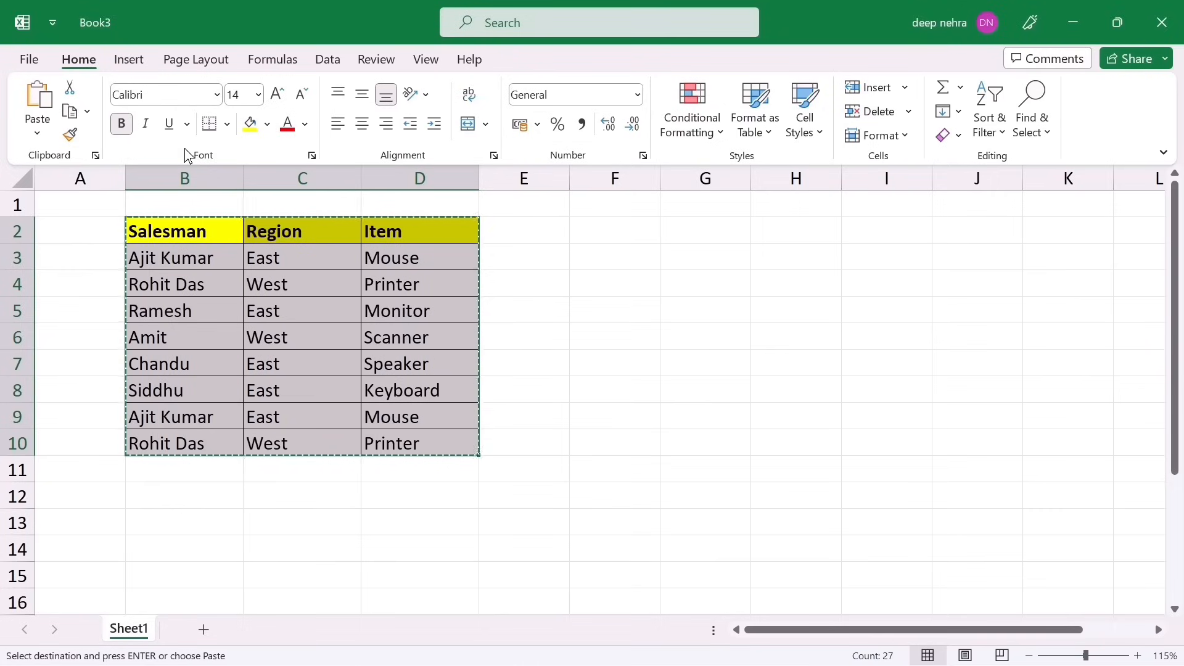
click(37, 132)
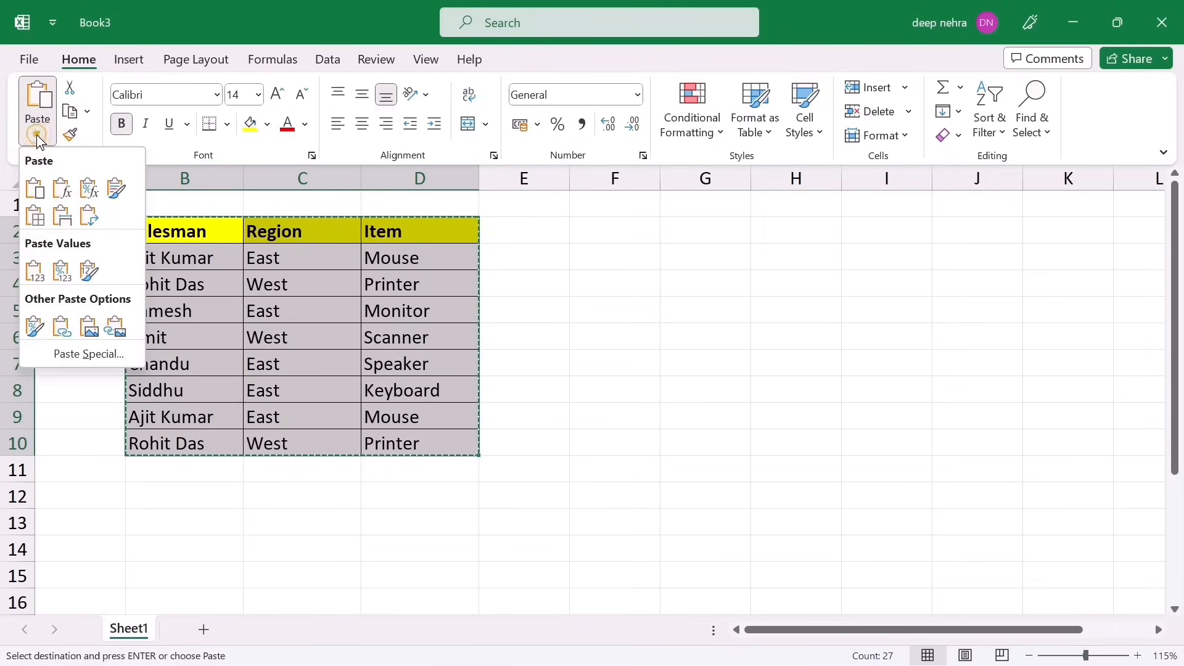
click(88, 330)
click(649, 433)
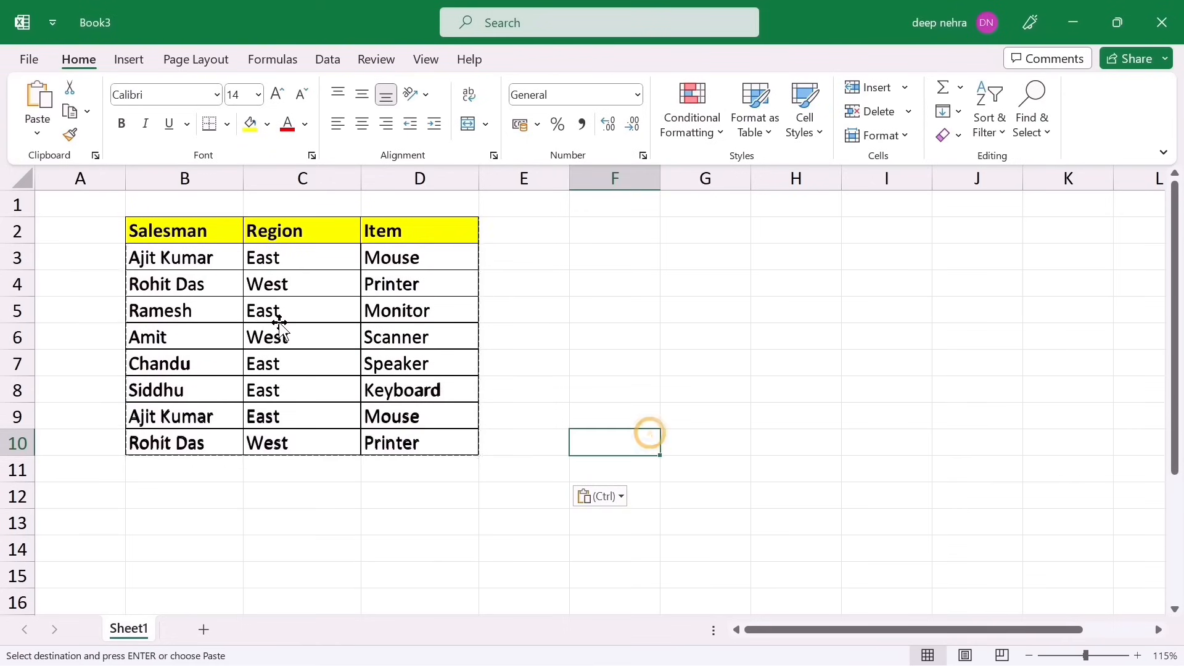
drag(248, 314, 646, 337)
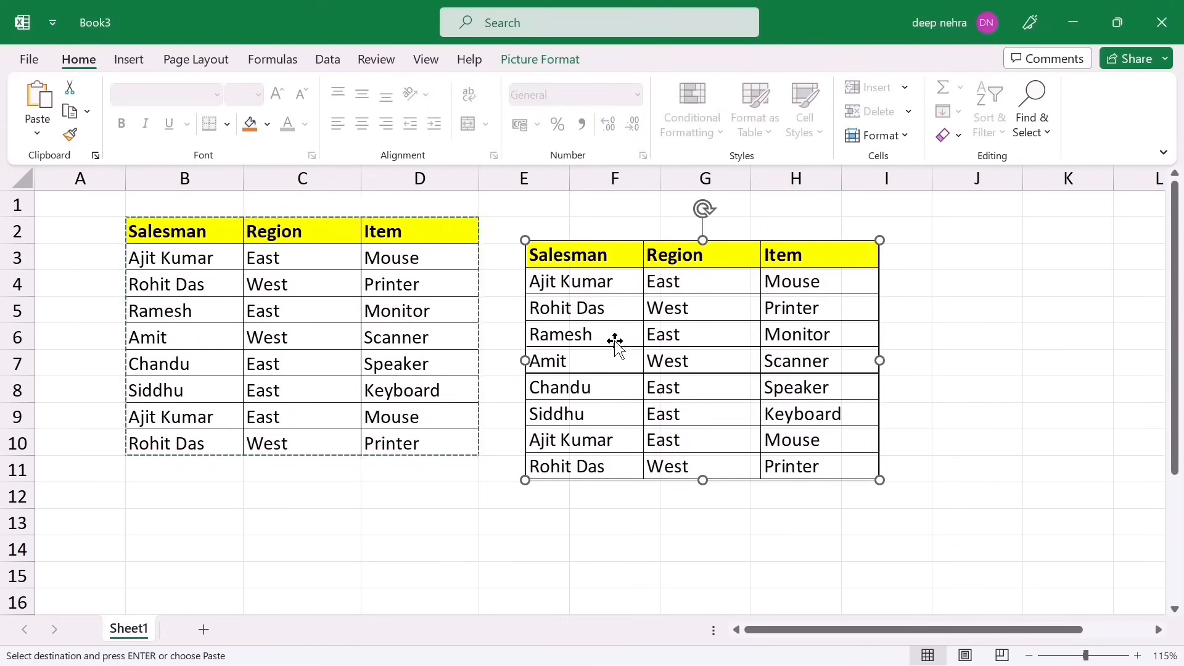
Save the table picture as a JPEG image named Picture4
right_click(641, 311)
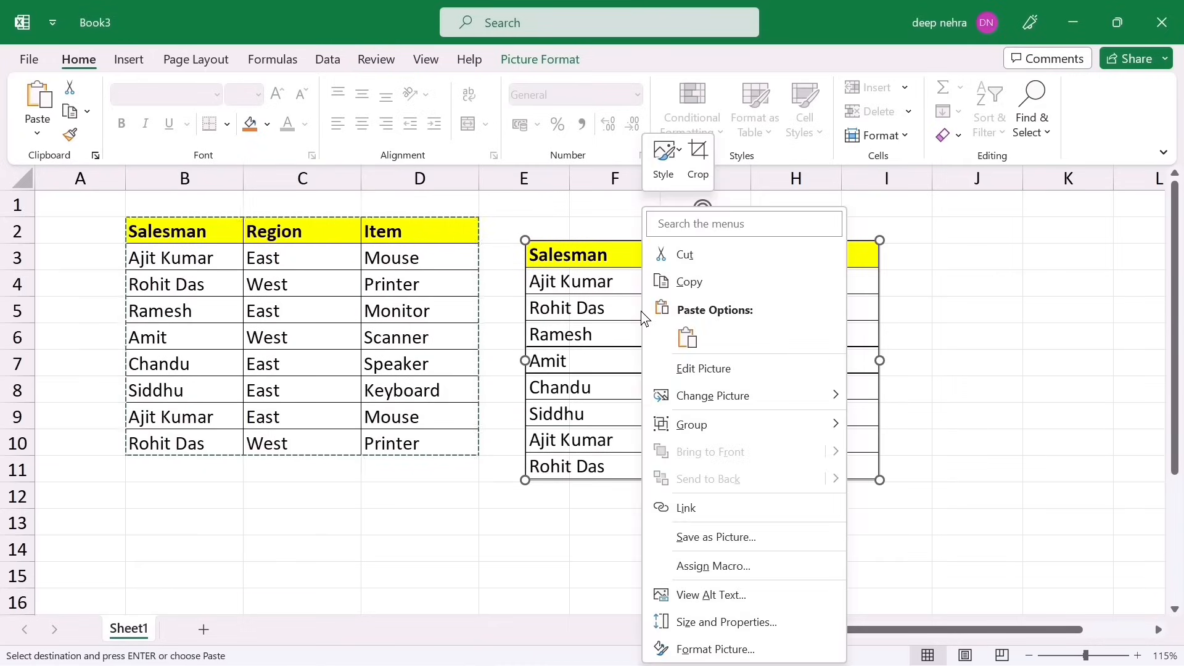
click(687, 539)
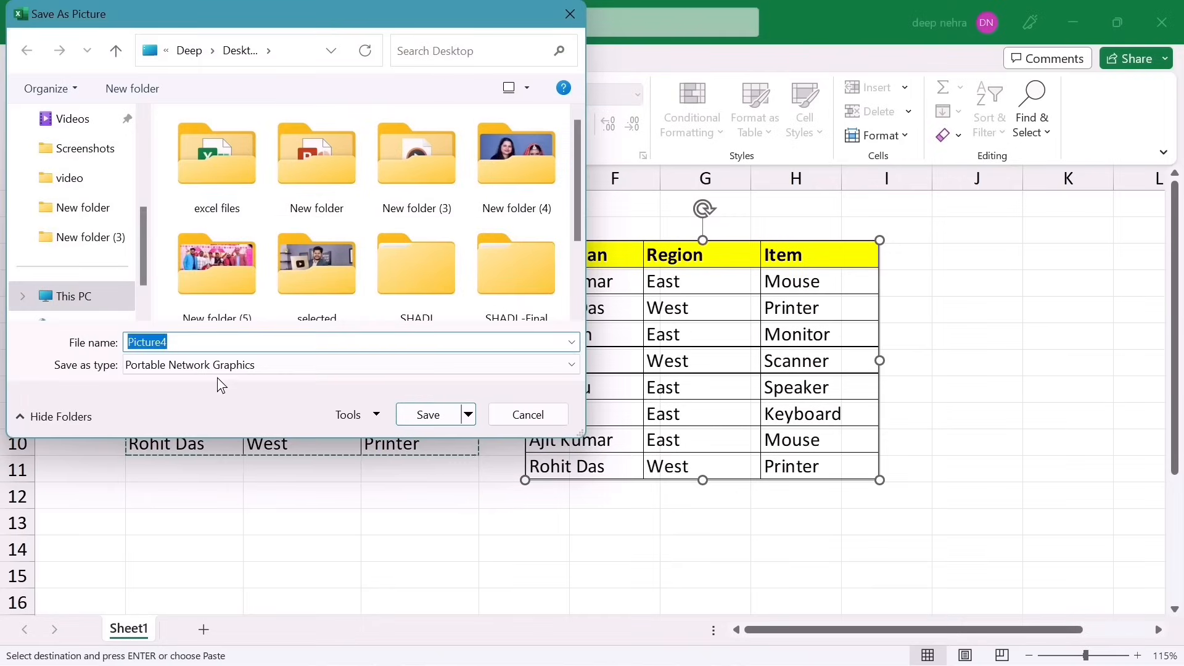
click(193, 370)
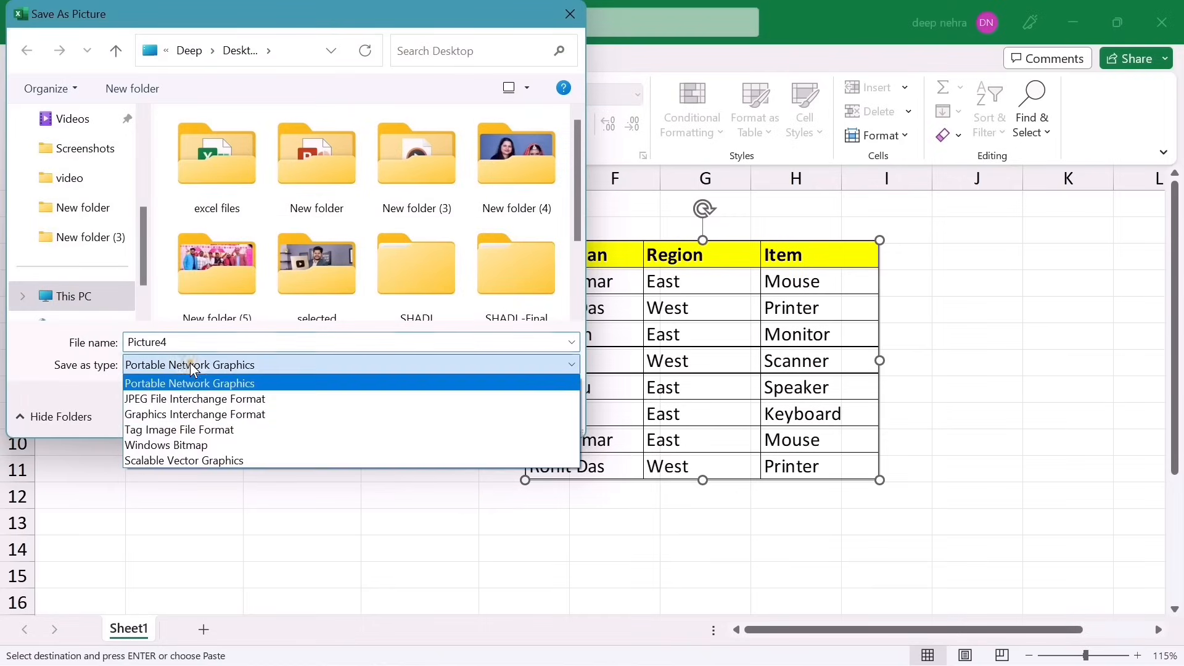
click(159, 405)
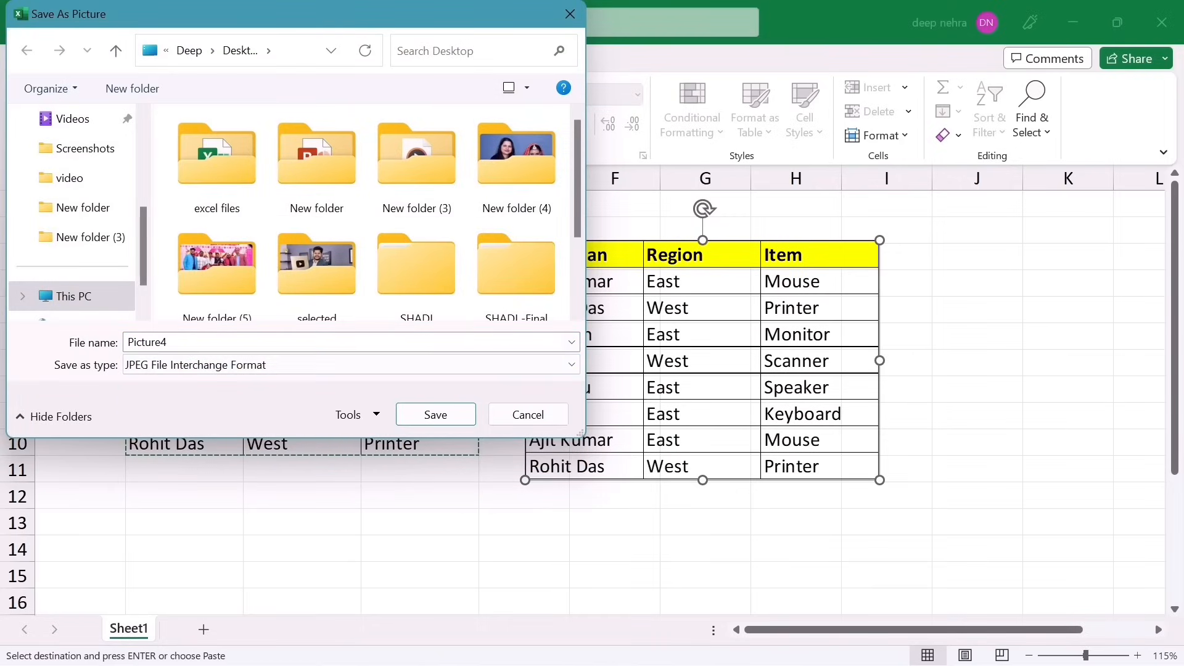
double_click(184, 343)
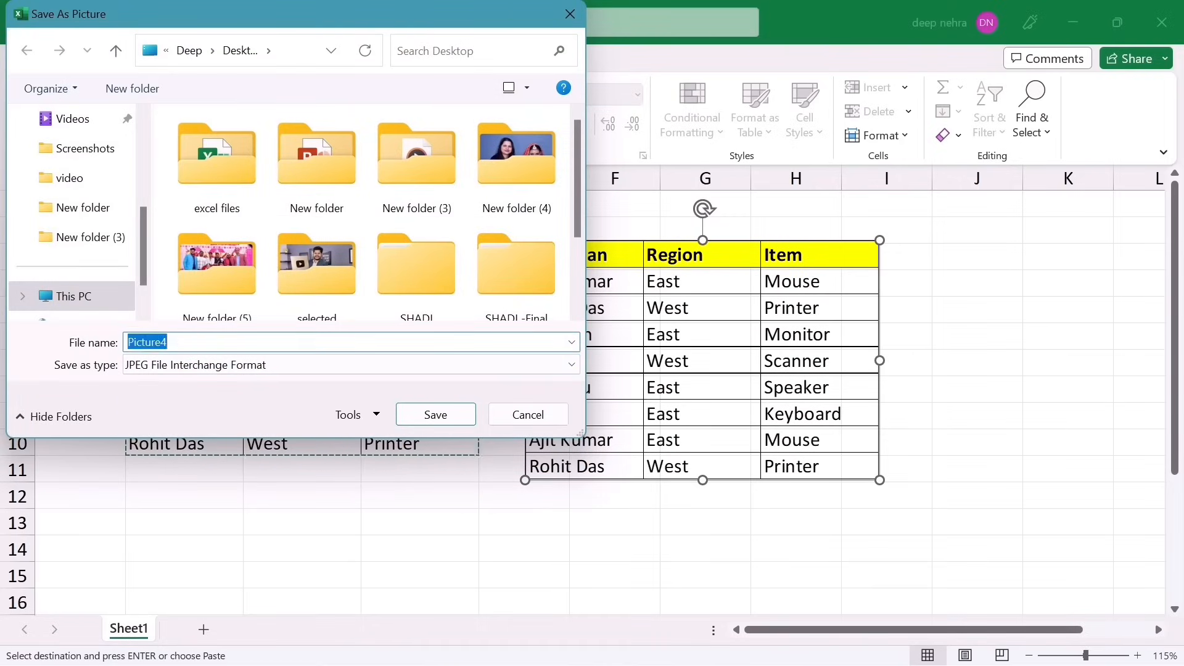
click(414, 414)
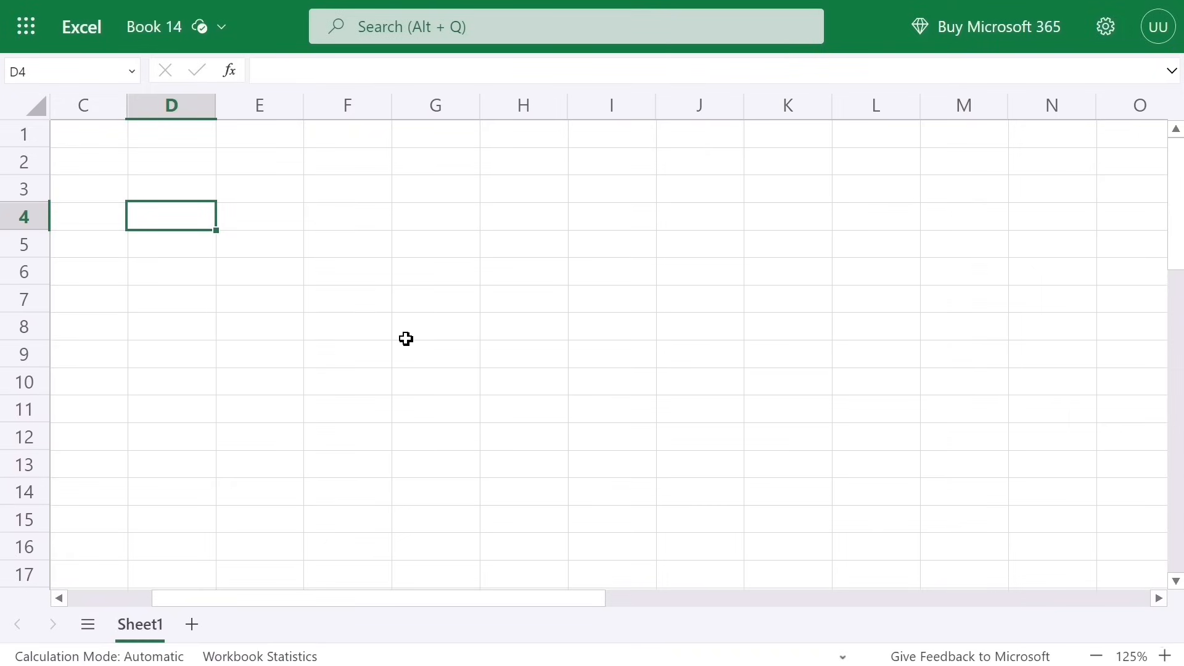
Run Data from Picture on the Data tab using the Picture4 image
mouse_move(587, 30)
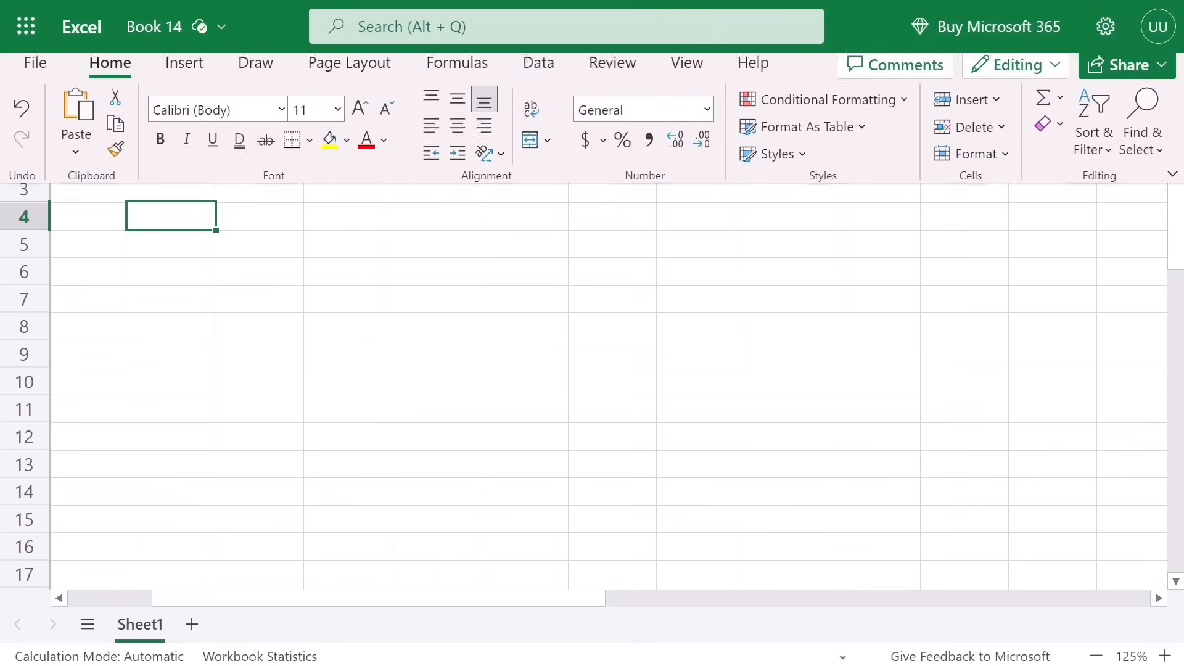
click(534, 72)
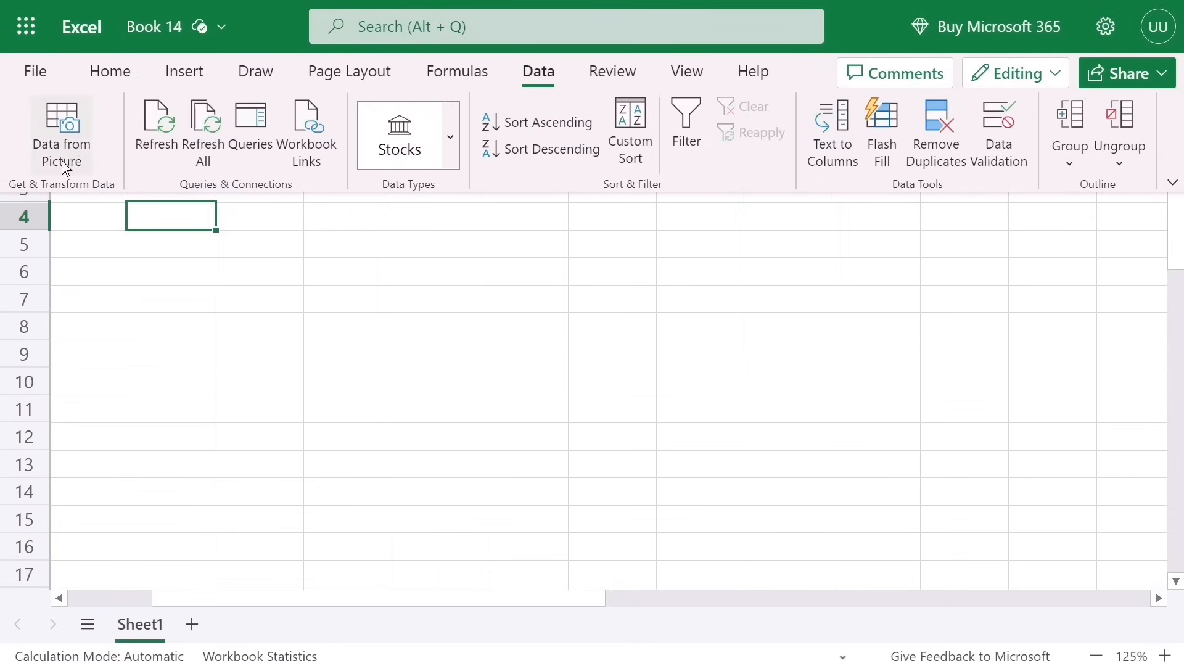
click(57, 129)
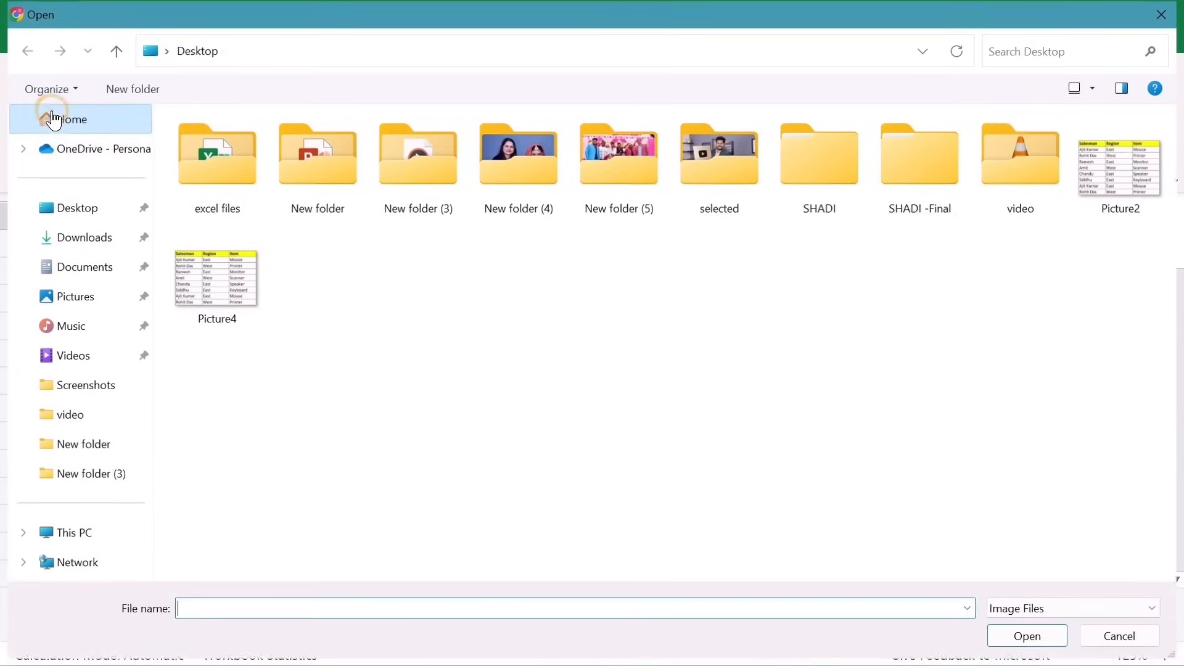
click(216, 289)
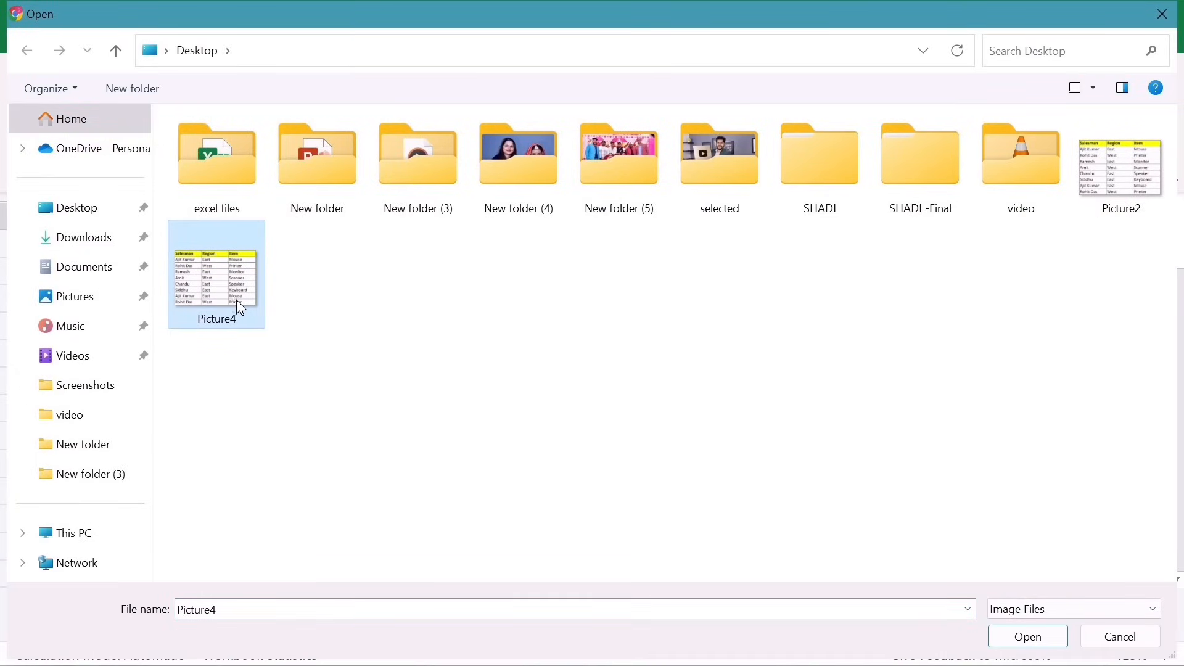
double_click(213, 272)
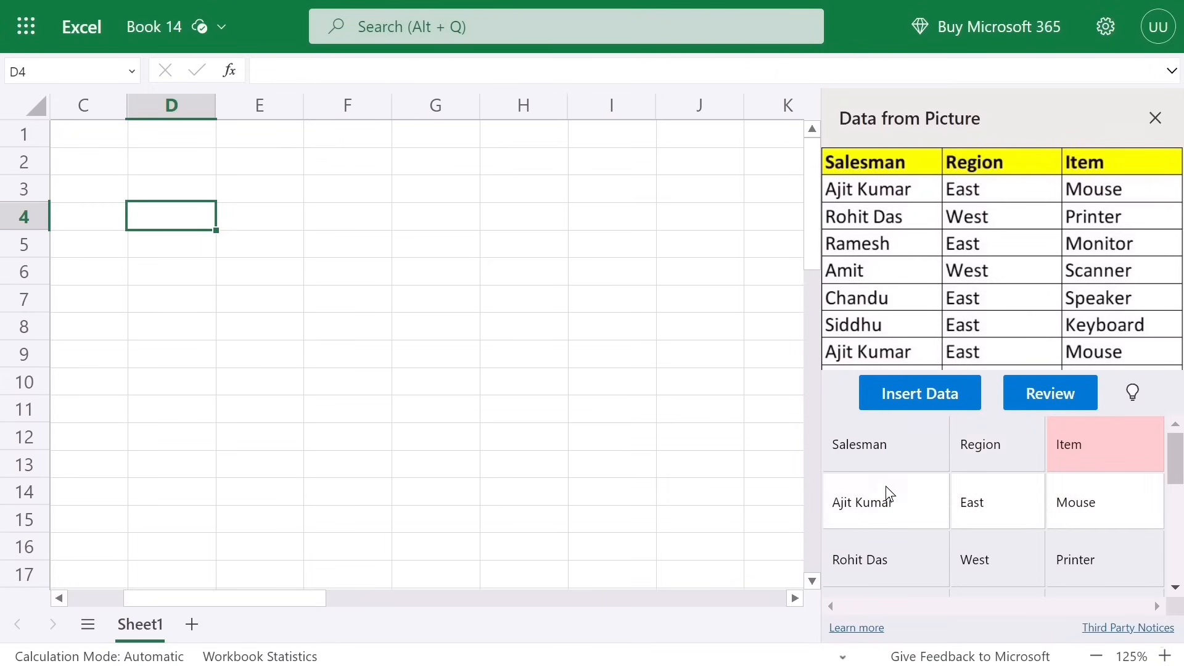
Accept the low-confidence Item entry in the extracted data preview
scroll(909, 475, down, 5)
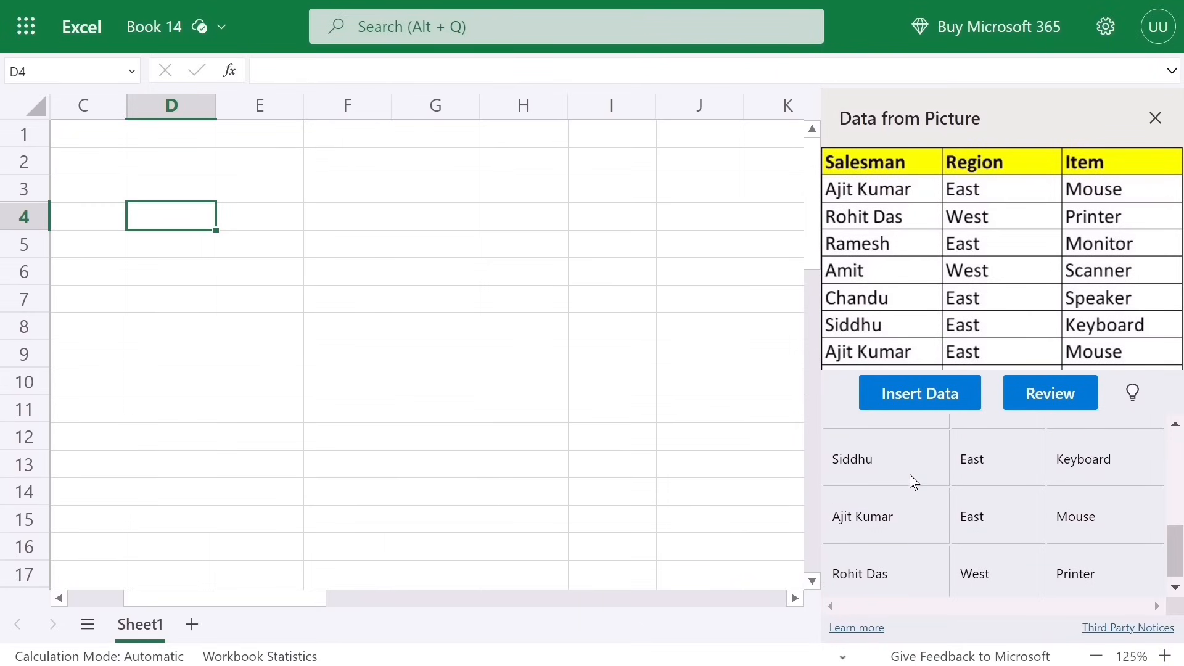
scroll(1006, 500, up, 2)
scroll(1056, 508, up, 3)
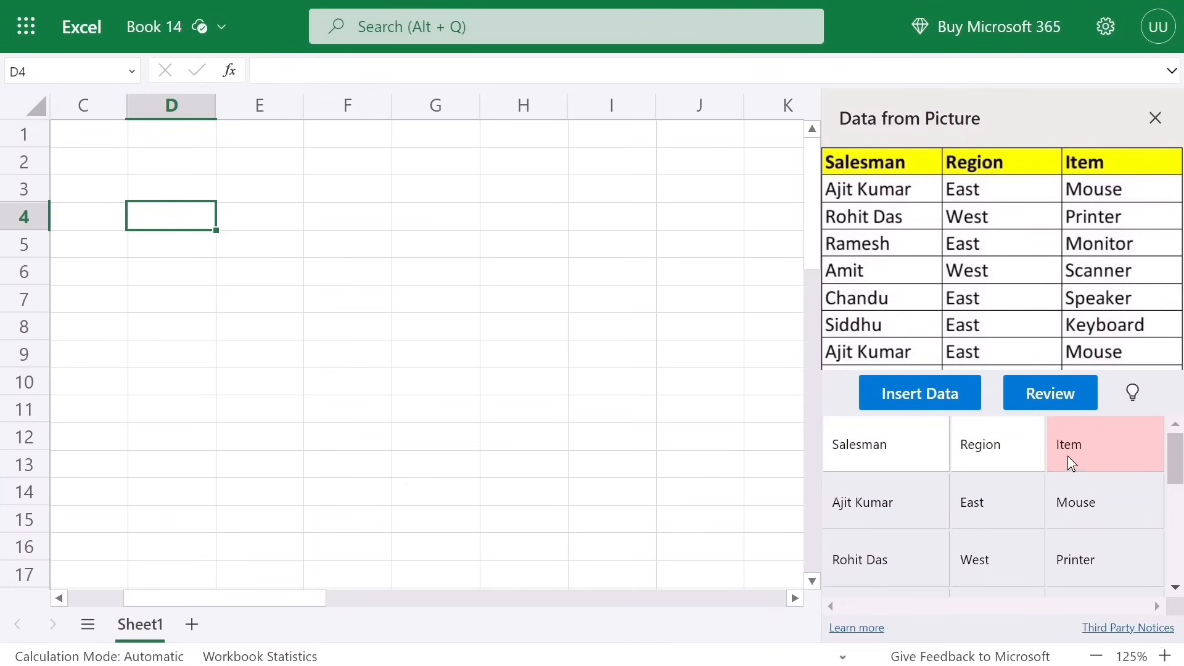
mouse_move(1059, 455)
click(1068, 433)
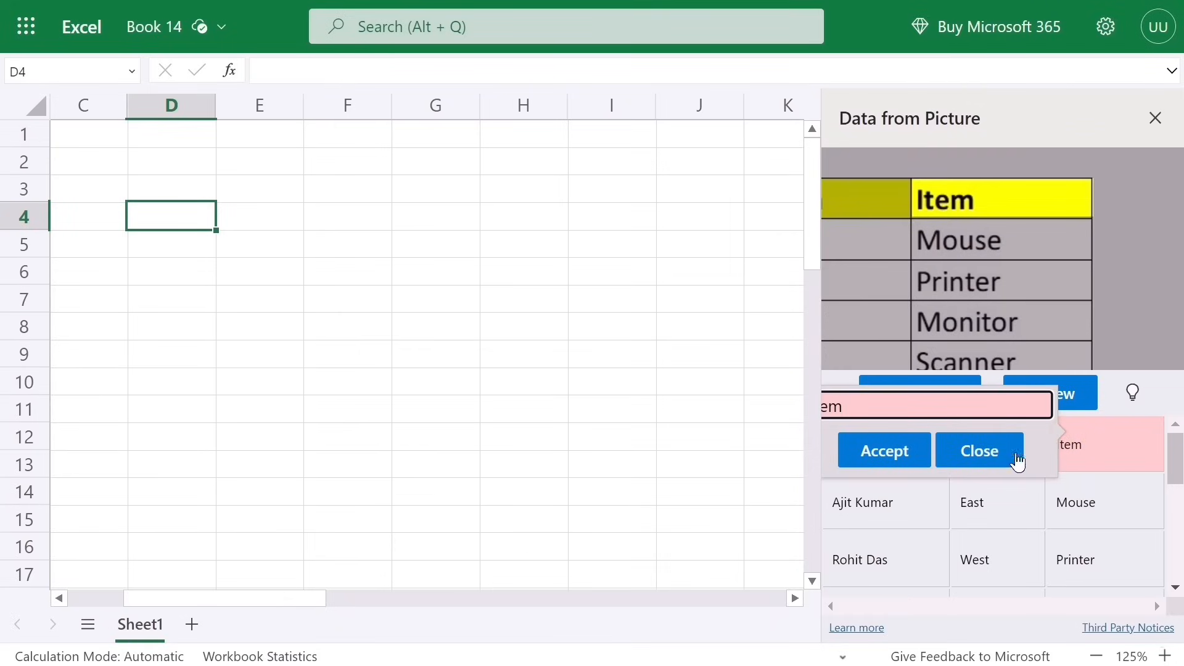
click(887, 454)
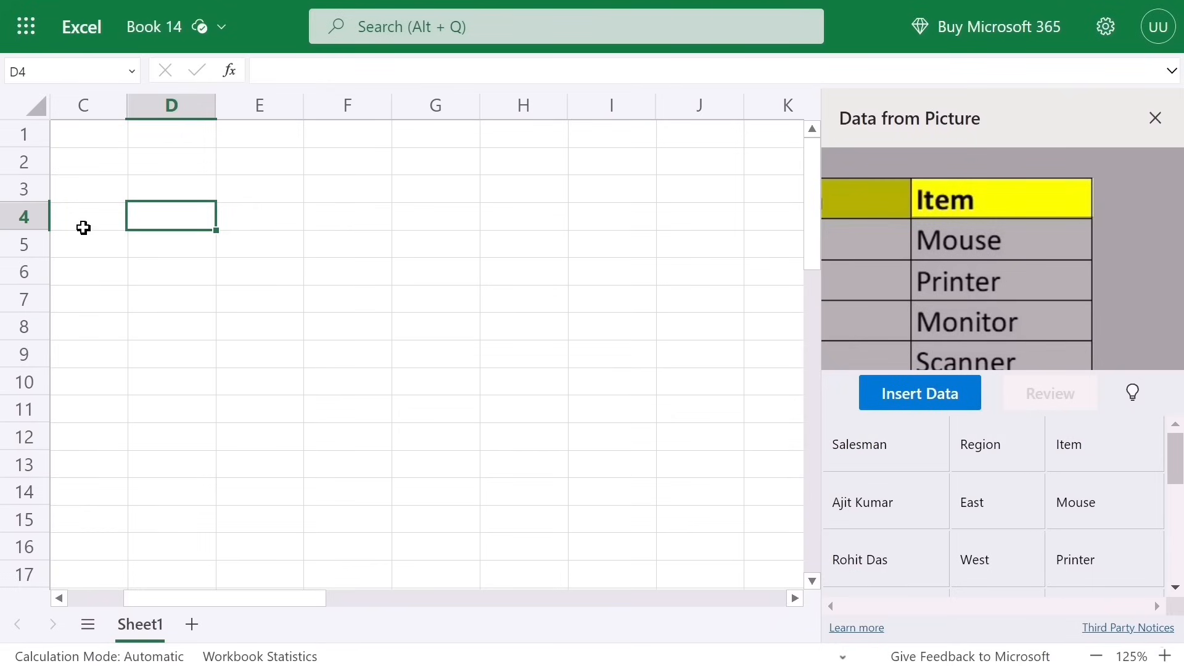
Insert the extracted Salesman, Region, Item table at D4 and widen column D
click(160, 267)
click(184, 226)
click(887, 409)
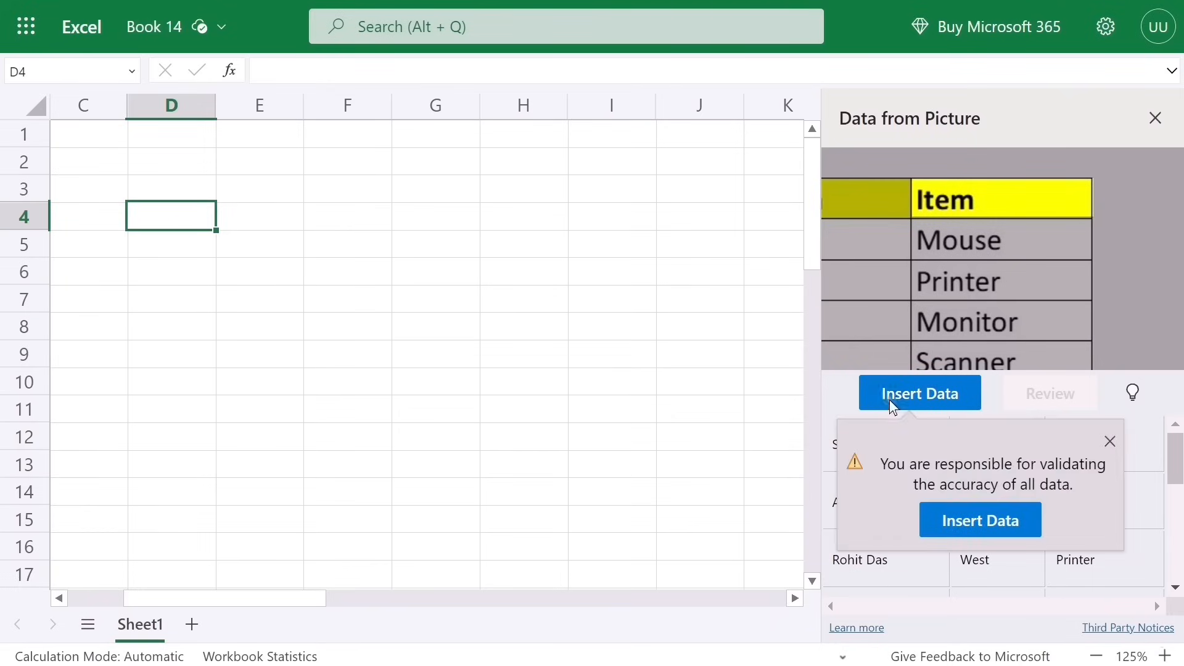
click(947, 522)
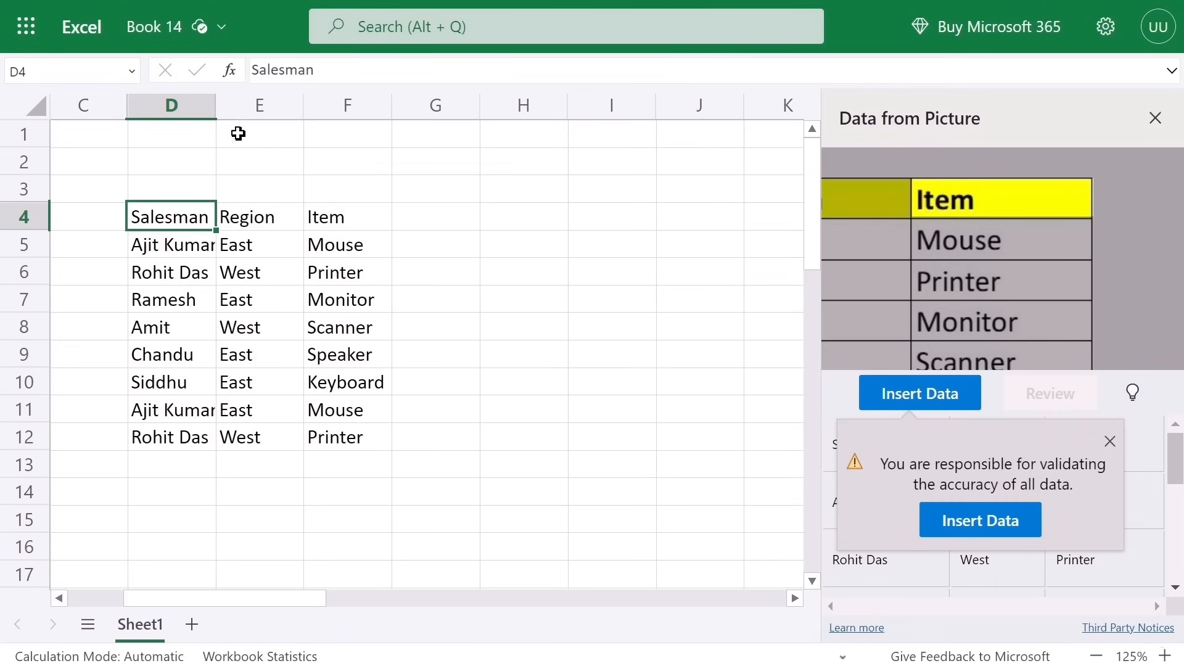
drag(212, 115, 244, 114)
drag(331, 106, 344, 106)
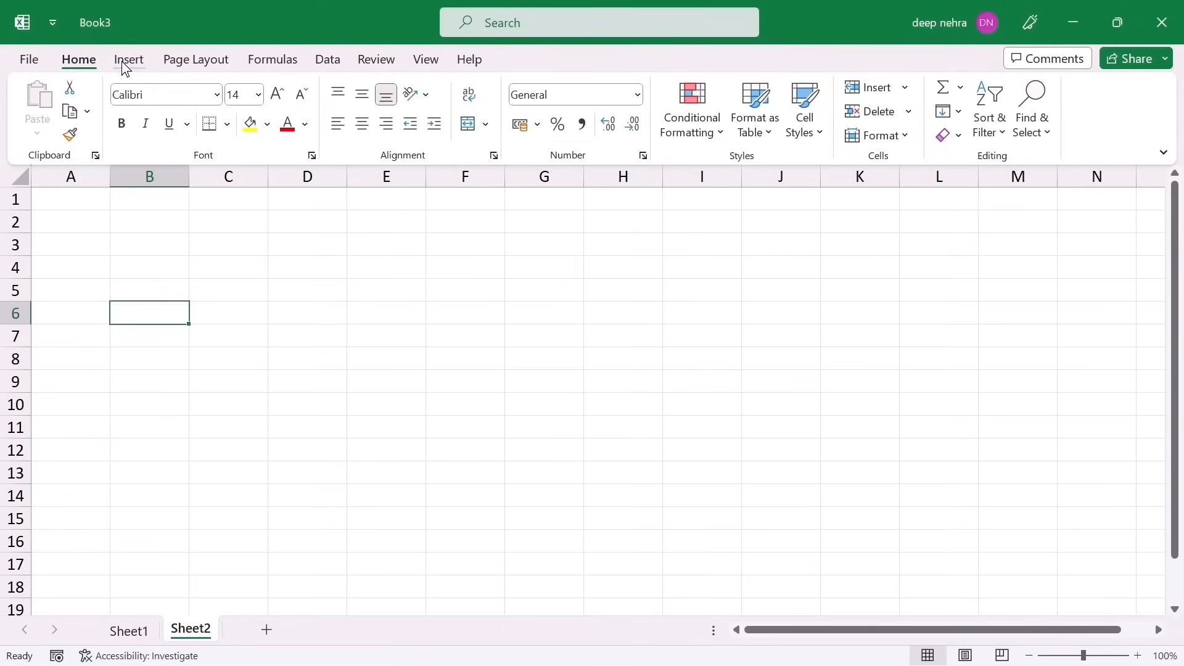
Browse the Insert, Formulas and Data ribbons, ending on Page Layout for Sheet2
click(127, 59)
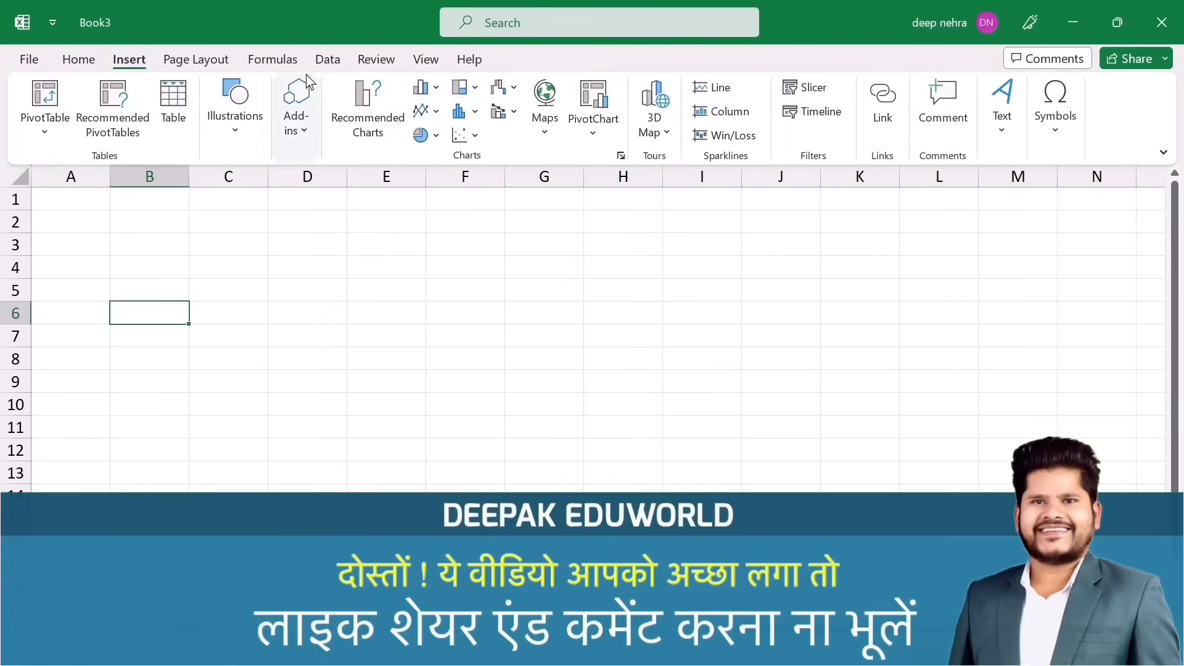
click(271, 59)
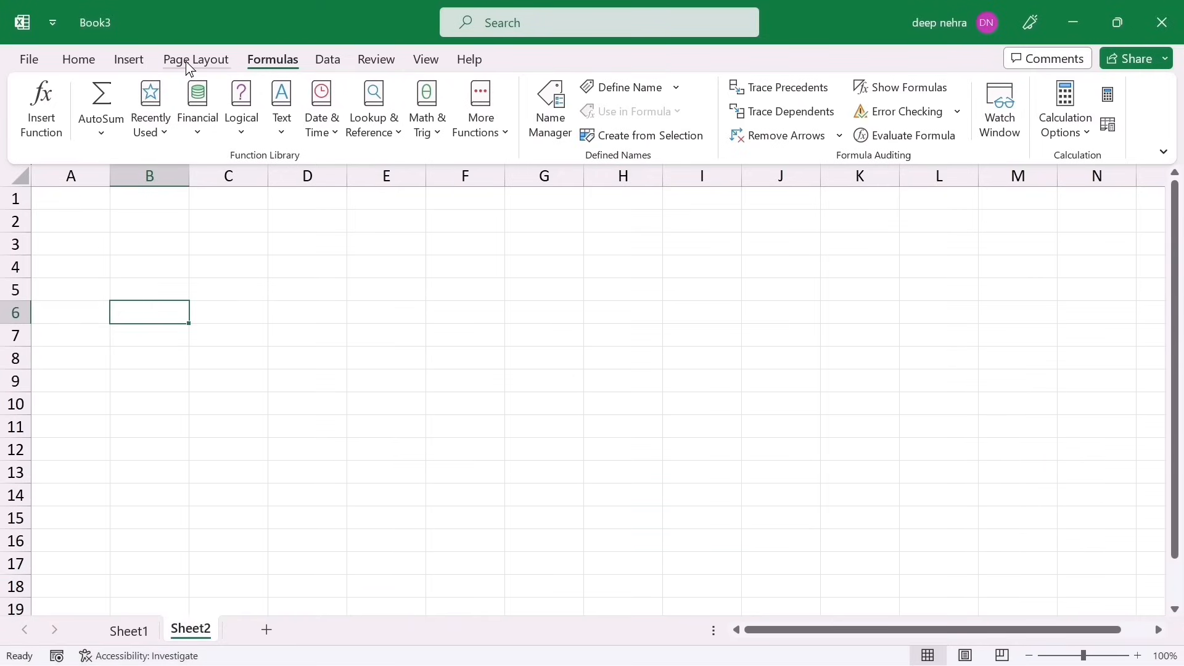
click(186, 61)
click(321, 64)
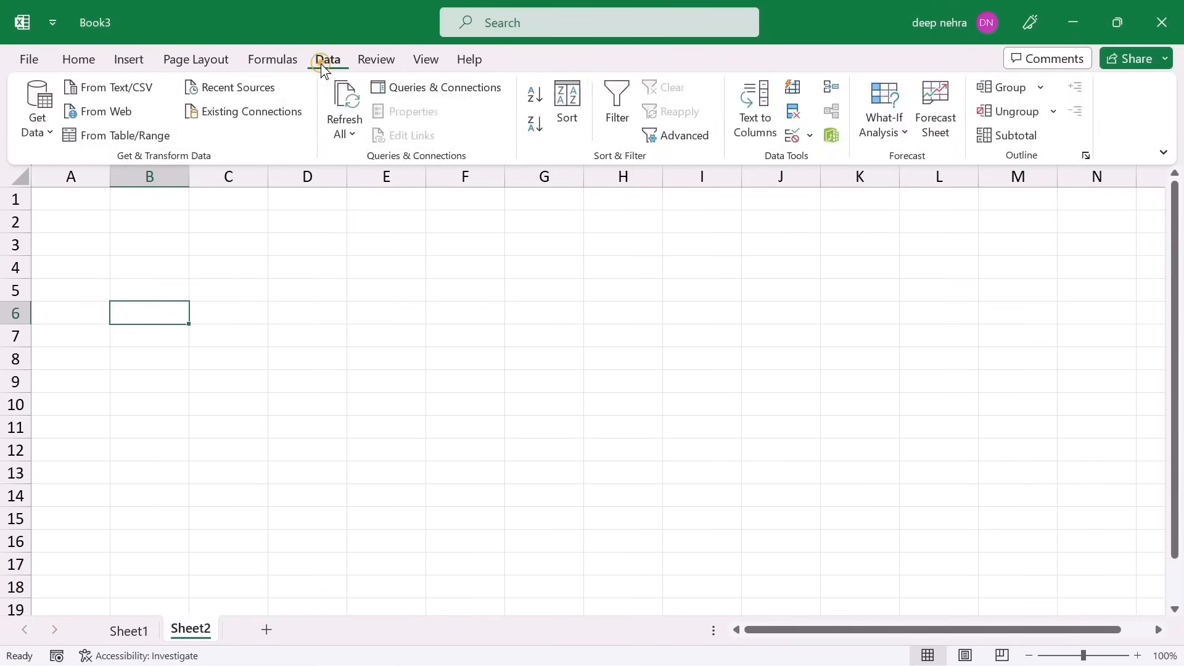
click(268, 59)
click(196, 61)
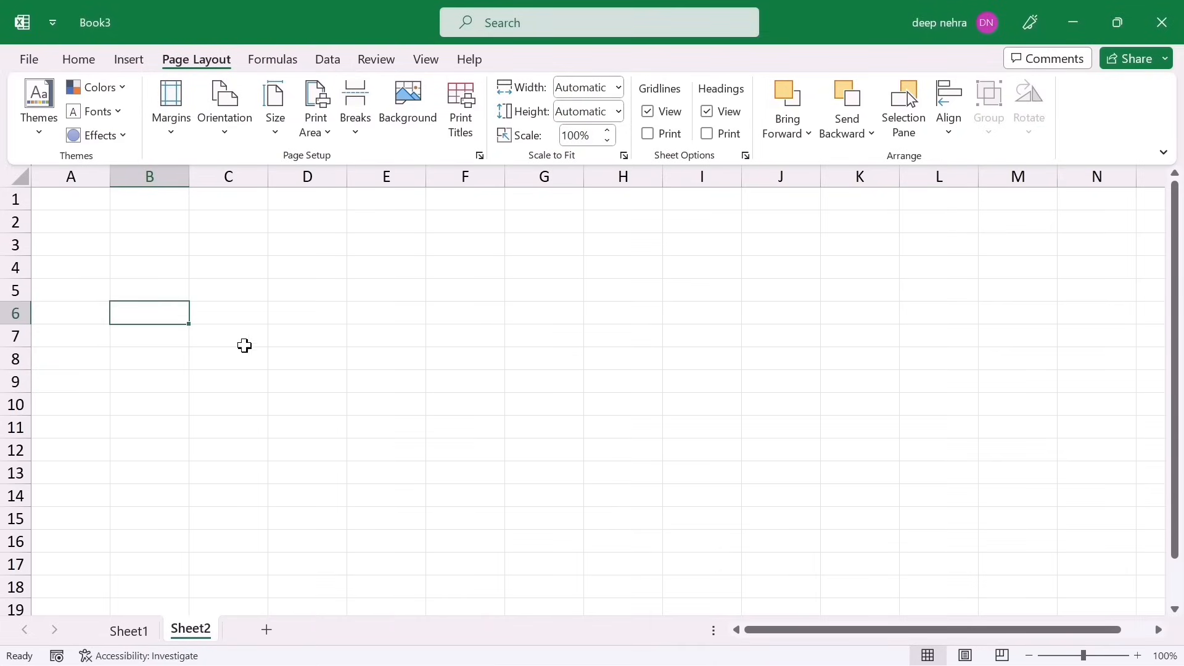
Add Margins to the Quick Access Toolbar and test its presets from the shortcut
right_click(168, 101)
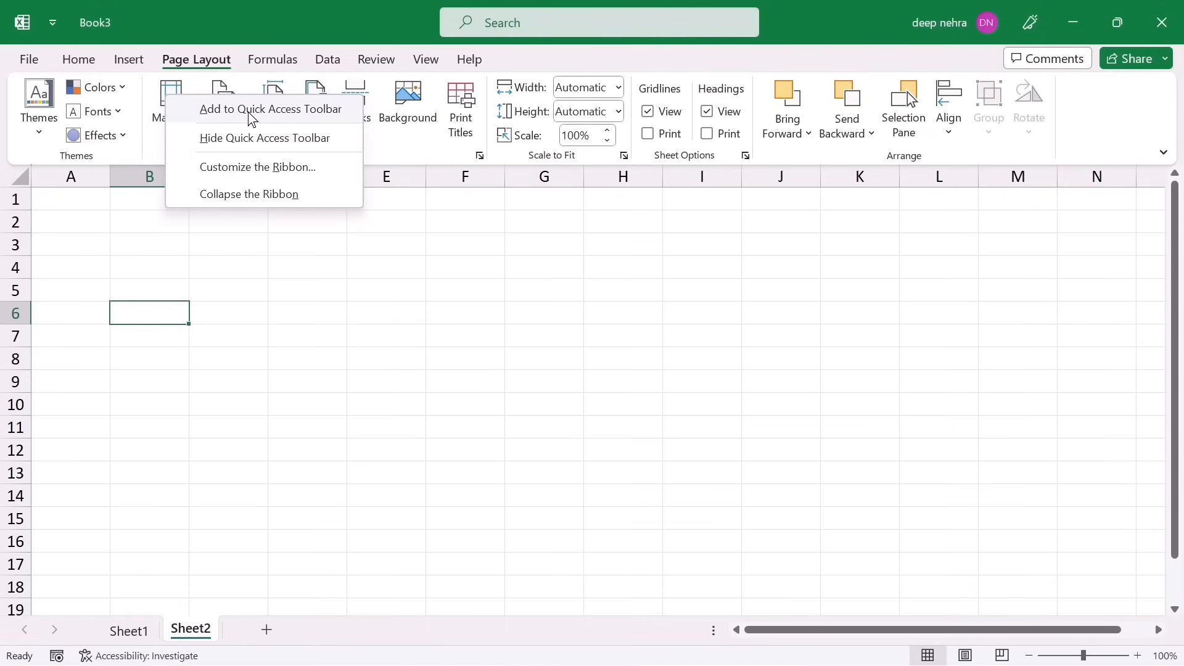
click(222, 110)
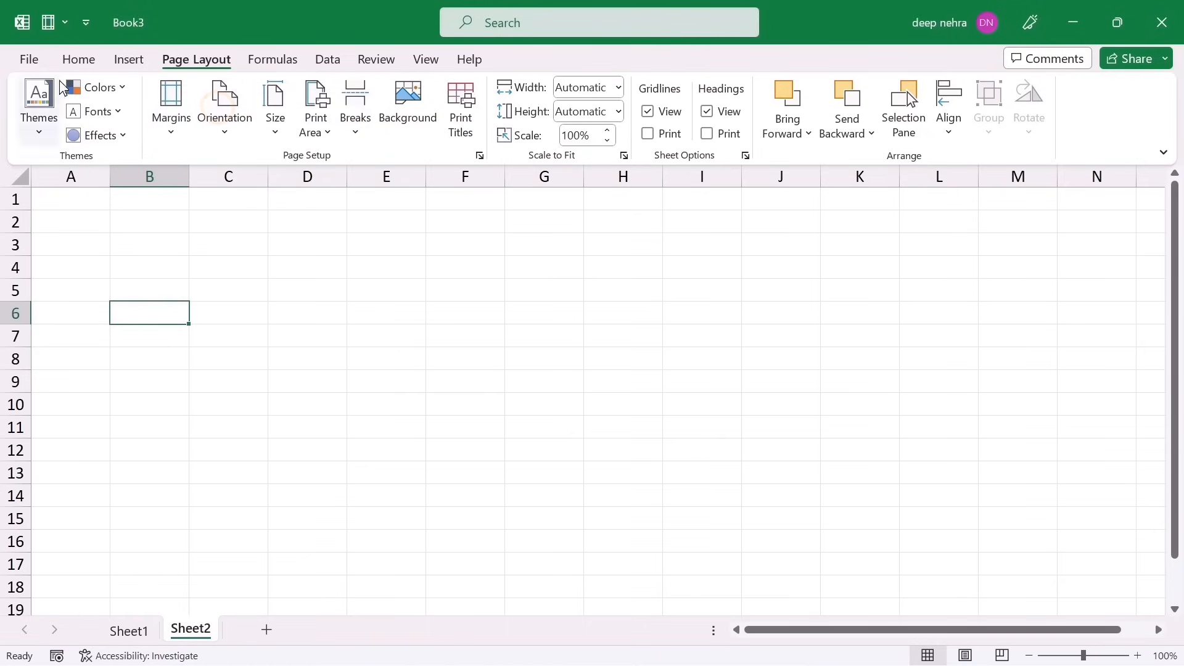
click(49, 32)
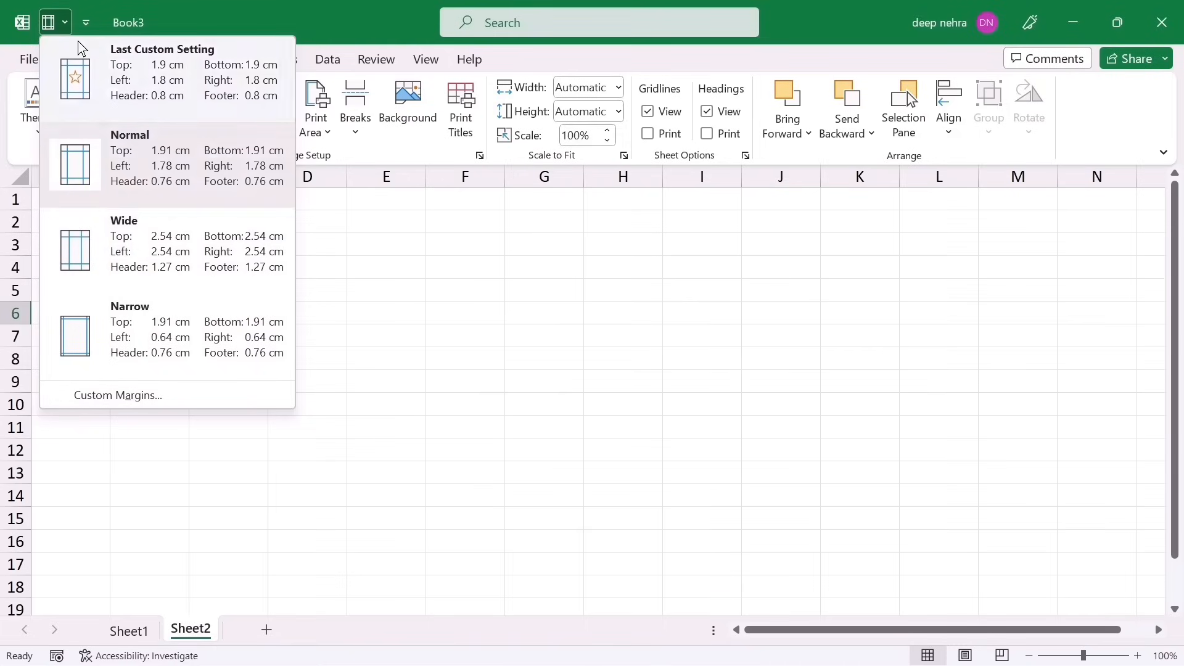
click(472, 356)
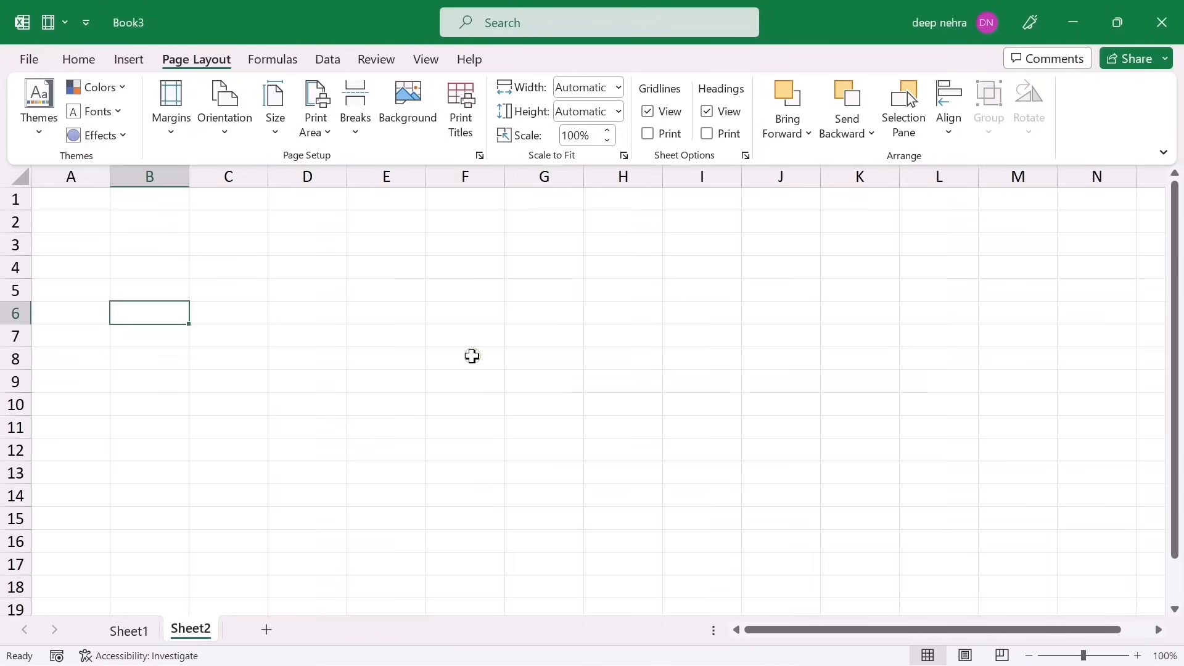
click(78, 59)
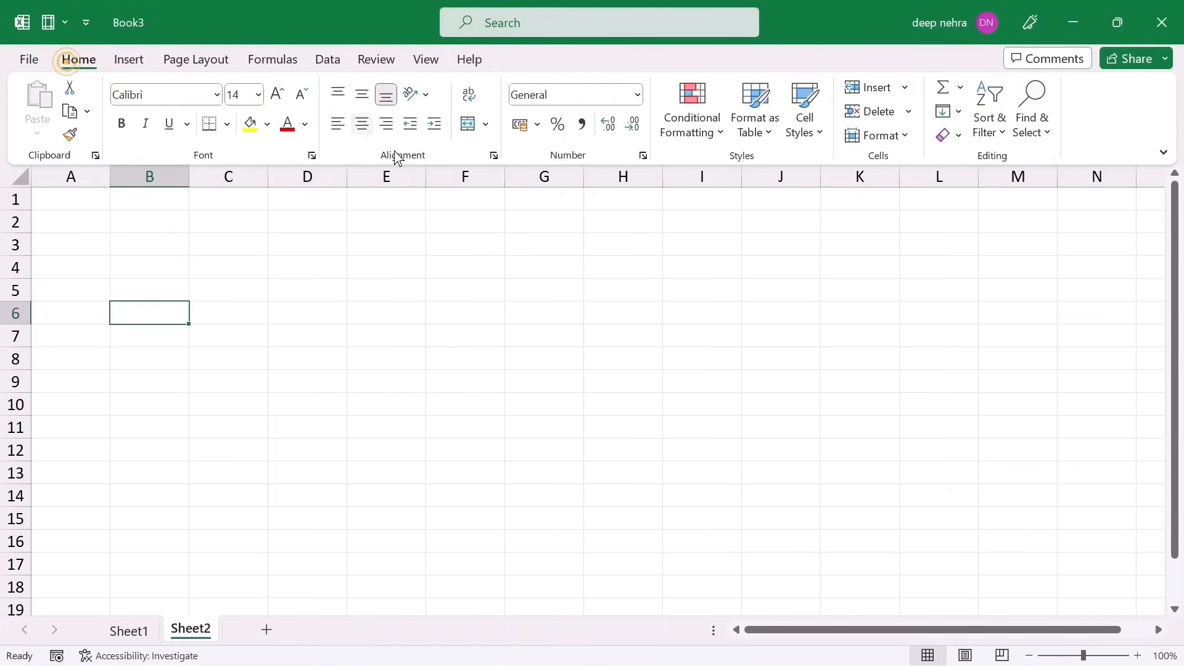
click(63, 29)
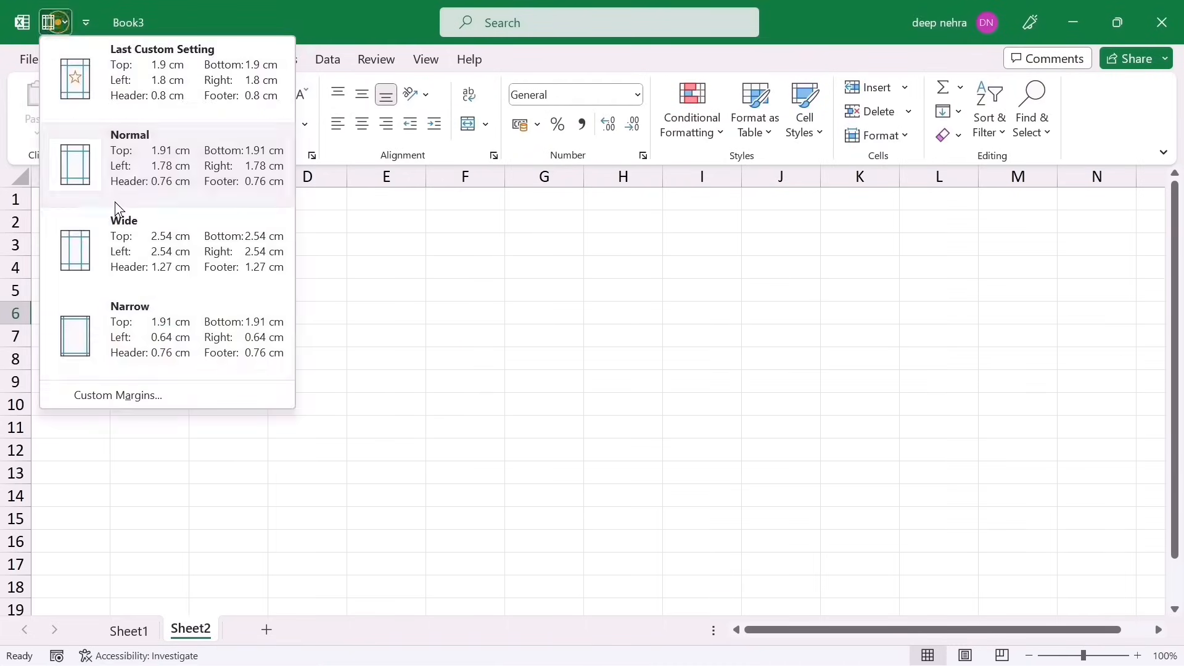
click(478, 351)
right_click(46, 26)
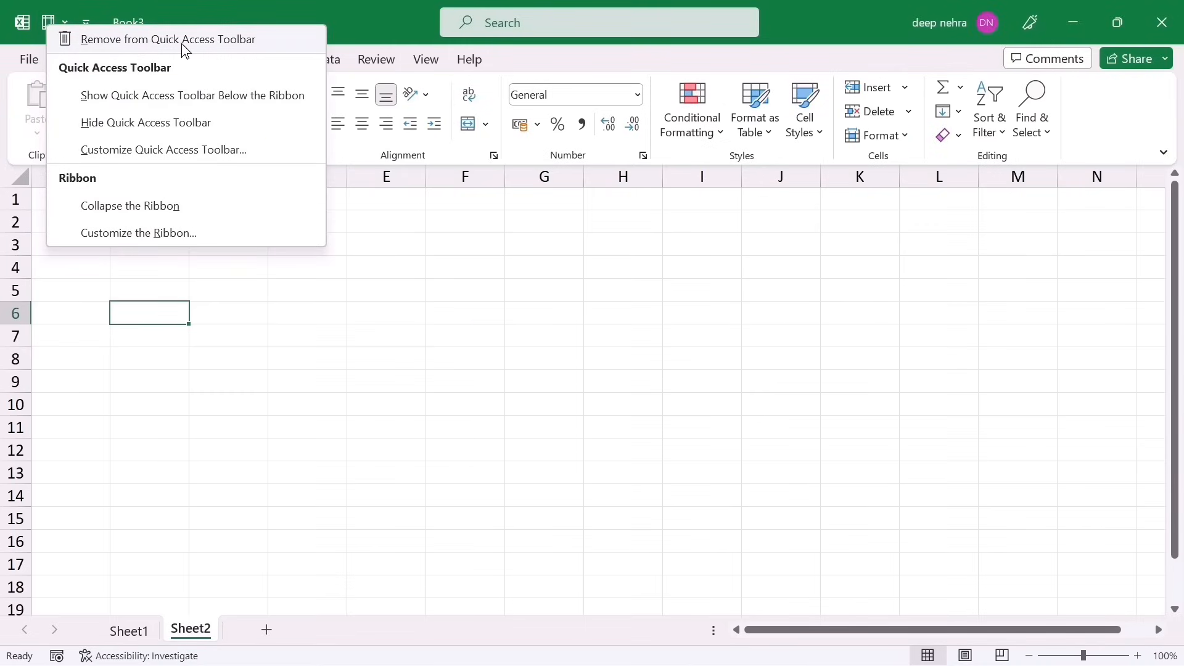
click(450, 268)
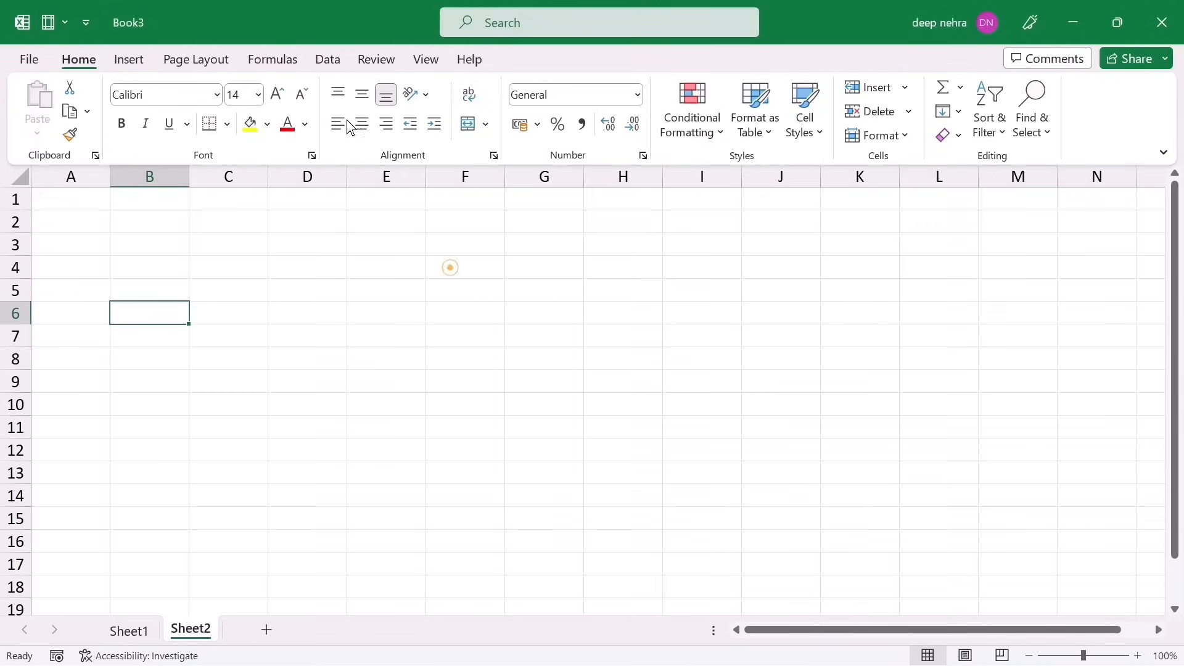
Add Data Validation to the Quick Access Toolbar, try it on C4:F13, then remove it
click(329, 60)
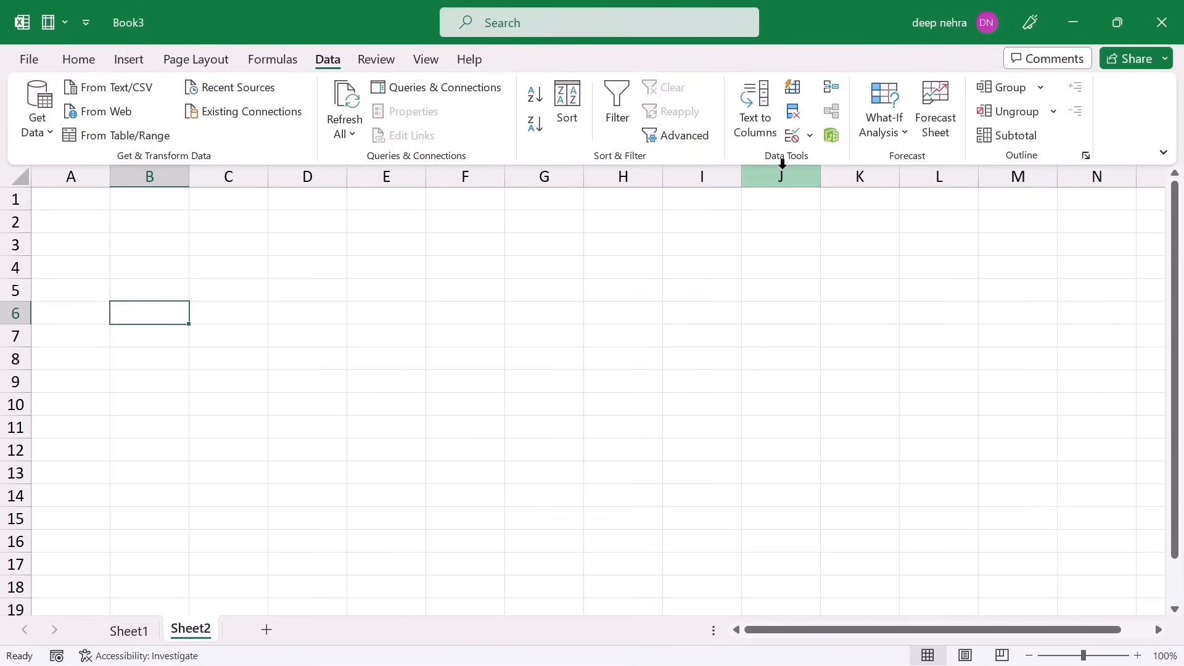
right_click(792, 138)
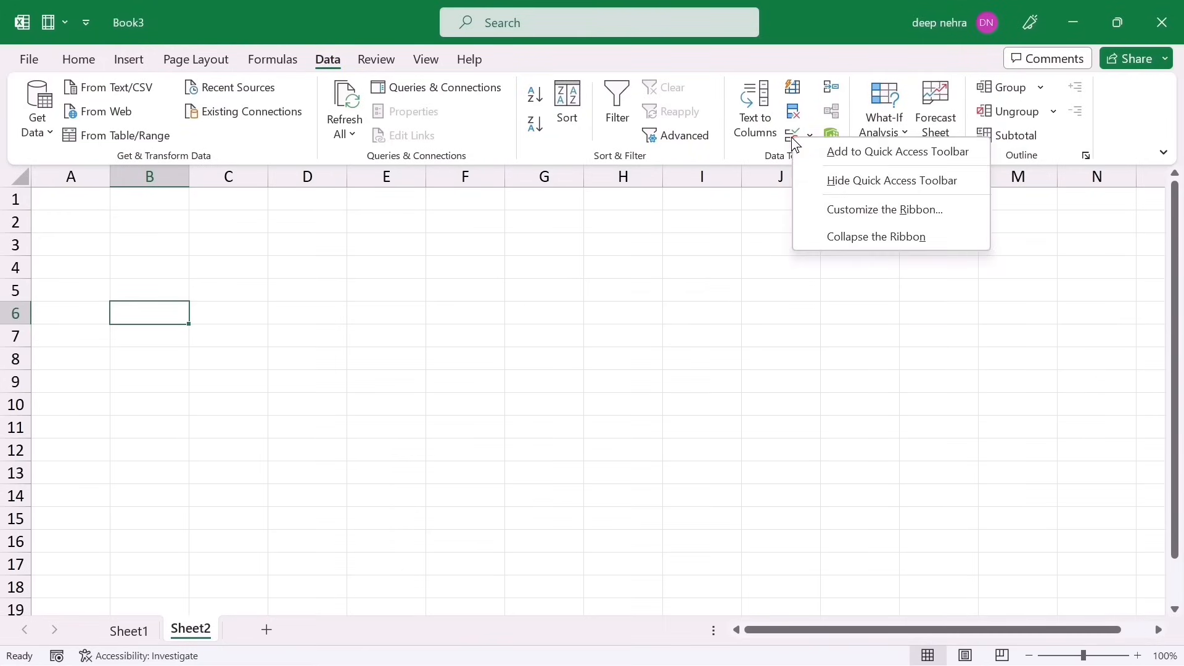
click(832, 153)
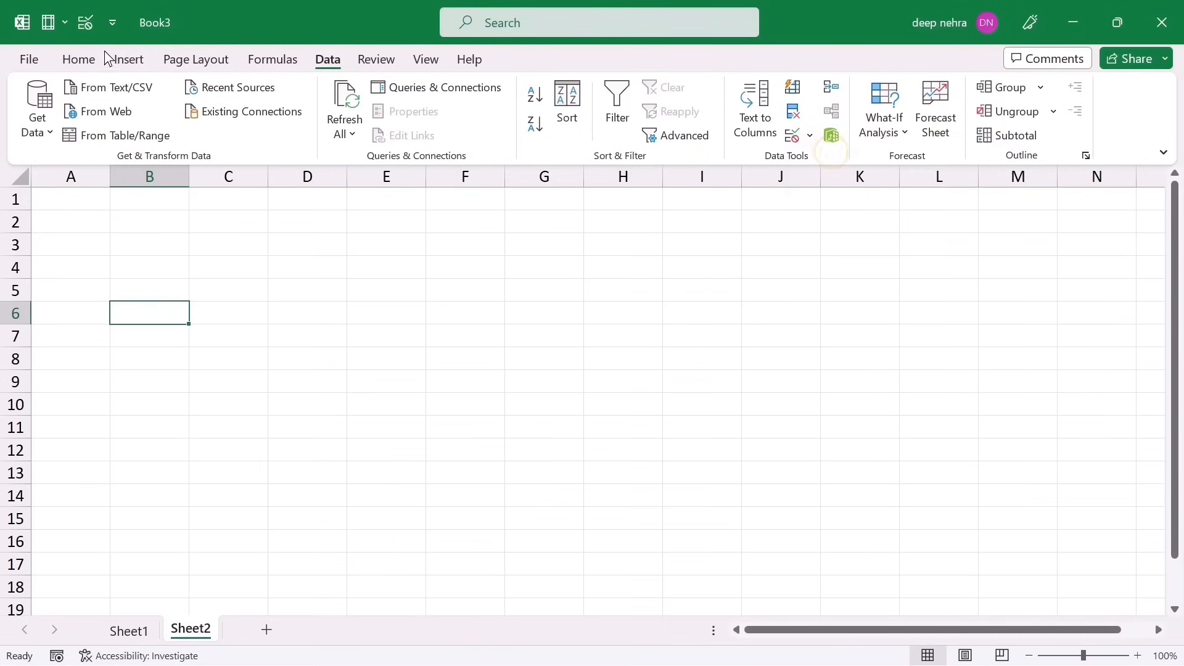
click(280, 328)
drag(240, 262, 501, 480)
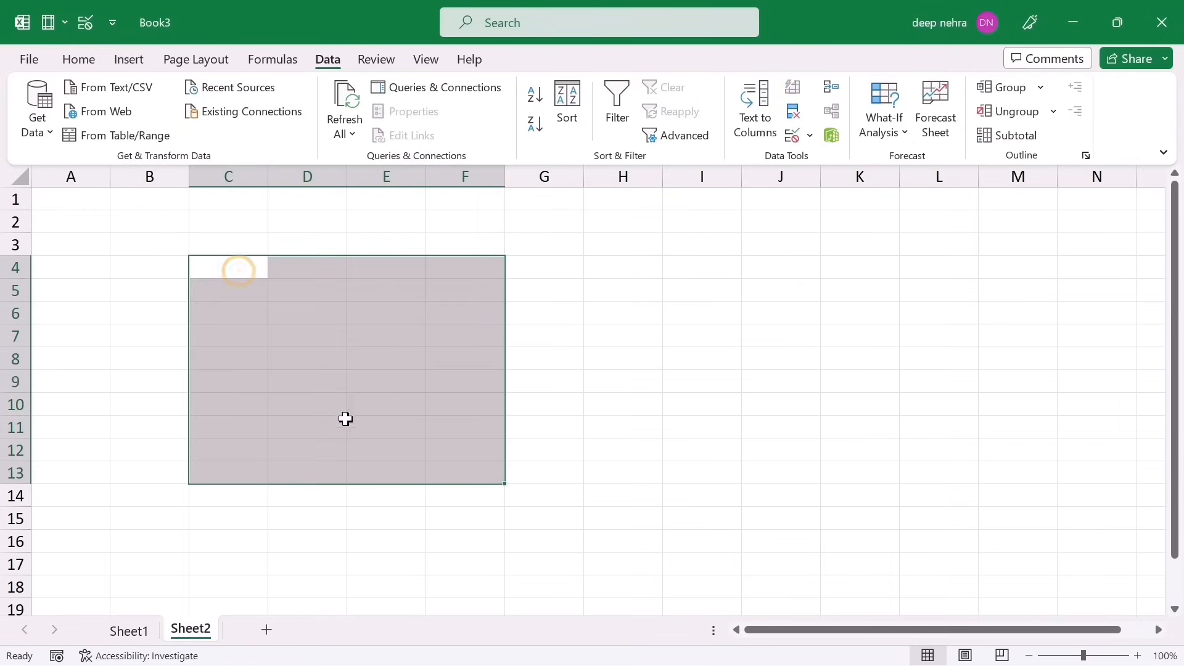
click(79, 58)
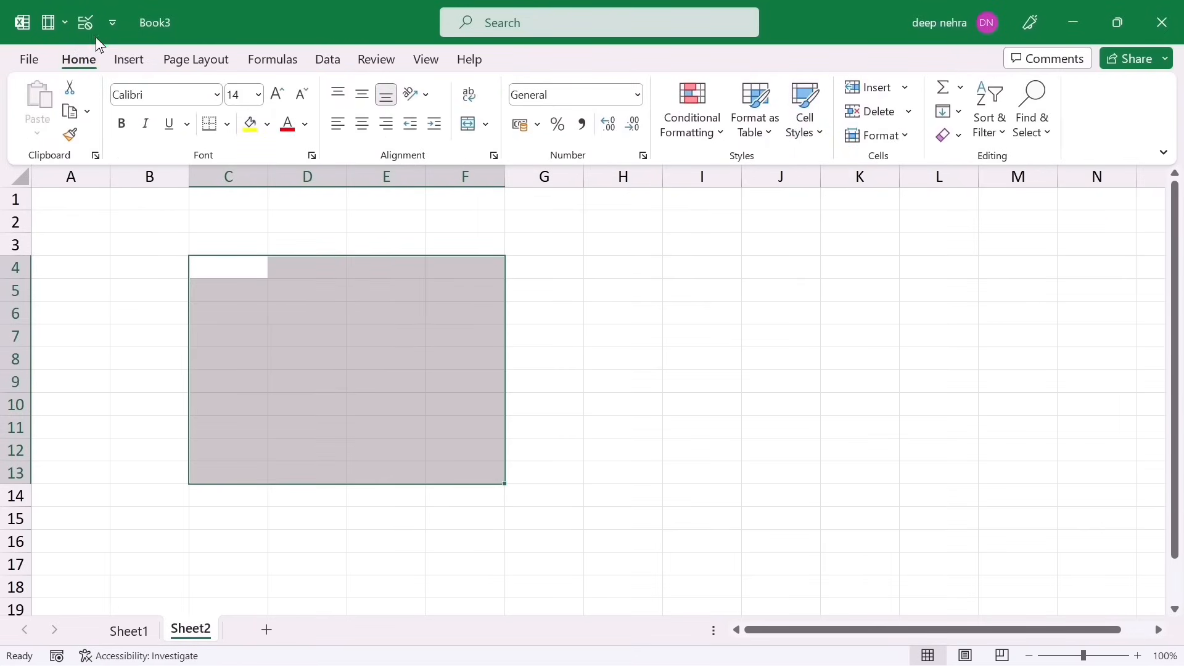
click(86, 22)
drag(302, 277, 402, 249)
click(601, 264)
right_click(84, 25)
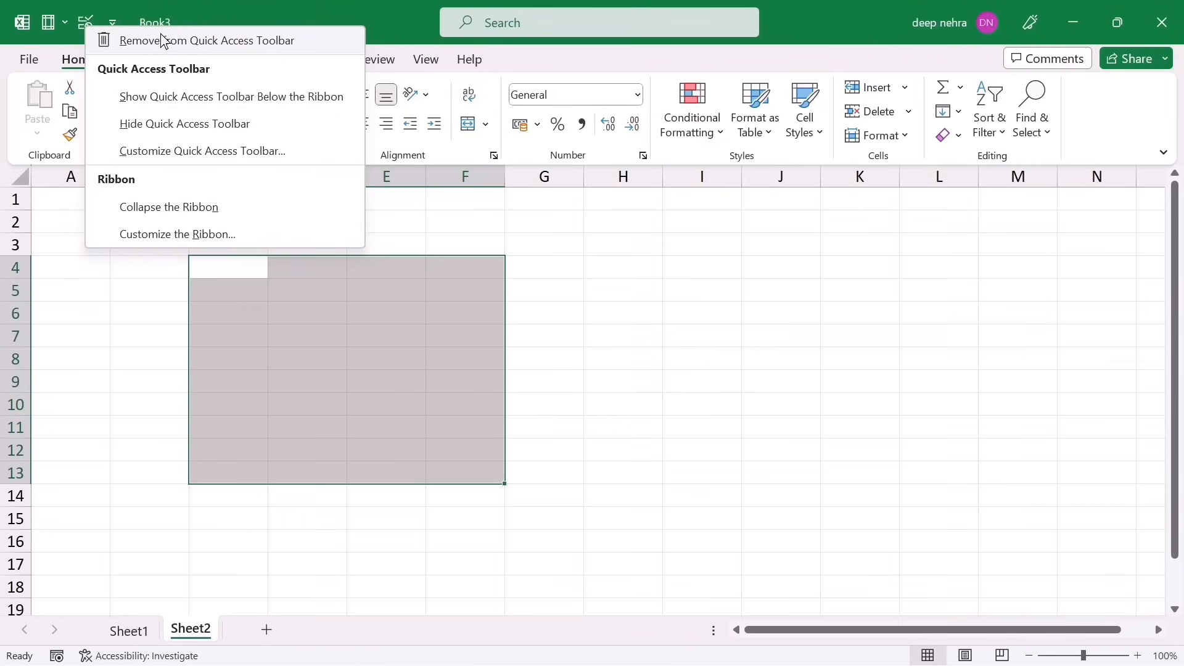
click(139, 41)
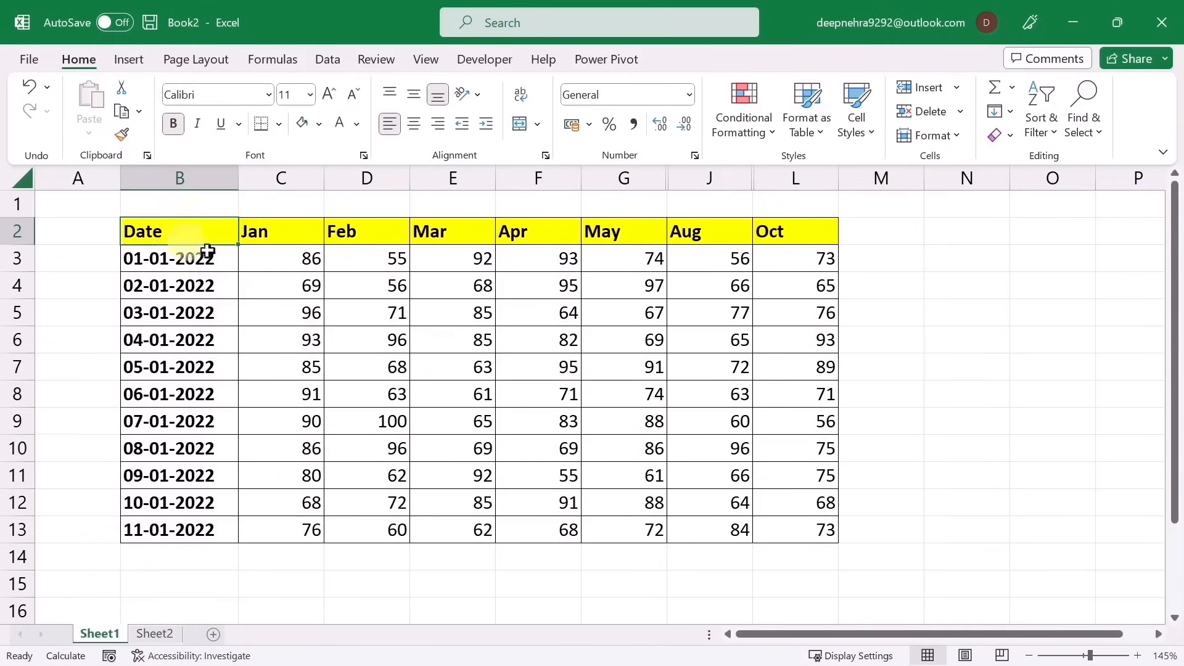
mouse_move(200, 237)
mouse_down()
mouse_move(629, 410)
mouse_move(749, 521)
mouse_move(769, 519)
mouse_up()
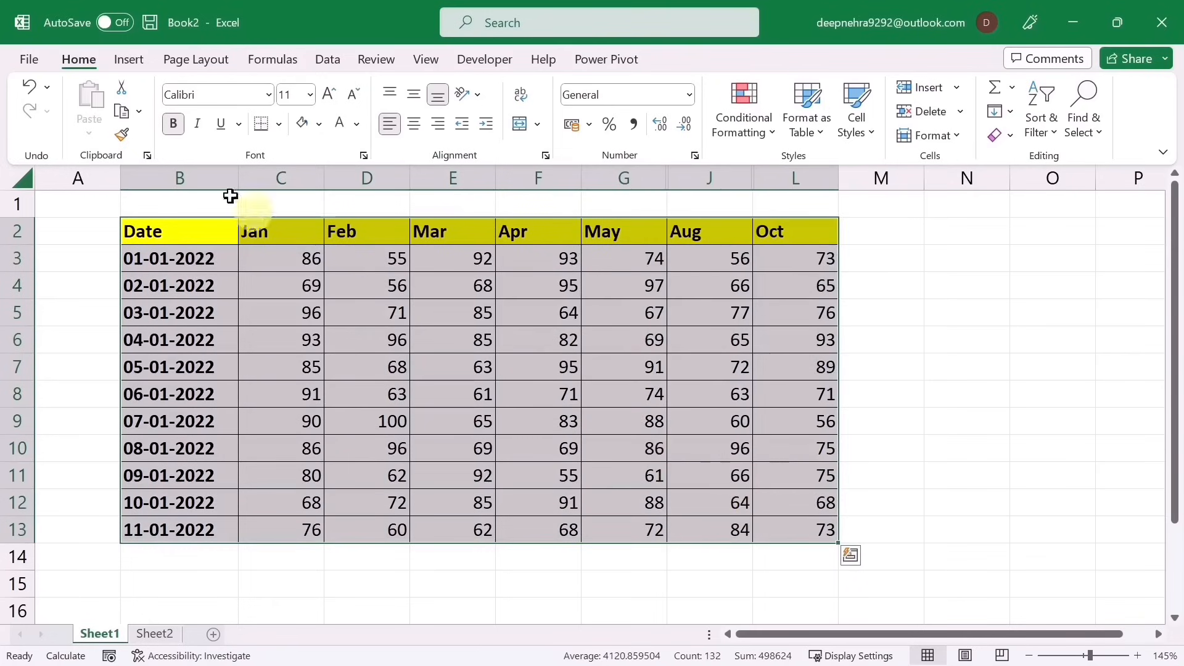
click(128, 61)
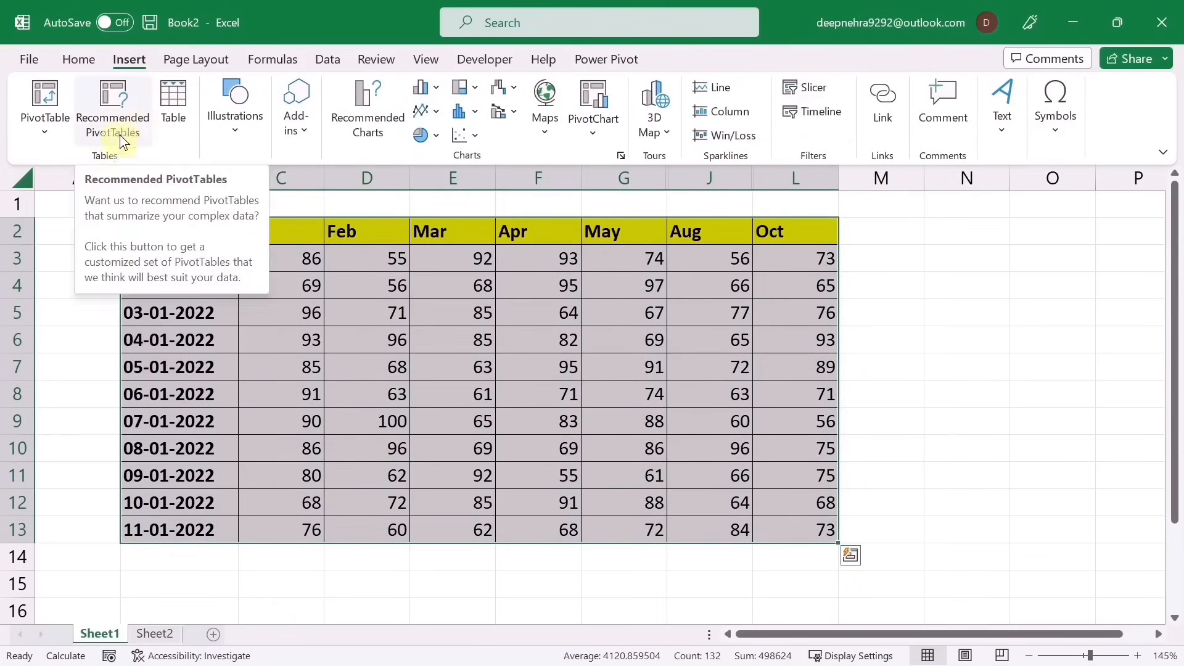
click(114, 109)
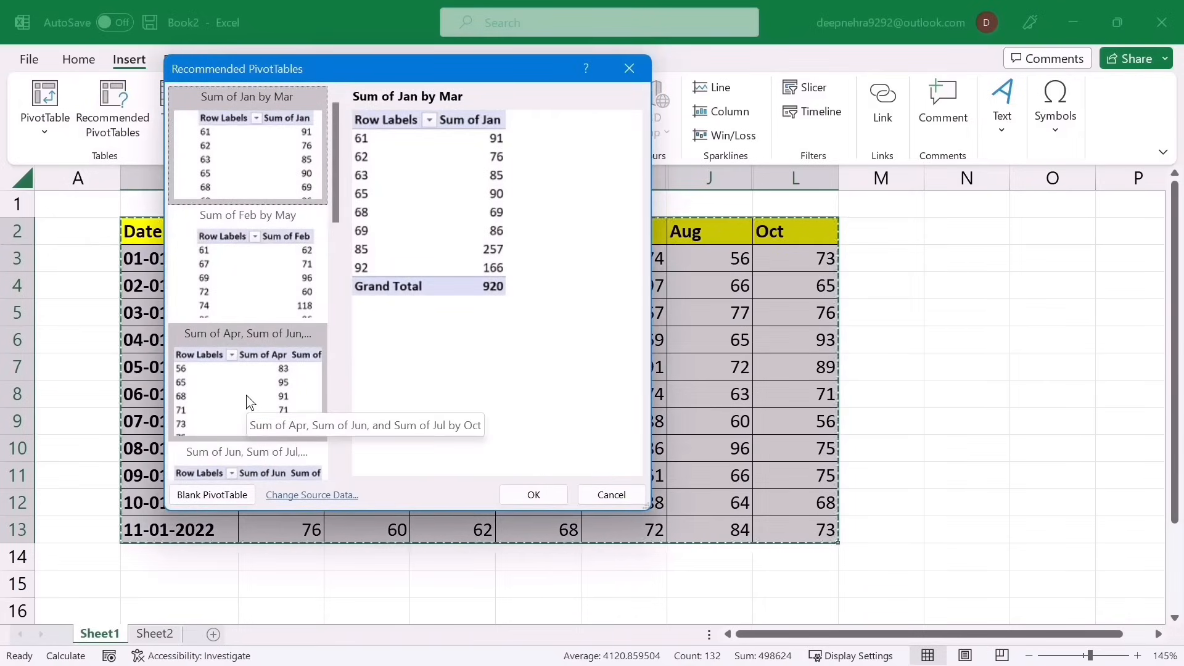
click(234, 287)
click(213, 358)
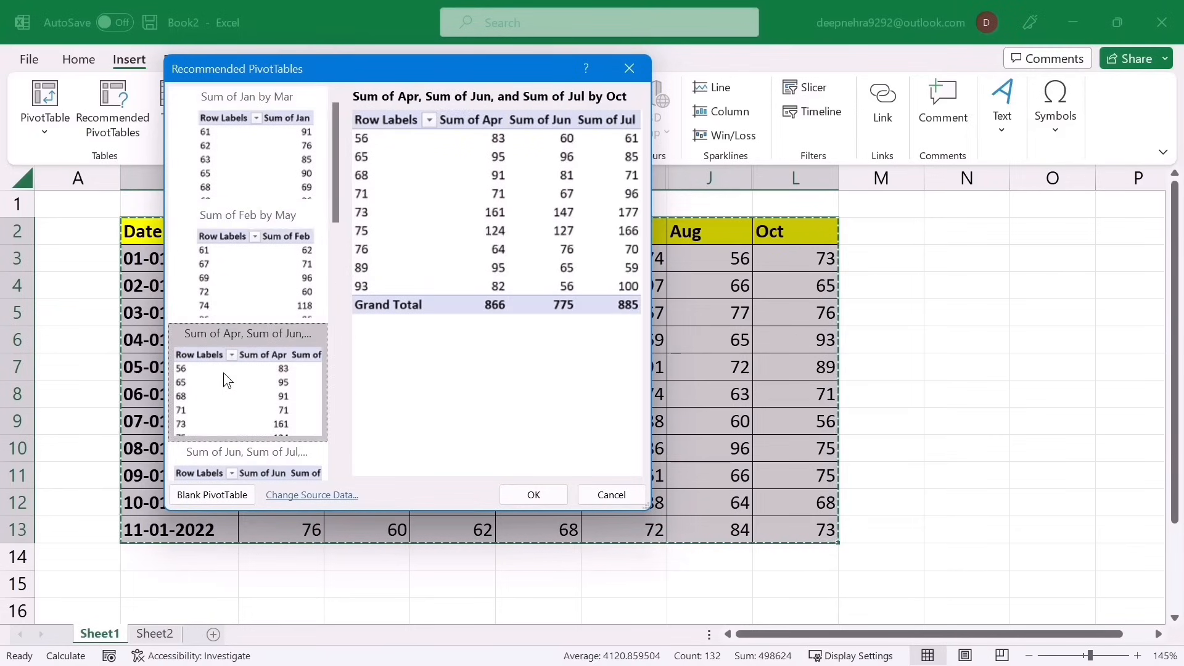
scroll(234, 357, down, 5)
click(245, 308)
click(269, 420)
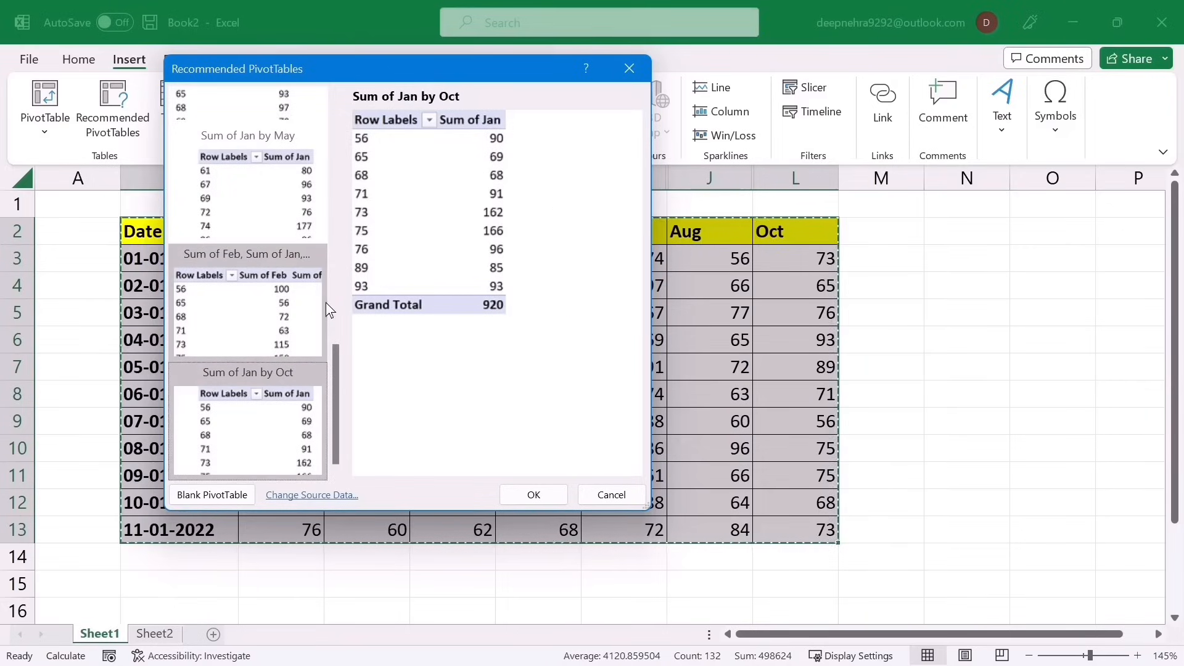
click(232, 313)
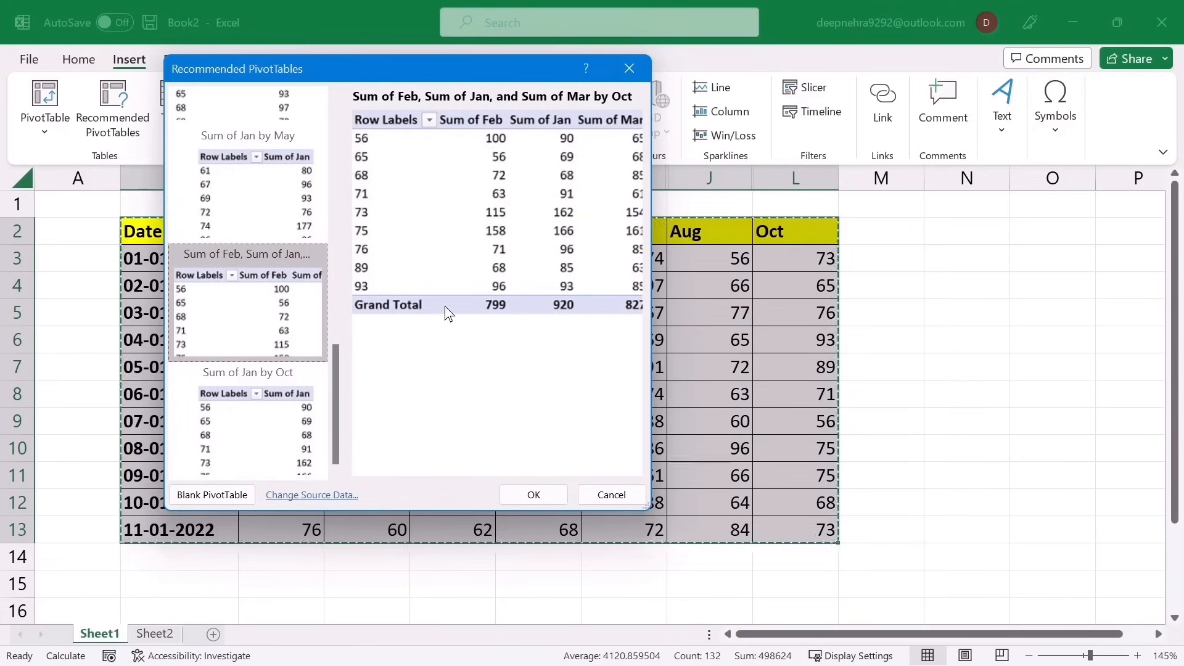
click(627, 73)
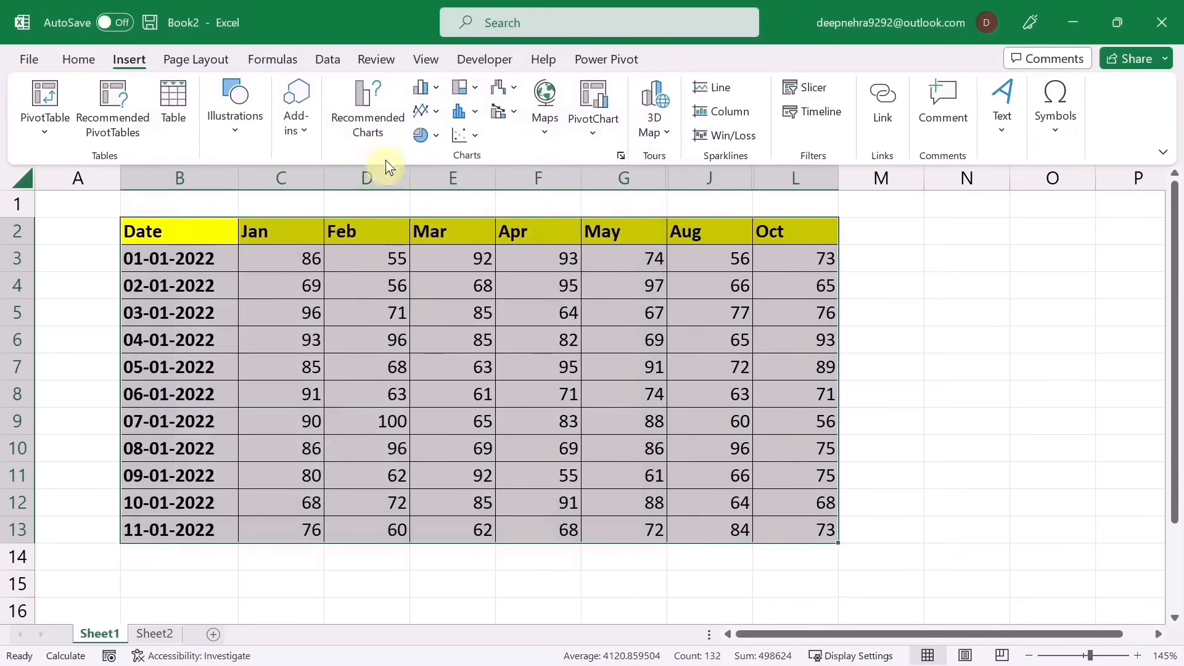
Insert a Pareto chart of the monthly data from Recommended Charts
click(368, 96)
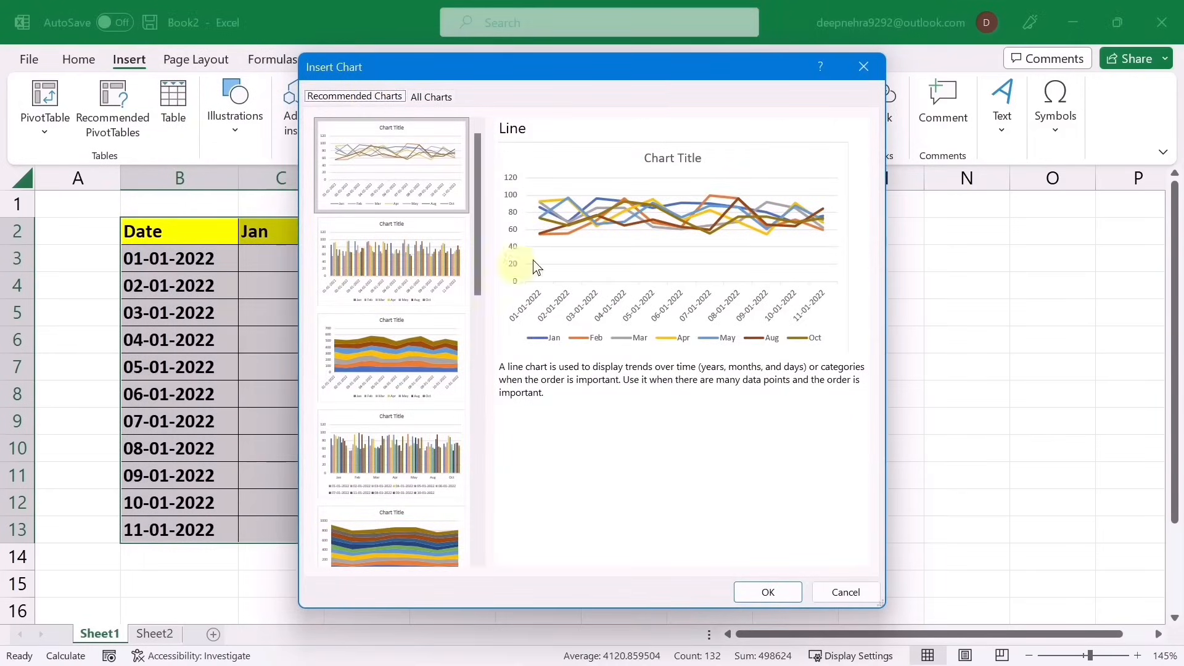
click(362, 250)
scroll(382, 481, down, 10)
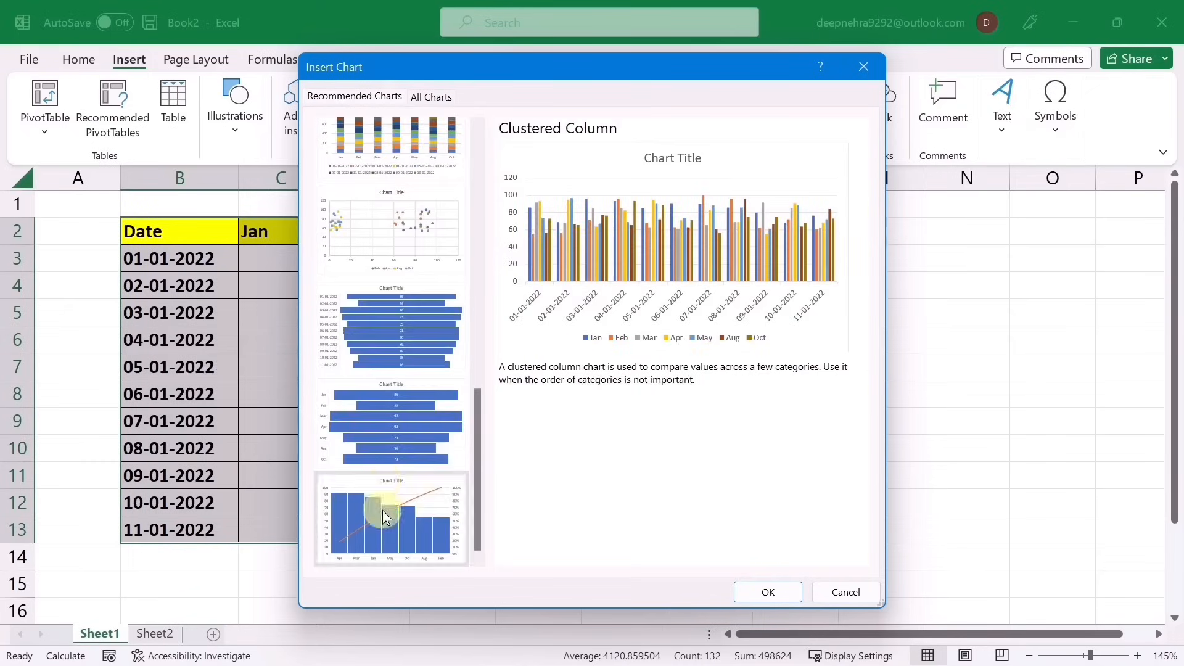
click(383, 509)
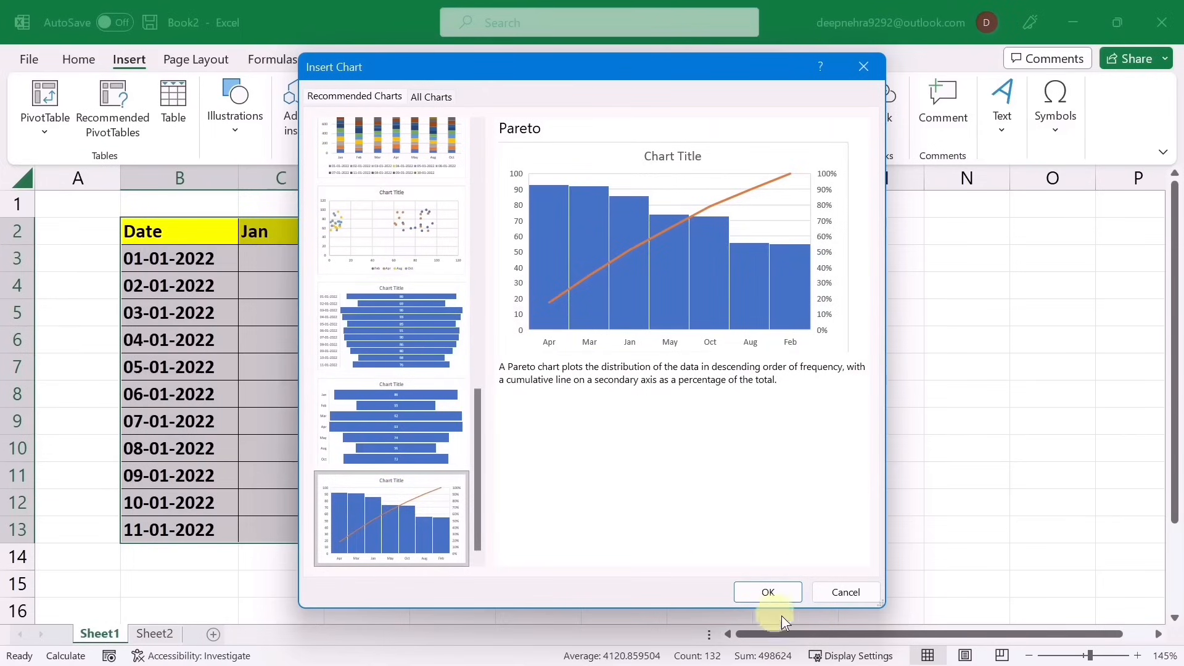
click(764, 592)
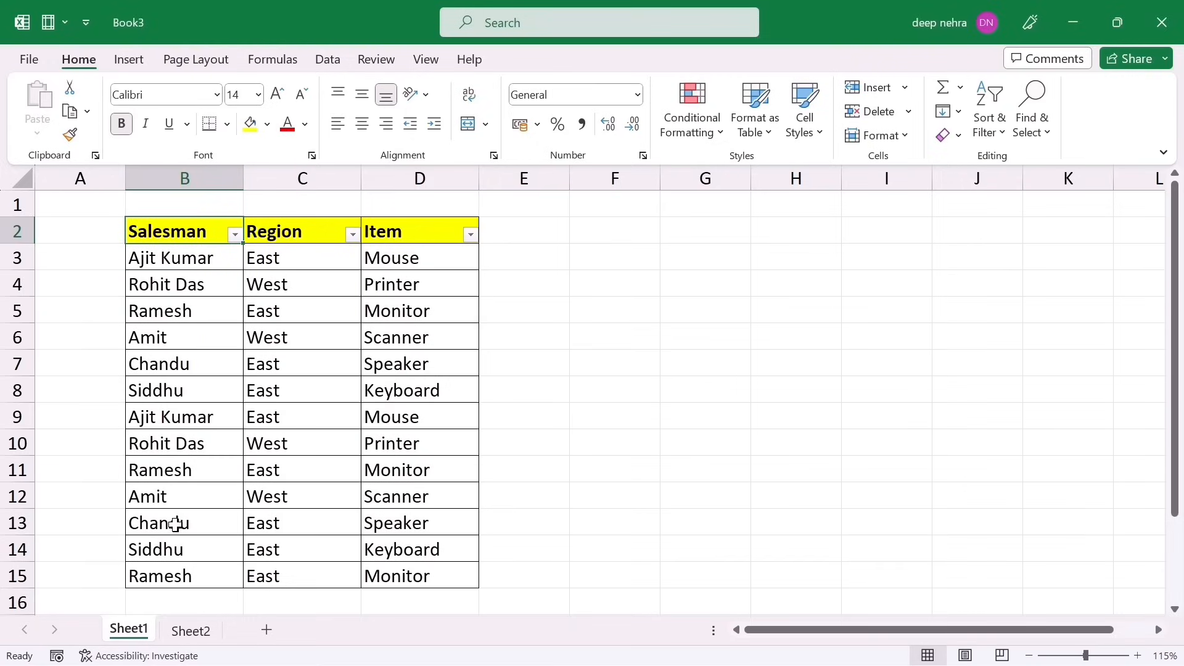
Sort the Salesman table by Region, Z to A, and clear the selection
click(352, 234)
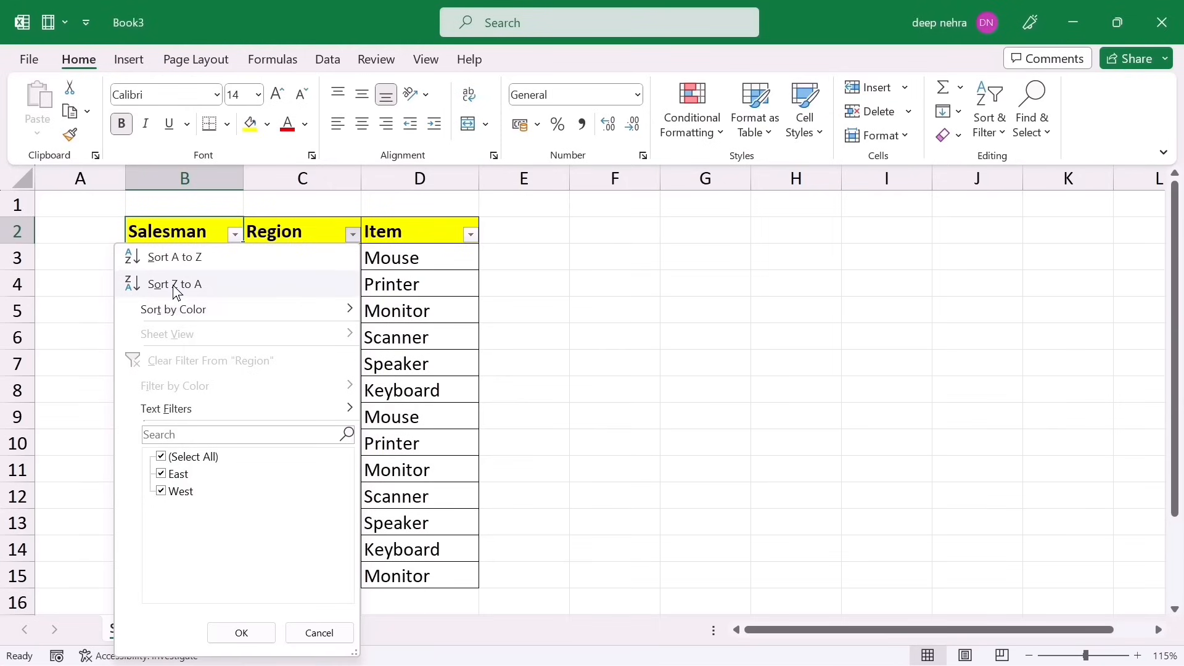
click(179, 283)
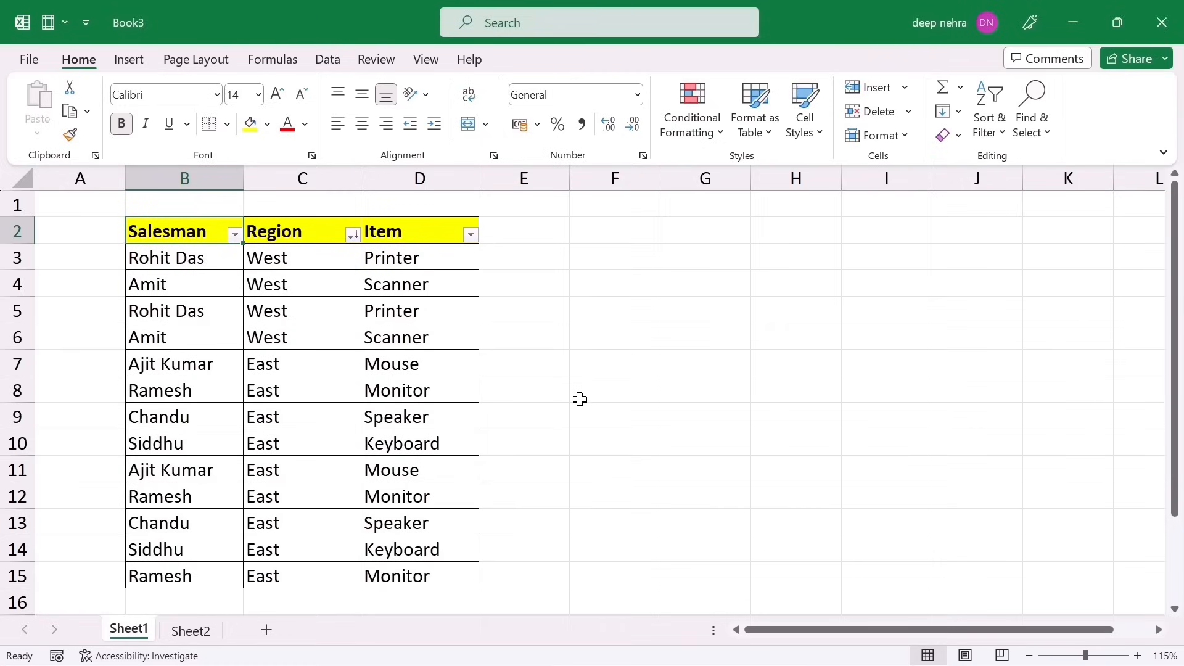
click(553, 240)
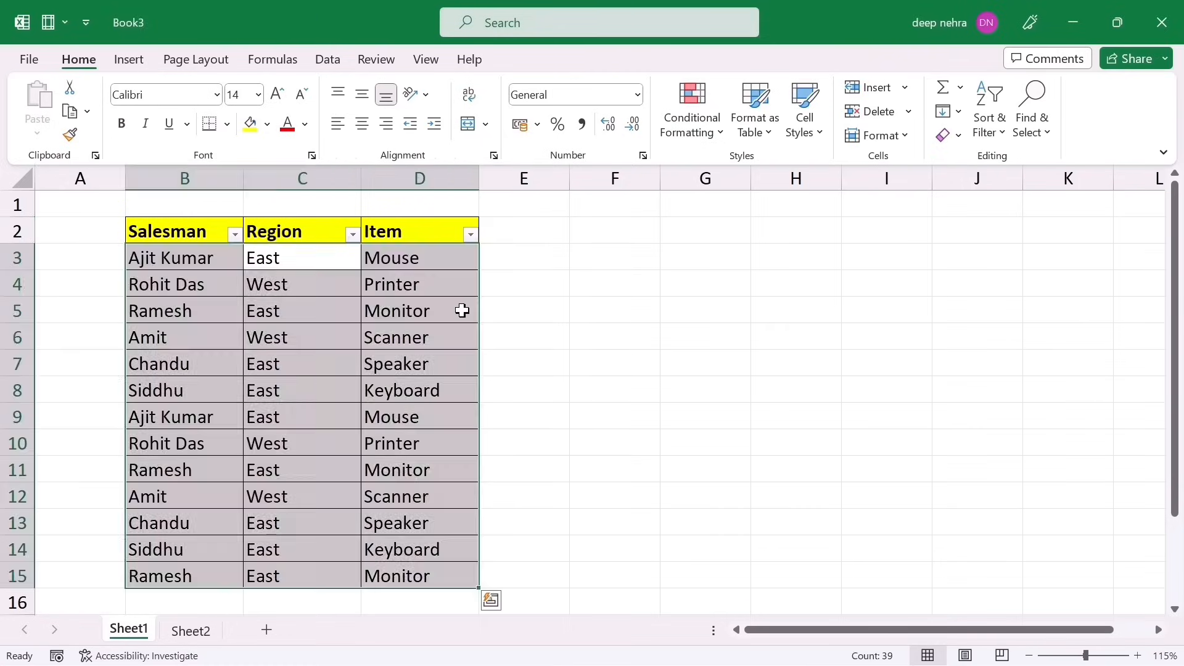
click(351, 333)
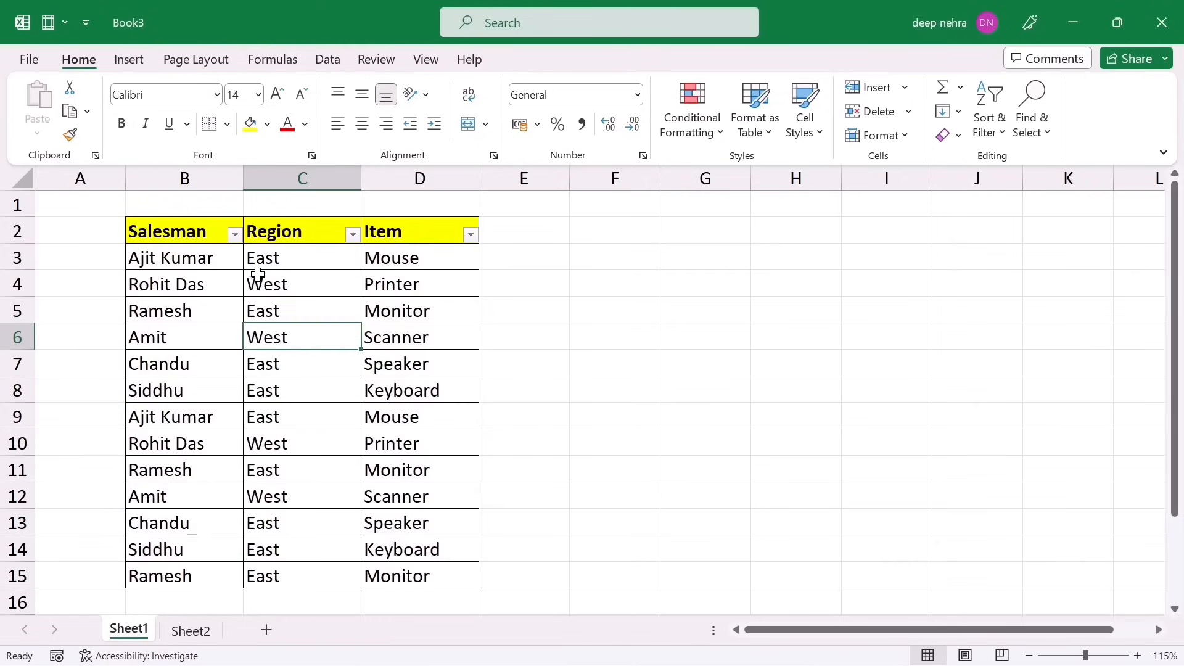
Add an Index header in E2 and fill the column with 1 to 13
click(558, 230)
text(Index)
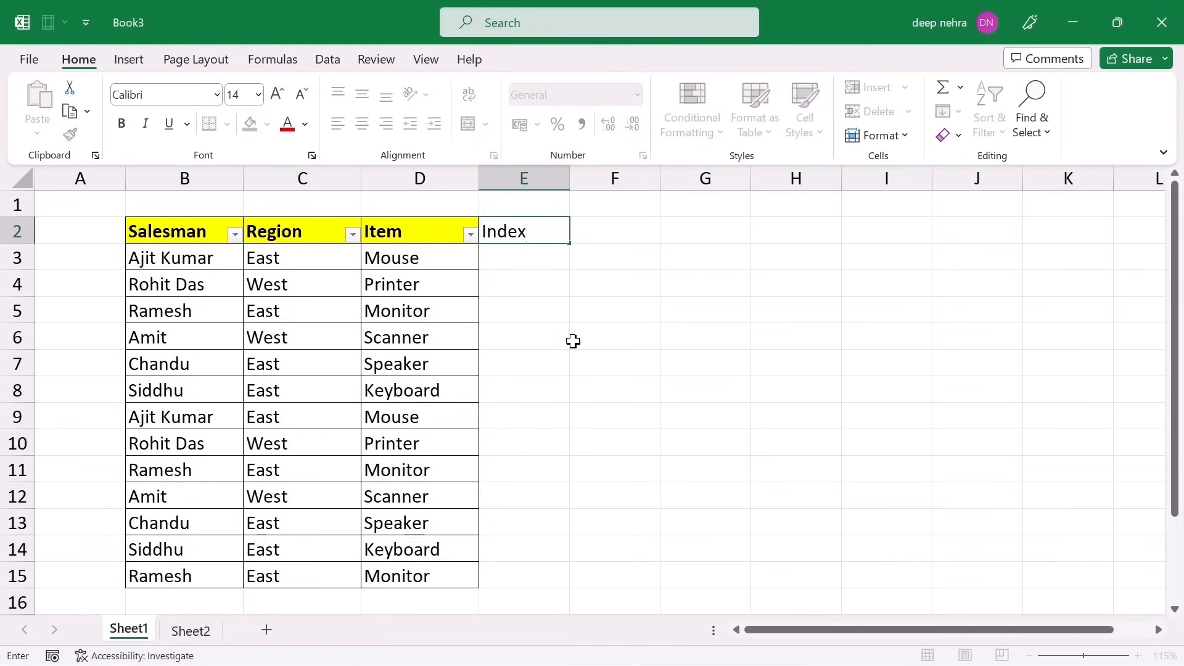
key(Return)
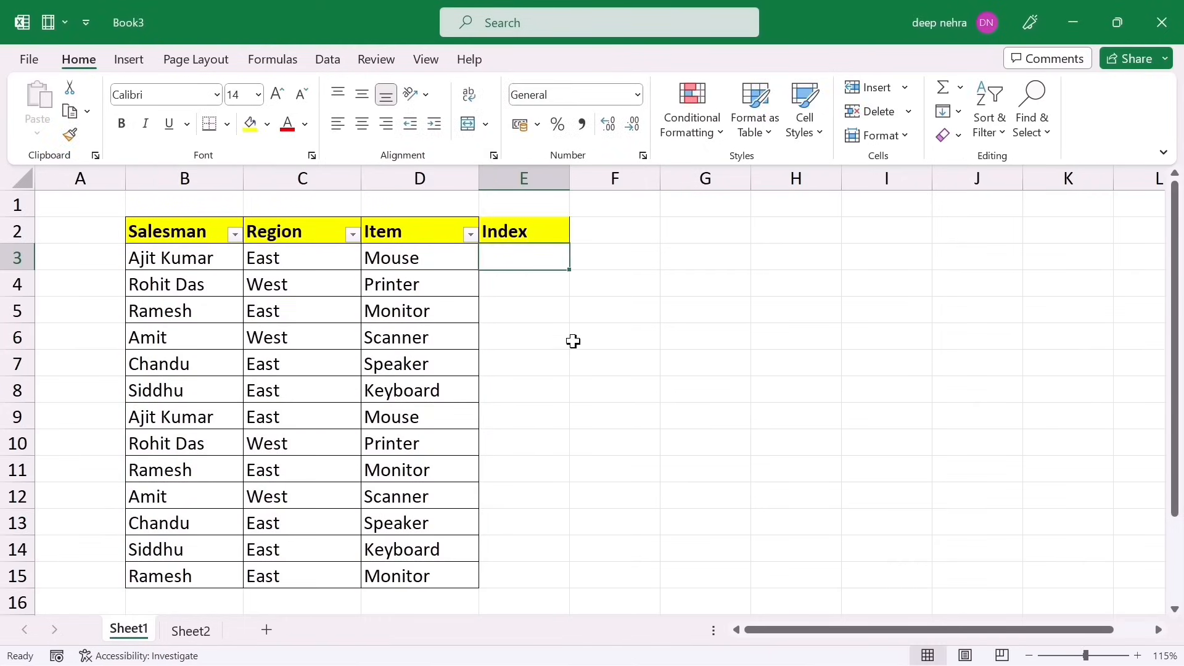
text(1)
key(Return)
text(2)
click(572, 341)
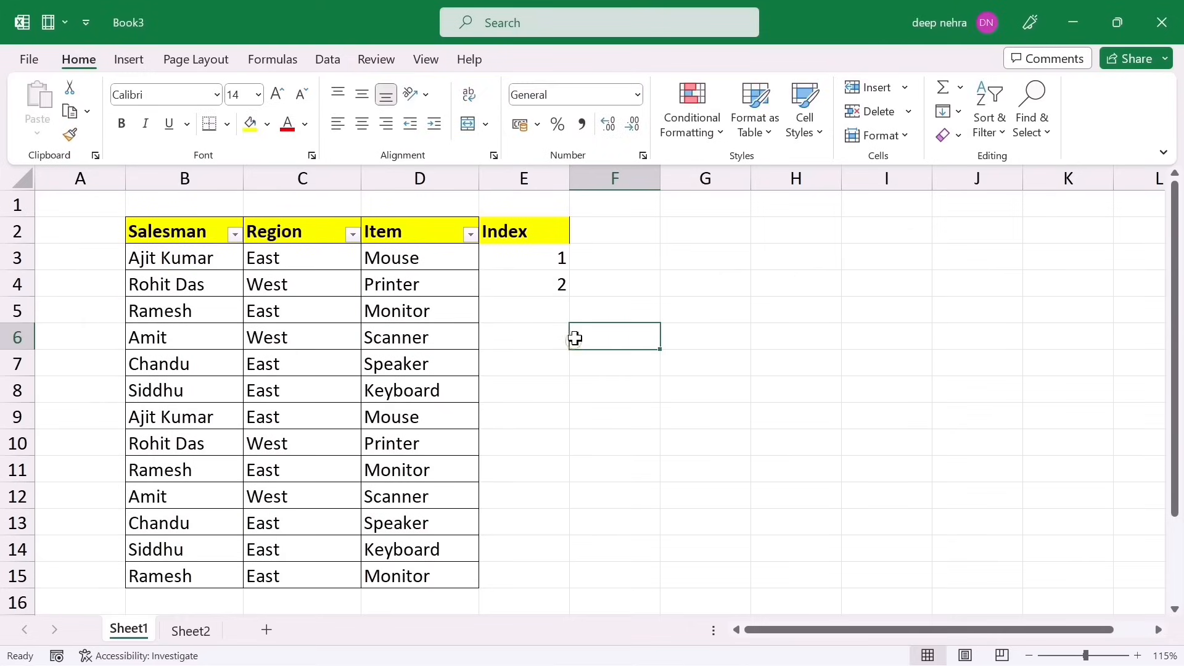
drag(557, 259, 555, 583)
click(677, 367)
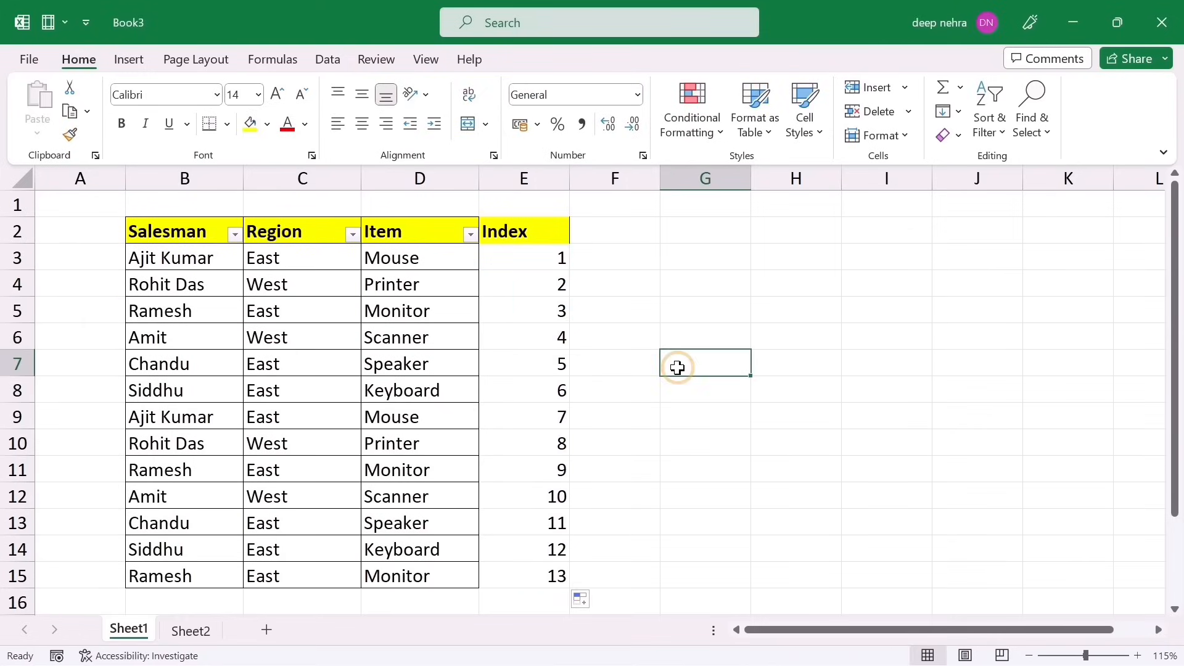
Reapply the table filters so they include the Index column
click(519, 230)
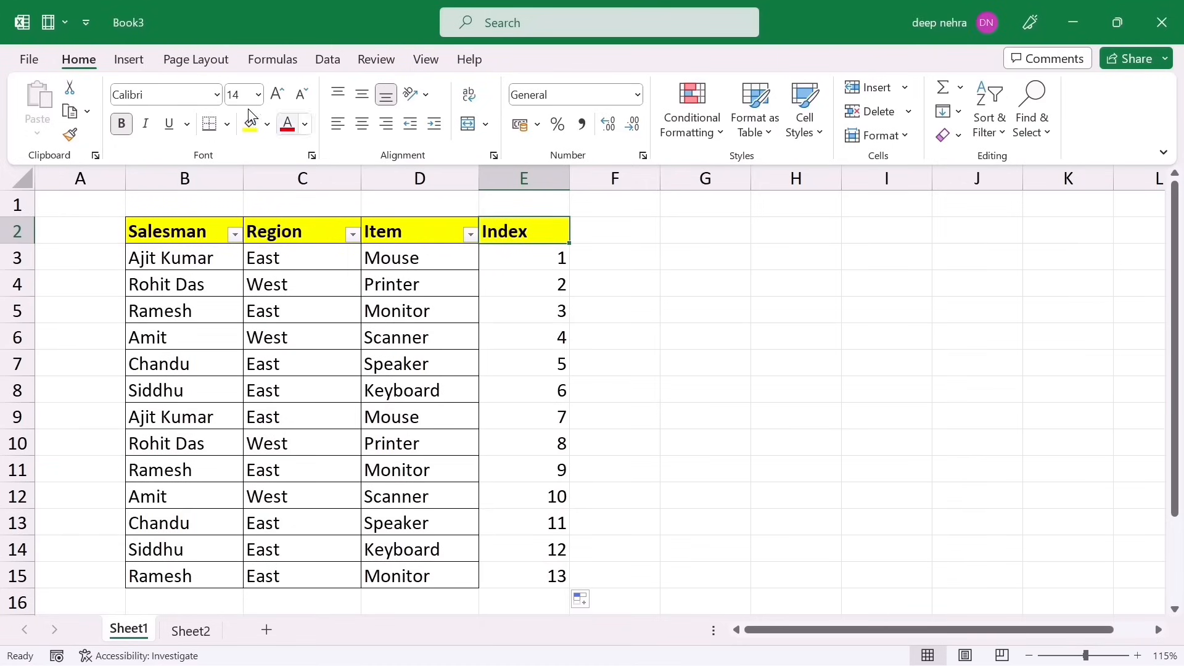
click(327, 60)
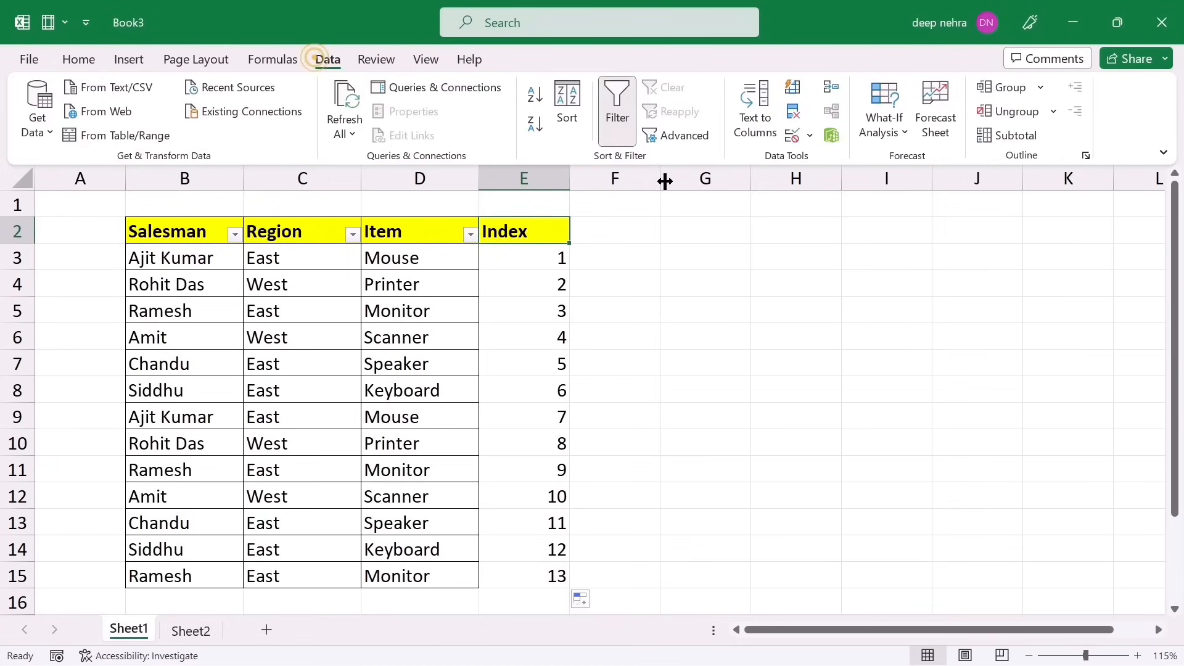
click(618, 117)
click(620, 119)
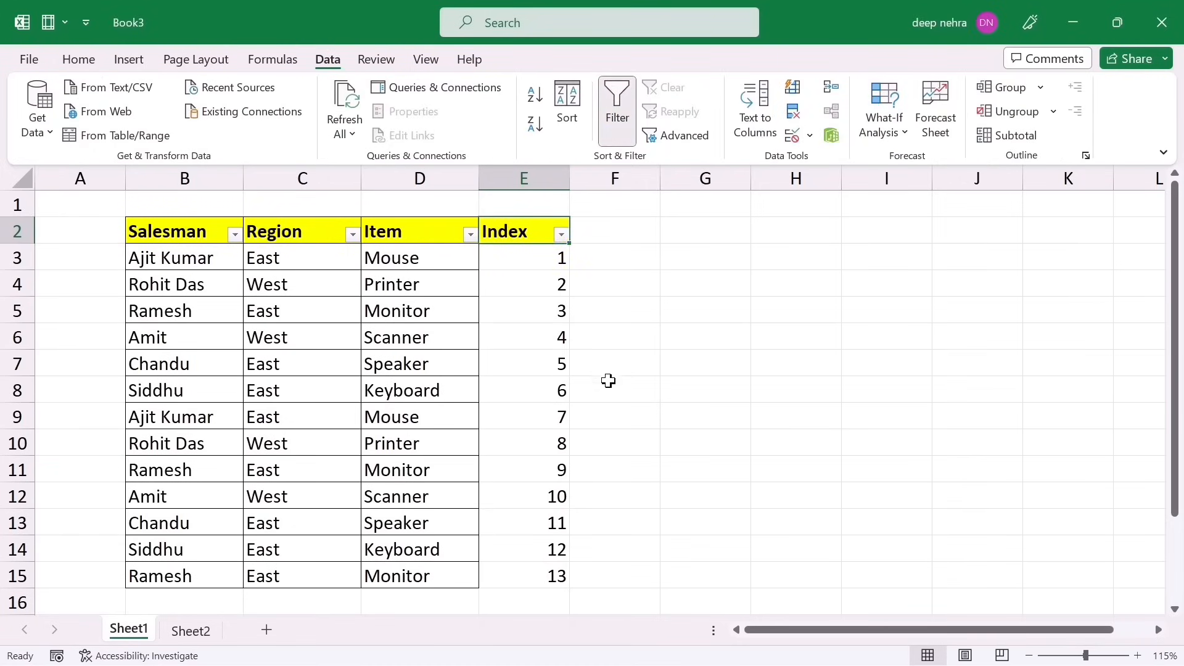
click(584, 425)
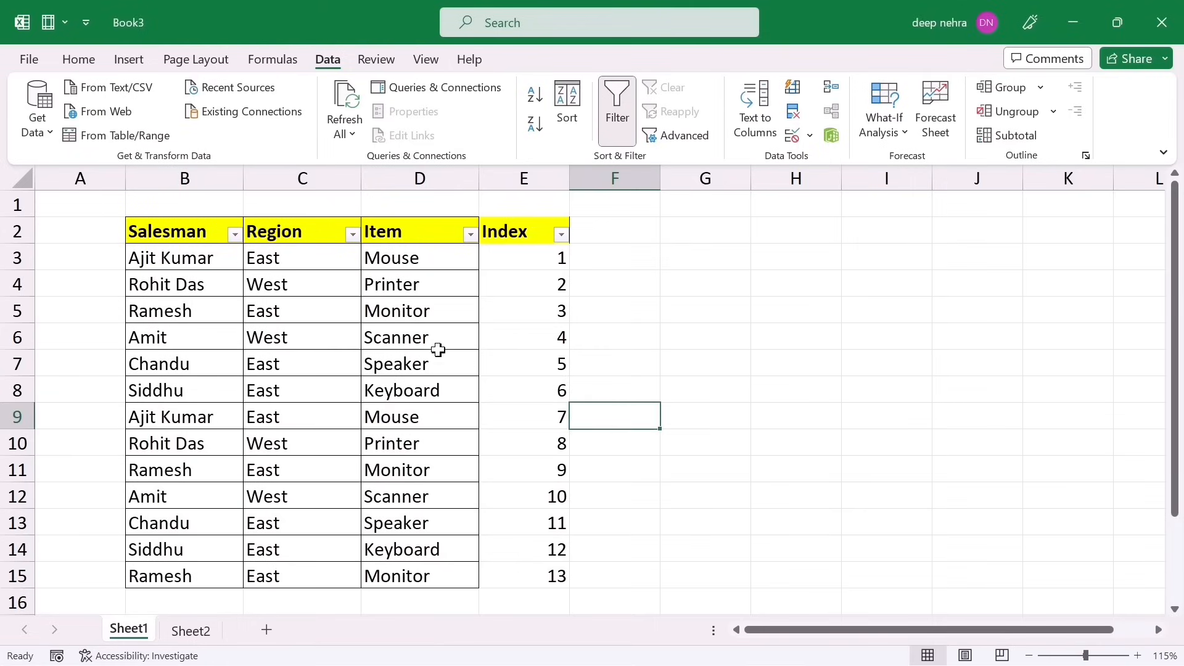
Sort Region Z to A, then restore the original order by sorting Index ascending
click(353, 234)
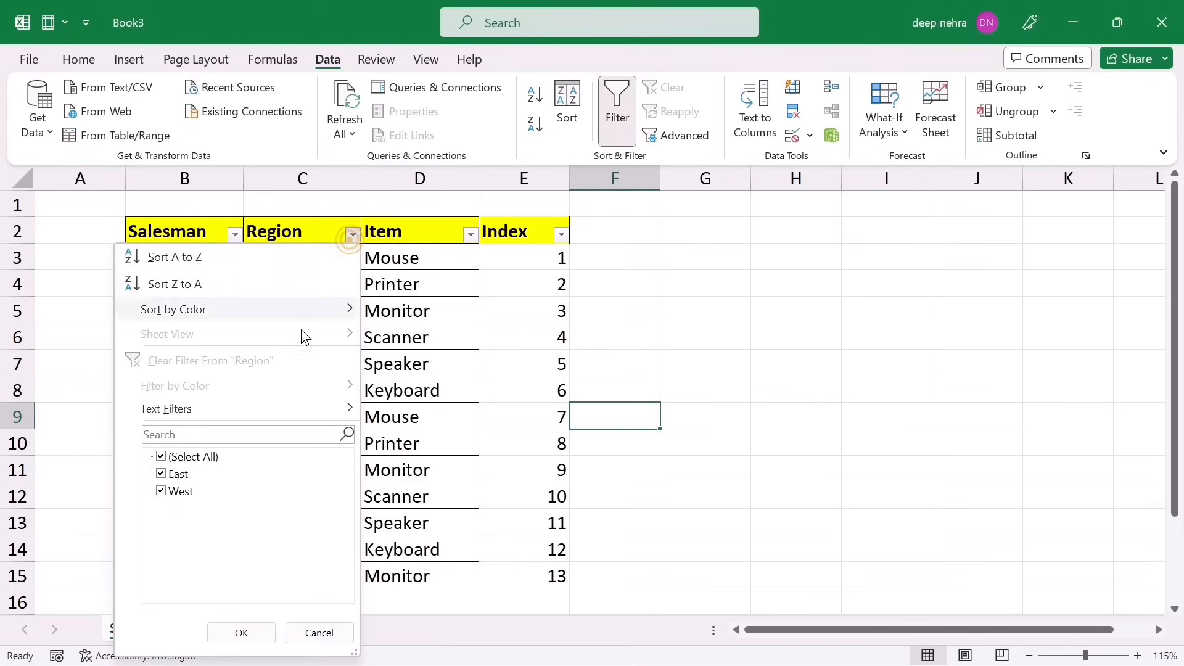
click(188, 285)
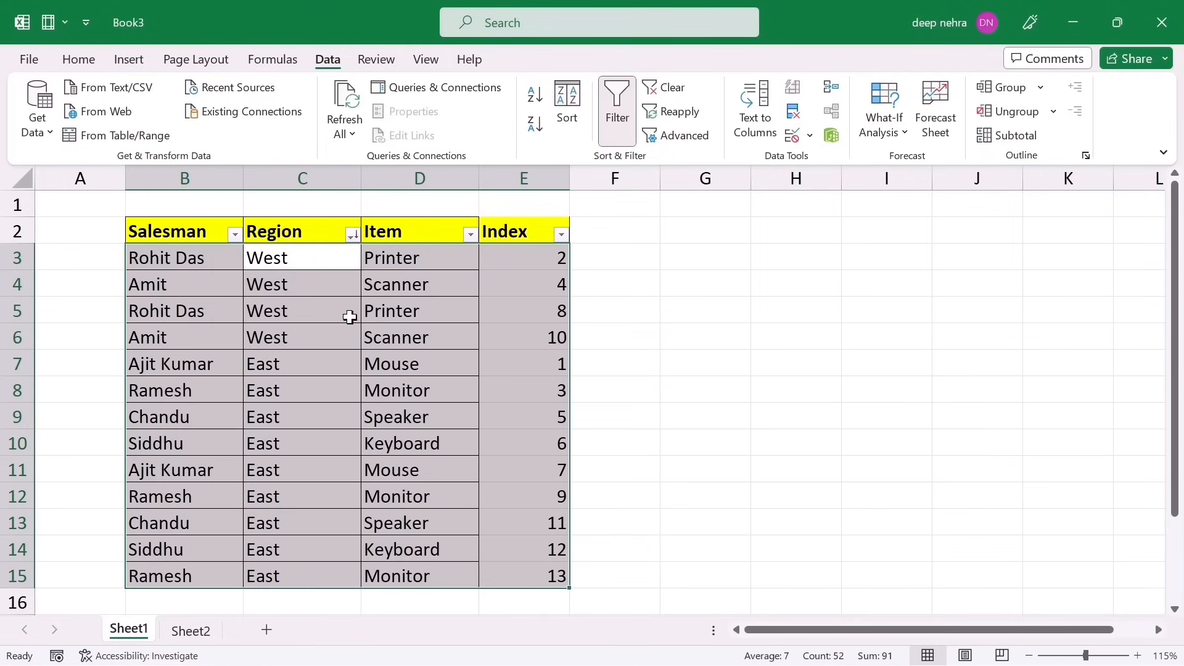
click(555, 285)
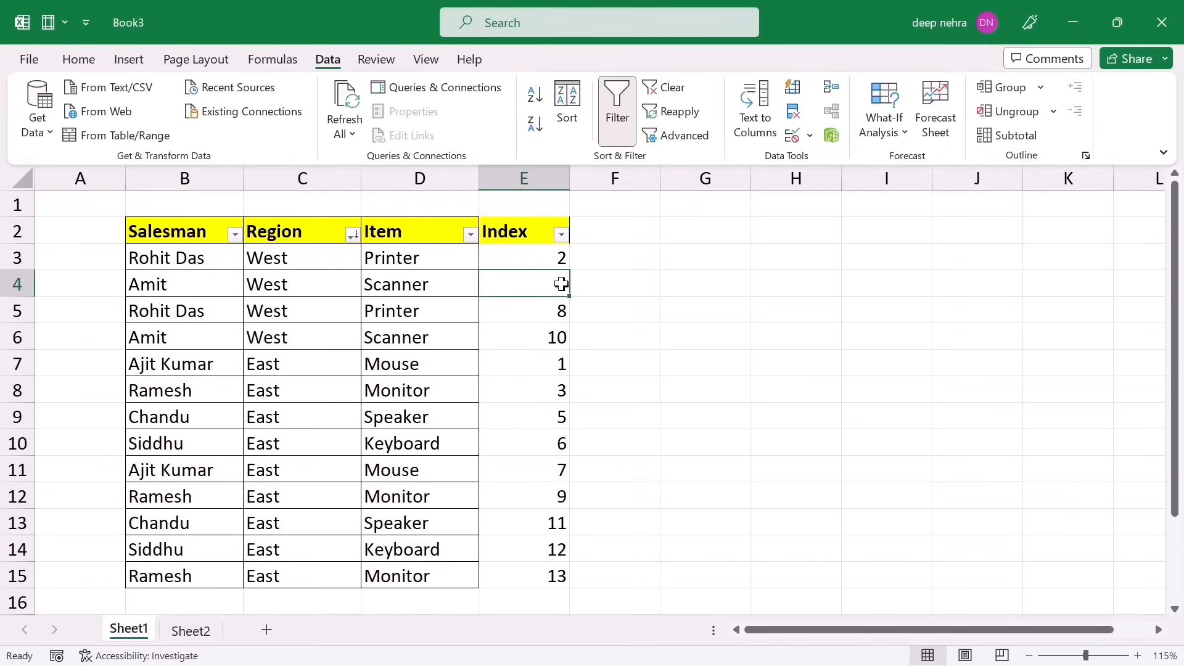
click(561, 235)
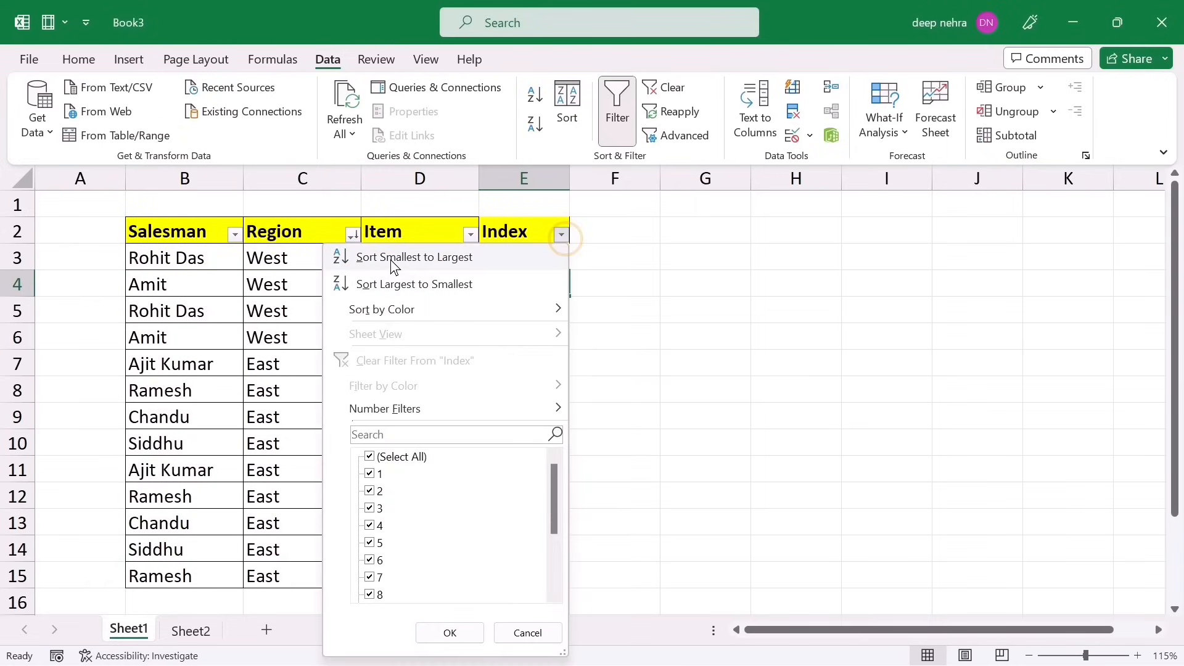
click(413, 259)
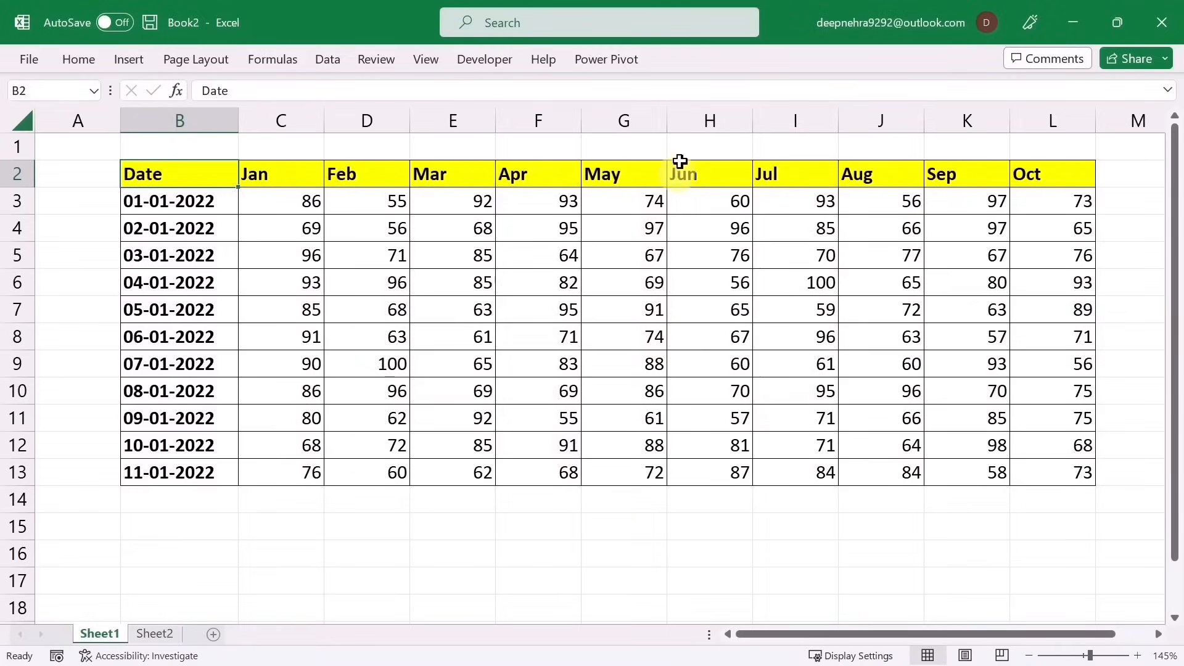
Hide the Jun, Jul and Sep columns of the monthly table
drag(703, 120, 772, 117)
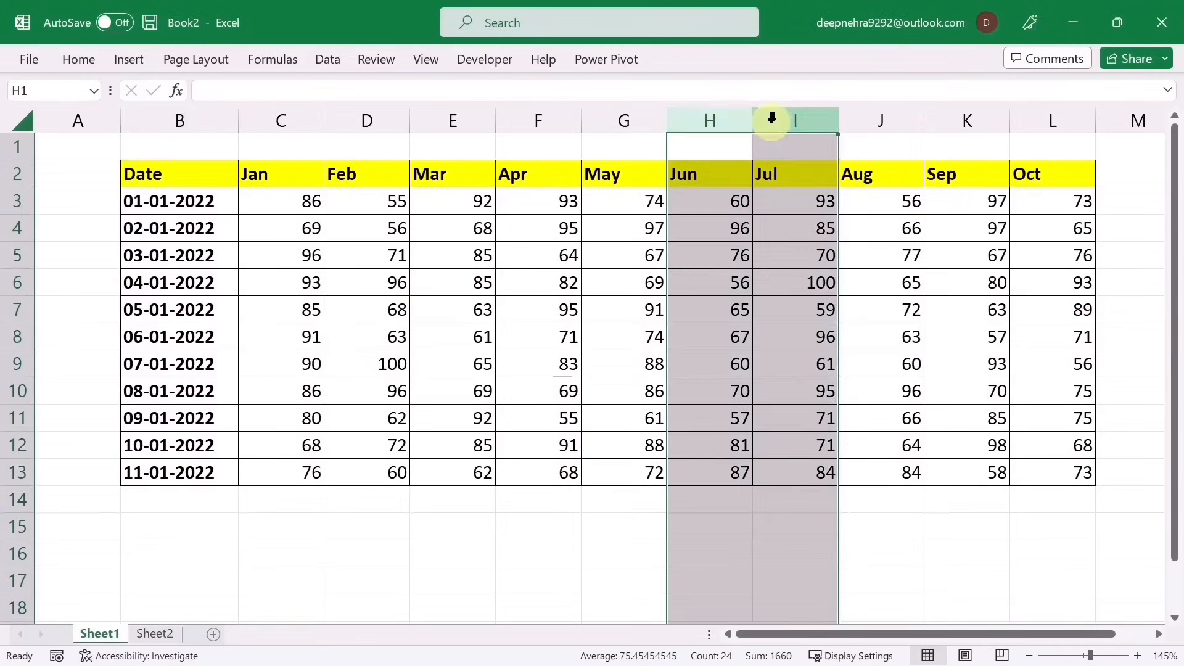
right_click(734, 121)
click(776, 450)
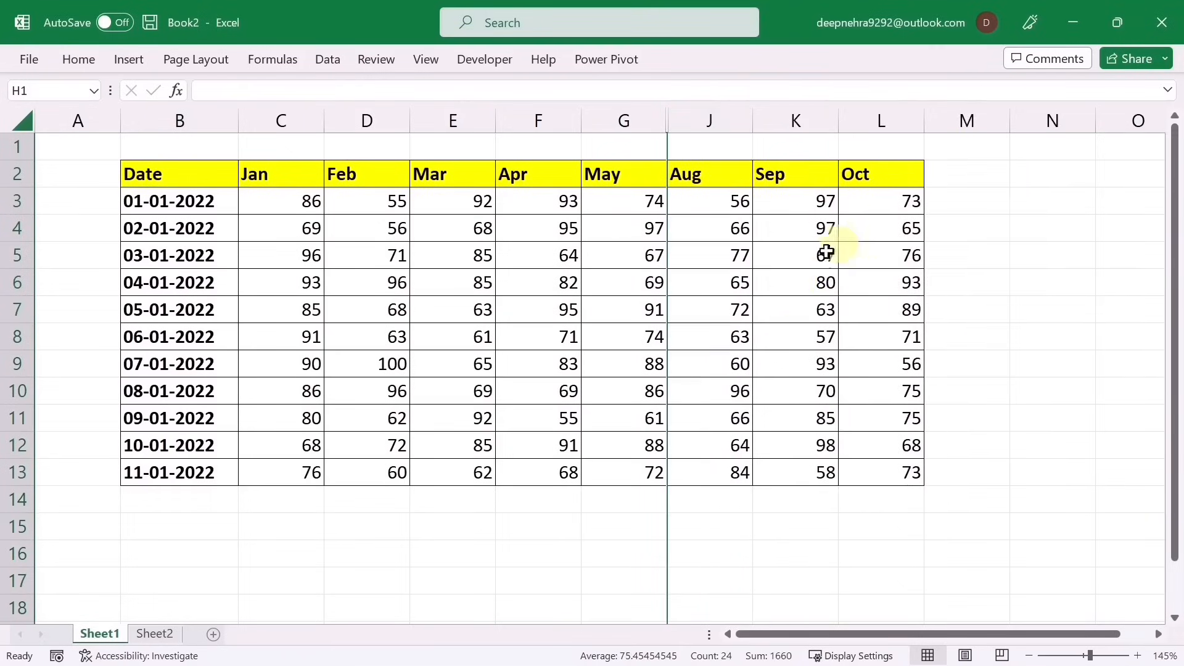
click(795, 120)
right_click(797, 119)
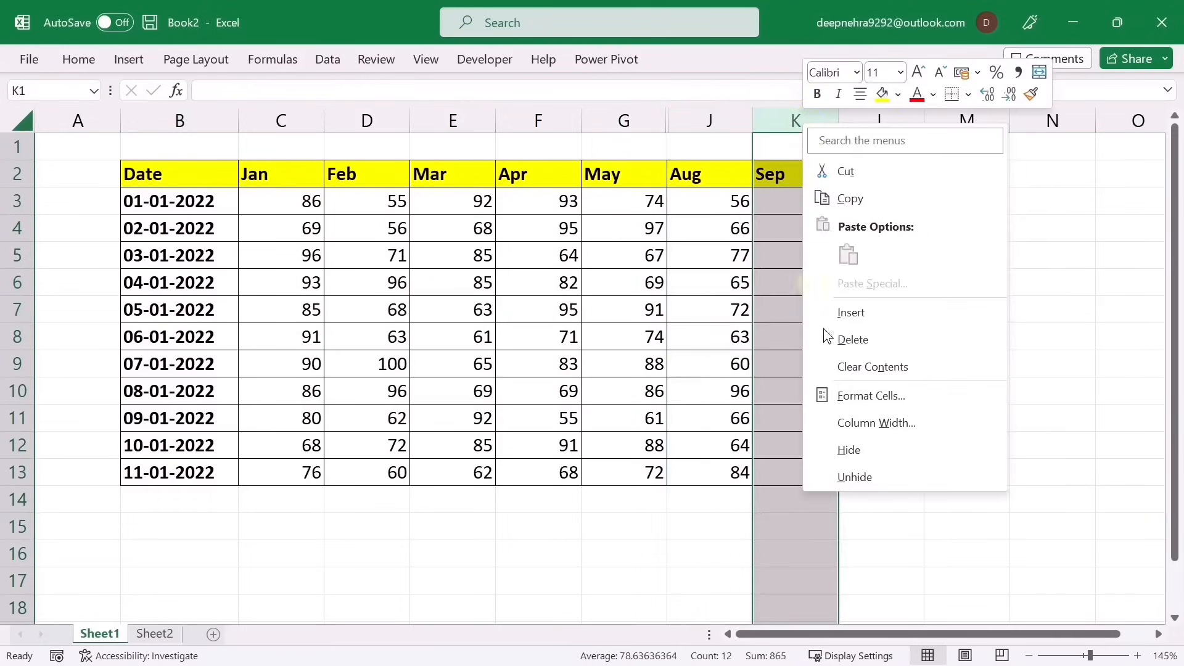
click(832, 448)
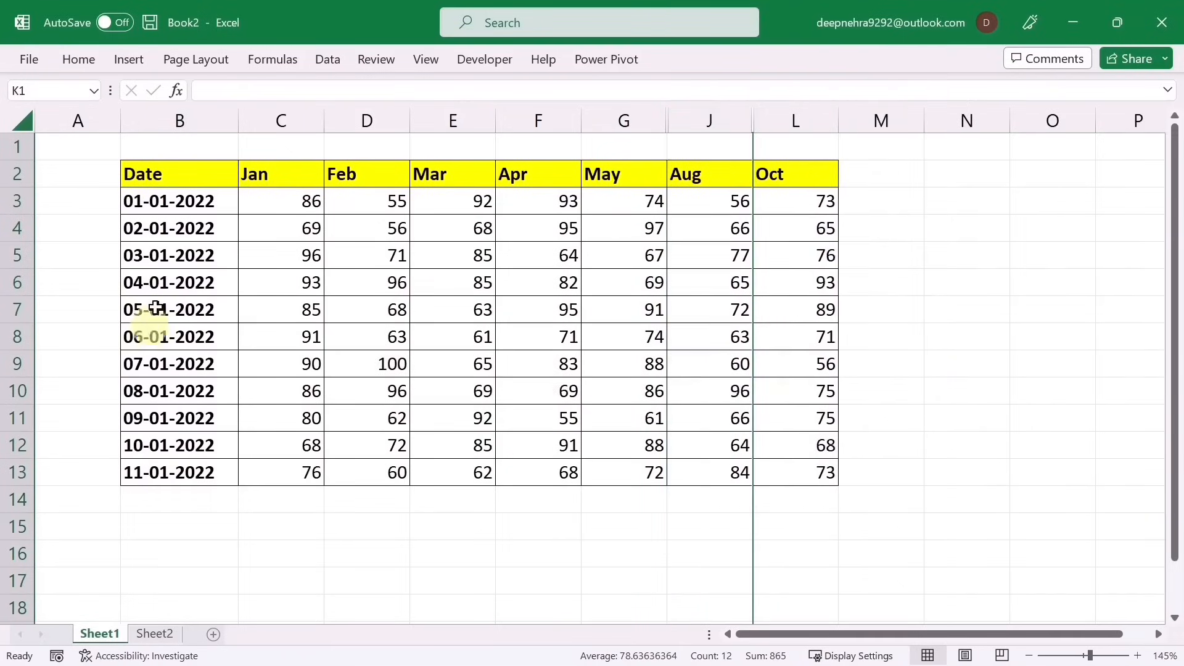
click(260, 377)
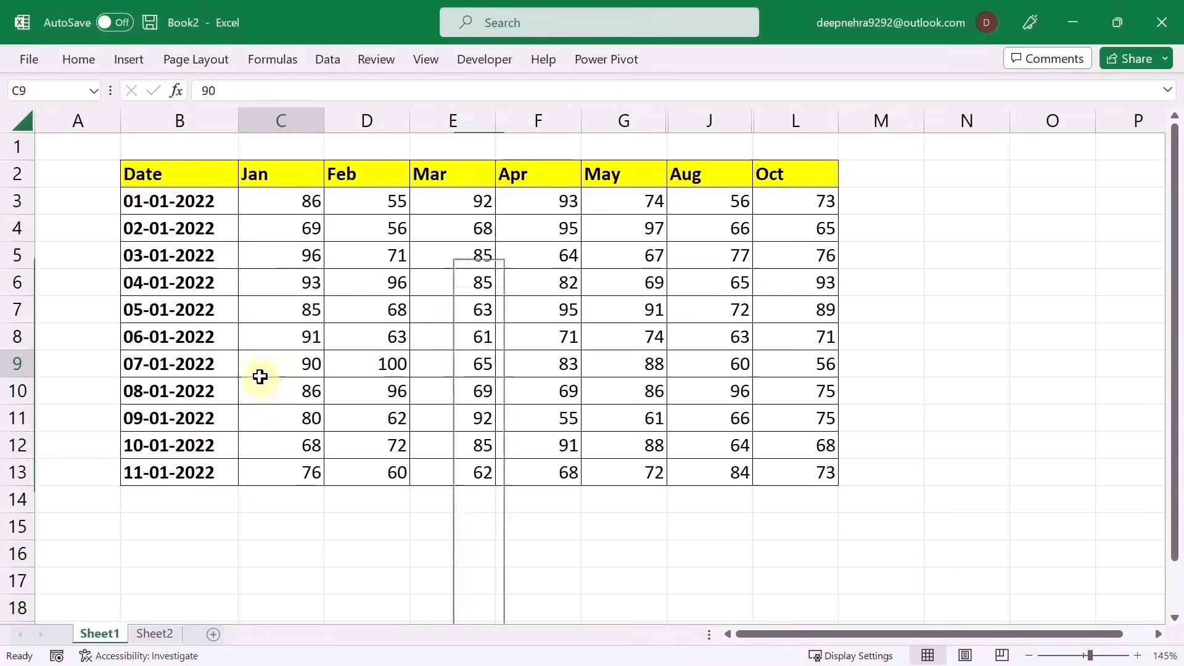
Copy the whole monthly table normally and paste it into Sheet2 at B3
drag(167, 174, 774, 470)
key(ctrl+c)
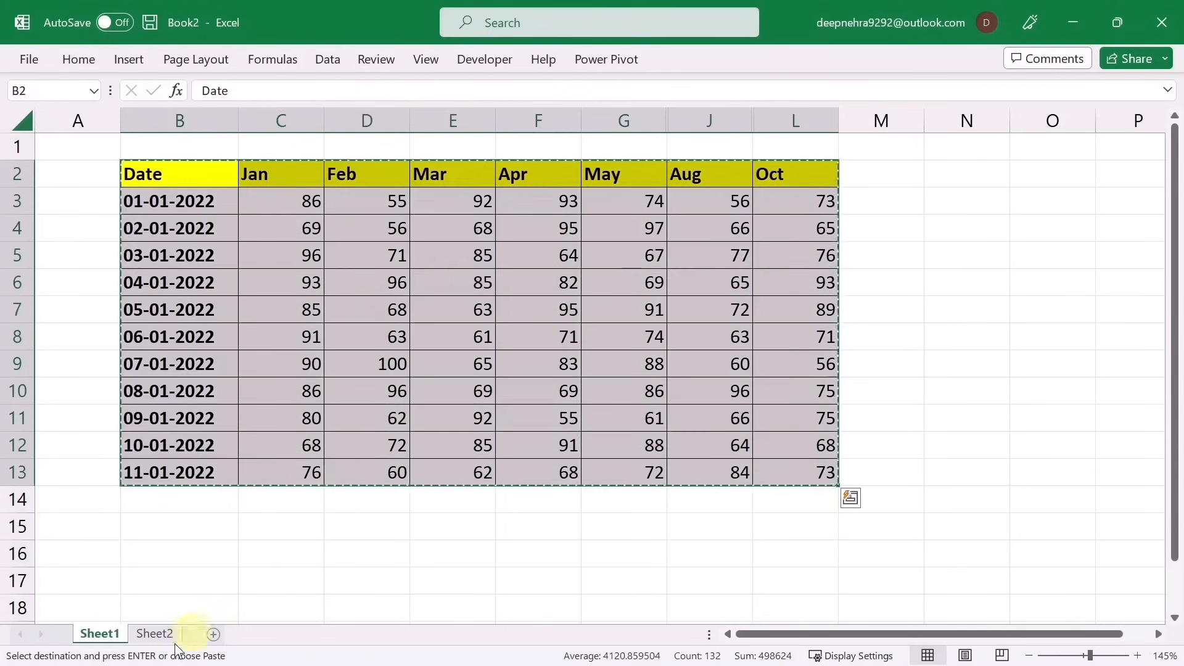
click(156, 635)
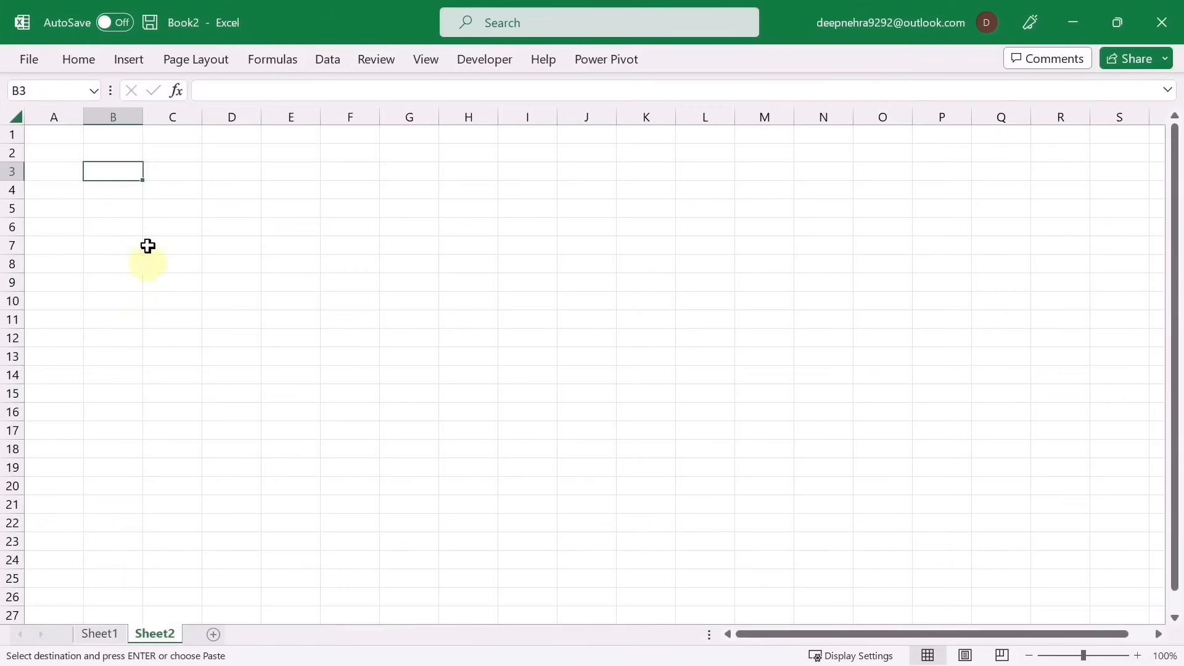
key(ctrl+v)
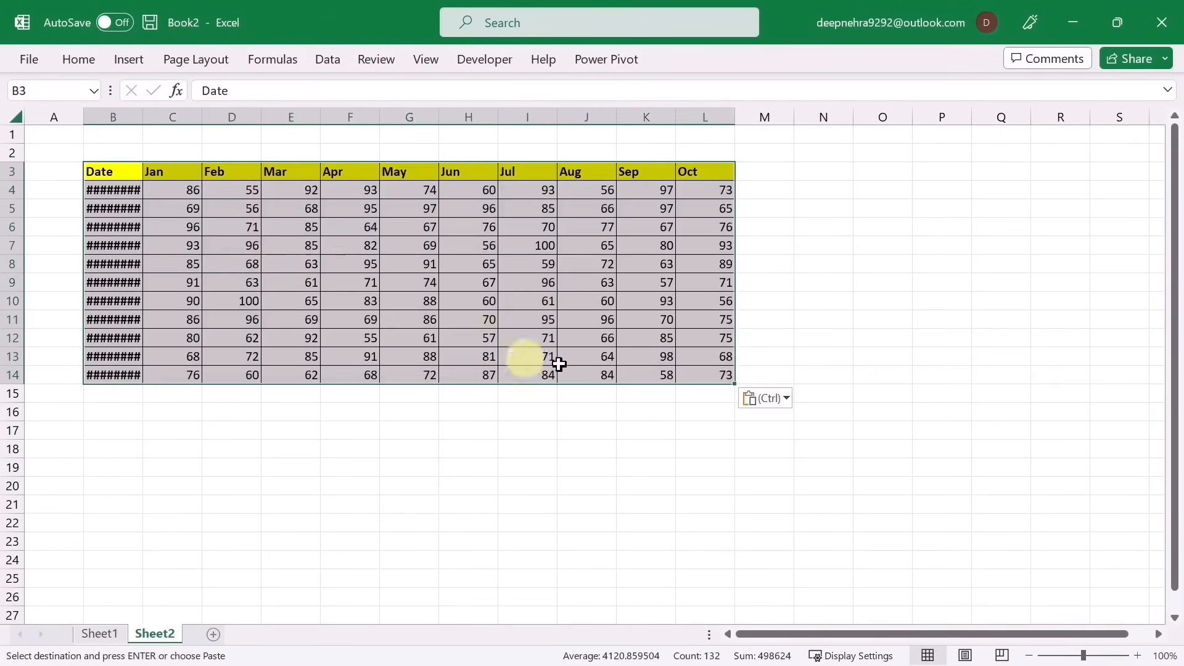
click(487, 190)
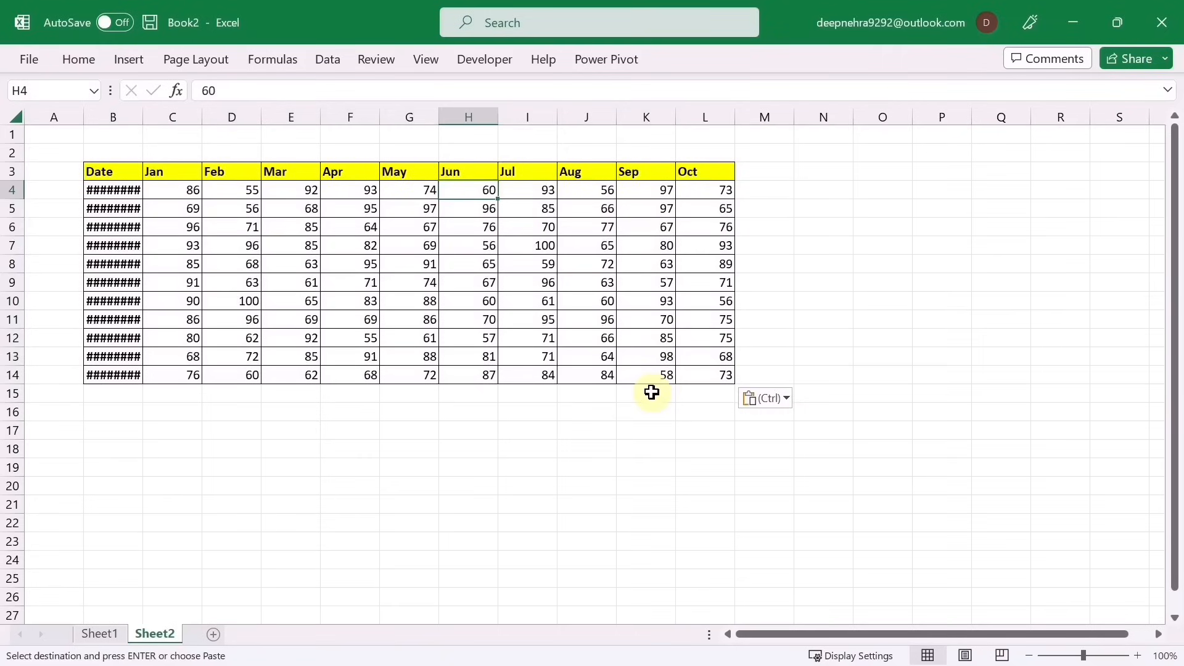
Copy only the visible cells with Alt+; and paste them into Sheet2 at B17
click(101, 632)
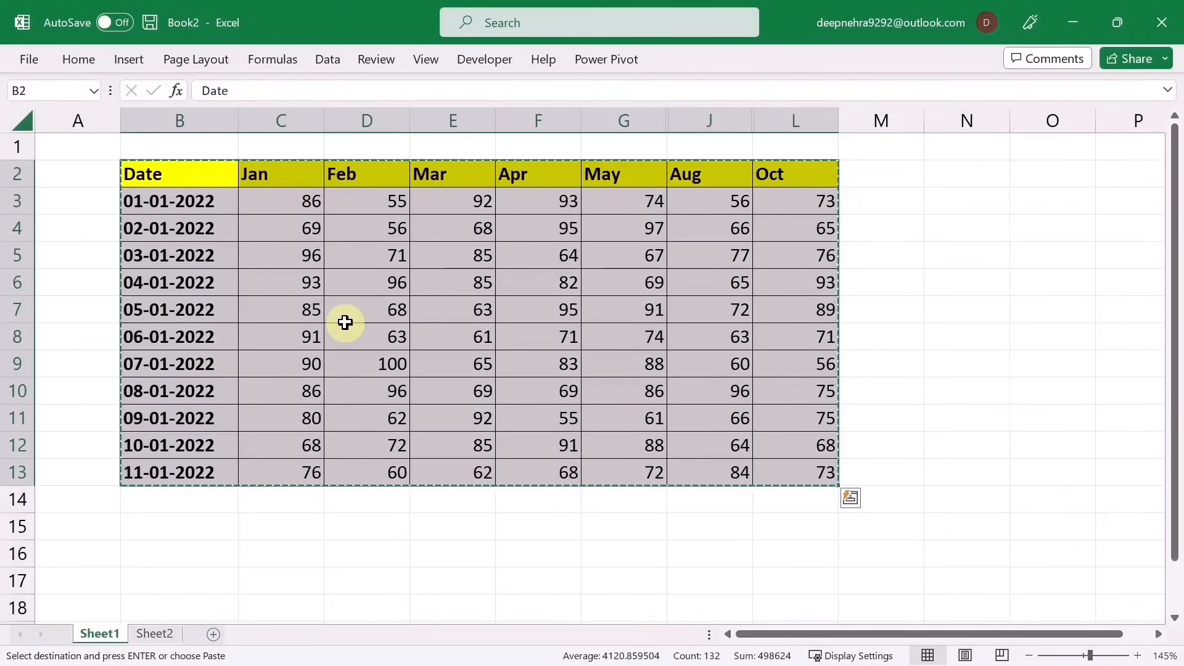
key(Escape)
click(290, 334)
drag(167, 176, 821, 476)
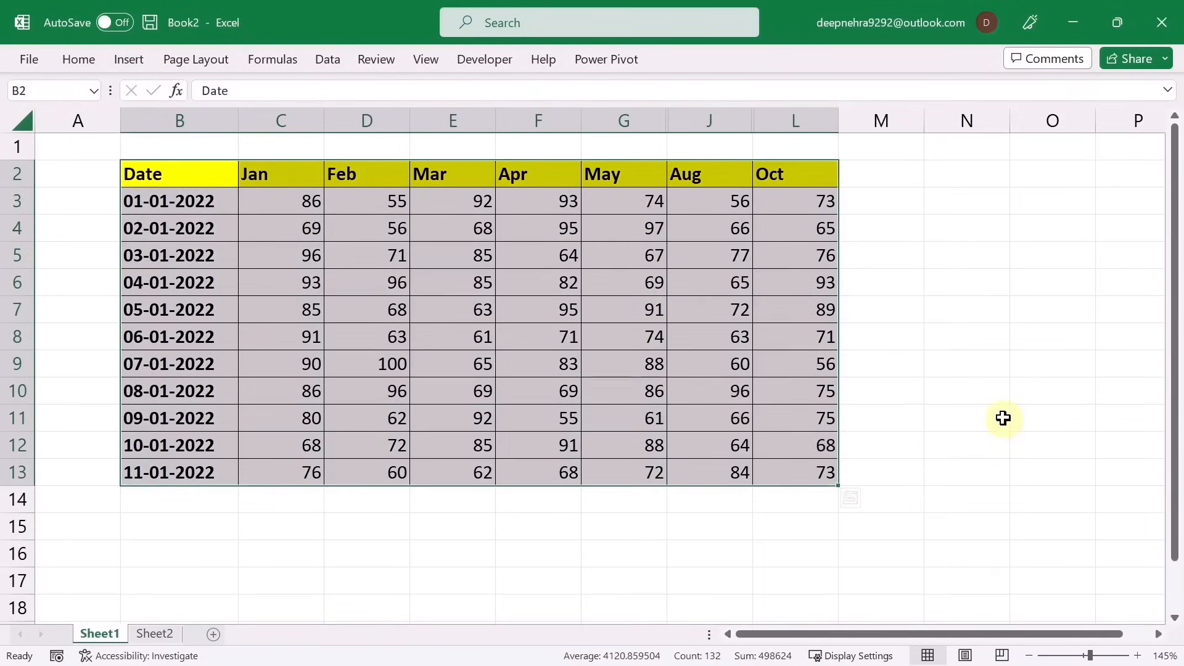
key(alt+semicolon)
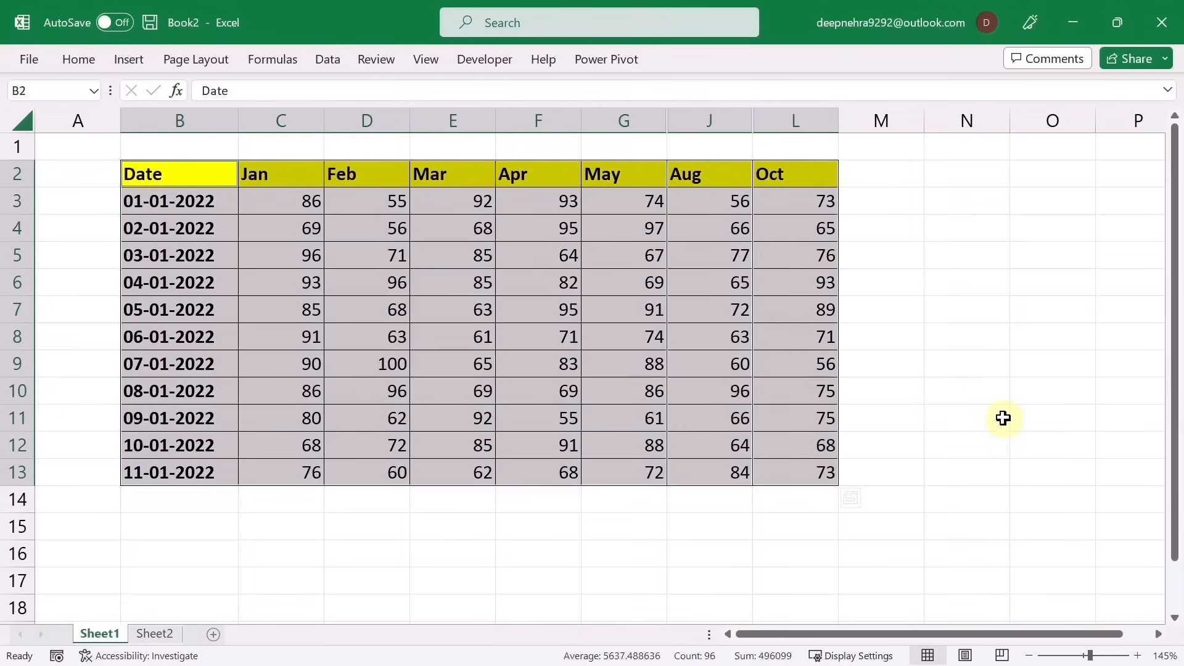
key(ctrl+c)
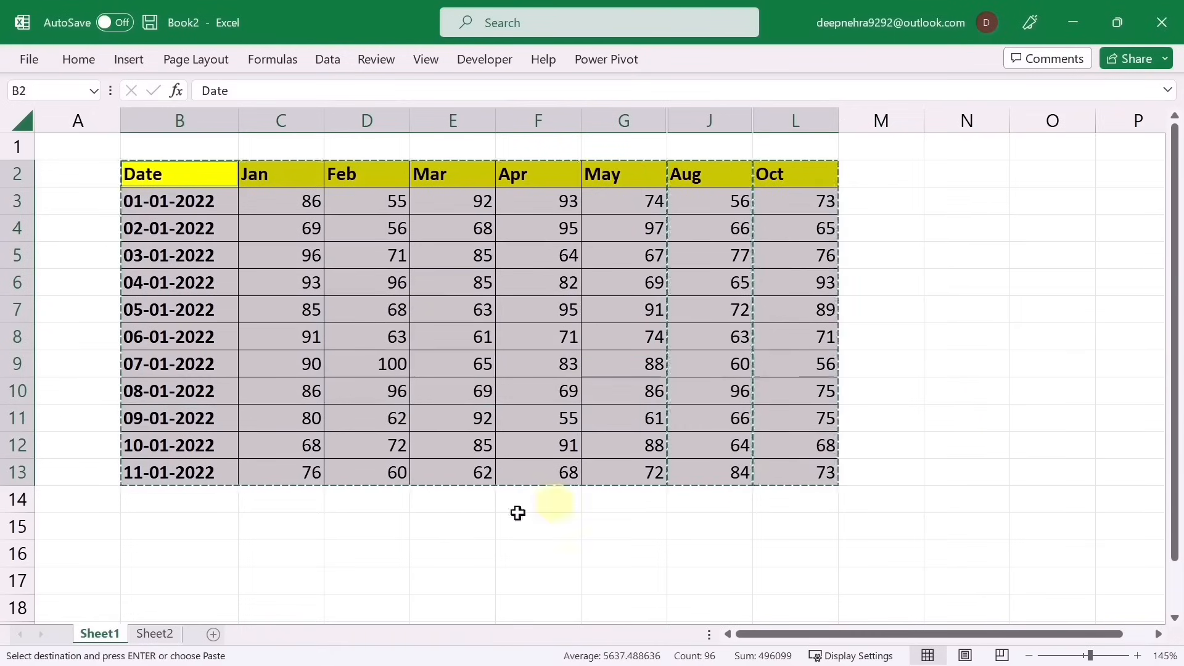
click(150, 634)
click(130, 446)
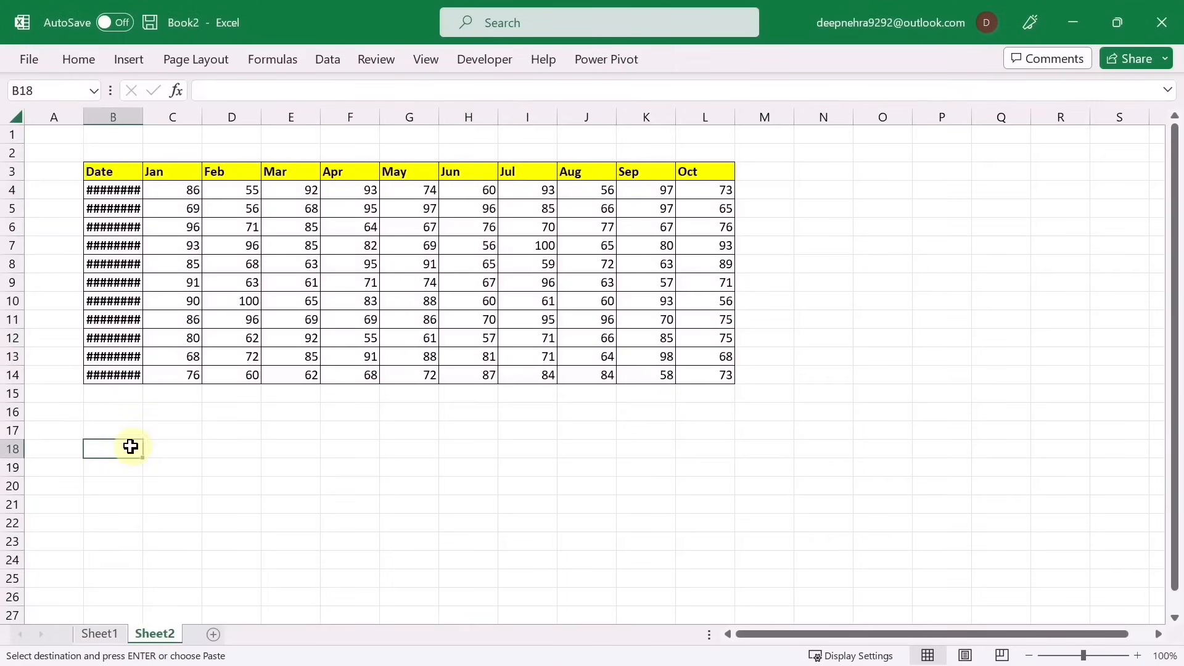
click(115, 432)
key(ctrl+v)
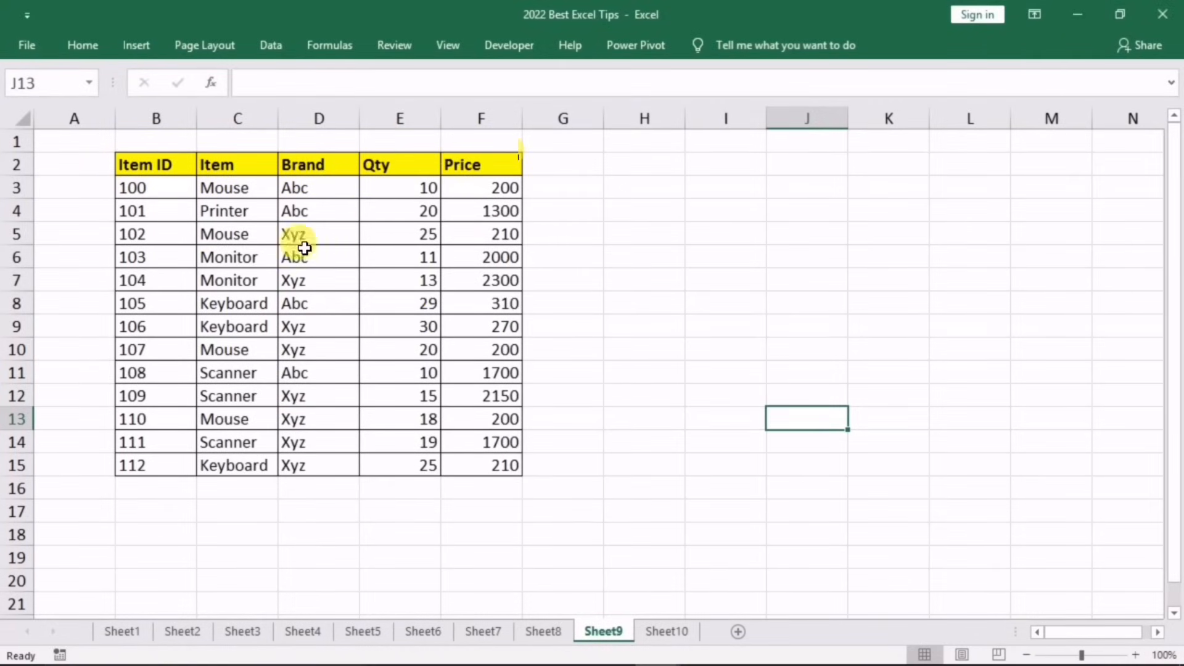
click(227, 327)
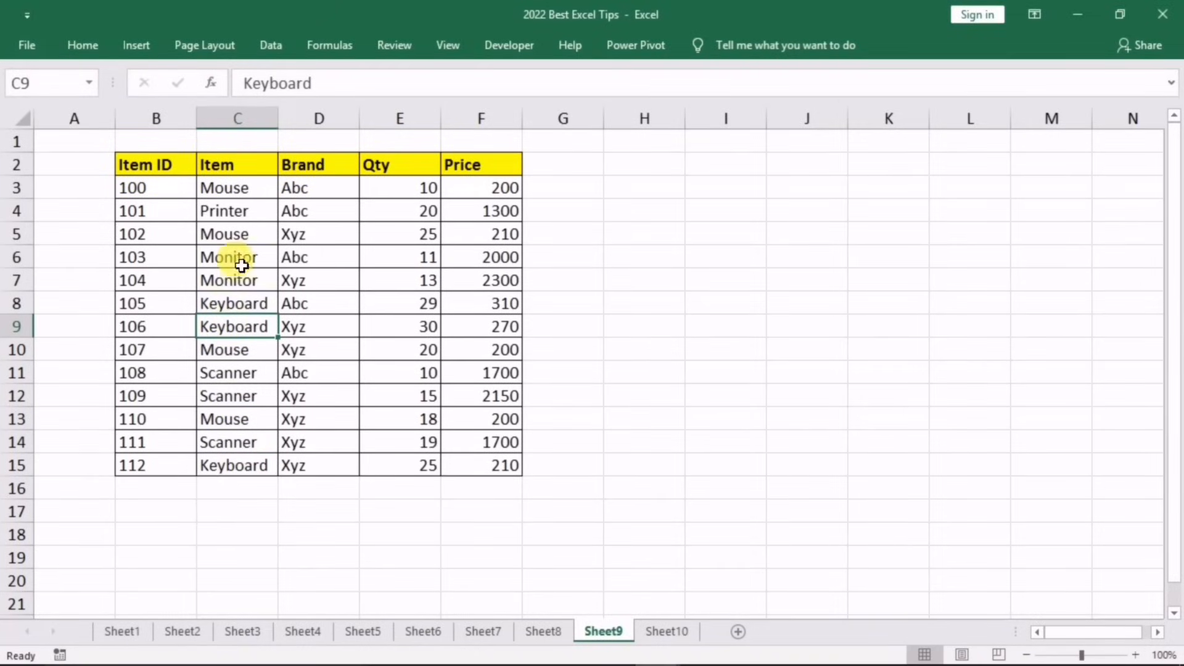
click(218, 300)
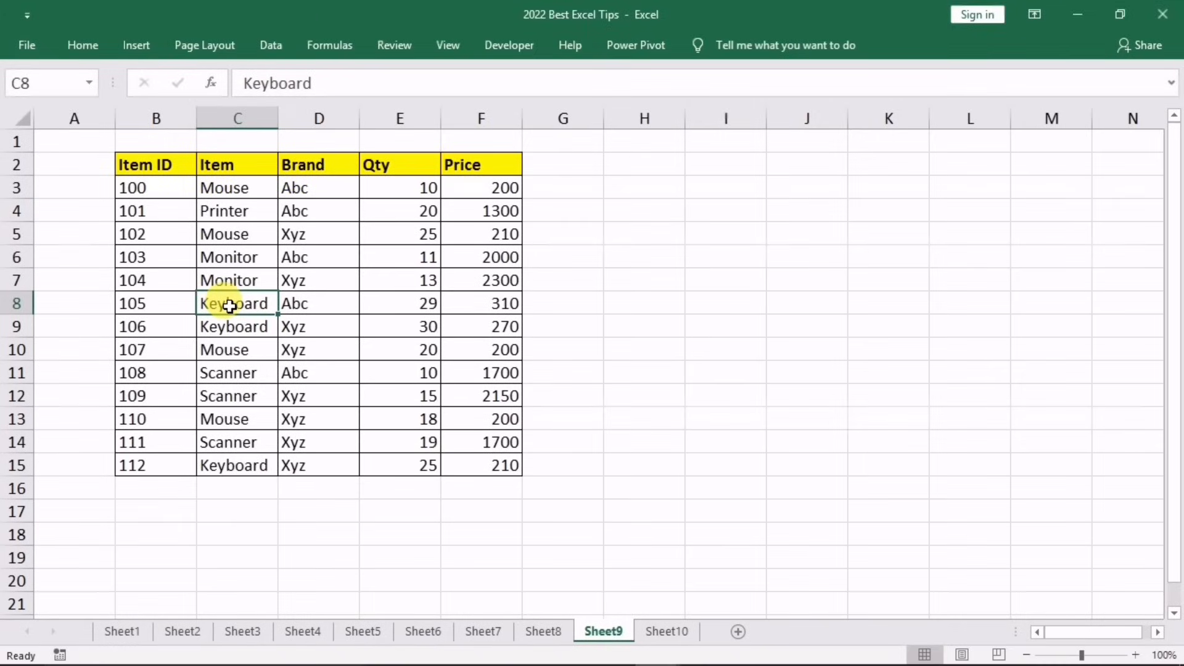
right_click(228, 304)
mouse_move(330, 489)
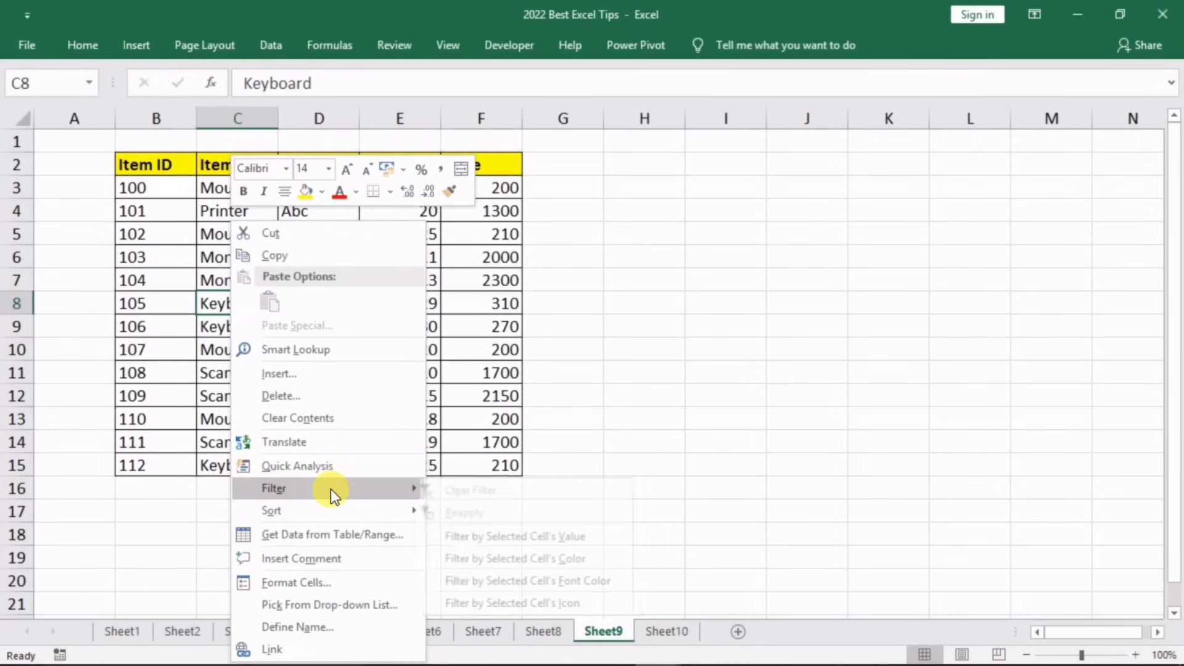
click(519, 535)
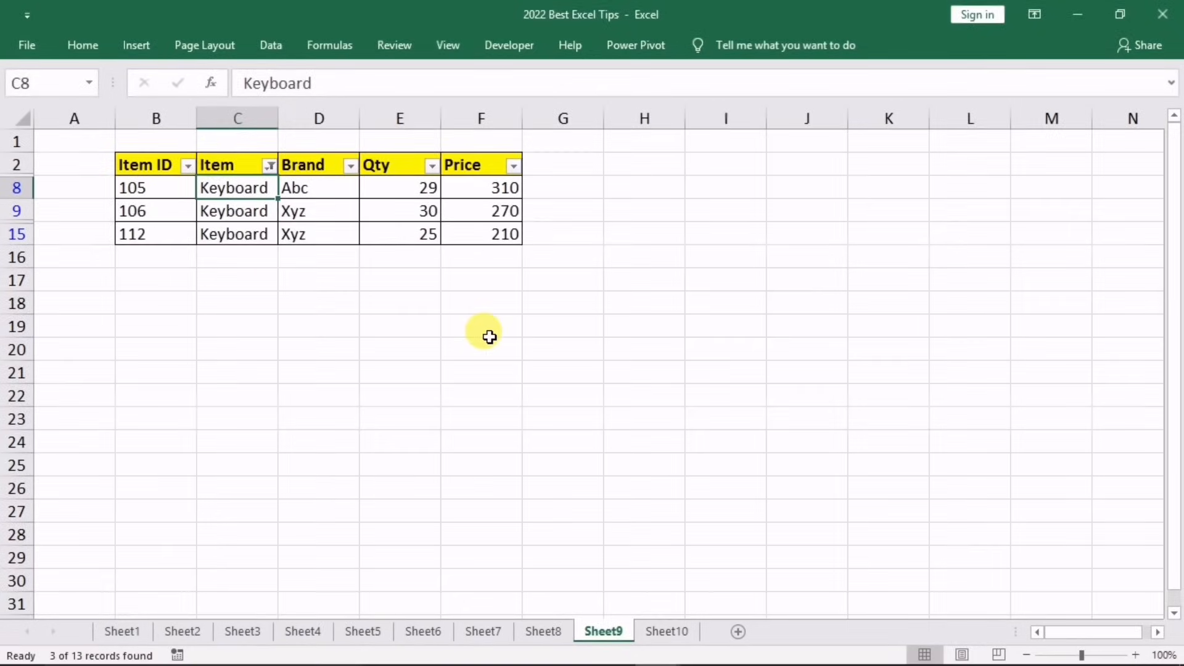
key(ctrl+z)
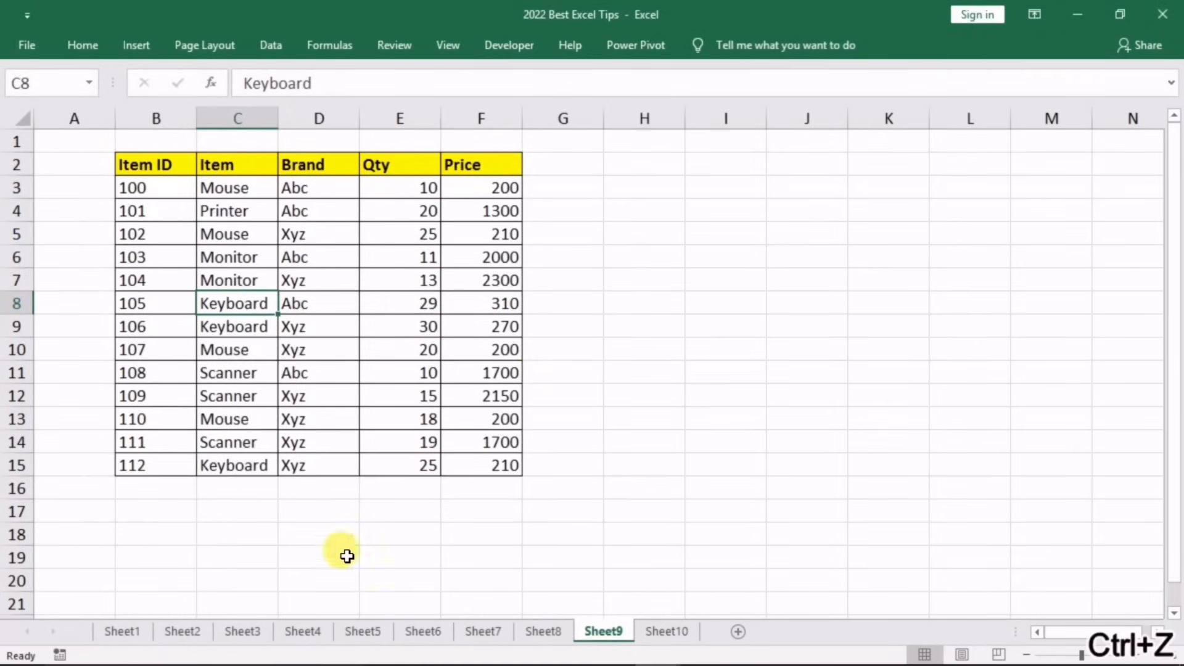
click(234, 449)
right_click(234, 448)
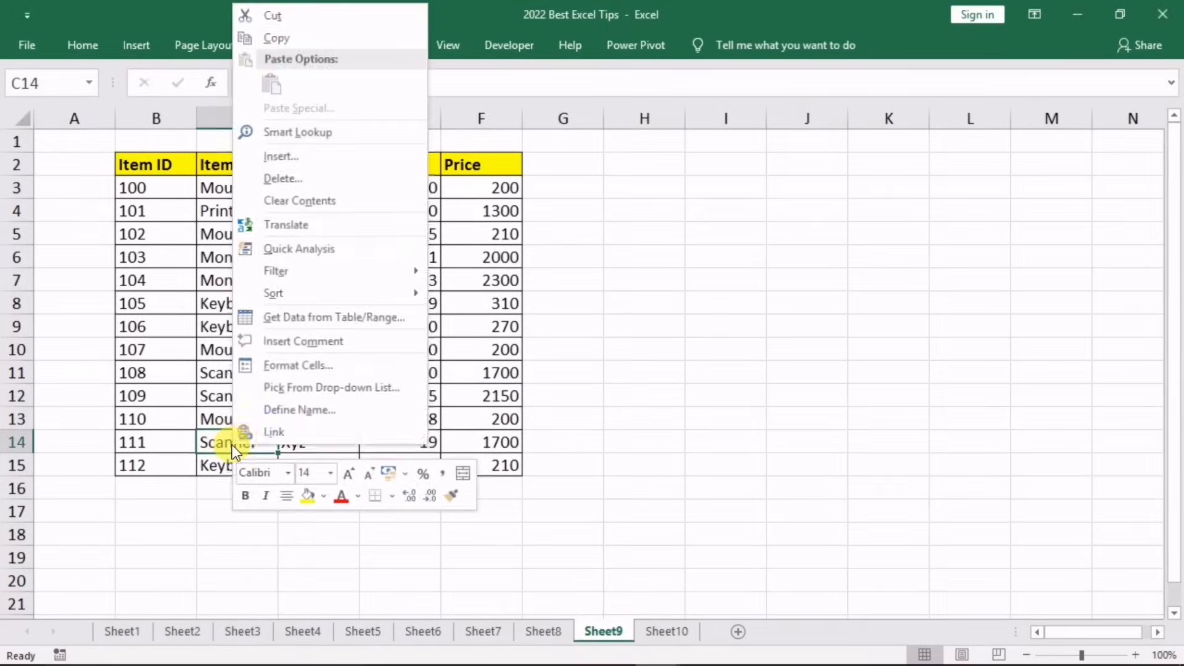
mouse_move(317, 271)
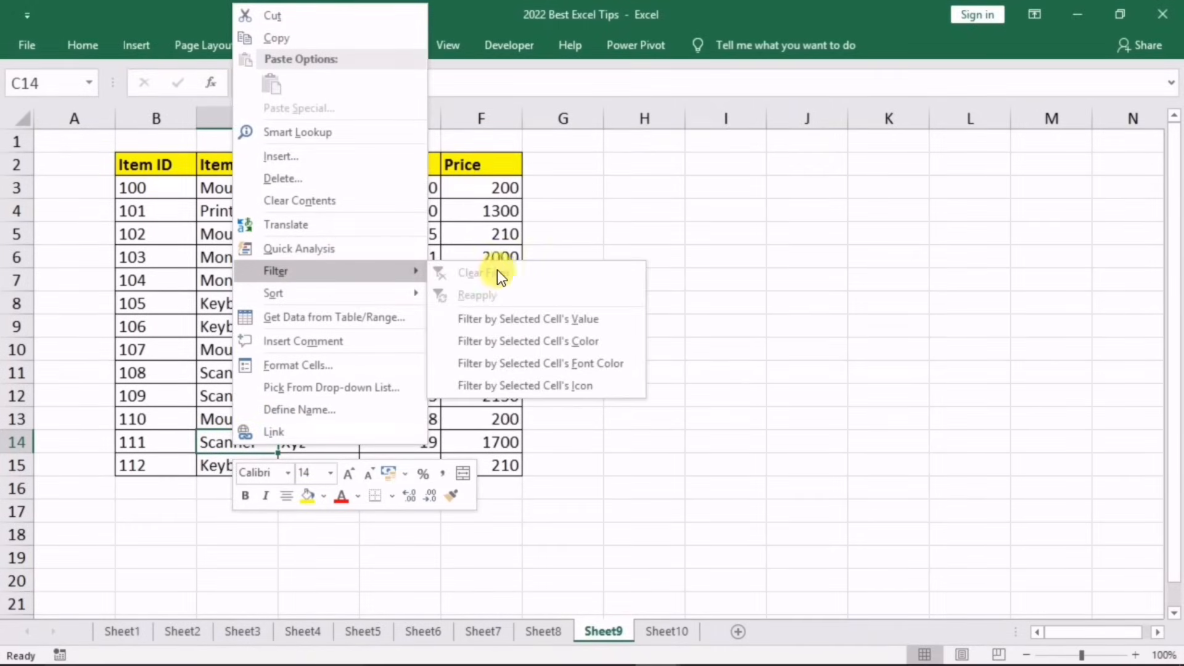
click(566, 316)
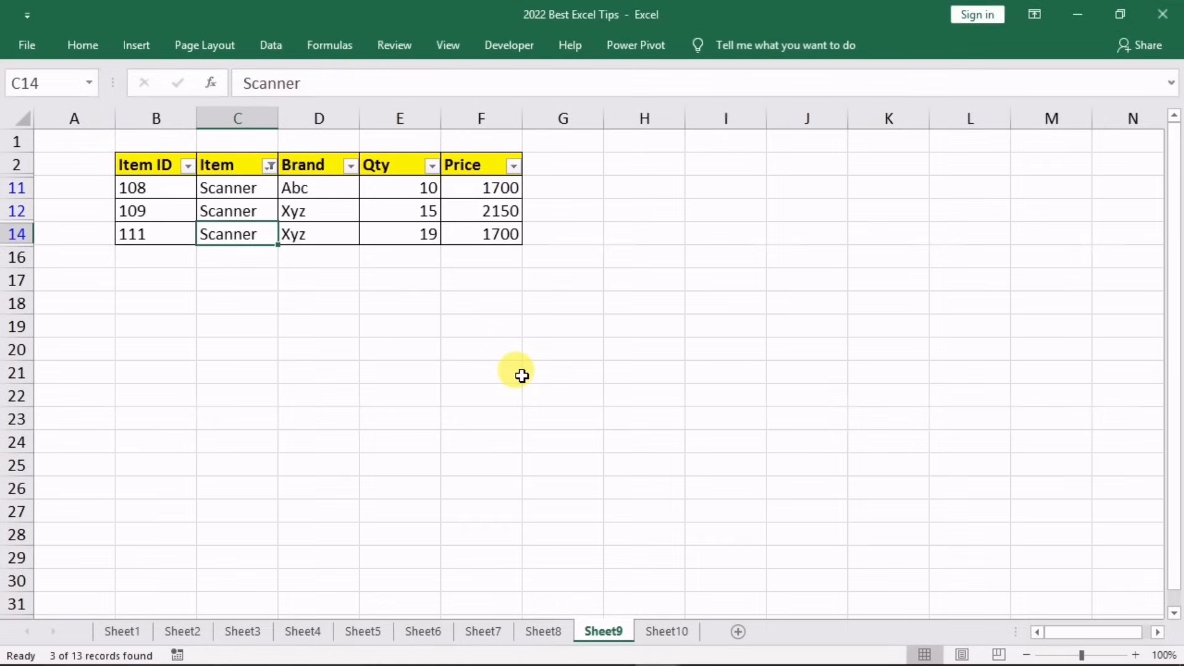
key(ctrl+z)
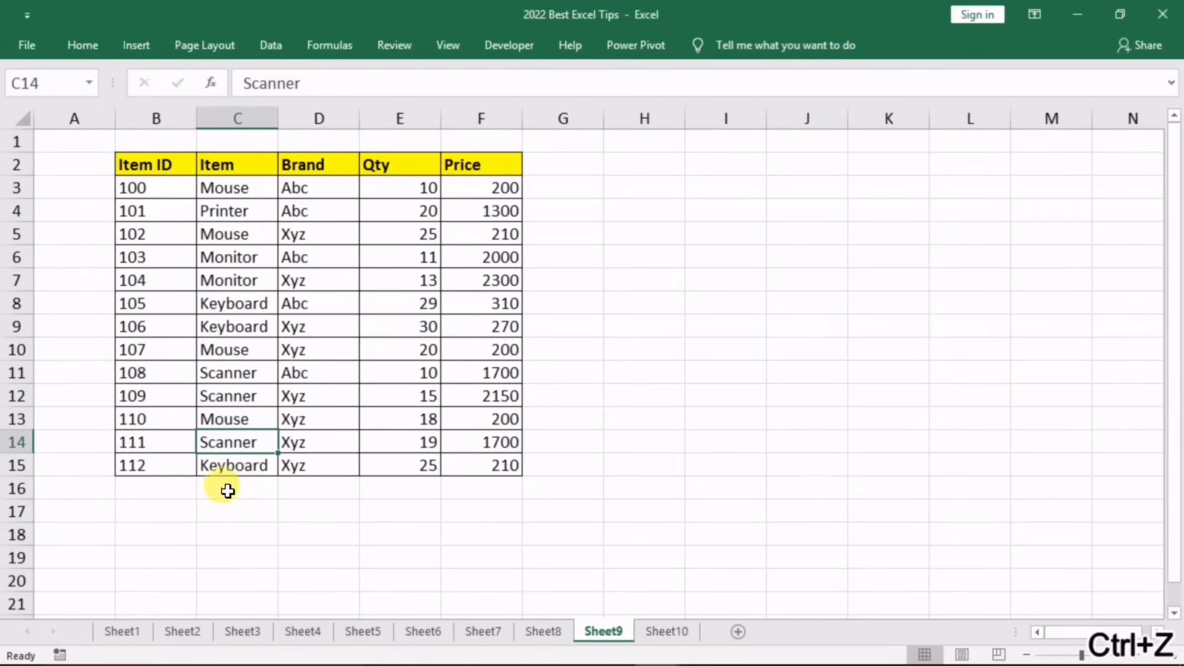
click(228, 489)
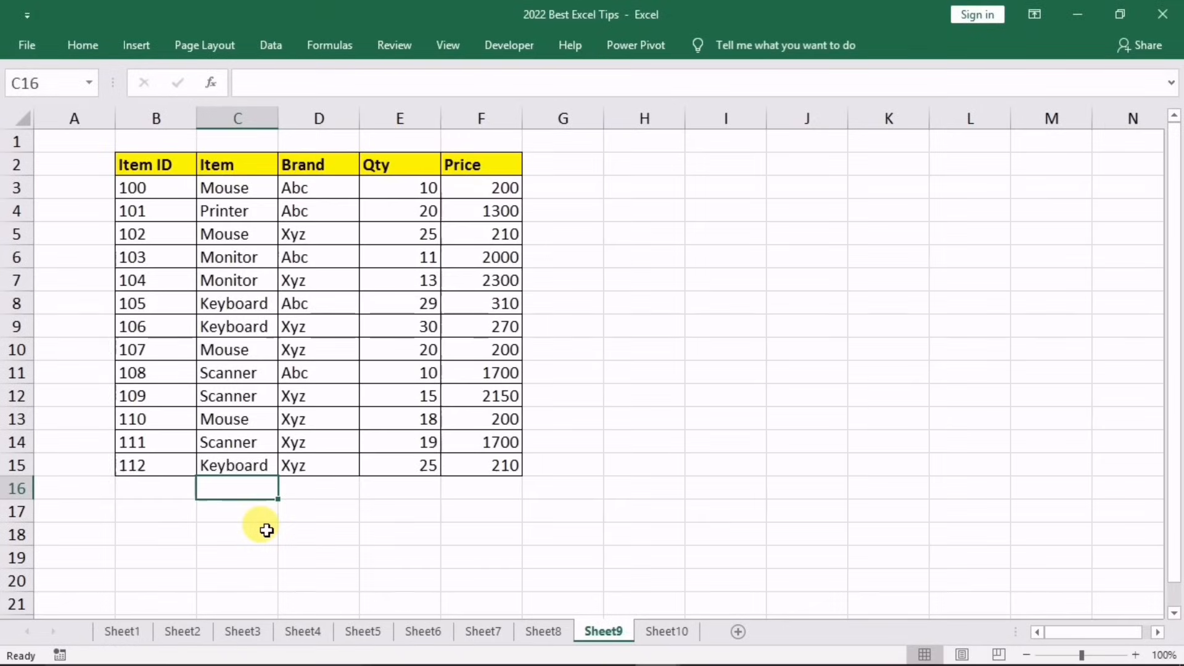
text(m)
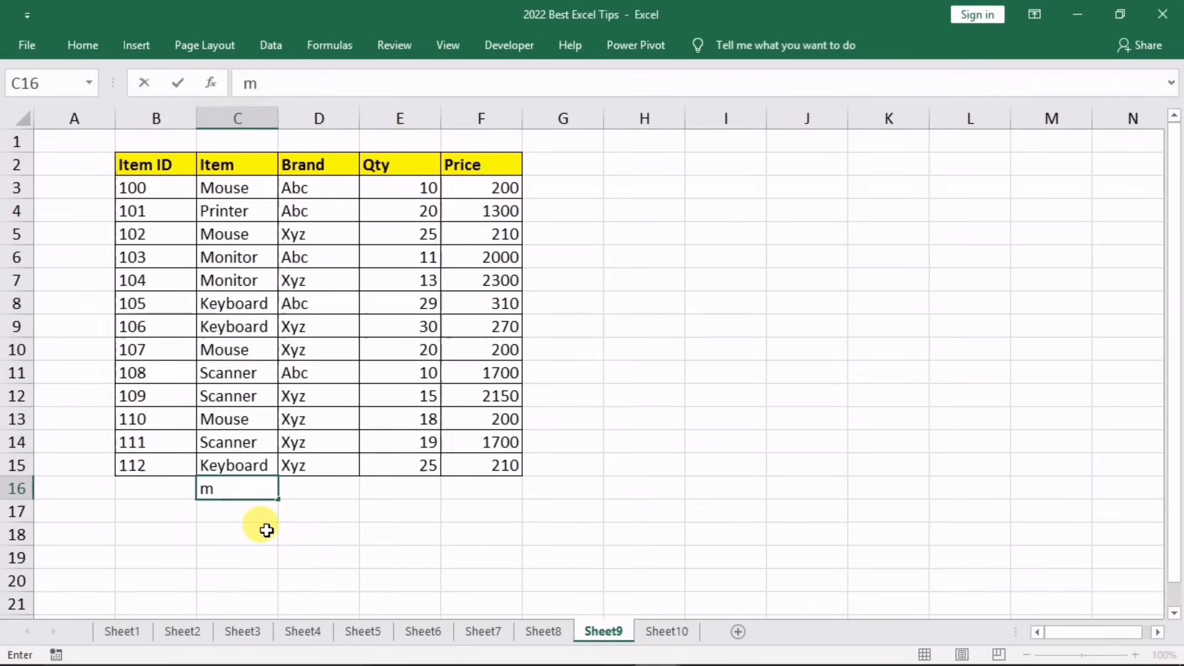
text(*)
click(265, 531)
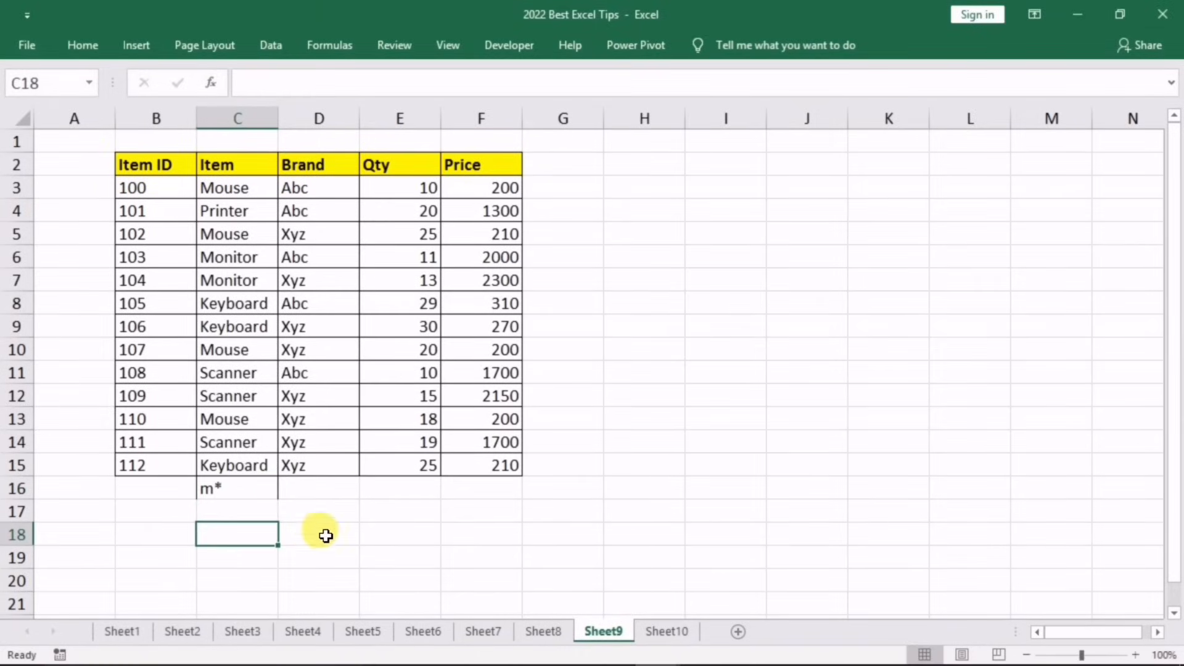
click(230, 490)
right_click(228, 491)
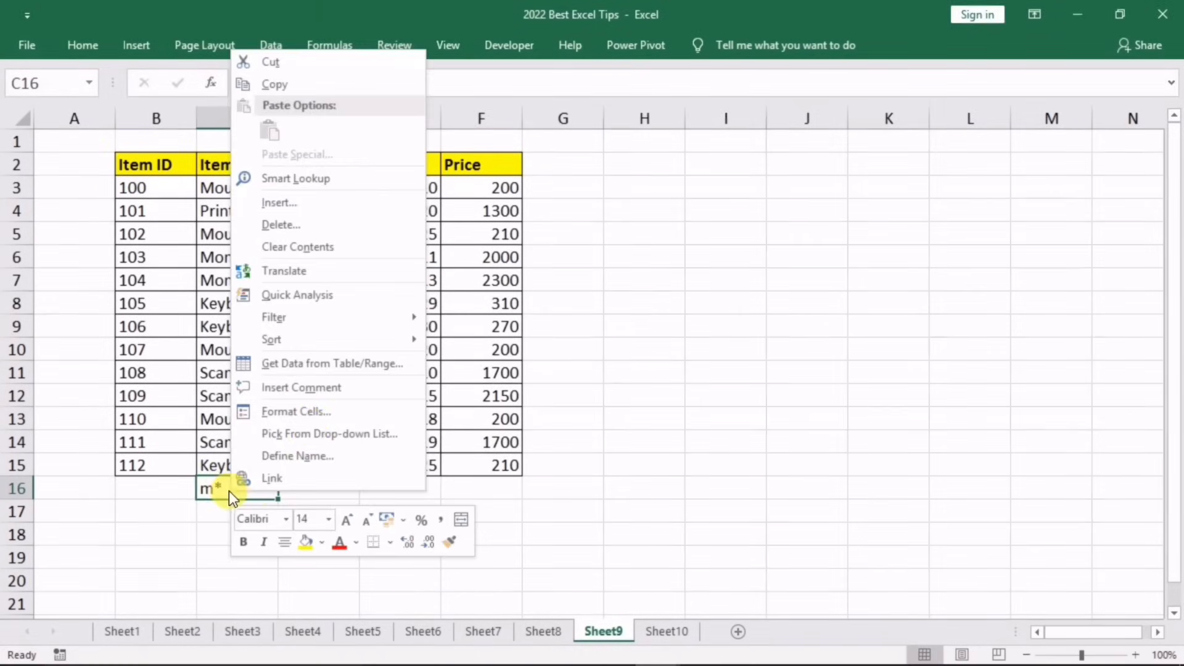
mouse_move(335, 321)
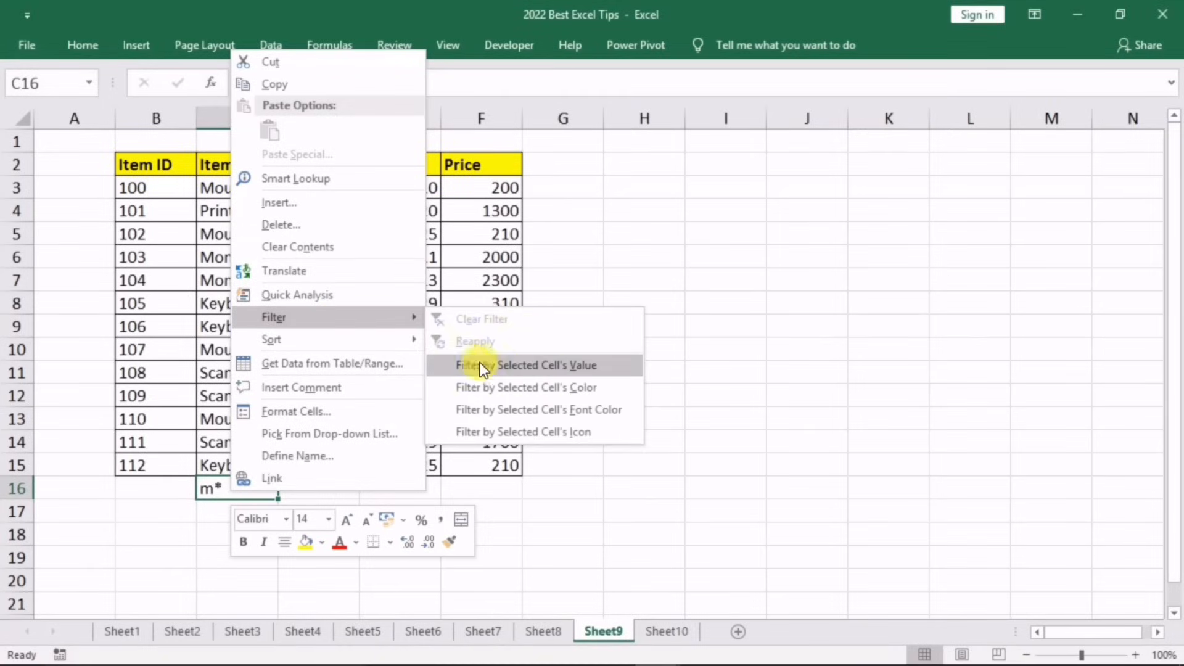
click(530, 365)
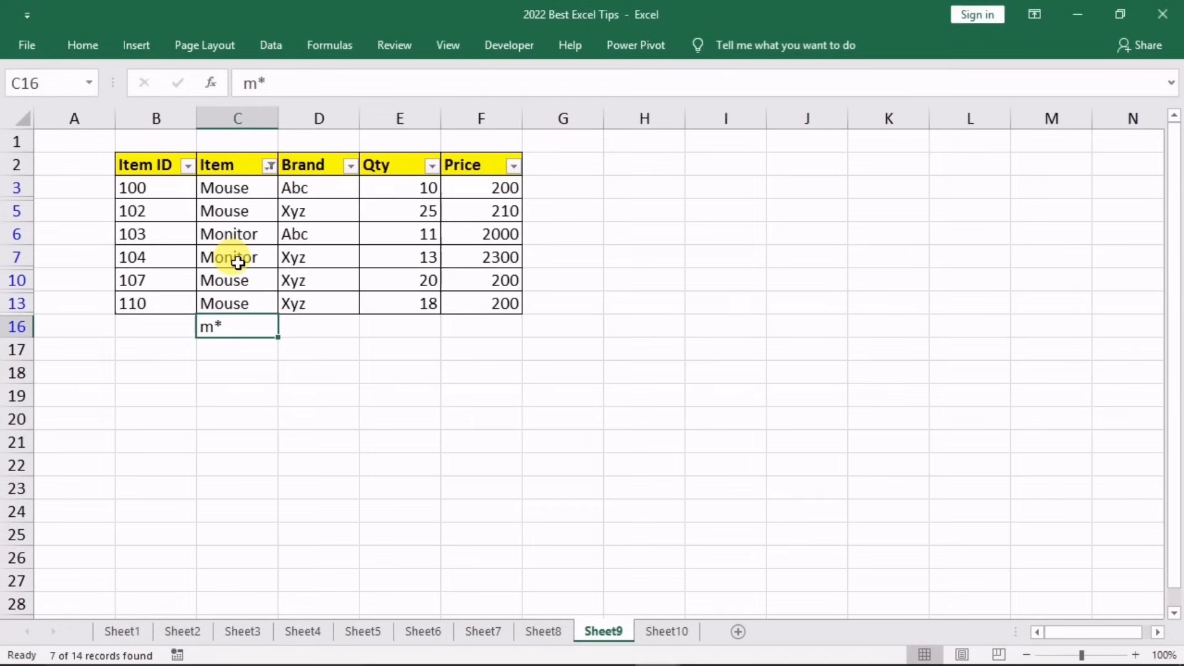
key(ctrl+z)
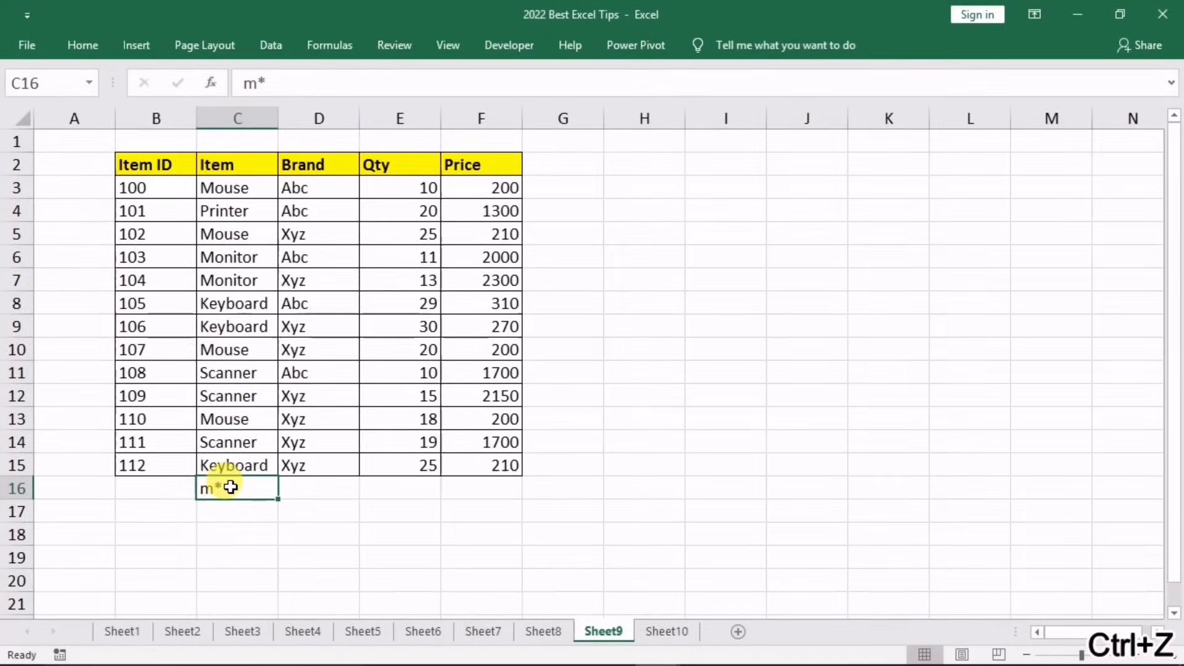
key(ctrl+z)
click(224, 551)
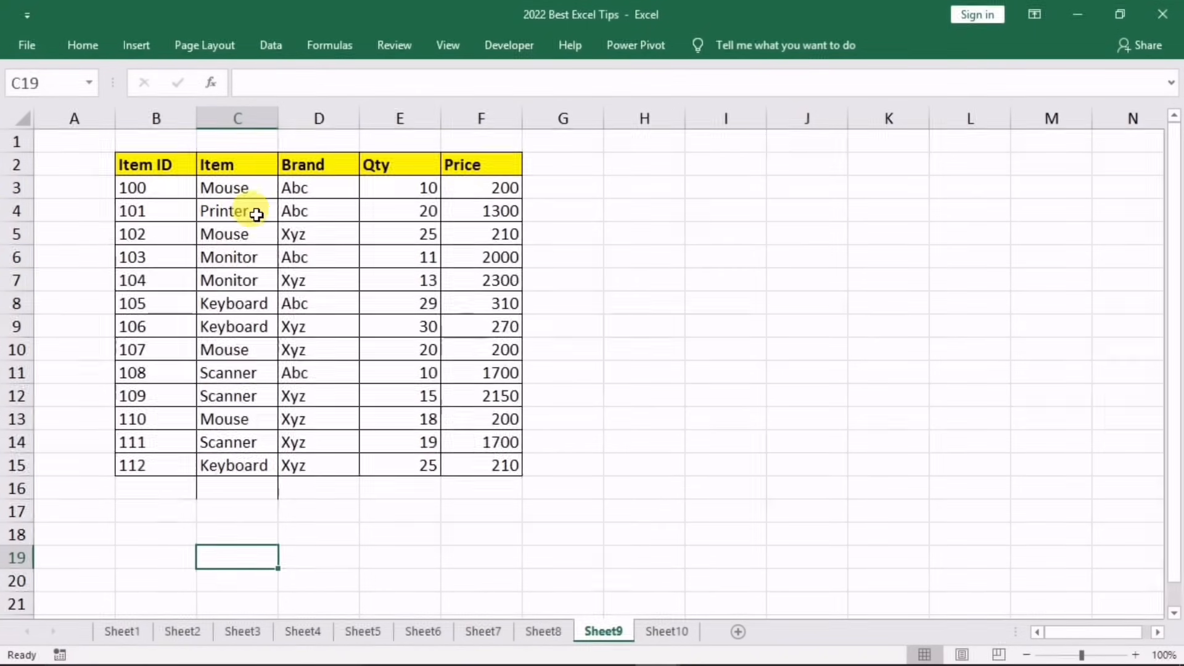
click(226, 488)
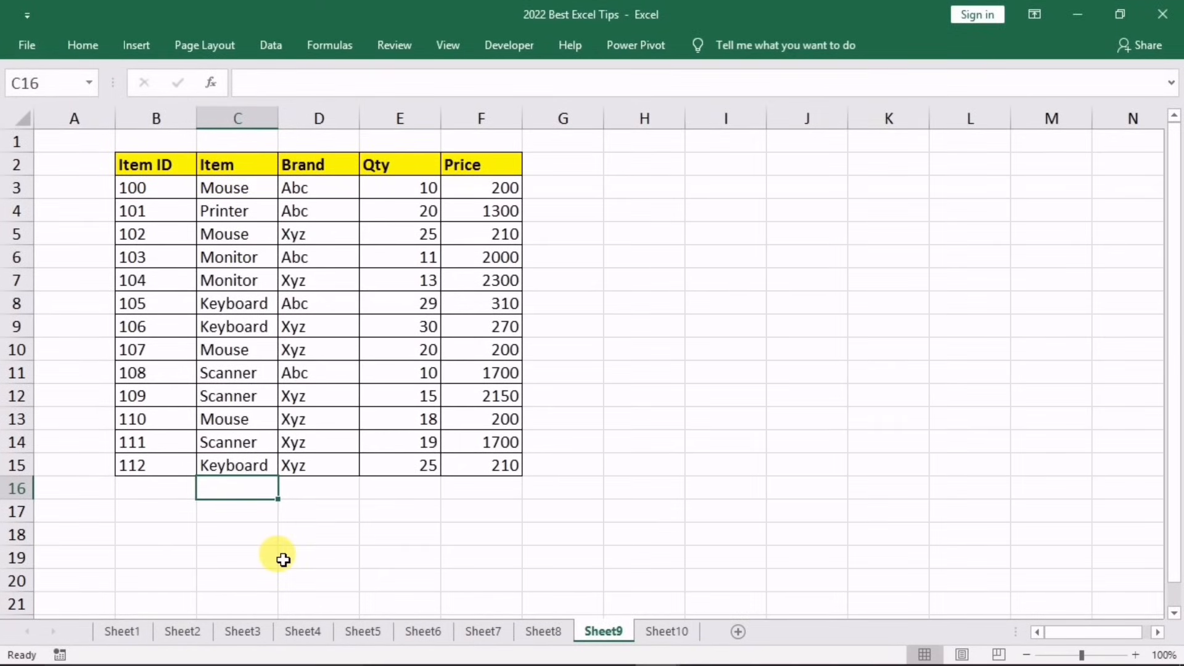
Enter *e in C16, filter by that cell's value to show Mouse rows, then undo
text(*)
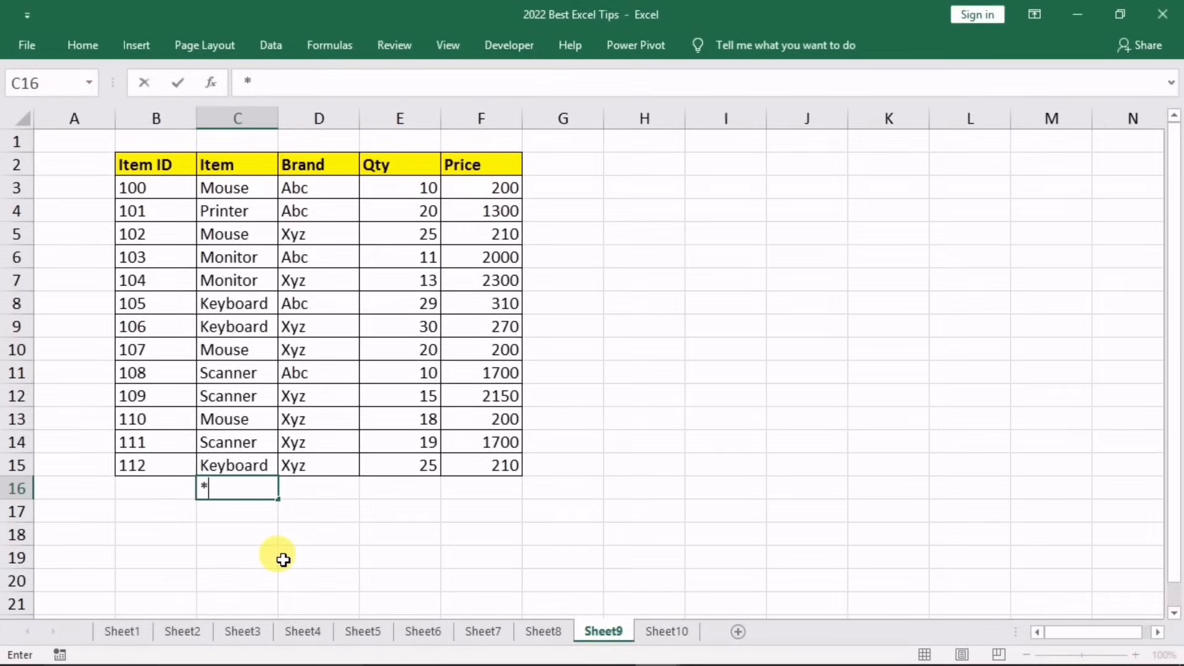
text(e)
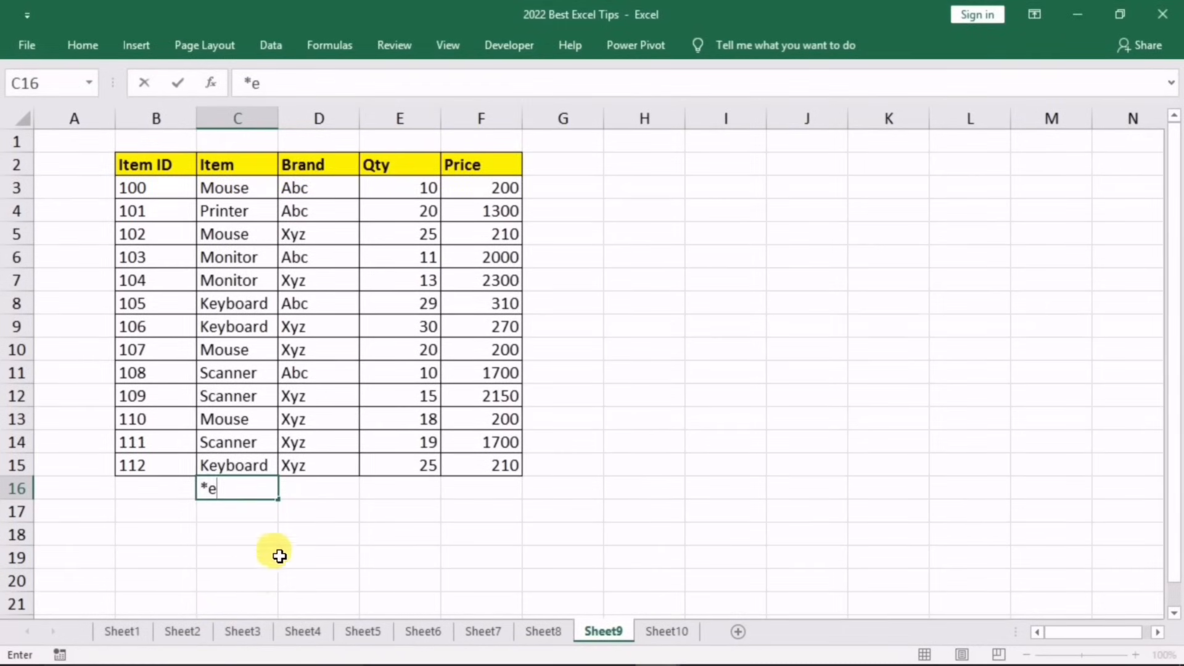
click(305, 538)
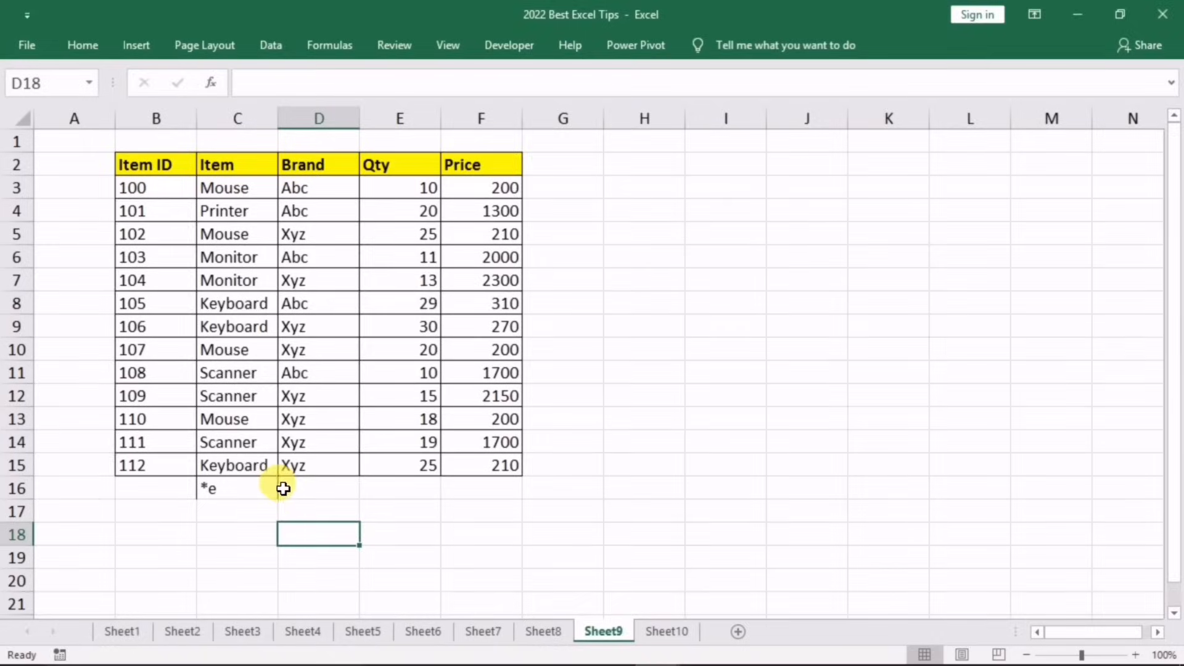
click(241, 558)
click(231, 492)
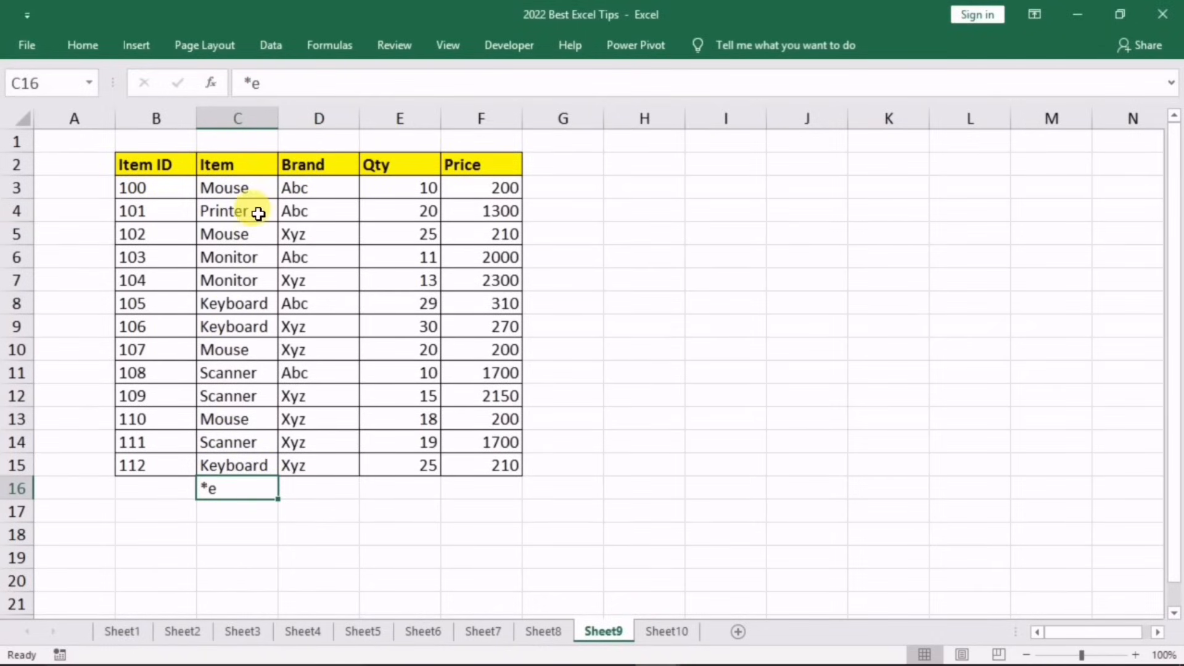
right_click(229, 491)
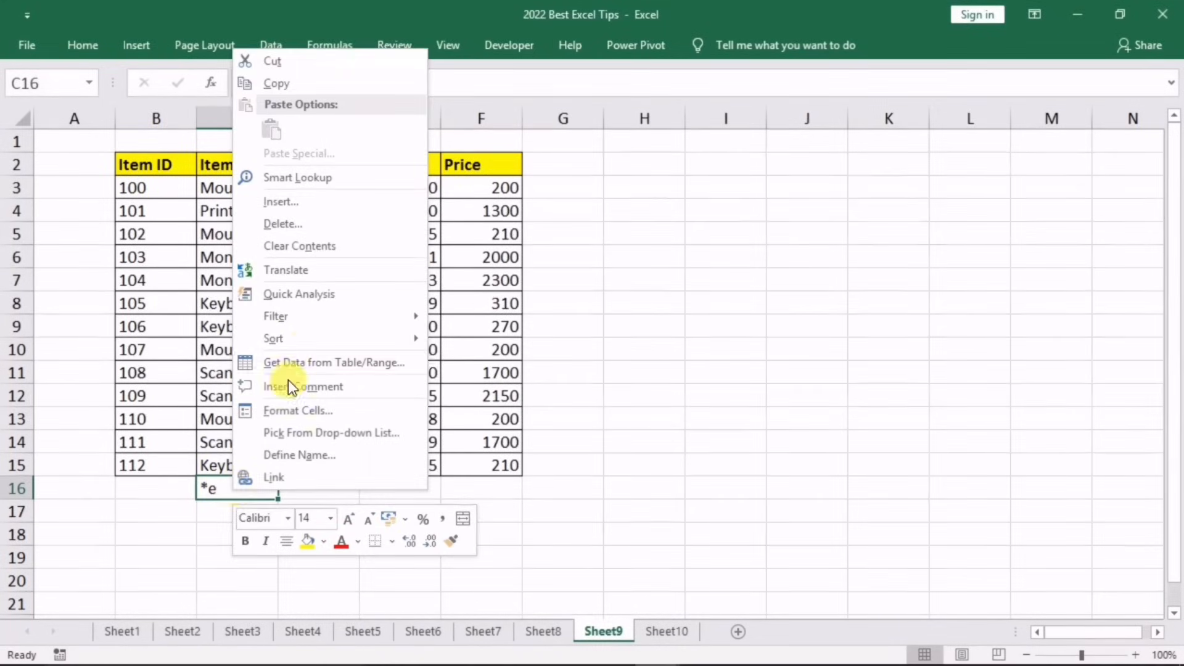
mouse_move(324, 317)
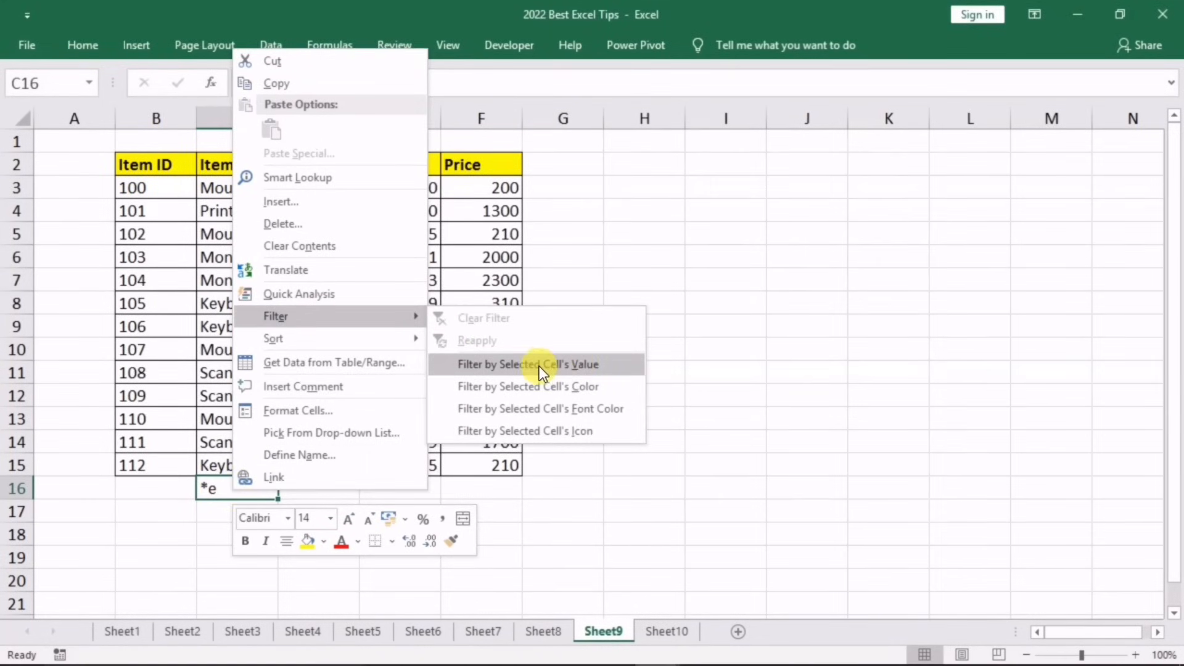
click(576, 360)
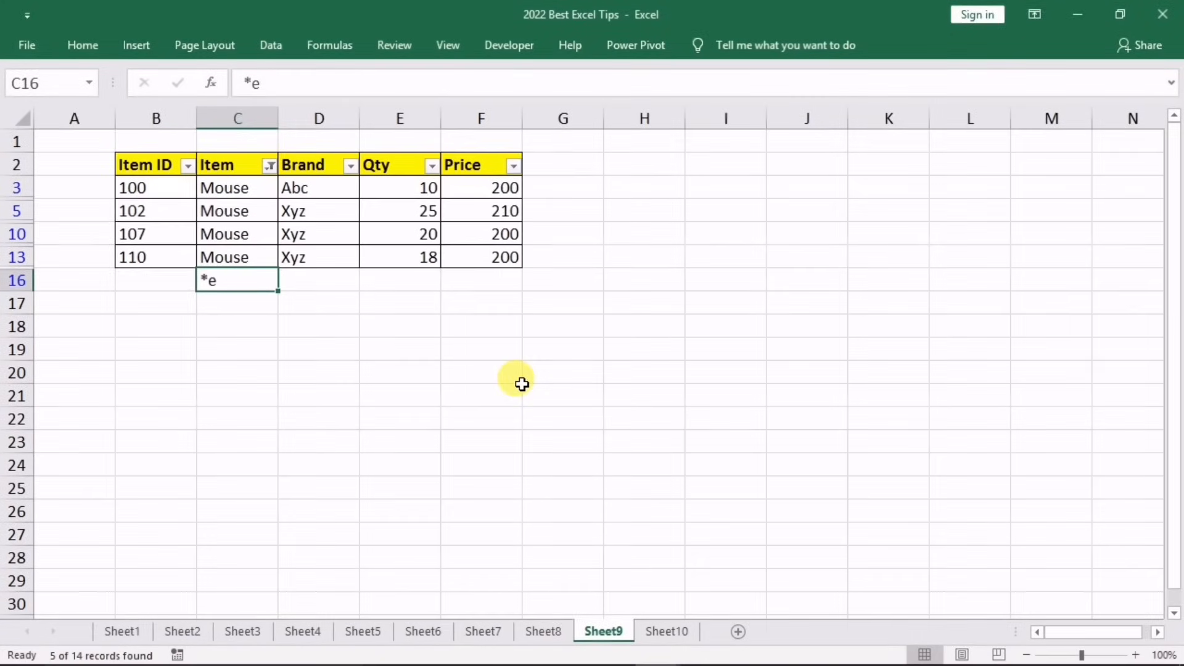
key(ctrl+z)
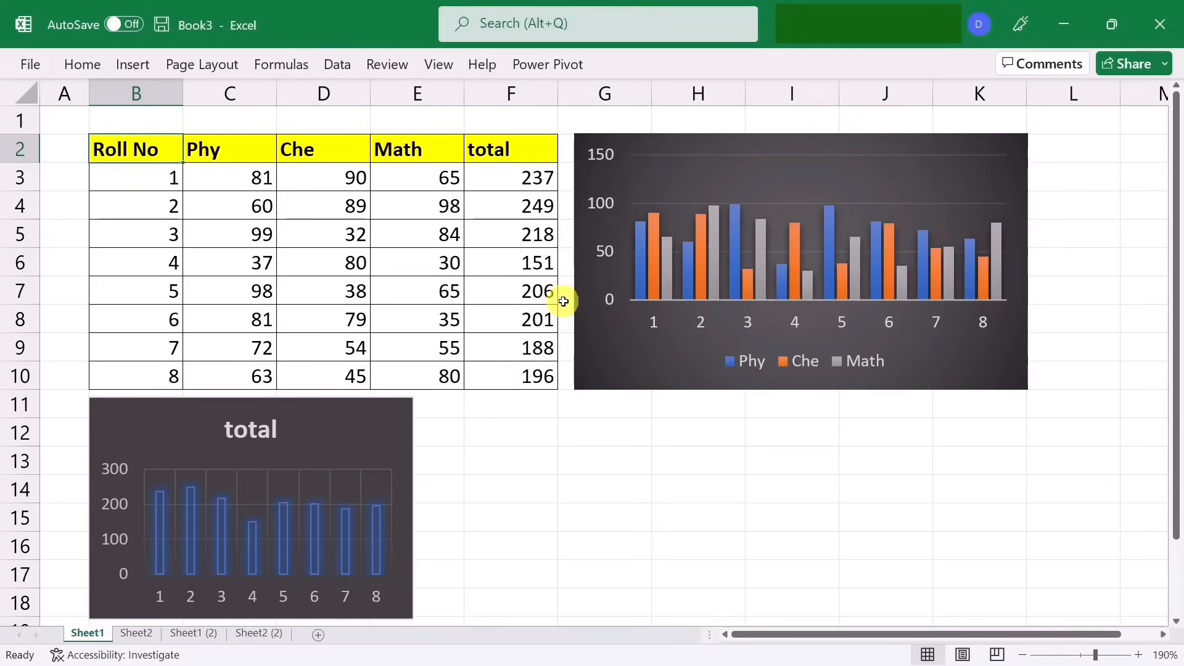
Select the subject-marks chart and open the Selection pane listing the sheet's charts
click(579, 373)
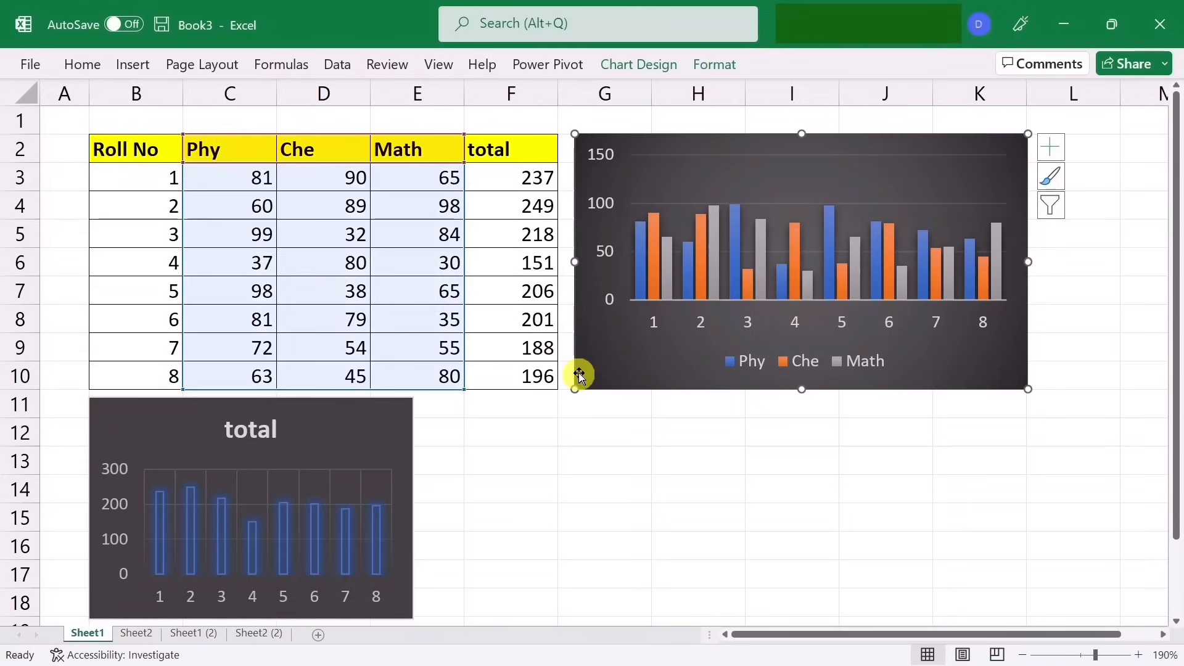
click(723, 65)
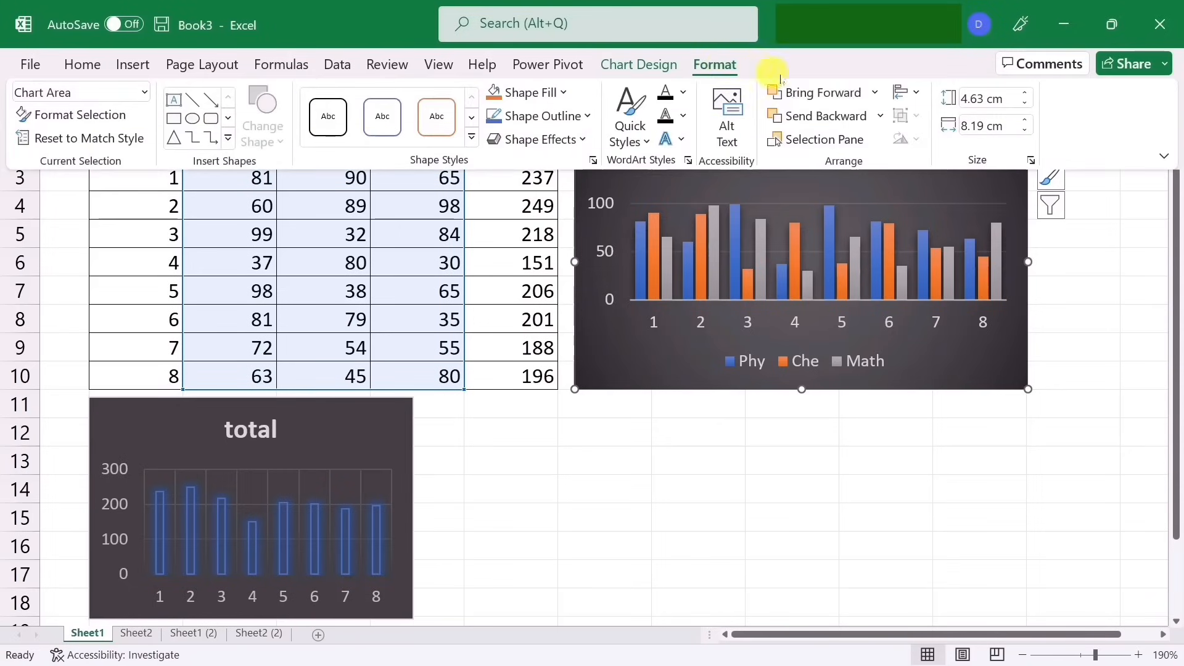
click(808, 141)
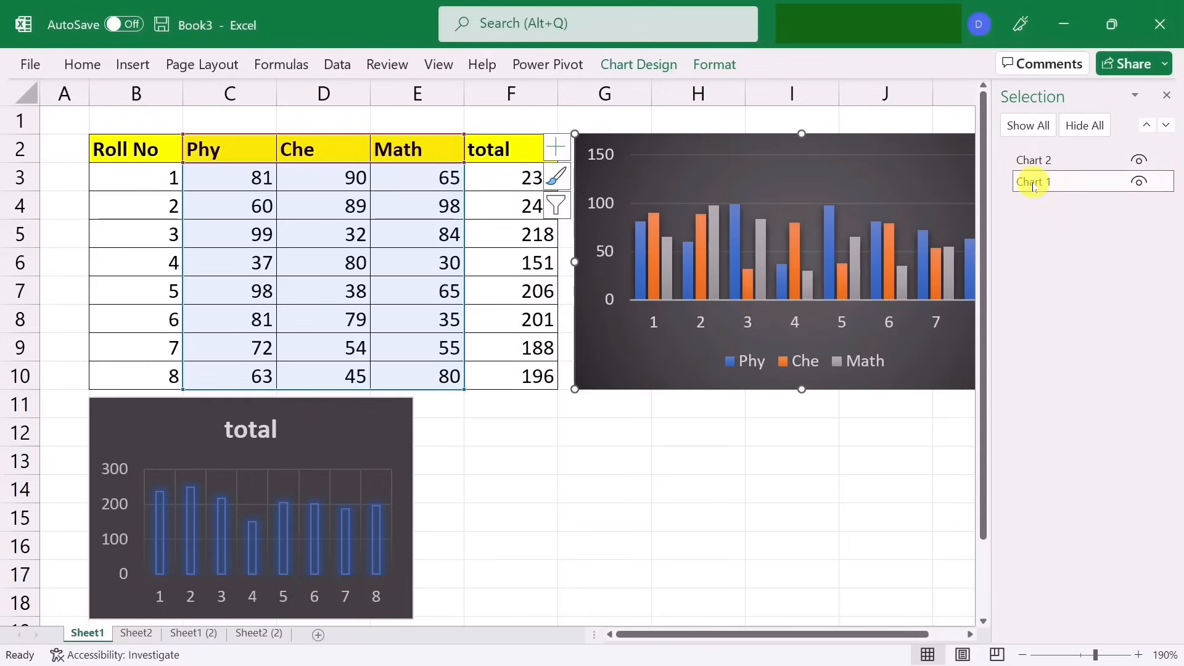
Hide and re-show Chart 1 and Chart 2 individually, then Hide All and Show All
click(1140, 183)
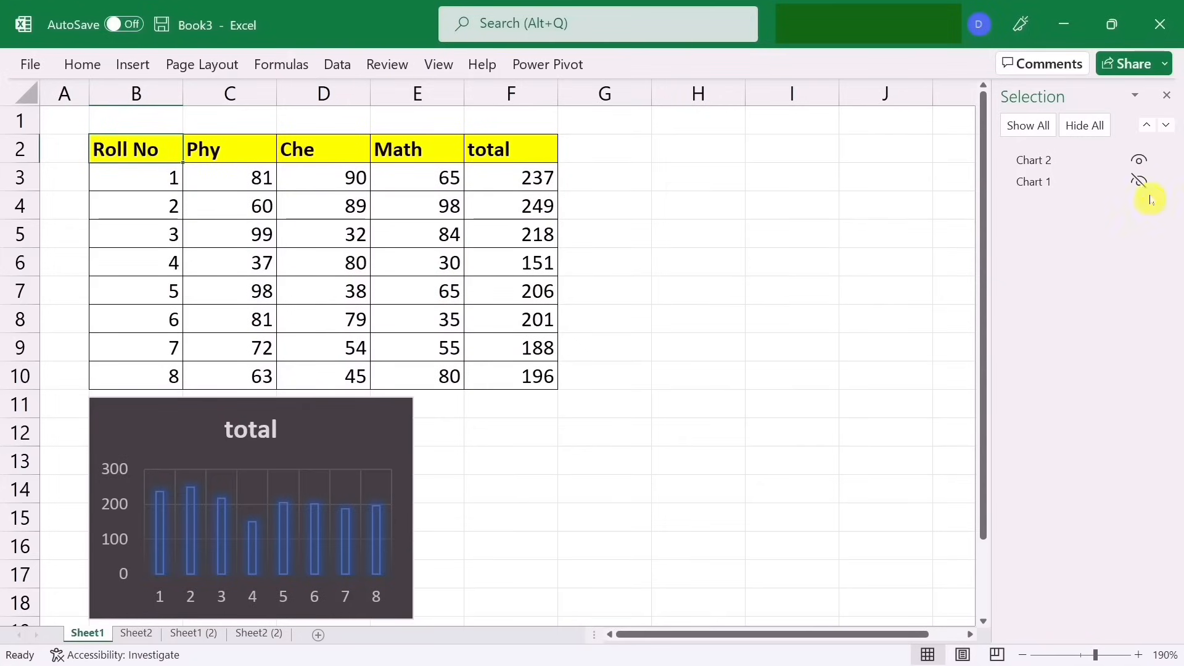
click(1140, 183)
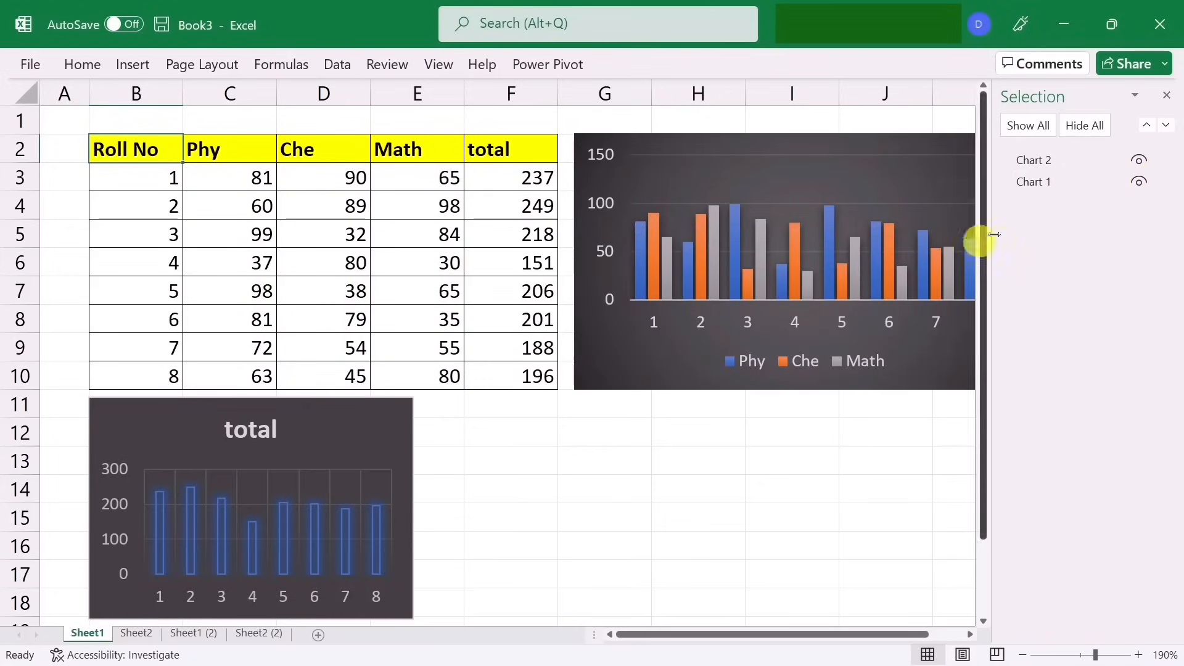
click(1141, 161)
click(1140, 161)
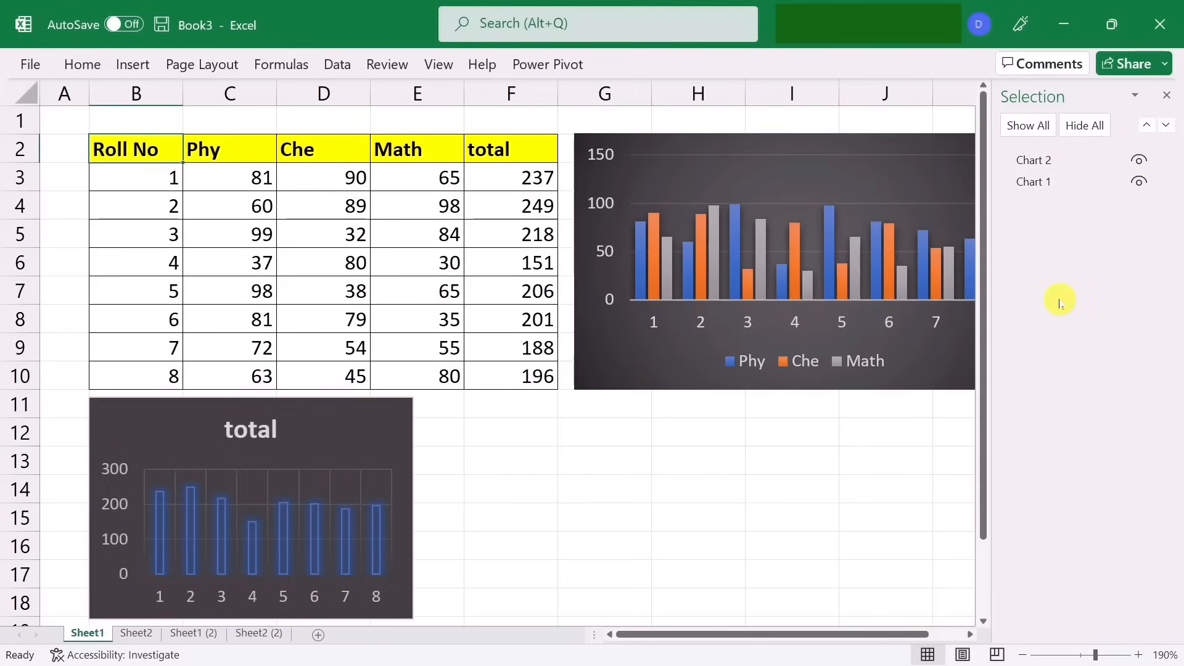
click(1087, 127)
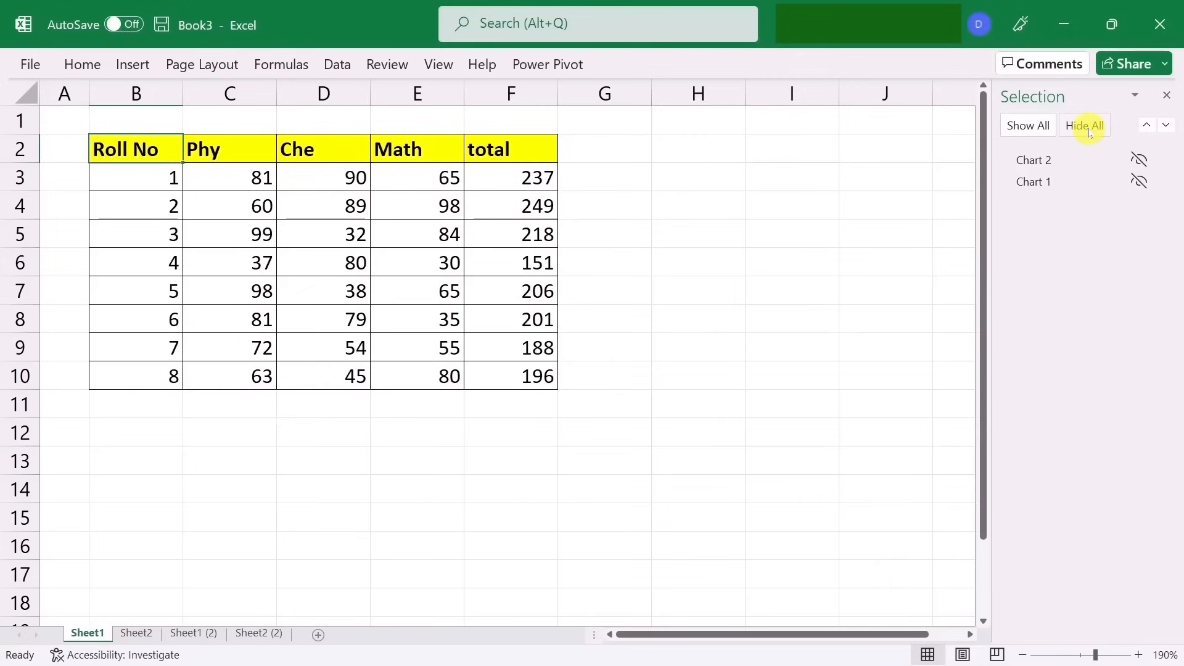
click(1039, 126)
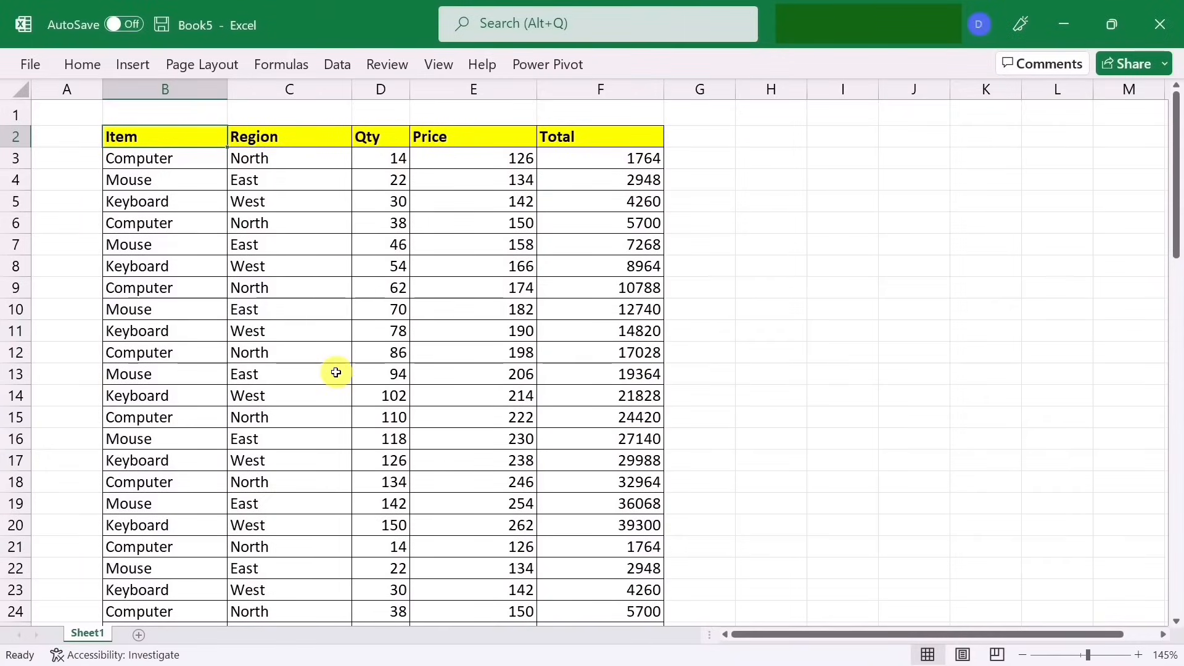
Copy the table's Total row, B75:F75
scroll(336, 373, down, 20)
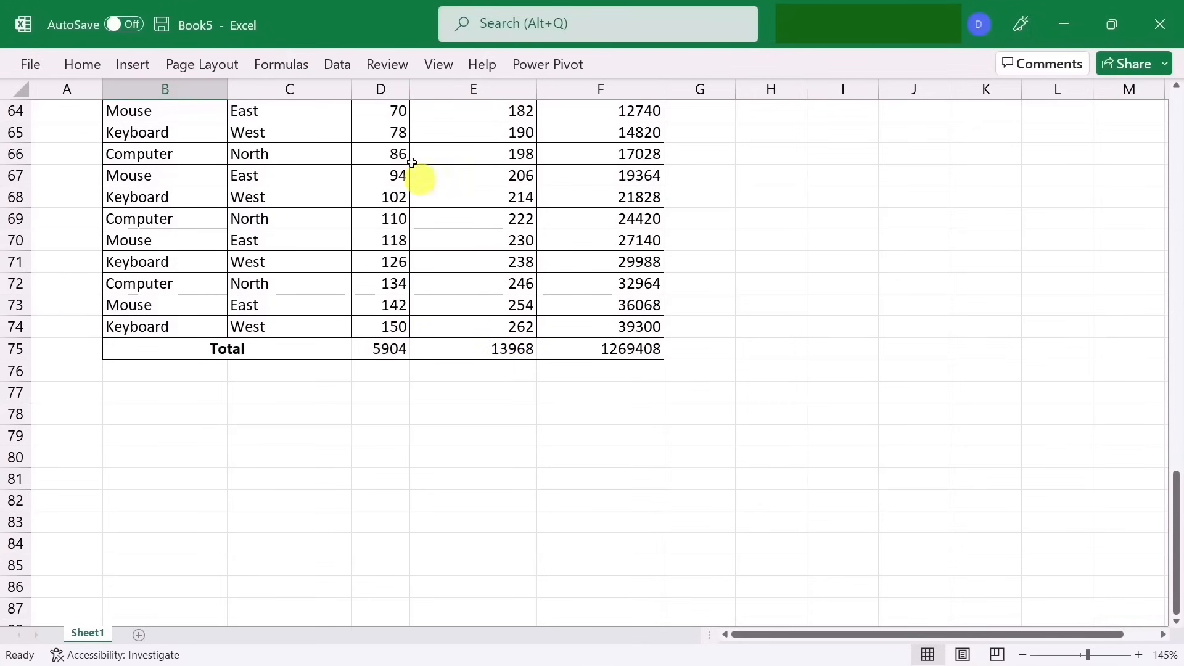
scroll(454, 307, up, 10)
scroll(456, 311, down, 5)
scroll(456, 310, down, 5)
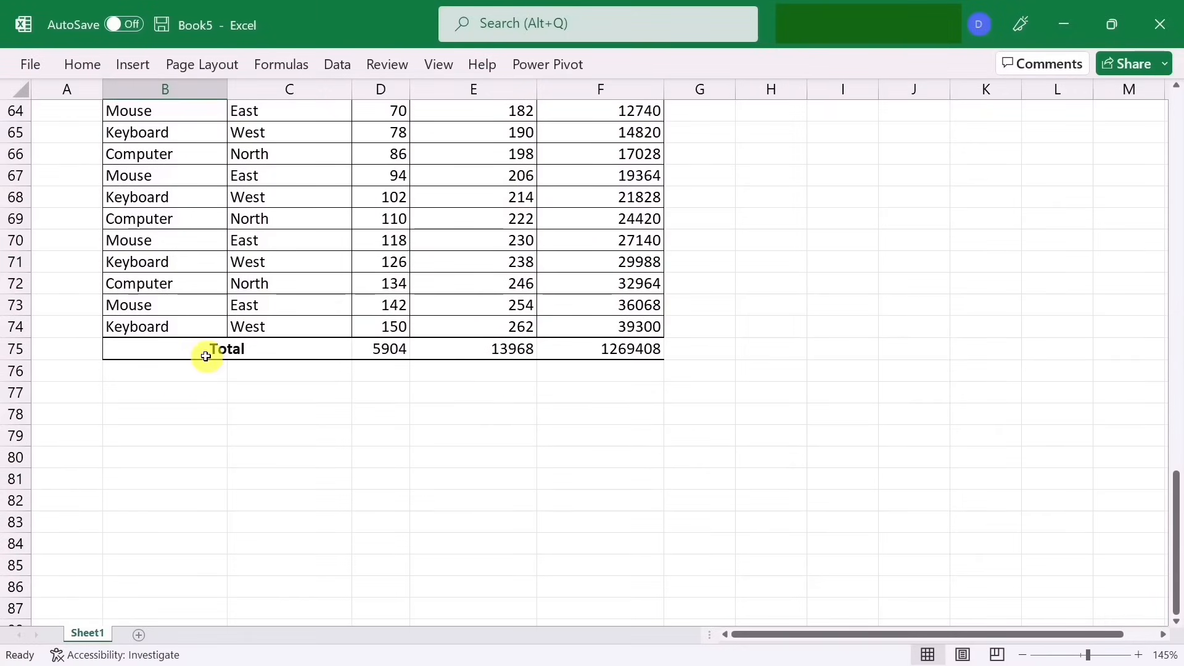
drag(204, 352, 602, 354)
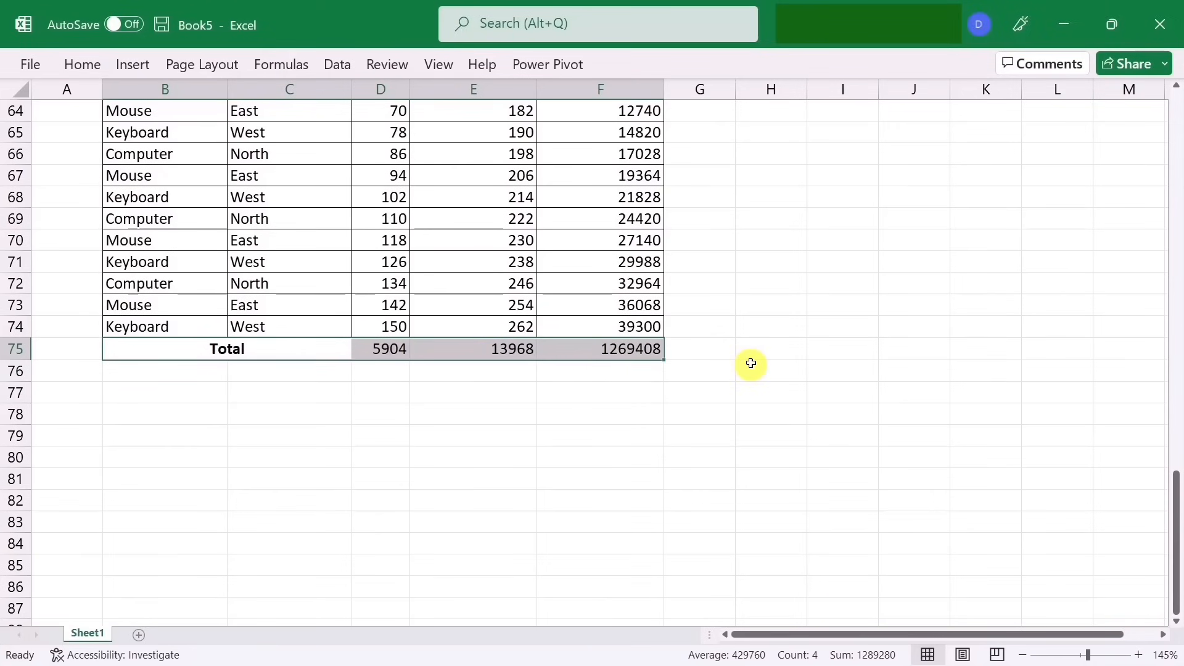
key(ctrl+c)
Paste the Total row at H2 as a linked picture and position it in row 1 above the header
scroll(751, 363, up, 2)
scroll(751, 363, up, 19)
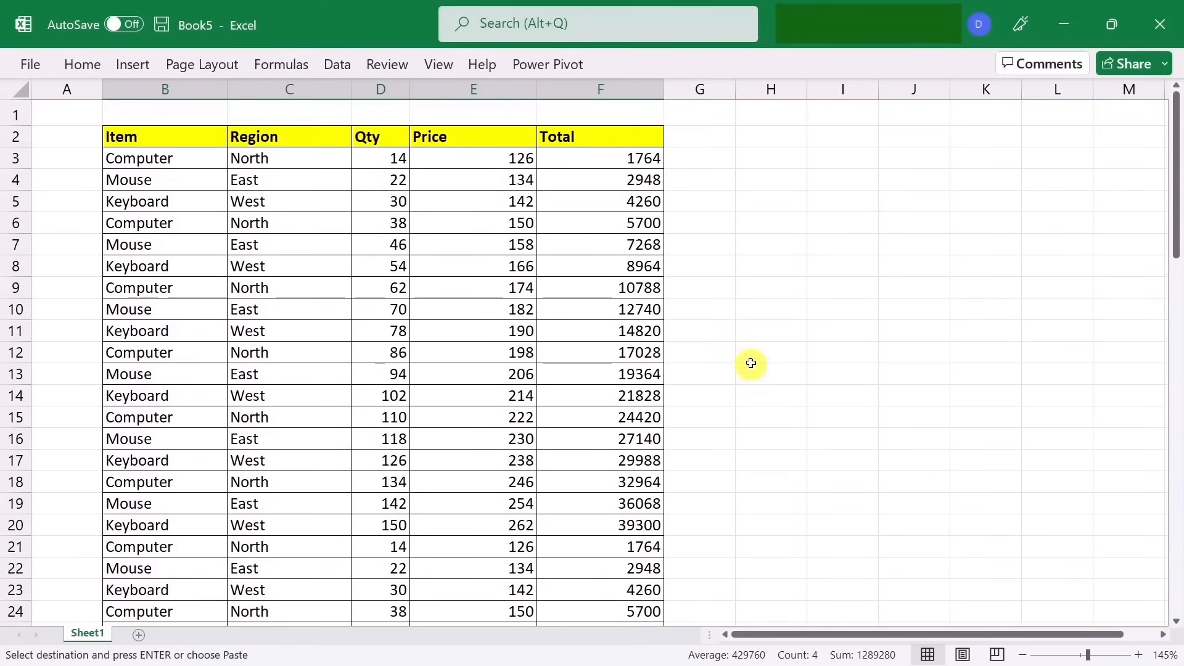
click(753, 143)
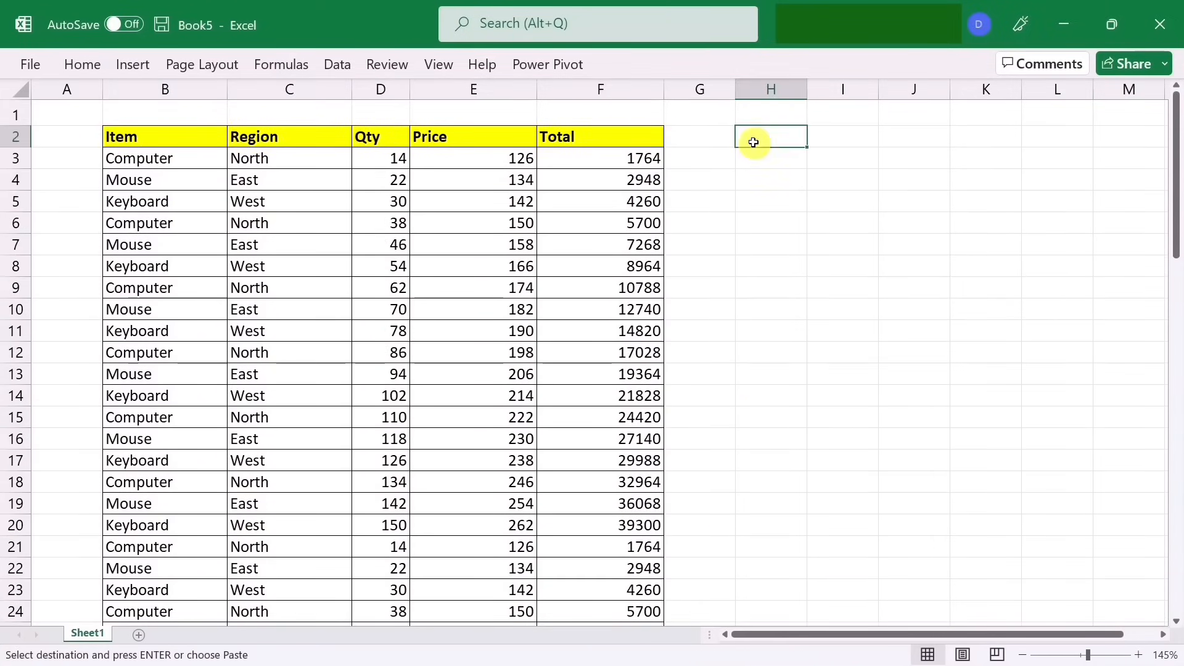
click(82, 64)
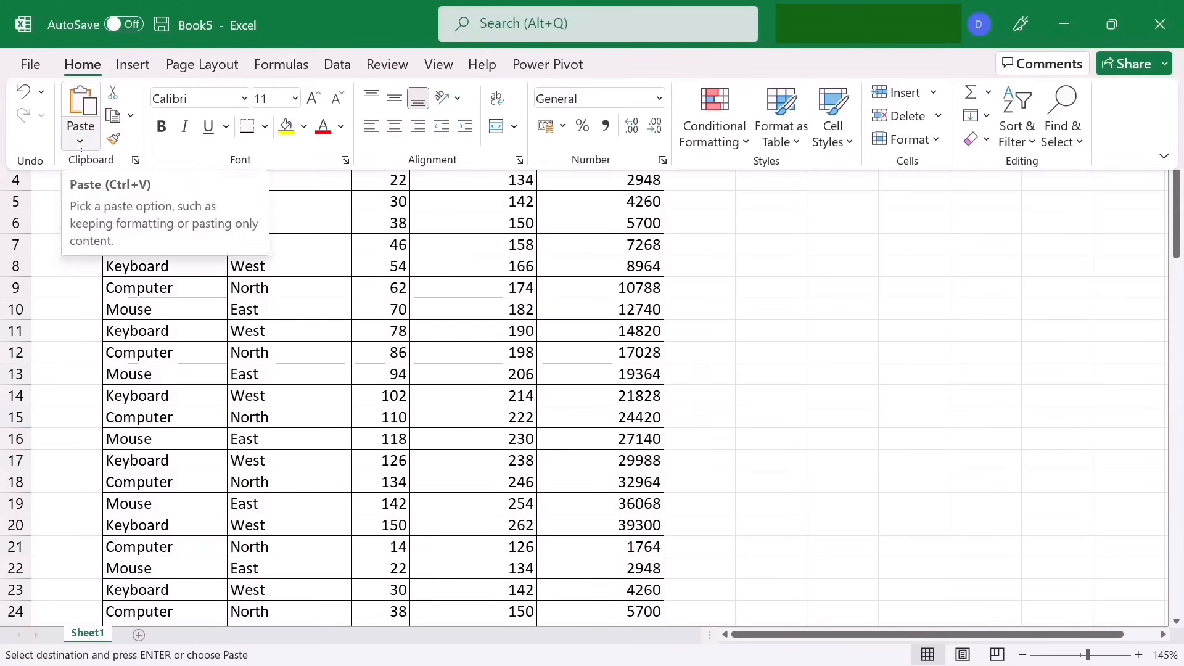
click(80, 144)
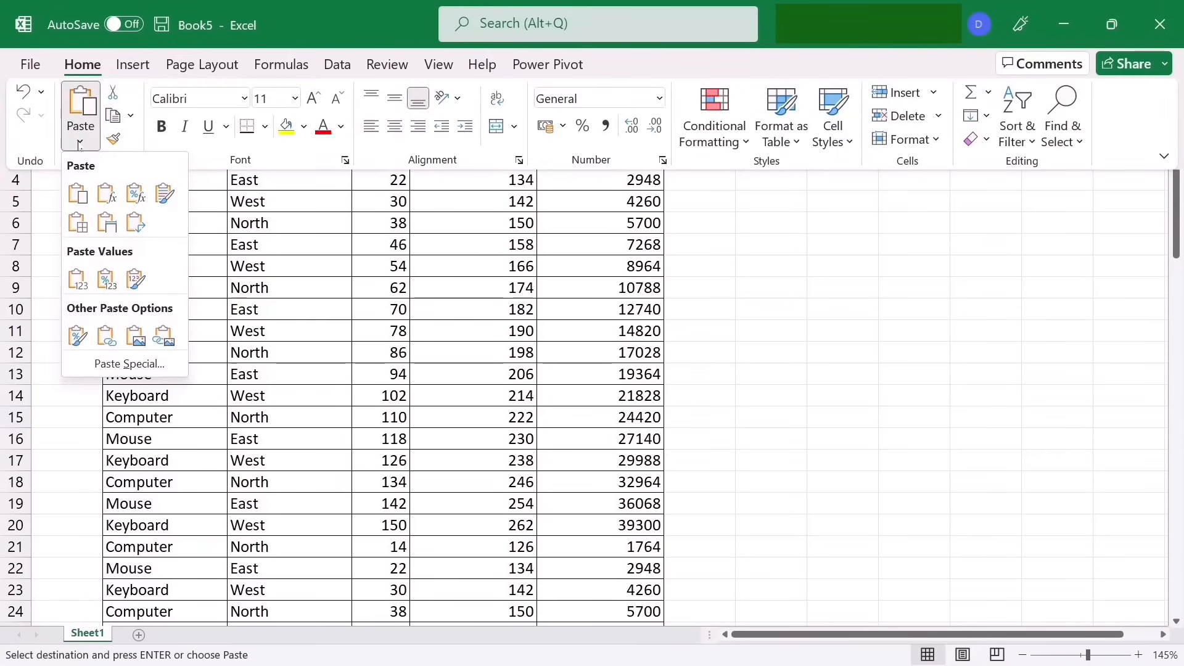
click(165, 341)
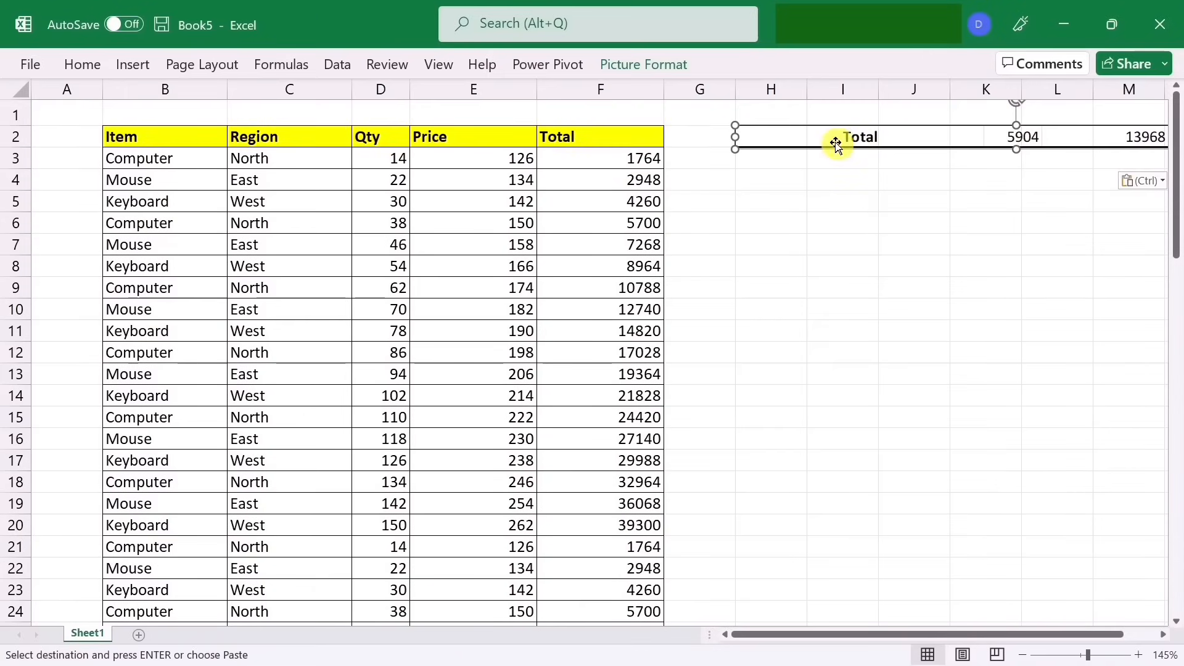
drag(836, 144, 203, 113)
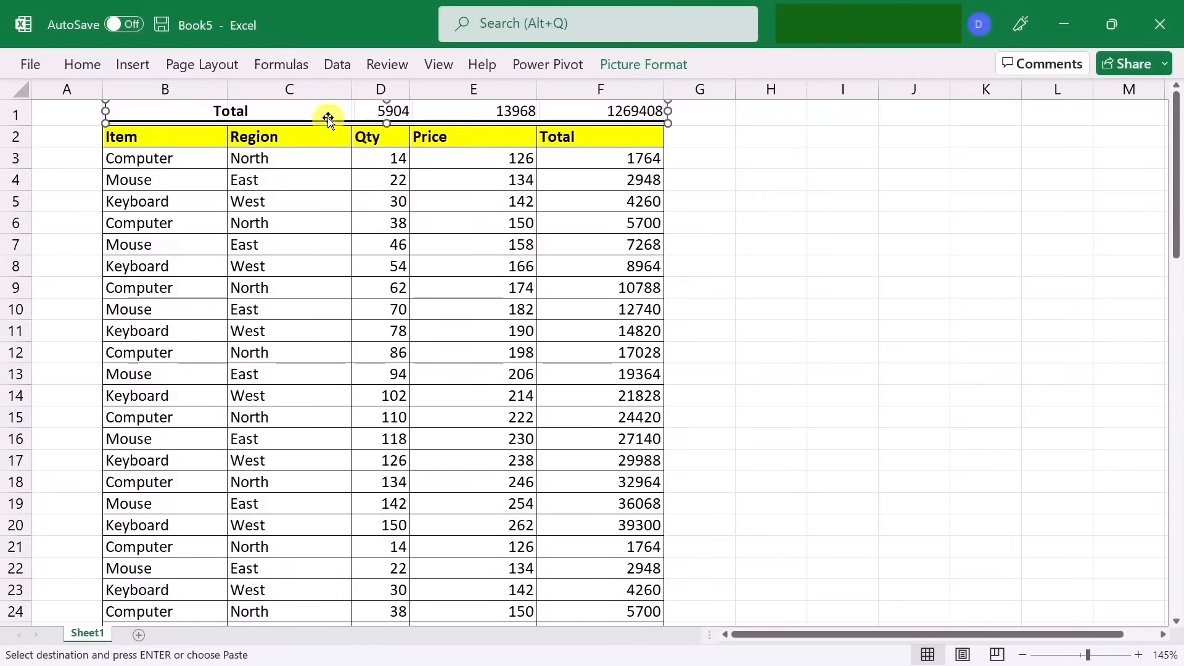
drag(328, 118, 328, 119)
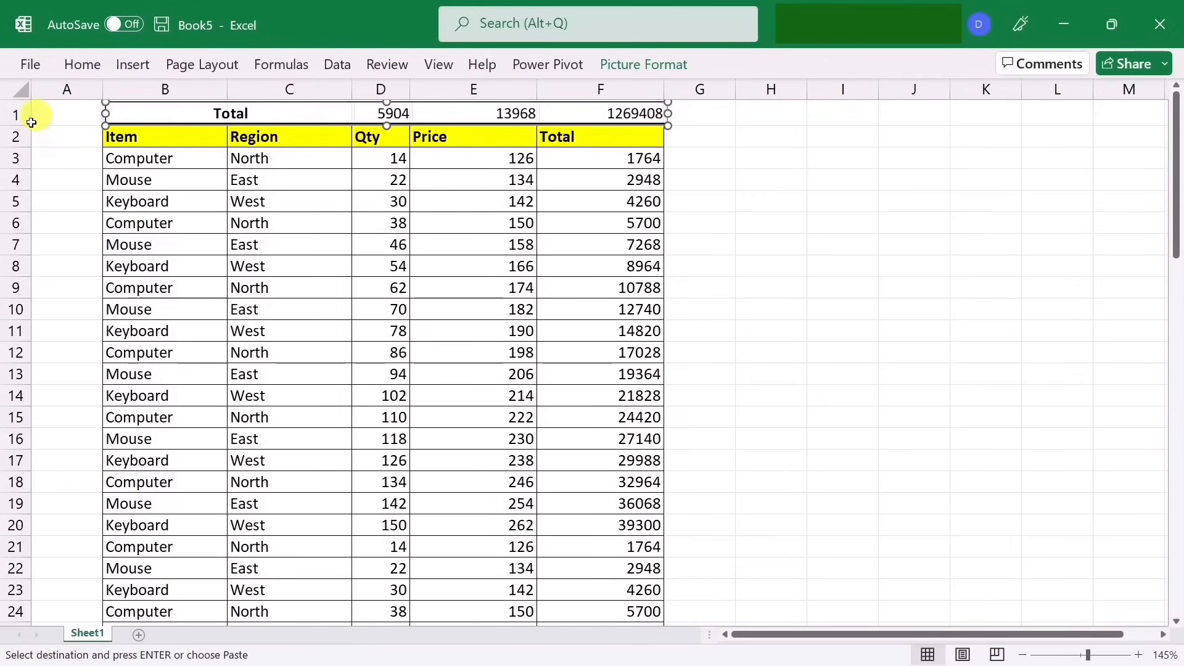
click(819, 287)
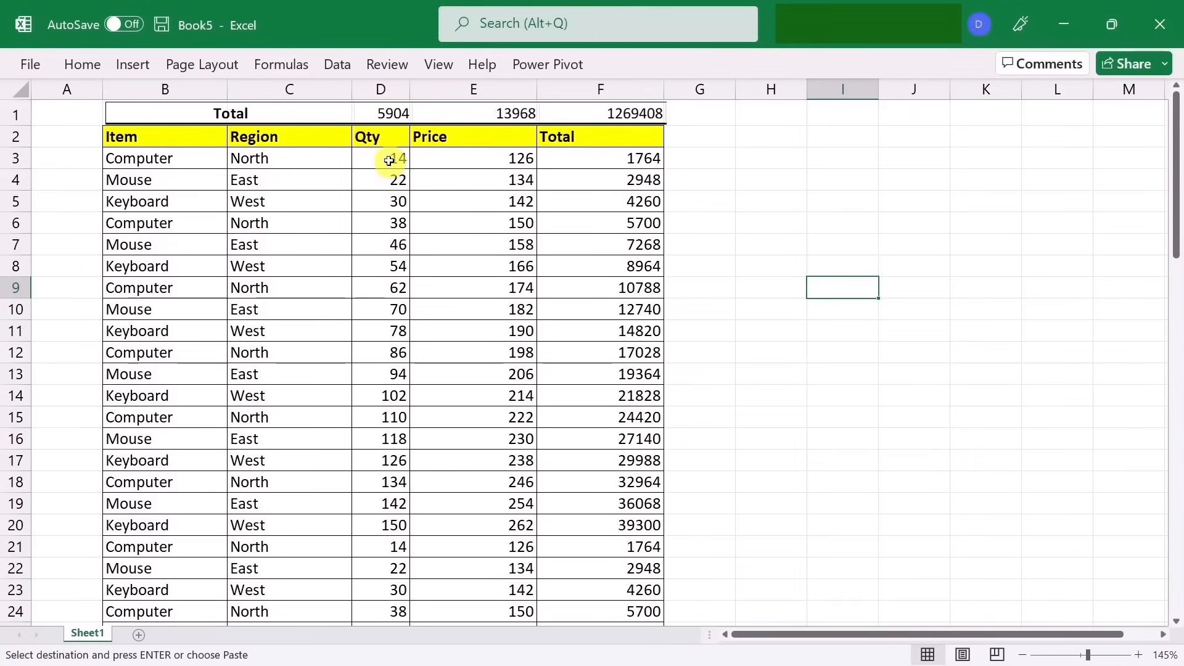
Change the first Qty value in D3 to 50, then select the Month and Sale table
click(387, 159)
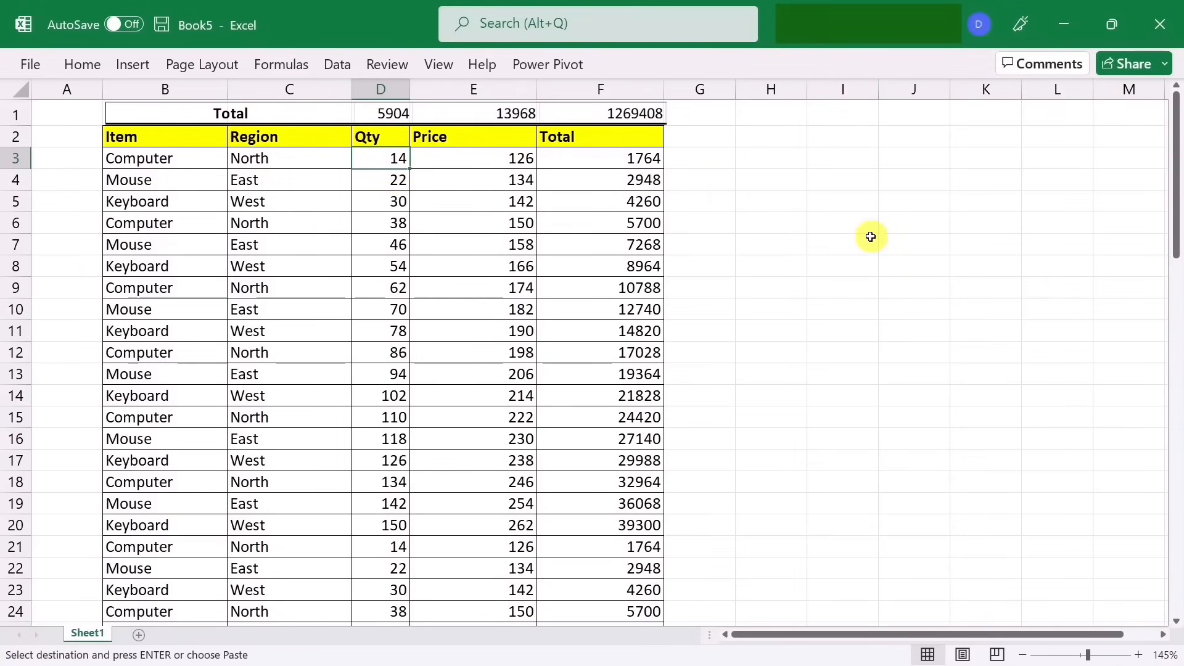
text(50)
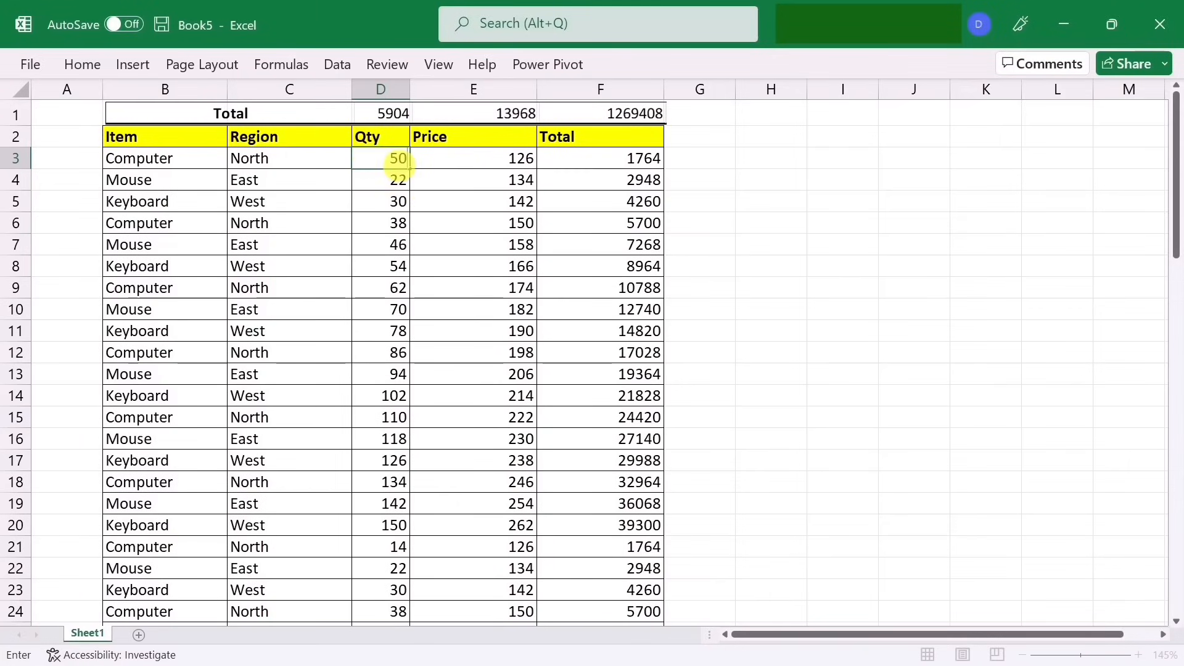
click(897, 313)
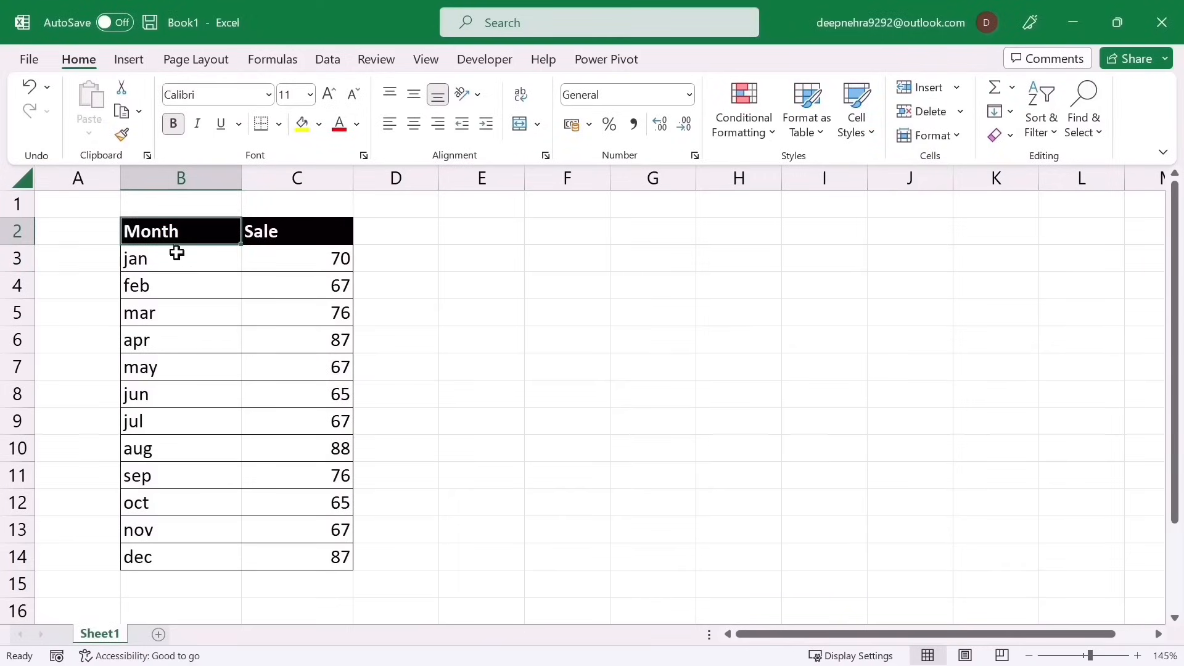
drag(195, 247, 320, 550)
click(129, 59)
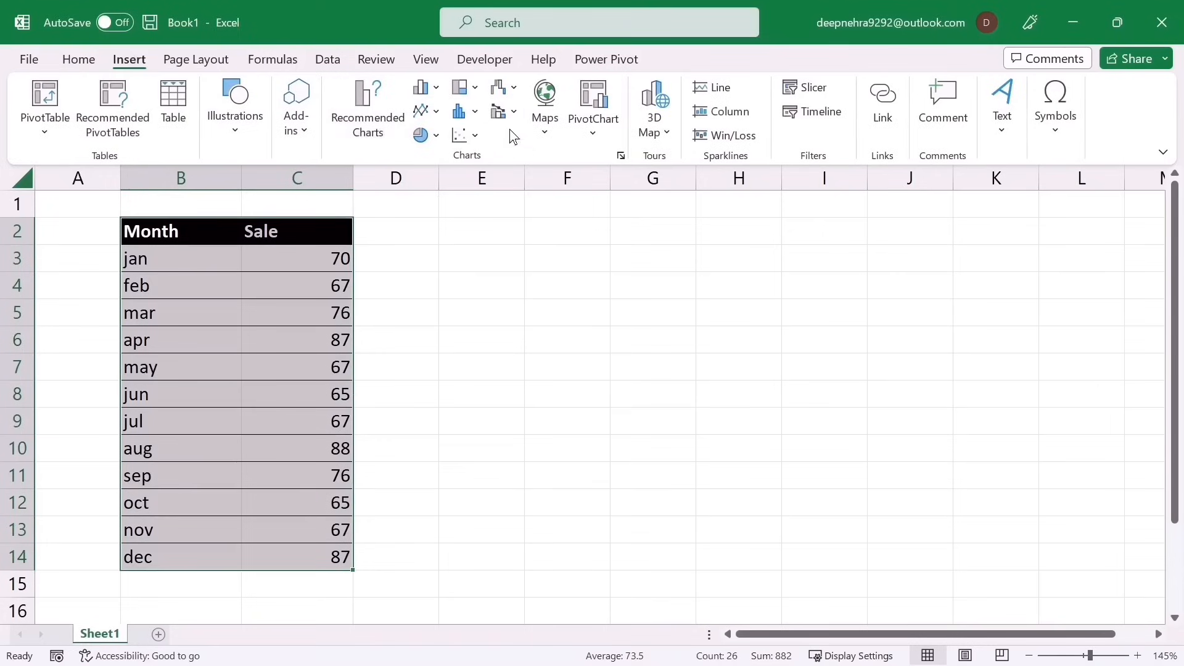
click(436, 90)
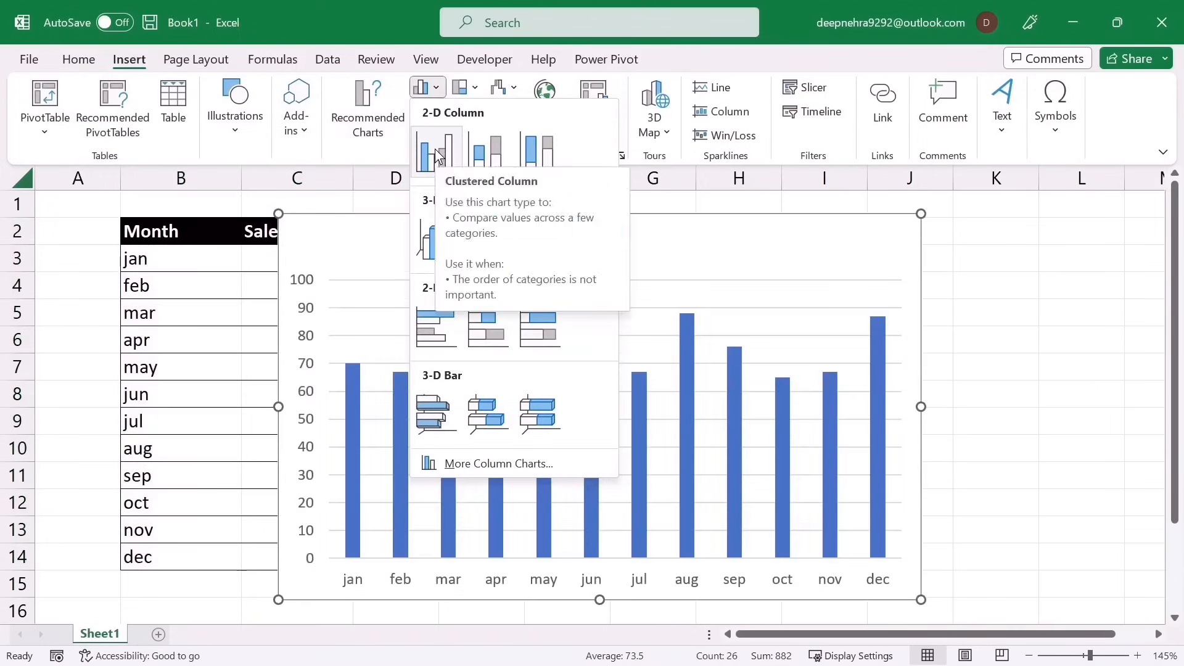
click(434, 149)
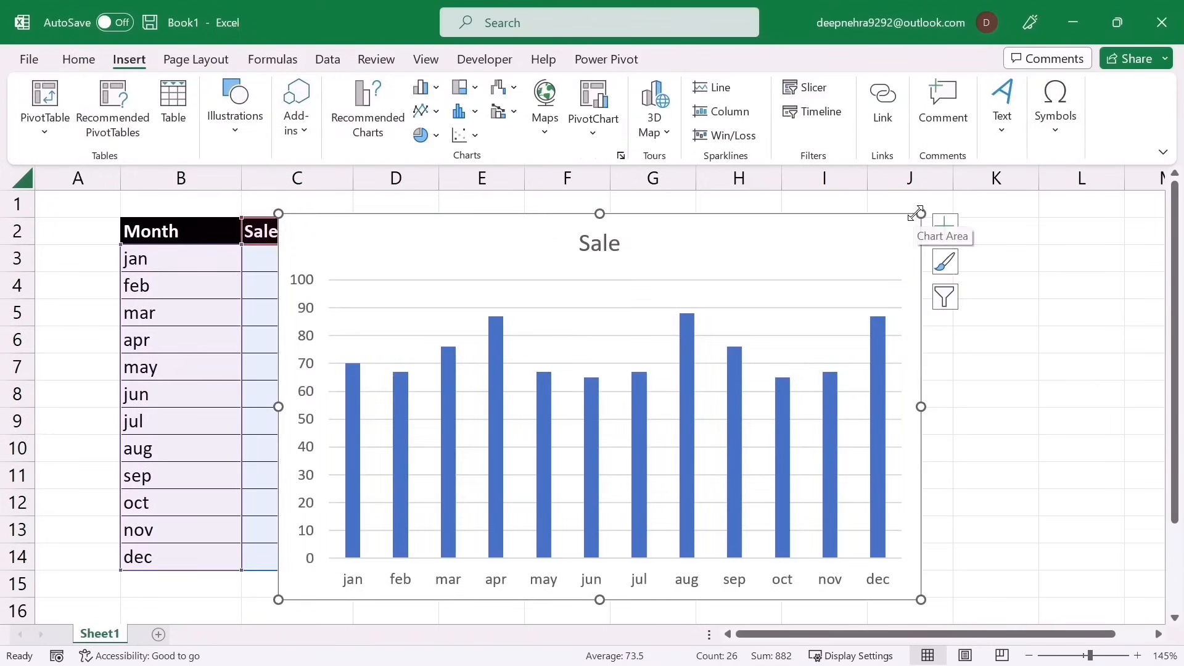
drag(921, 214, 854, 226)
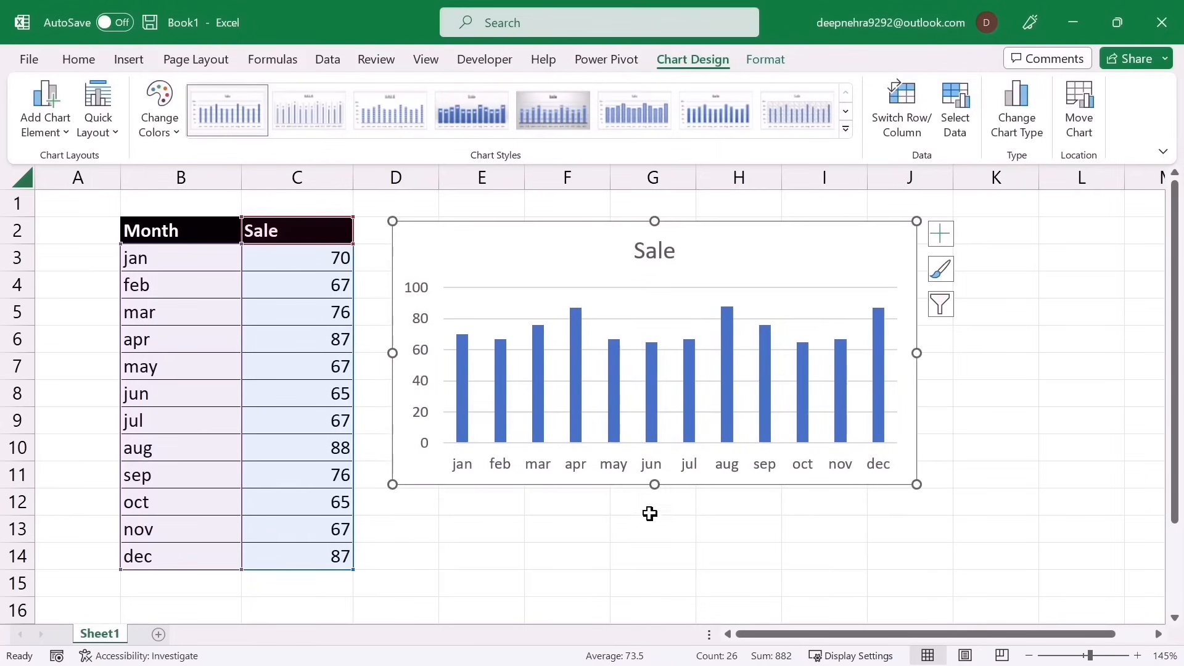
drag(657, 487, 652, 566)
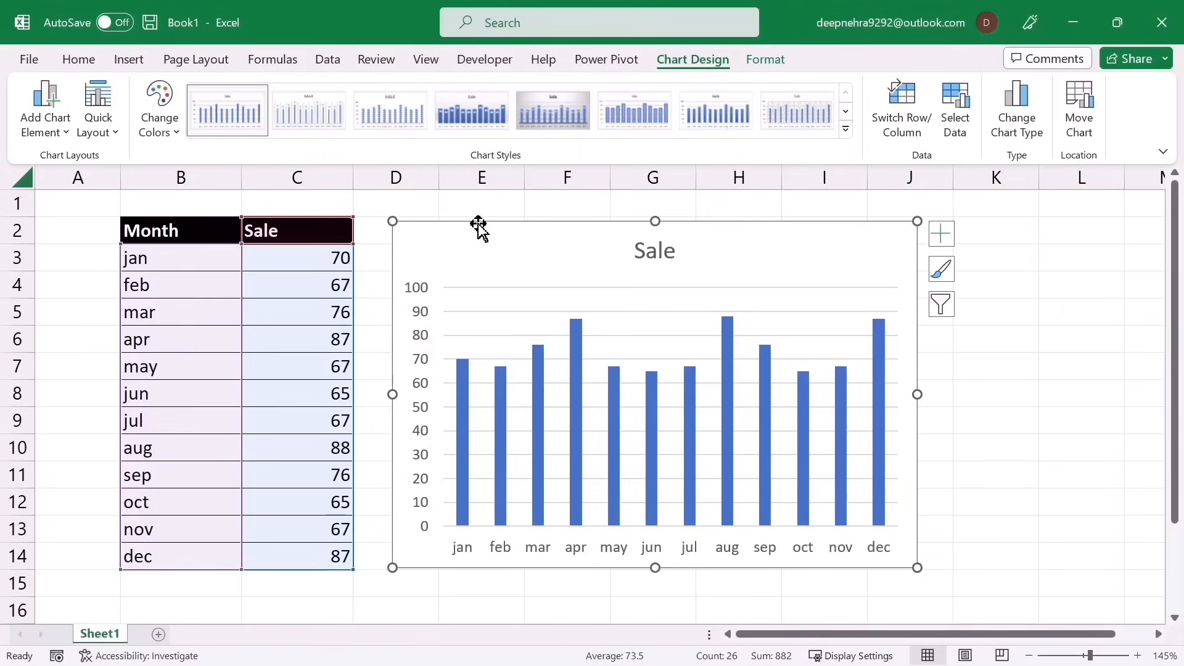
drag(478, 227, 491, 224)
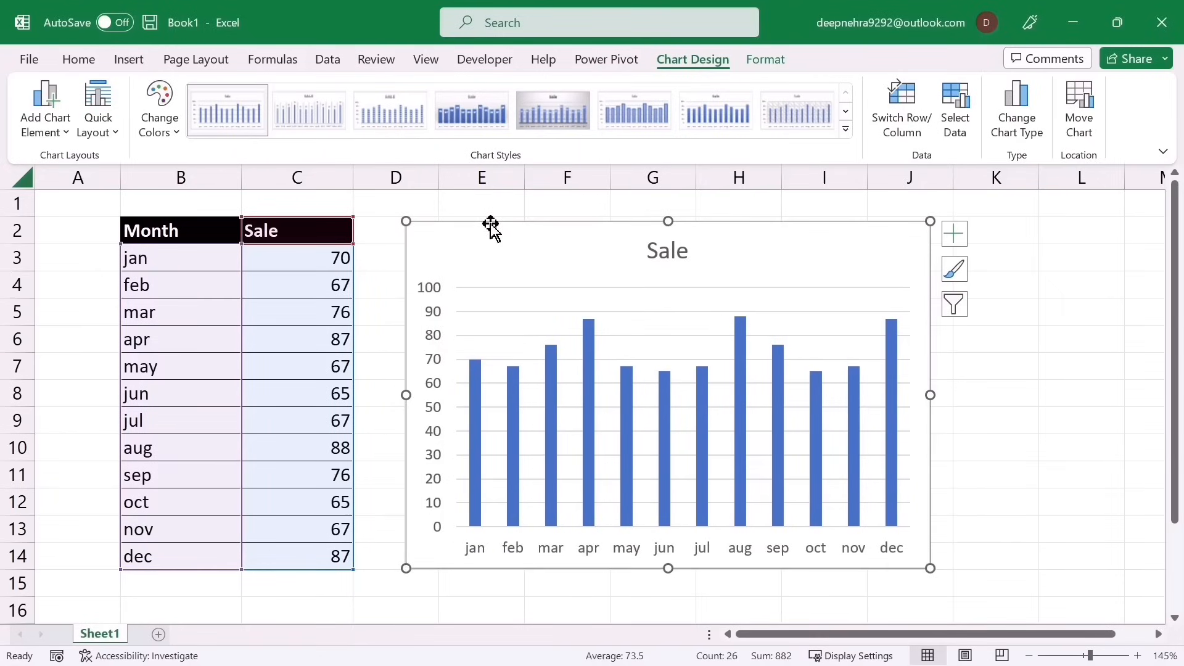
key(Delete)
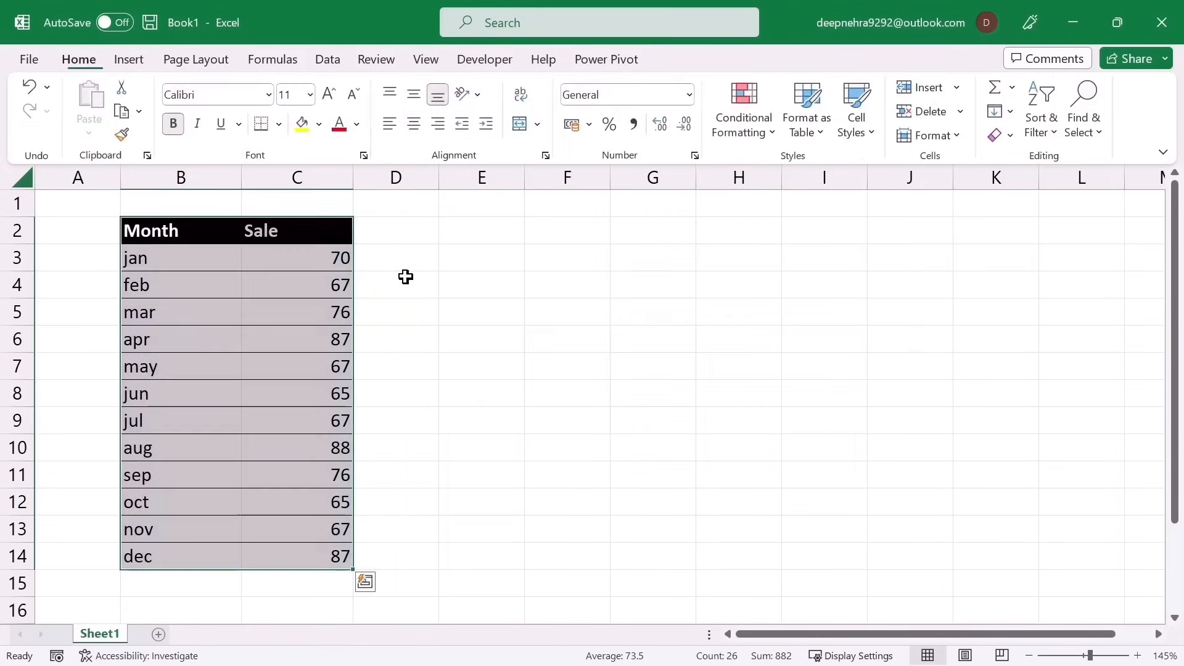
Add the column heading Target in D2
click(410, 416)
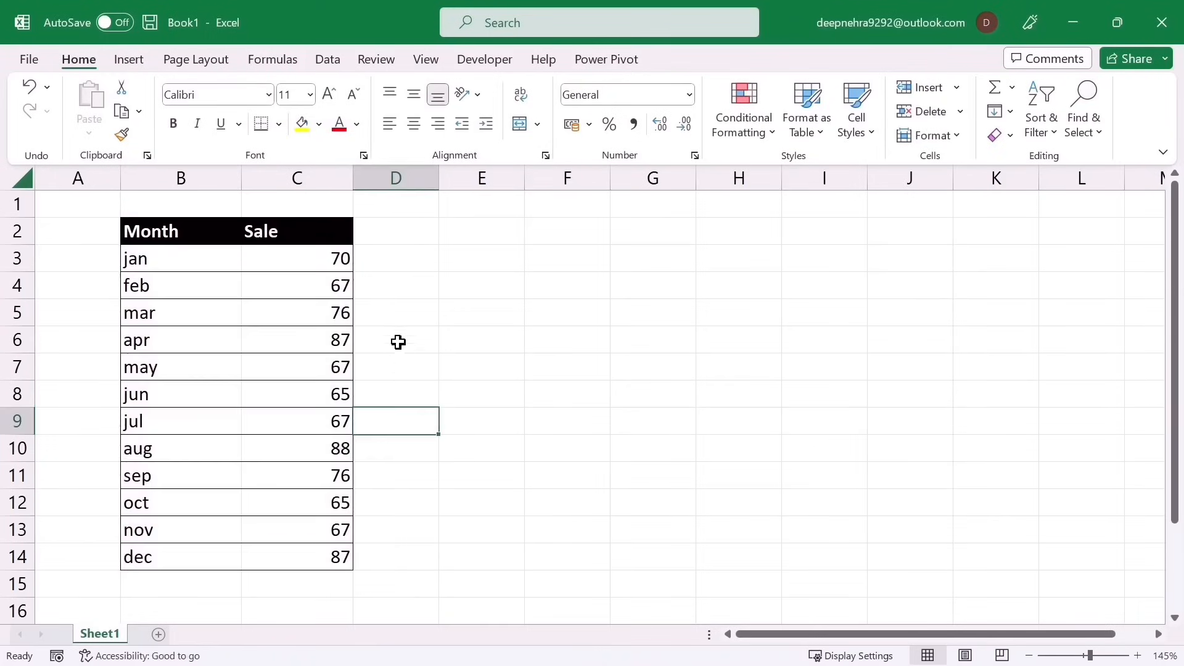
click(403, 234)
text(Target)
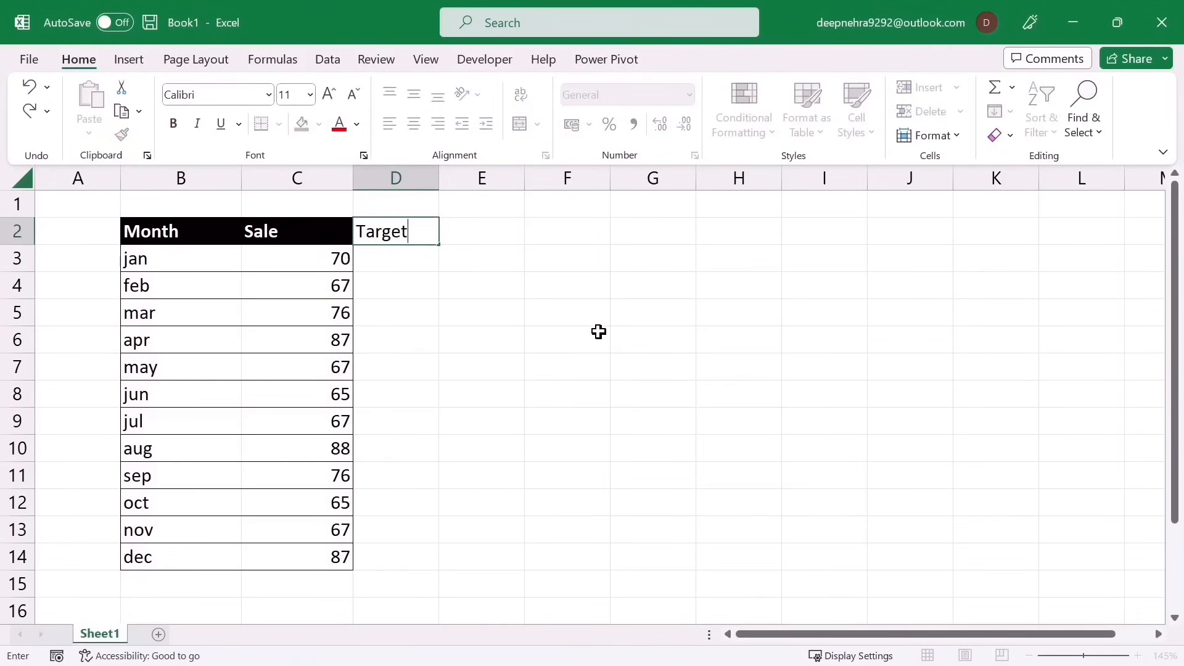
key(Return)
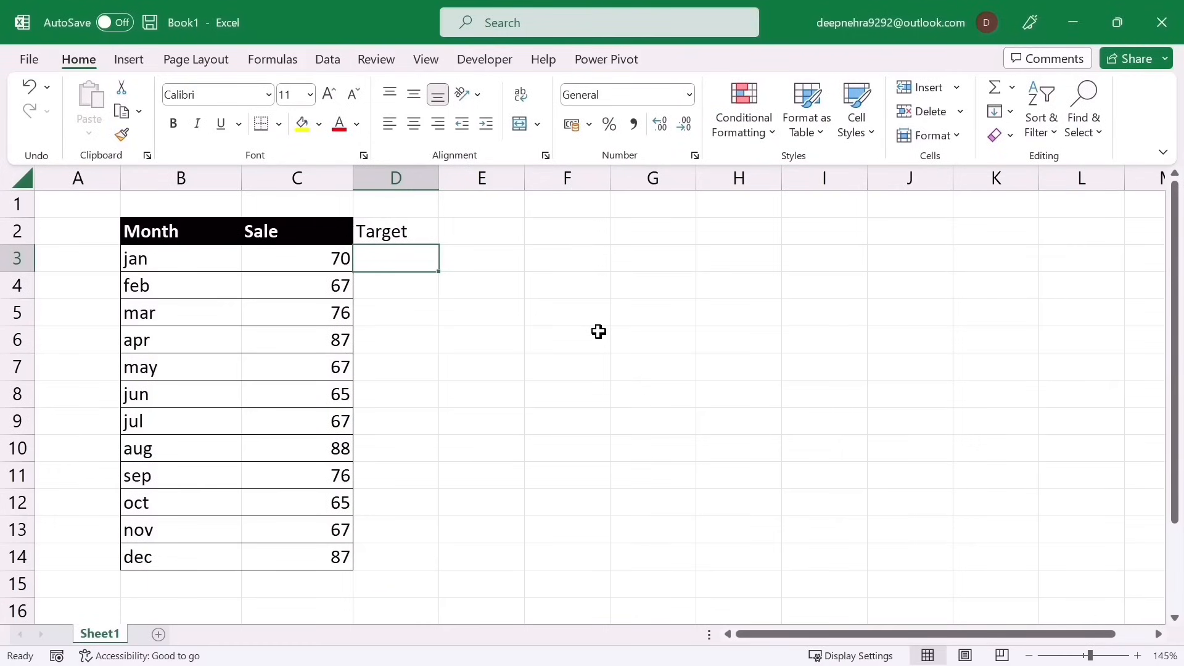
Enter 70 in D3, fill it down through dec, and select the Month, Sale and Target table
text(70)
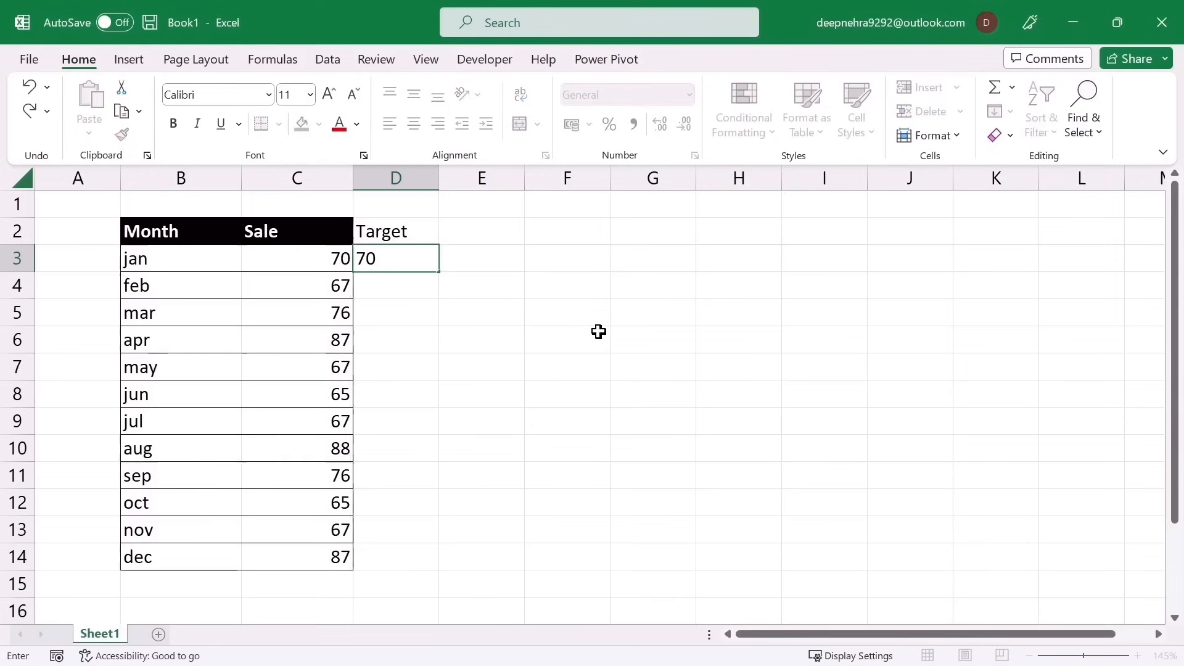
click(599, 332)
click(414, 270)
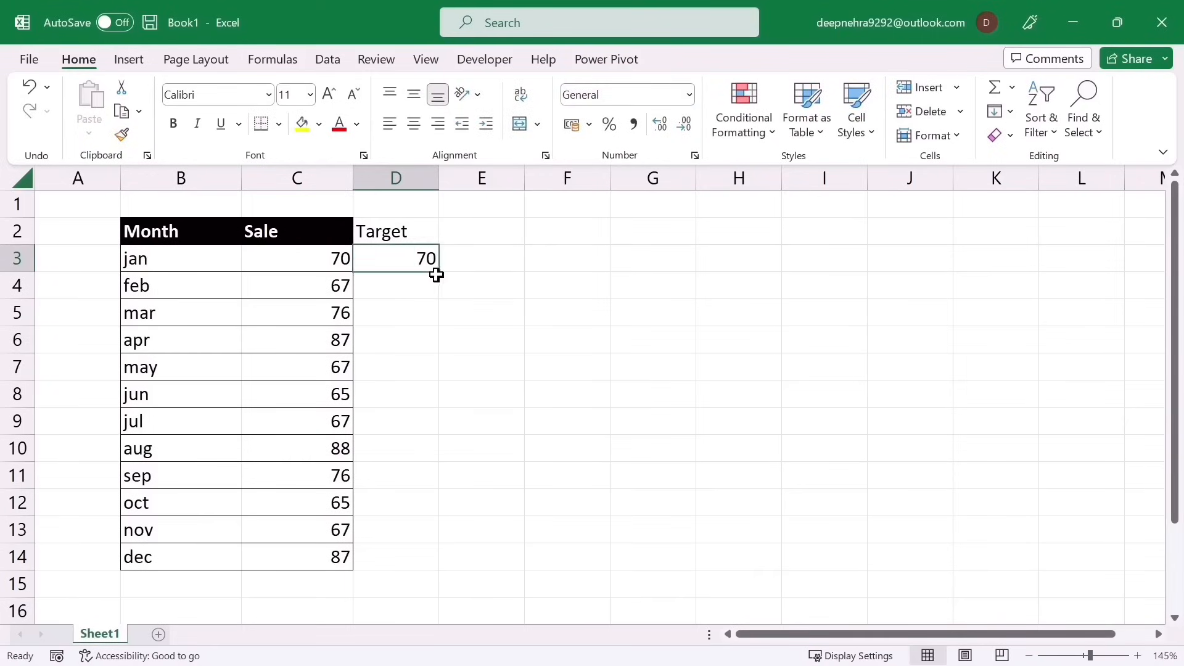
double_click(437, 275)
click(518, 441)
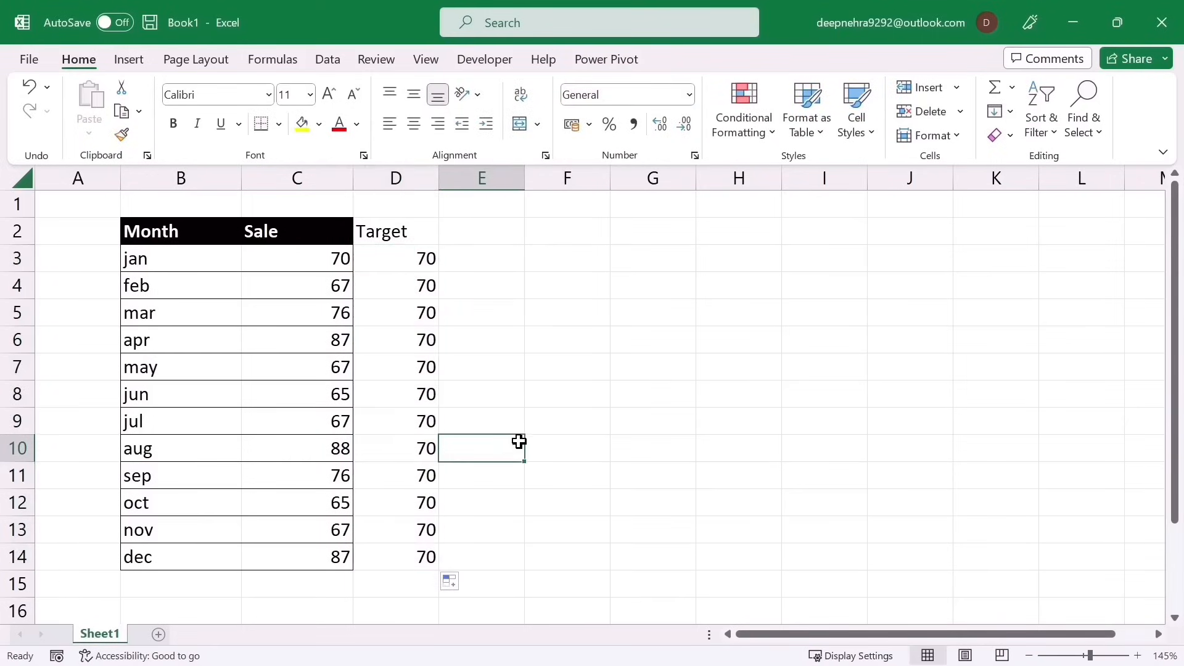
mouse_move(168, 233)
mouse_down()
mouse_move(402, 487)
mouse_move(414, 543)
mouse_up()
click(129, 59)
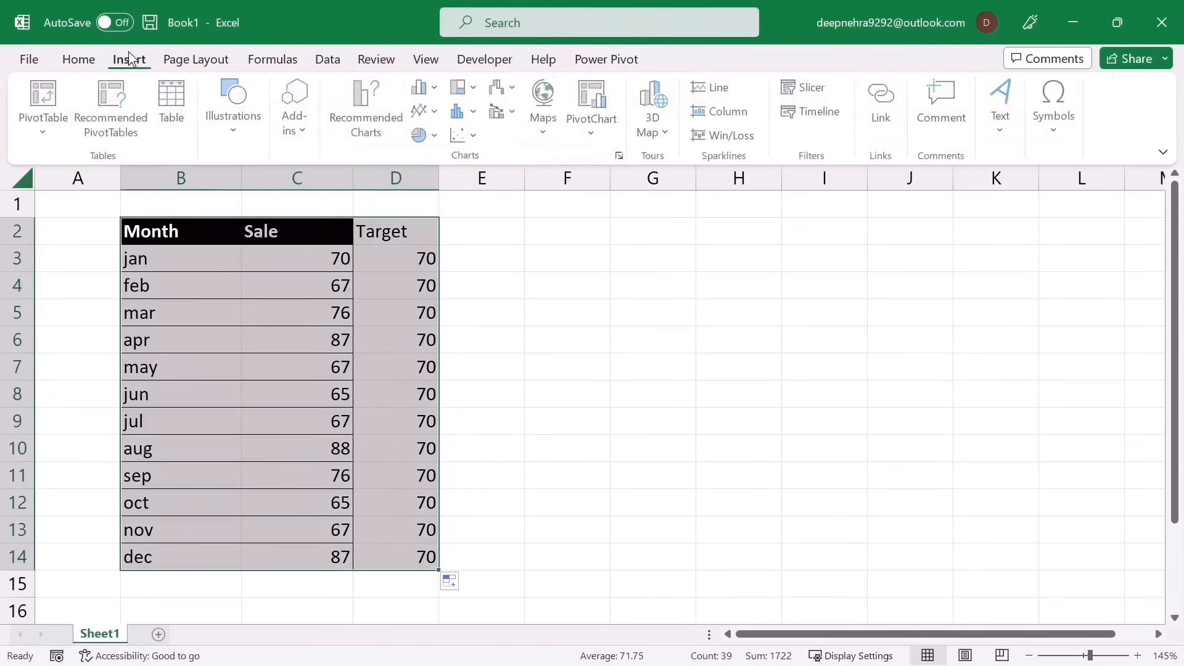
Insert a clustered column chart of Sale and Target, move it right of the table, and select the Target bars
click(428, 87)
click(444, 146)
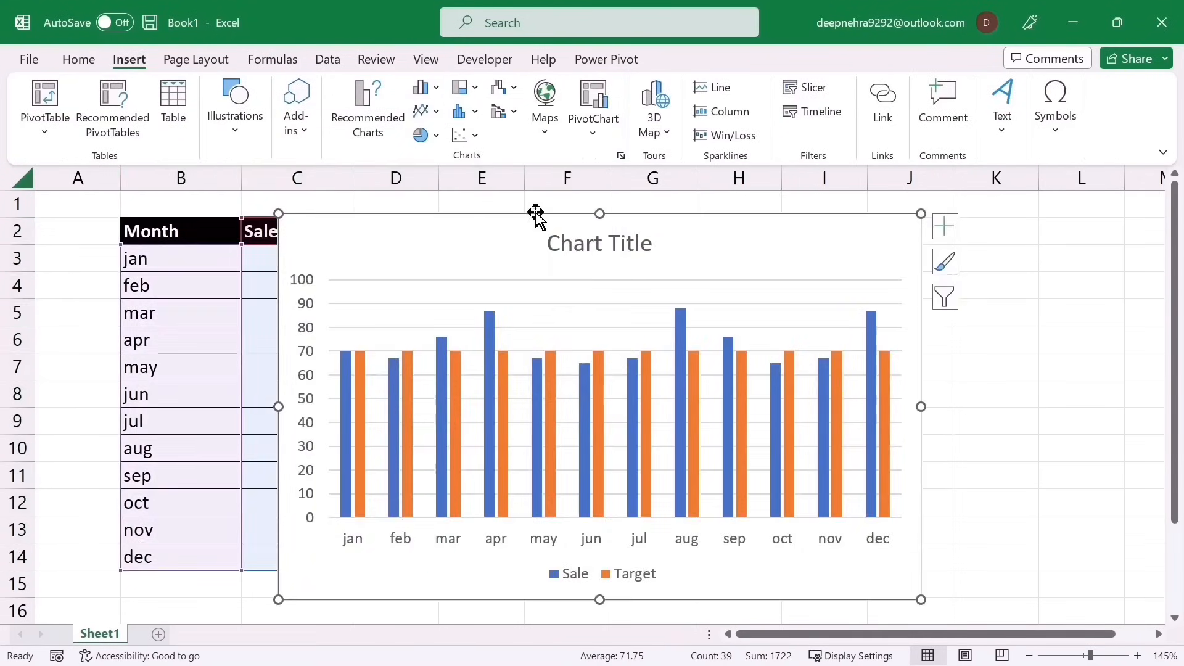
drag(536, 214, 709, 211)
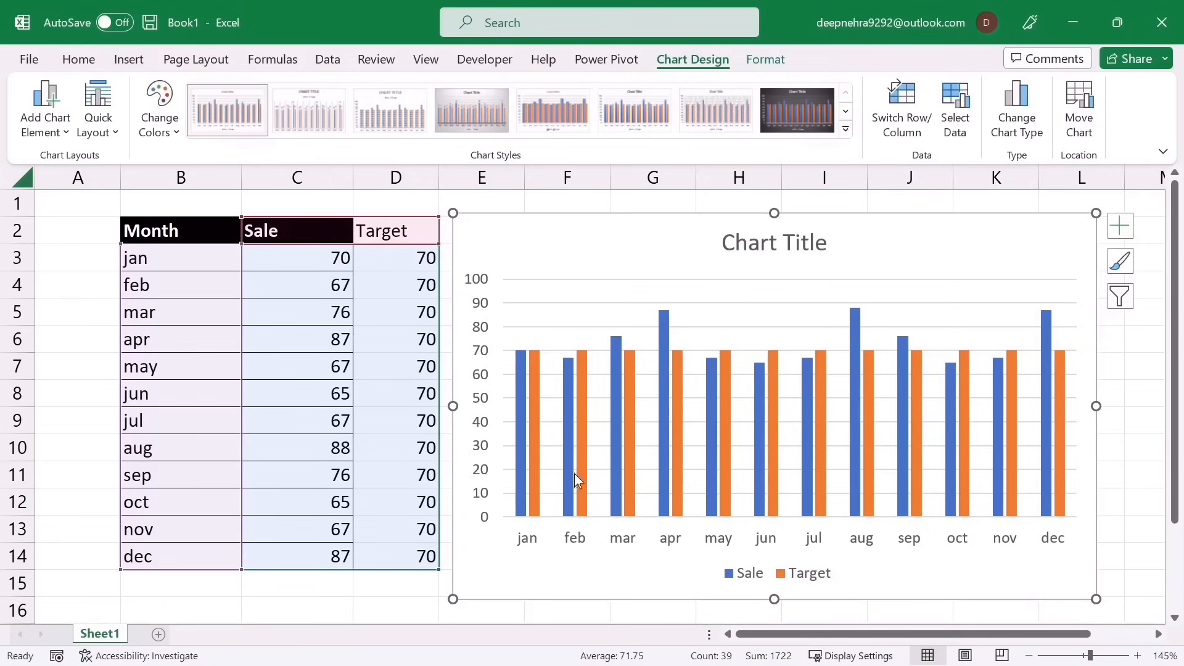
mouse_move(533, 409)
mouse_move(537, 369)
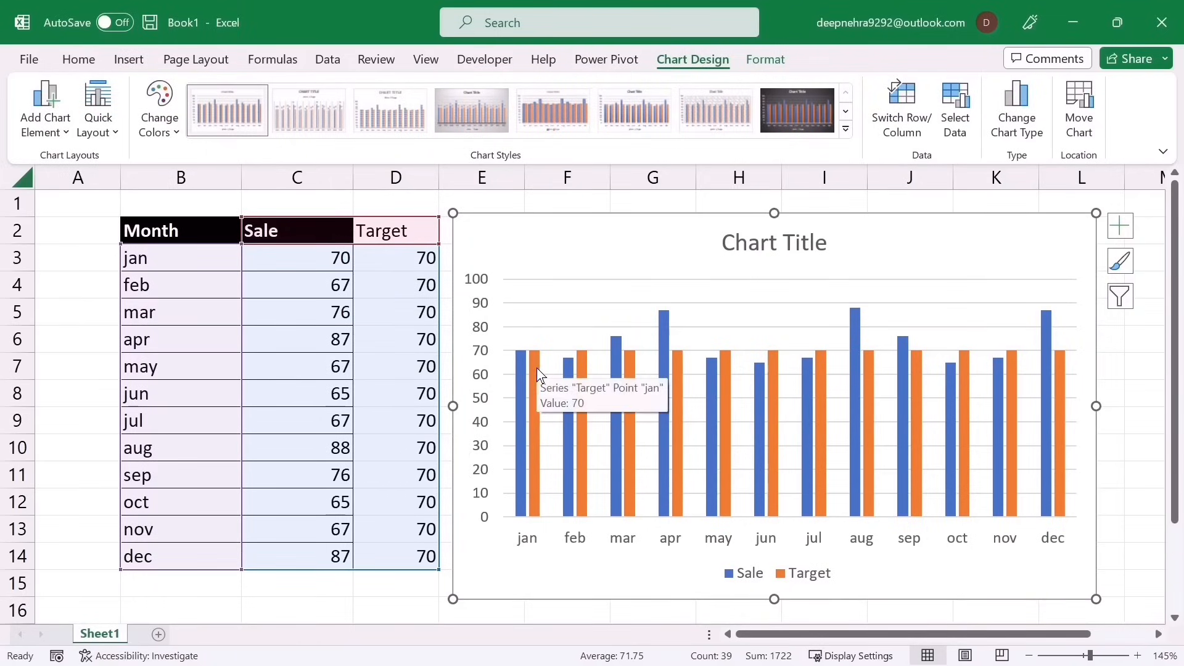
click(537, 367)
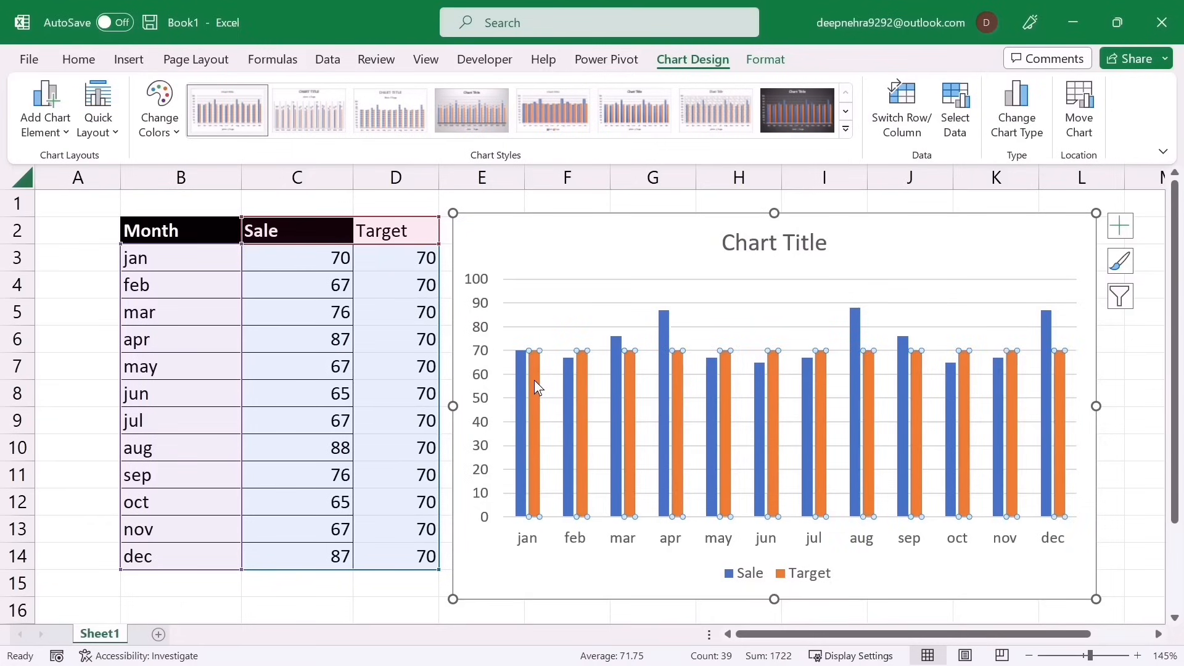
Change the Target series chart type to Line so it overlays the Sale columns
right_click(534, 380)
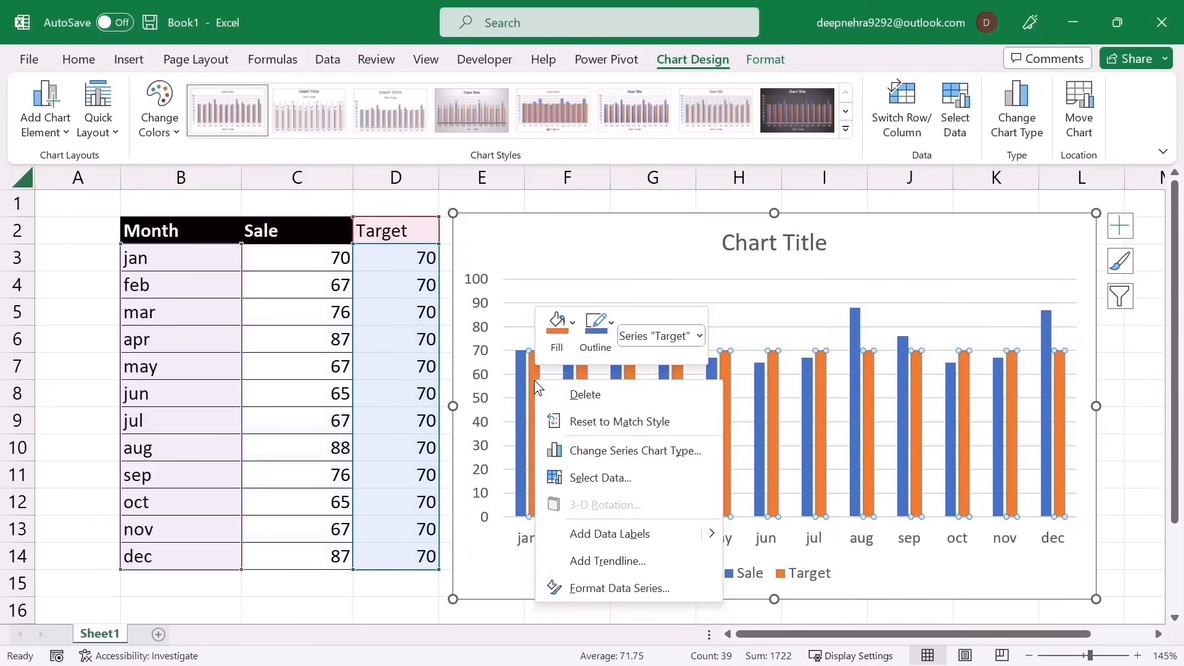
click(629, 451)
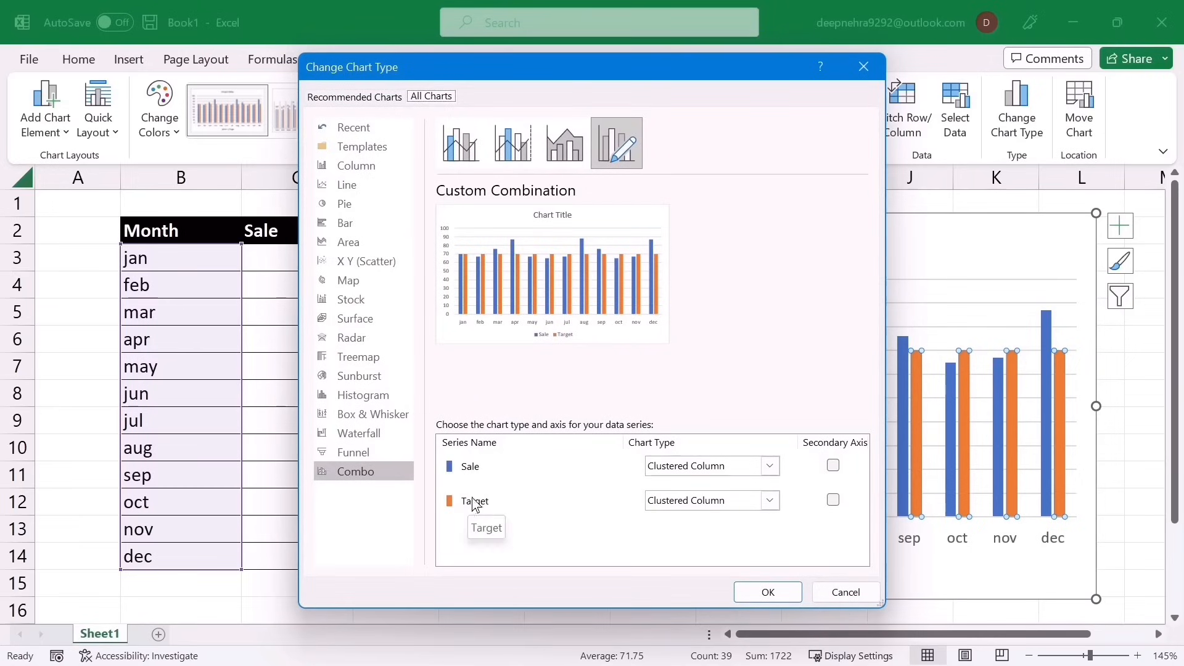
click(770, 501)
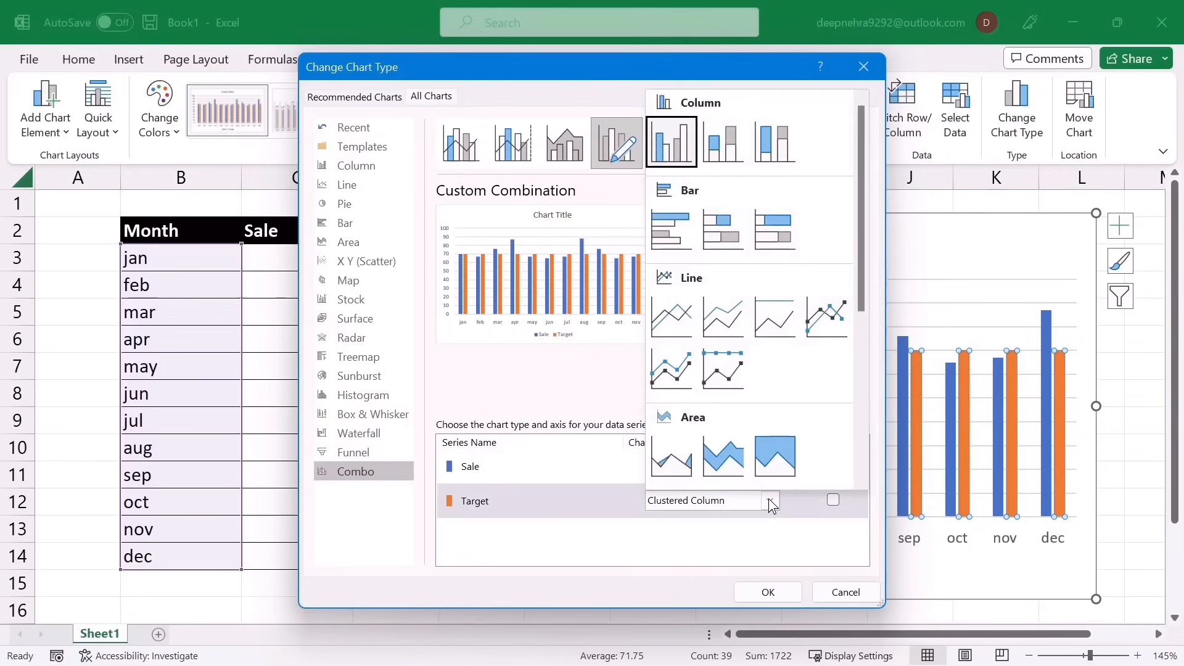
click(672, 318)
click(764, 592)
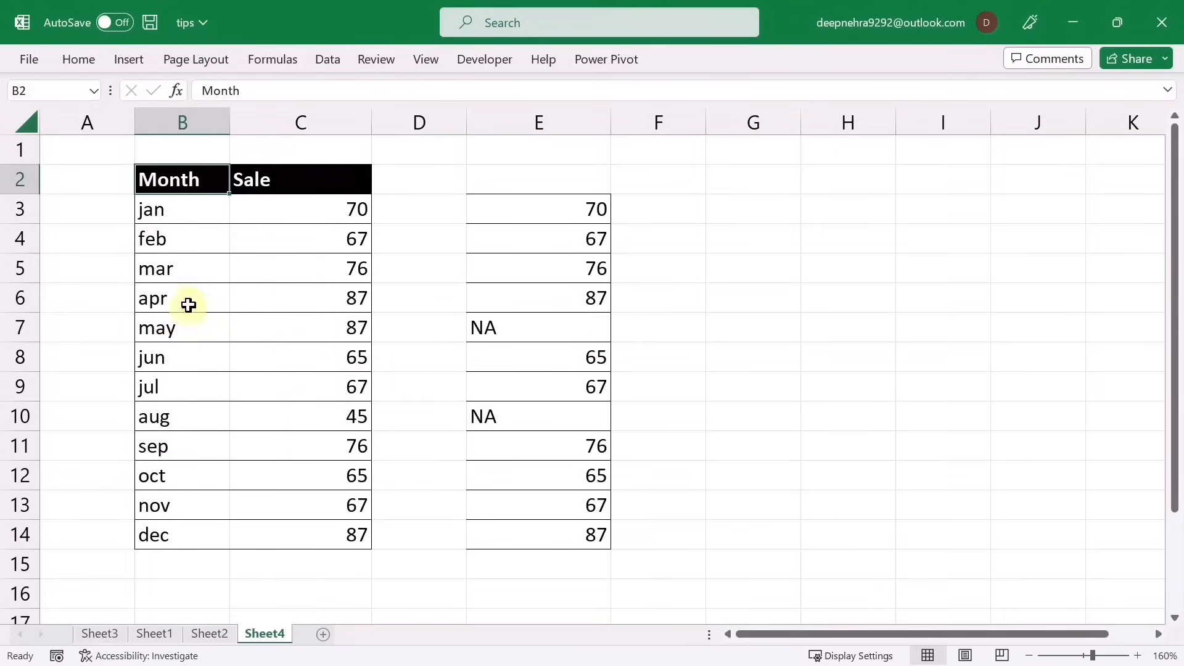
Hide B3:C14 with the custom format ;;, undo it, and reopen Format Cells
drag(156, 217, 317, 527)
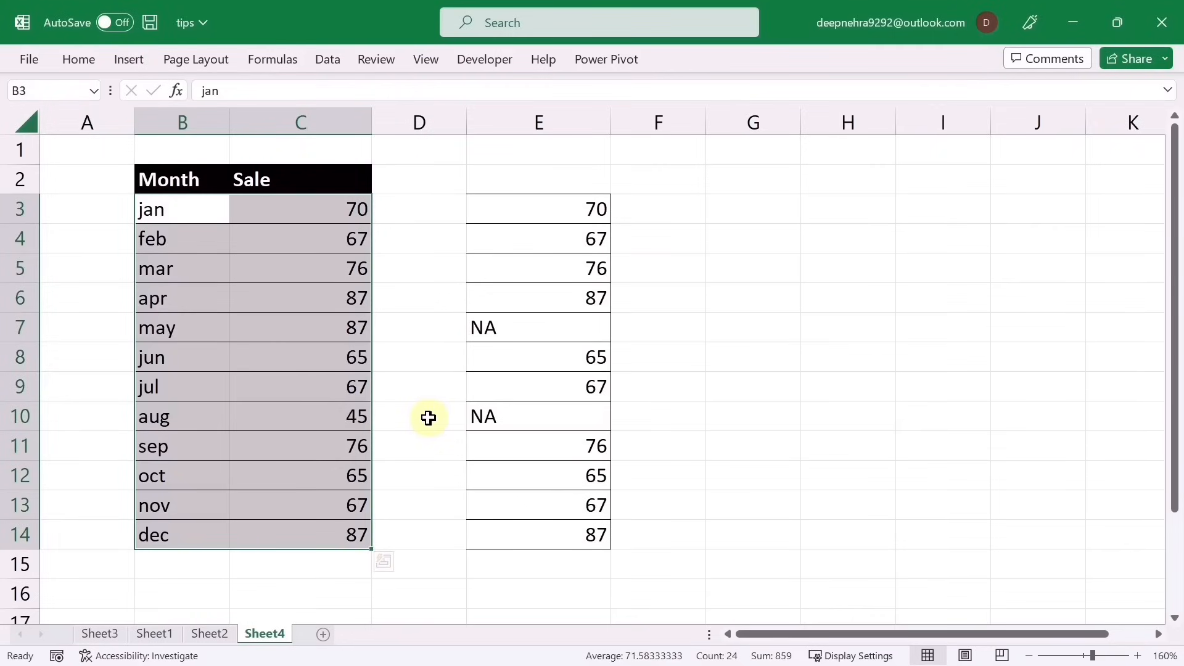
key(ctrl+1)
click(73, 263)
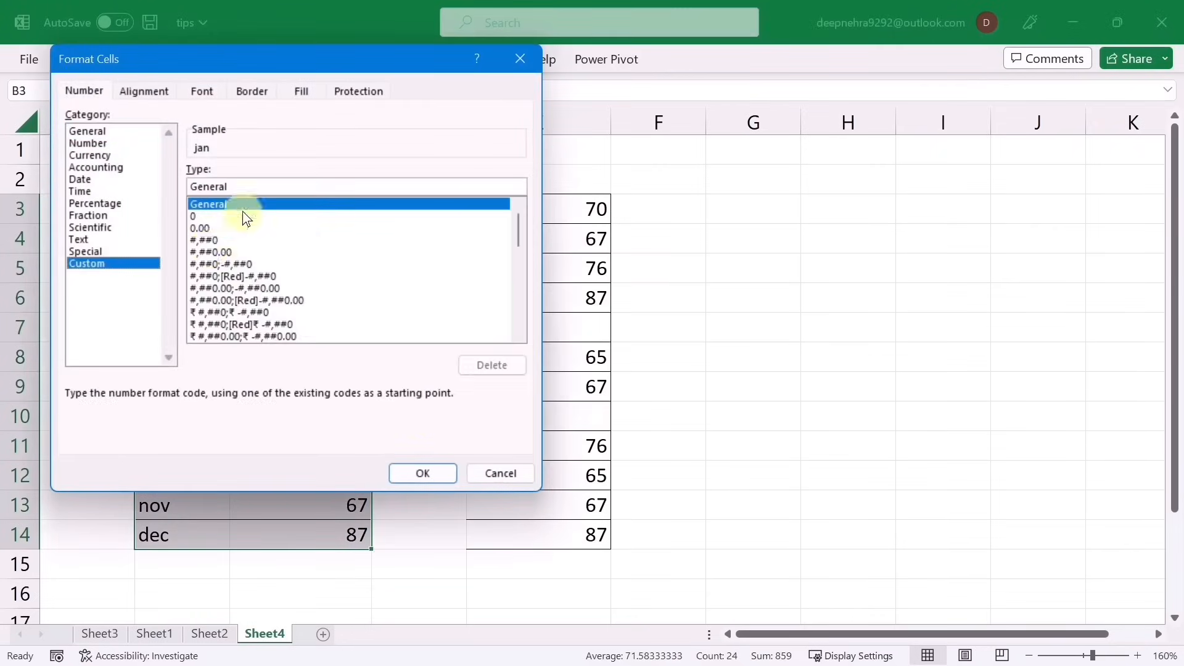
click(250, 187)
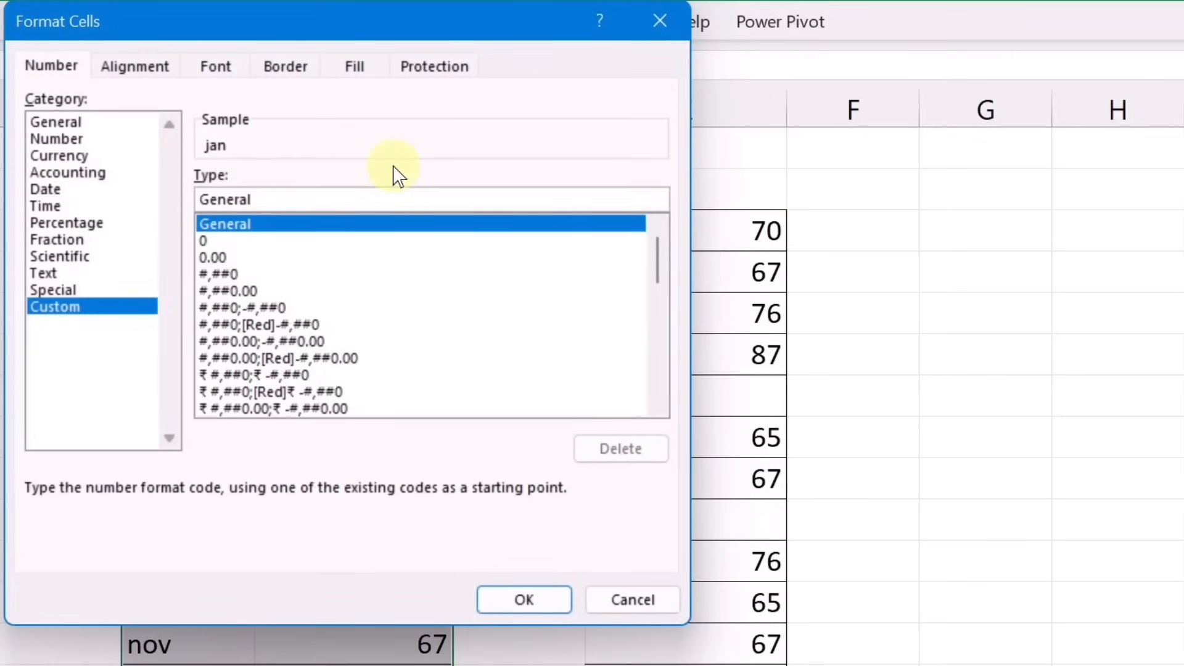
key(BackSpace)
key(BackSpace)
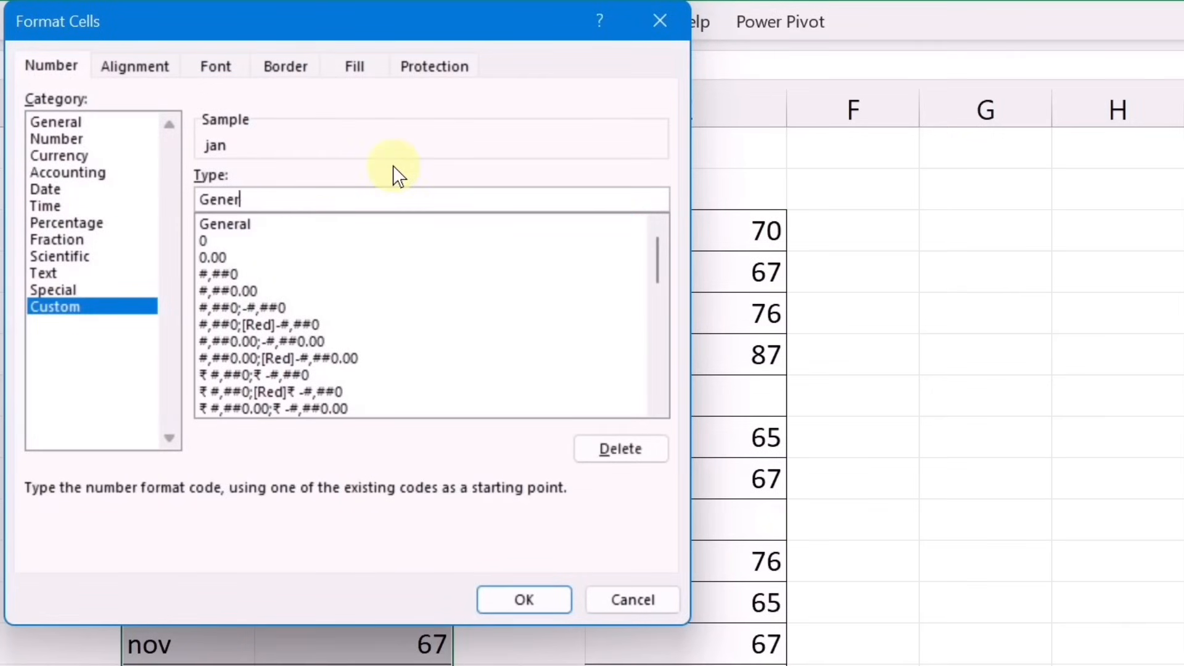
key(BackSpace)
key(BackSpace)
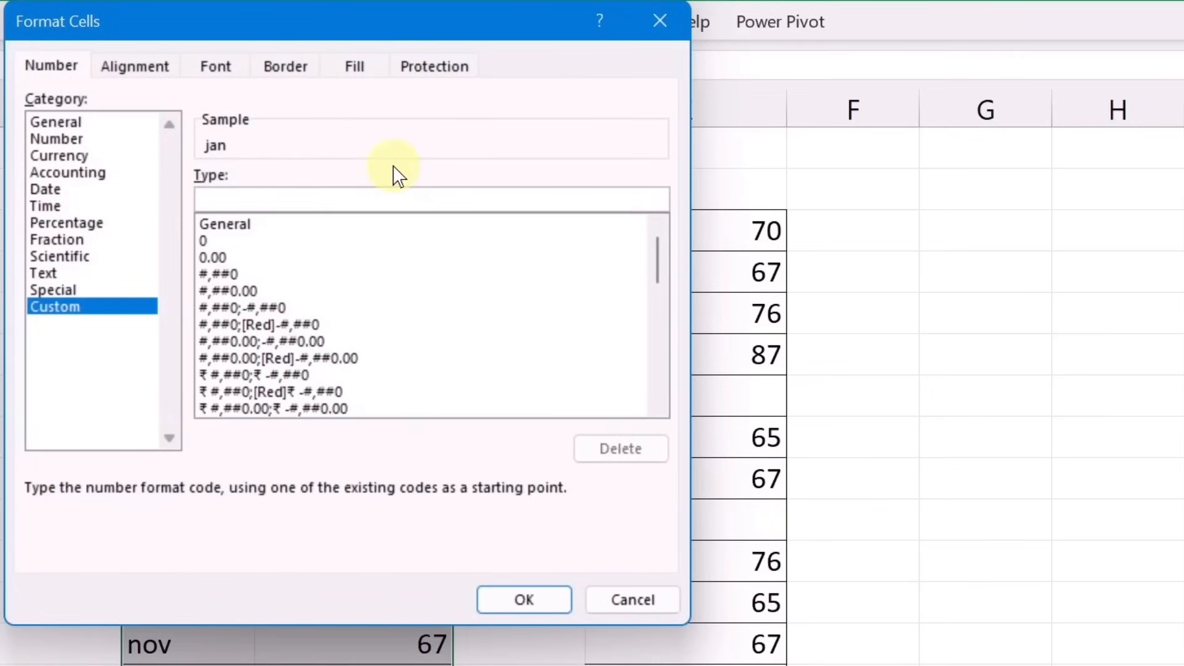
text(;;)
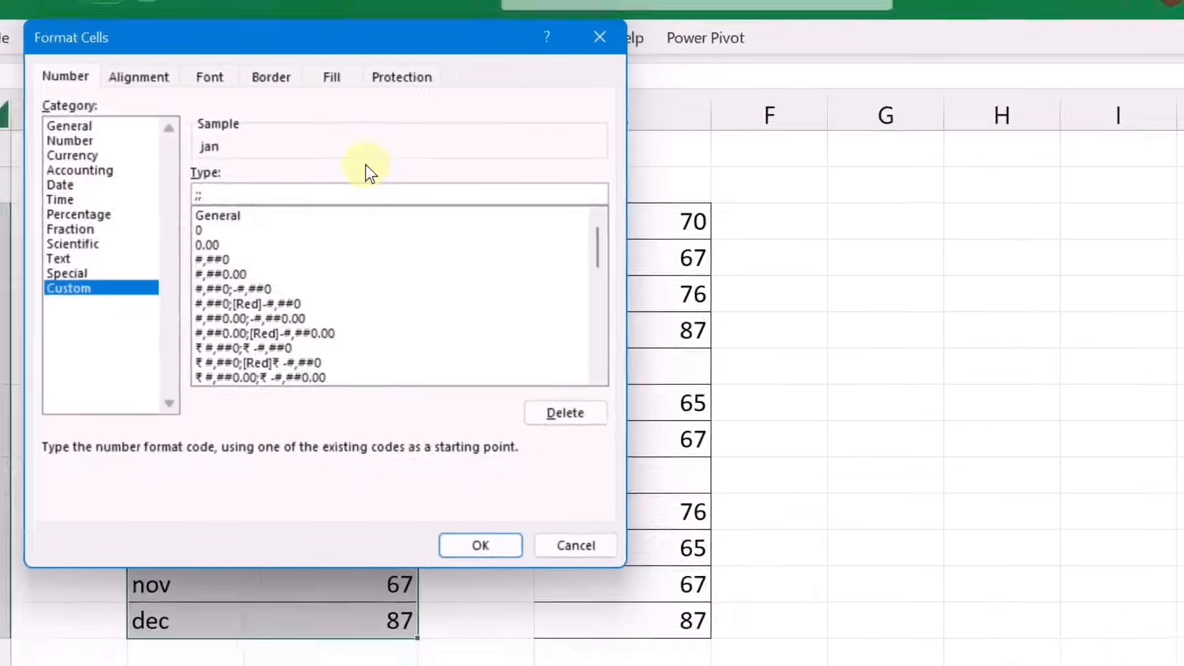
key(Return)
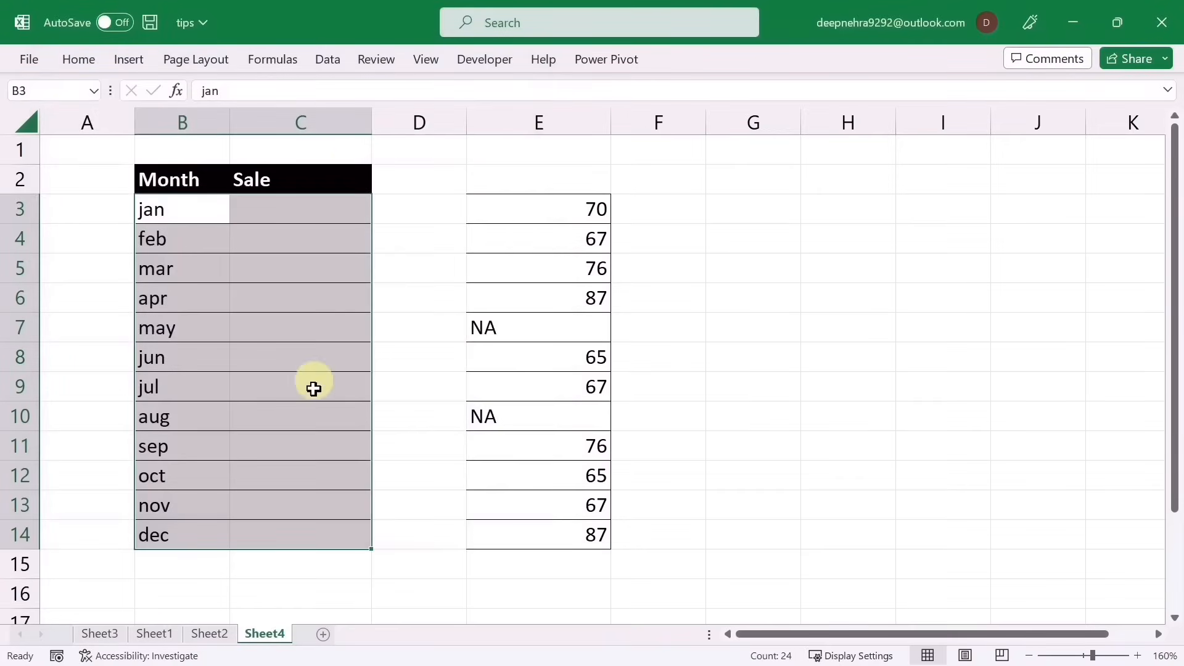
key(ctrl+z)
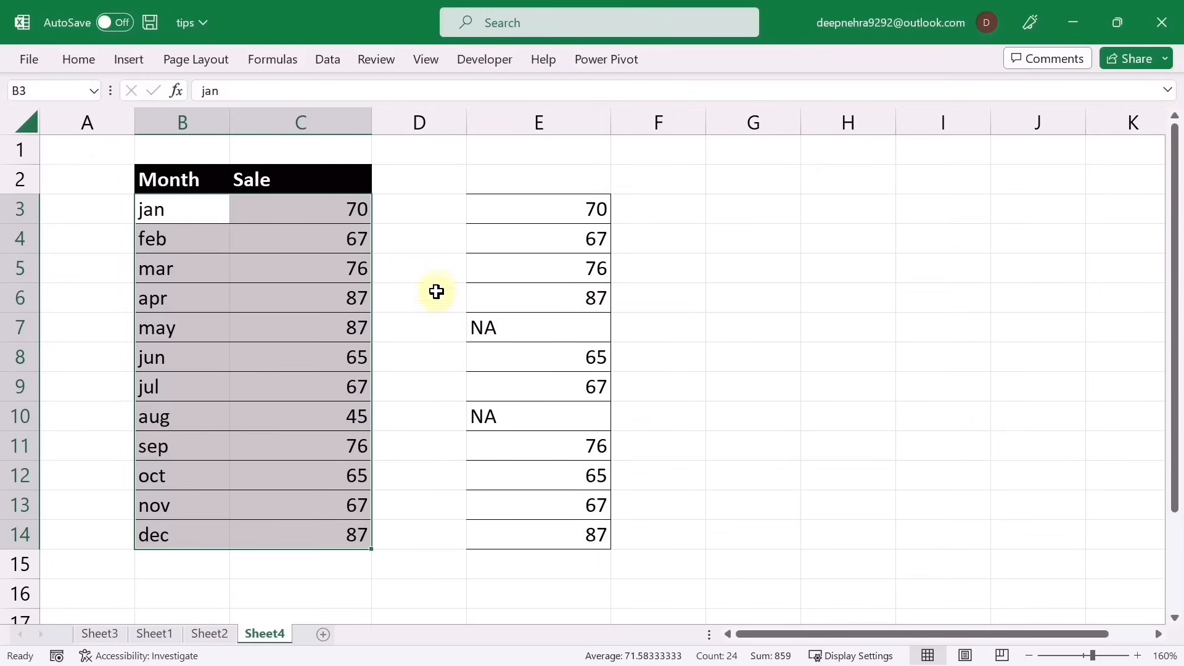
key(ctrl+1)
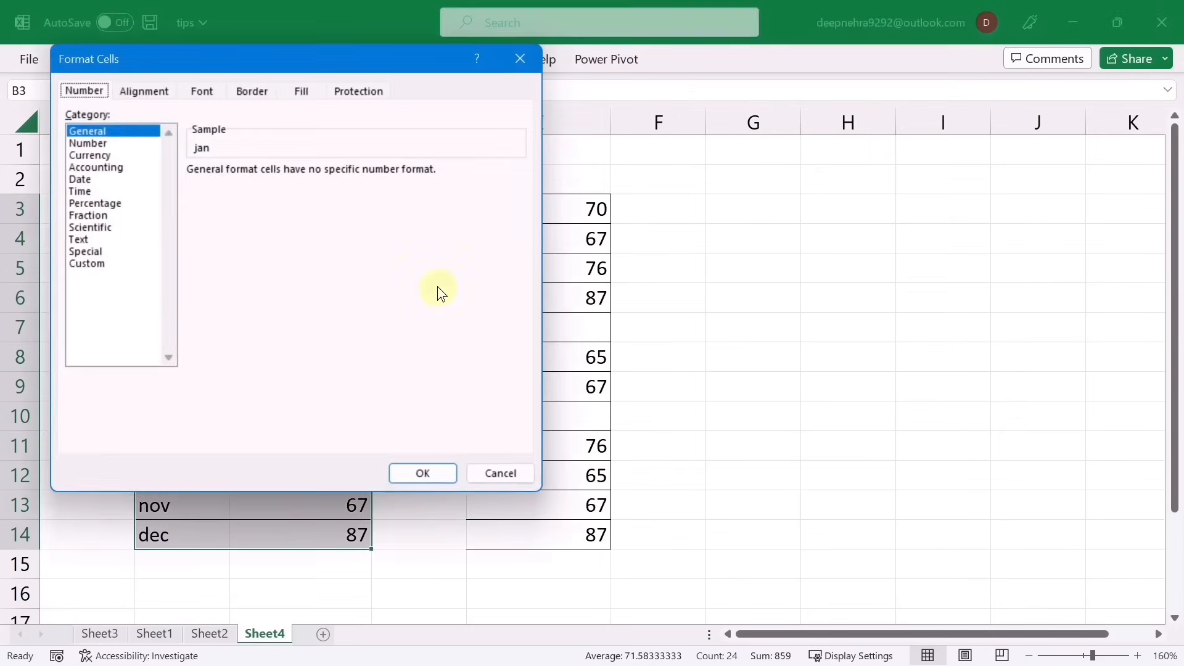
Apply the custom format #;;; to hide the month names, then undo it
click(104, 264)
click(242, 185)
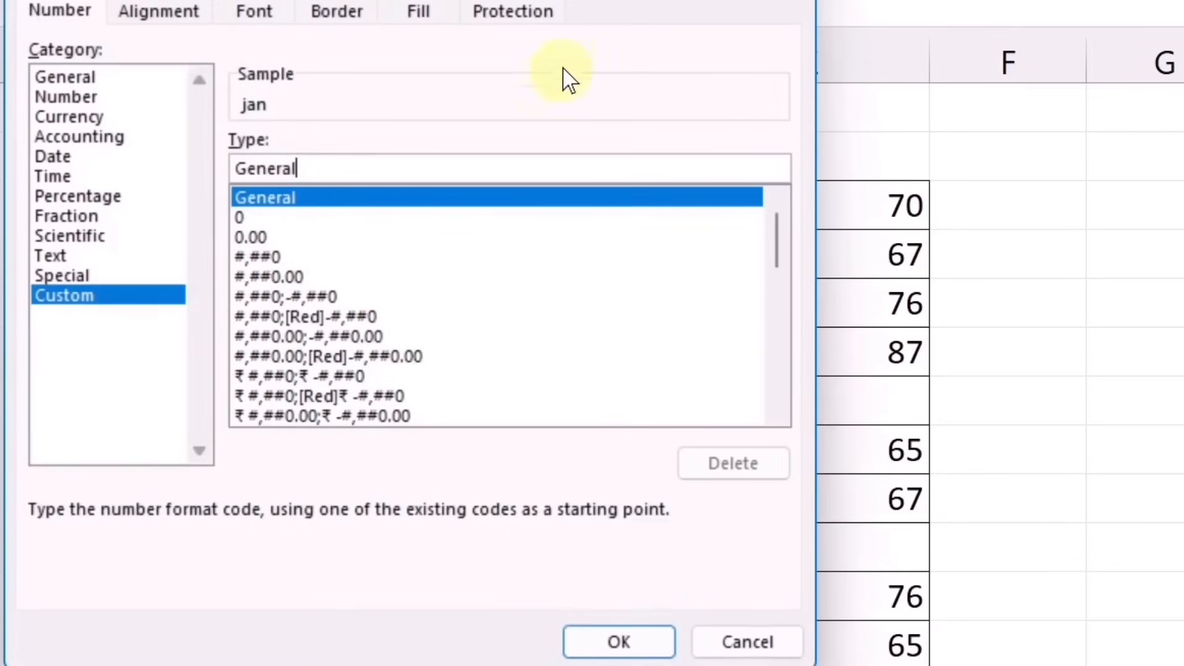
key(BackSpace)
key(BackSpace)
key(BackSpace)
key(BackSpace)
key(BackSpace)
key(BackSpace)
key(BackSpace)
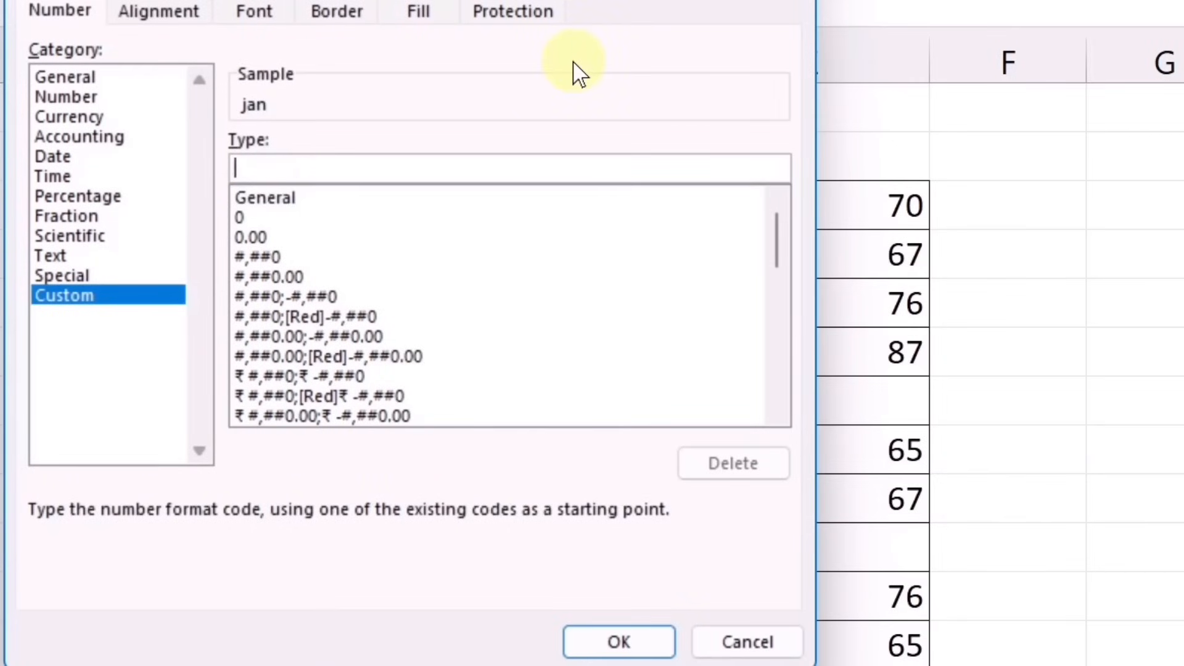
text(#)
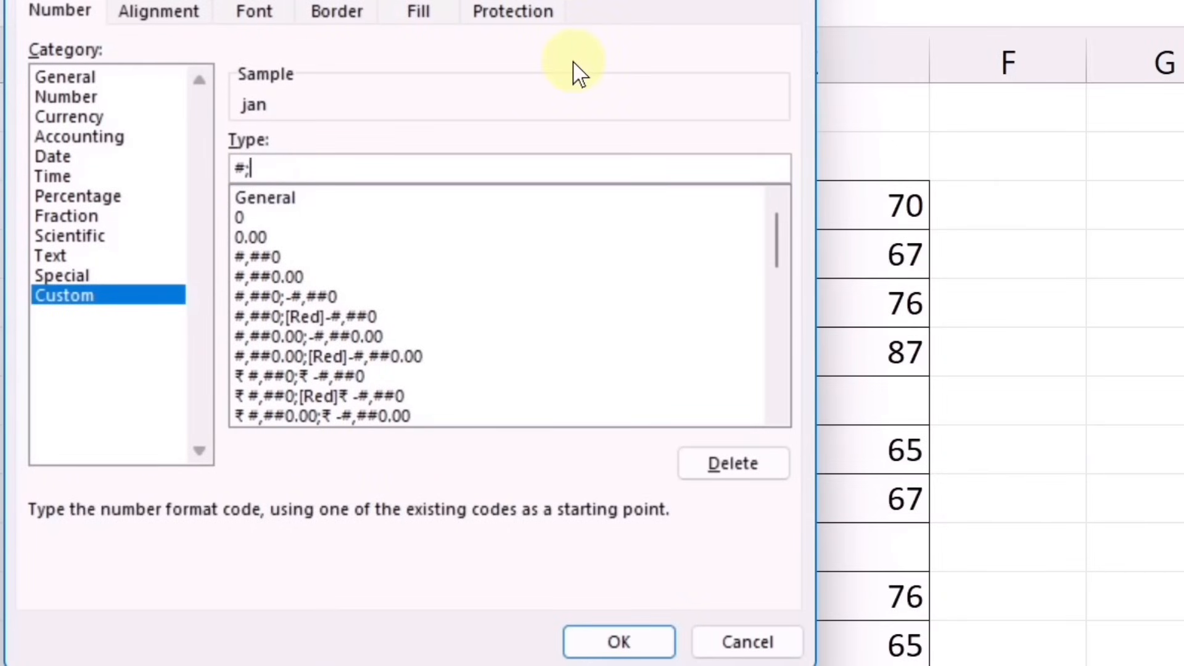
text(;;;)
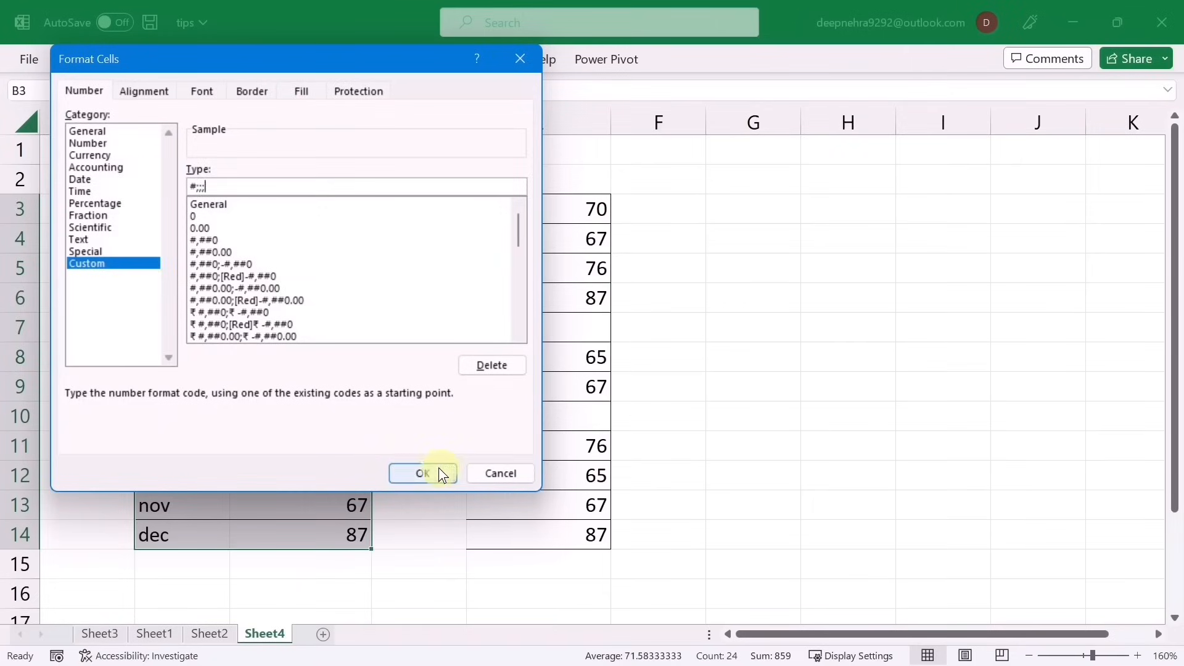
click(456, 502)
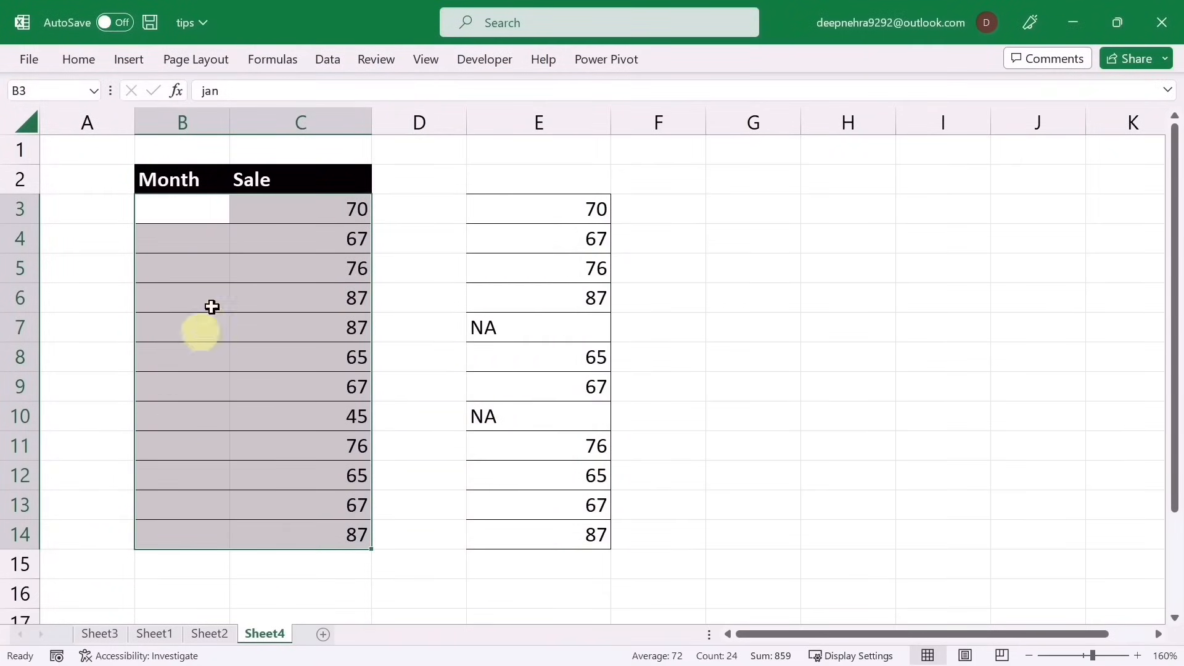
key(ctrl+z)
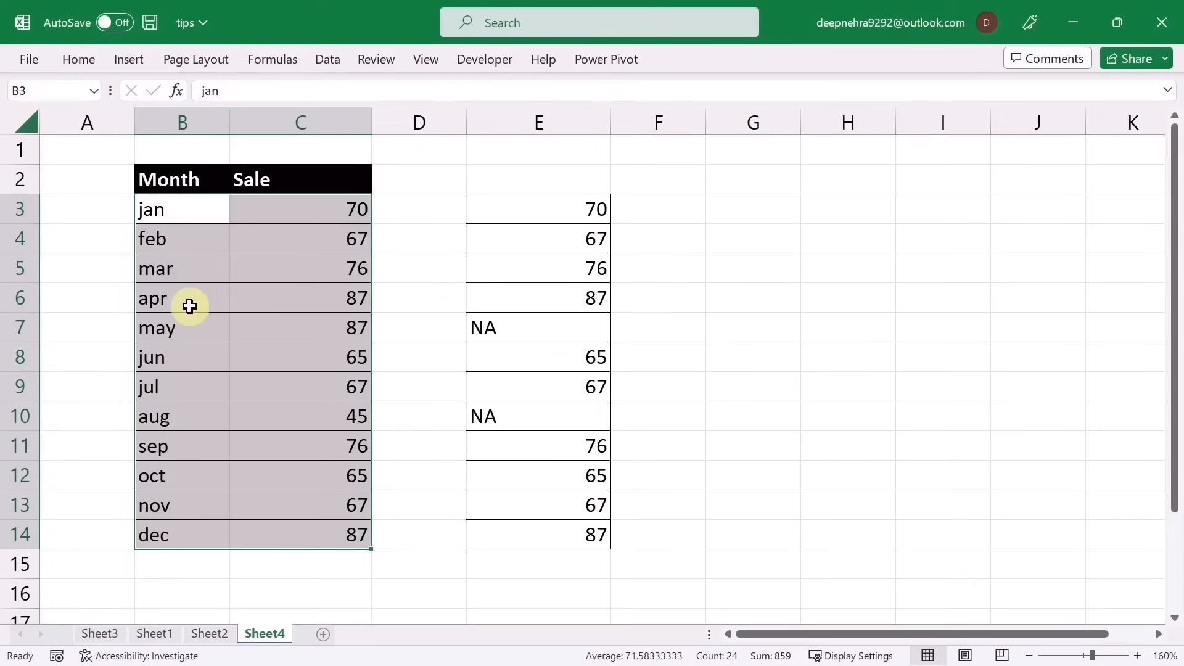
Apply the custom format ;;; to hide all month and sale values
key(ctrl+1)
click(81, 262)
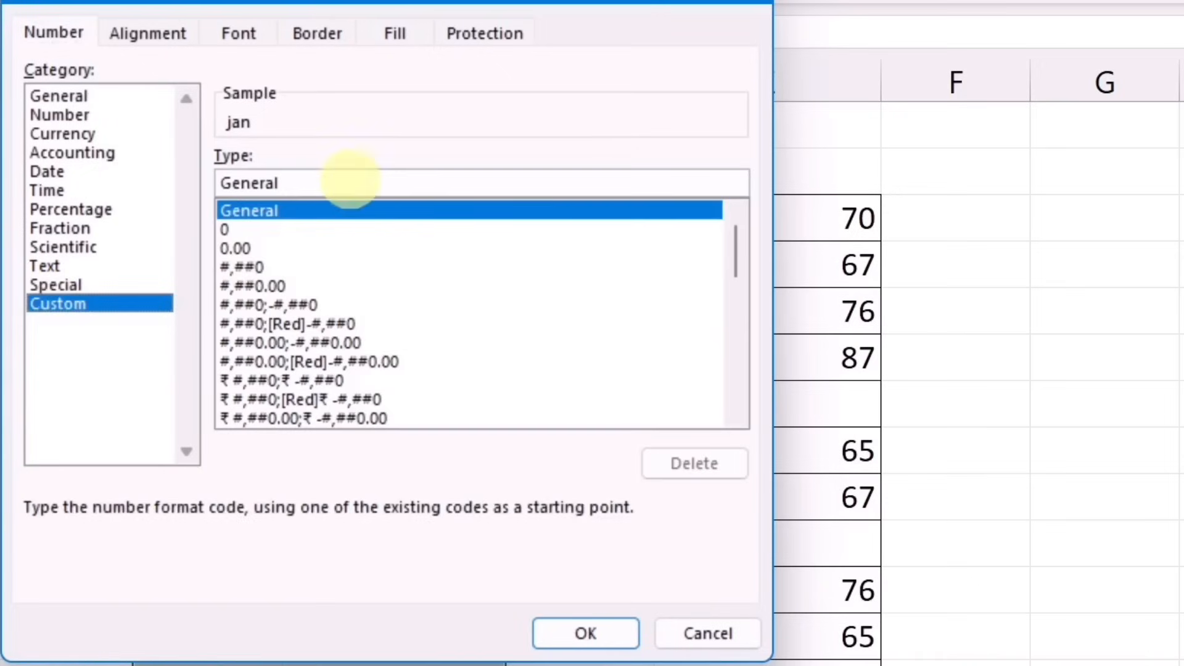
click(349, 179)
key(BackSpace)
key(BackSpace)
key(BackSpace)
key(BackSpace)
key(BackSpace)
key(BackSpace)
key(BackSpace)
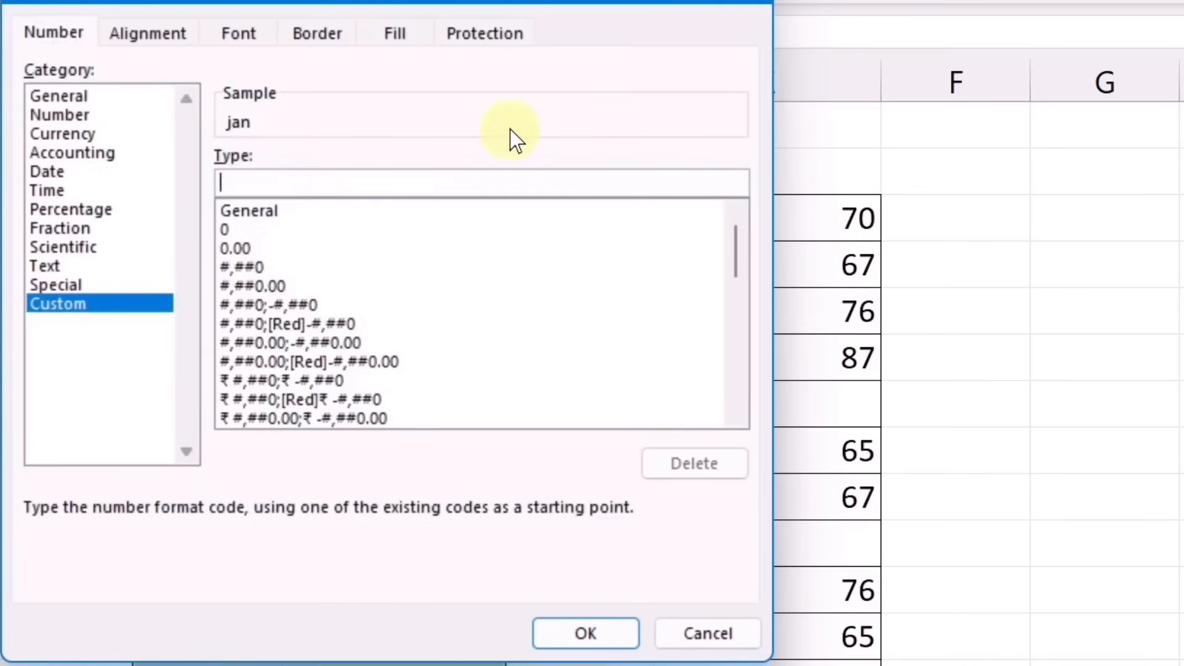
text(;;;)
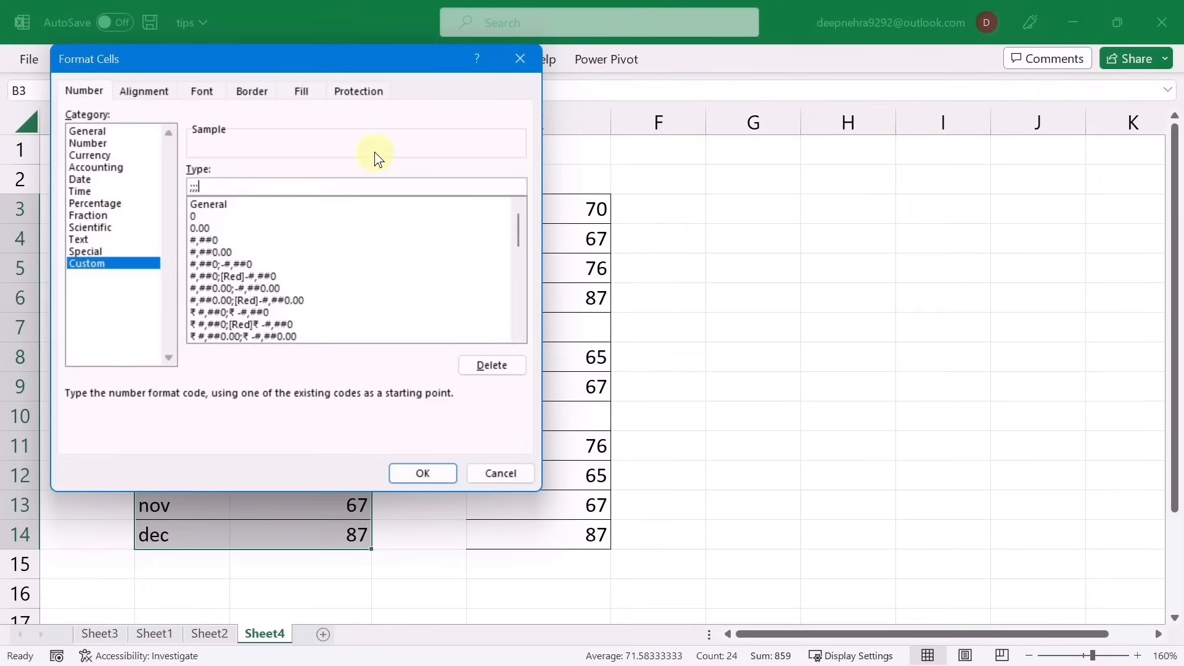
key(Return)
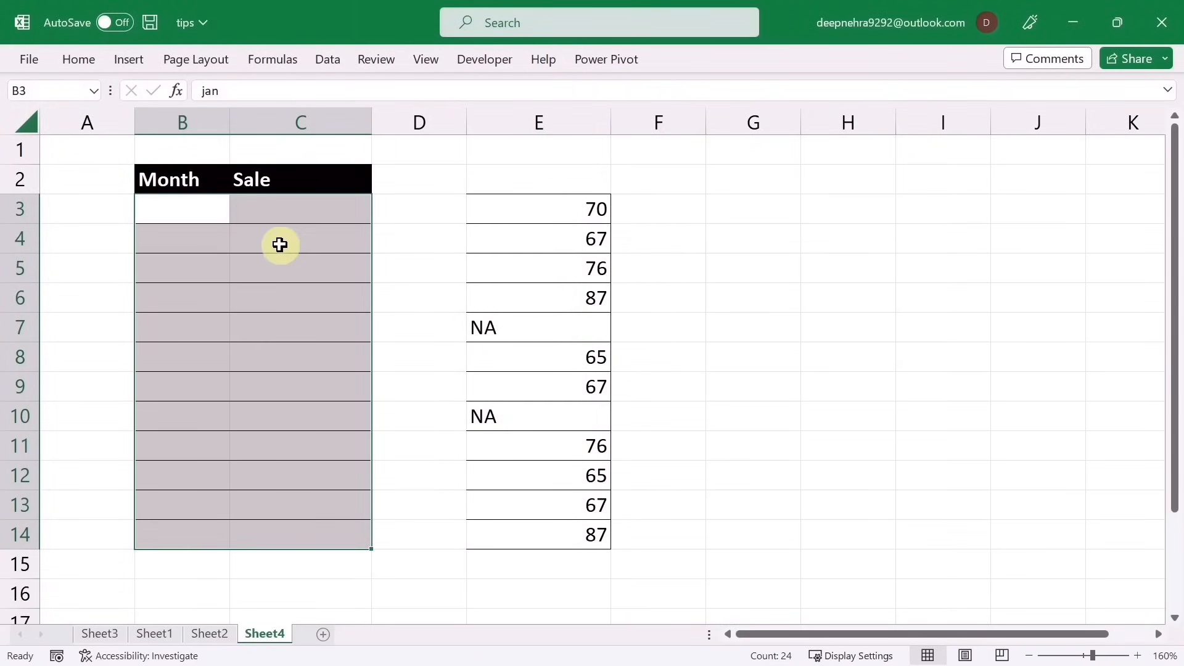
Delete the ;;; format code to reveal the values, then pick a cell in the marks table
key(ctrl+1)
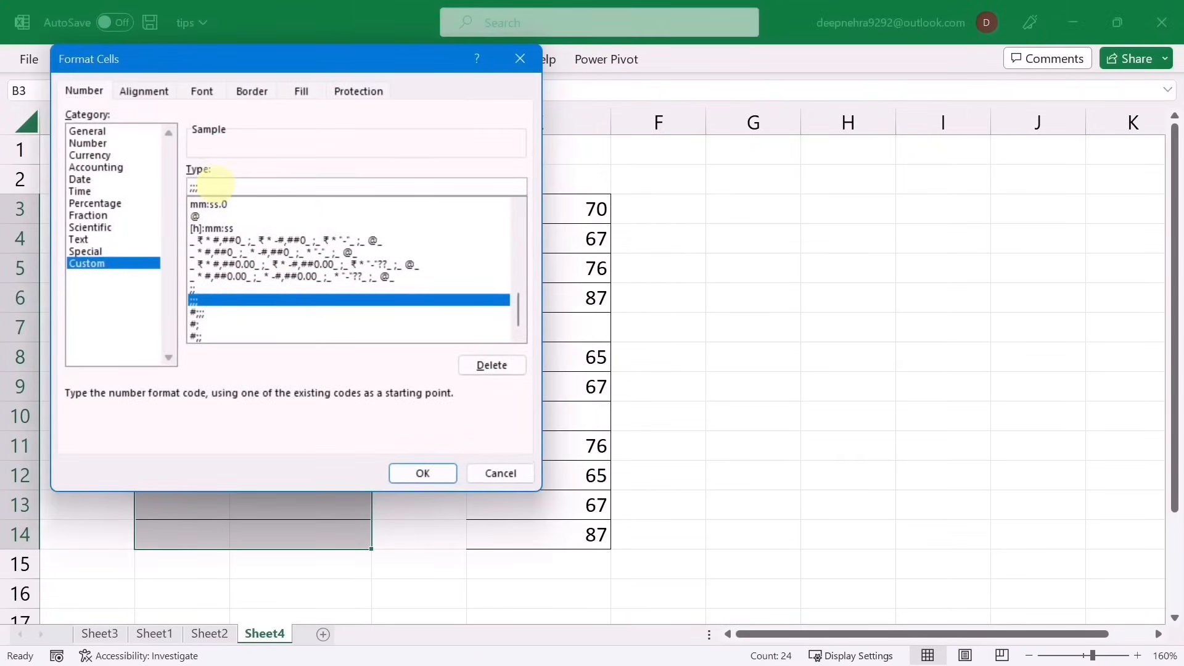
key(BackSpace)
key(BackSpace)
key(BackSpace)
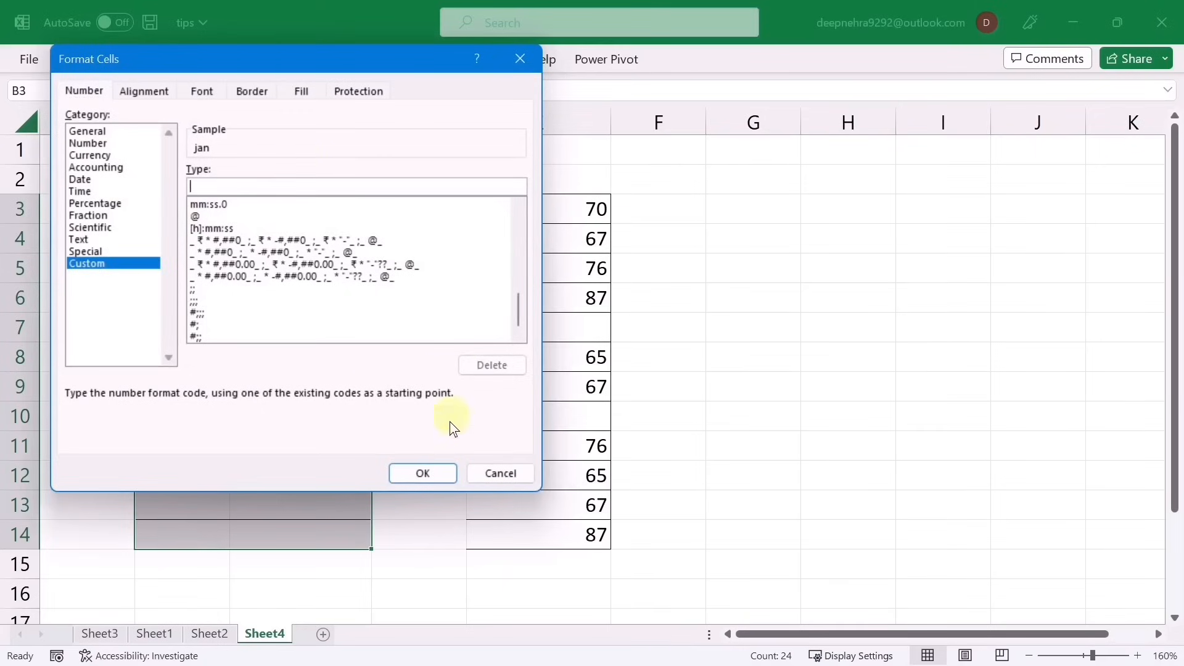
click(434, 469)
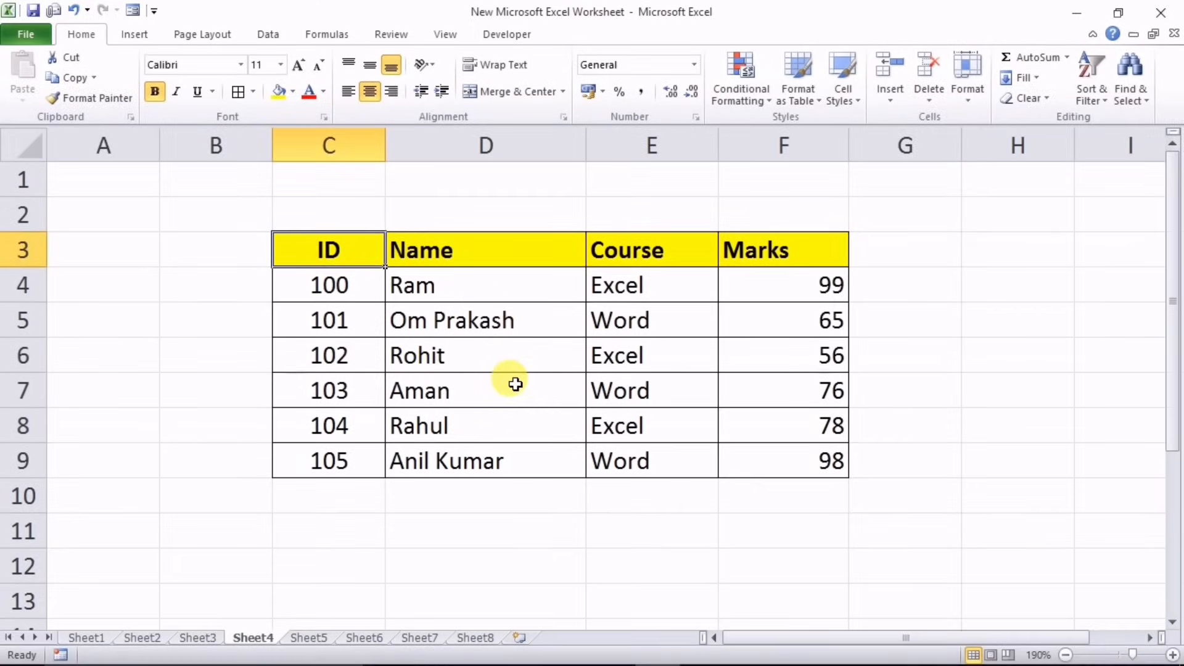
click(449, 359)
Select the whole ID, Name, Course, Marks table and apply Copperplate Gothic Light after previewing fonts
key(ctrl+a)
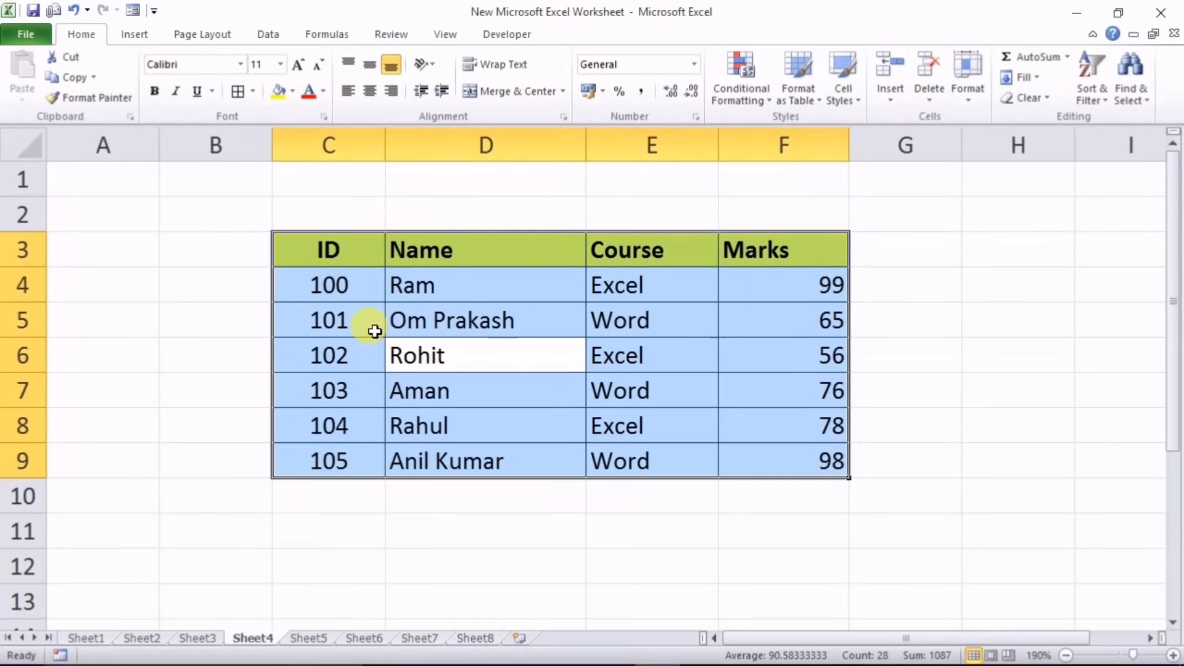
click(240, 68)
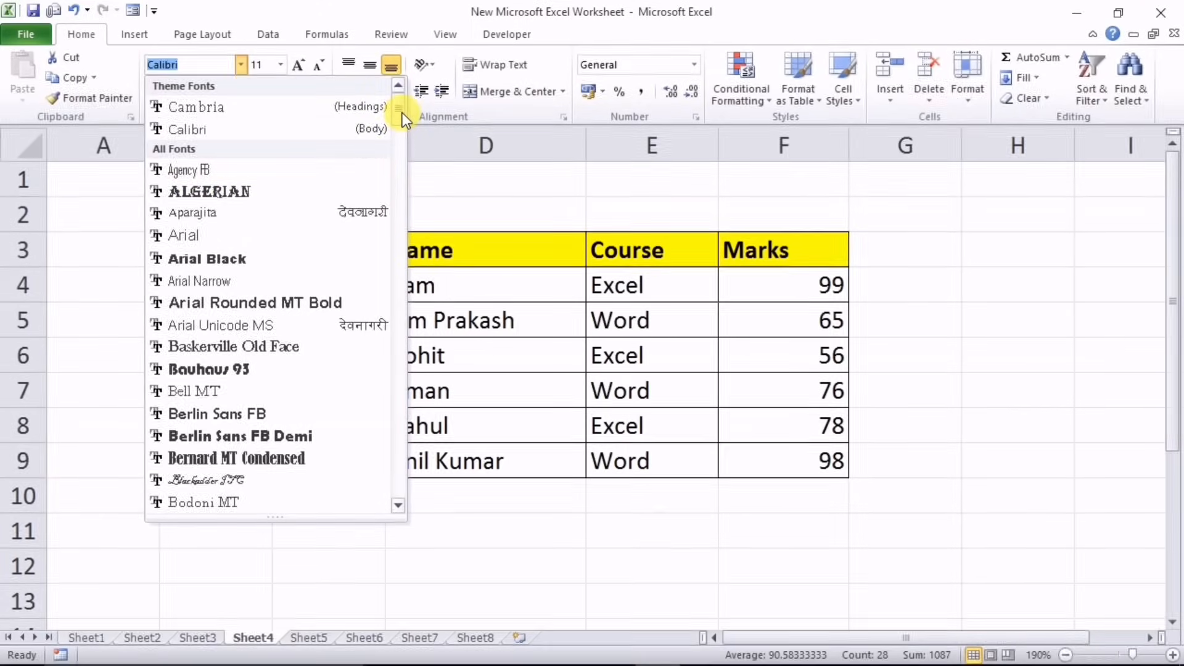
drag(402, 112, 390, 173)
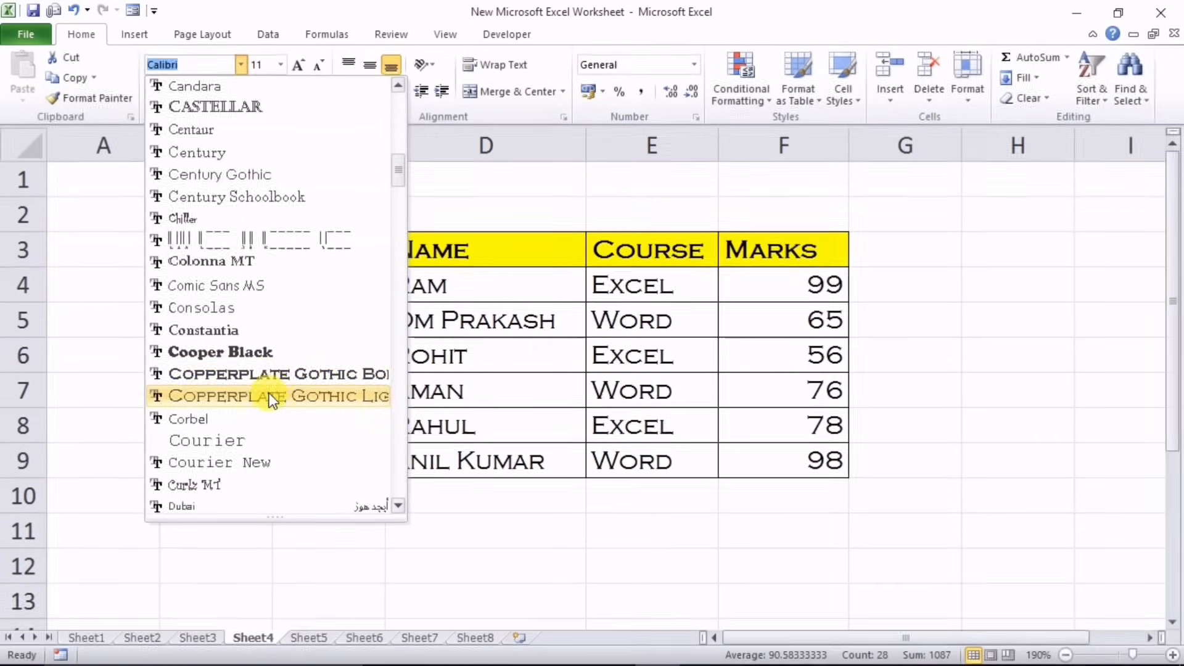
click(270, 401)
click(597, 420)
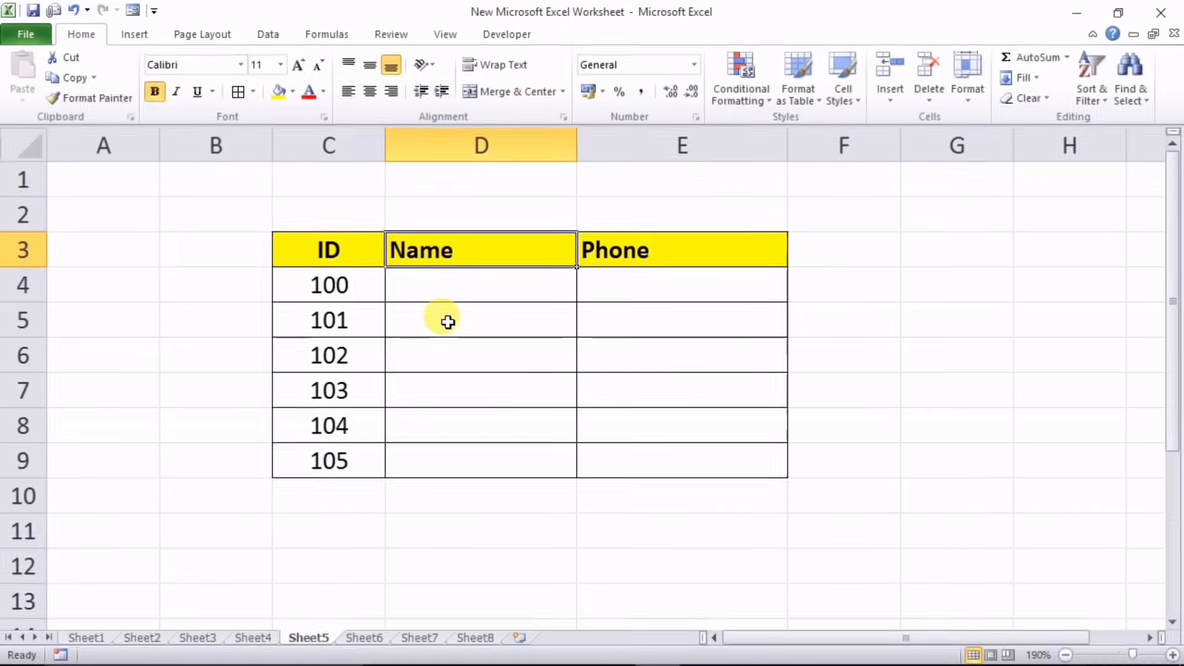
click(443, 296)
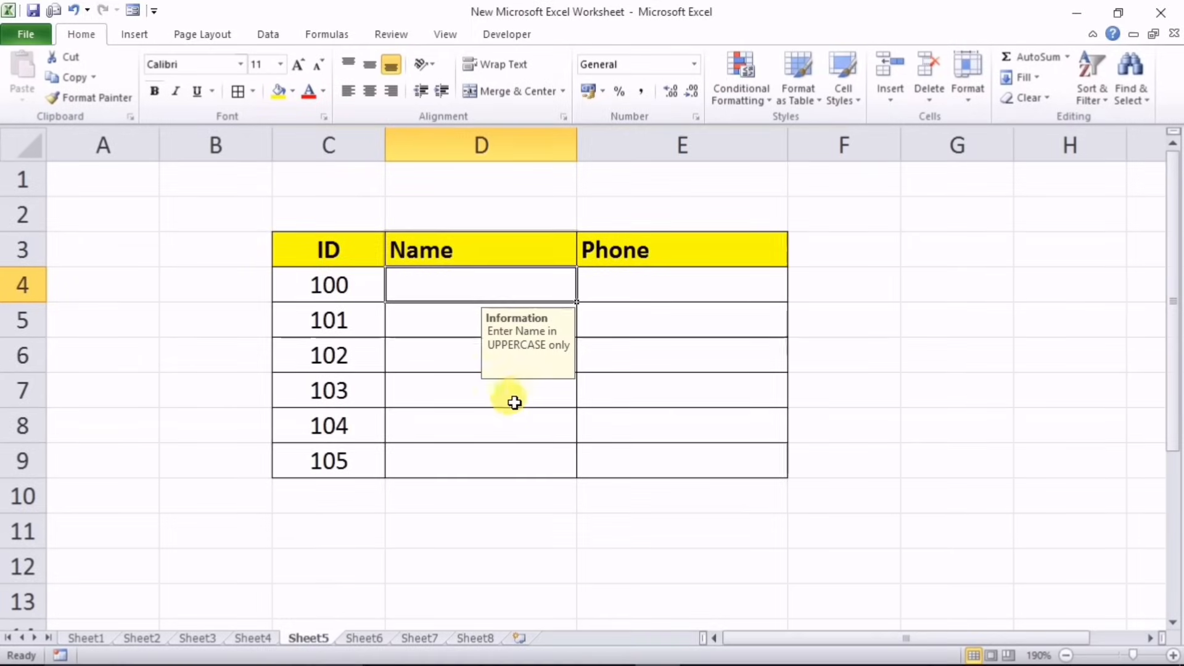
click(450, 392)
click(437, 344)
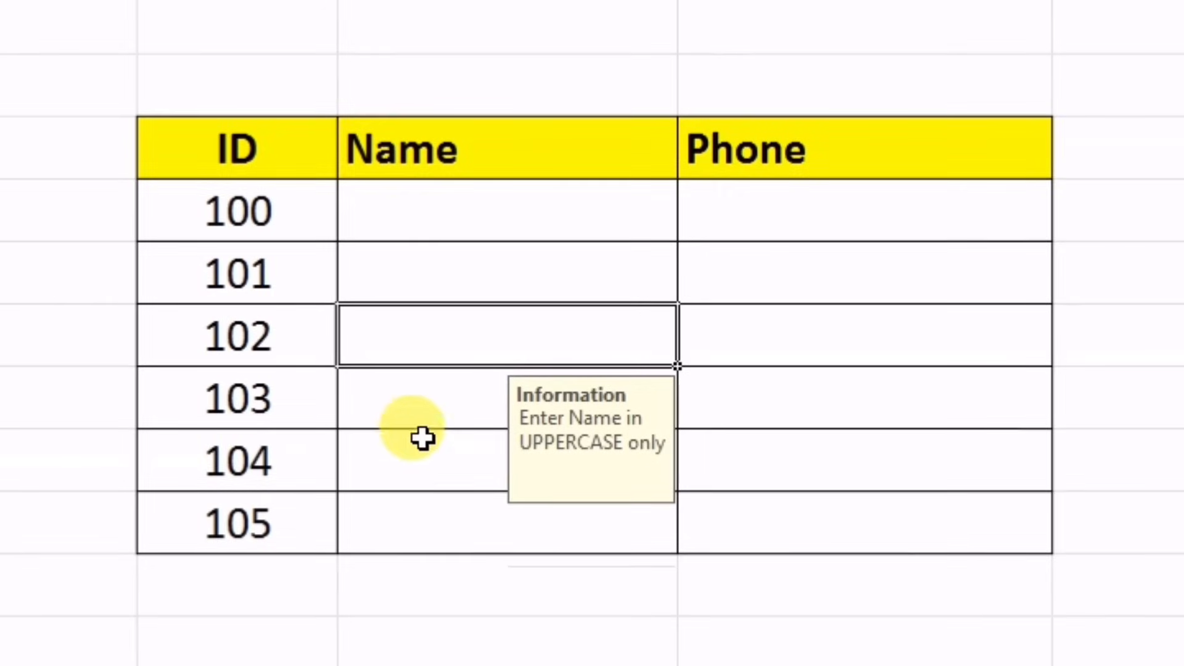
click(415, 275)
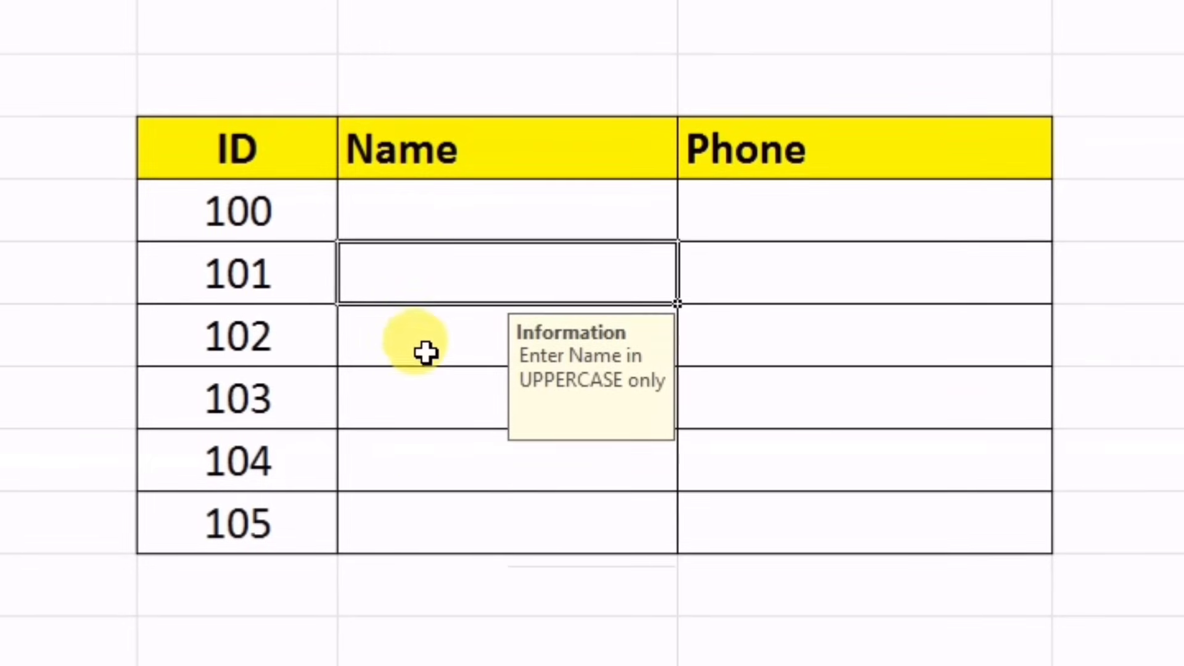
click(423, 352)
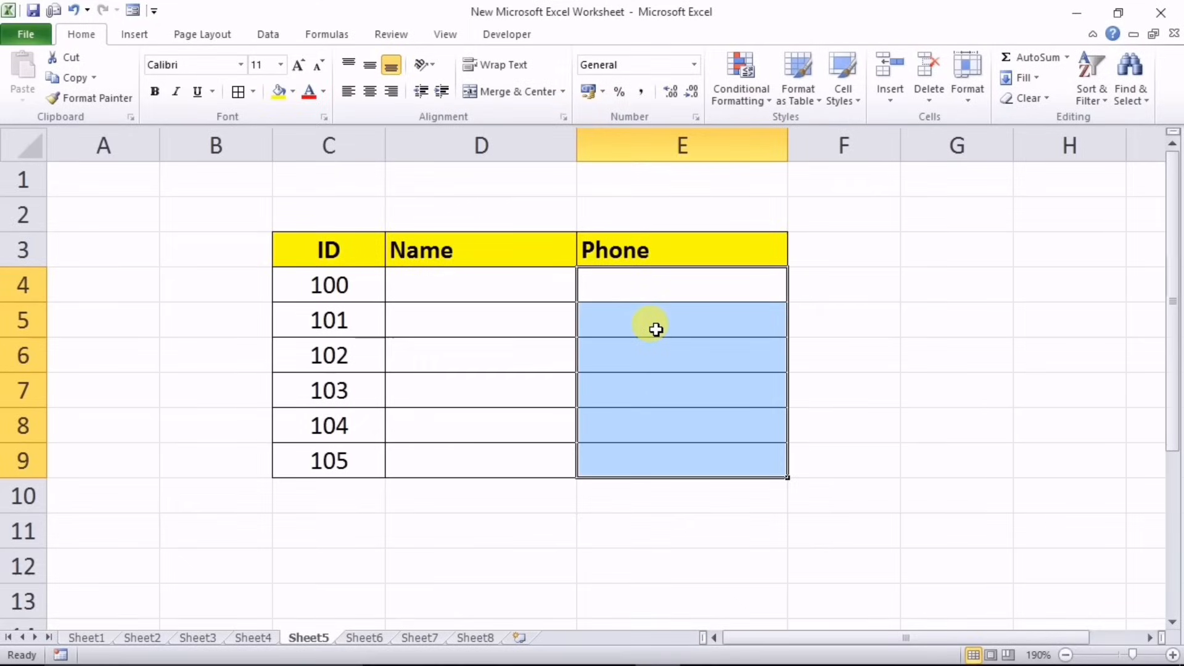
click(266, 36)
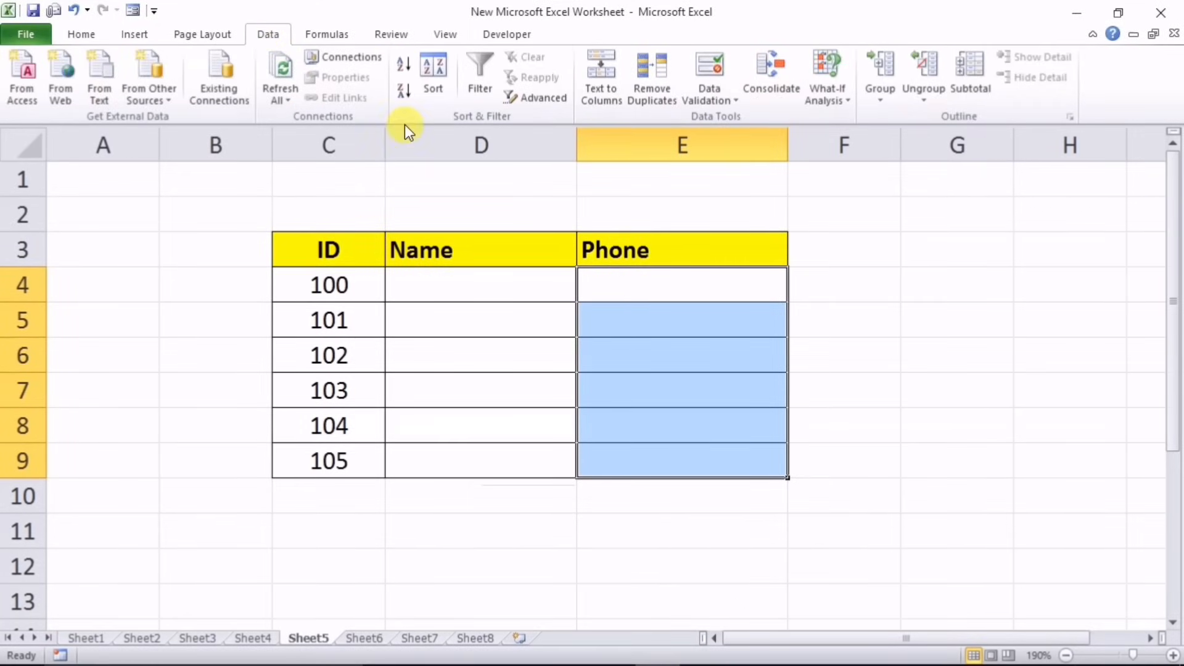
click(718, 89)
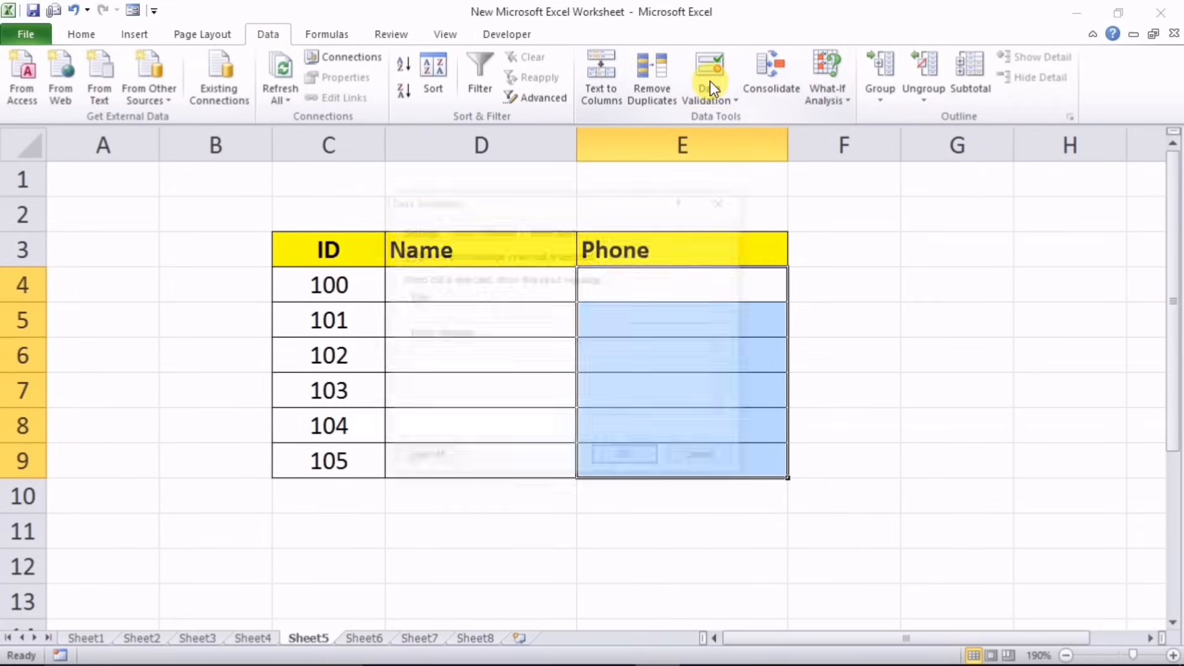
click(417, 232)
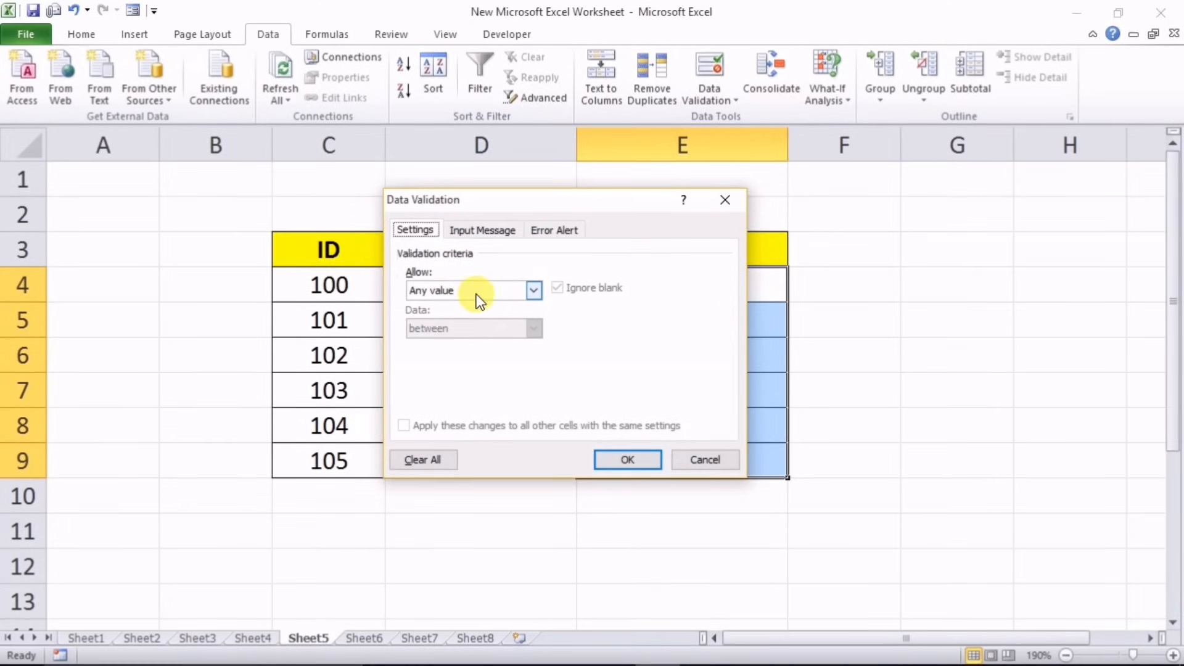
click(484, 231)
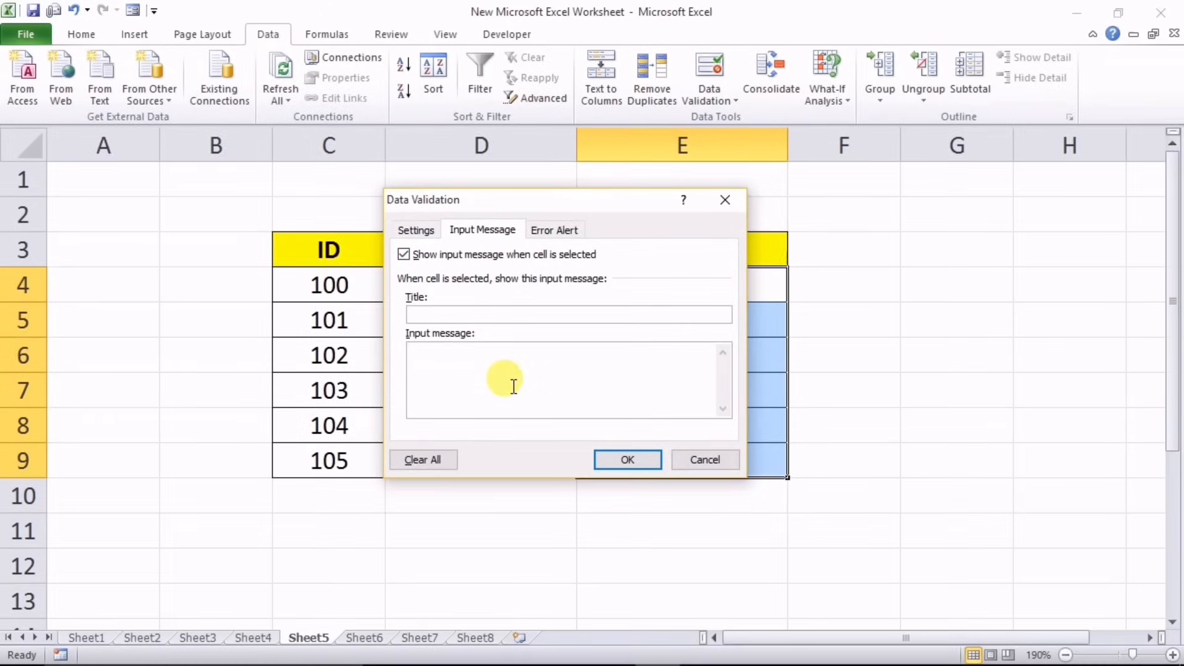
text(Info)
click(514, 386)
text(fghngfjgfy jygj)
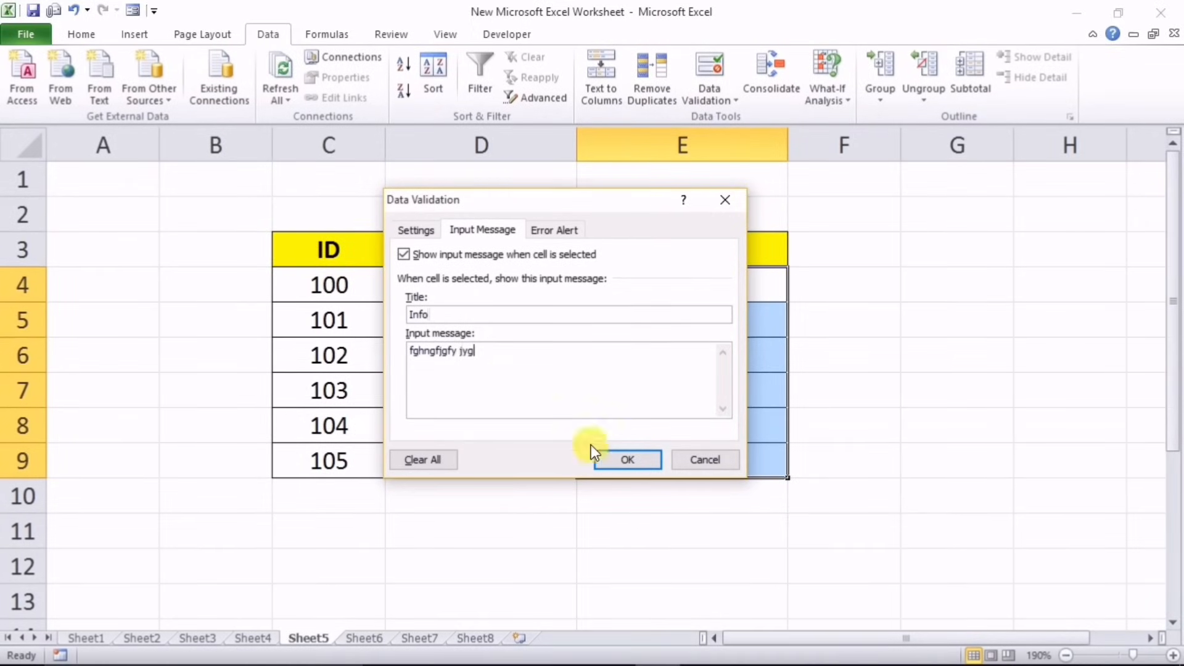
click(595, 456)
click(912, 453)
click(636, 361)
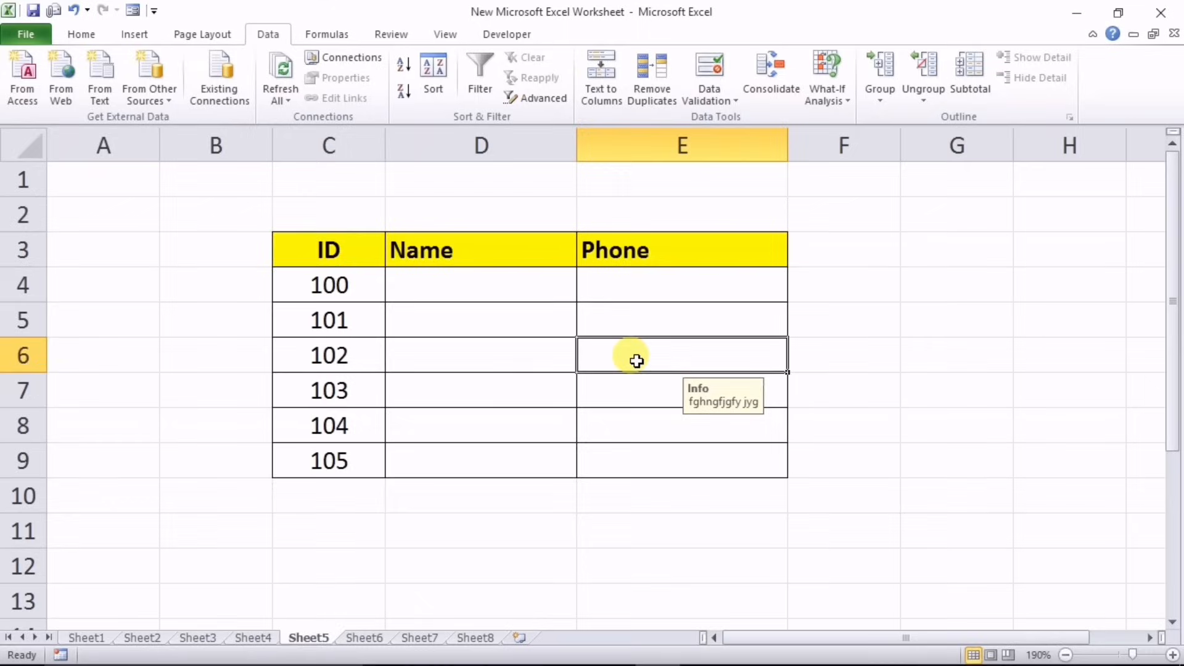
click(647, 446)
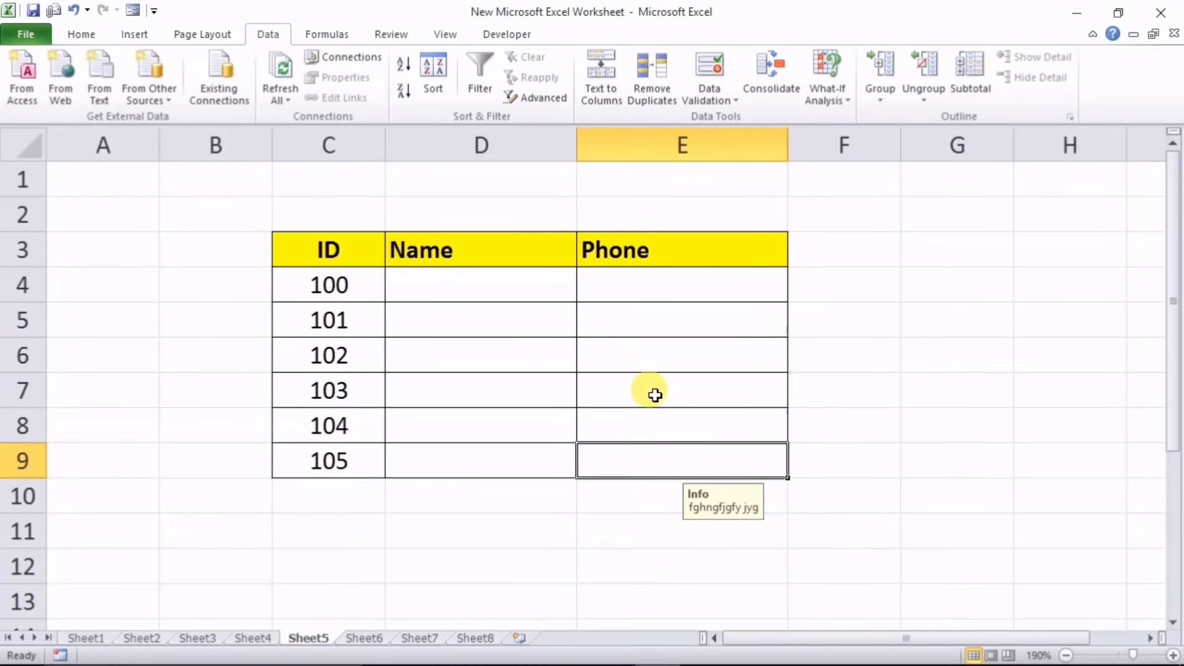
click(648, 356)
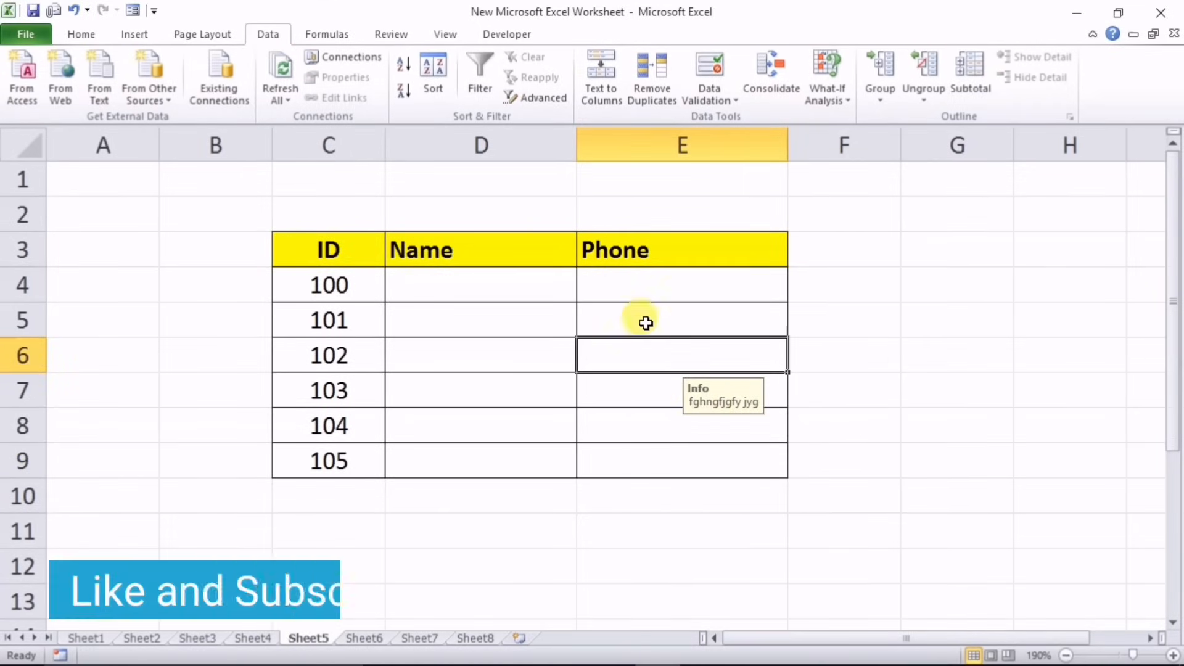
click(620, 312)
drag(621, 280, 624, 457)
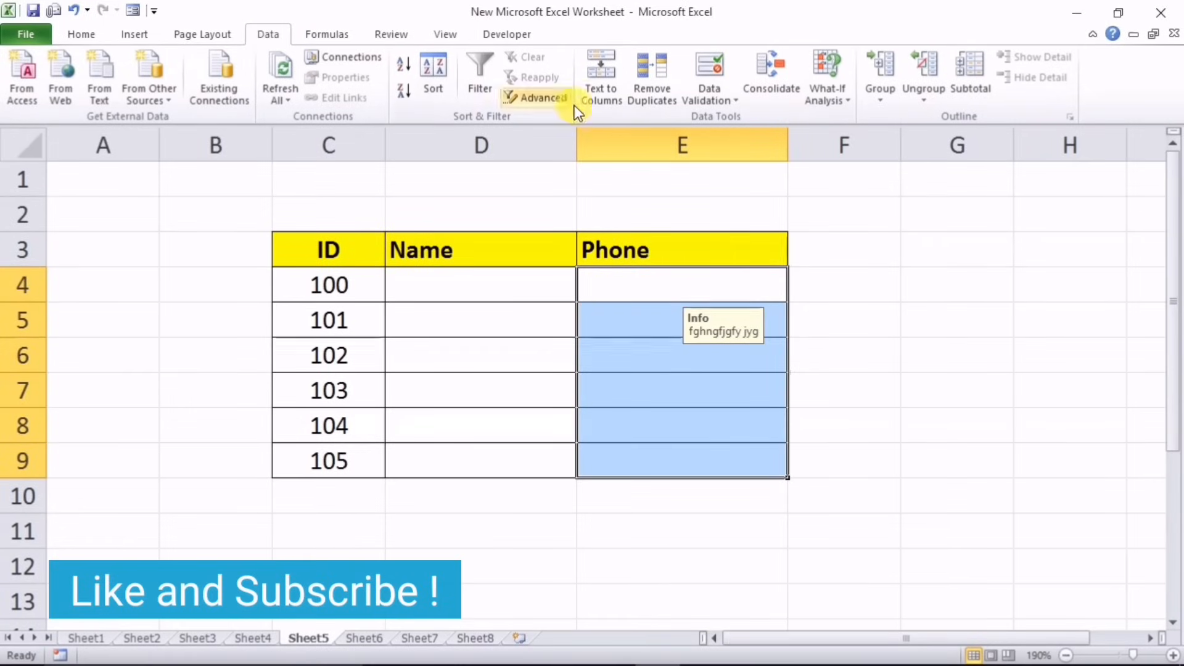
click(710, 69)
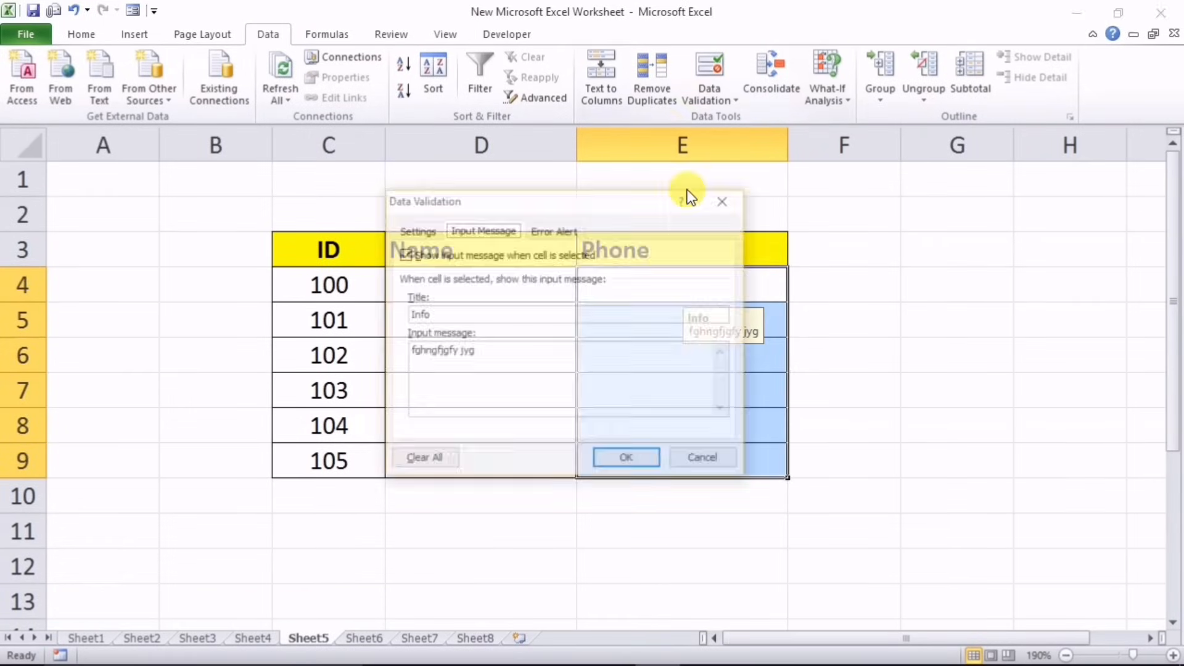
click(428, 459)
click(612, 459)
click(709, 357)
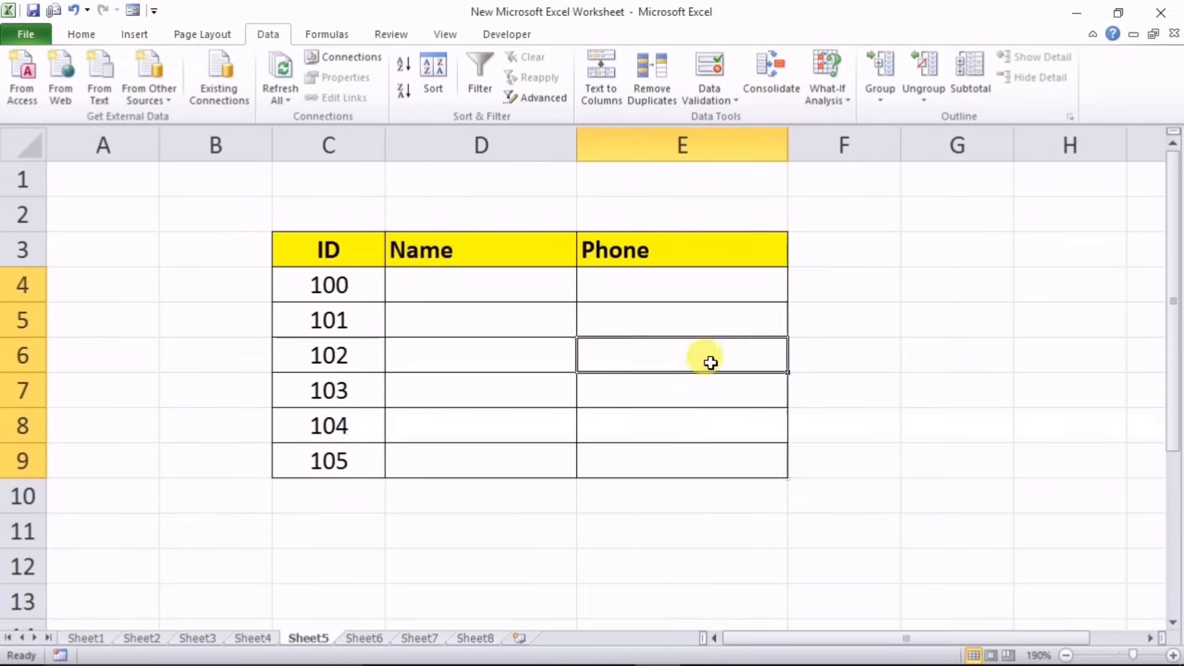
click(674, 311)
click(660, 392)
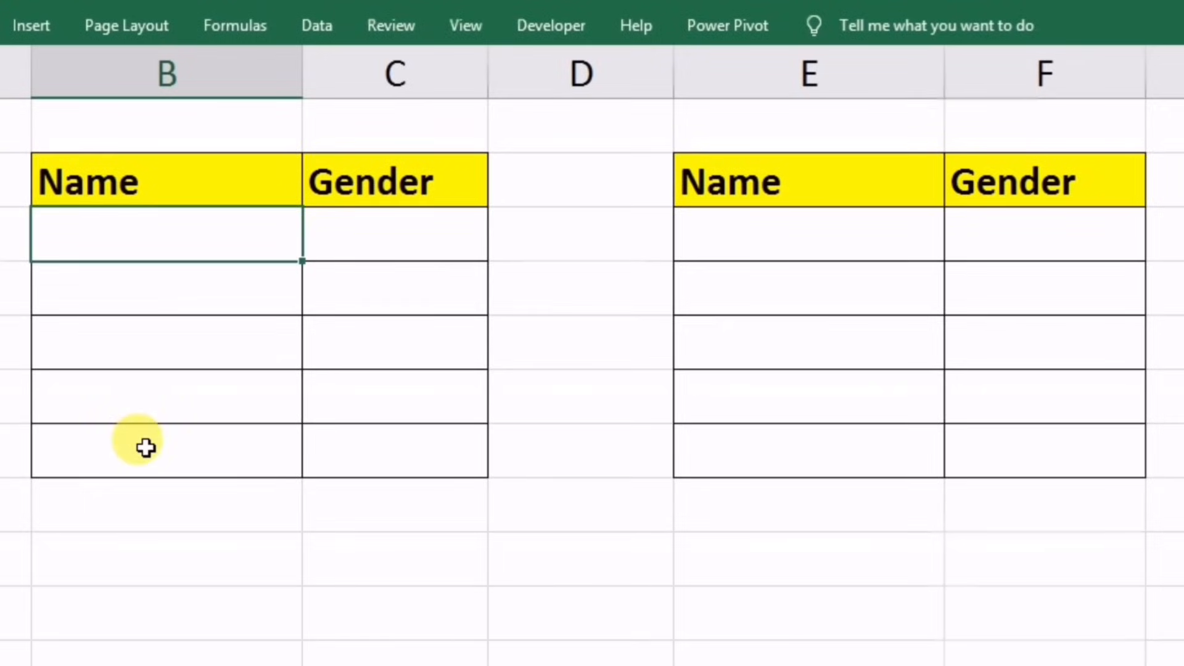
Finish the first person's name and record their gender as Male
text(Deepak)
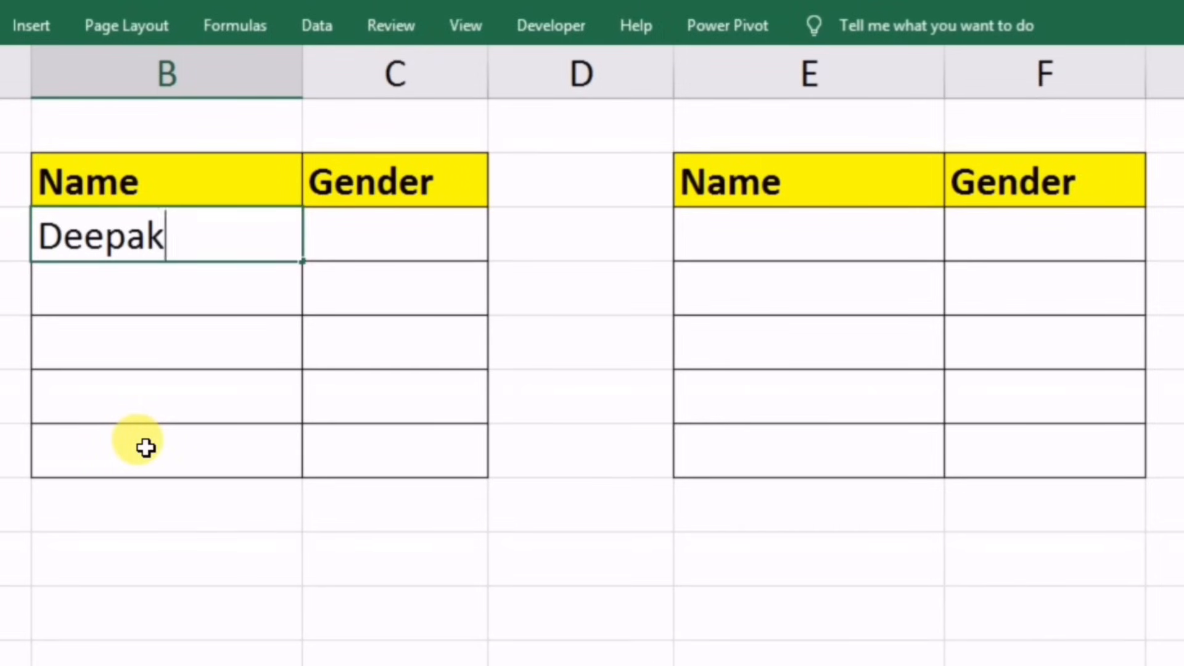
key(Tab)
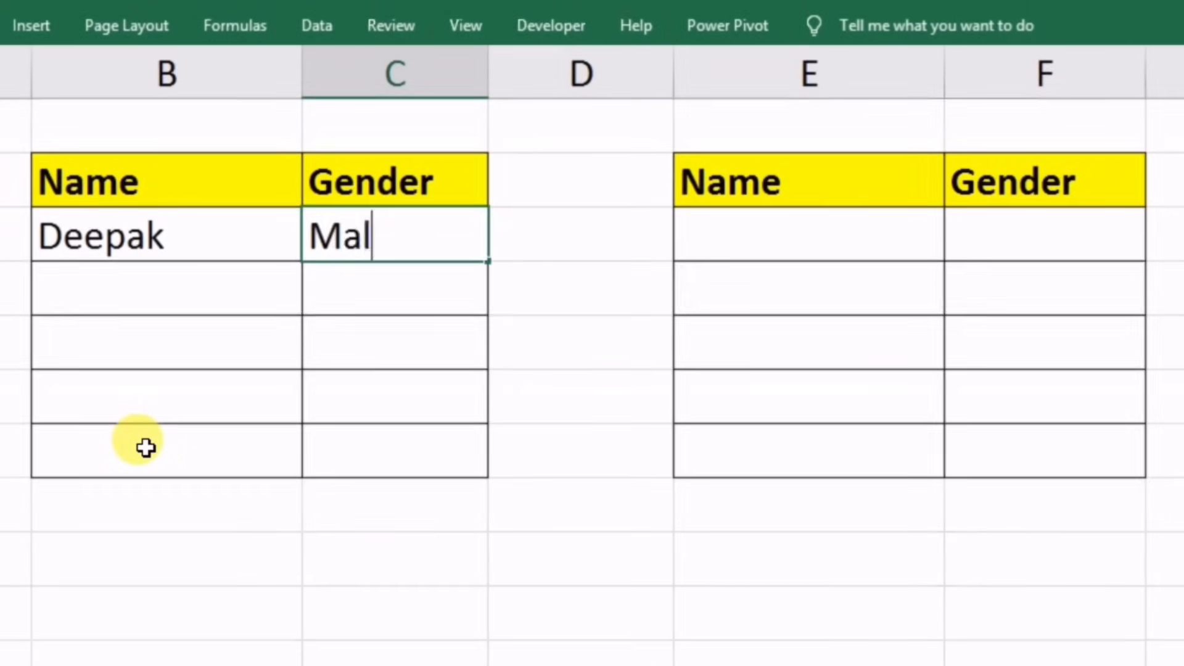
key(Return)
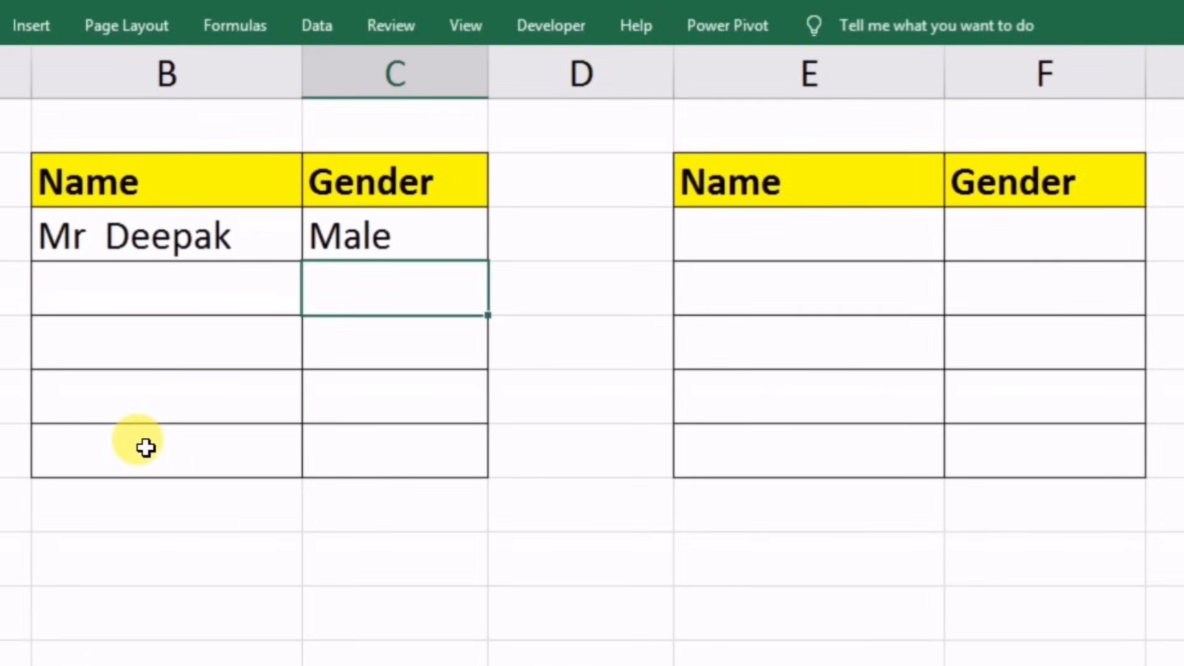
Enter the second person's name in B4 with gender Female in C4
click(78, 290)
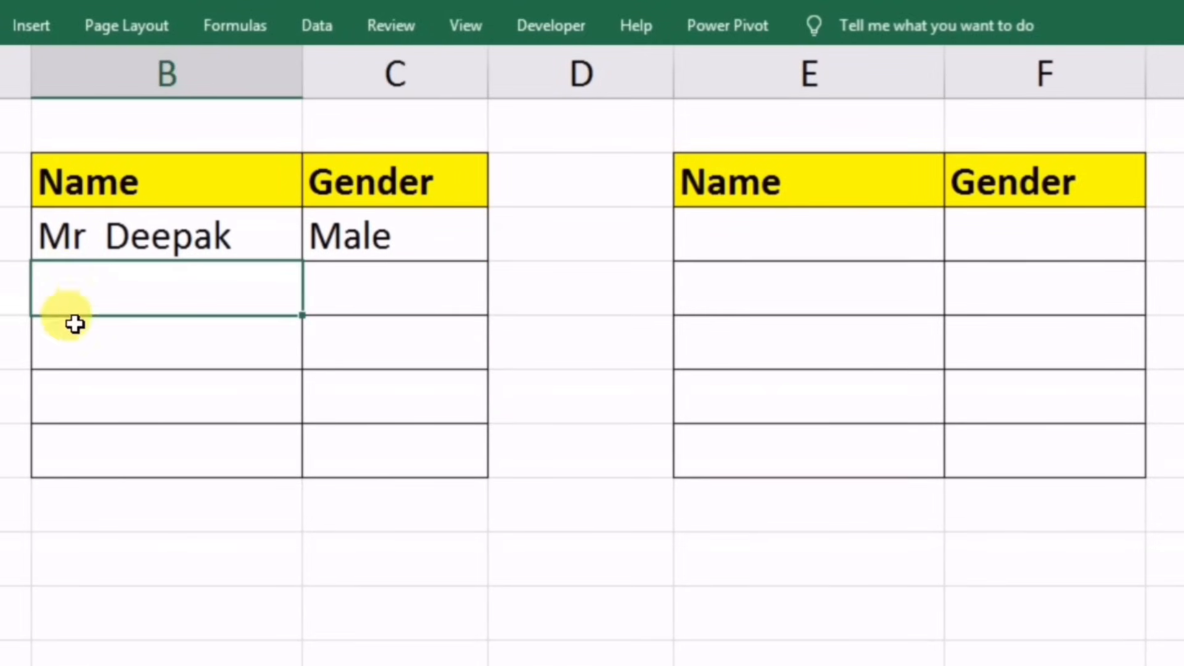
text(Reena)
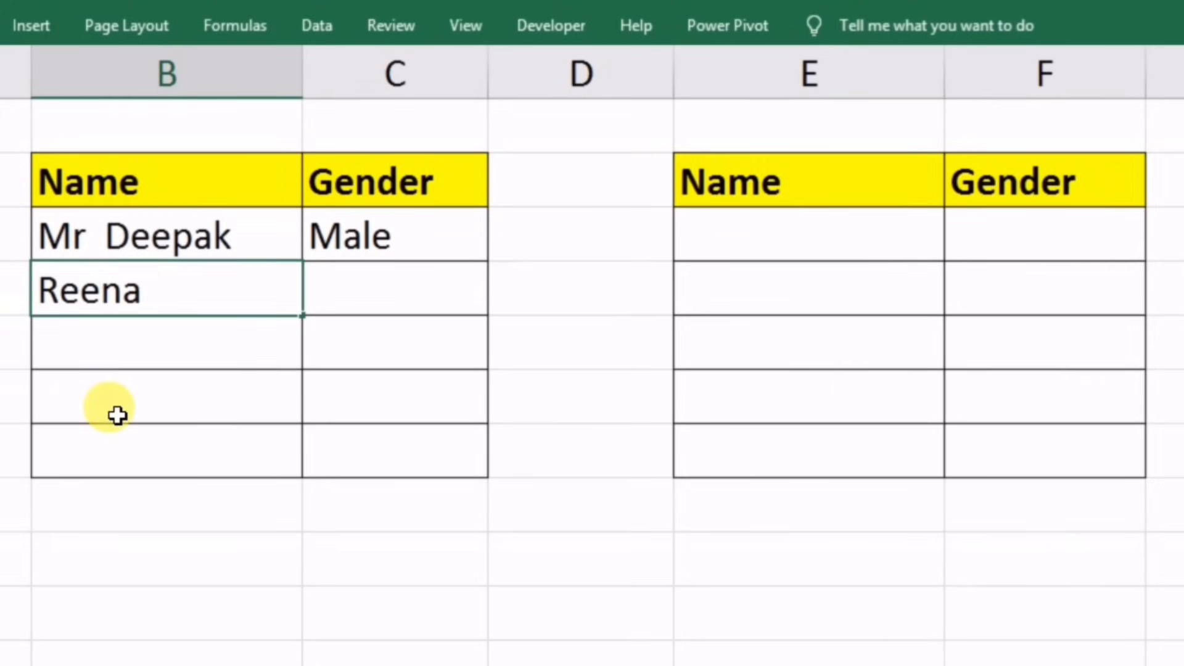
key(Tab)
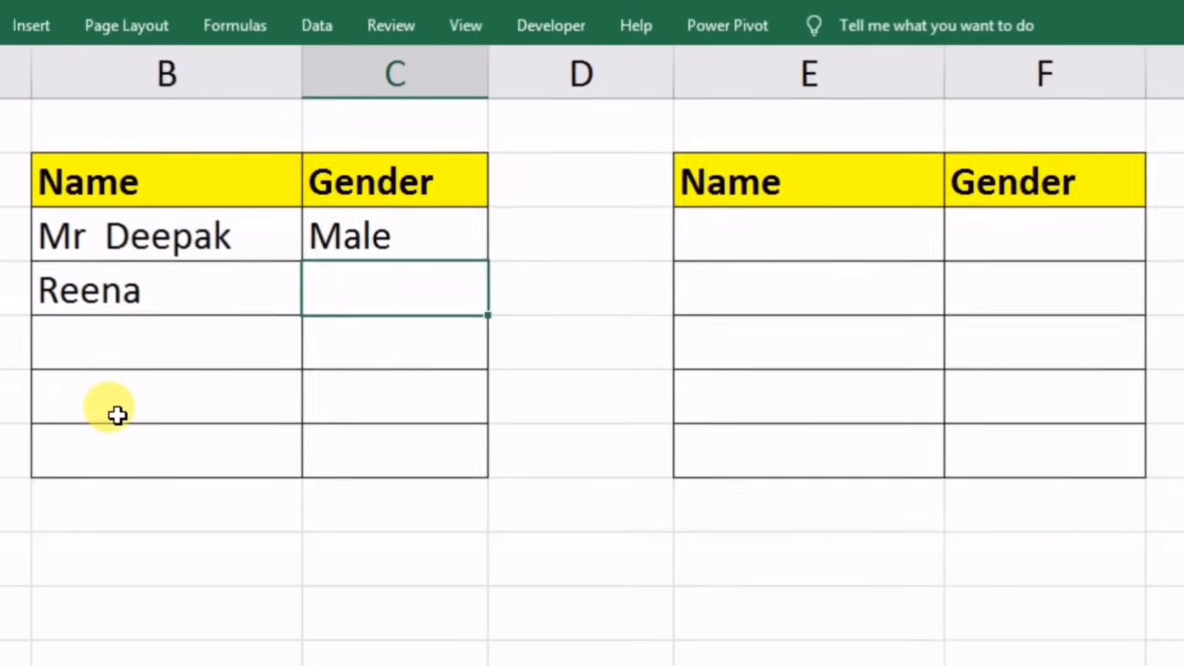
text(Female)
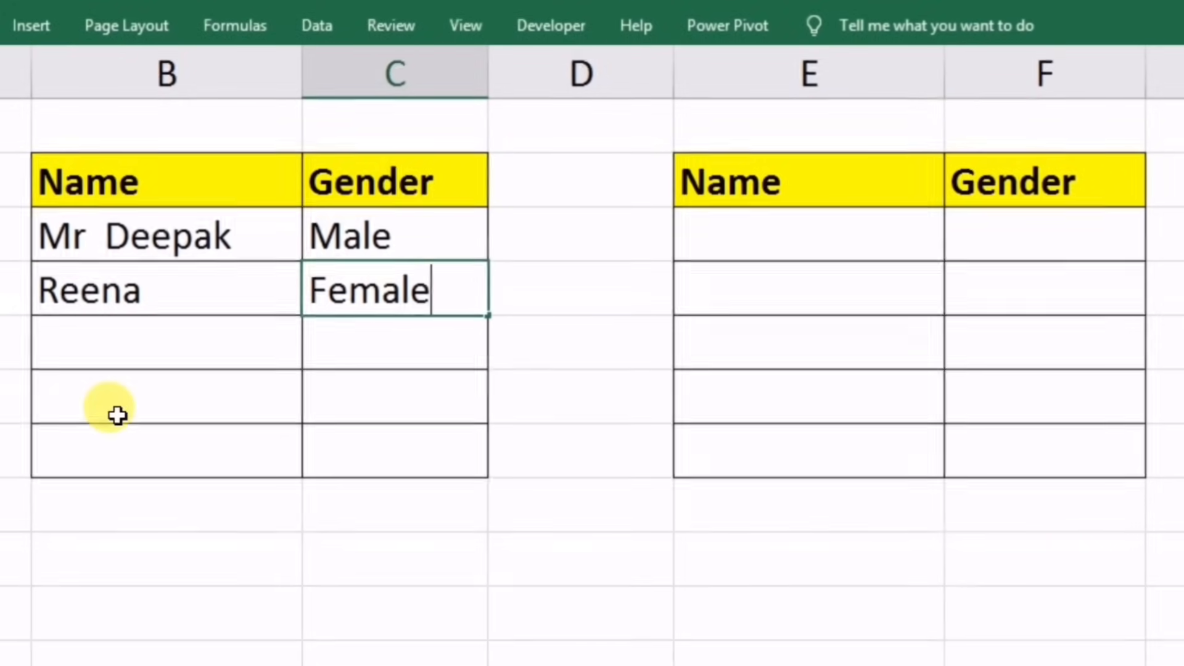
key(Return)
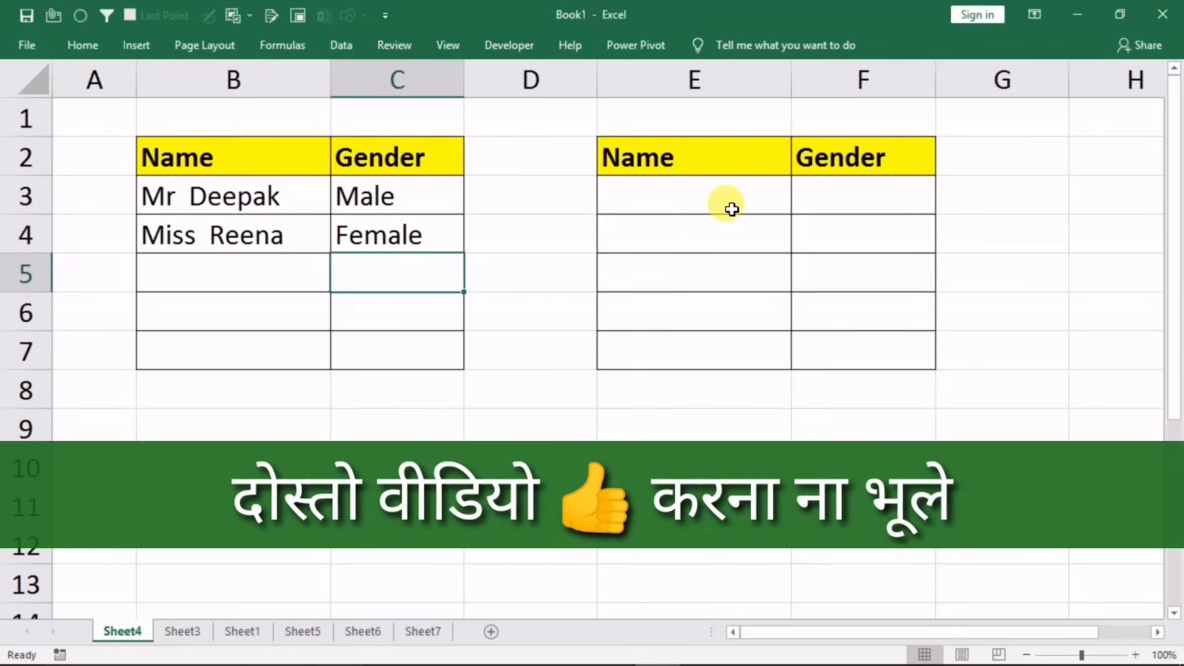
Select E3 and start a new conditional formatting rule
click(654, 198)
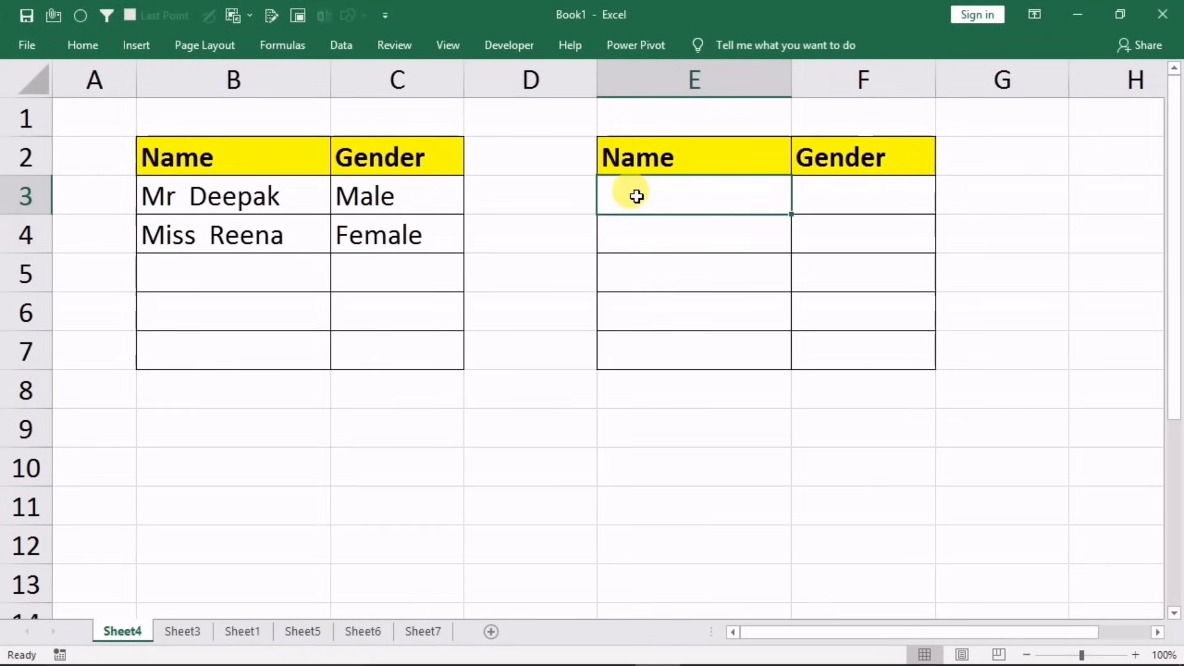
click(91, 42)
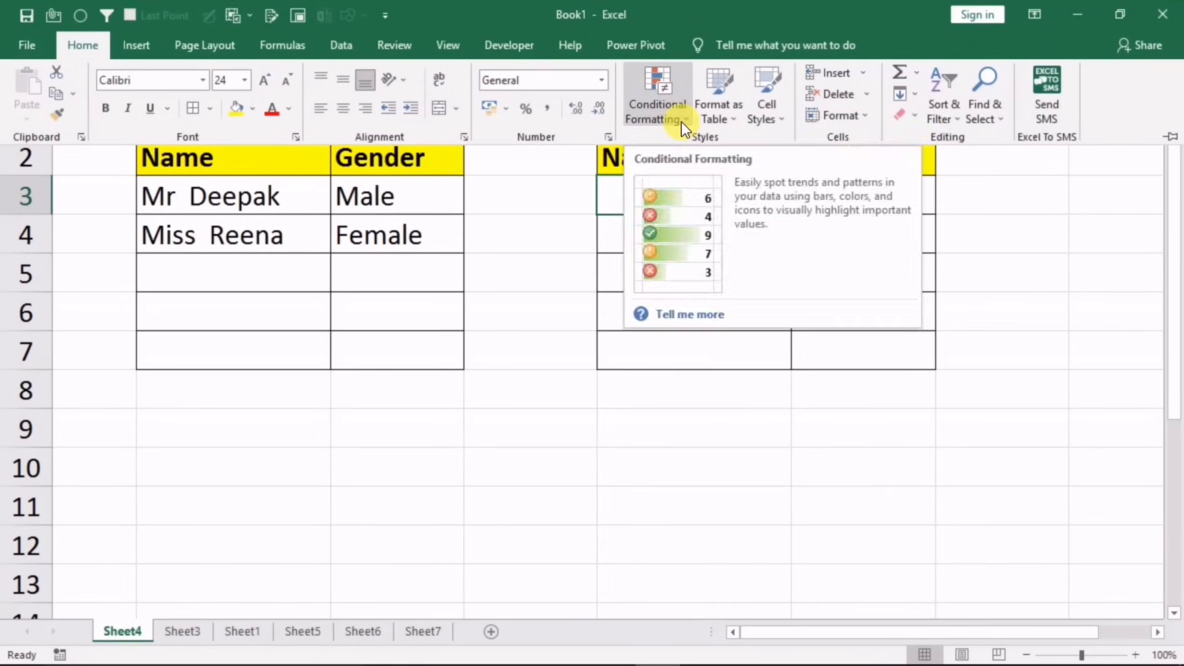
click(682, 121)
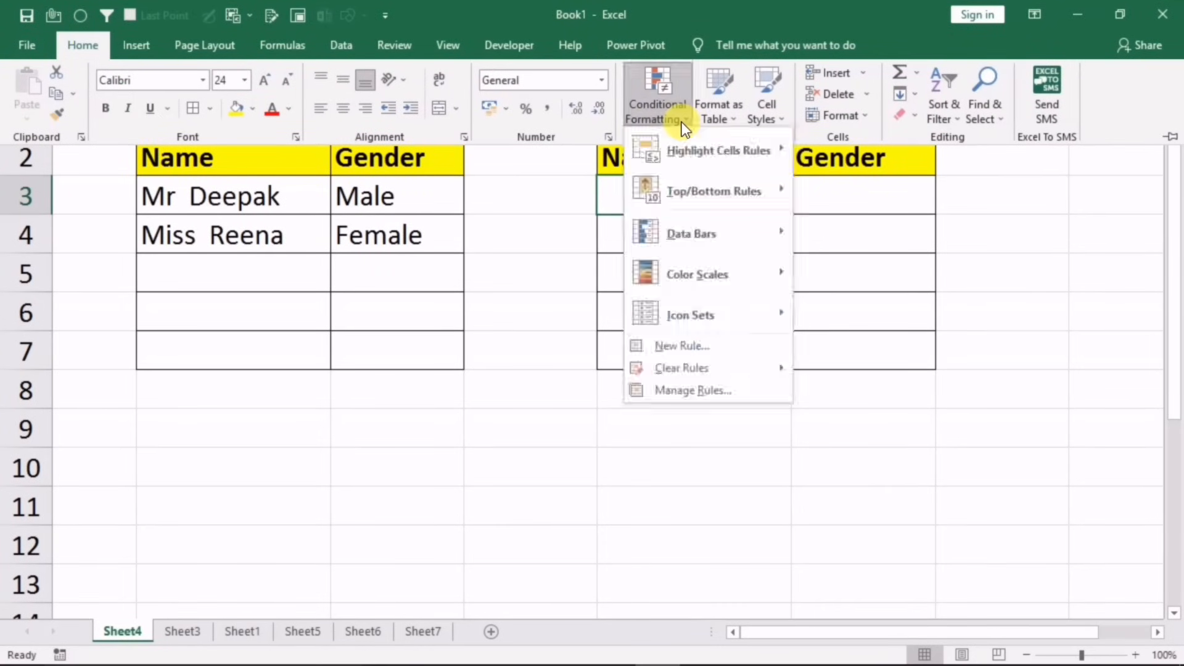
click(676, 347)
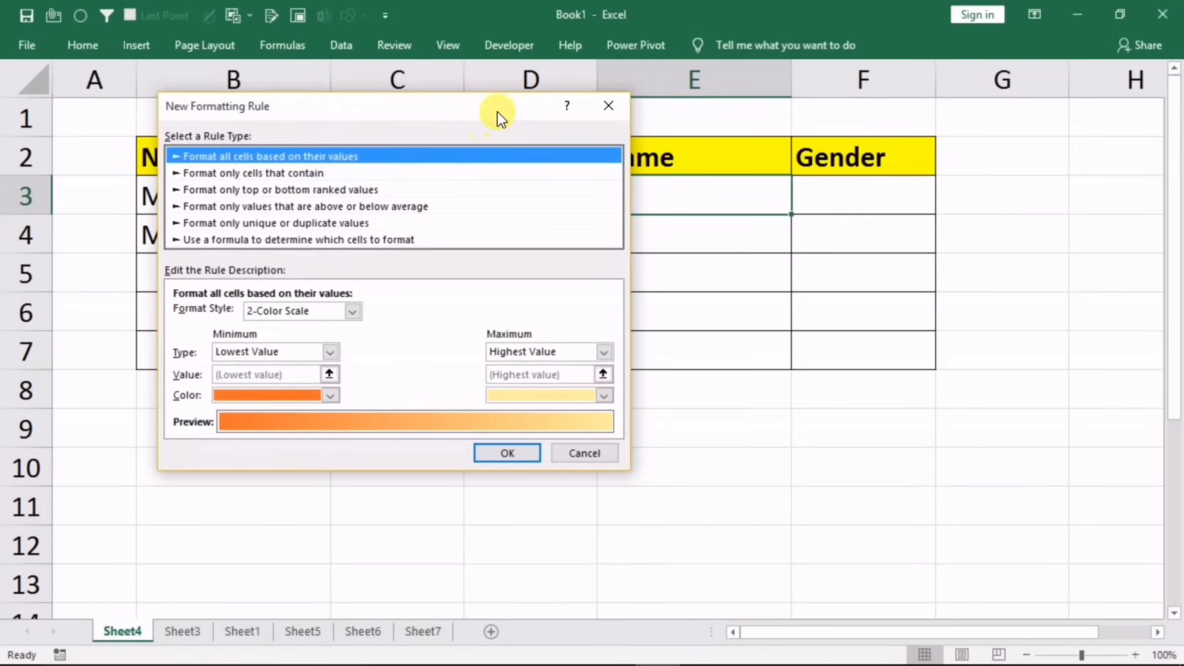
drag(497, 112, 469, 113)
Choose a formula-based rule and enter the condition =$F3="male"
click(197, 243)
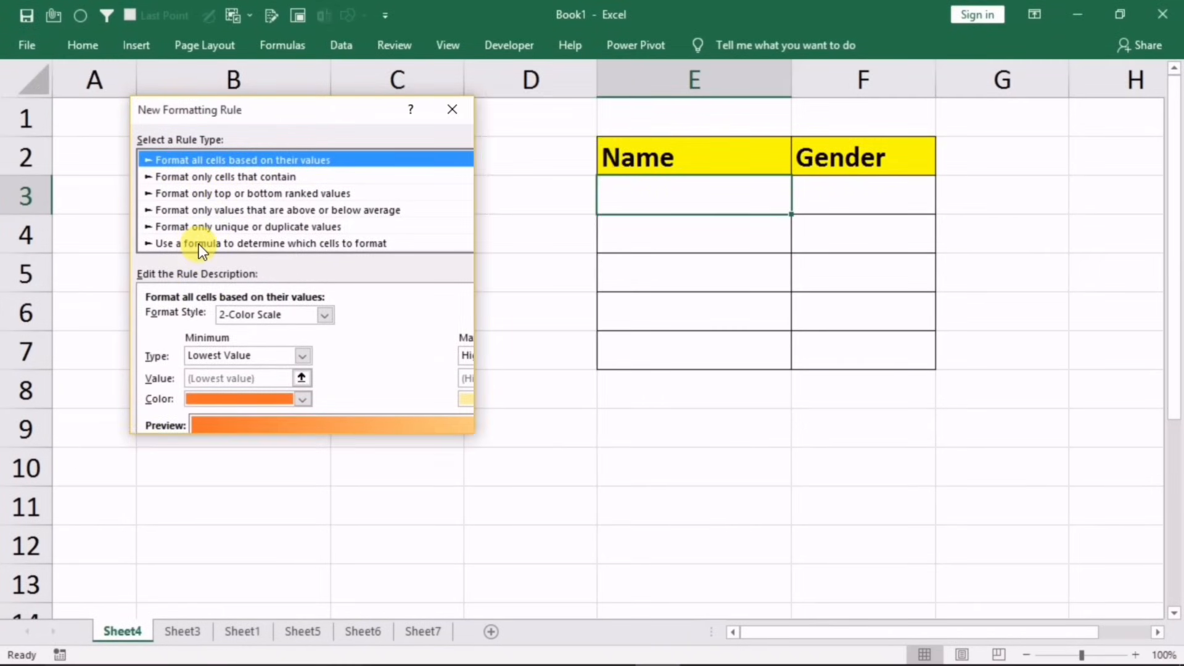
drag(325, 117, 413, 133)
click(297, 334)
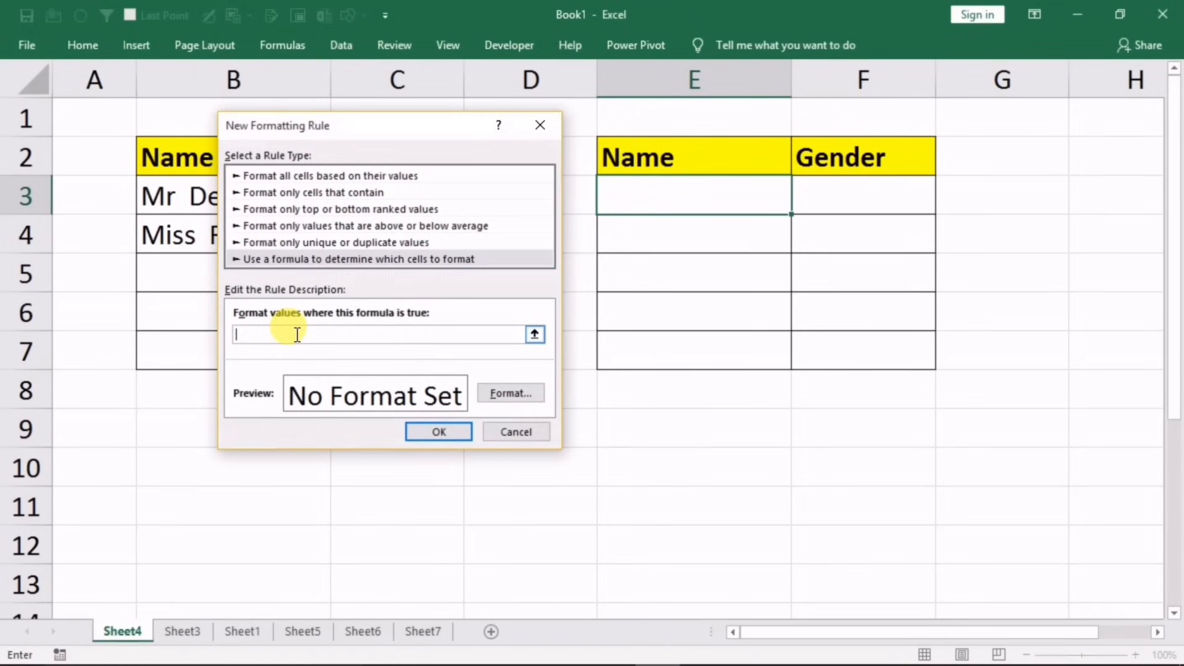
text(=)
click(1010, 152)
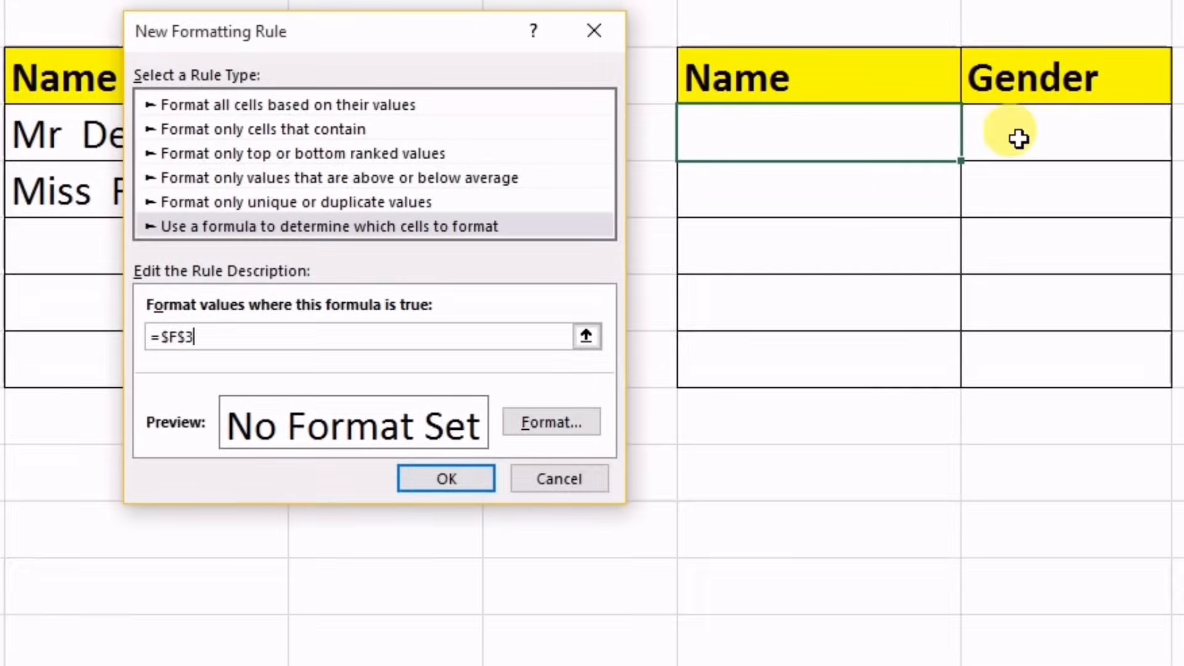
text(=")
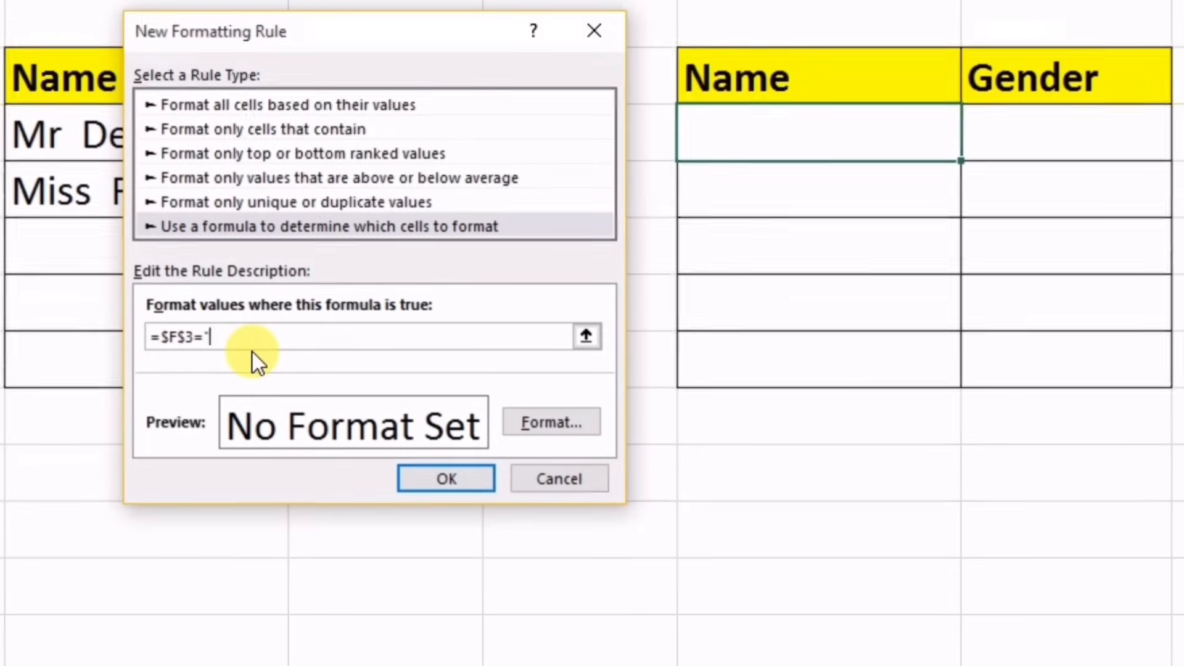
text(male")
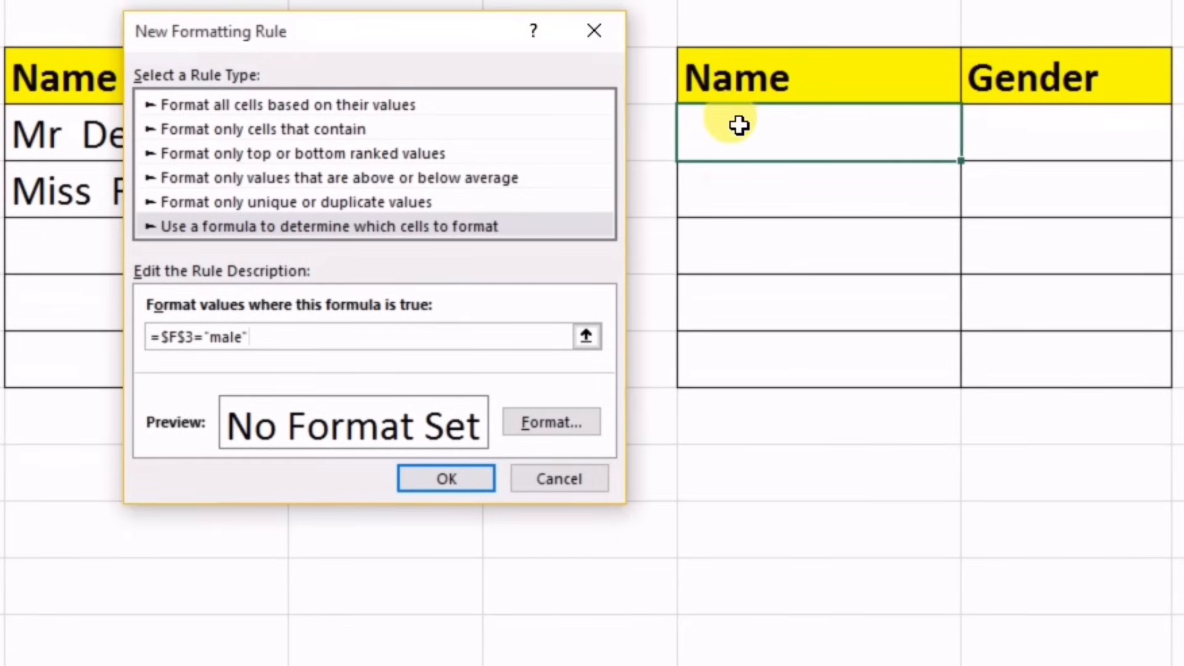
click(192, 340)
key(BackSpace)
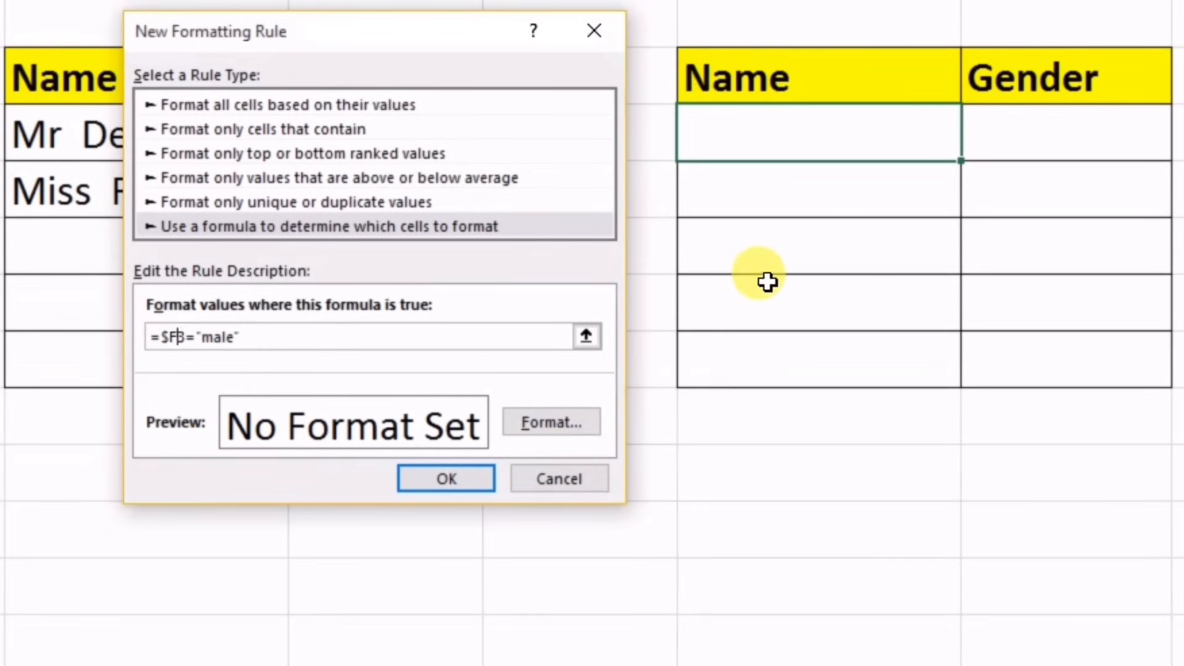
Give the =$F3="male" rule the custom number format "Mr " @ and save the rule
click(539, 424)
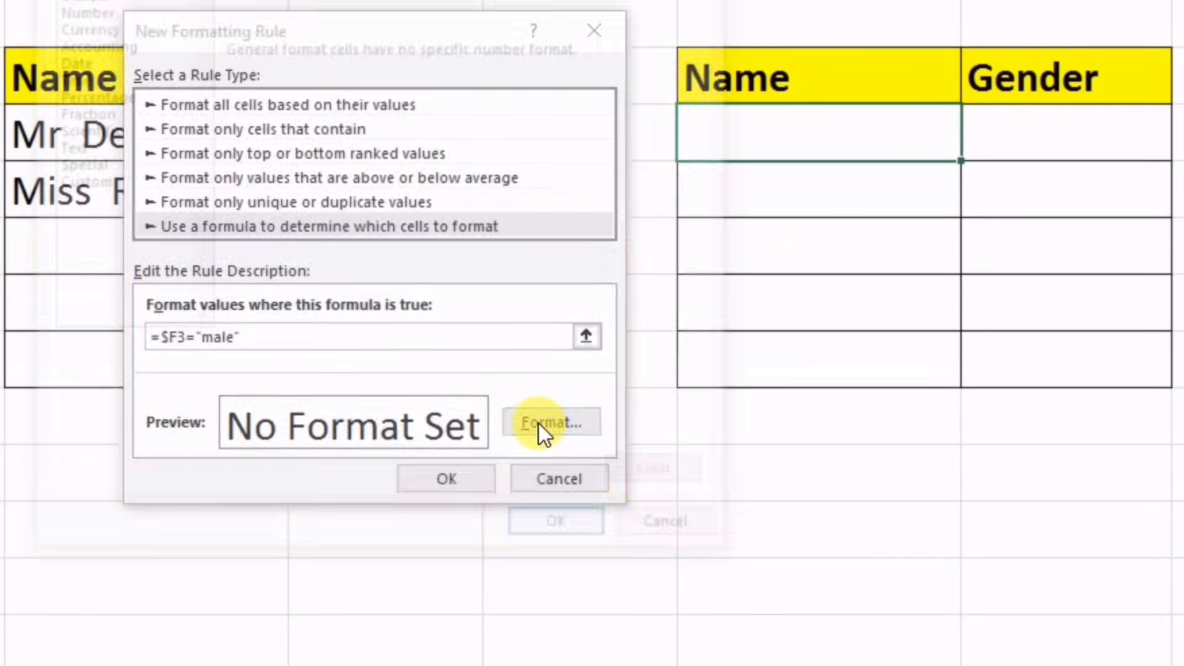
click(87, 185)
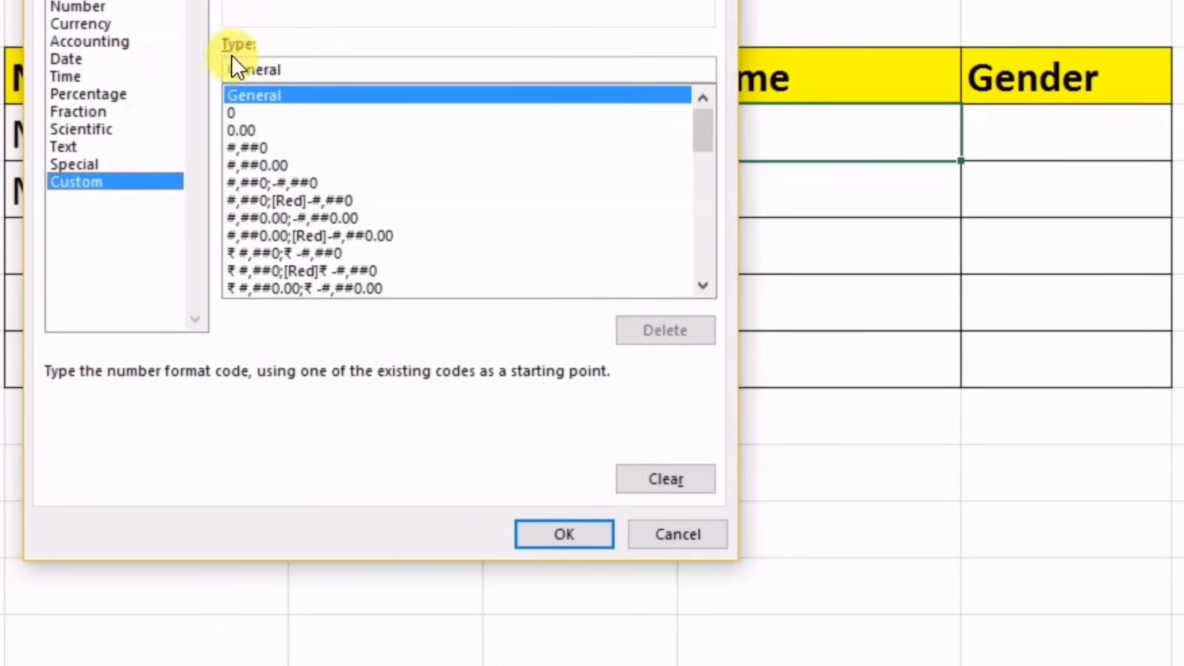
click(317, 68)
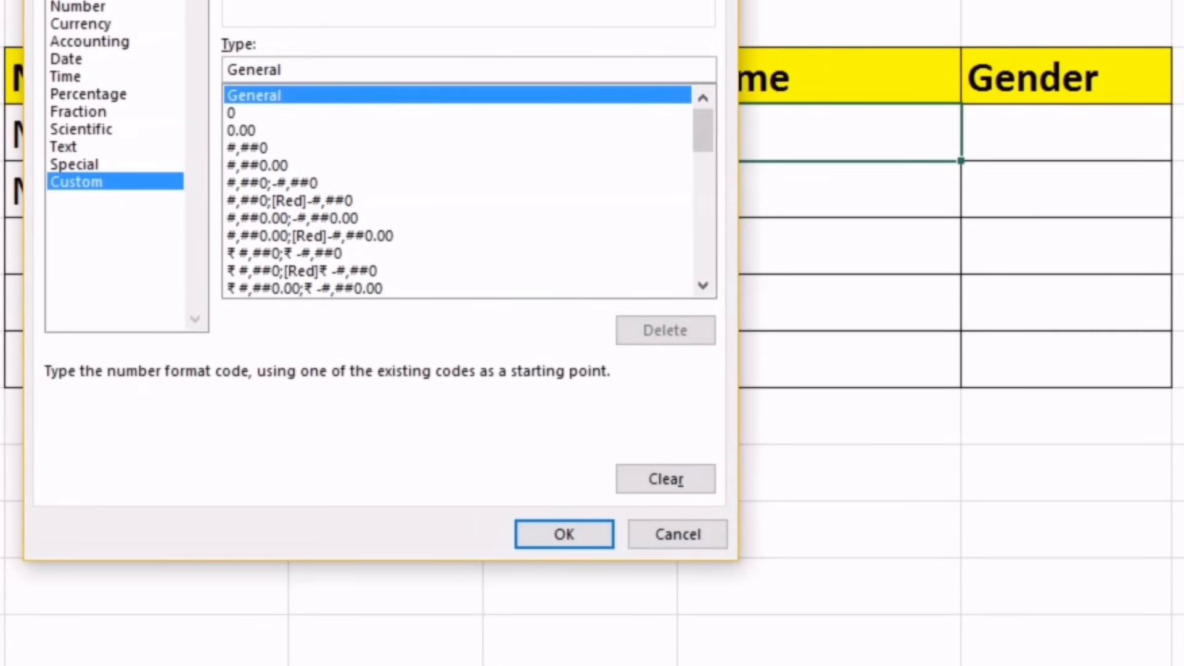
key(BackSpace)
key(BackSpace)
key(BackSpace)
key(BackSpace)
key(BackSpace)
key(BackSpace)
key(BackSpace)
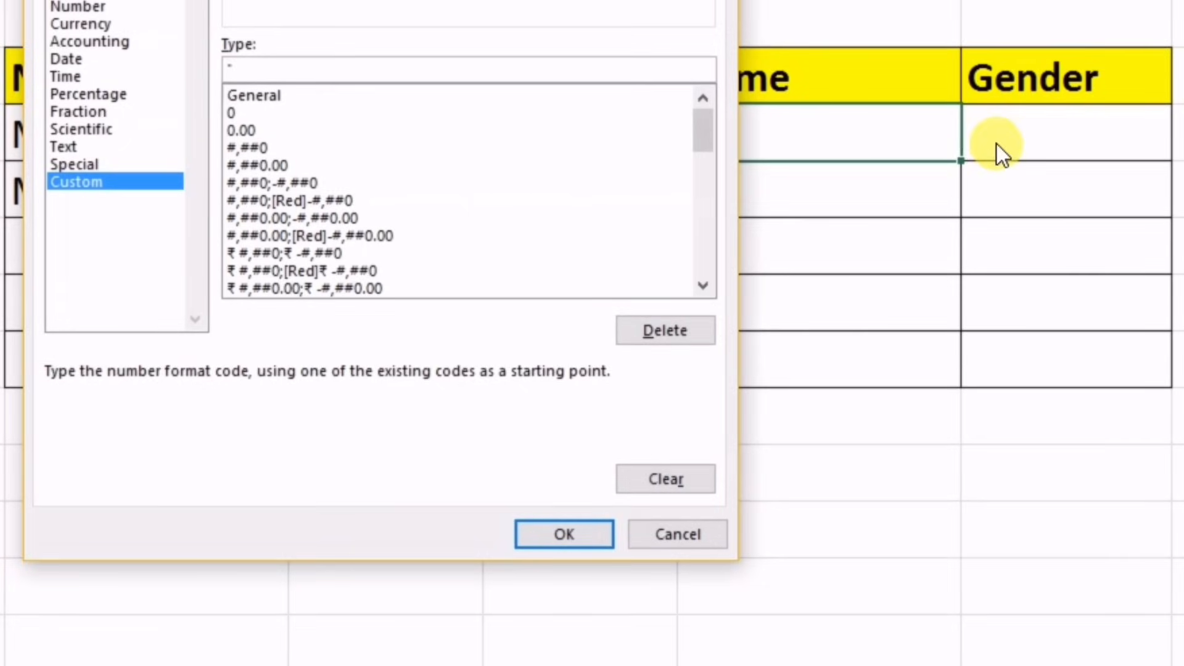
text(M)
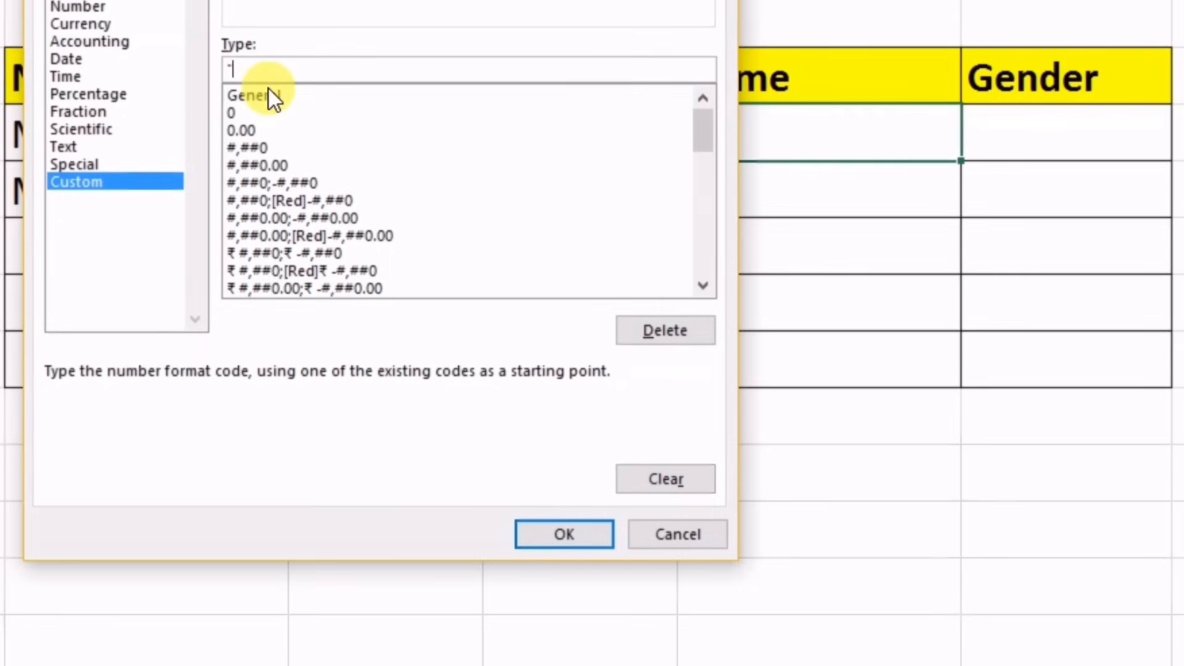
text(r " @)
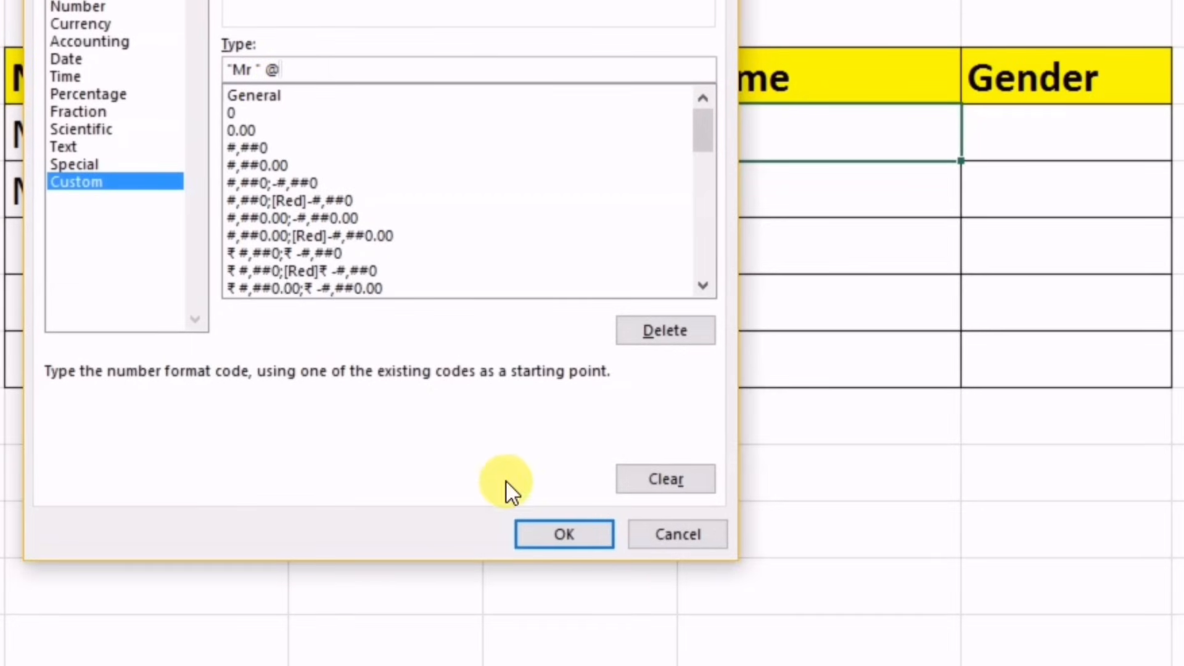
click(527, 534)
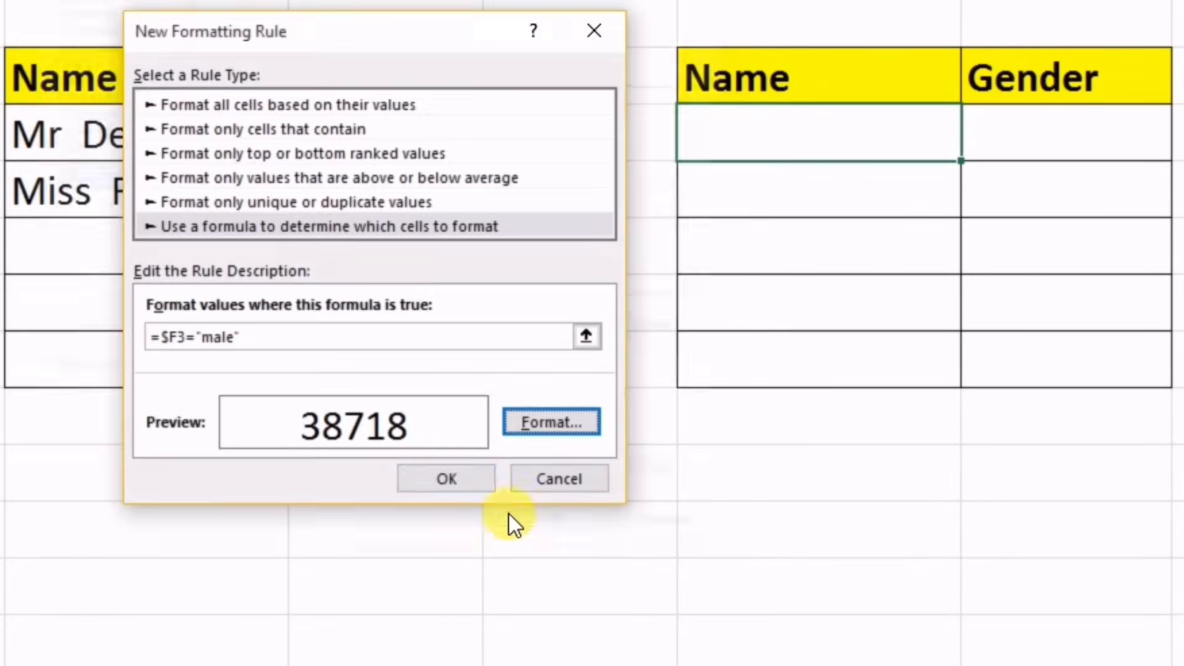
click(415, 479)
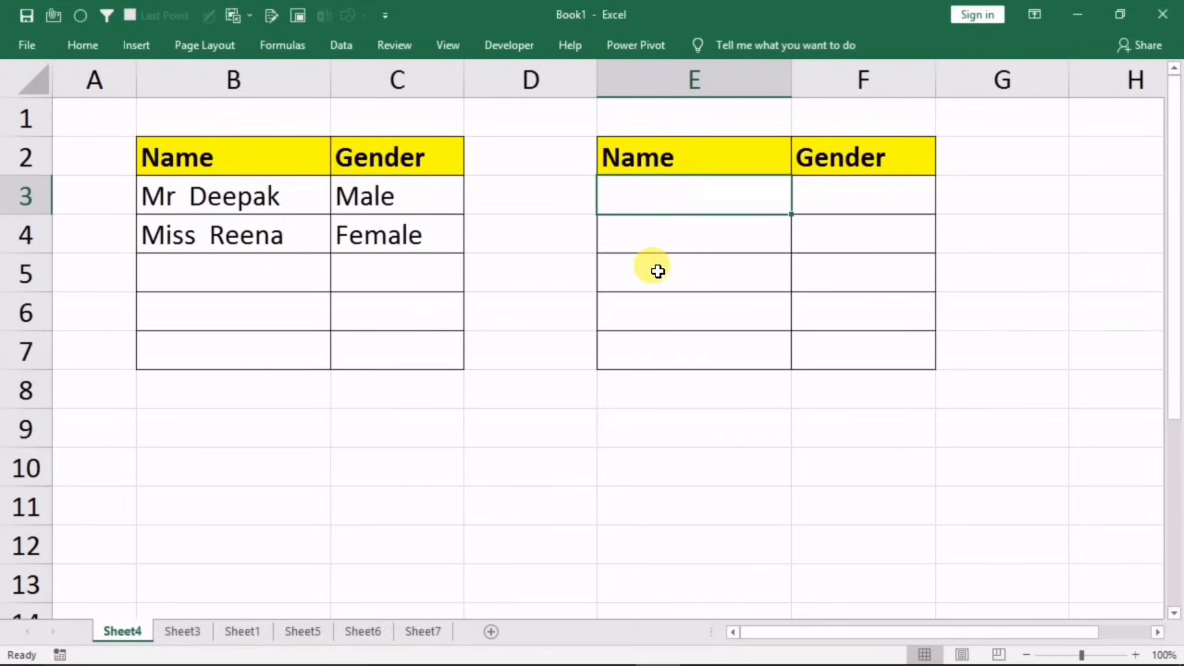
Enter deepak in E3 with gender male so it shows the Mr prefix
text(dee)
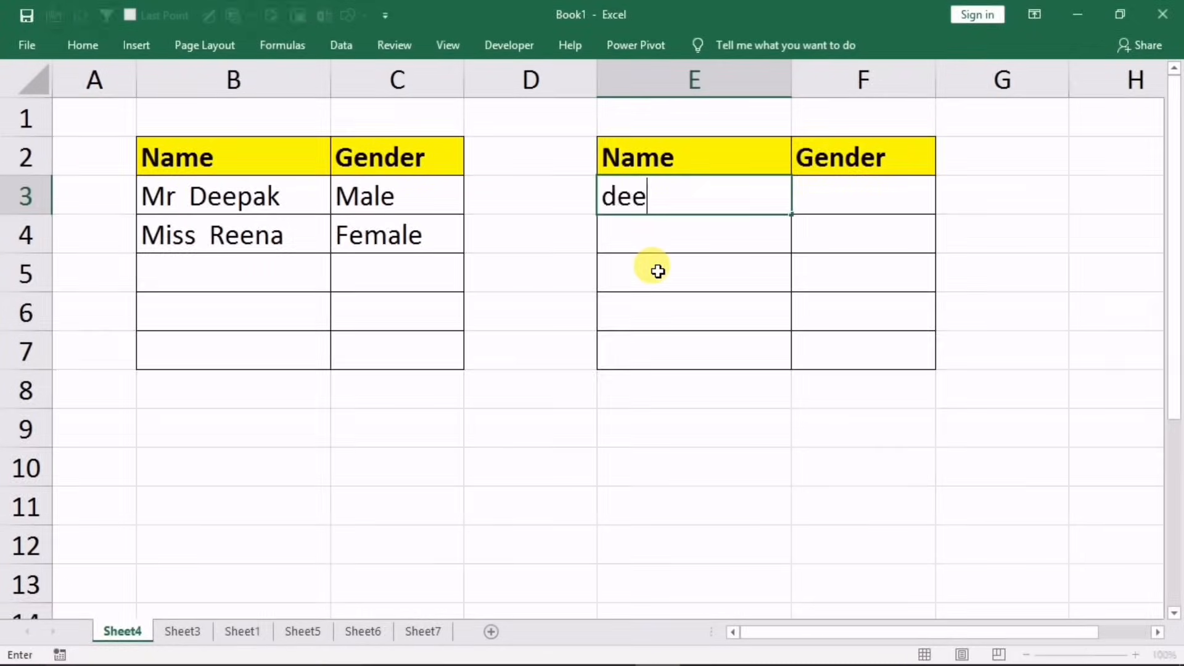
text(pak)
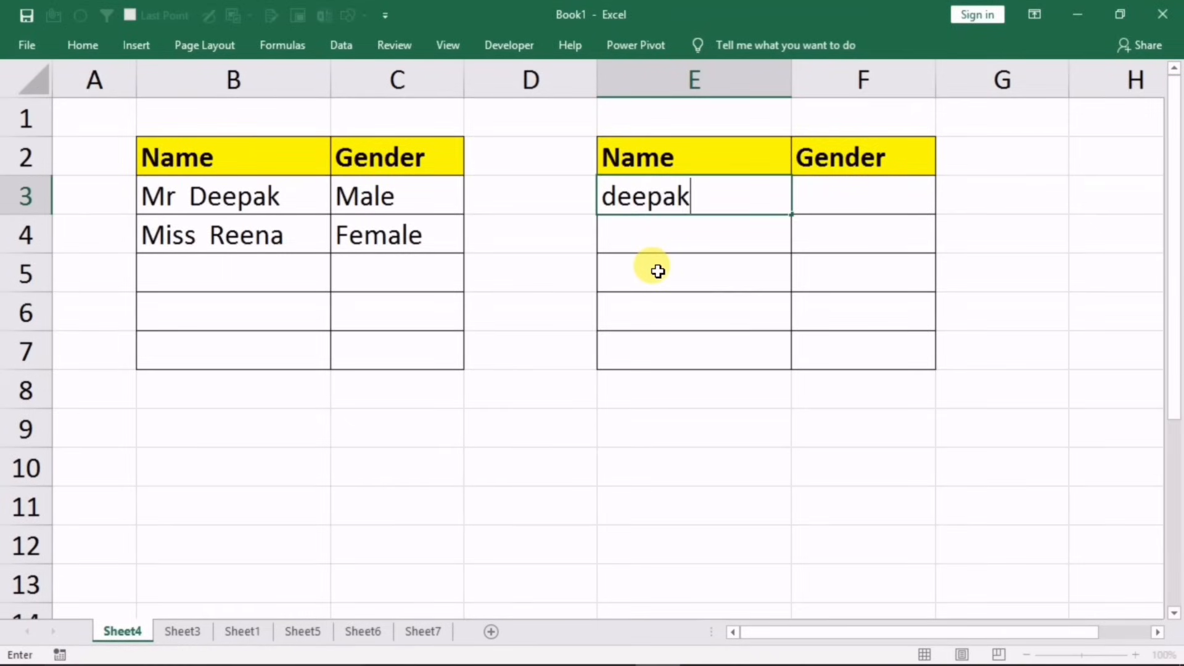
key(Tab)
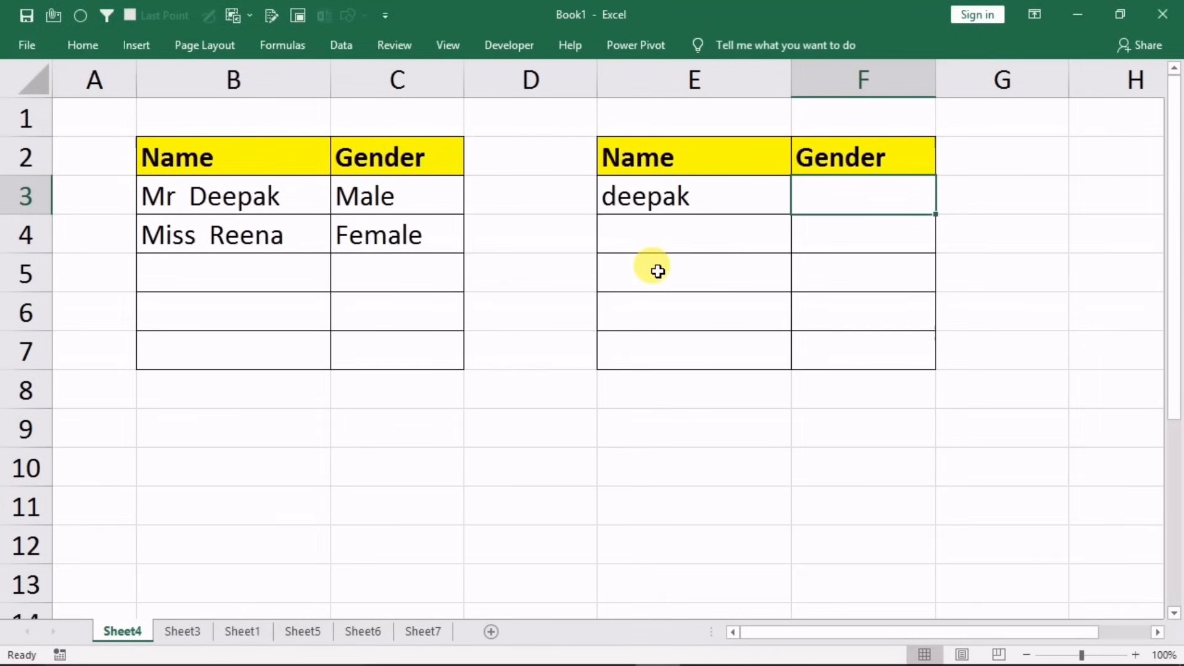
text(male)
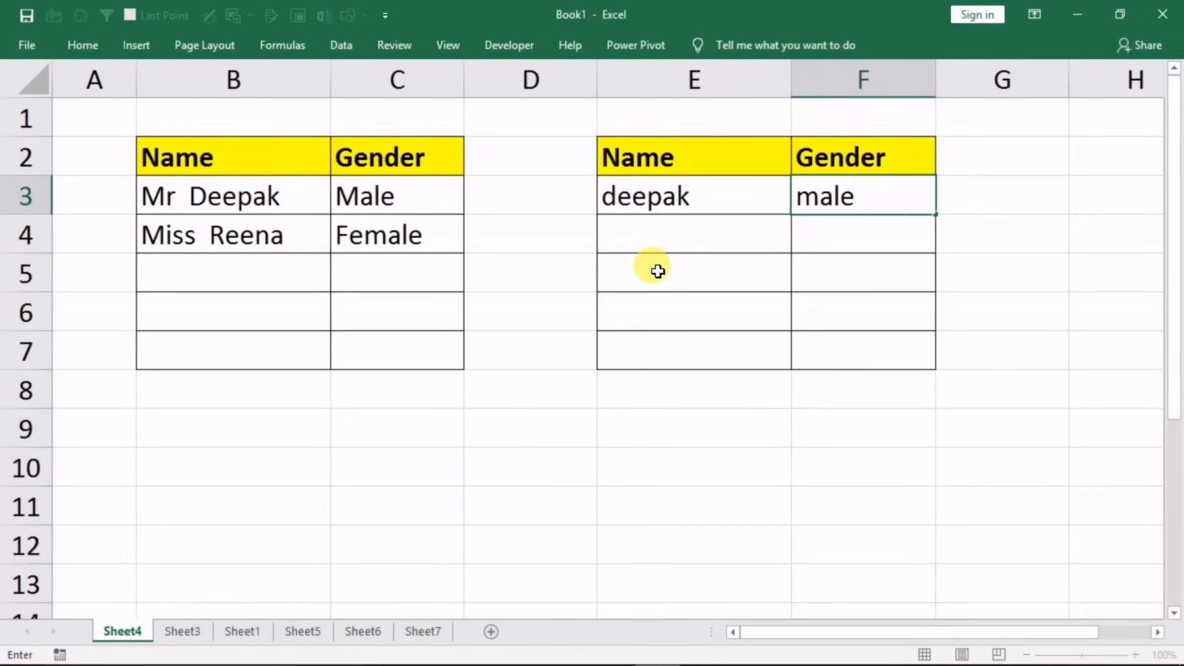
key(Return)
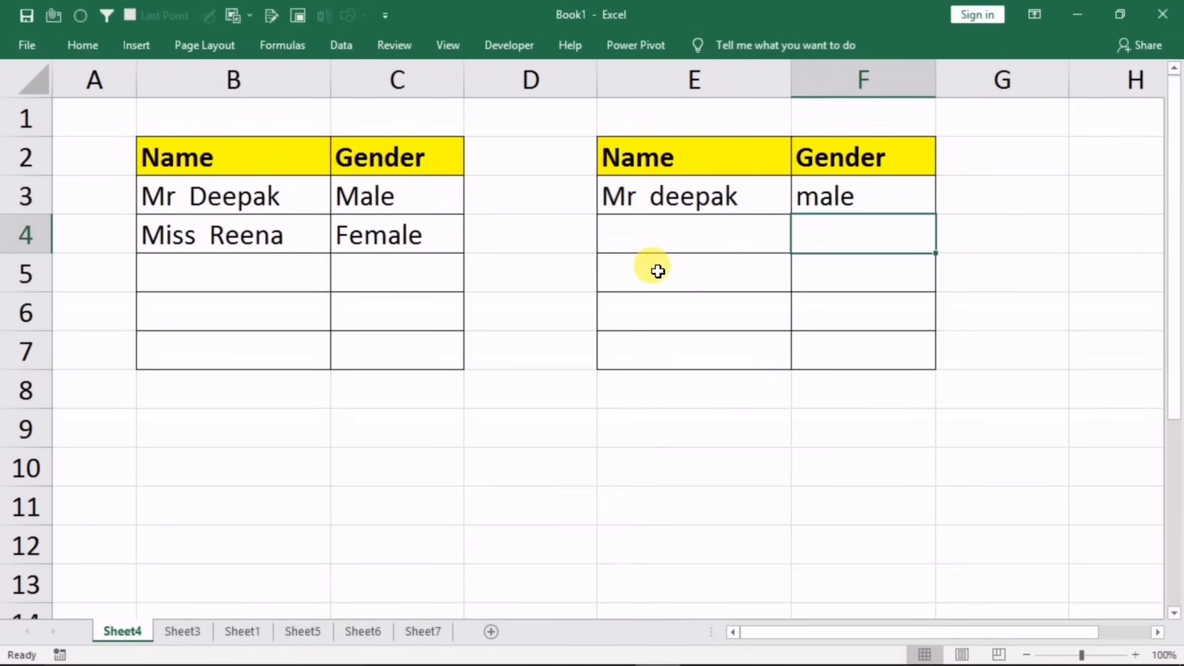
Change deepak's gender in F3 to female and check that the Mr prefix disappears
click(800, 201)
text(fem)
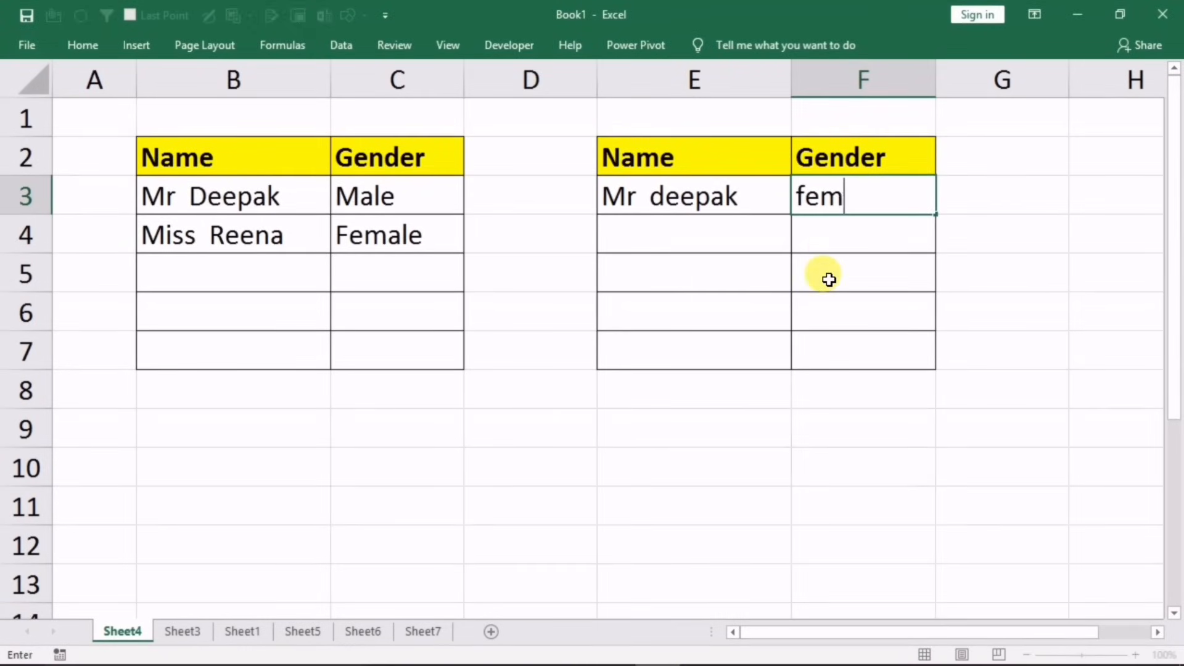
text(ale)
key(Return)
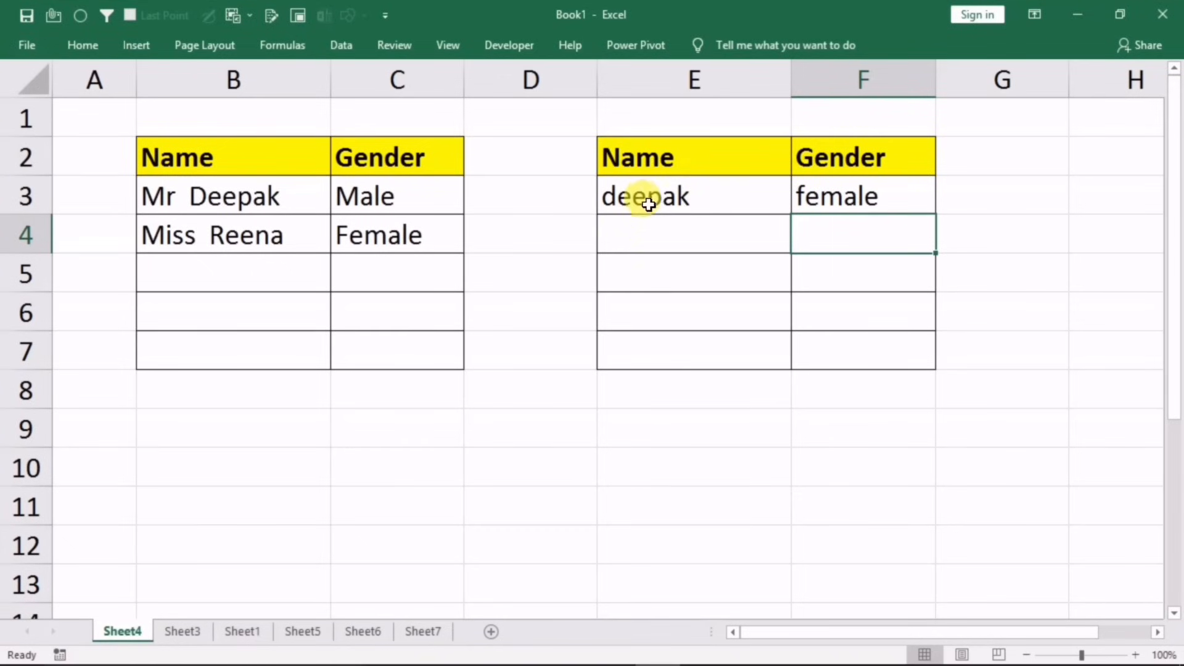
click(646, 230)
click(664, 197)
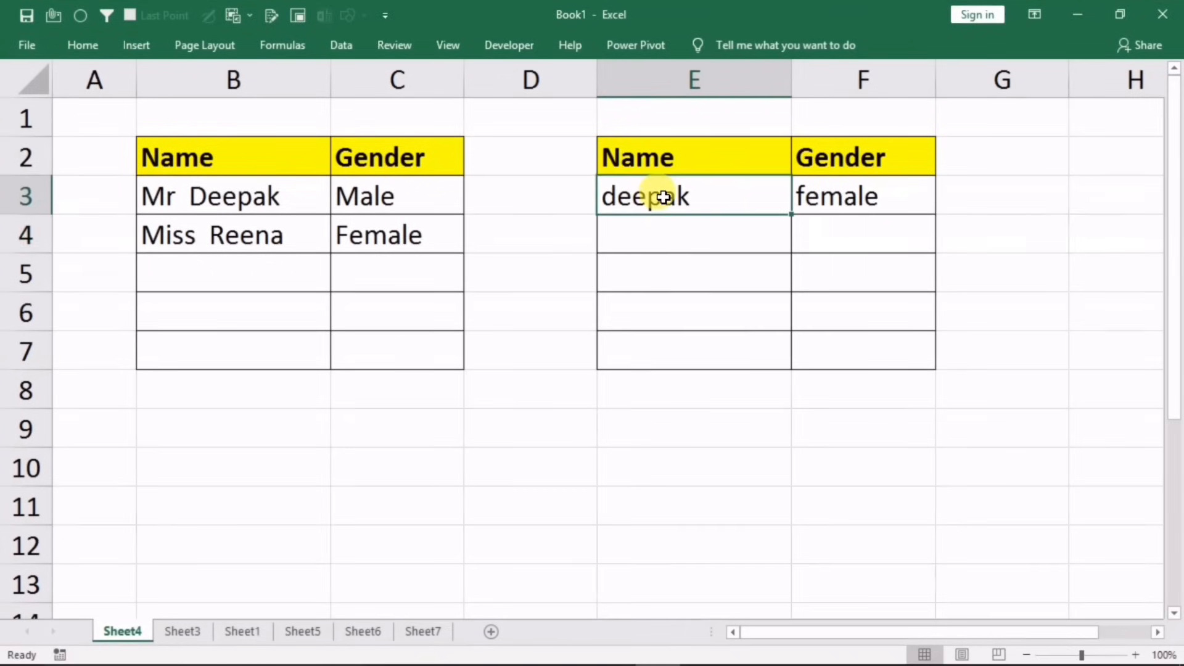
Copy E3's formatting to E4:E7 with Format Painter
click(87, 49)
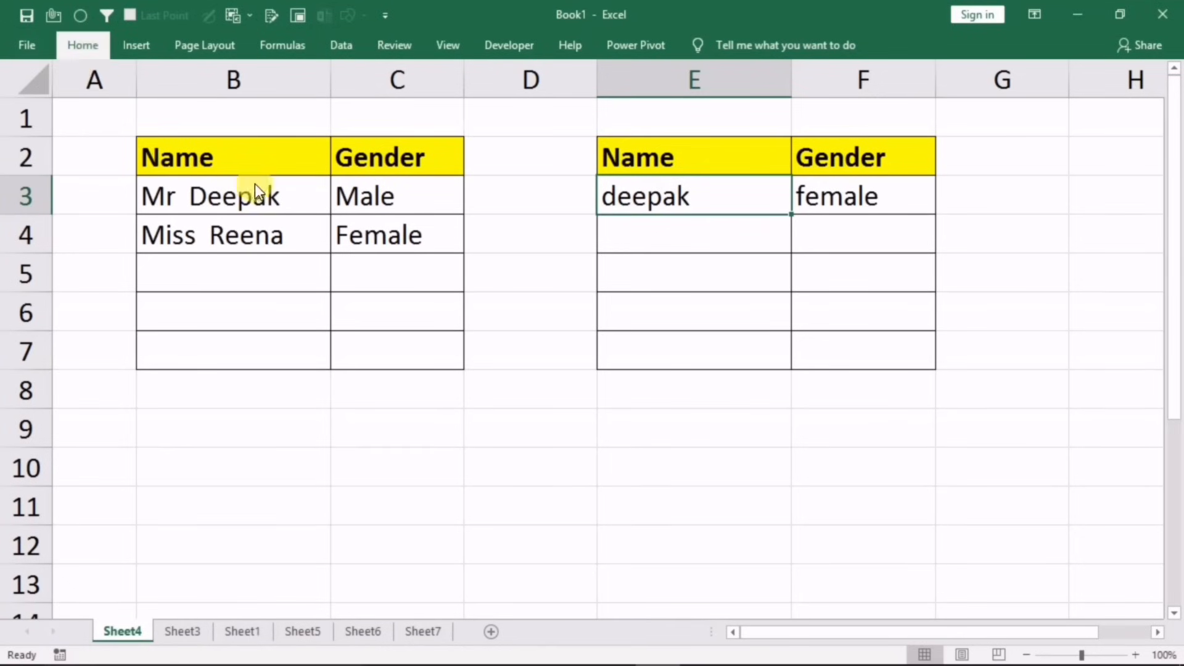
click(61, 120)
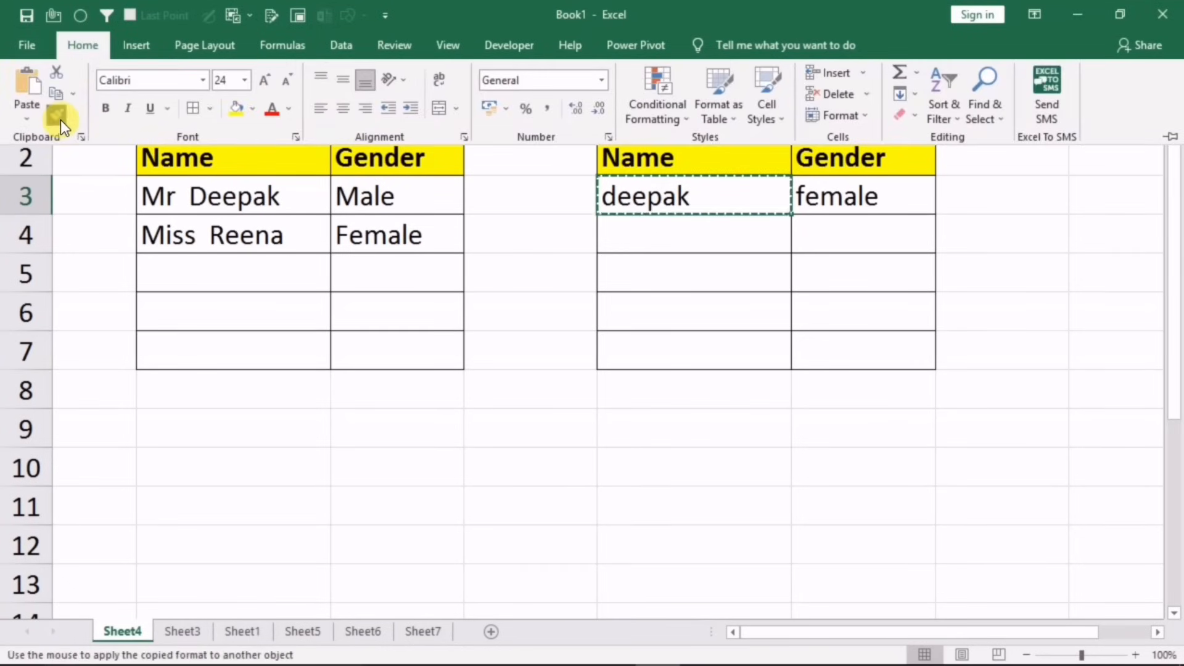
mouse_move(642, 246)
mouse_down()
mouse_move(642, 235)
mouse_move(639, 349)
mouse_up()
Enter raj in E6, try gender male in F6, then clear F6
click(669, 312)
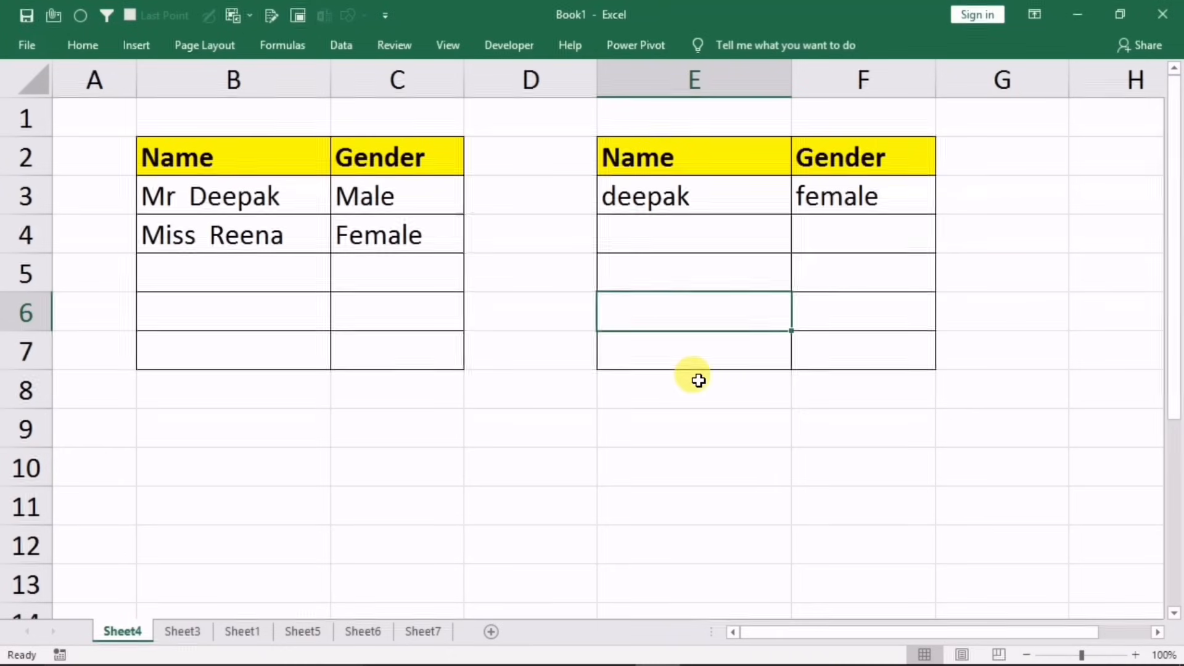
text(ra)
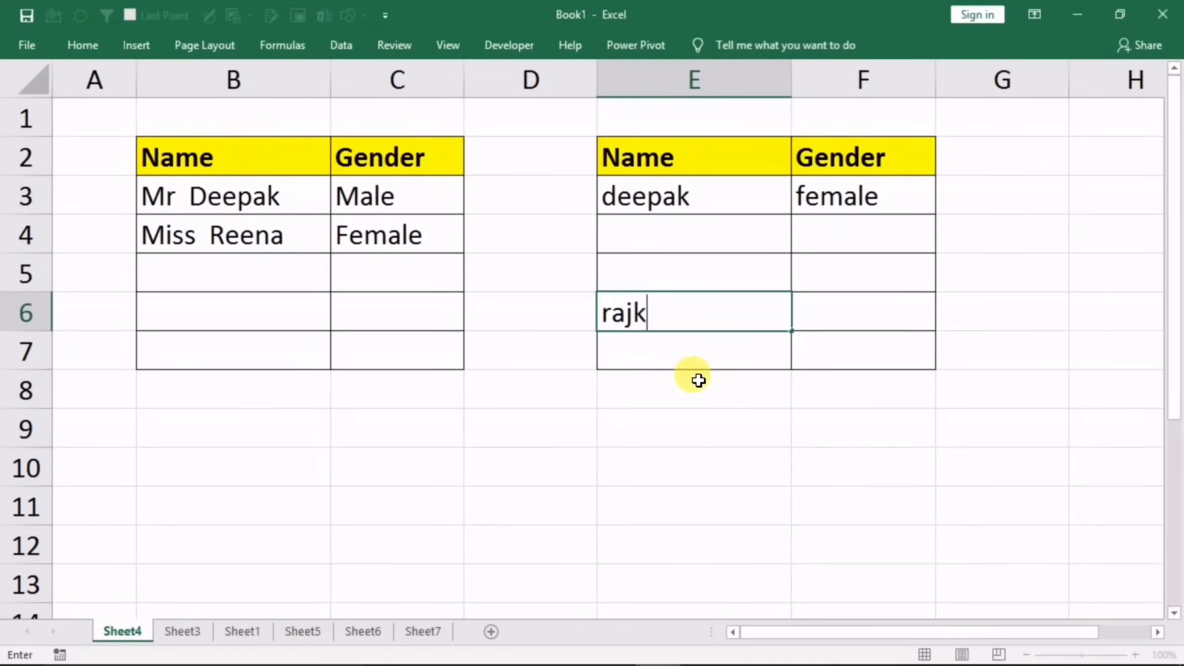
text(jk)
key(BackSpace)
key(Tab)
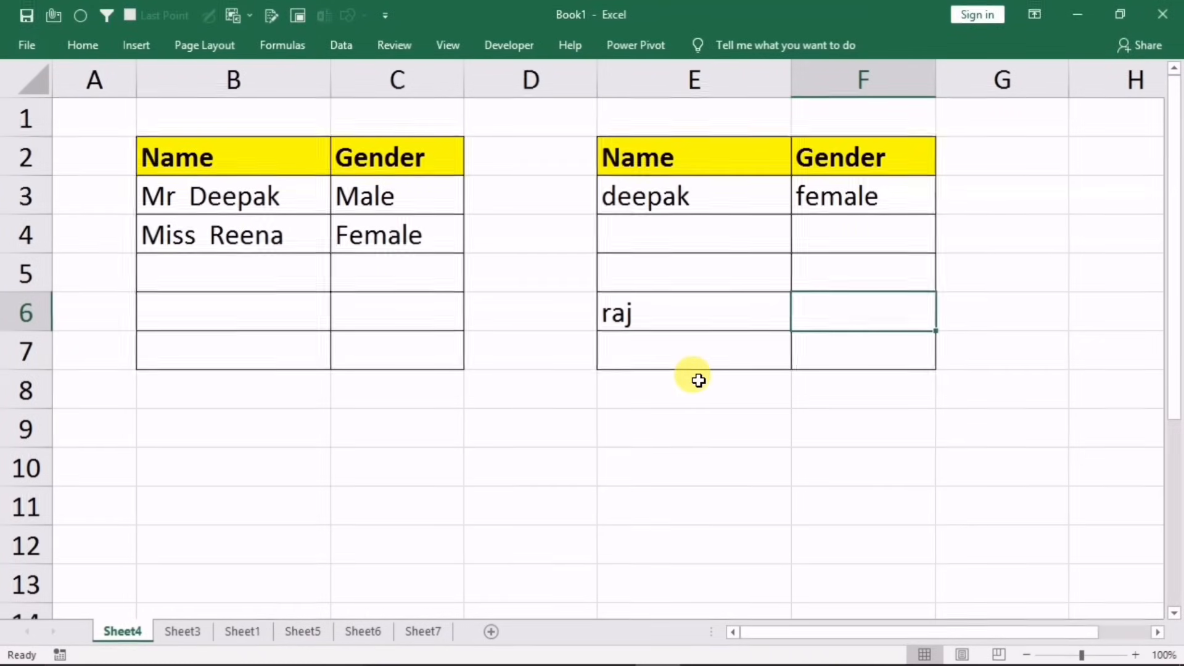
text(male)
key(Return)
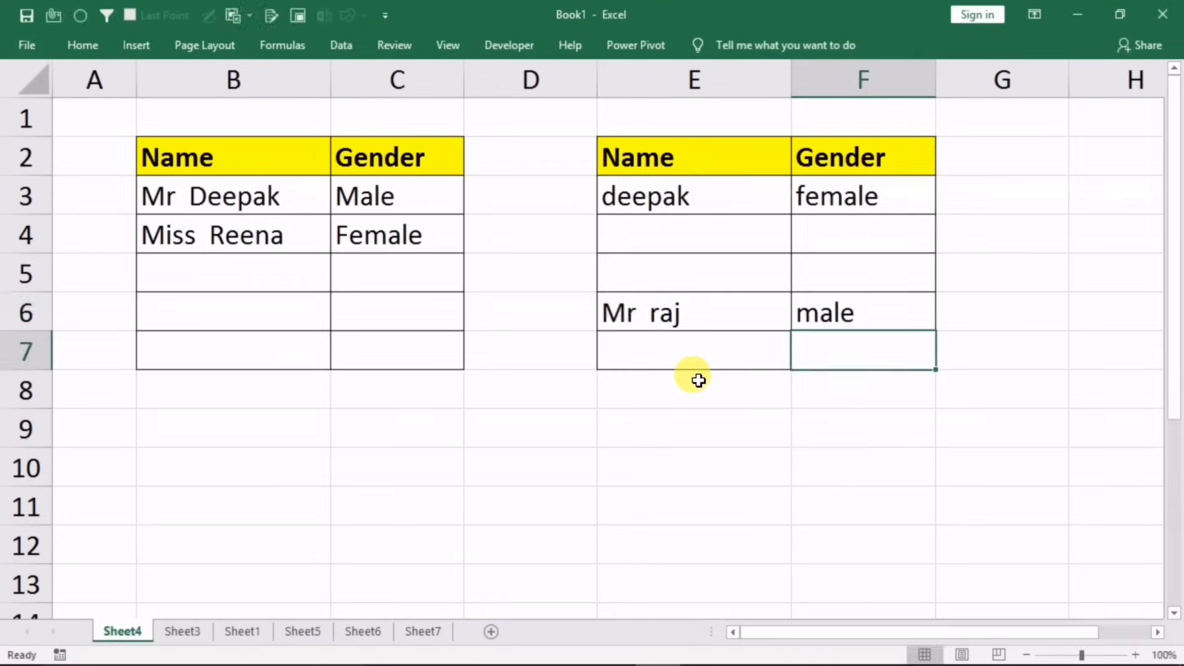
click(820, 313)
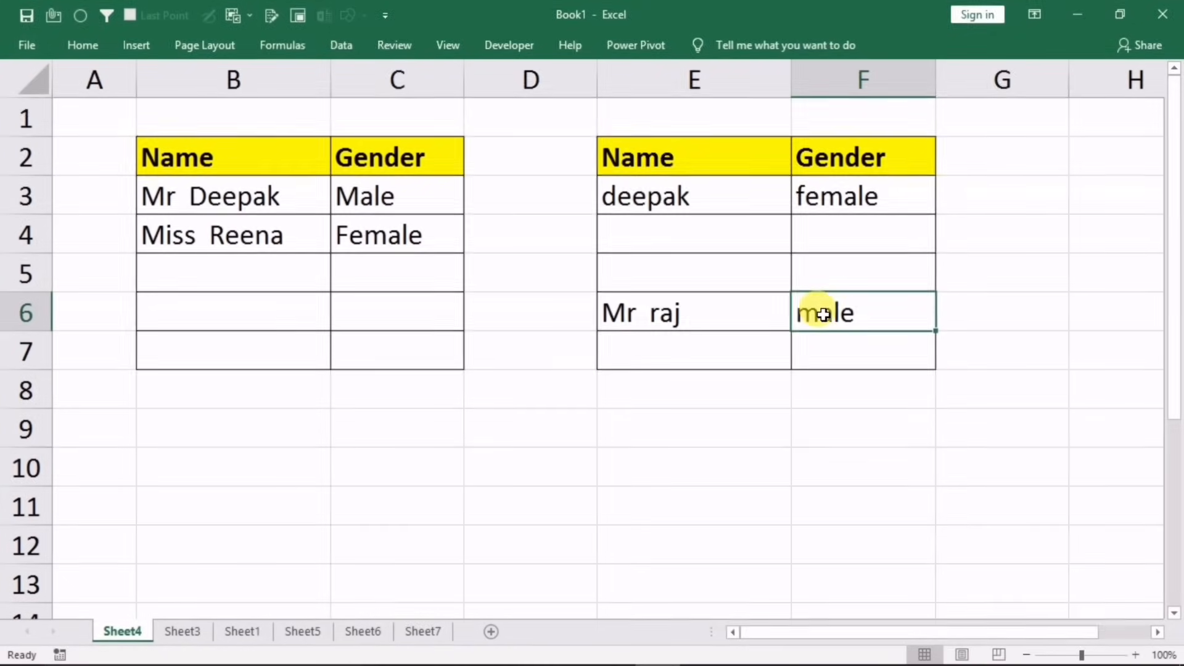
key(Delete)
click(699, 197)
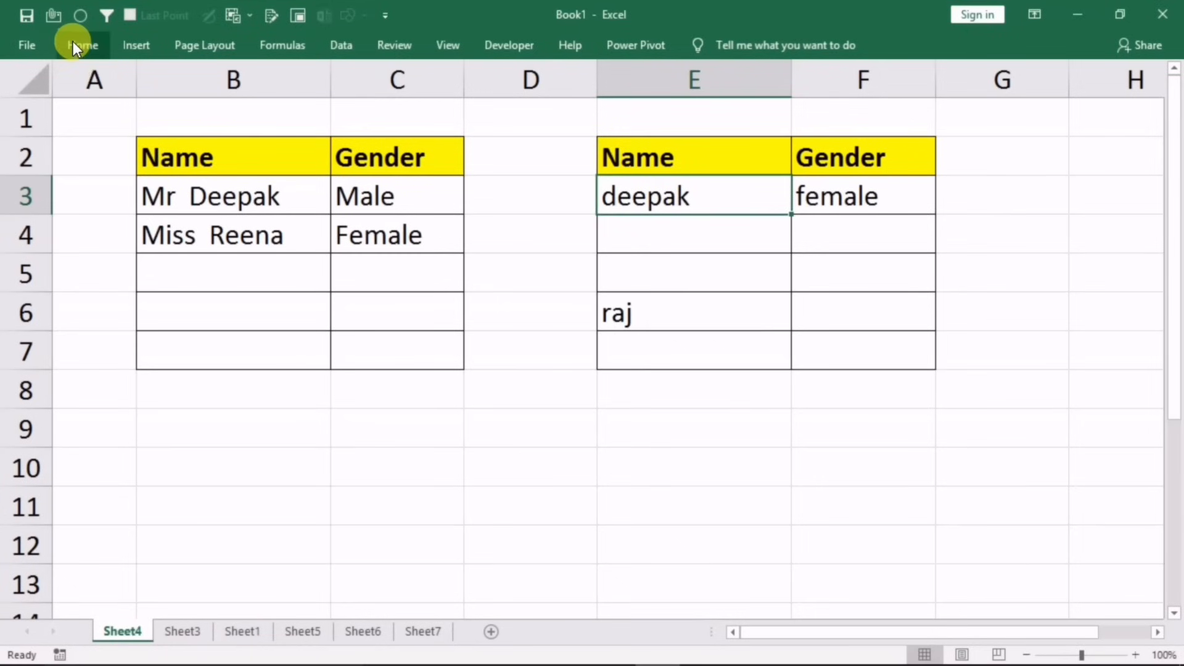
Start a new formula-based conditional rule with =$F3="Female"
click(630, 131)
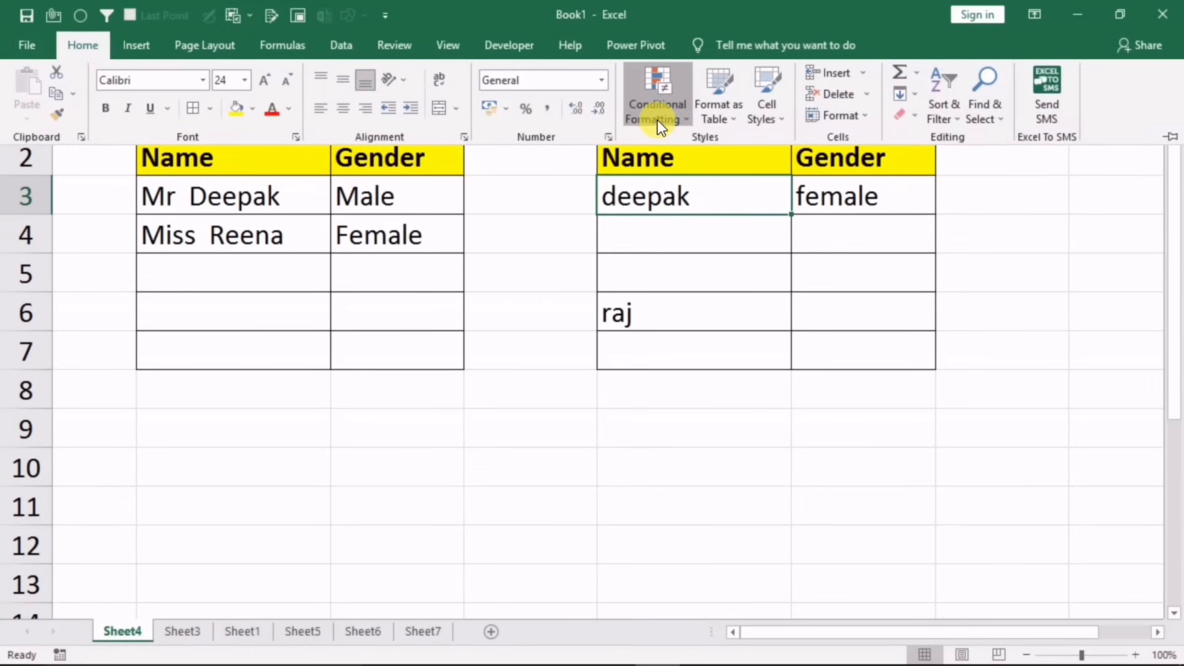
click(672, 354)
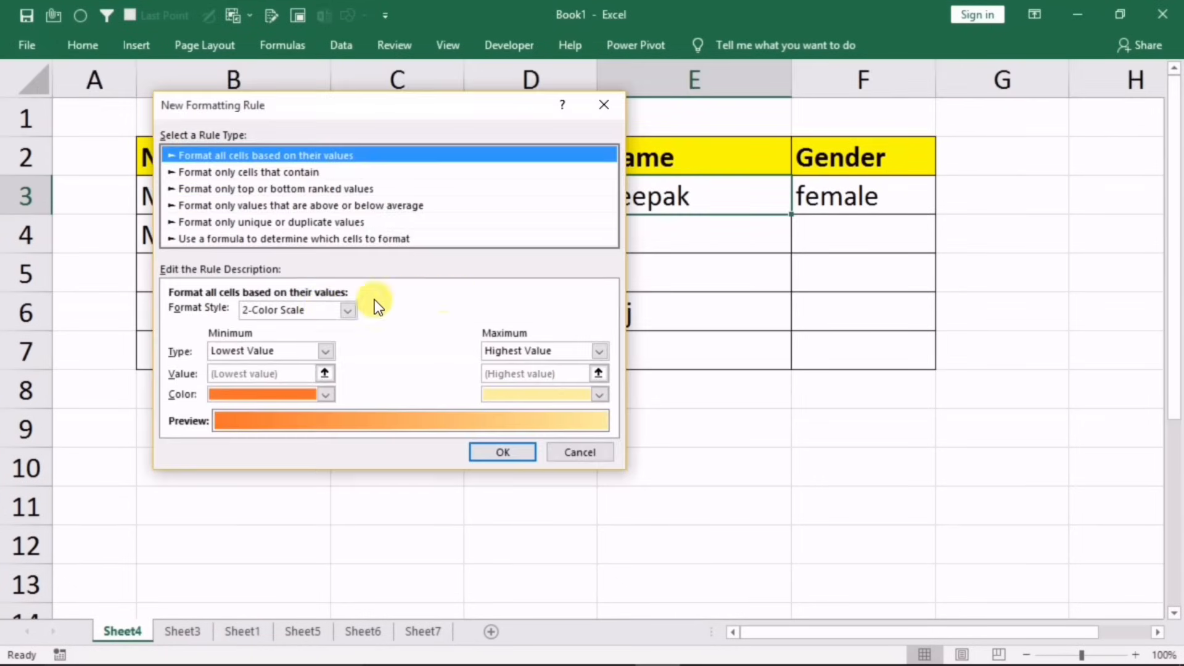
click(216, 237)
drag(385, 106, 477, 104)
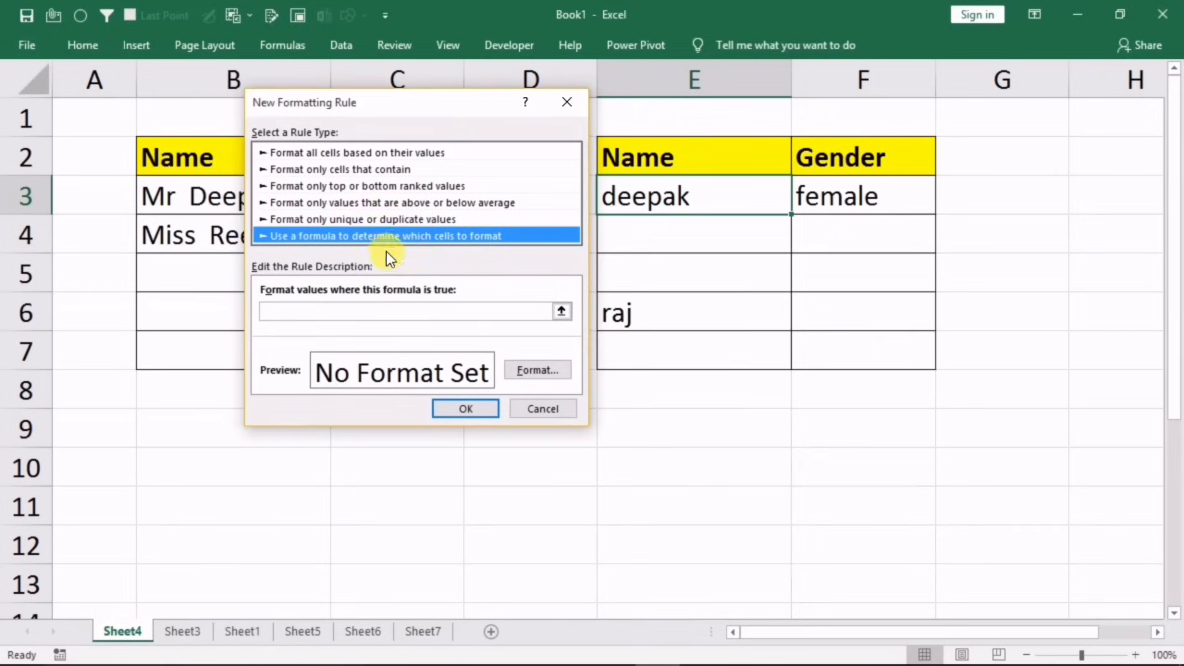
click(344, 310)
text(=)
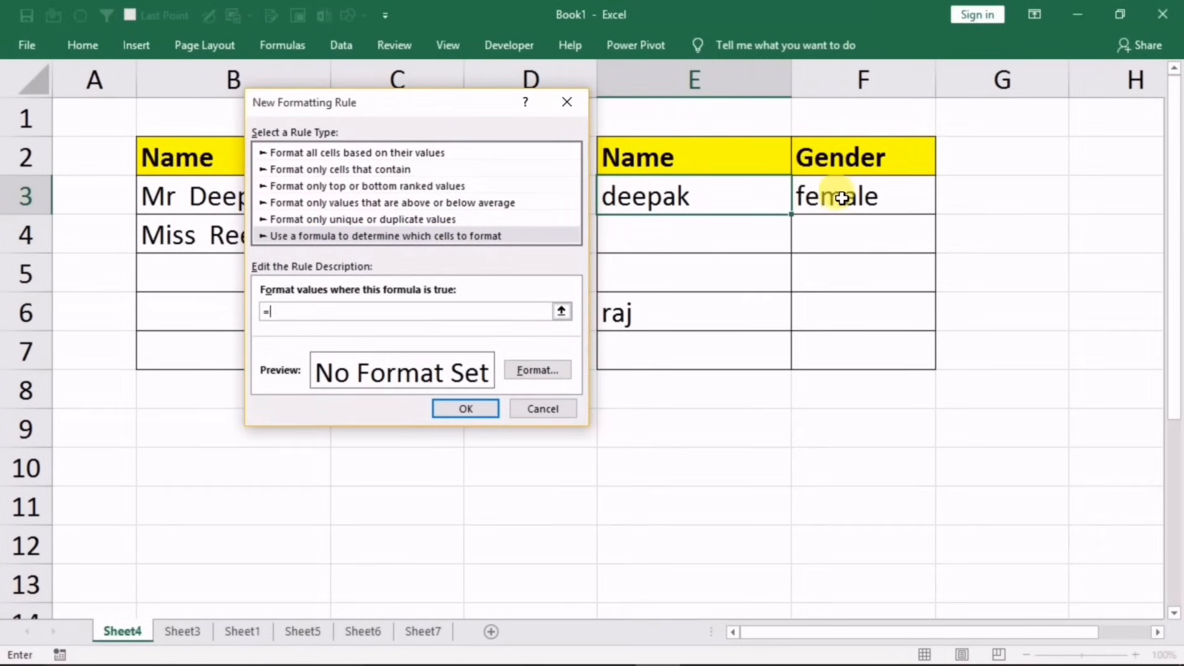
click(836, 197)
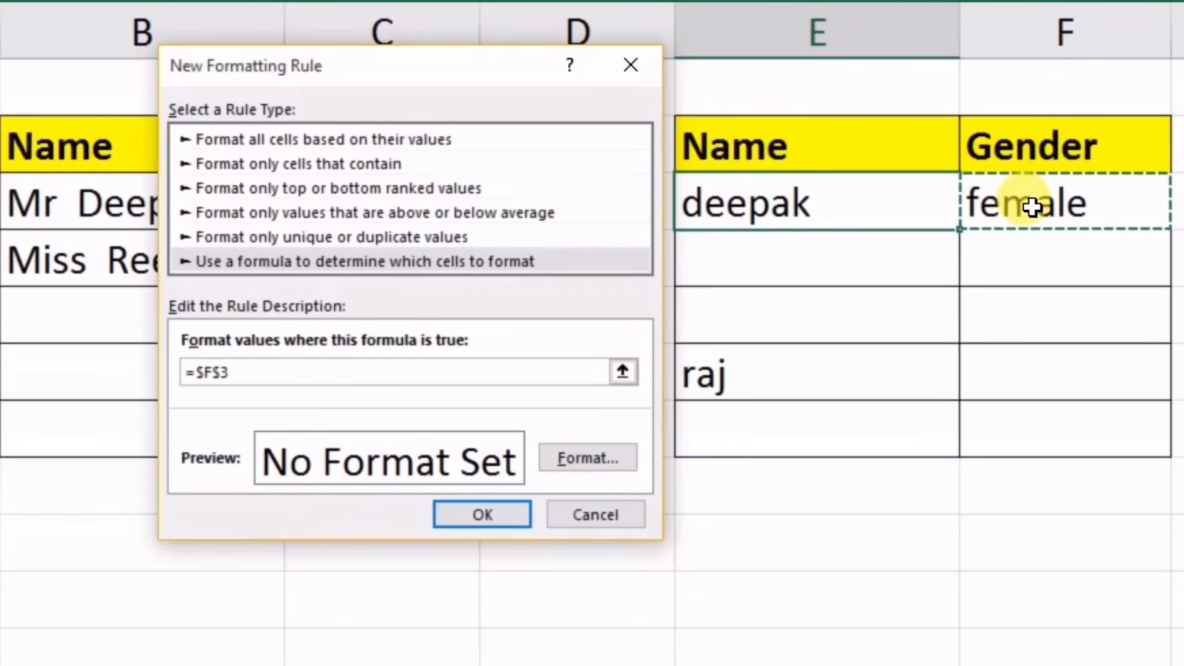
text(=")
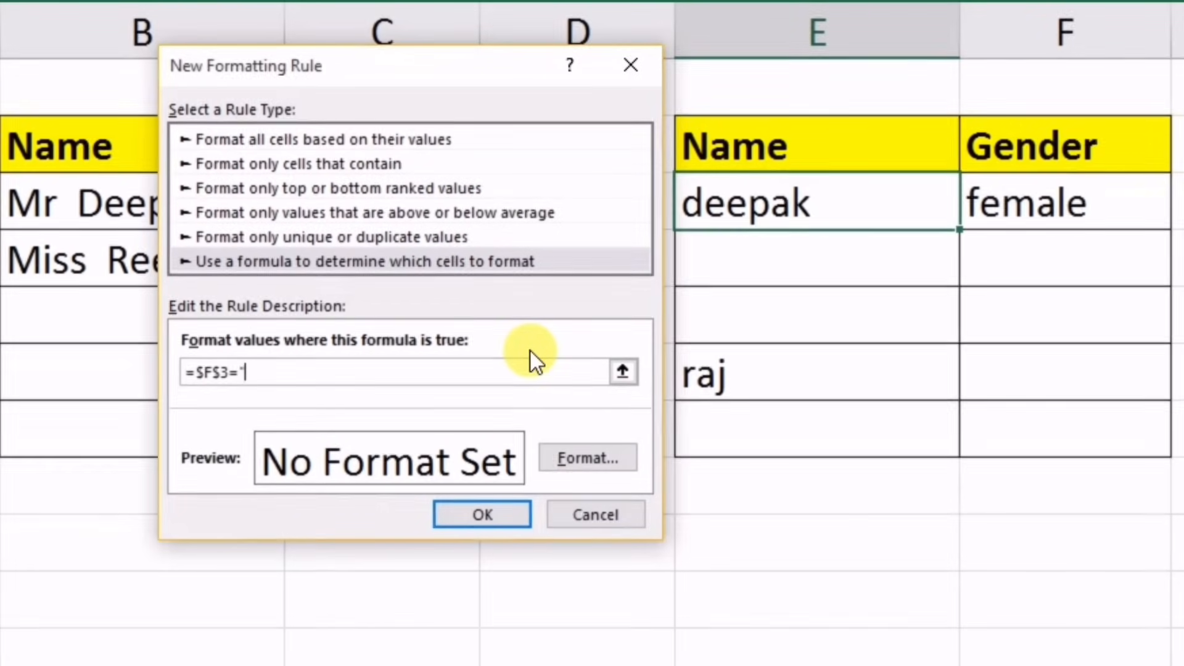
text(Fem)
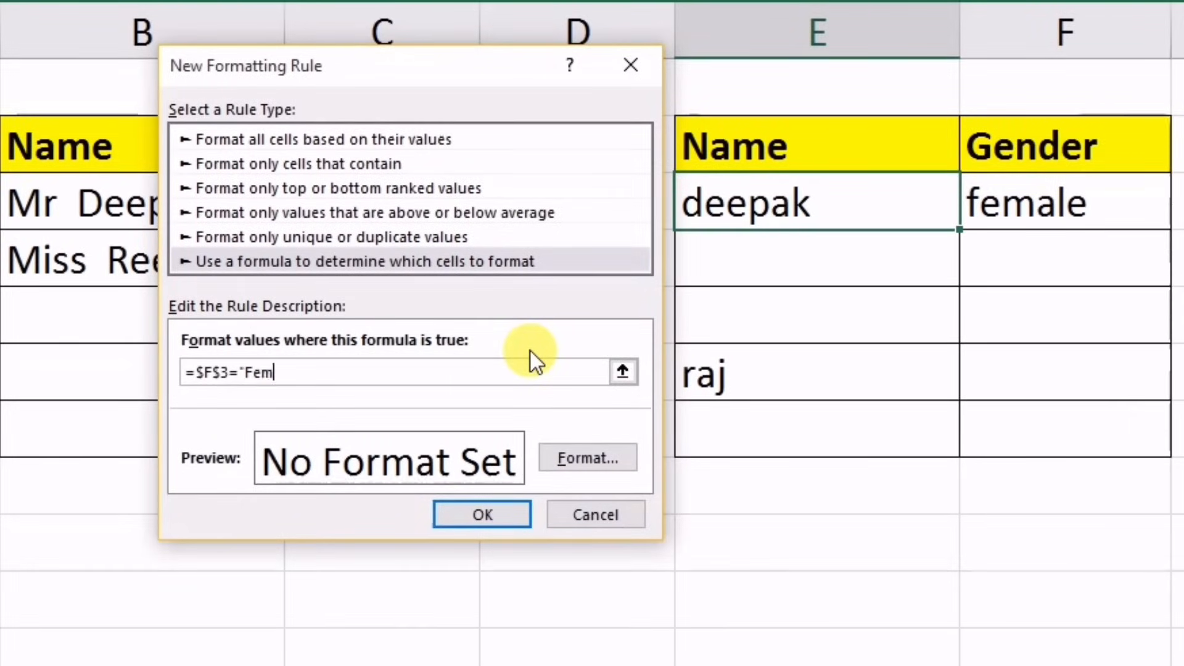
text(ale")
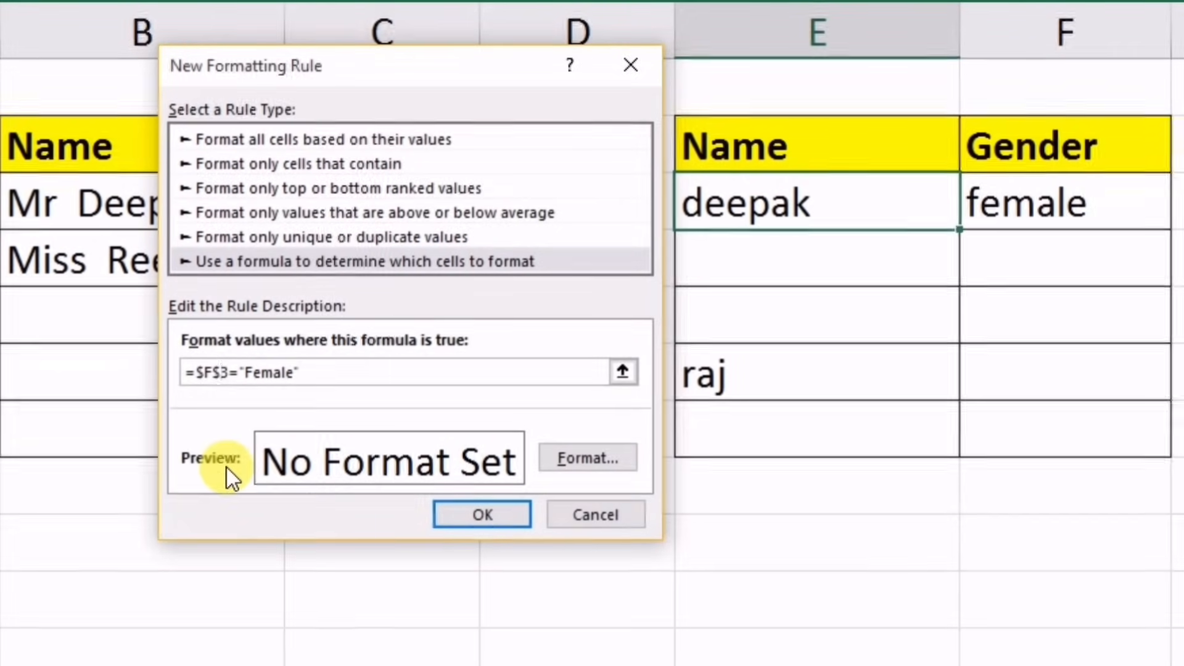
key(BackSpace)
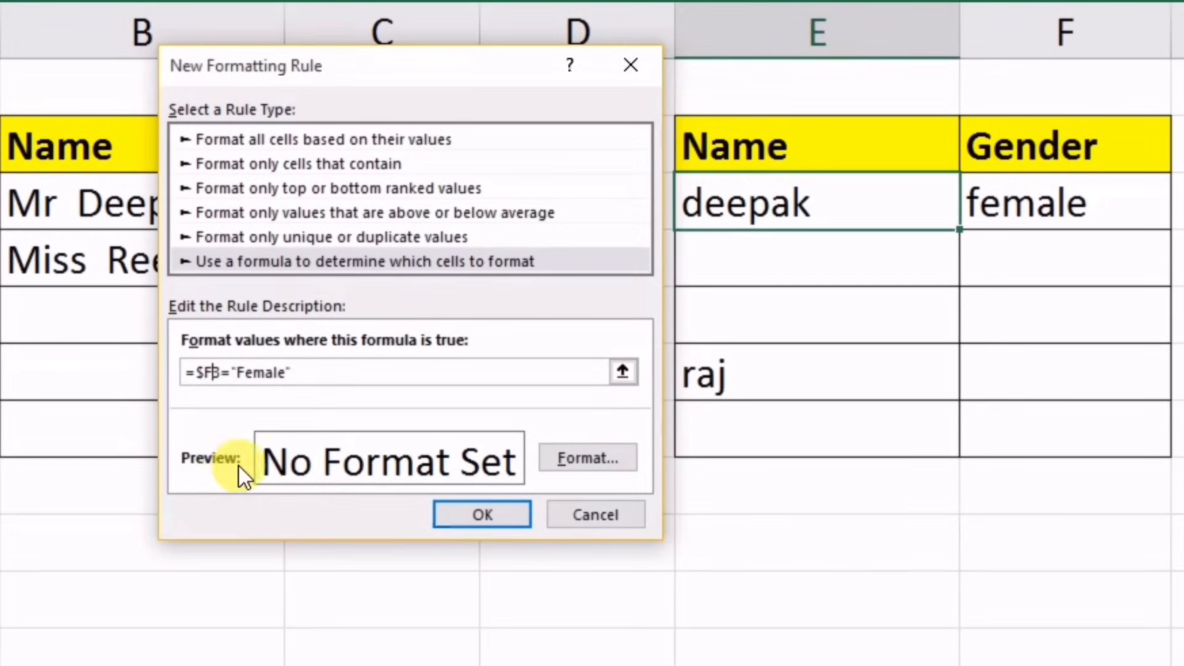
Give the Female rule the custom number format "Miss " @ and save it
click(579, 460)
click(67, 249)
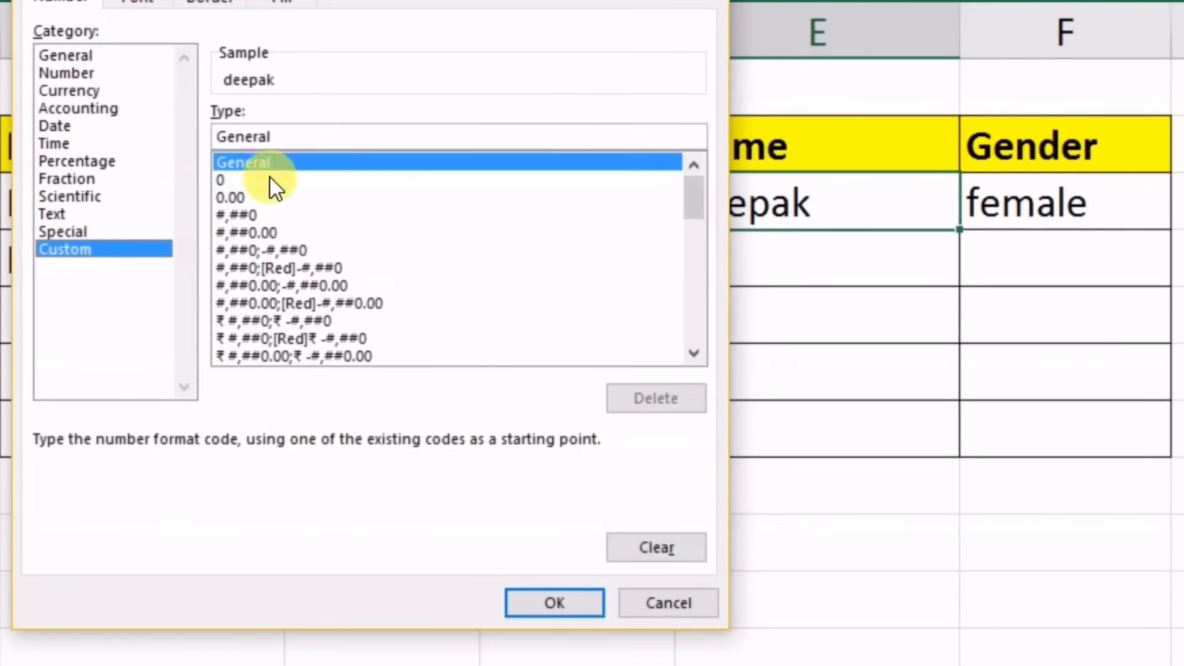
double_click(303, 135)
key(BackSpace)
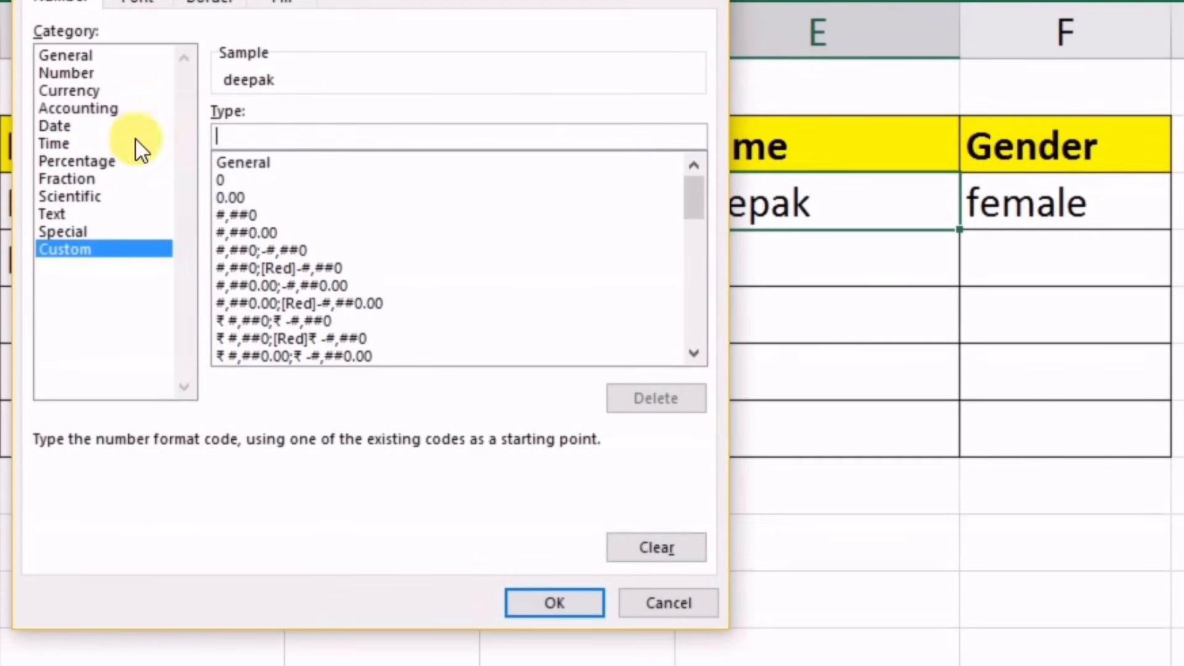
text("M)
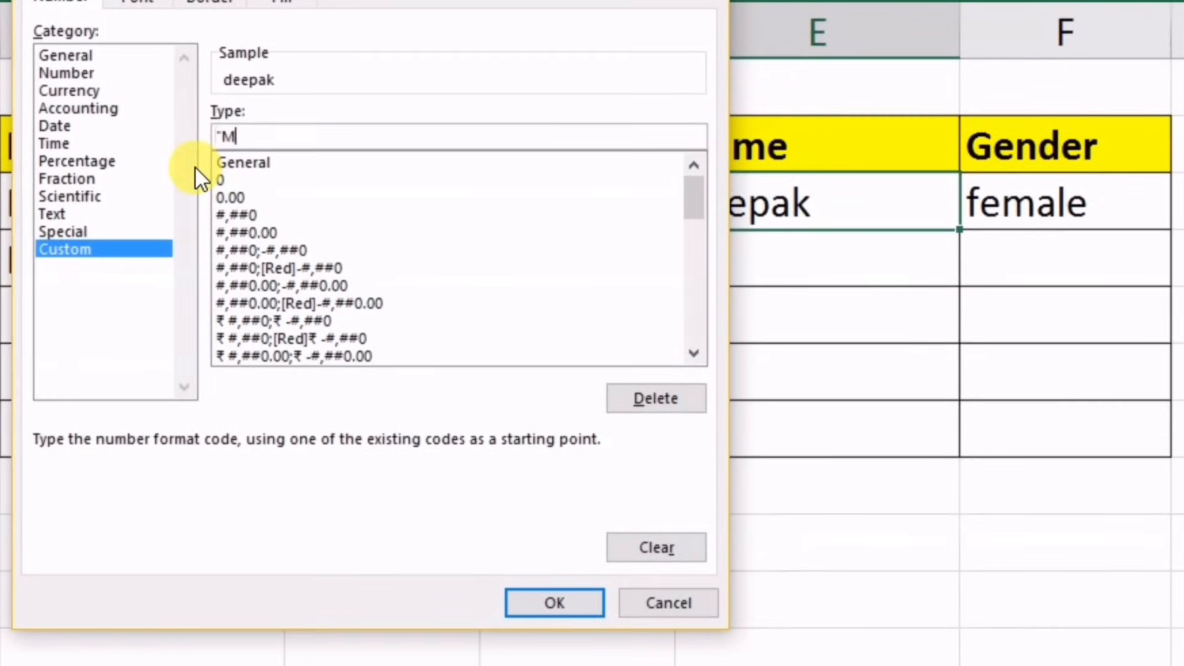
text(iss " @)
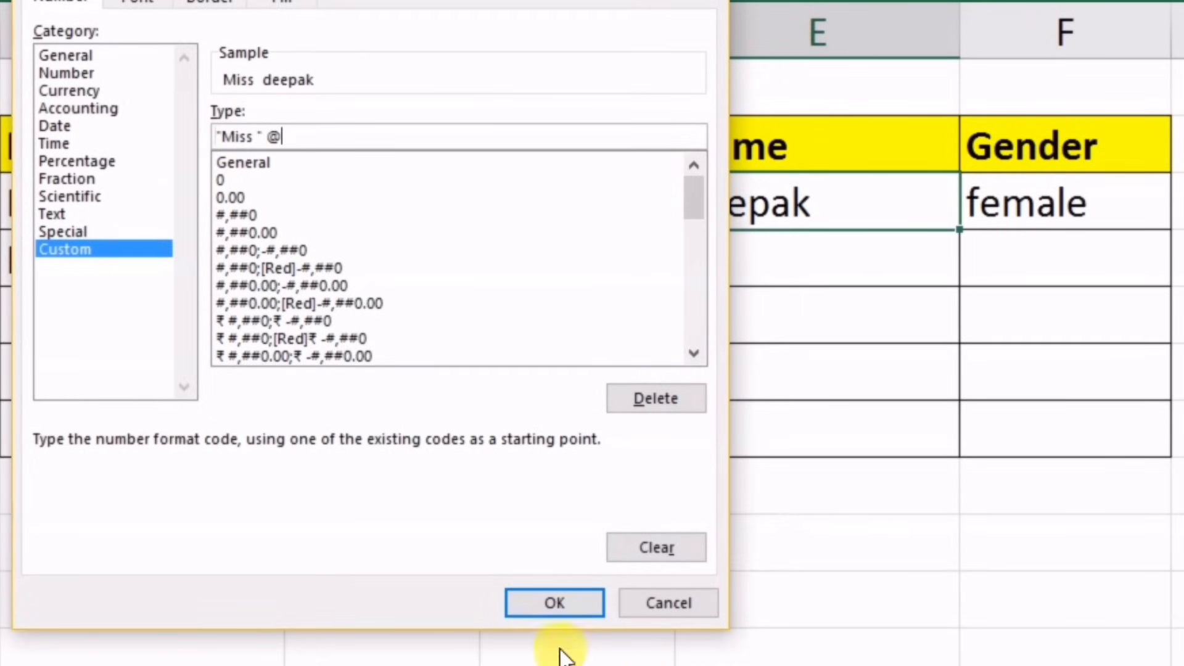
click(553, 602)
click(475, 514)
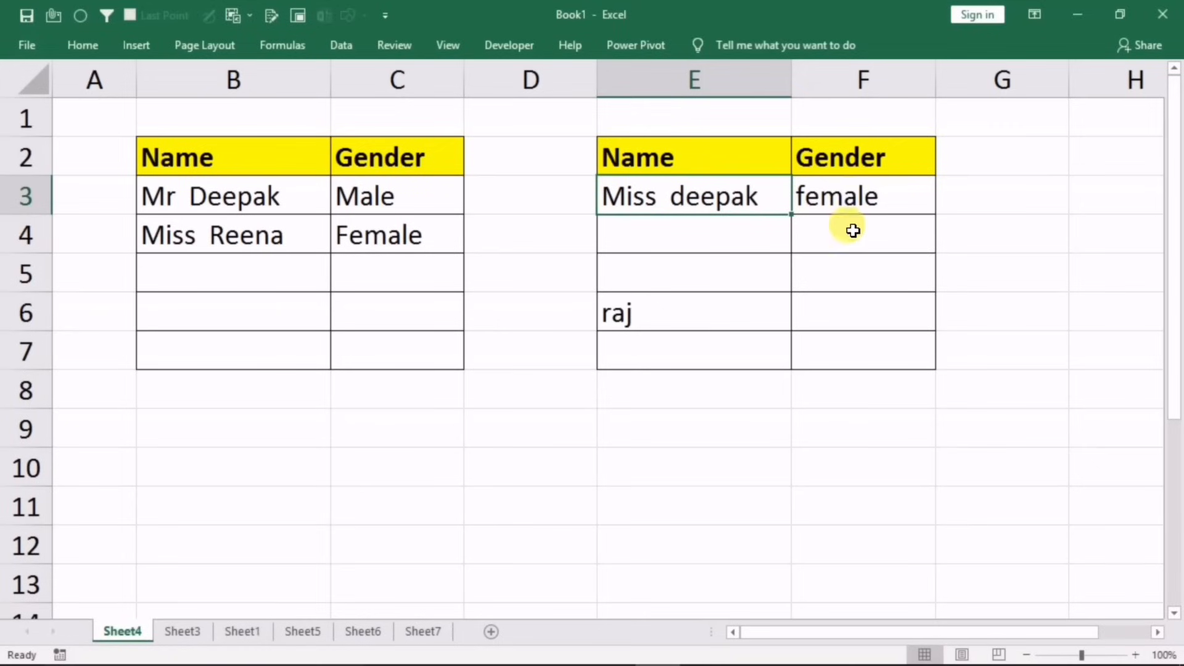
Set deepak's gender back to male and copy E3's formatting onto E4:E7
click(844, 207)
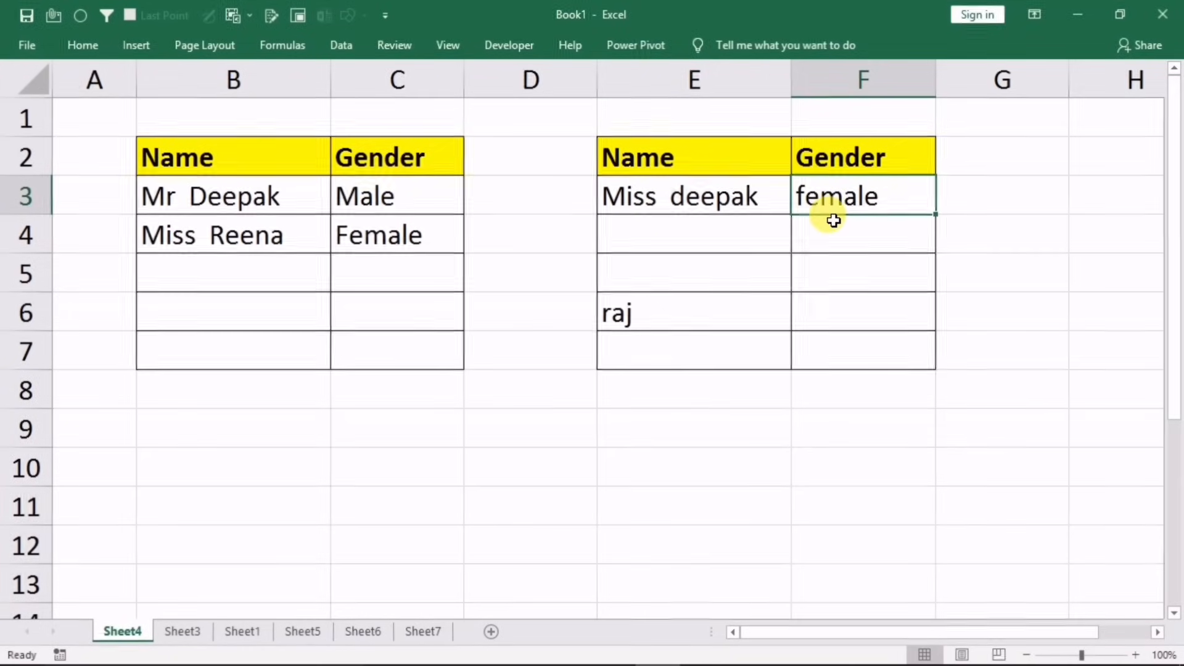
text(male)
key(Return)
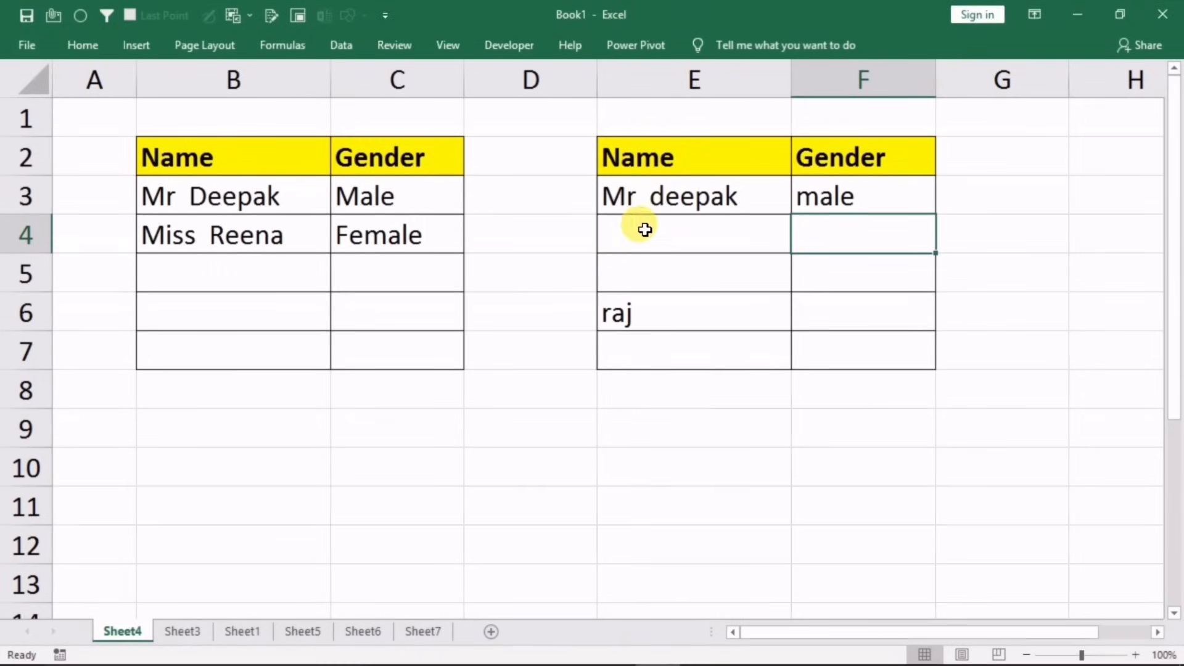
click(645, 198)
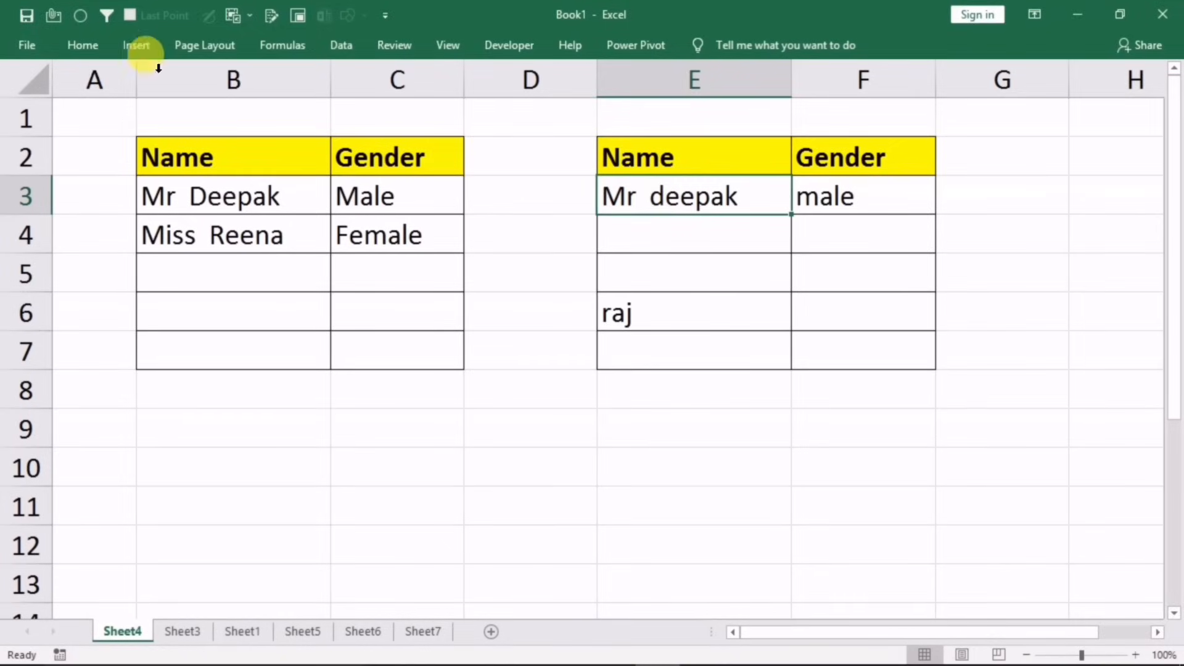
click(86, 45)
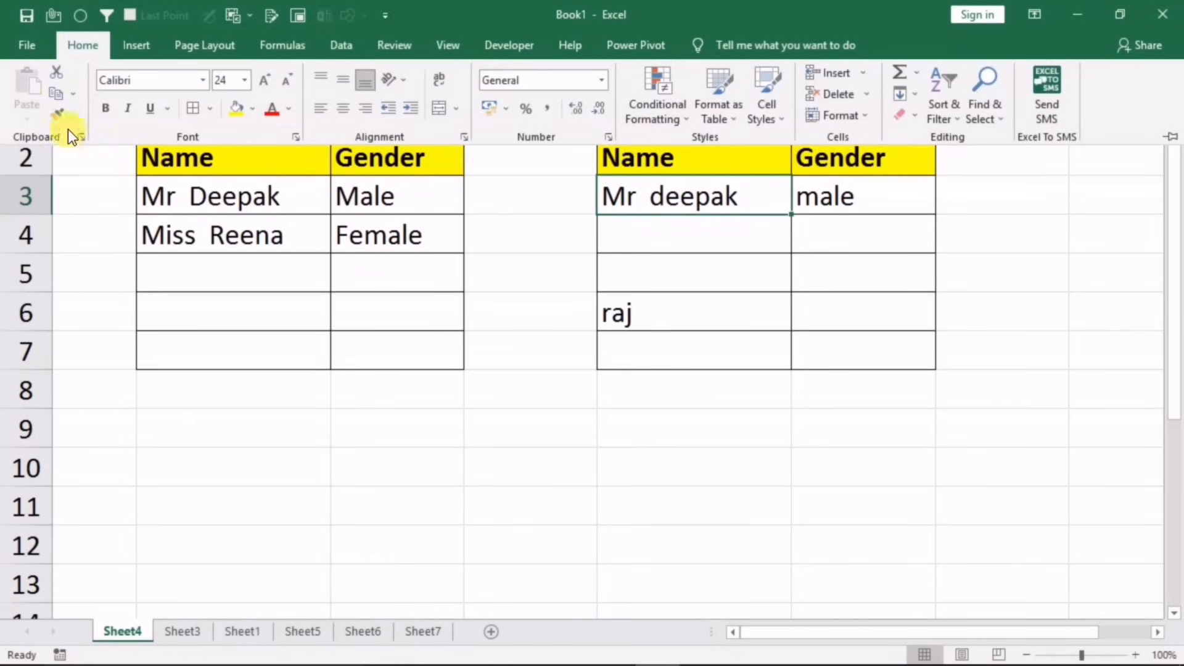
click(64, 116)
drag(655, 274, 656, 352)
Test raj's gender in F6 as male, then set it to female
click(825, 309)
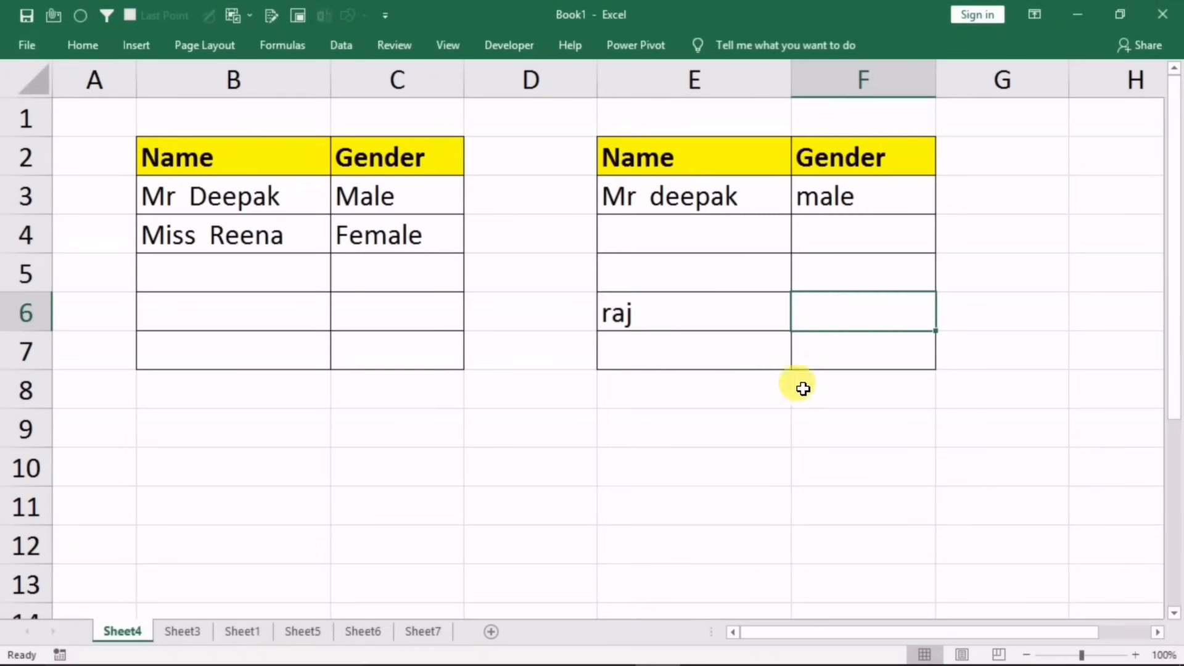
text(male)
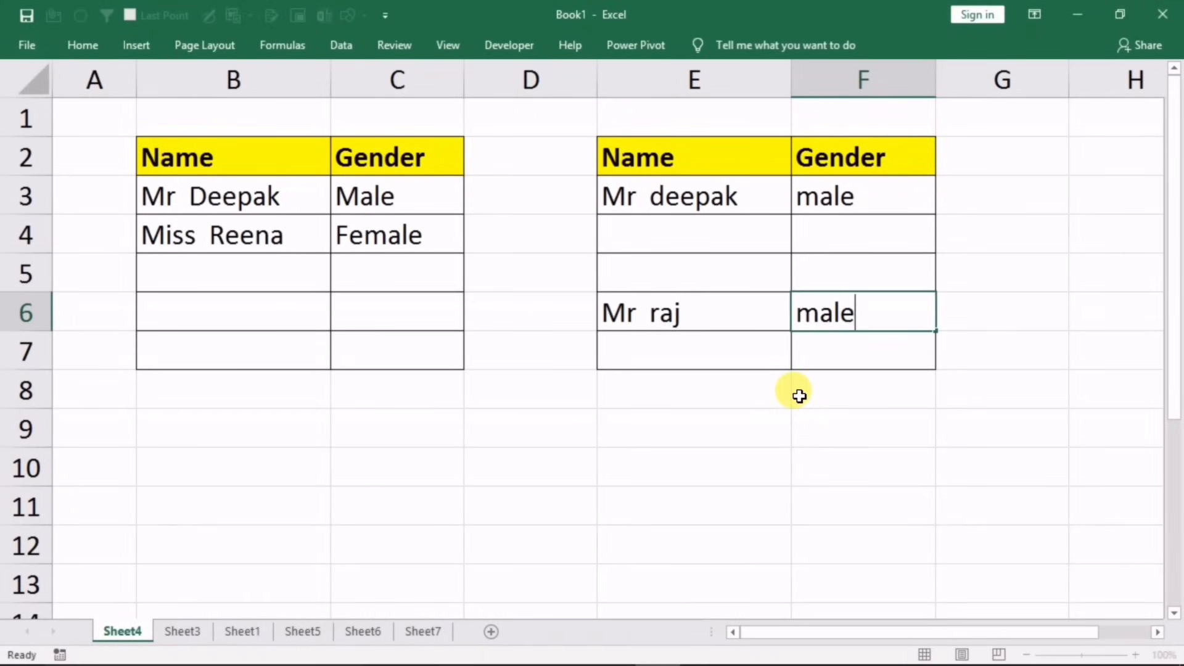
key(Return)
key(Up)
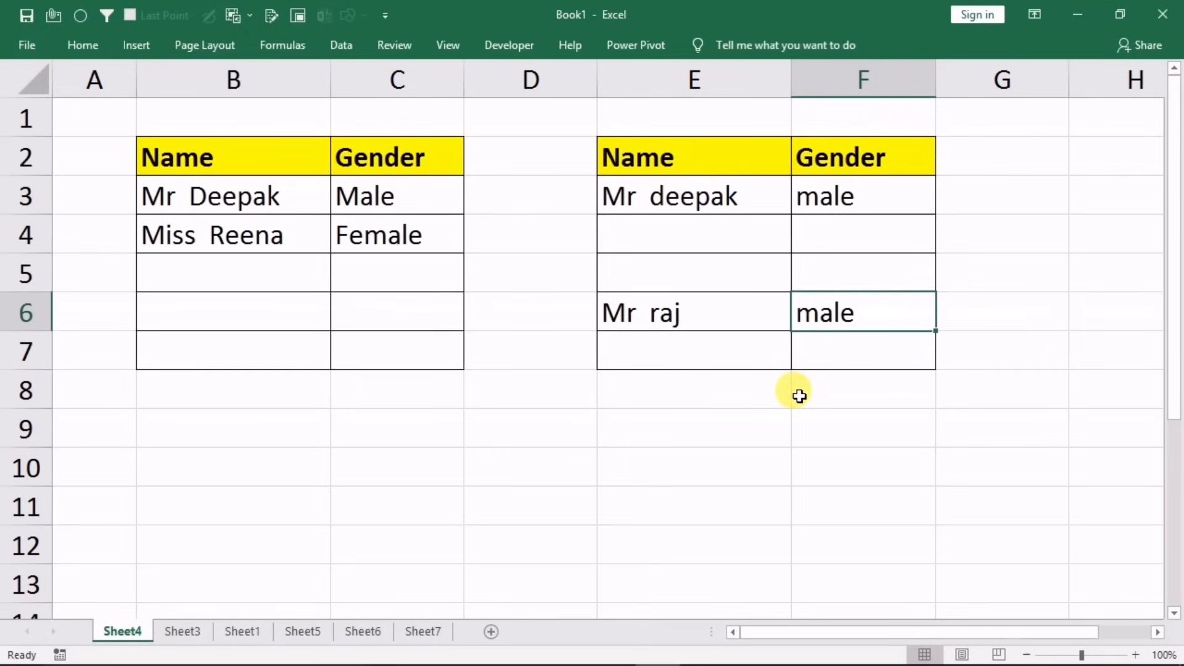
text(female)
key(Return)
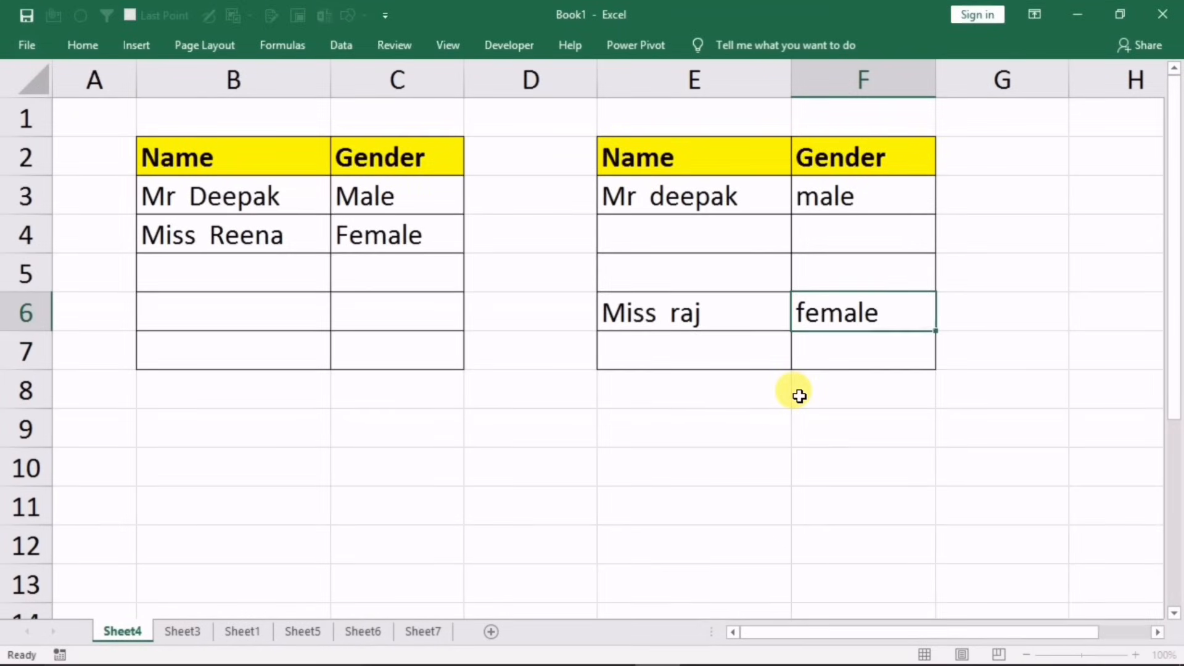
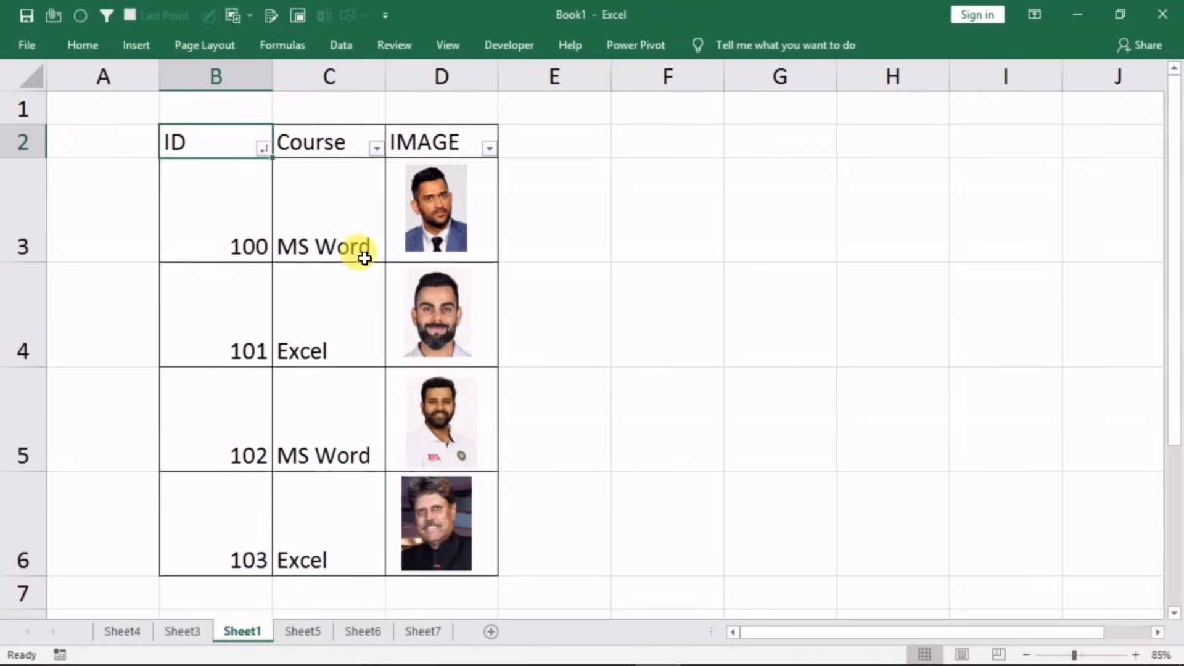
Filter the Course column to Excel only and drag the row 6 photo off its cell
click(375, 148)
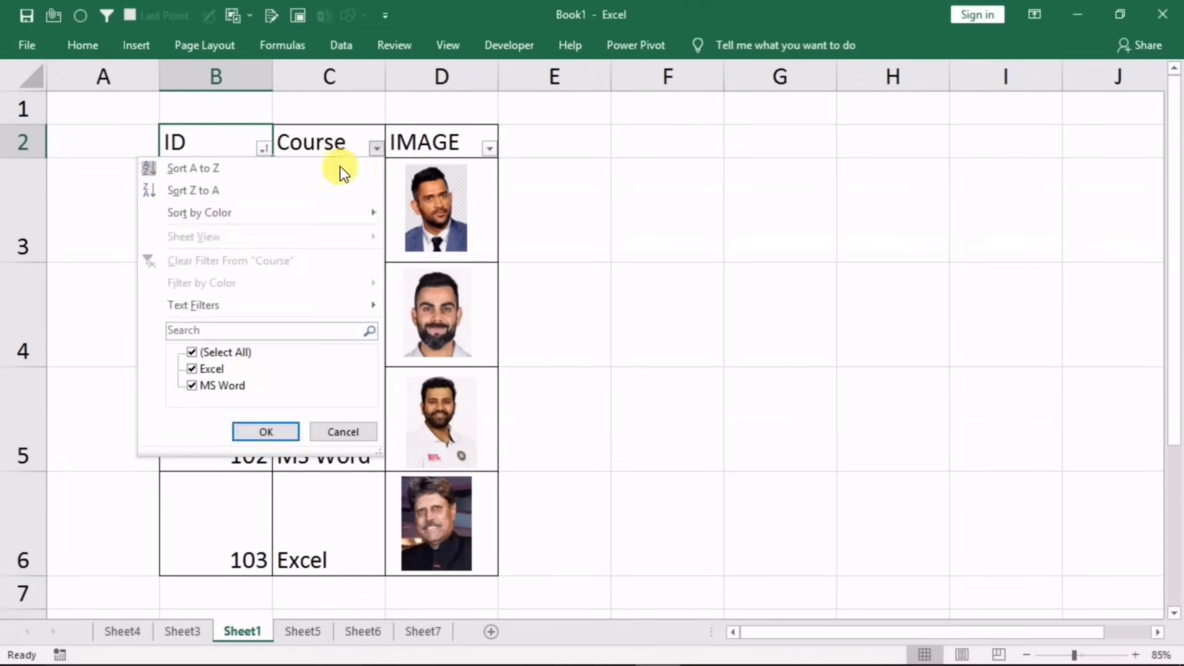
click(193, 385)
click(192, 369)
click(262, 432)
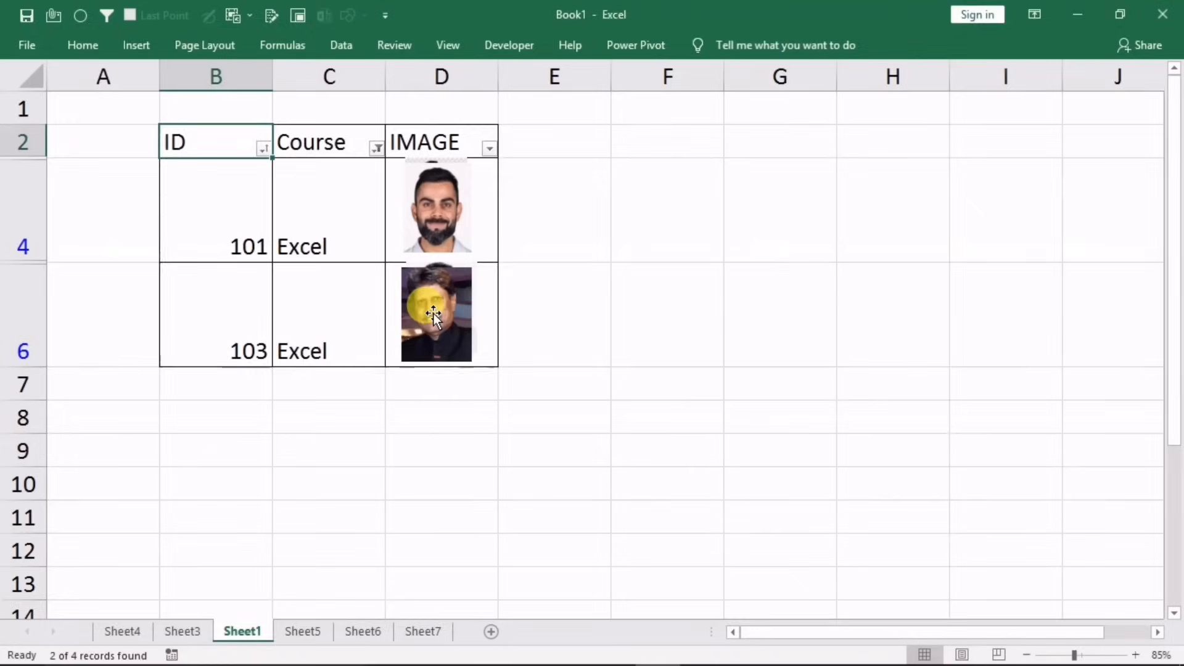
click(443, 311)
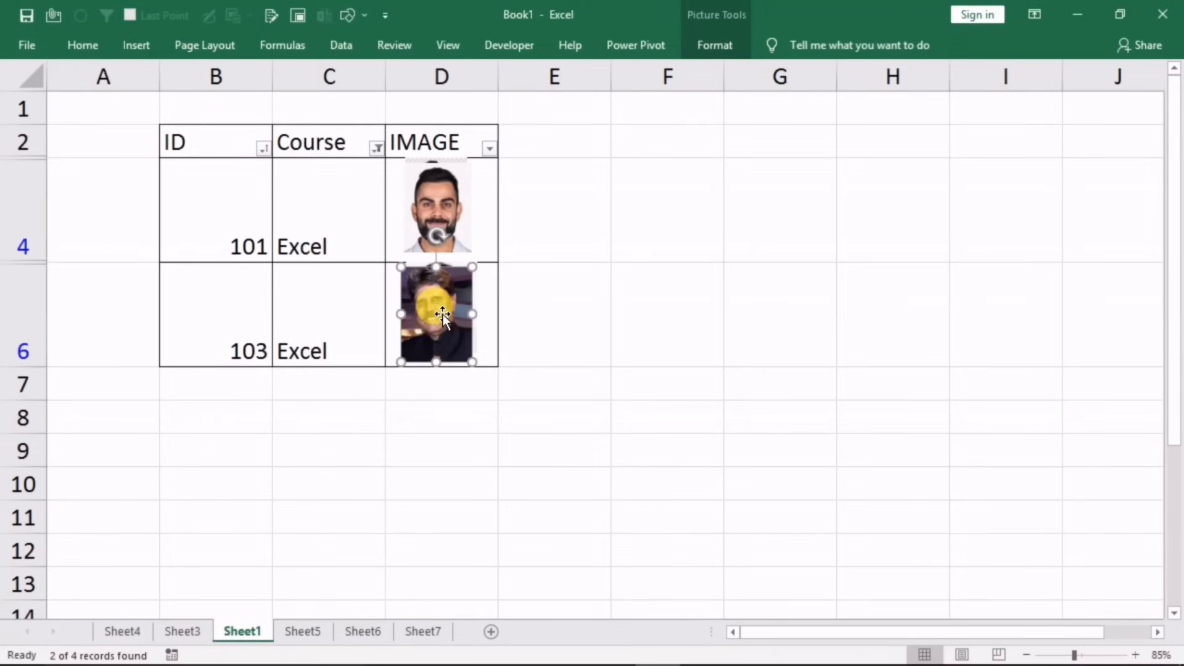
drag(443, 314, 414, 306)
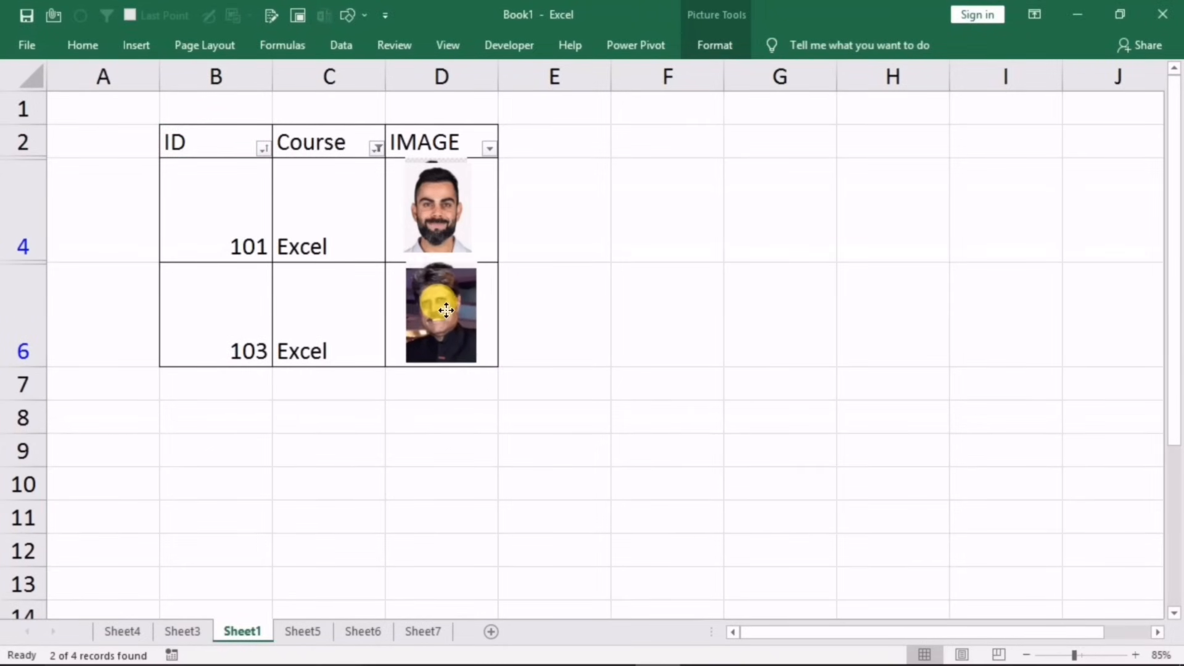
Switch the Course filter to MS Word only, then show all courses again
click(376, 148)
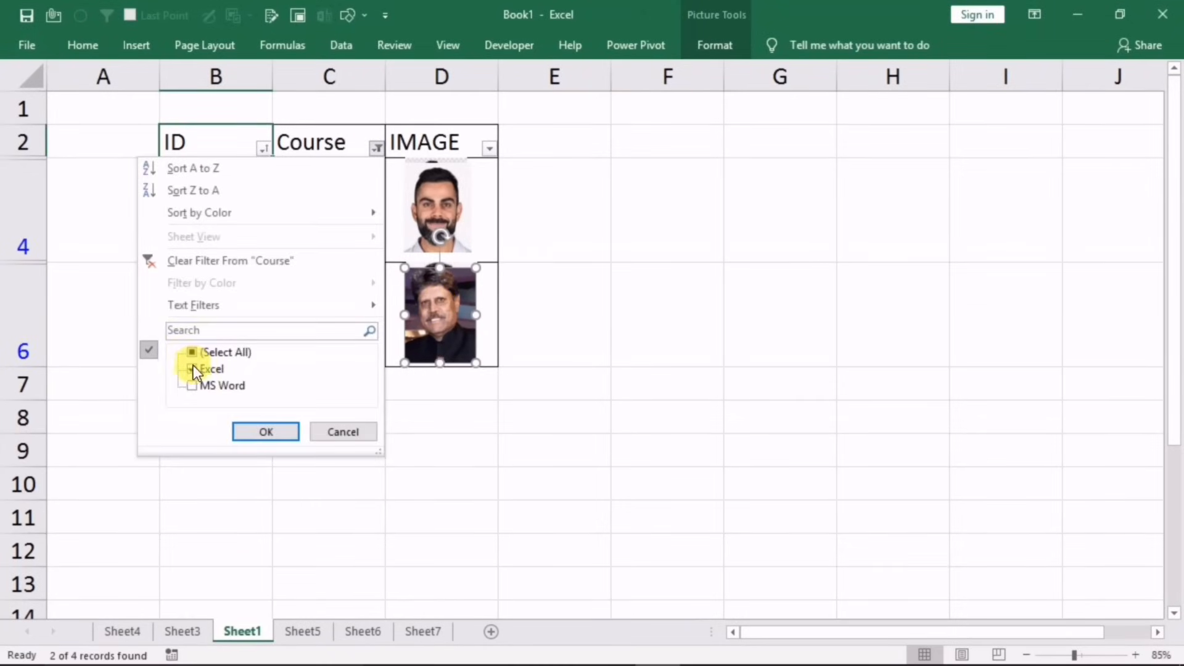
click(193, 369)
click(192, 385)
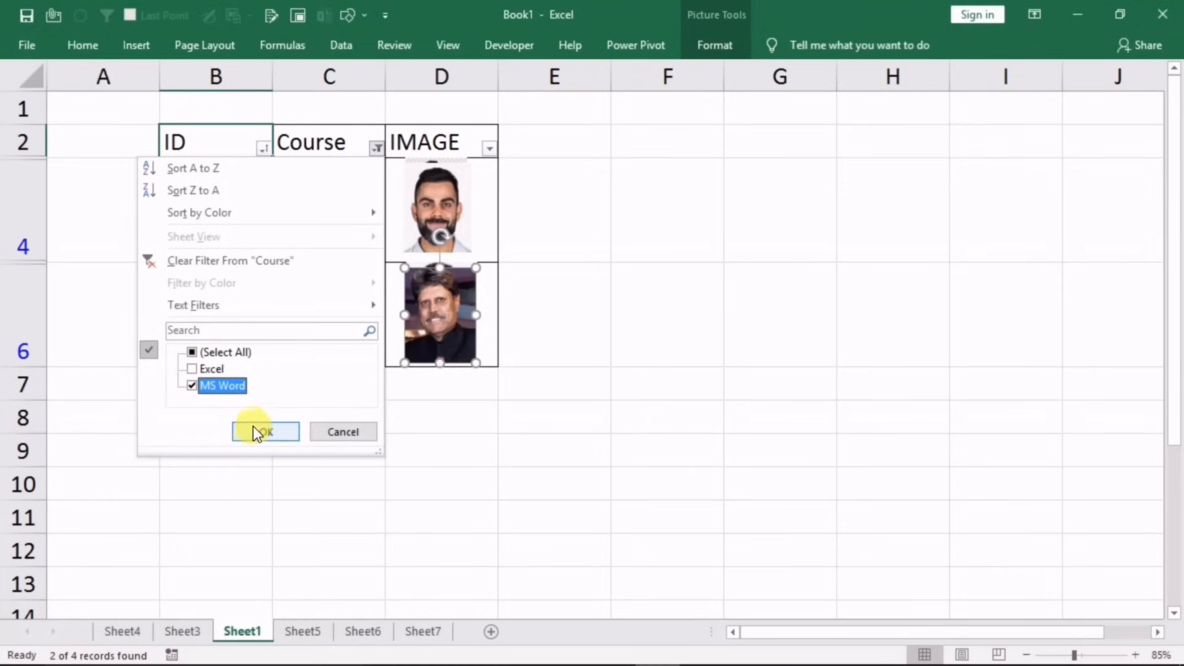
click(255, 426)
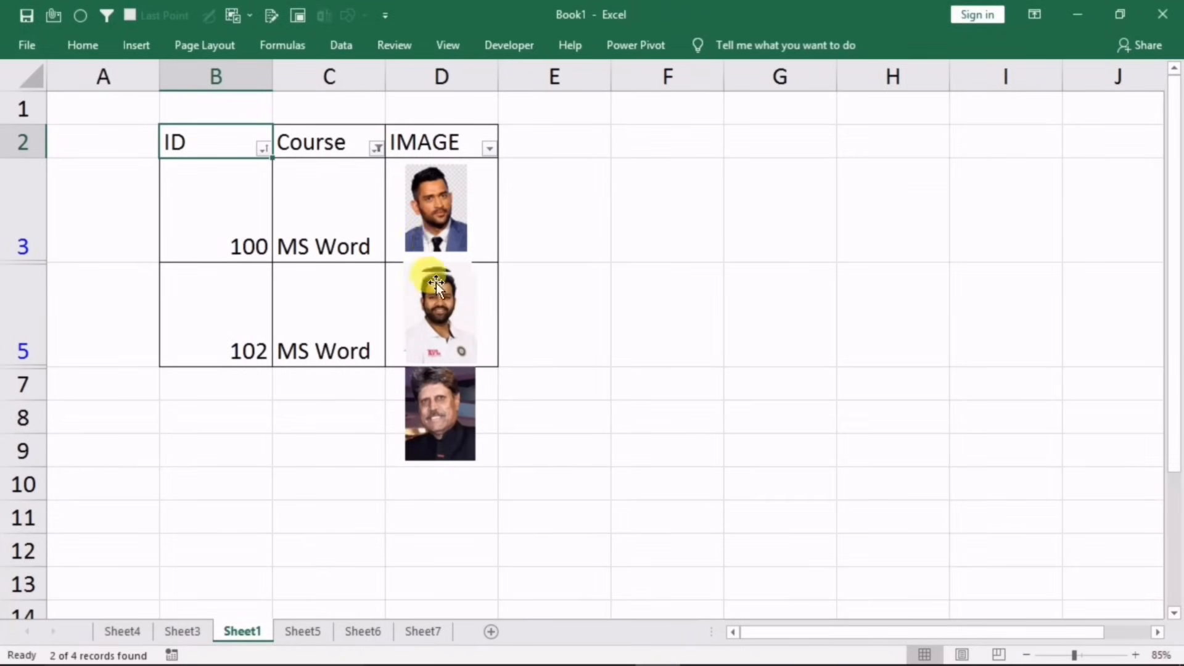
click(376, 148)
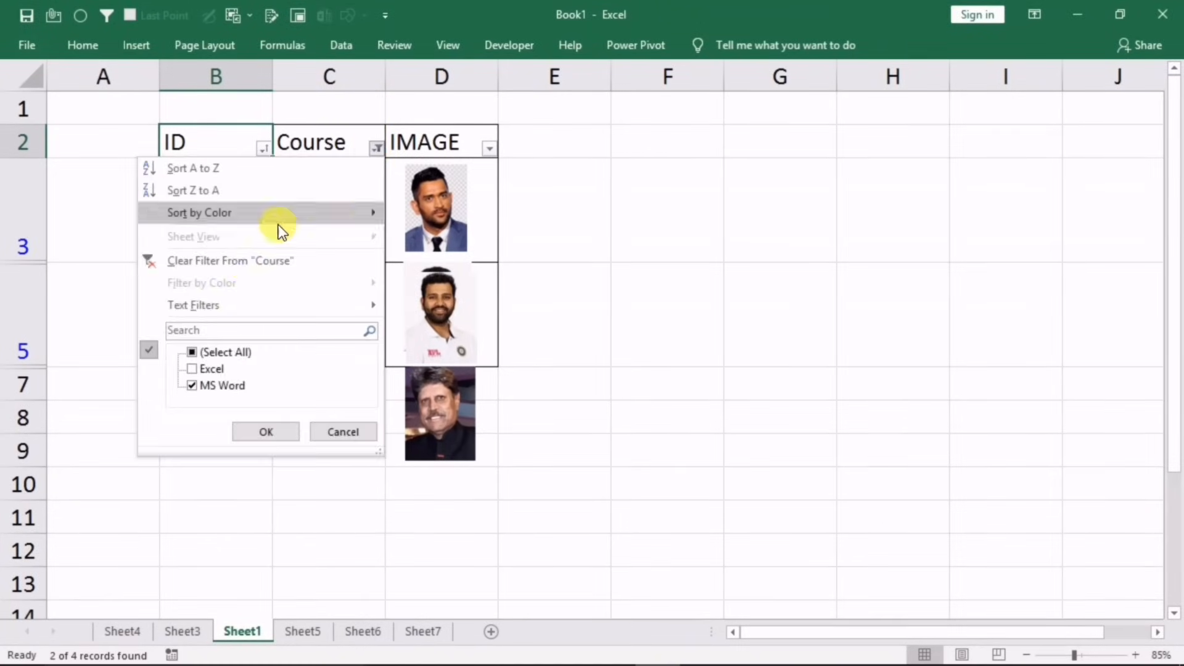
click(193, 352)
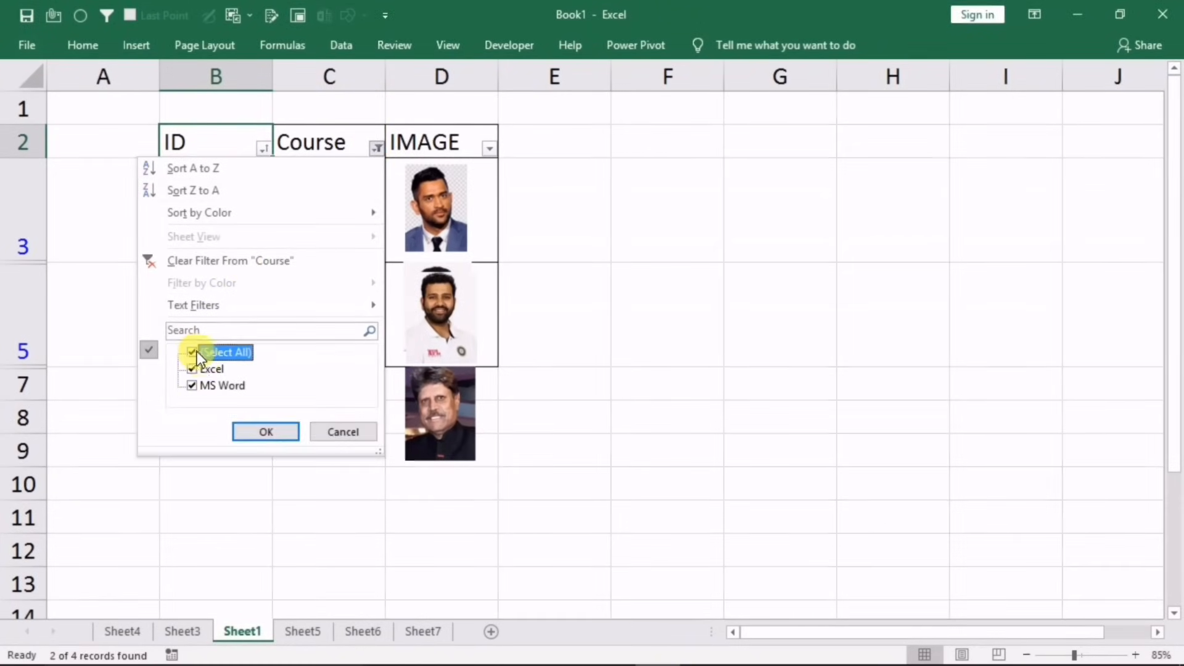
click(257, 430)
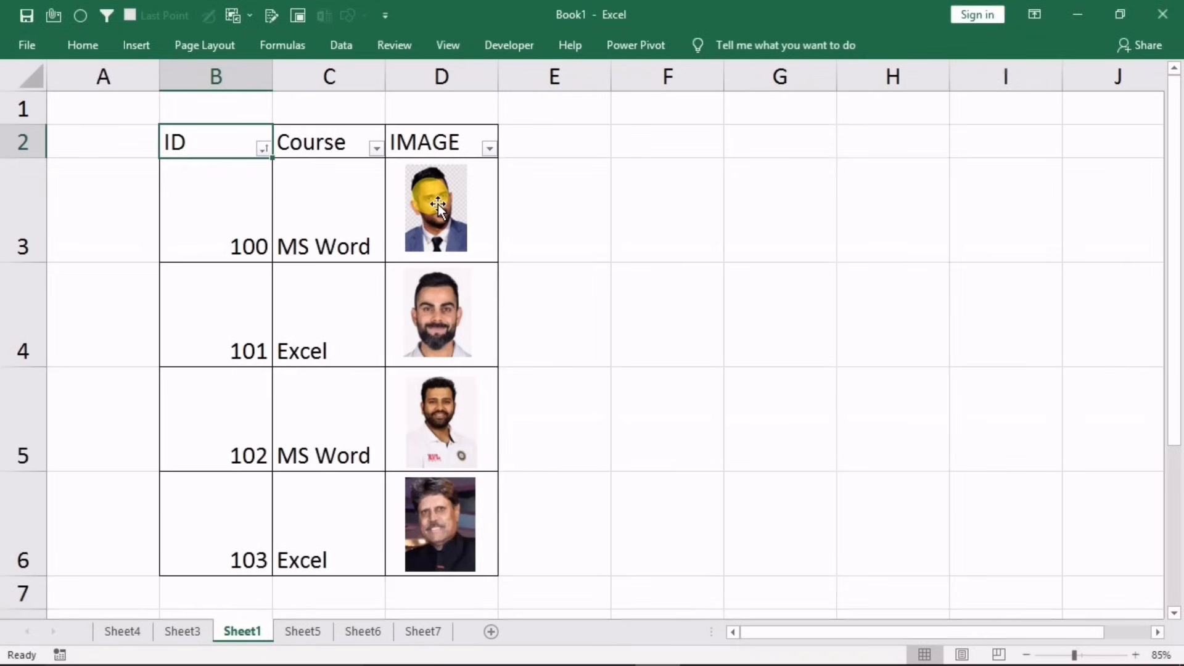
Set the row 3 photo to 'Move and size with cells' in Format Picture Properties
click(438, 205)
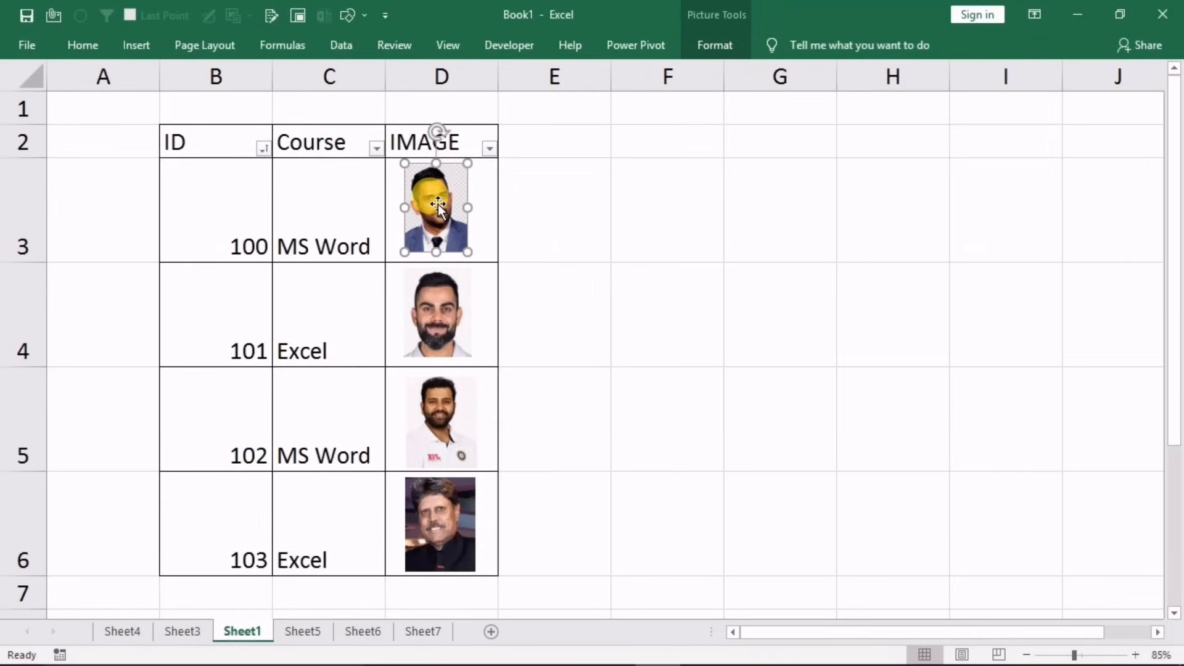
right_click(438, 205)
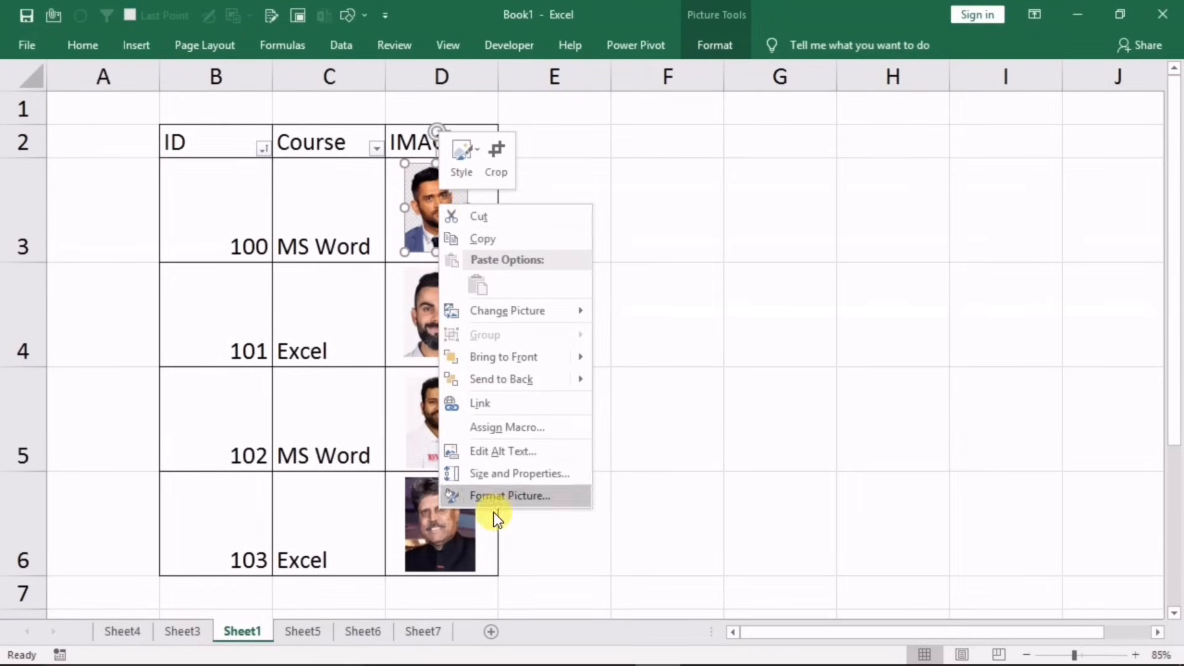
click(480, 474)
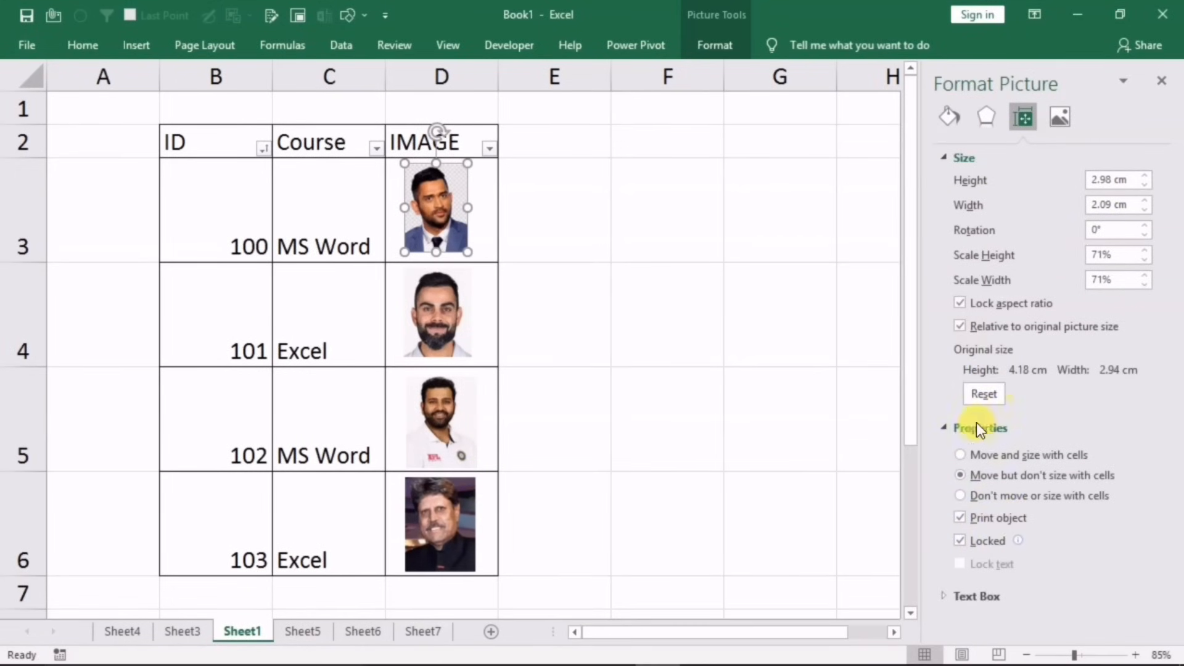
click(948, 428)
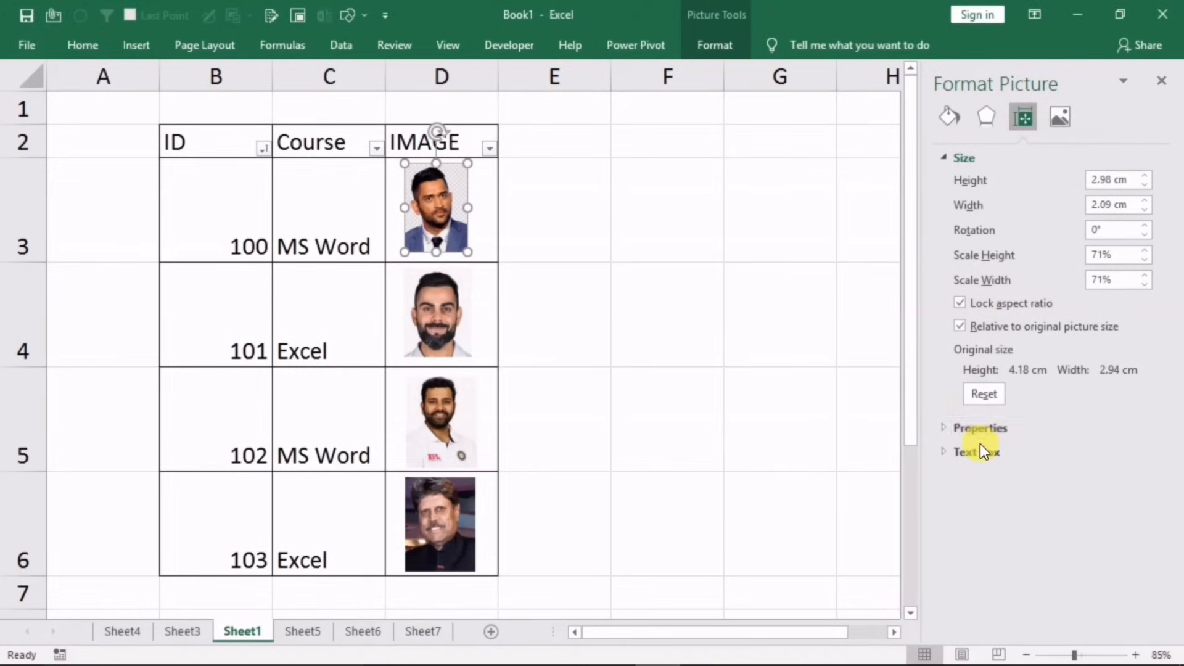
click(952, 427)
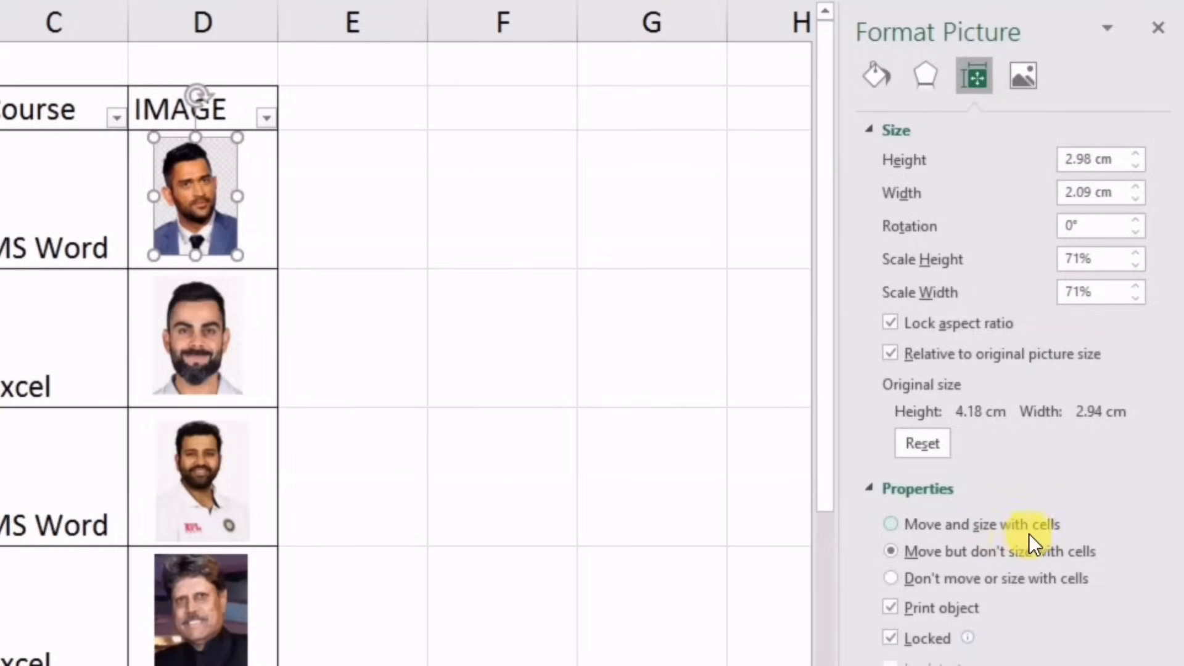
click(892, 524)
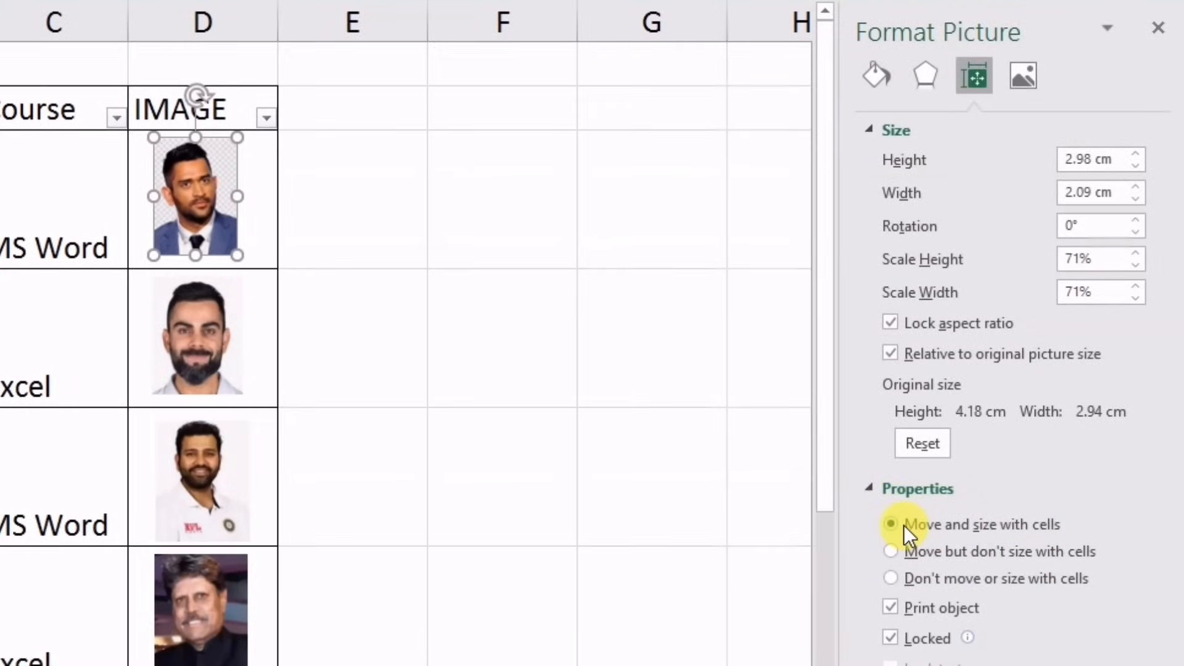
Apply 'Move and size with cells' to the row 4 and row 6 photos and close the pane
click(203, 345)
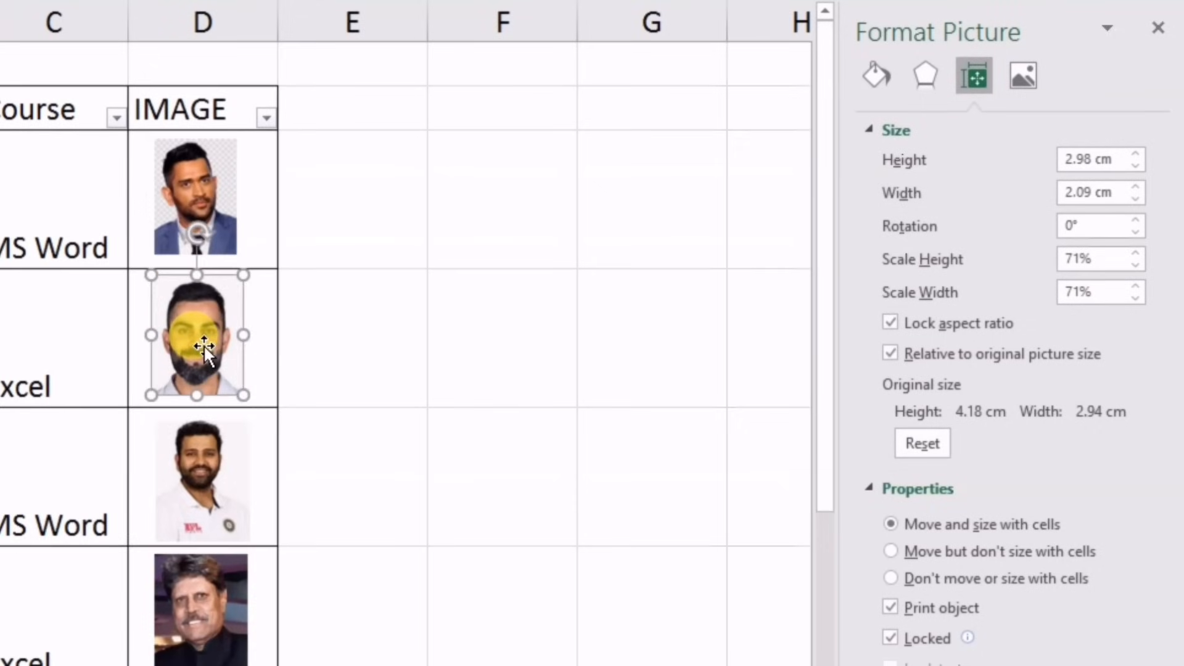
click(900, 524)
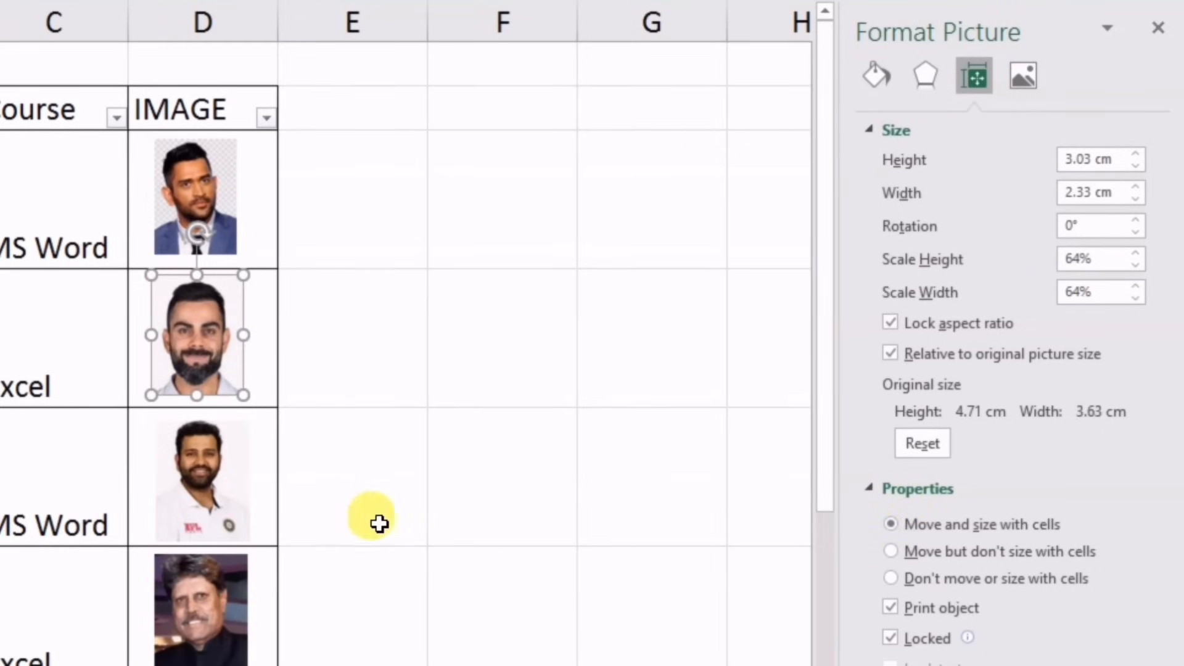
click(196, 484)
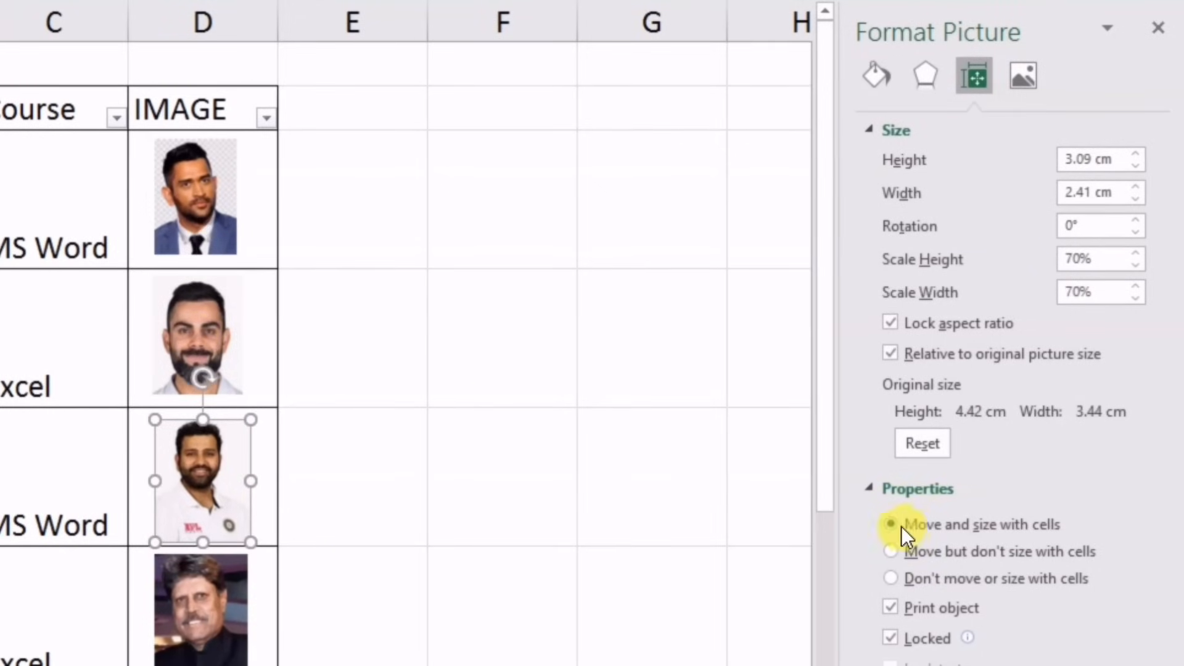
click(198, 593)
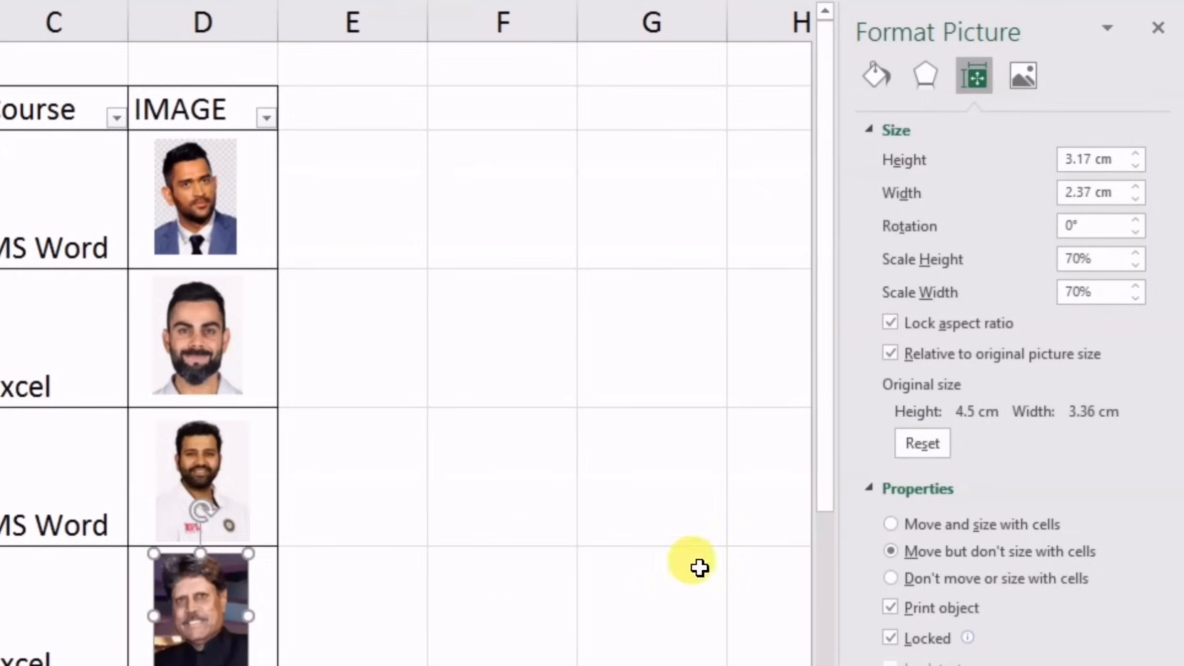
click(916, 524)
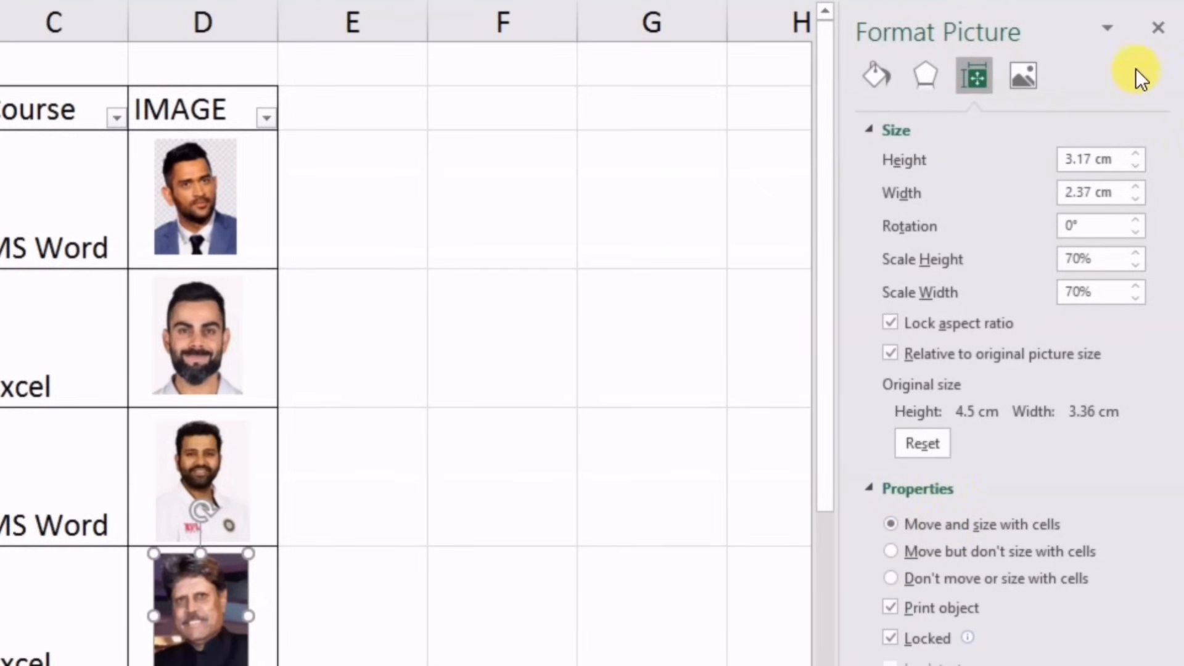
click(1159, 29)
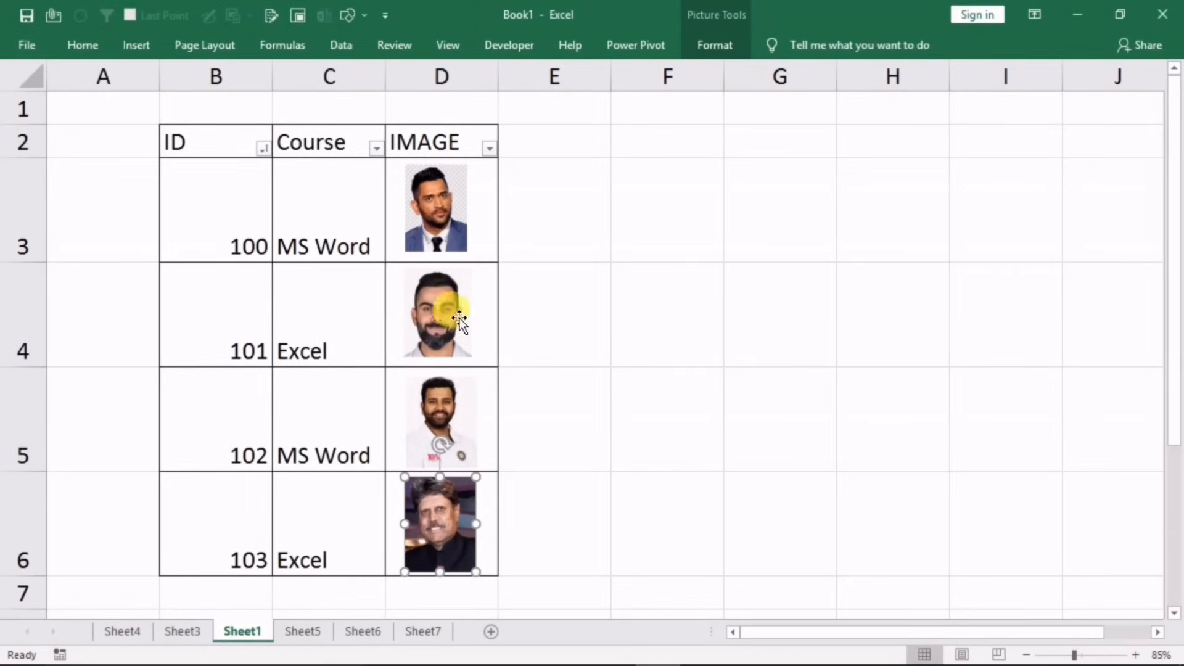
Filter the Course column to show only MS Word rows
click(376, 149)
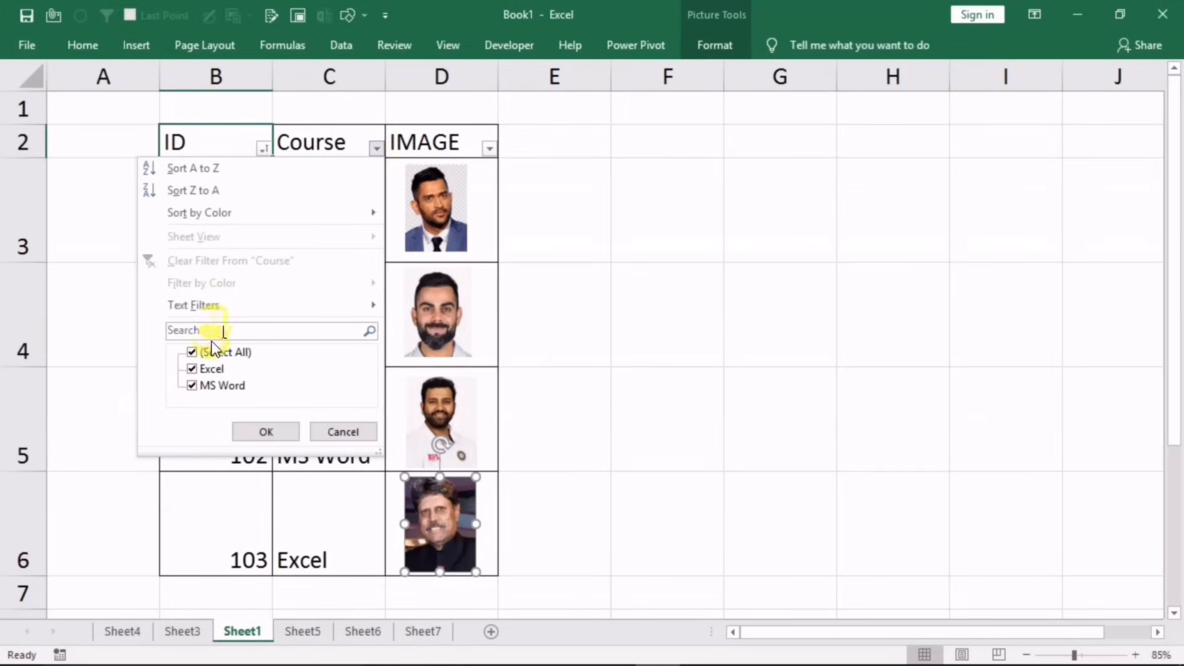
click(192, 386)
click(262, 431)
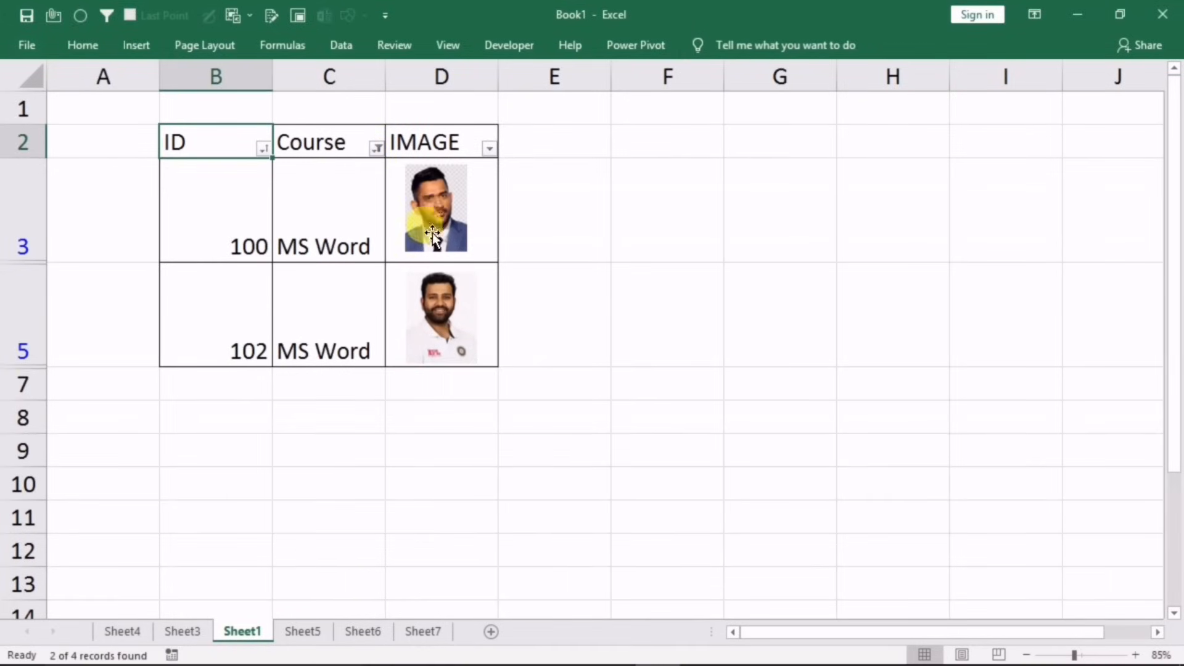
Change the Course filter to show only Excel rows
click(376, 148)
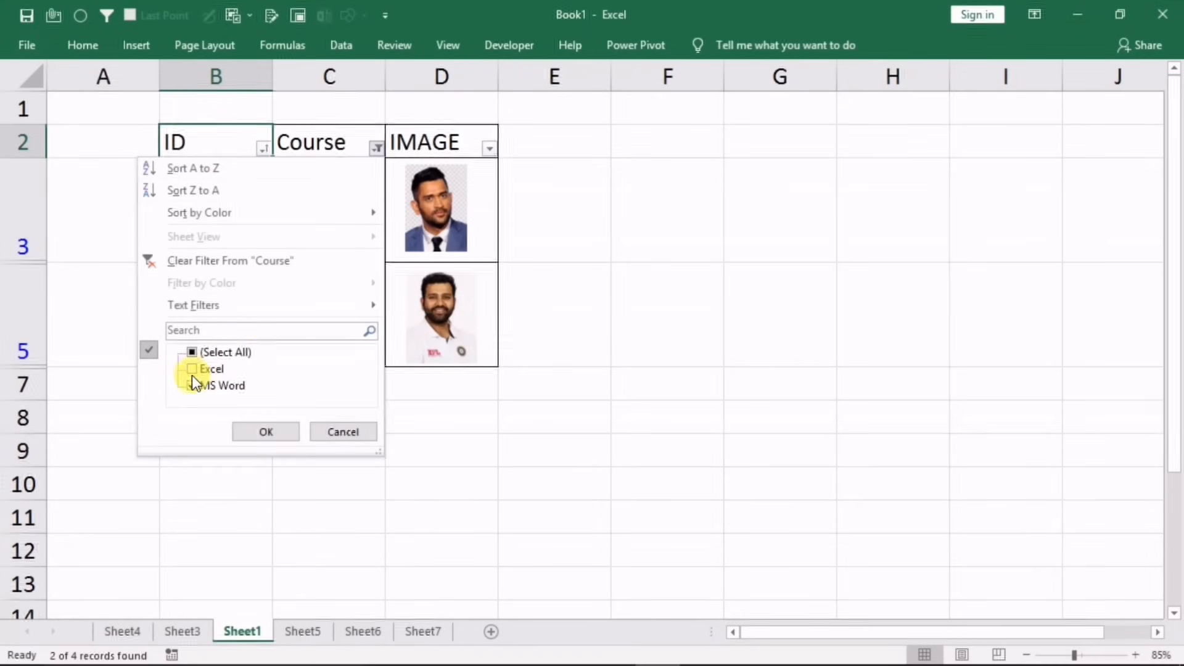
click(198, 350)
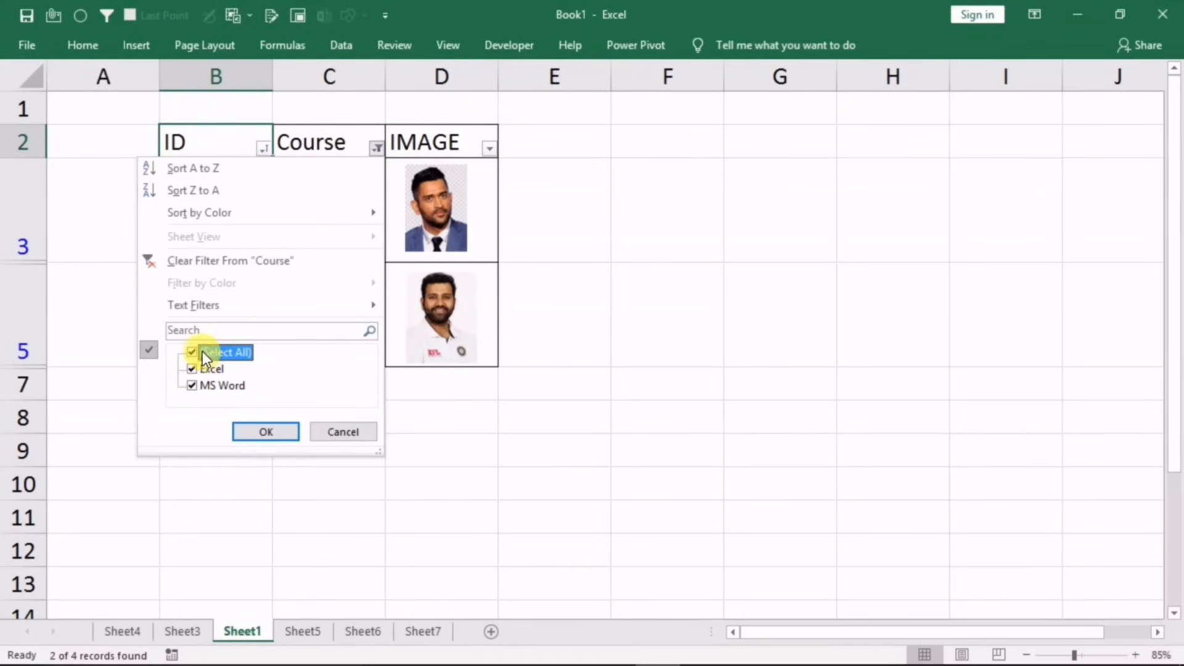
click(198, 350)
click(197, 369)
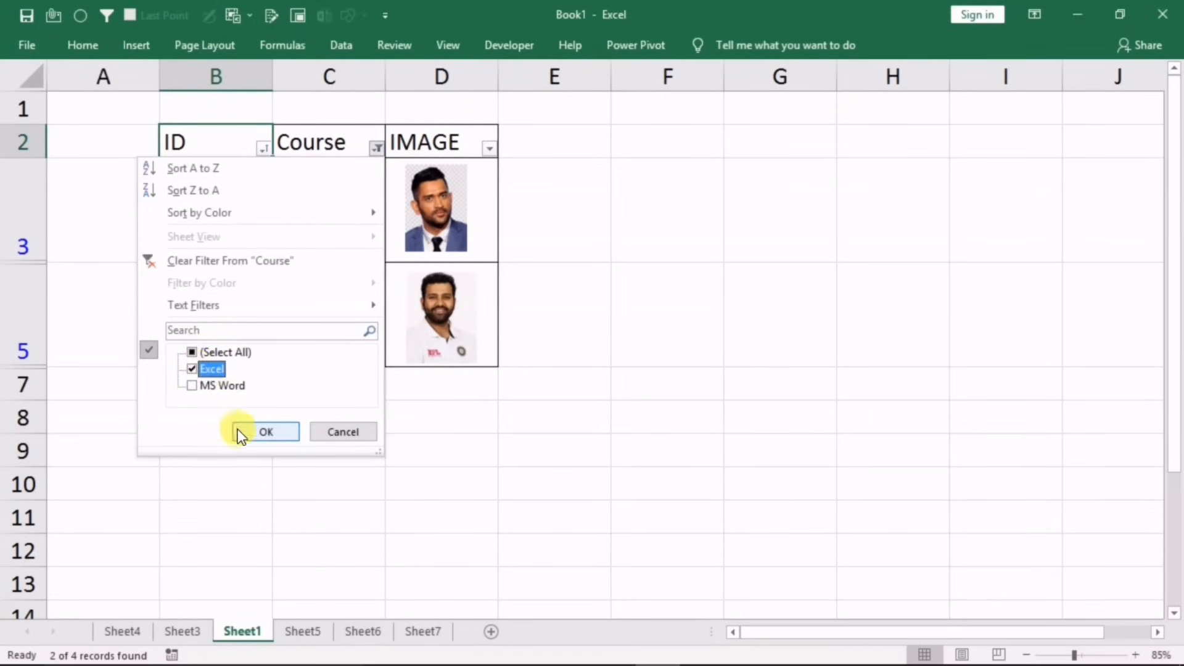
click(266, 431)
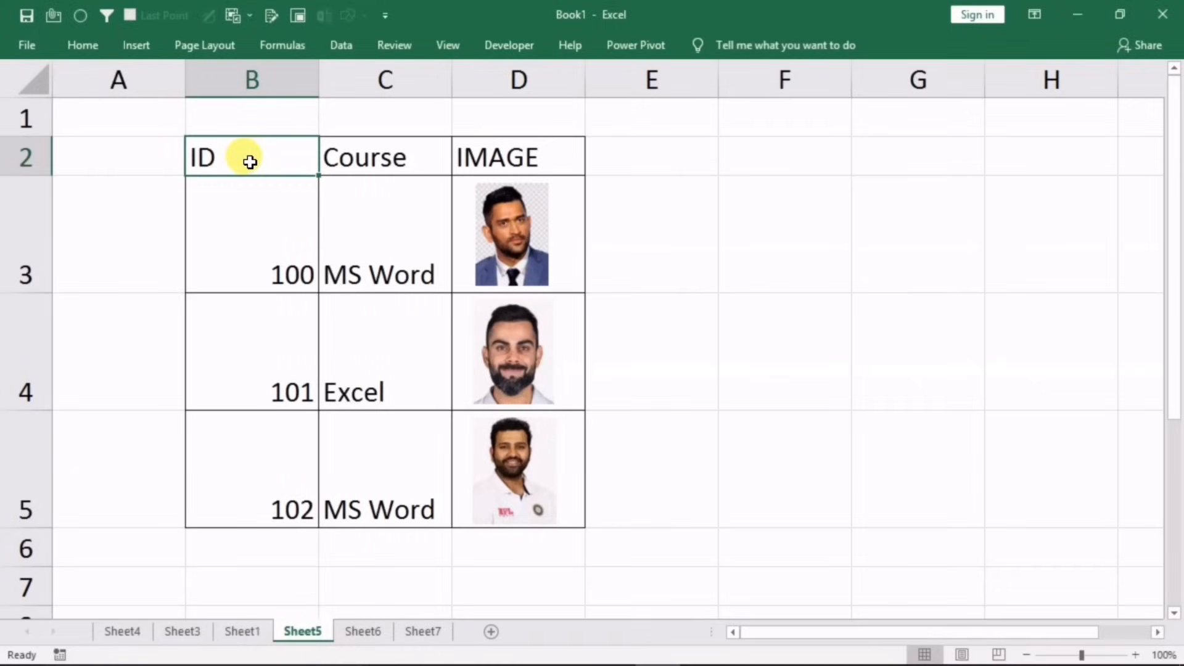
drag(248, 158, 512, 476)
key(ctrl+c)
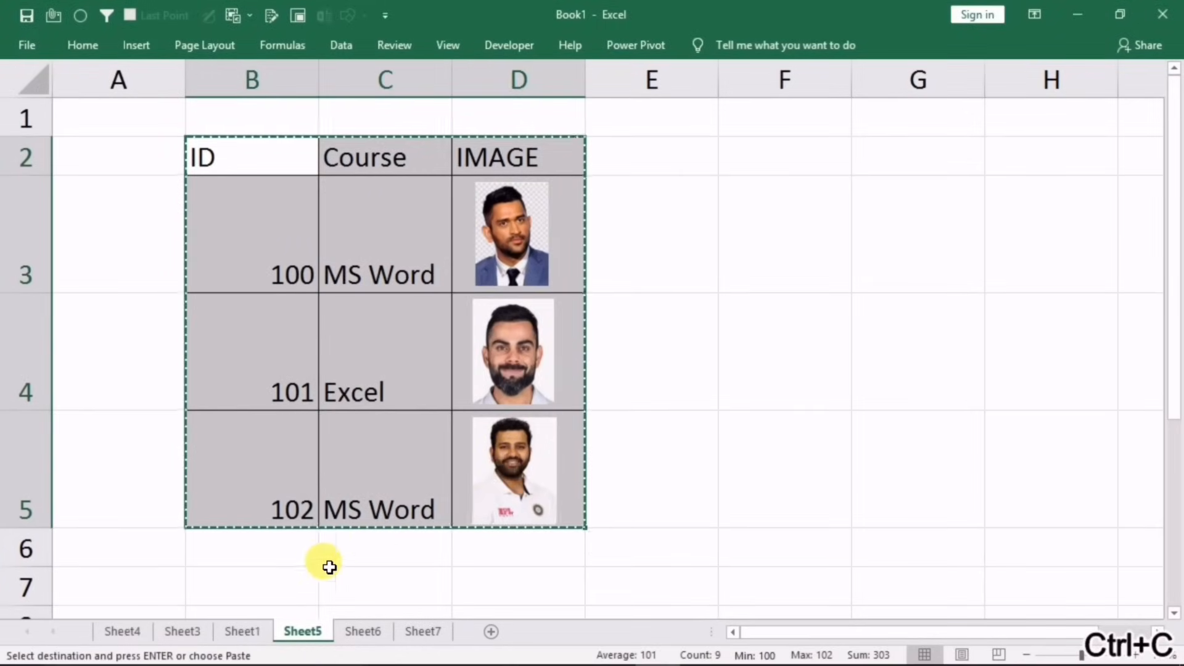
click(280, 586)
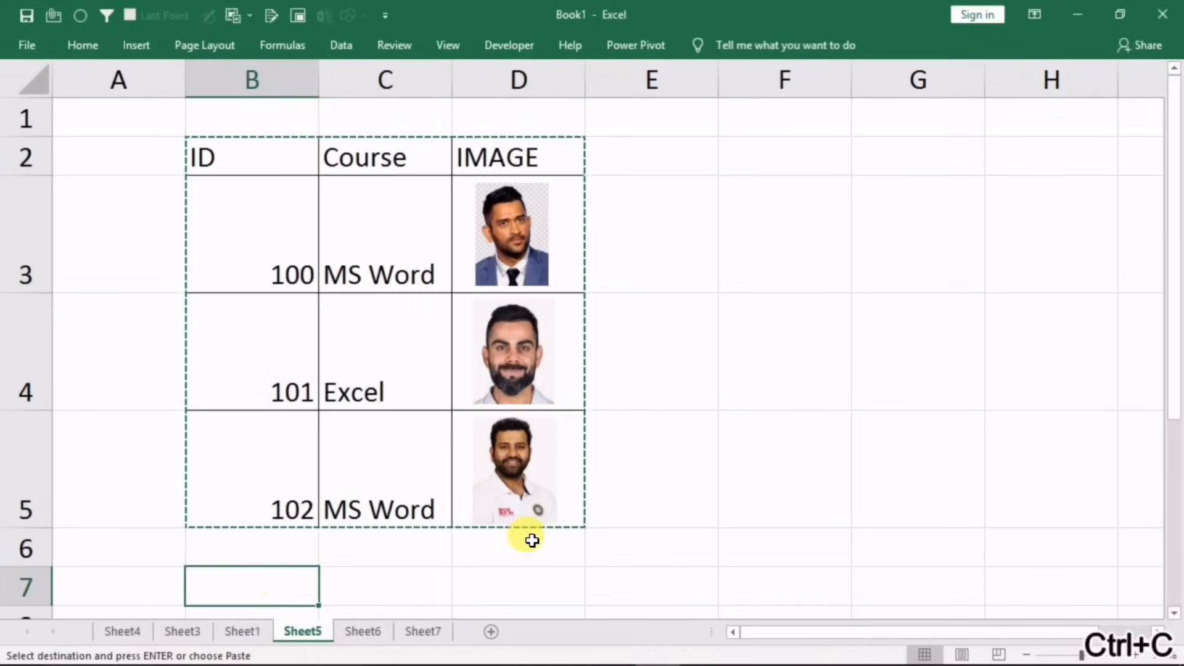
scroll(529, 534, down, 2)
key(ctrl+v)
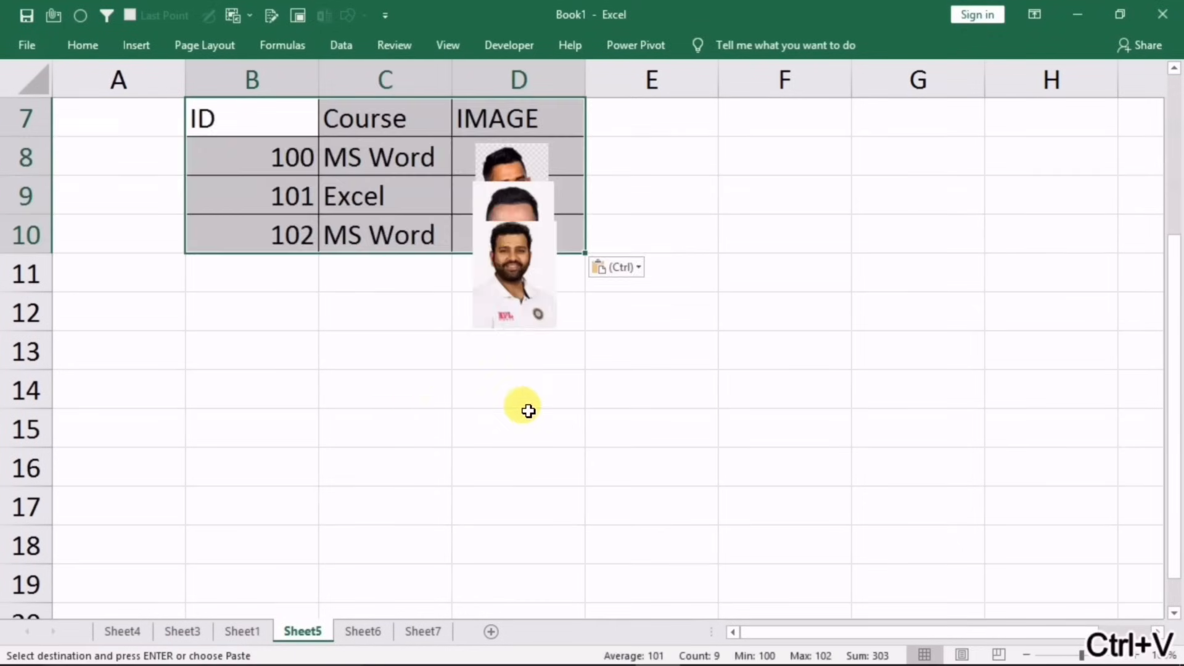
scroll(592, 354, up, 2)
scroll(499, 464, down, 1)
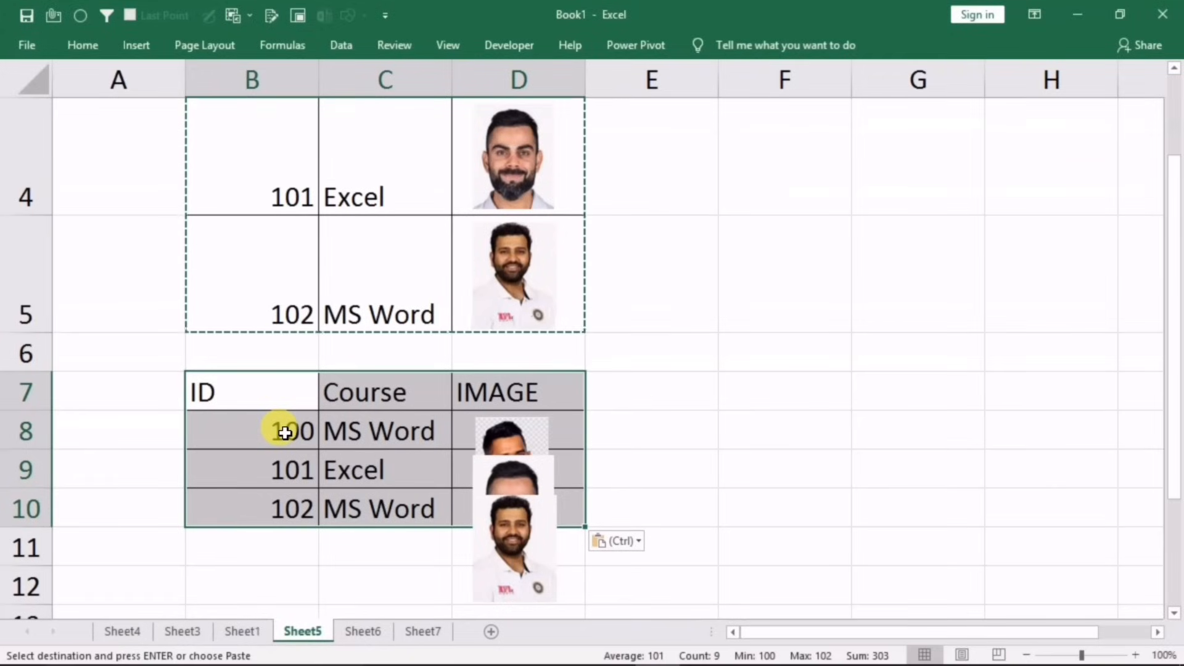
key(ctrl+z)
click(634, 413)
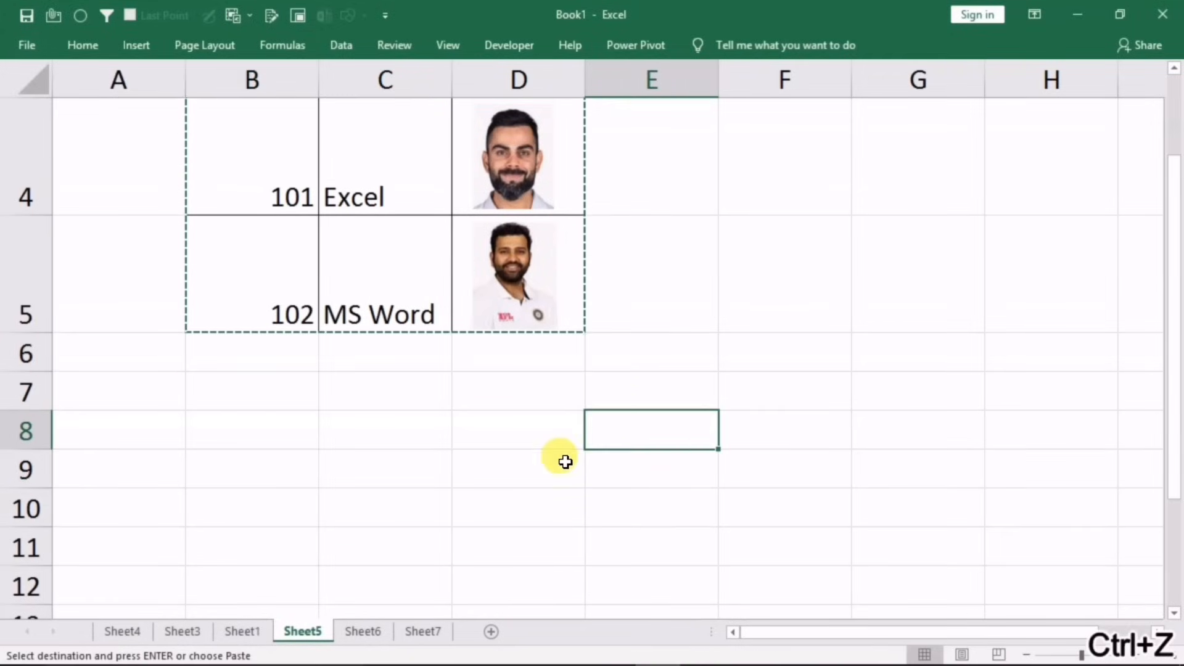
scroll(565, 461, up, 3)
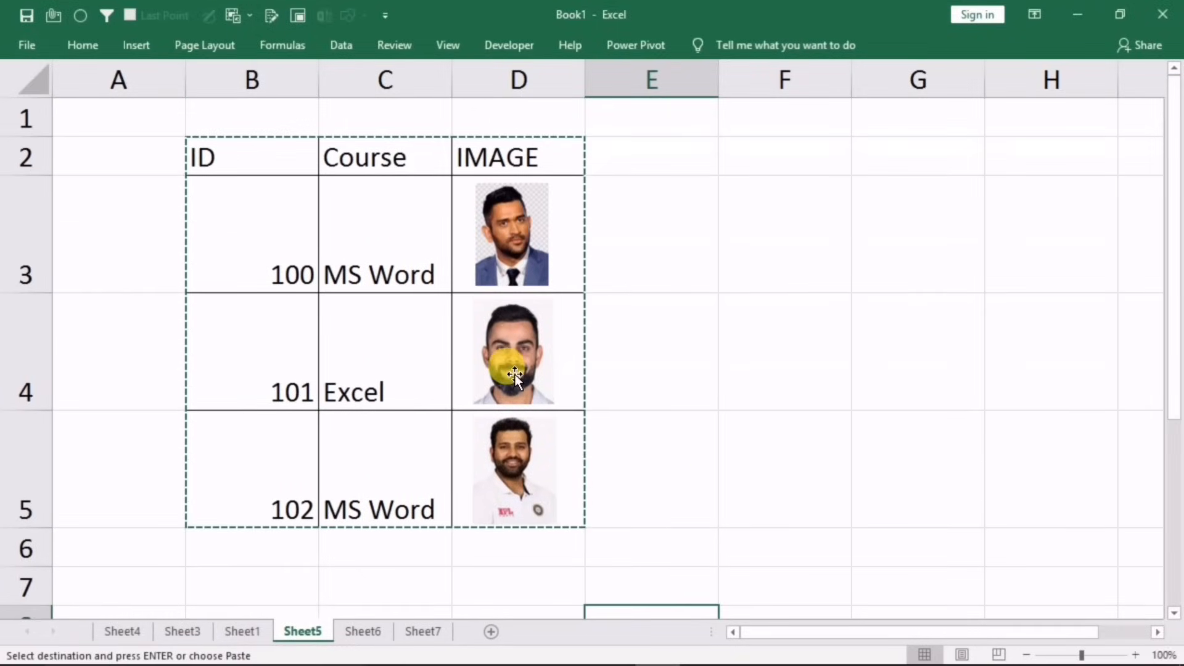
Set the D3, D4 and D5 photos to 'Move and size with cells'
click(526, 238)
right_click(522, 229)
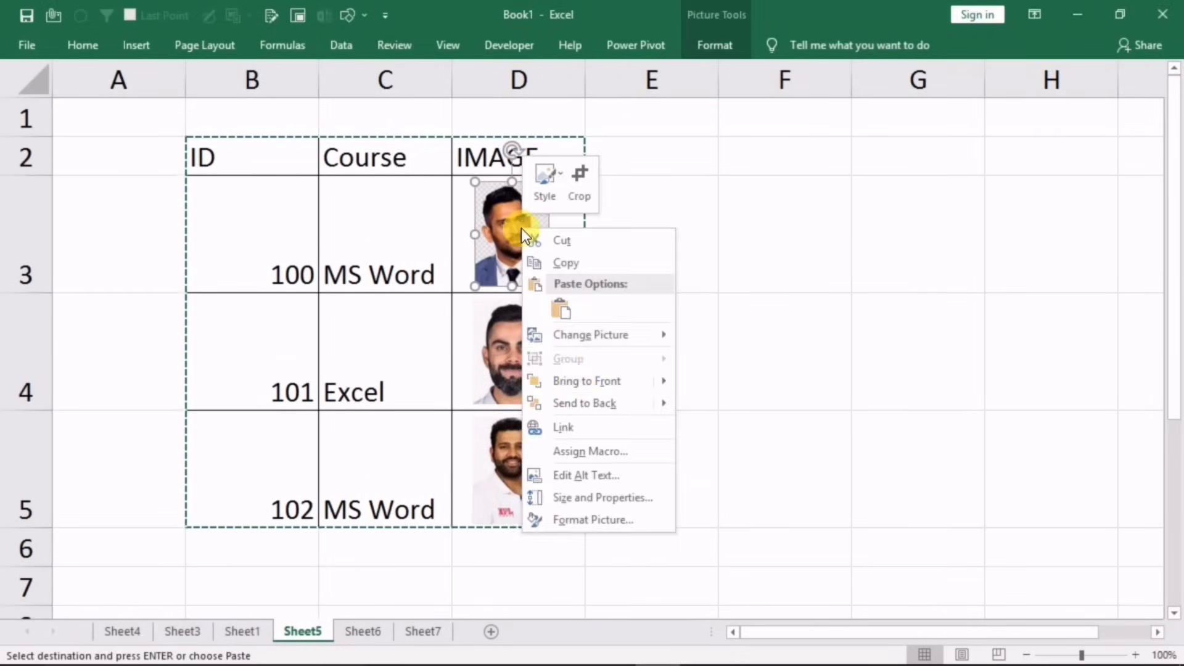
click(585, 498)
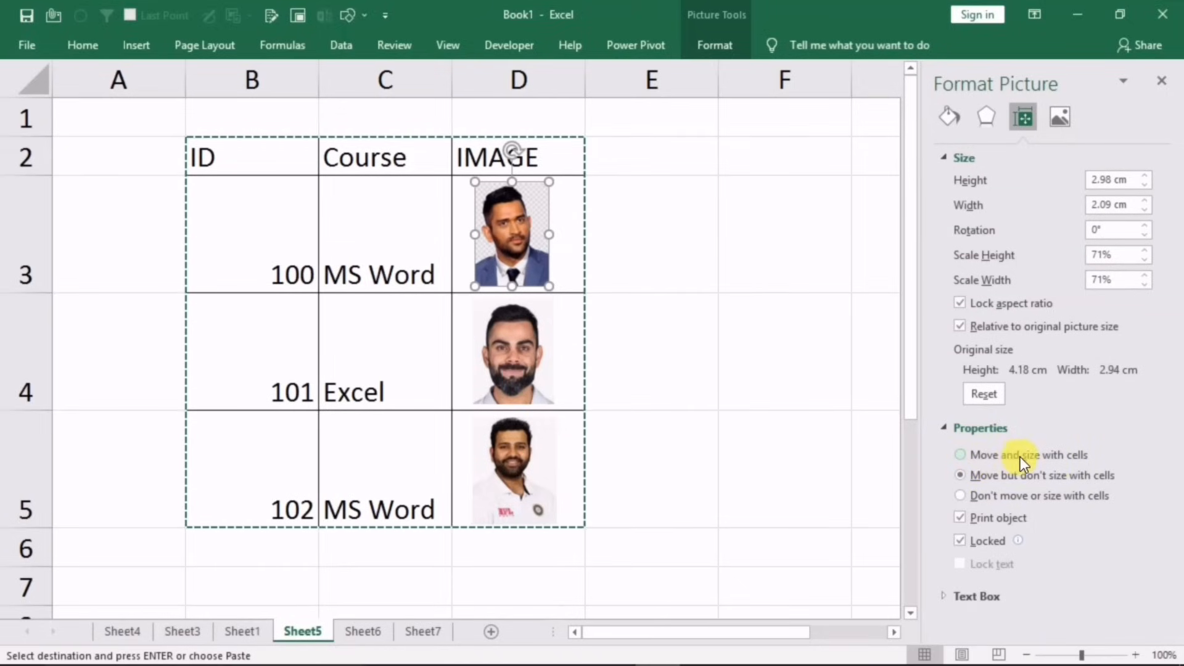
click(960, 455)
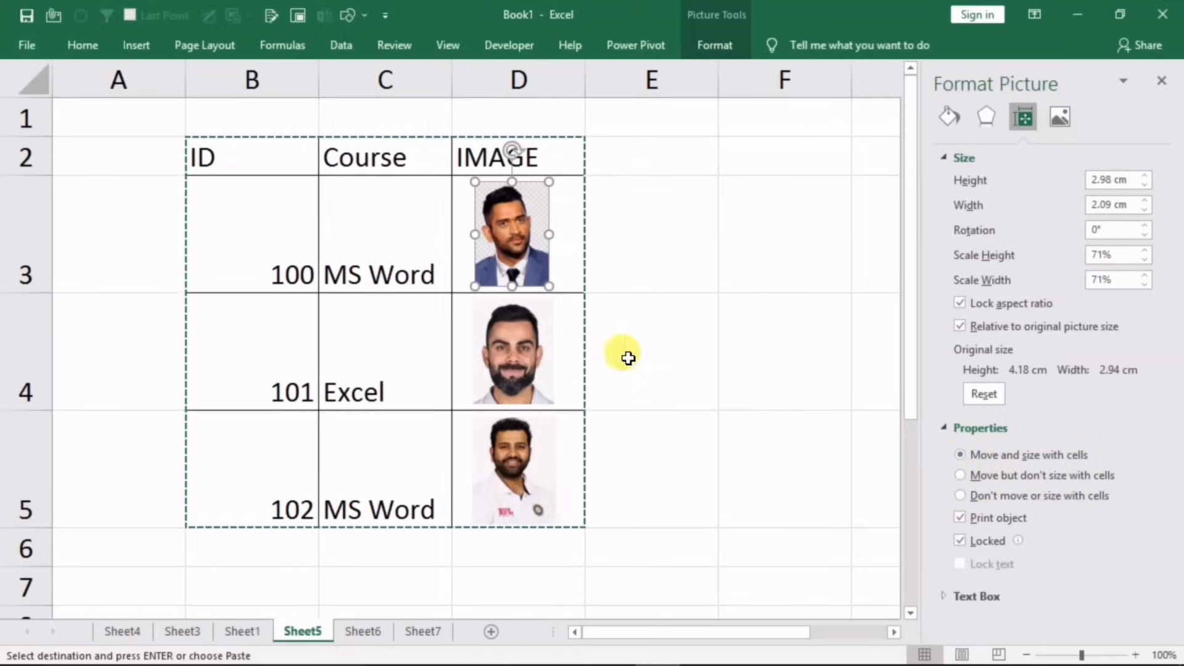
click(483, 323)
click(979, 454)
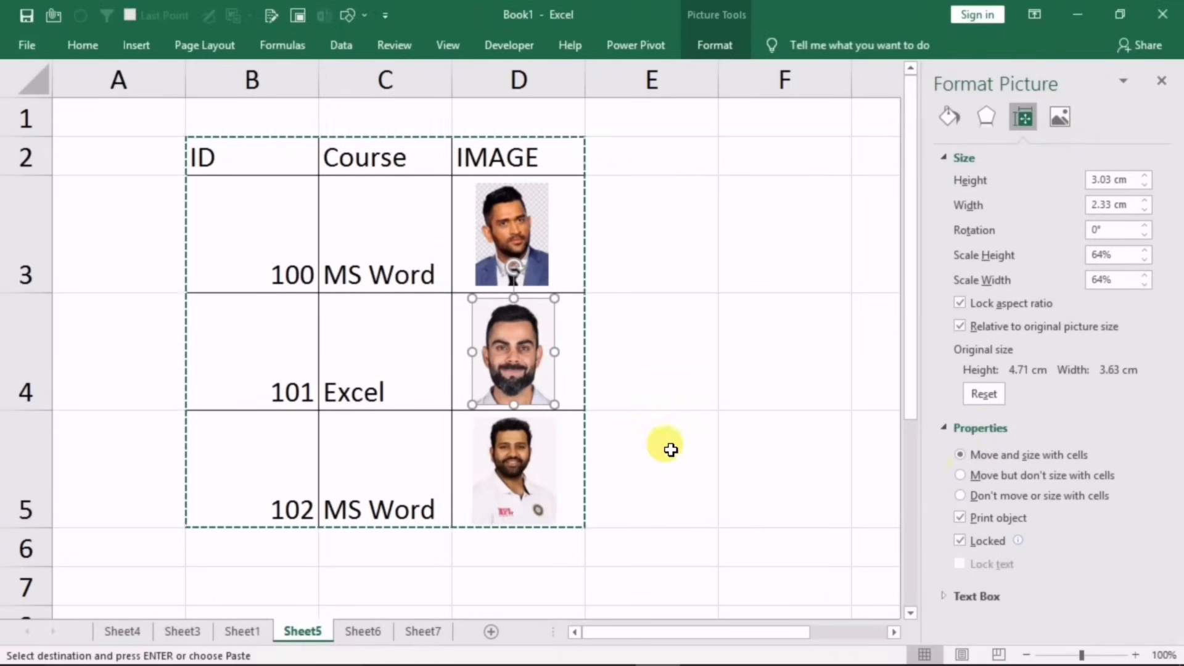
click(528, 471)
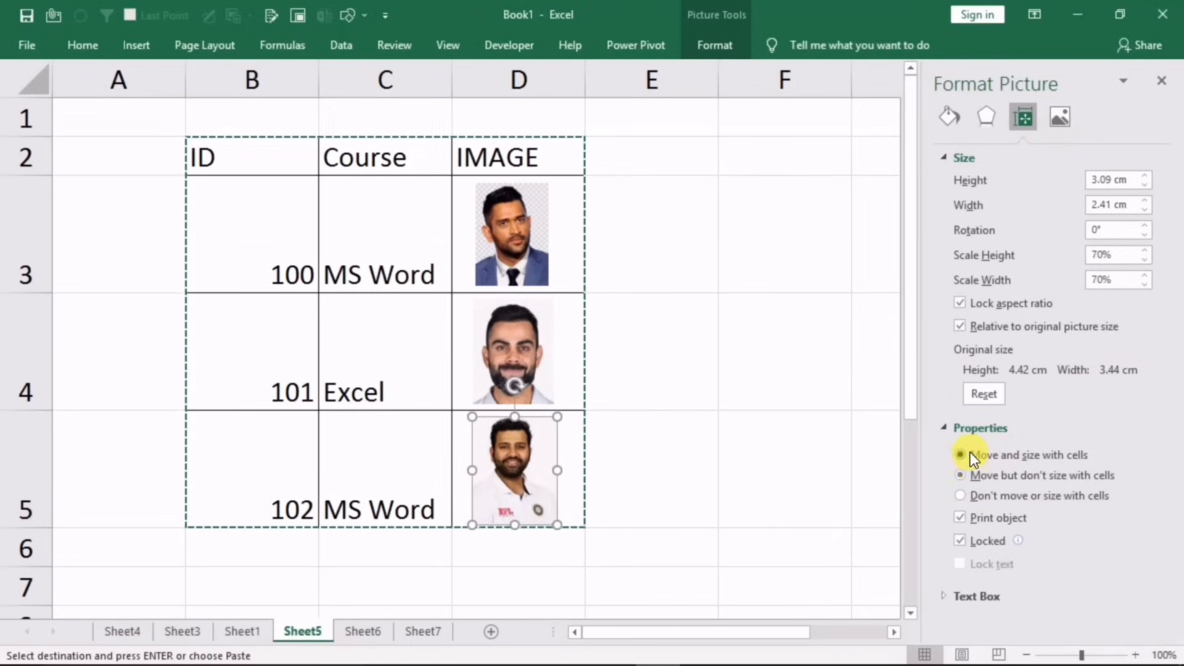
click(1161, 83)
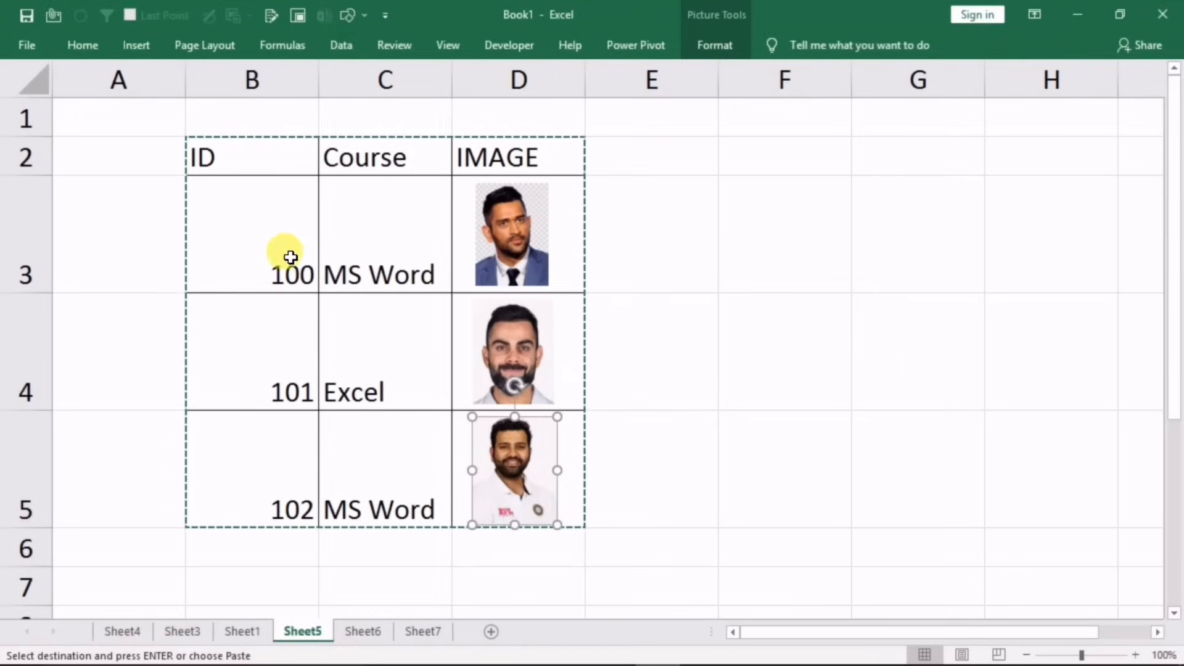
click(249, 180)
Copy the ID, Course and IMAGE table with its photos and paste it at B7
mouse_move(239, 162)
mouse_down()
mouse_move(454, 478)
mouse_move(483, 502)
mouse_up()
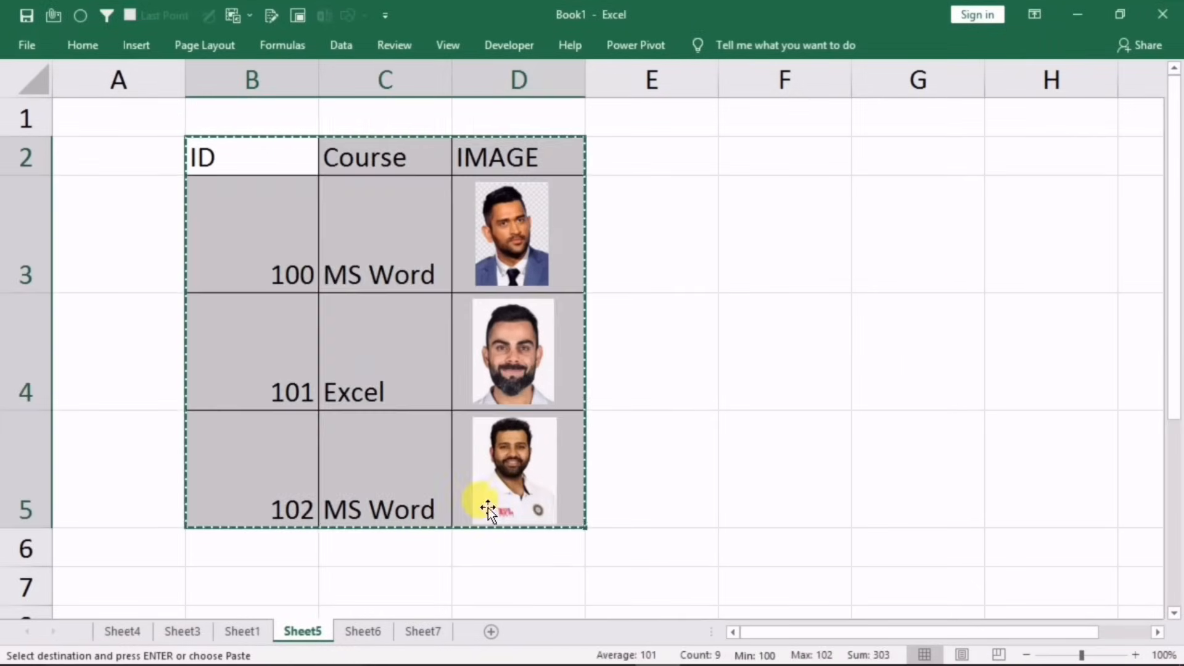
key(ctrl+c)
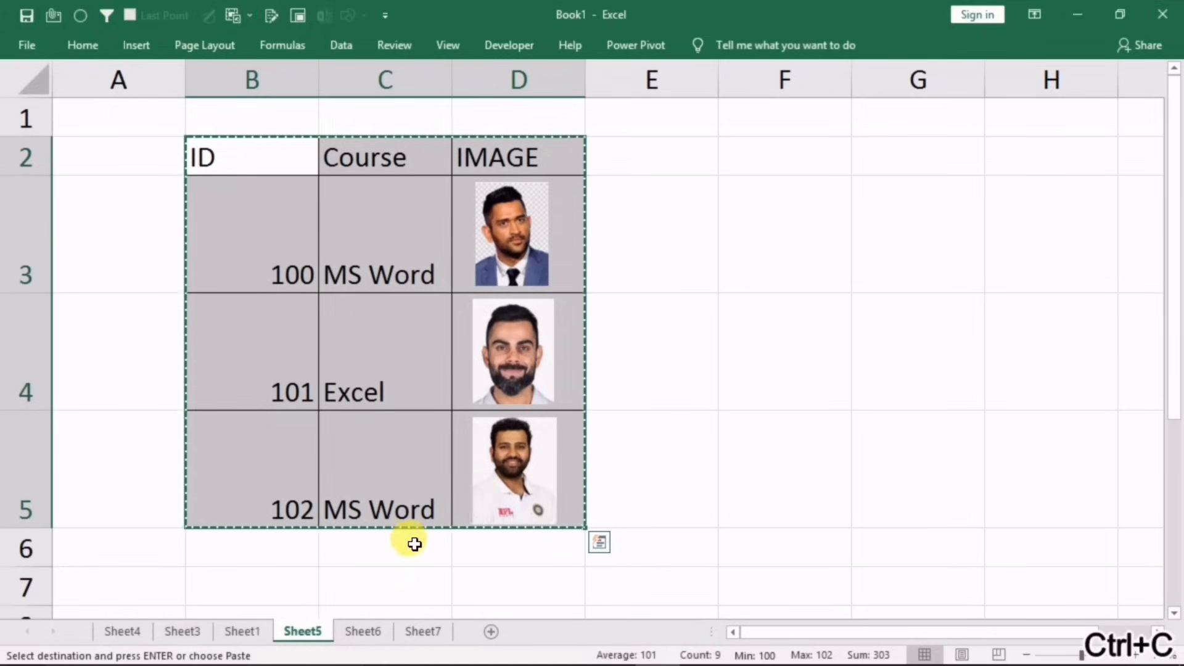
click(265, 576)
key(ctrl+v)
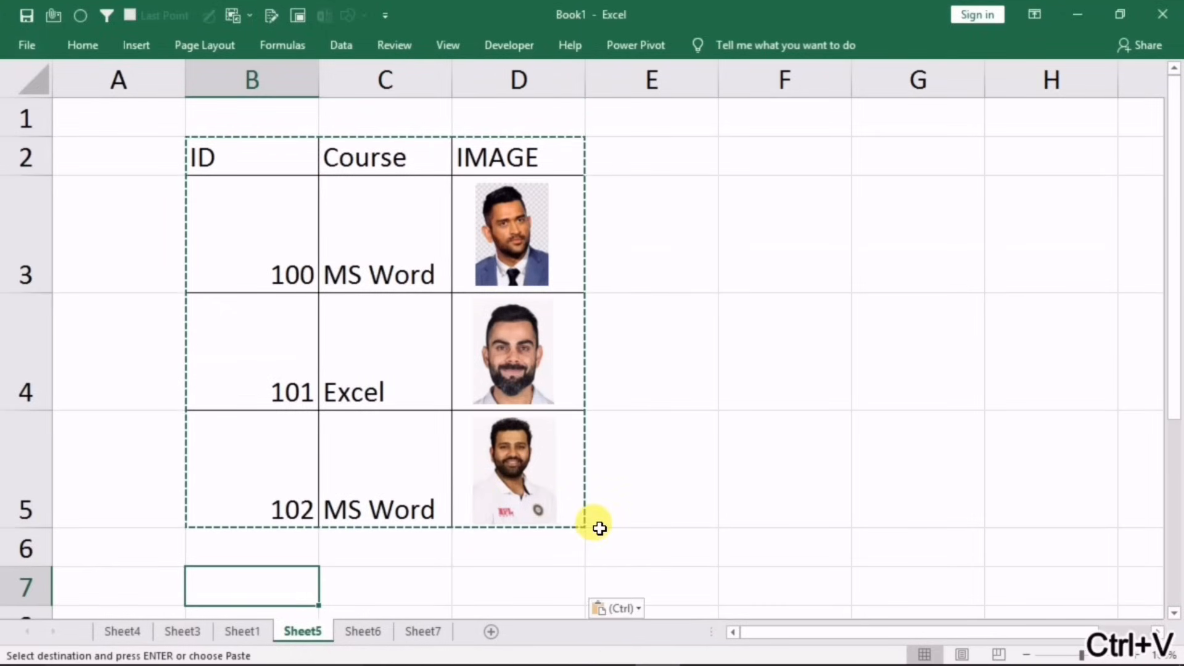
Make rows 8–10 taller so the pasted photos show in full
drag(1172, 275, 1146, 365)
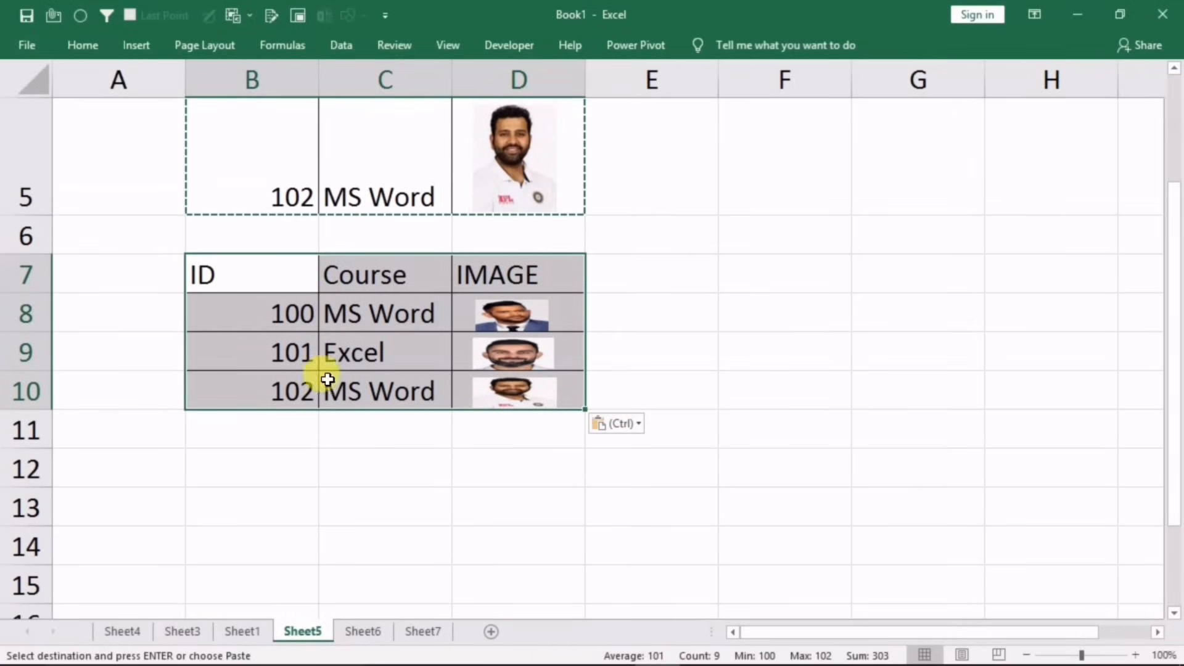
click(116, 314)
drag(25, 314, 15, 393)
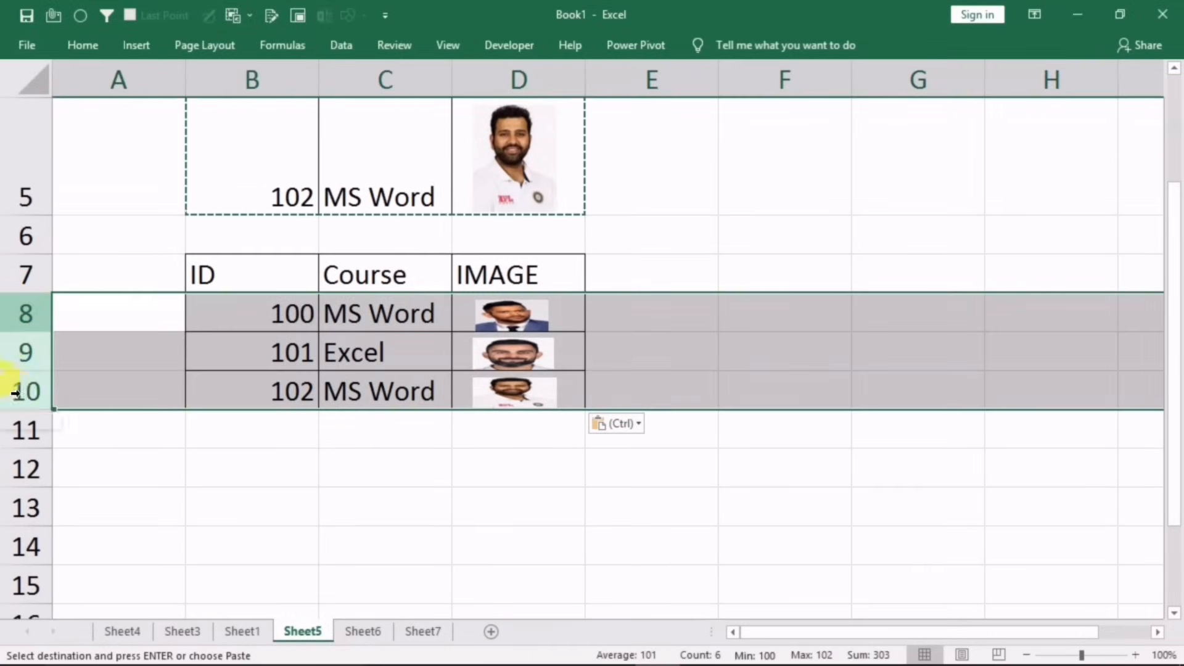
drag(31, 331, 34, 370)
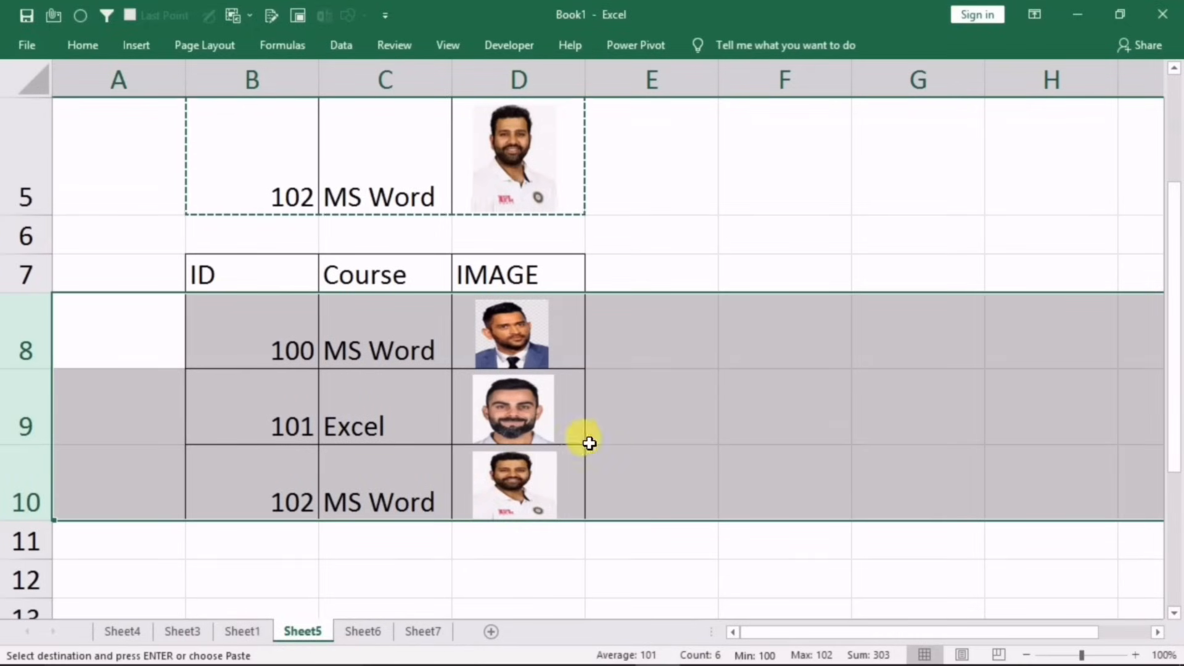
click(752, 422)
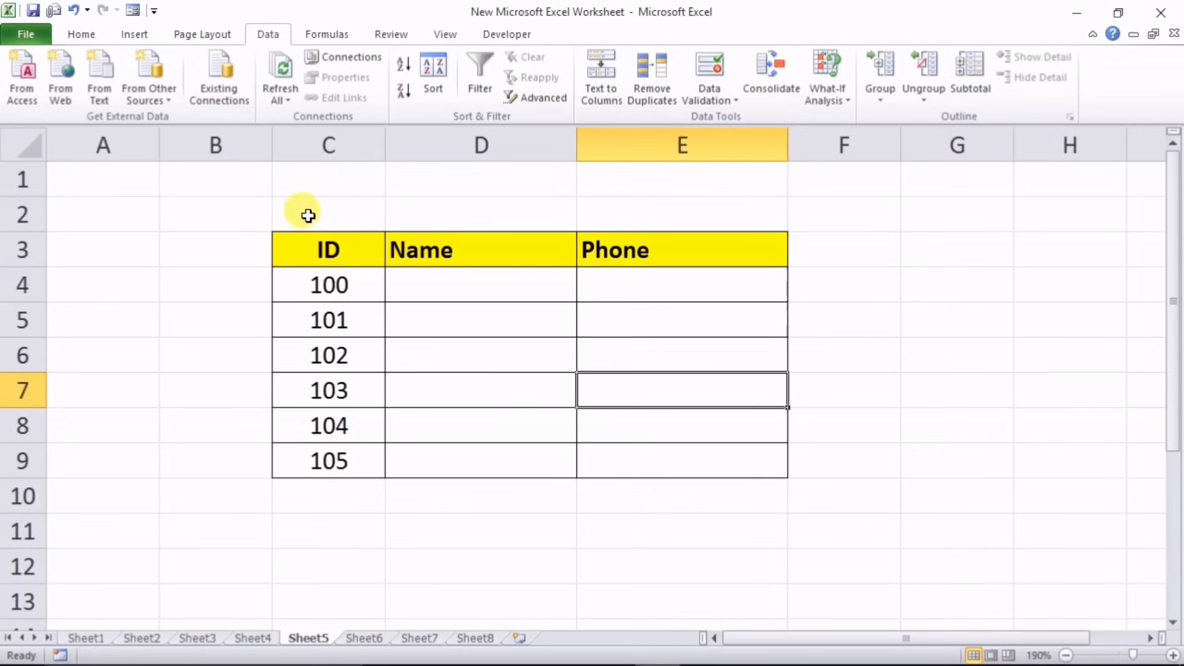
Select C2:E2 above the ID, Name, Phone header and view the Name column's 'Enter Name in UPPERCASE only' message
drag(307, 214, 716, 213)
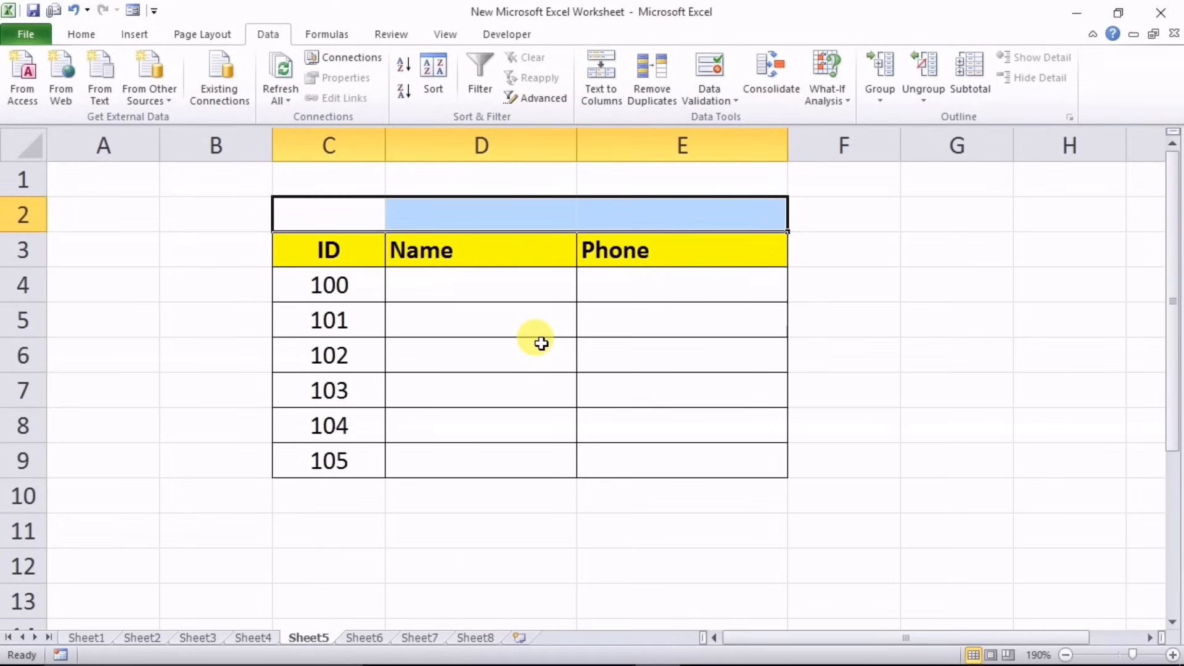
click(502, 425)
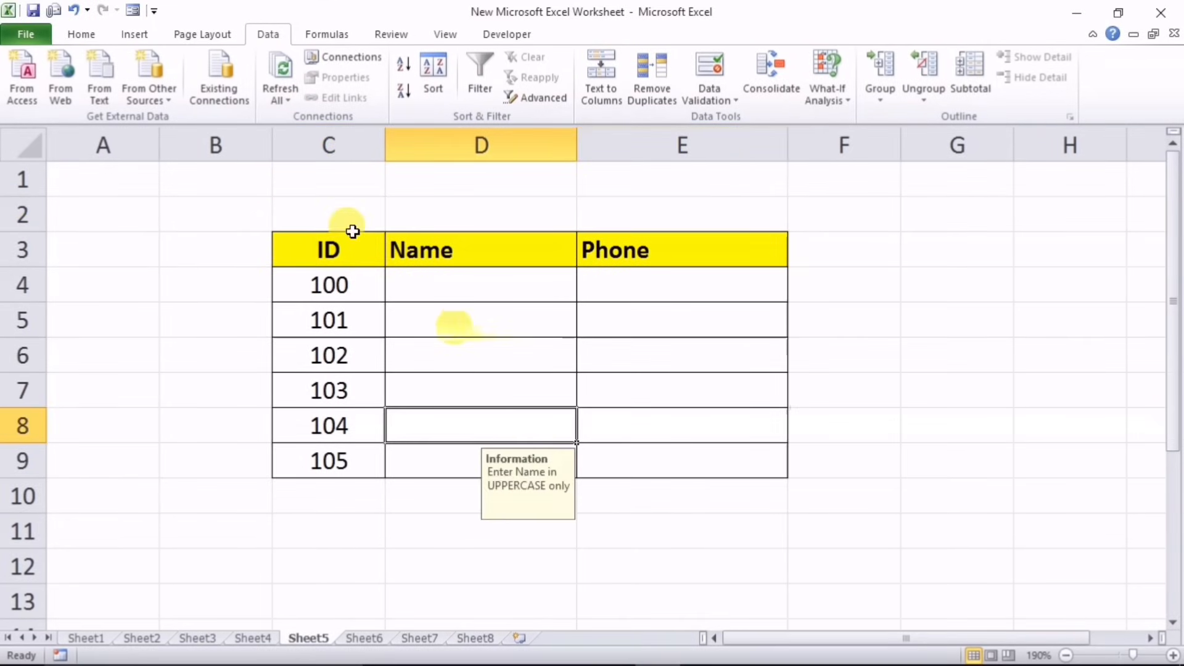
Enter the title 'SR' in cell C2
click(352, 216)
click(530, 213)
click(611, 212)
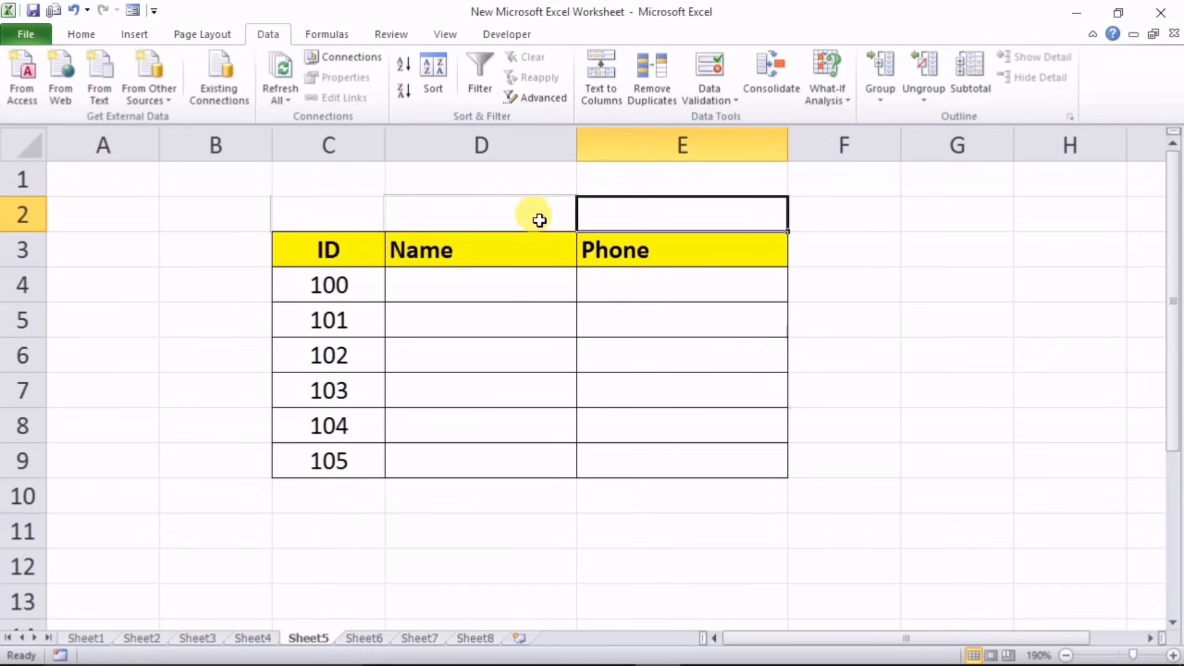
click(332, 213)
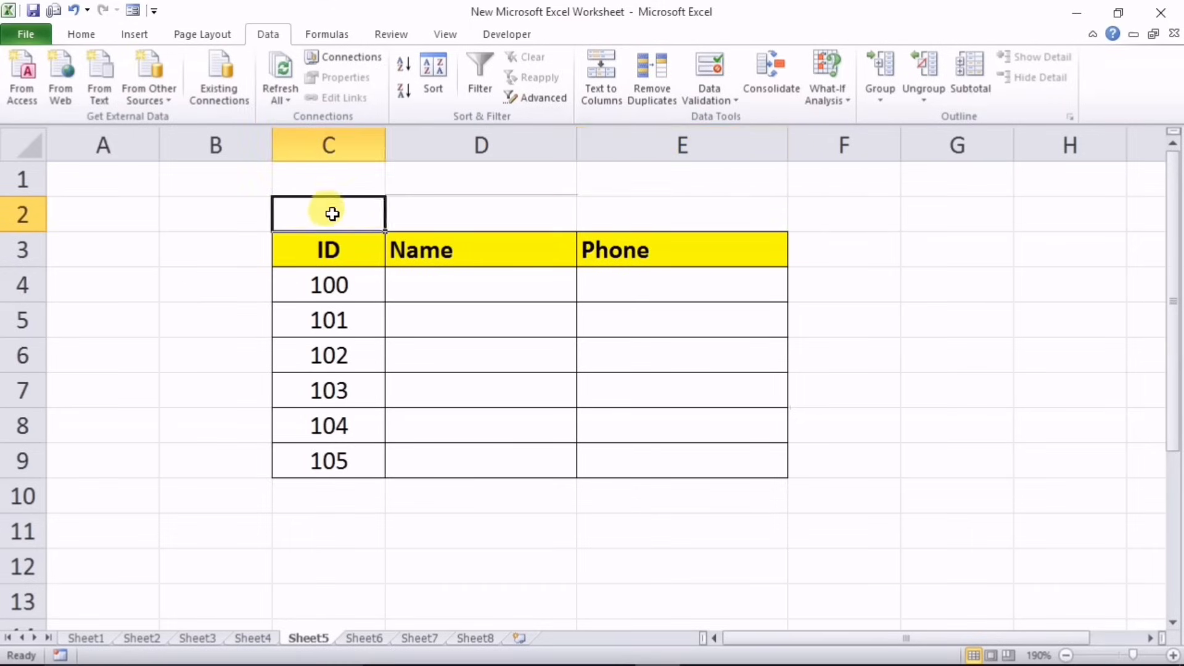
drag(332, 214, 602, 221)
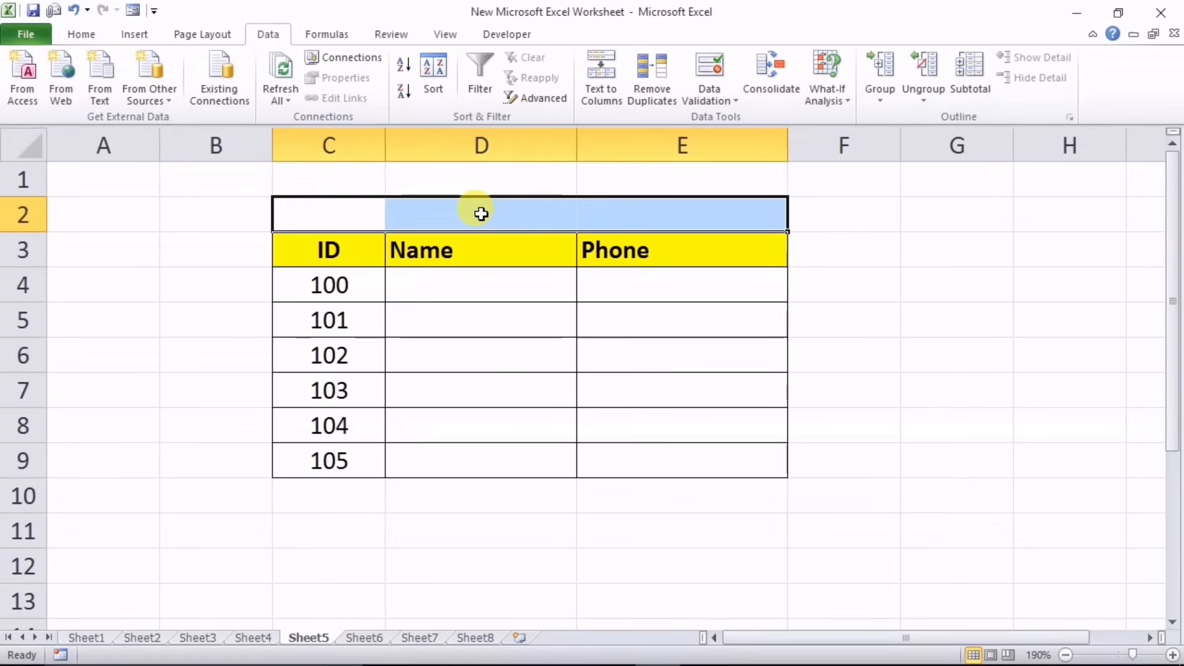
click(348, 215)
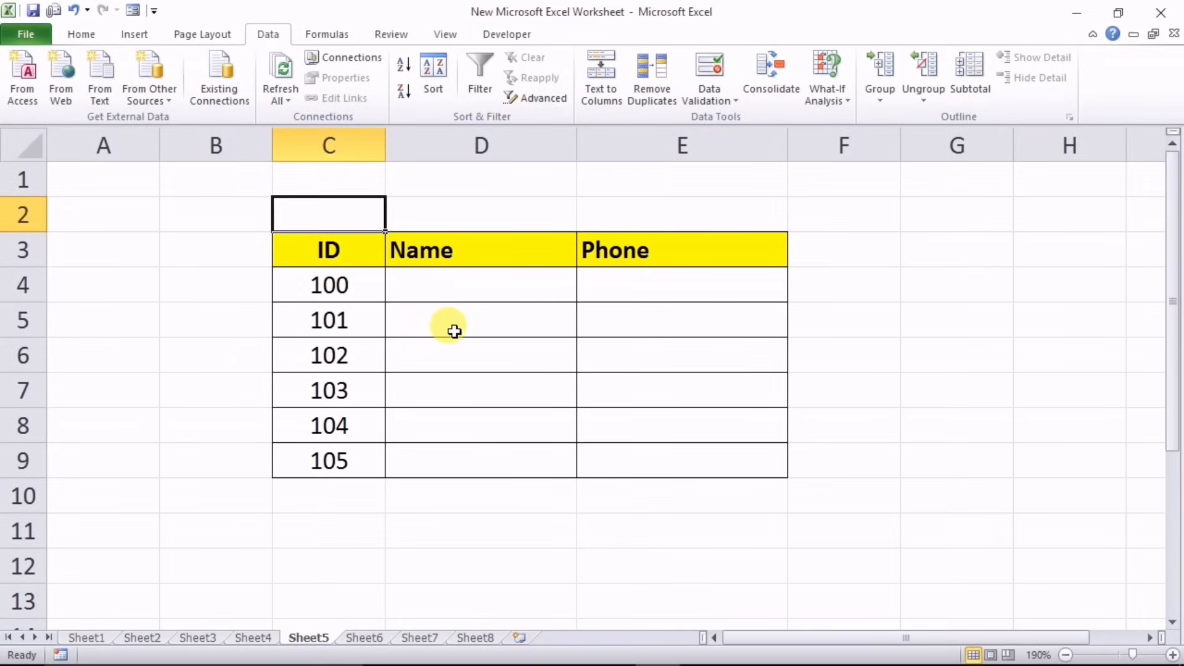
text(S)
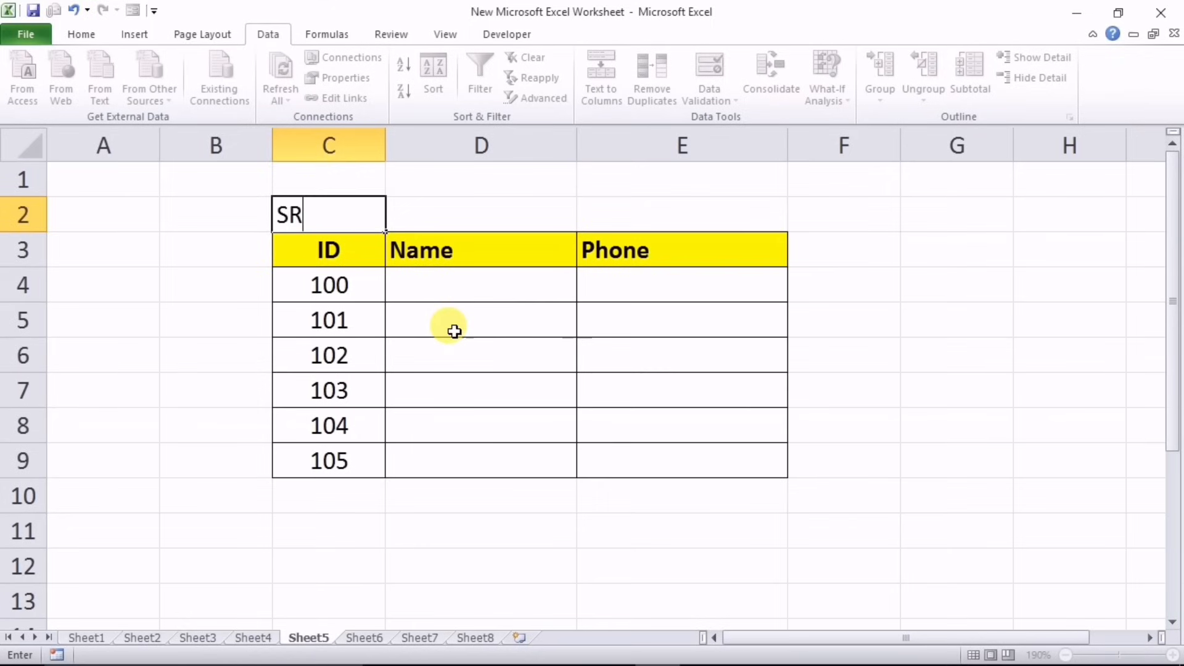
text(R)
click(454, 331)
Apply Center Across Selection to C2:E2 and confirm D2 and E2 stay empty
drag(337, 211, 620, 211)
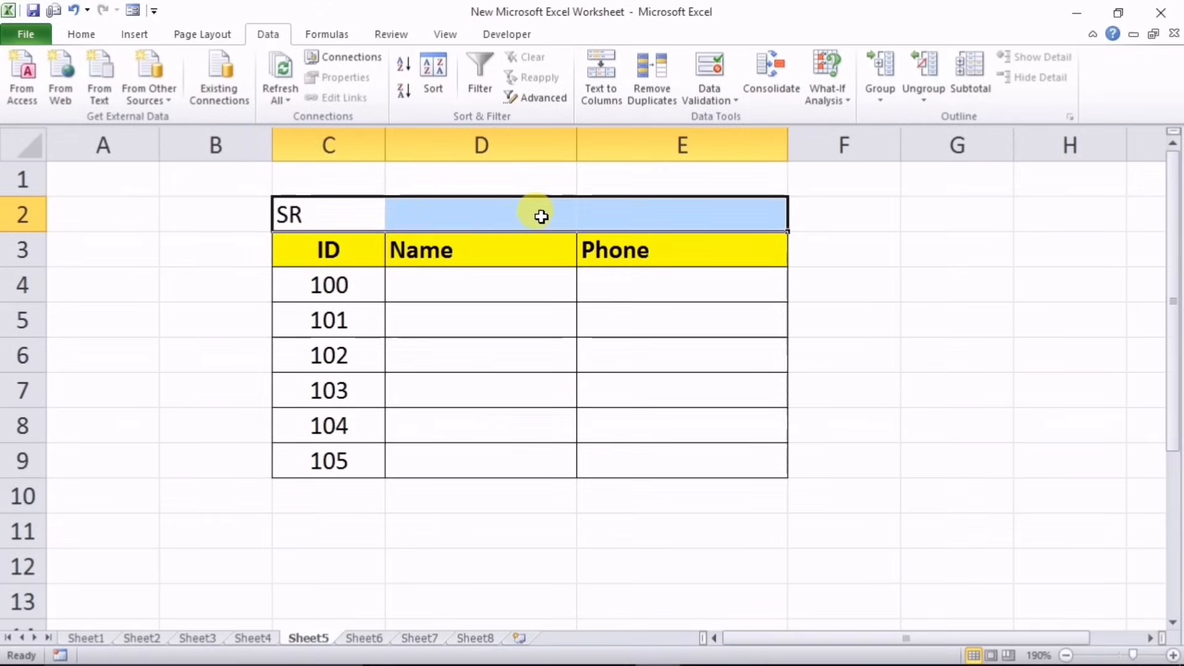
right_click(504, 216)
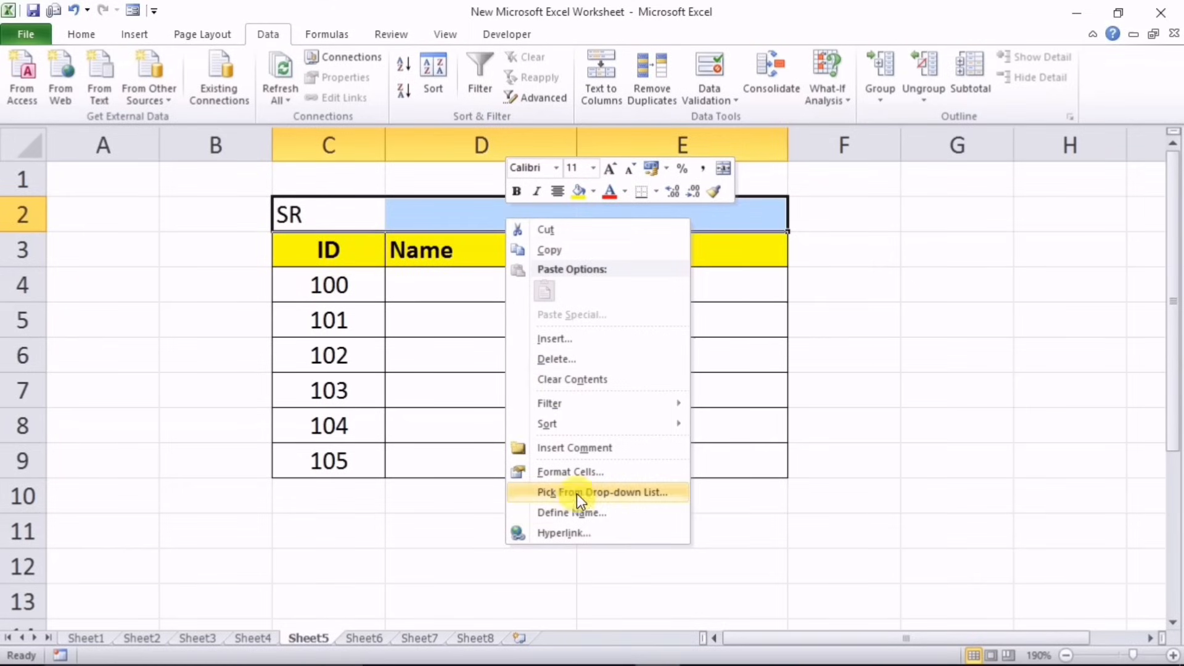
click(572, 473)
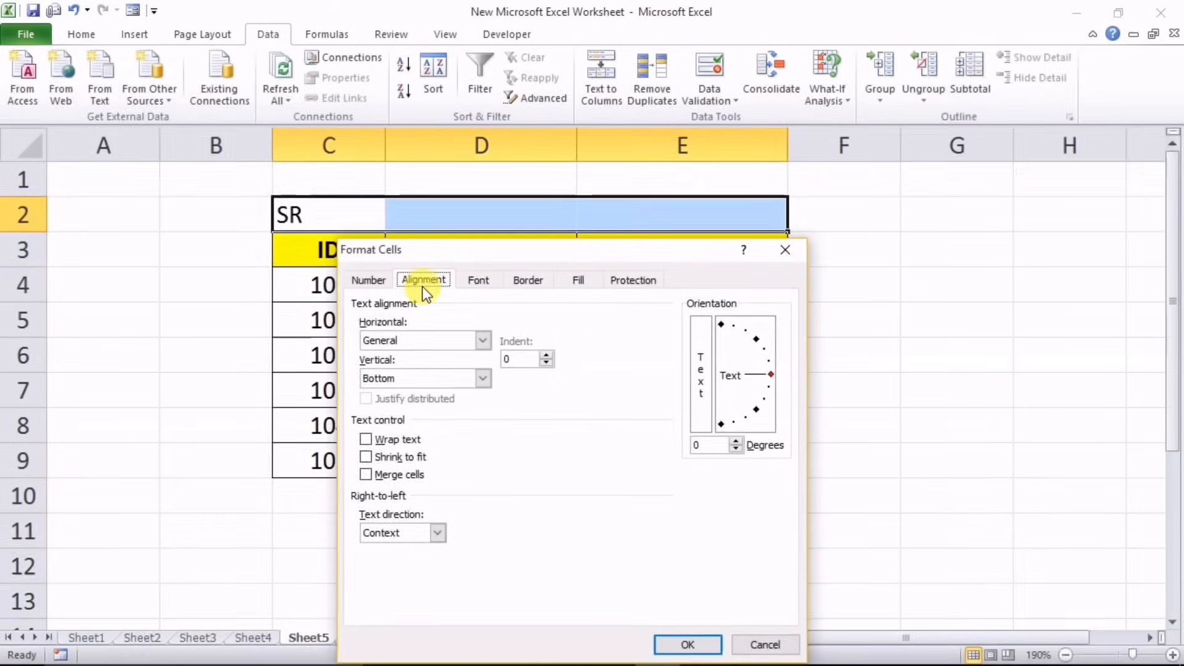
drag(449, 253, 537, 197)
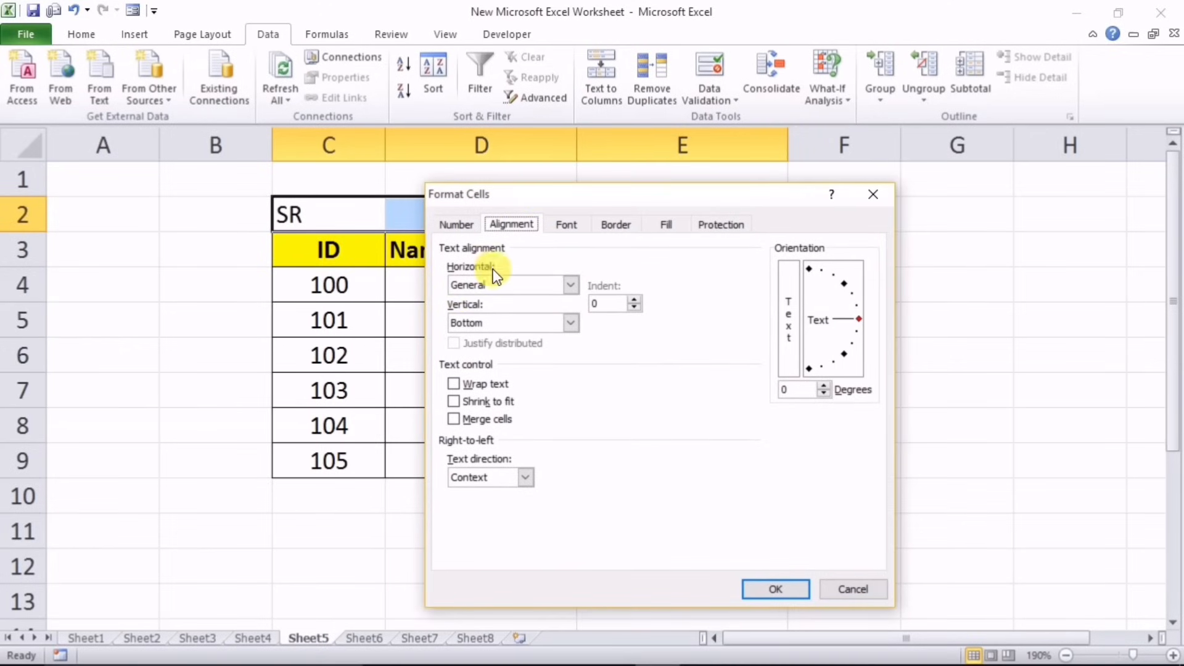
click(571, 284)
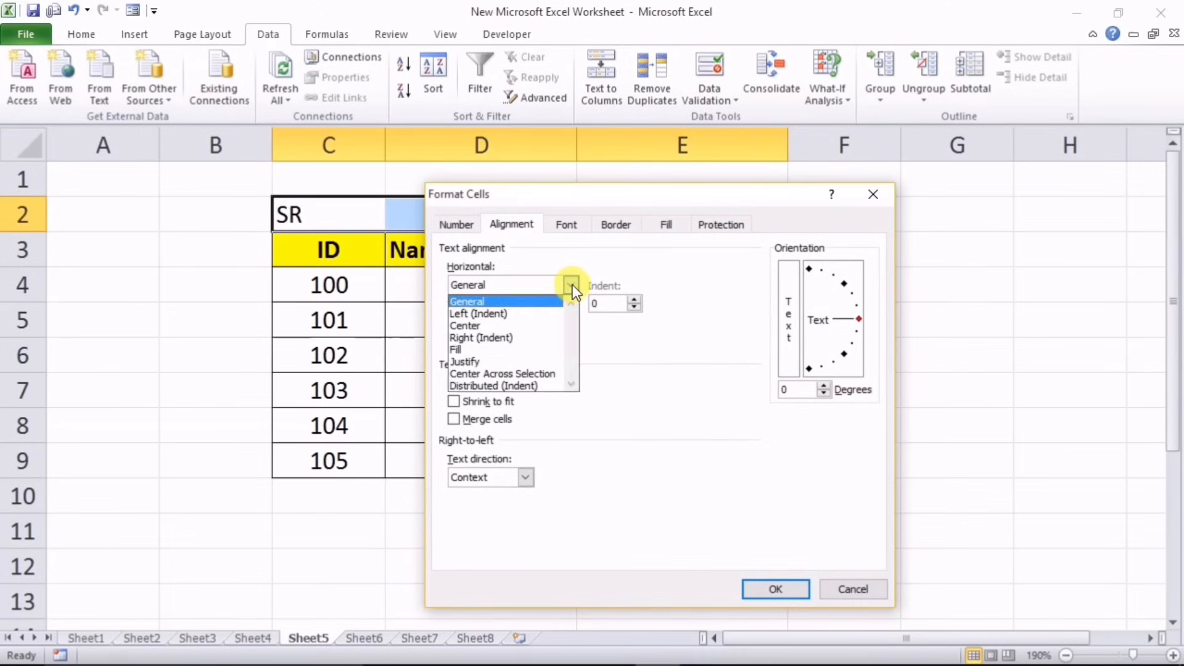
click(490, 369)
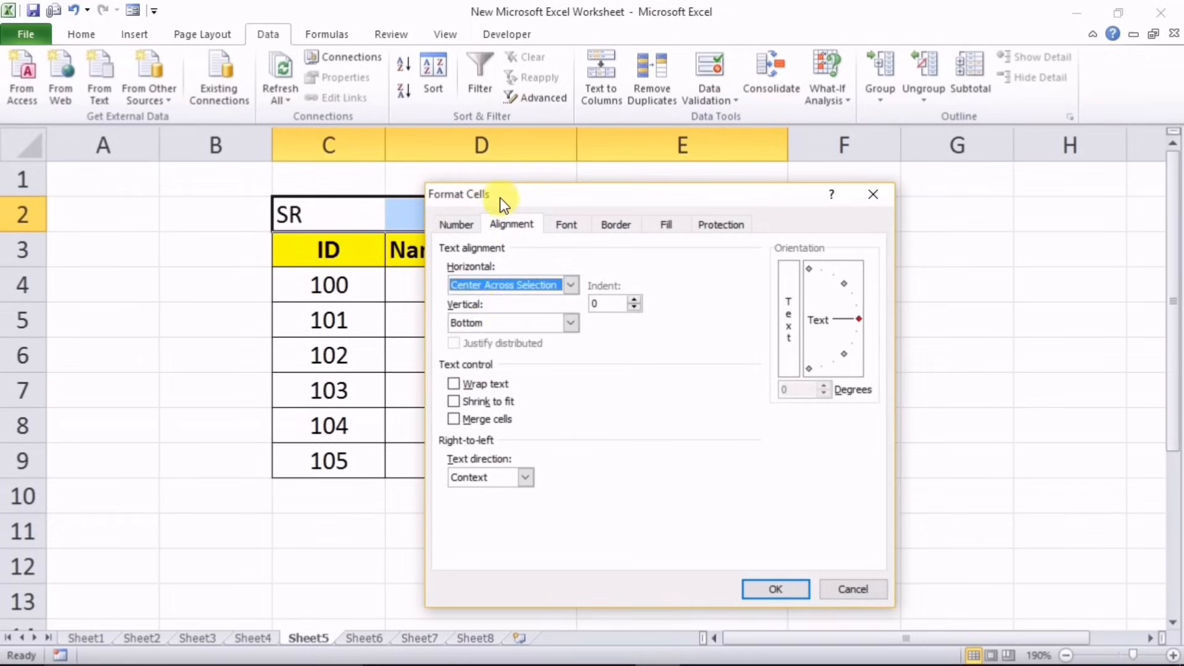
drag(502, 198, 569, 313)
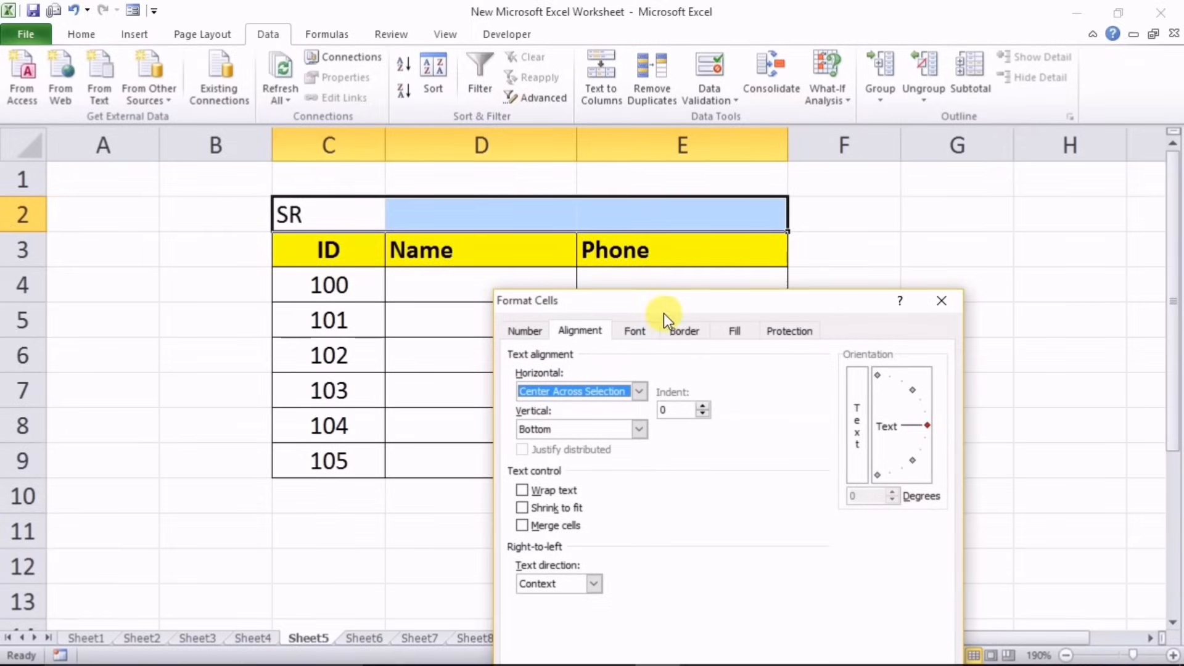
drag(668, 296, 723, 158)
click(895, 551)
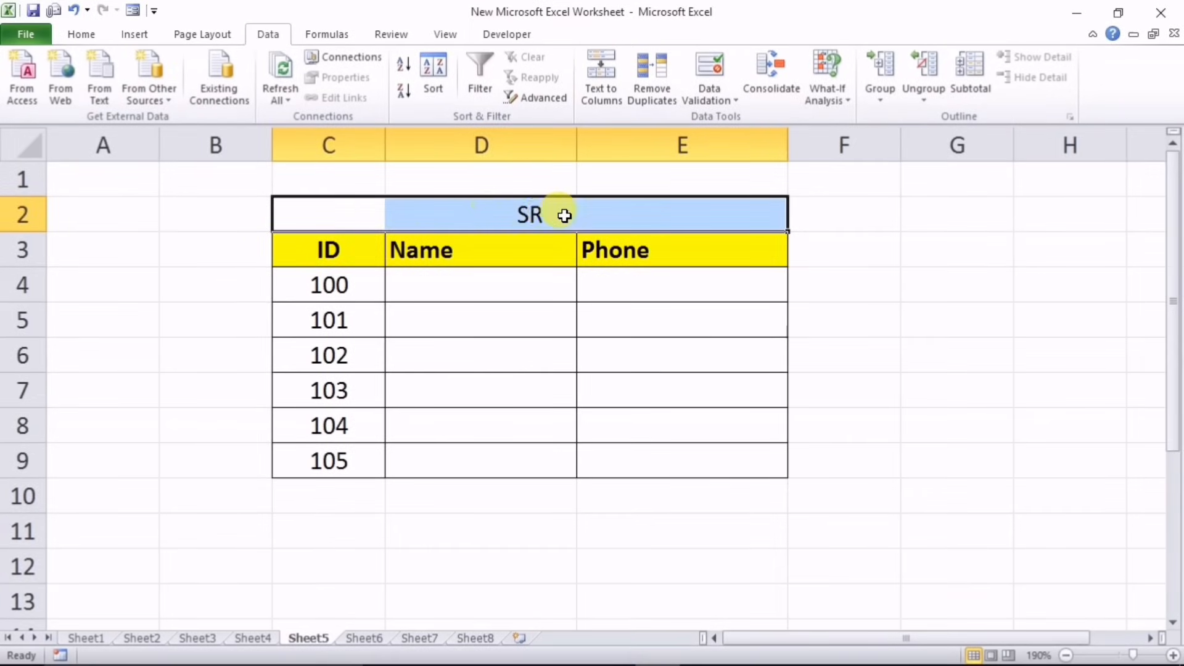
click(343, 211)
click(454, 209)
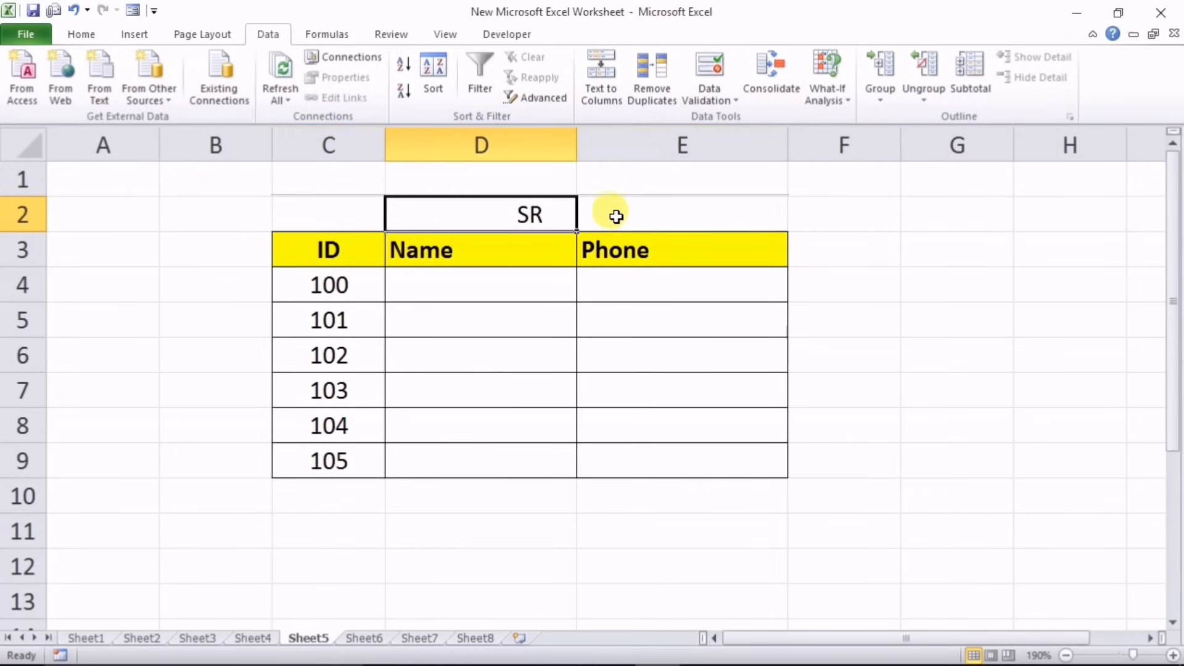
click(643, 215)
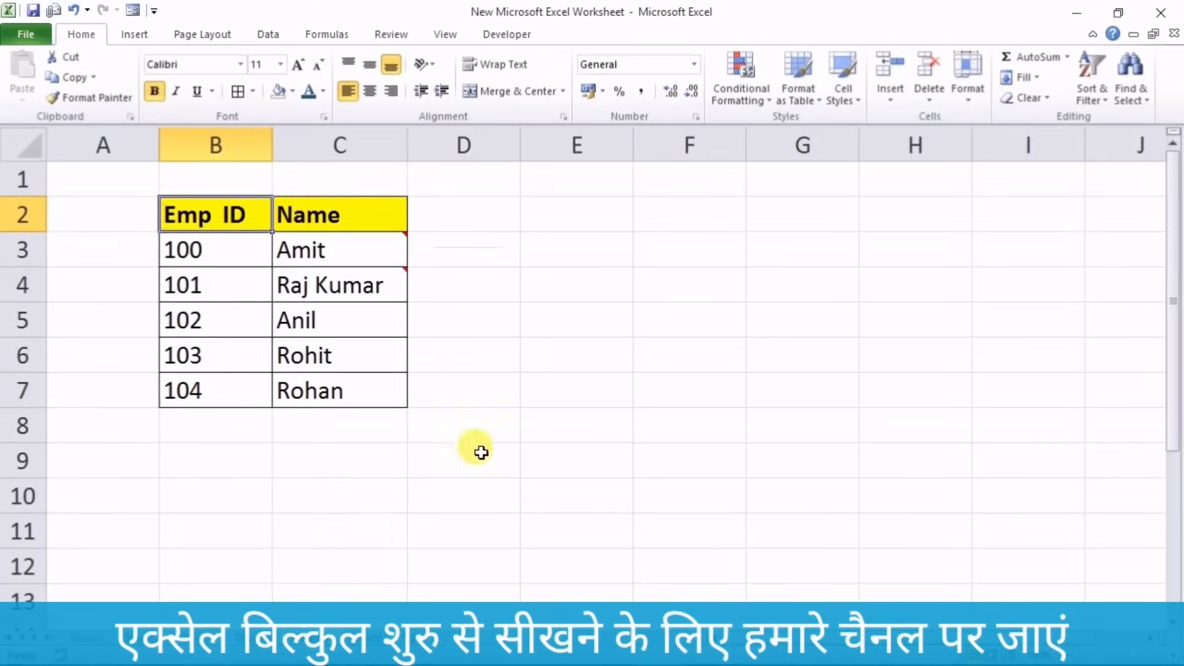
mouse_move(320, 246)
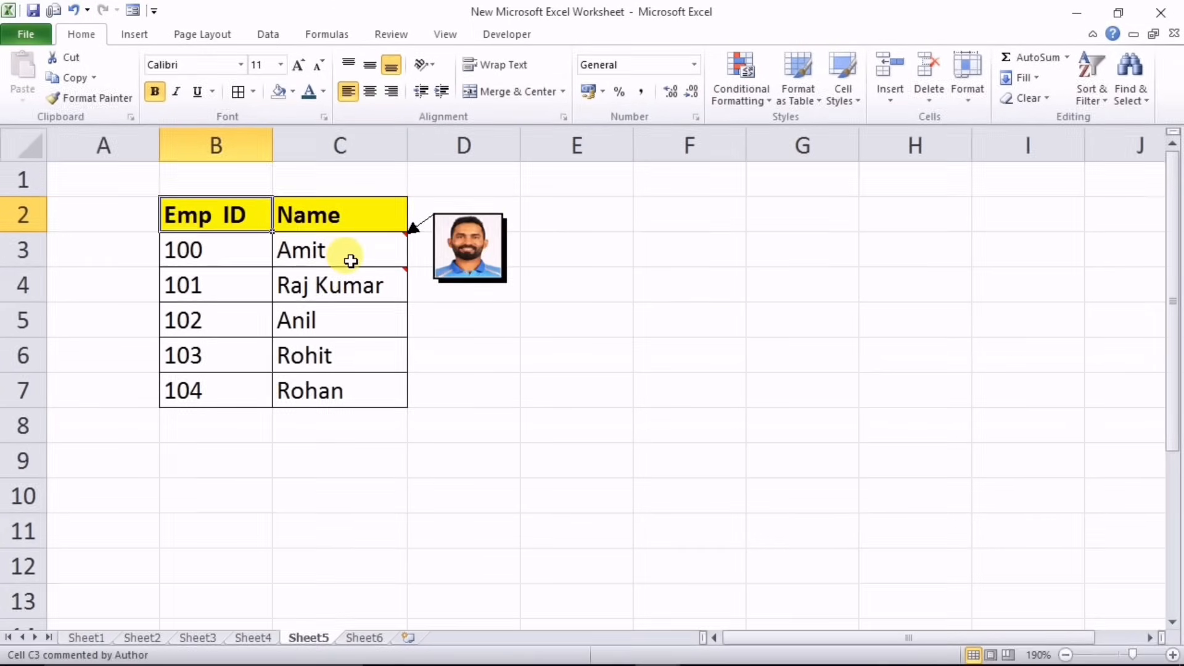
mouse_move(335, 284)
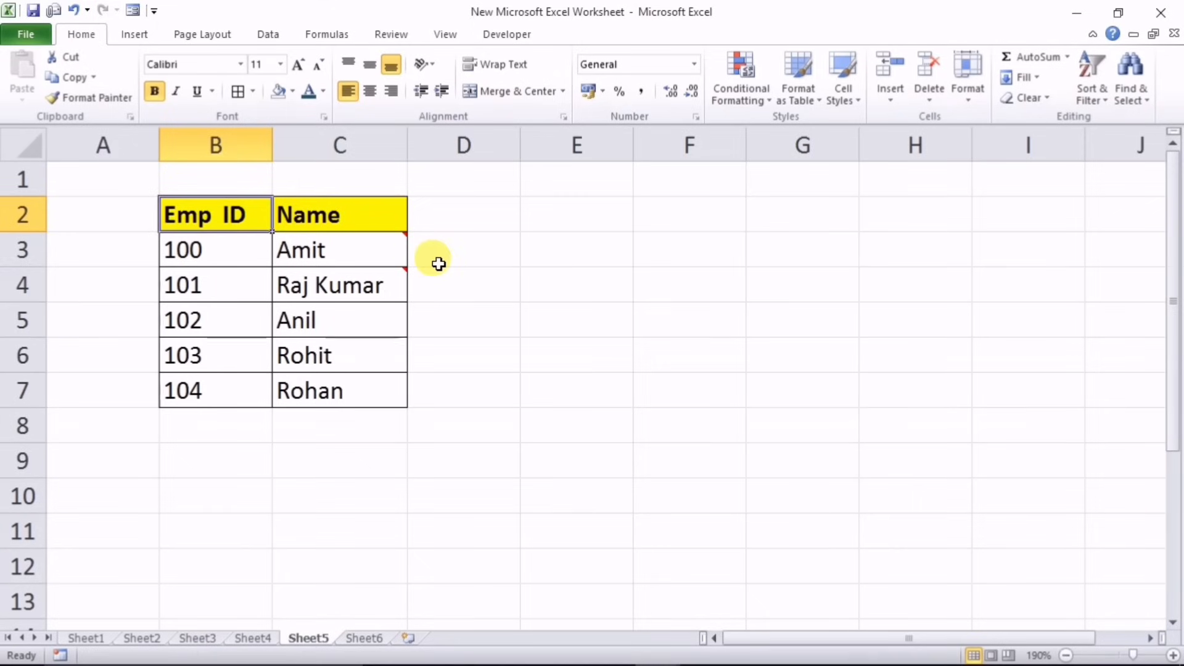
click(454, 250)
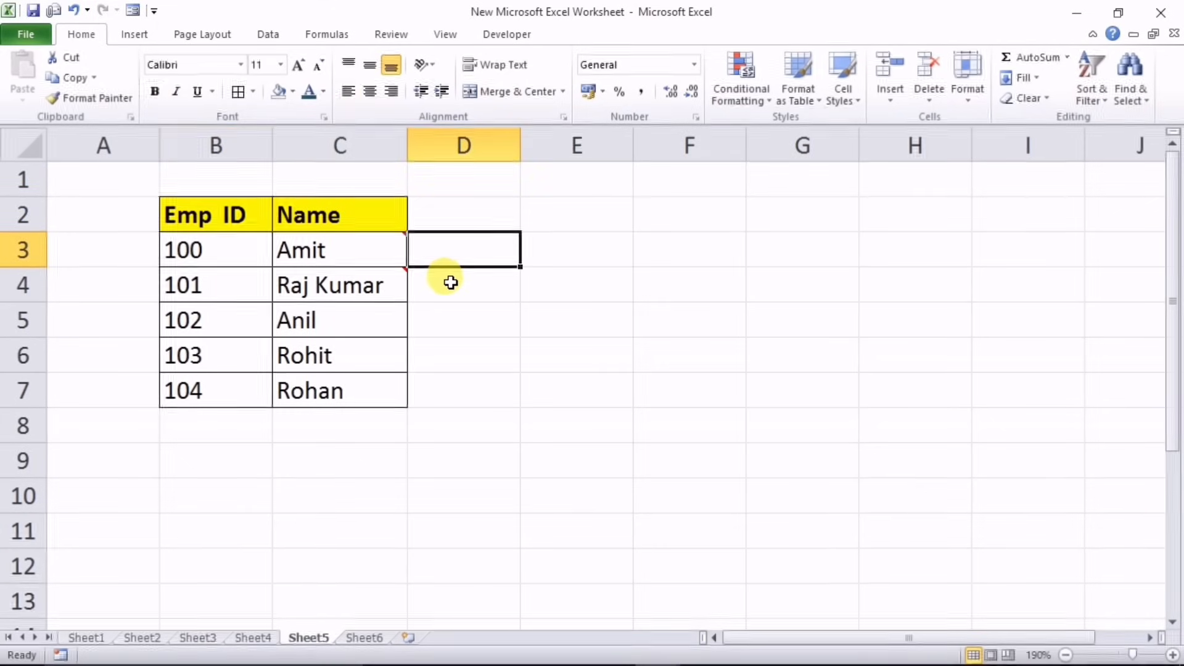
click(449, 281)
click(452, 322)
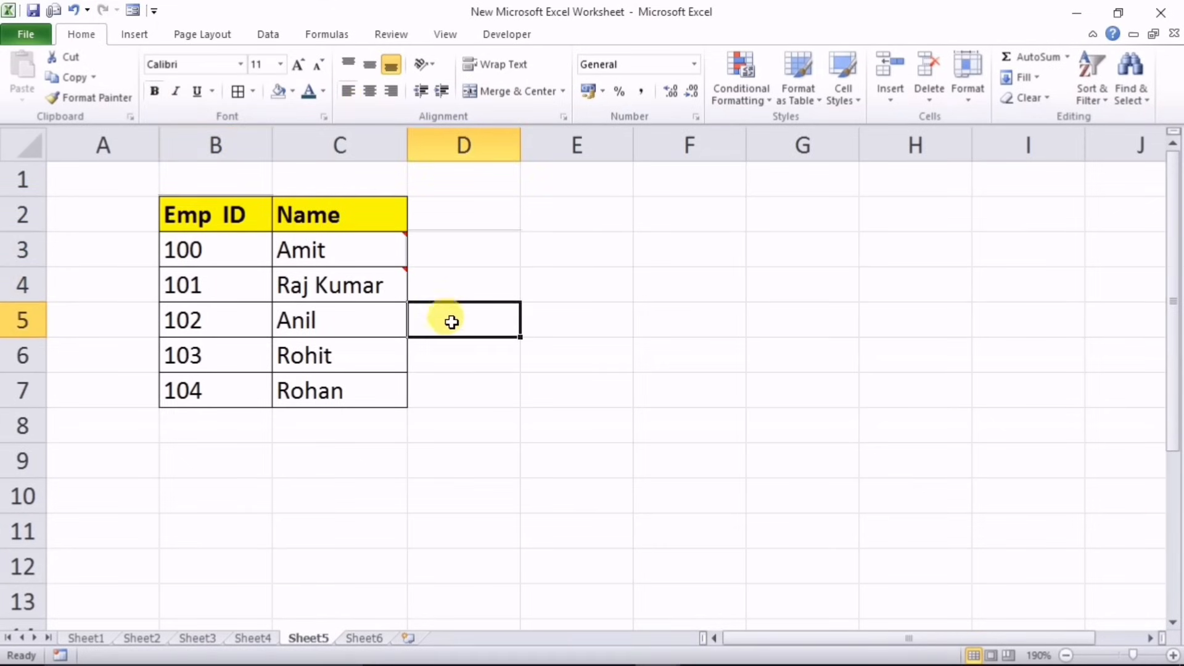
click(455, 284)
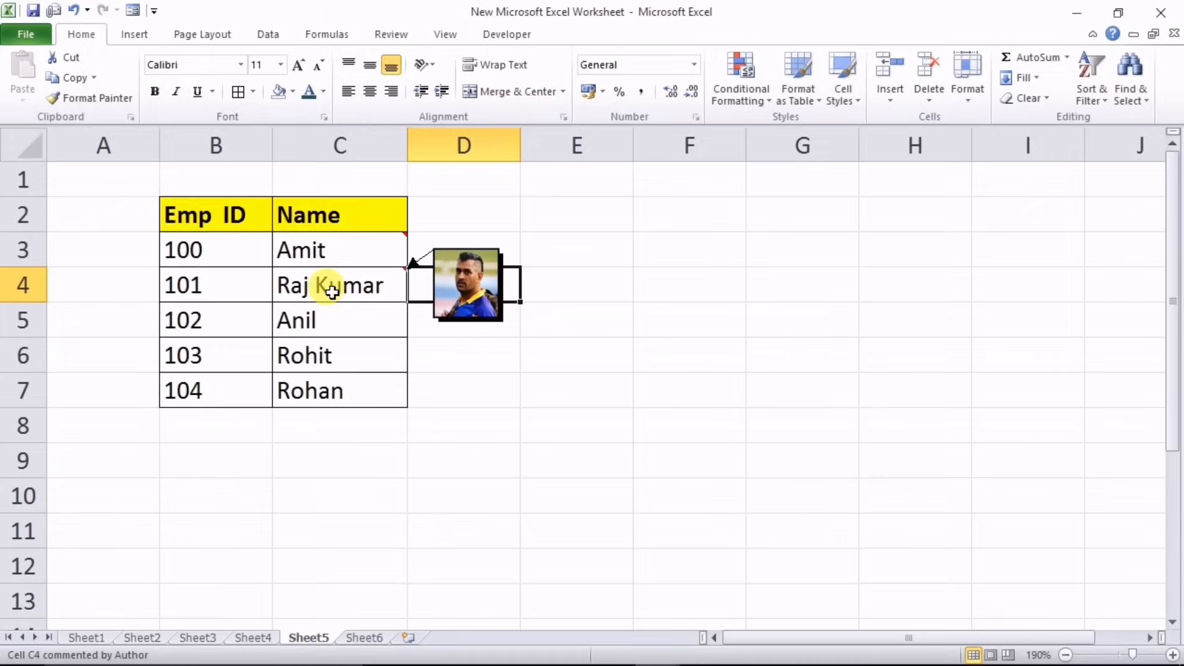
click(357, 250)
click(345, 280)
click(582, 416)
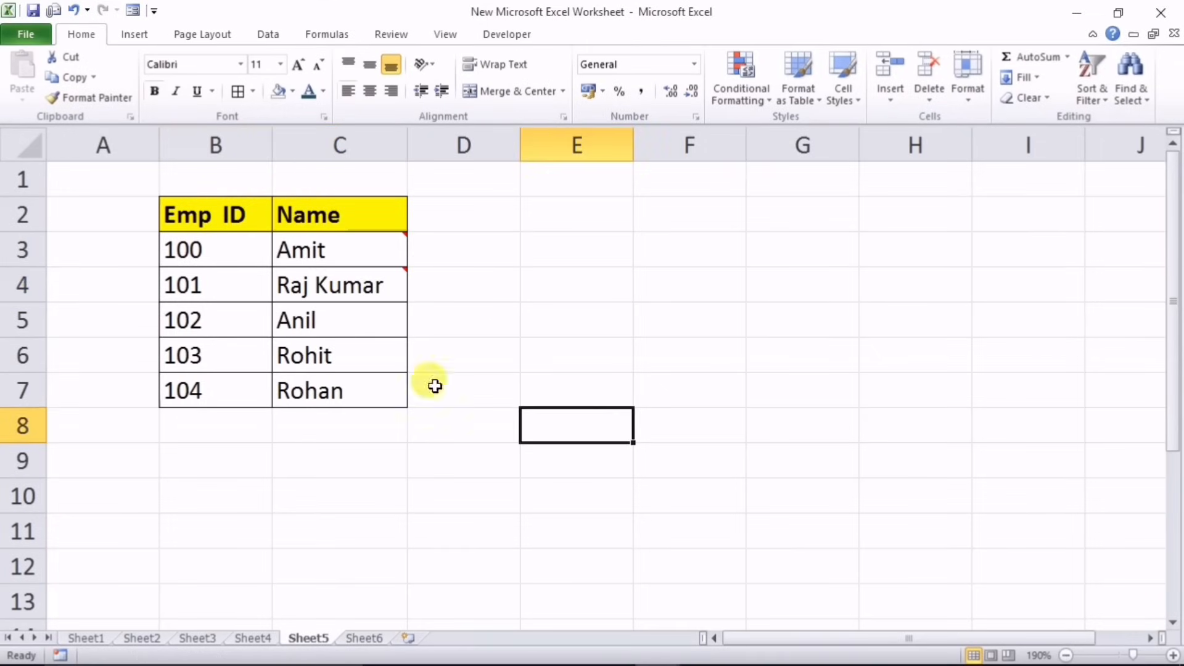
click(332, 331)
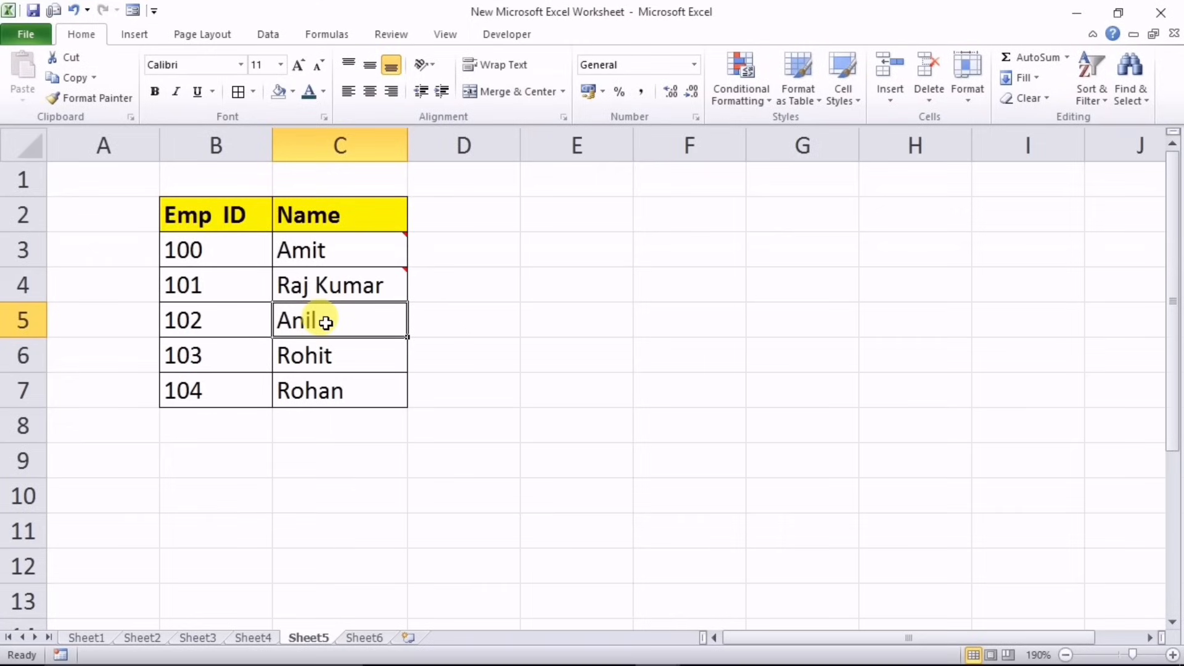
click(401, 34)
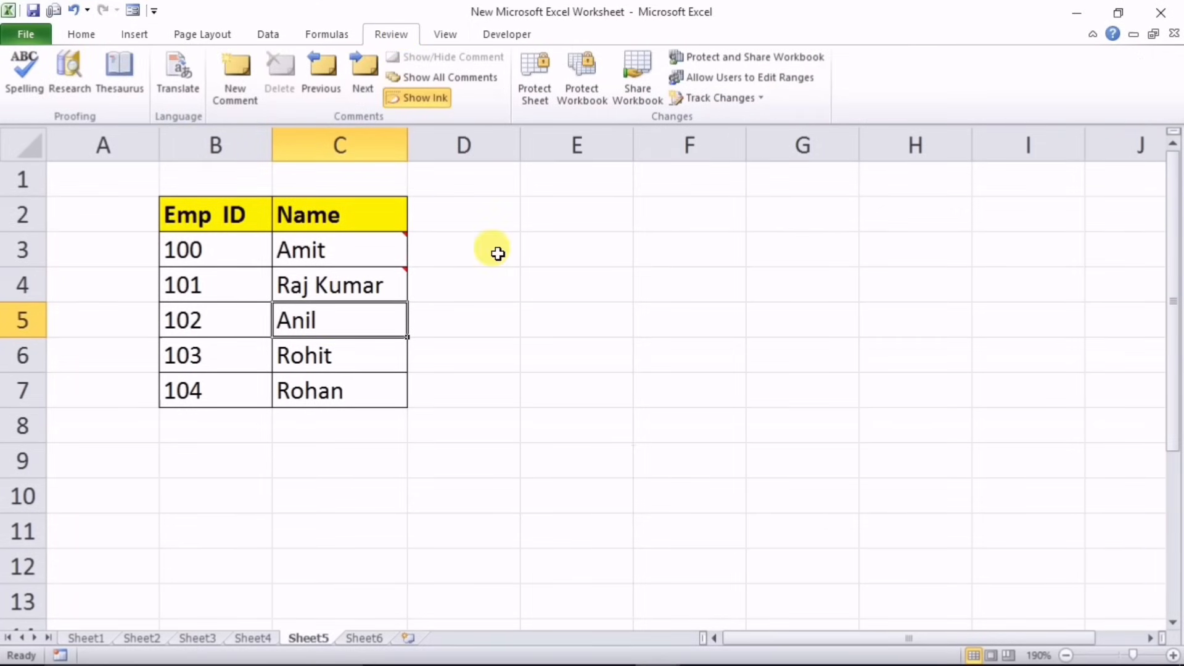
Add a new comment to C5 and clear its default author text
click(231, 77)
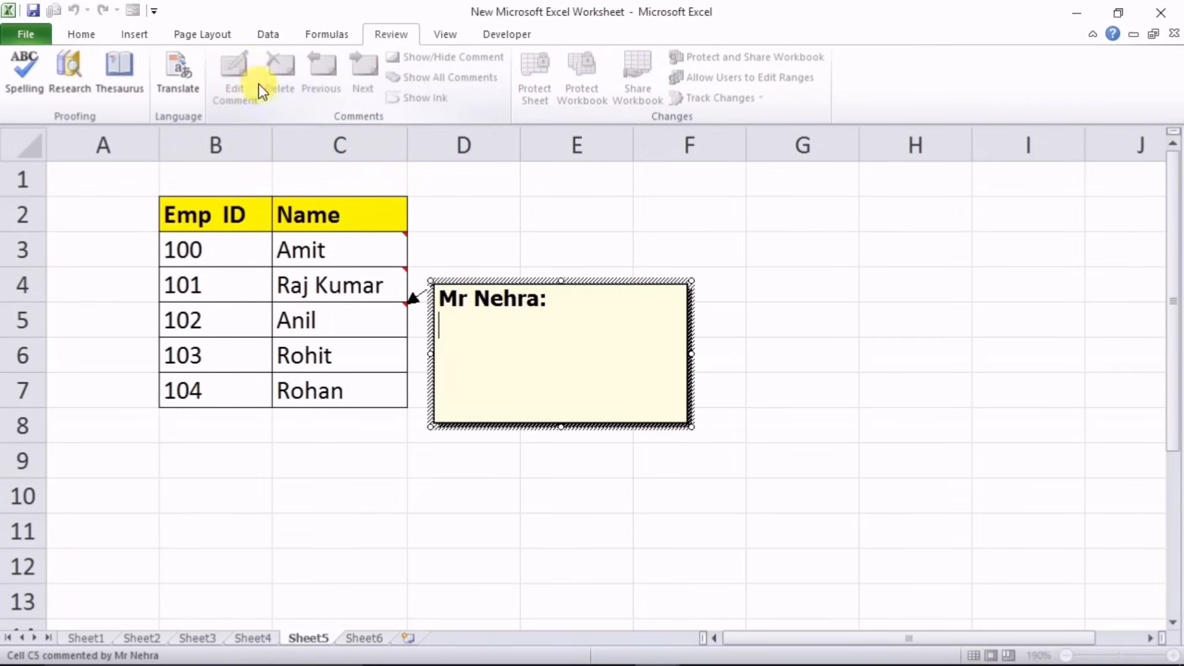
key(BackSpace)
key(BackSpace)
key(BackSpace)
key(BackSpace)
key(BackSpace)
key(BackSpace)
key(BackSpace)
key(BackSpace)
key(BackSpace)
key(BackSpace)
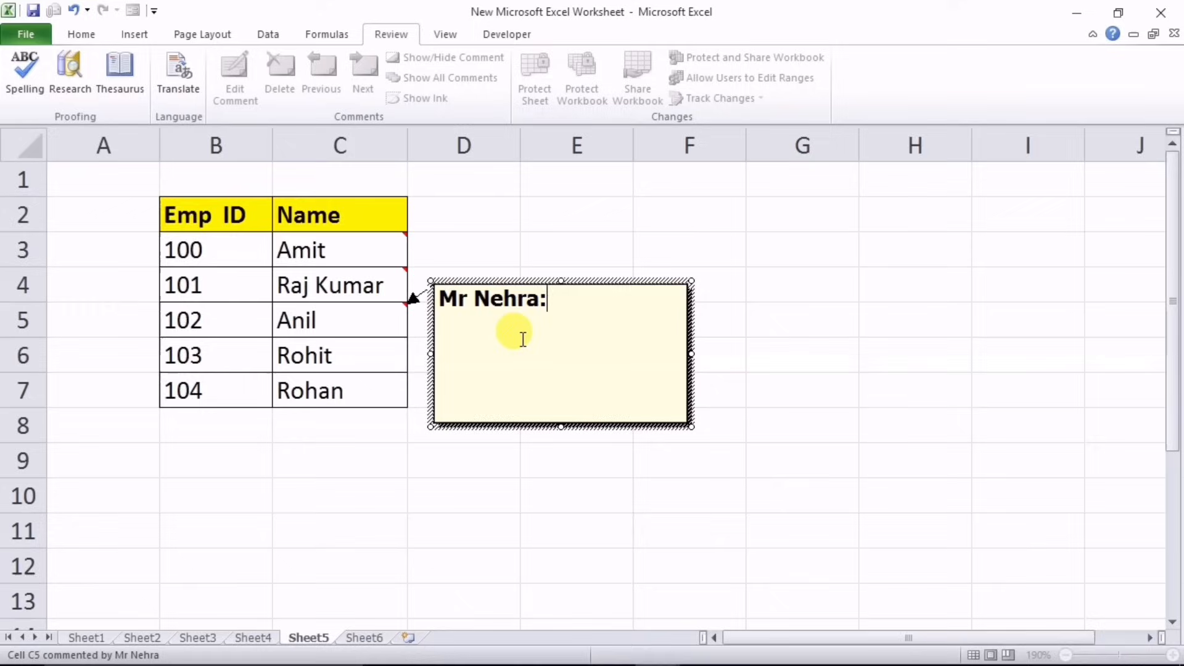
click(461, 424)
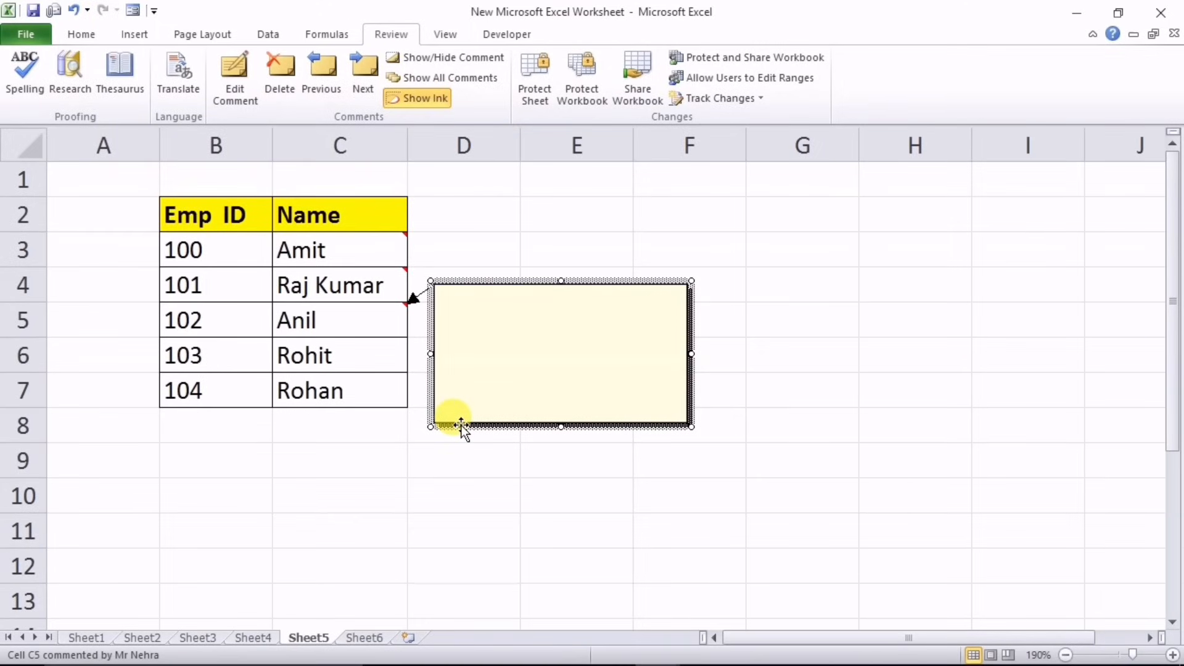
Give the comment box a picture fill using the ms photo
right_click(460, 424)
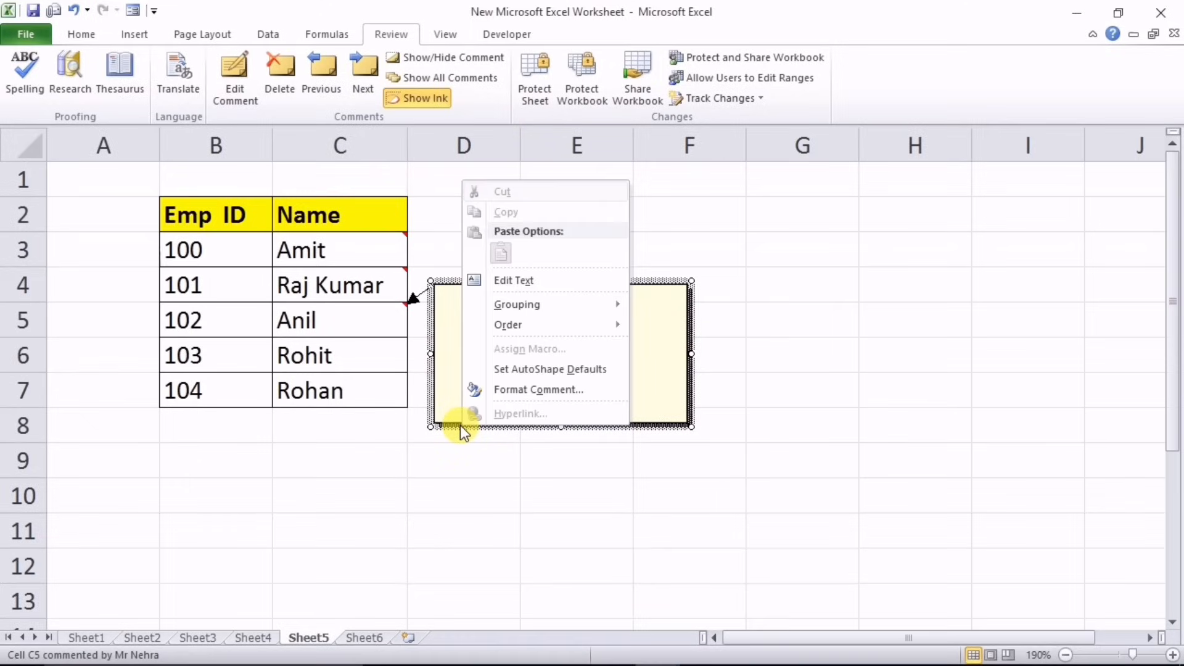
click(535, 393)
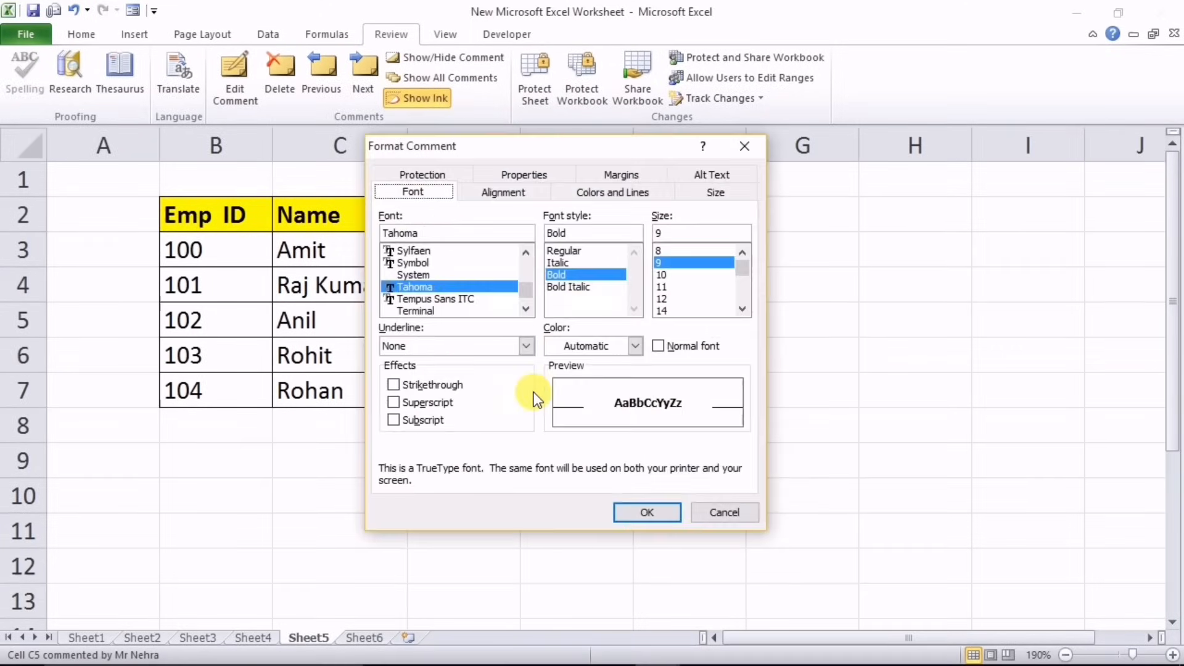
click(613, 195)
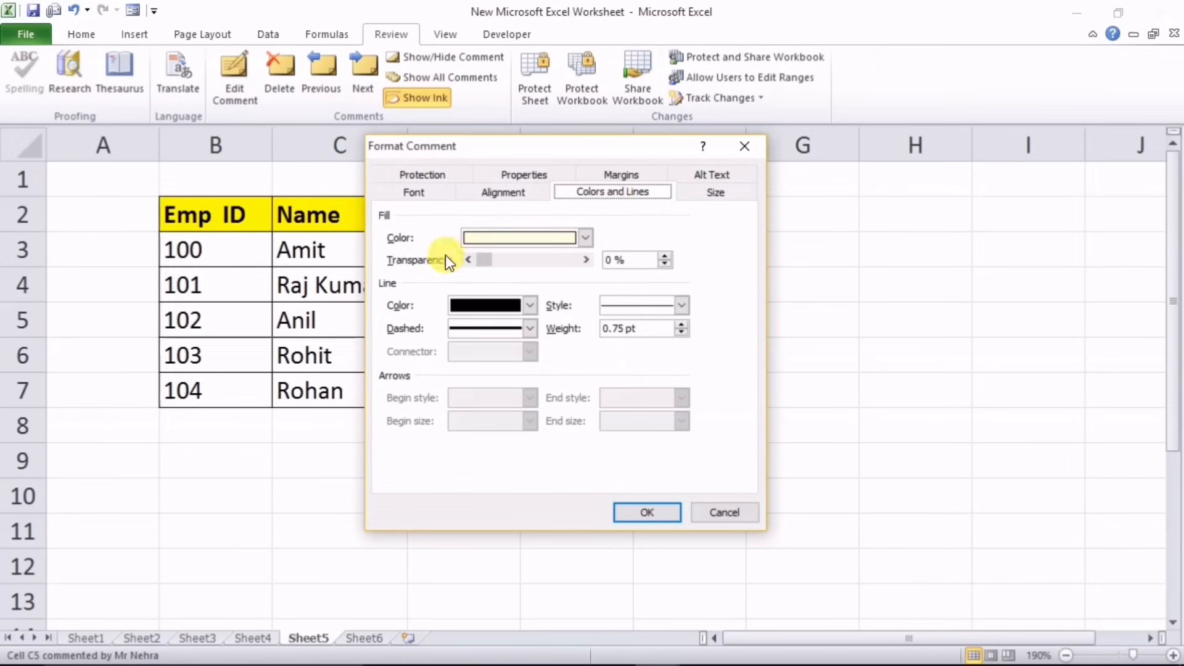
click(583, 236)
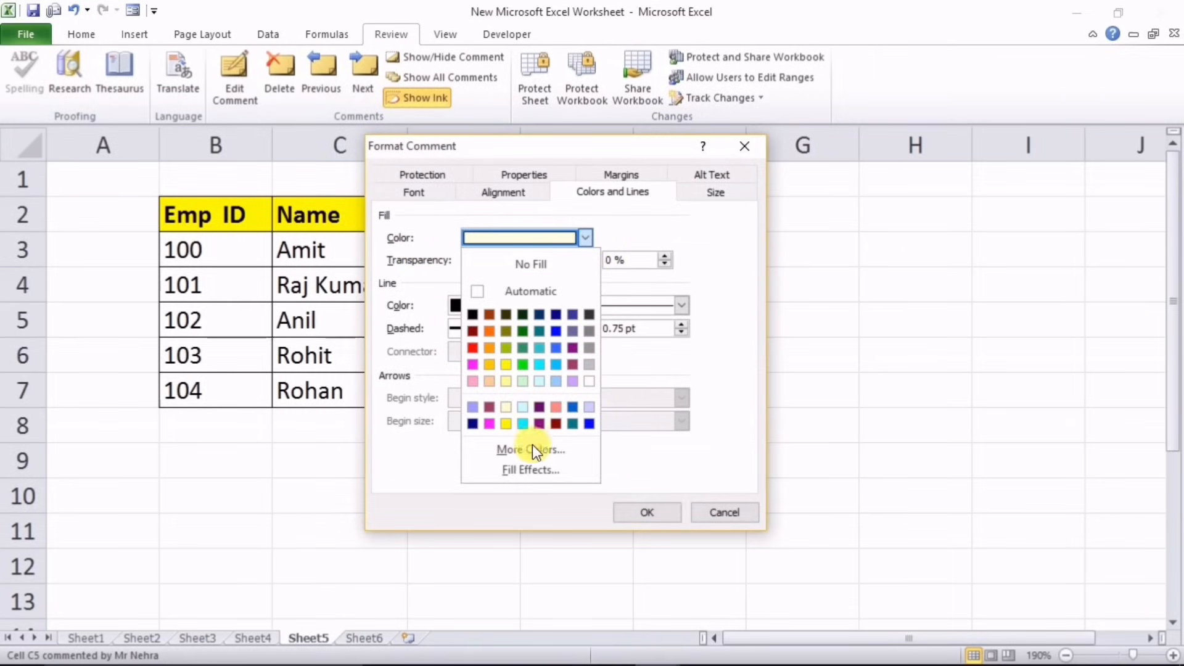
click(512, 471)
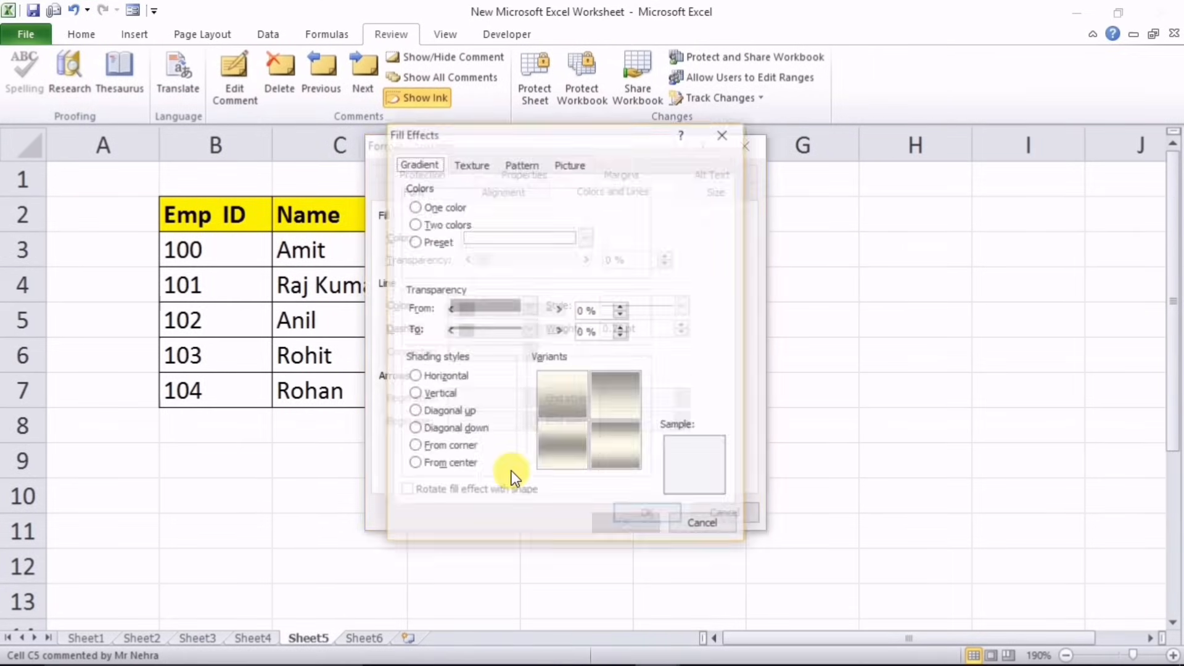
click(569, 164)
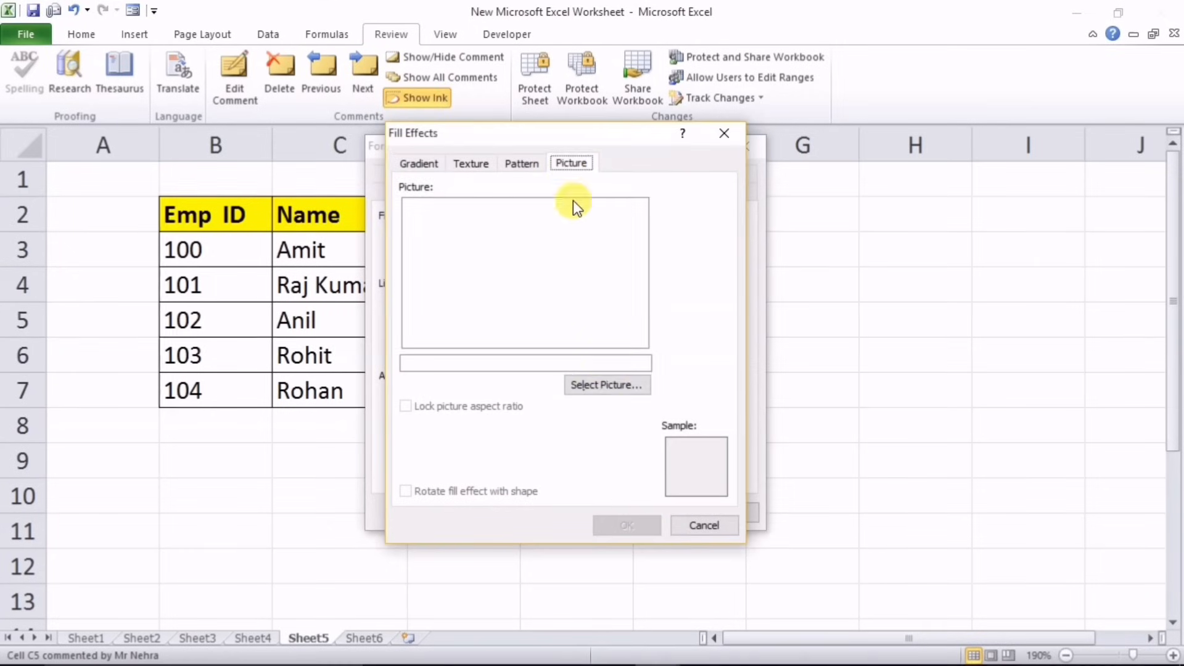
click(595, 381)
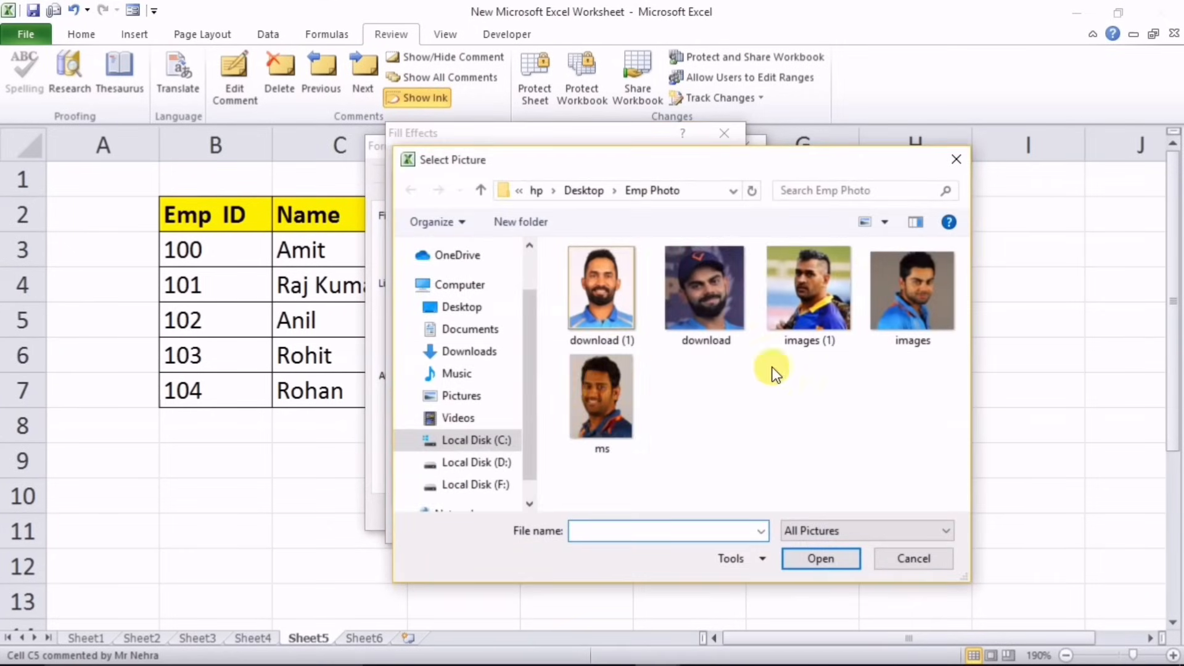
click(591, 388)
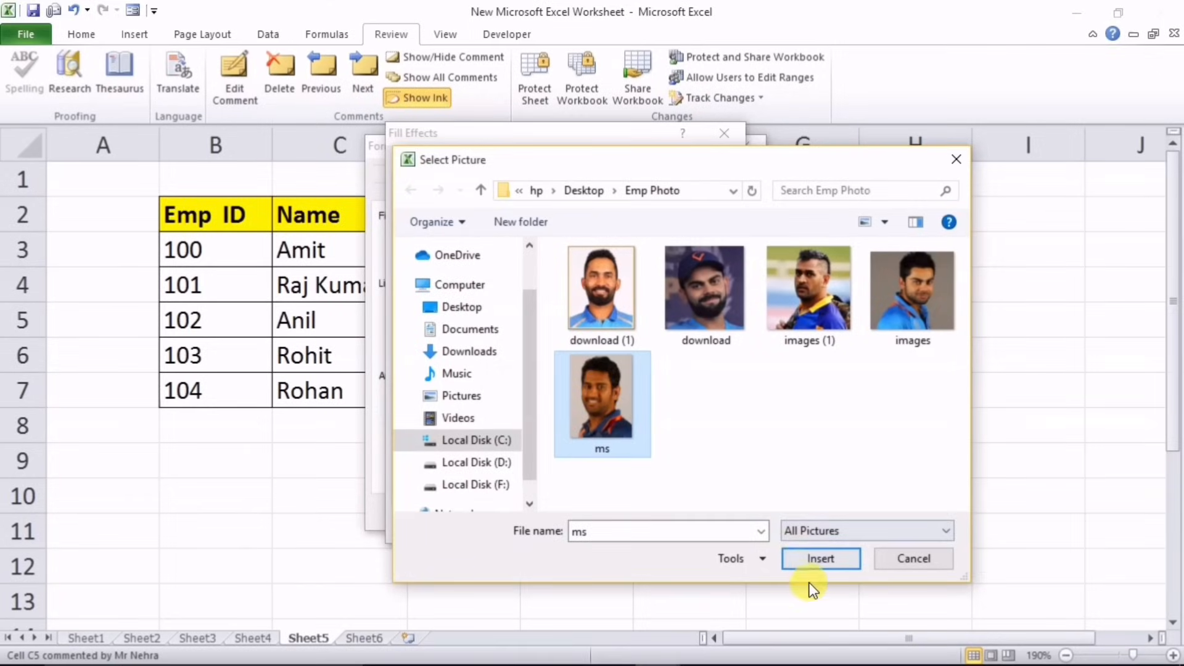
click(809, 566)
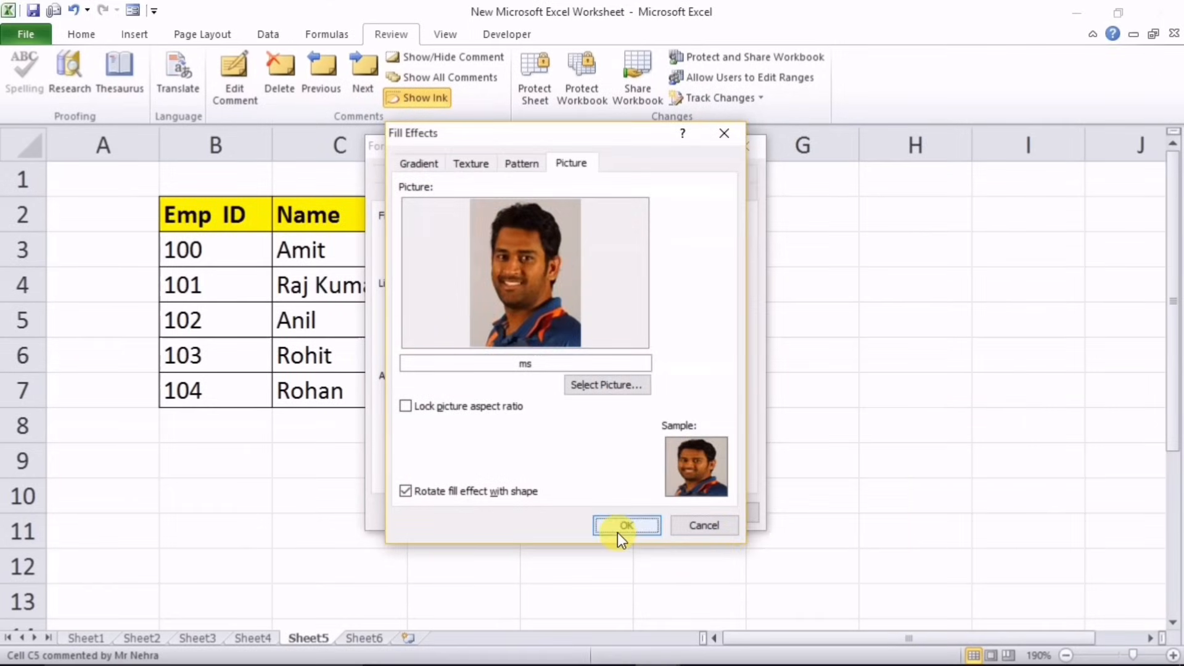
click(619, 527)
click(648, 516)
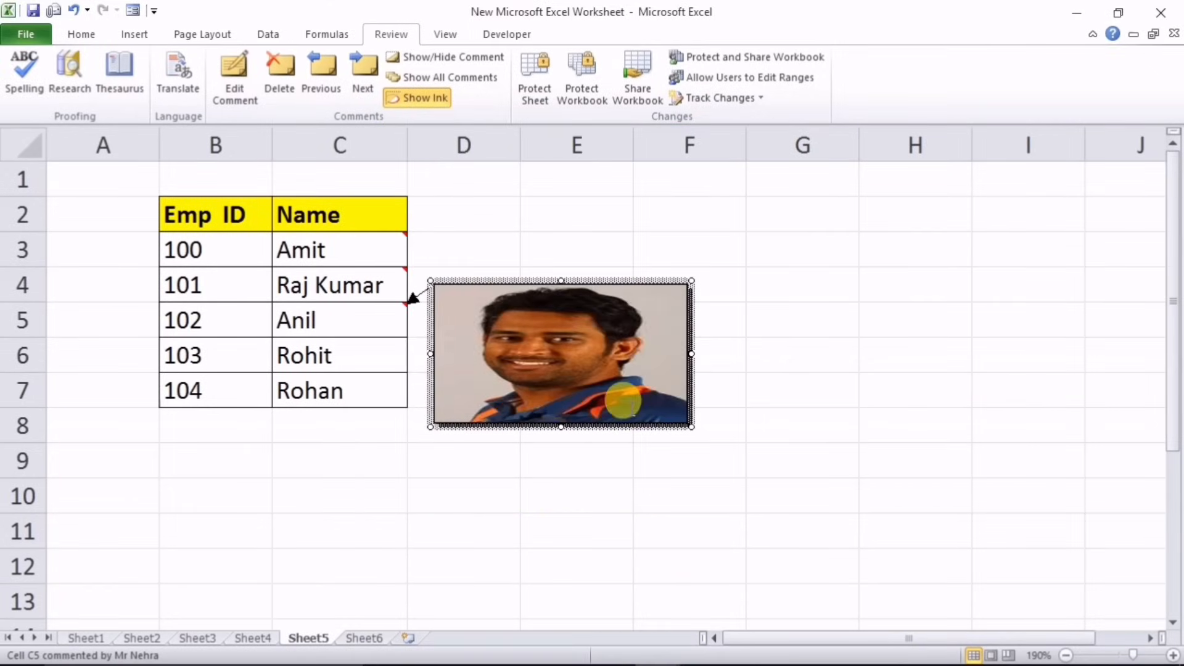
Narrow the photo comment into a small portrait and finish editing
drag(689, 354, 501, 353)
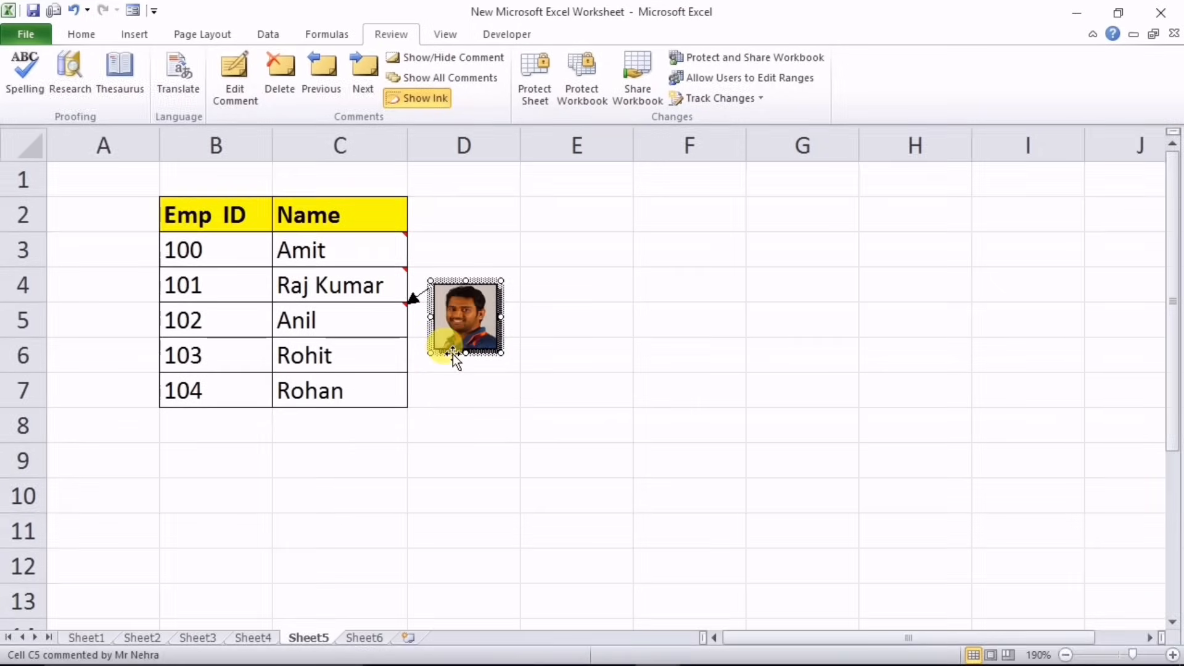
click(684, 384)
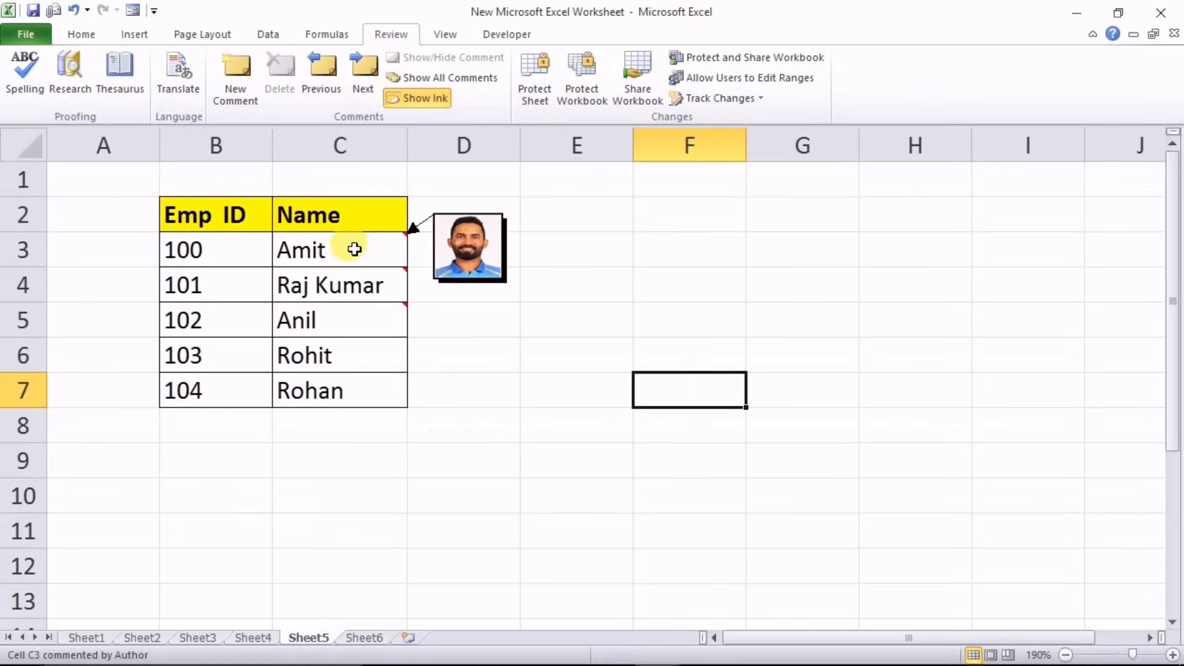
mouse_move(346, 271)
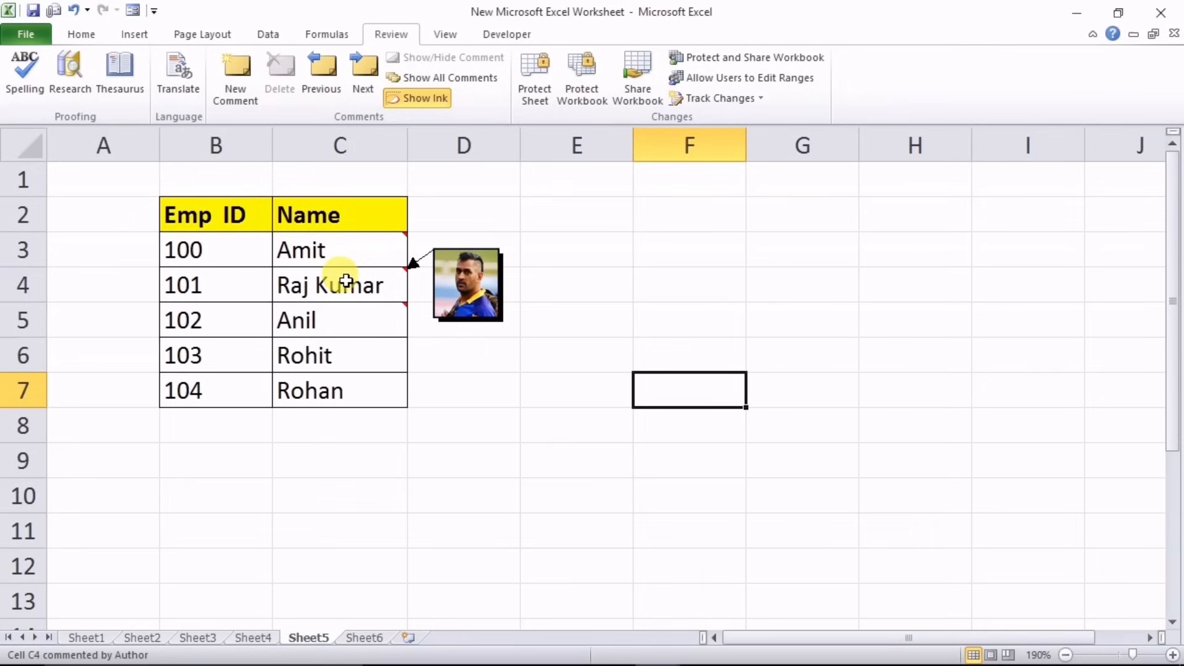
mouse_move(347, 314)
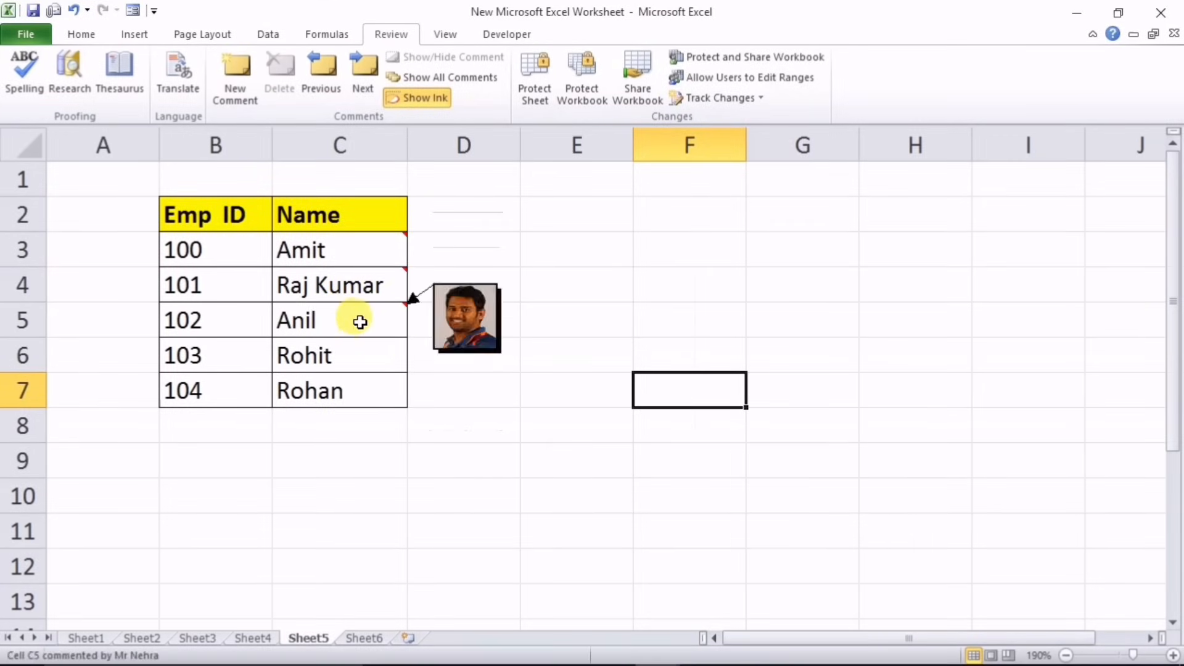
click(339, 311)
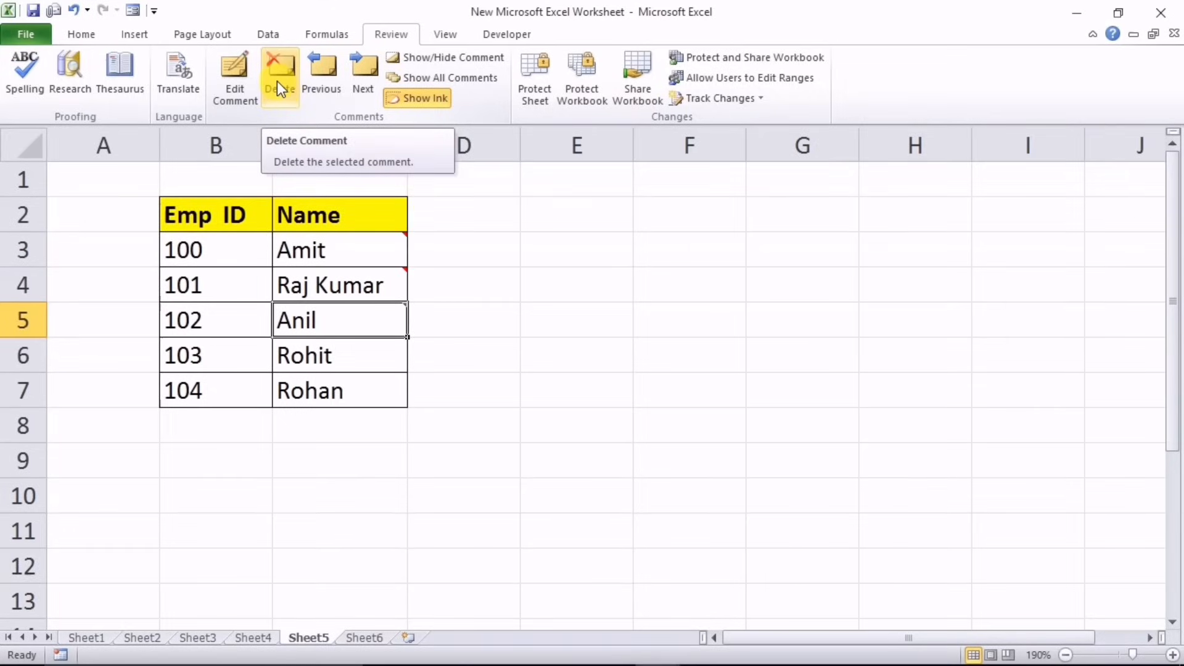
mouse_move(395, 322)
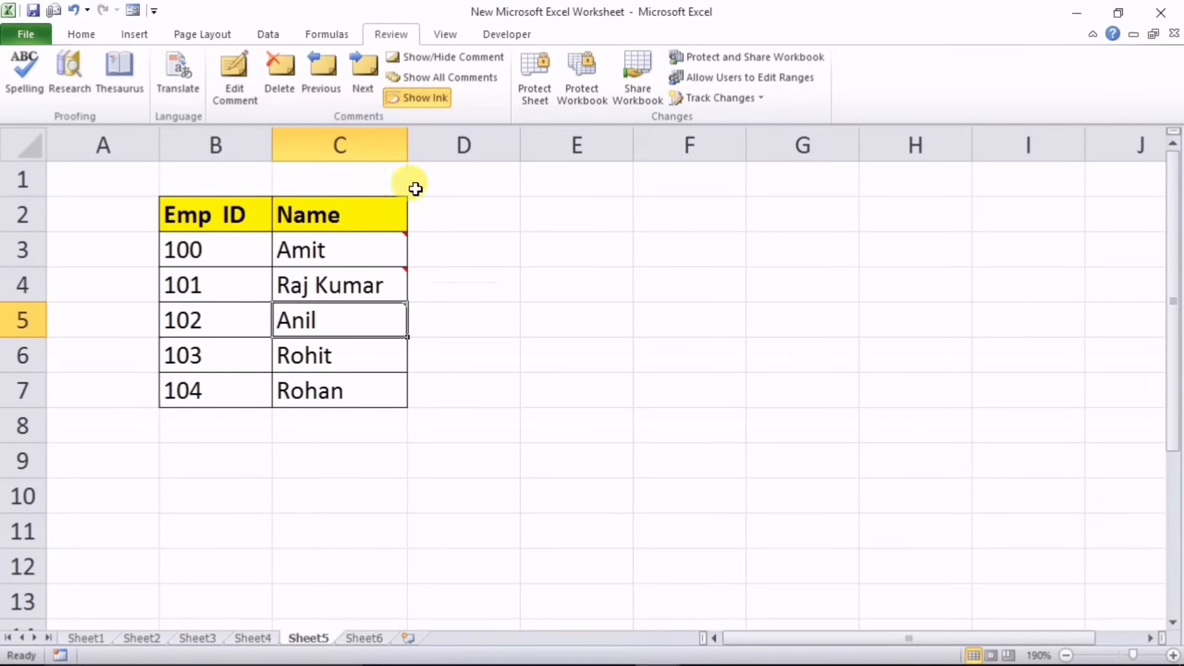
click(447, 77)
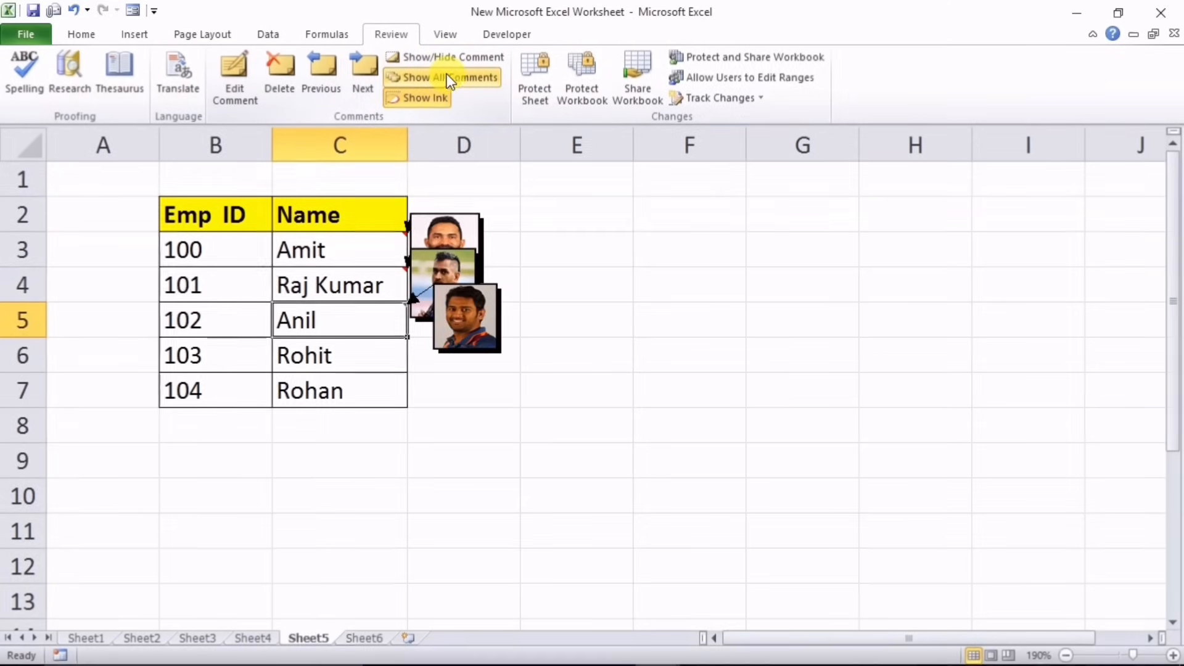
click(451, 76)
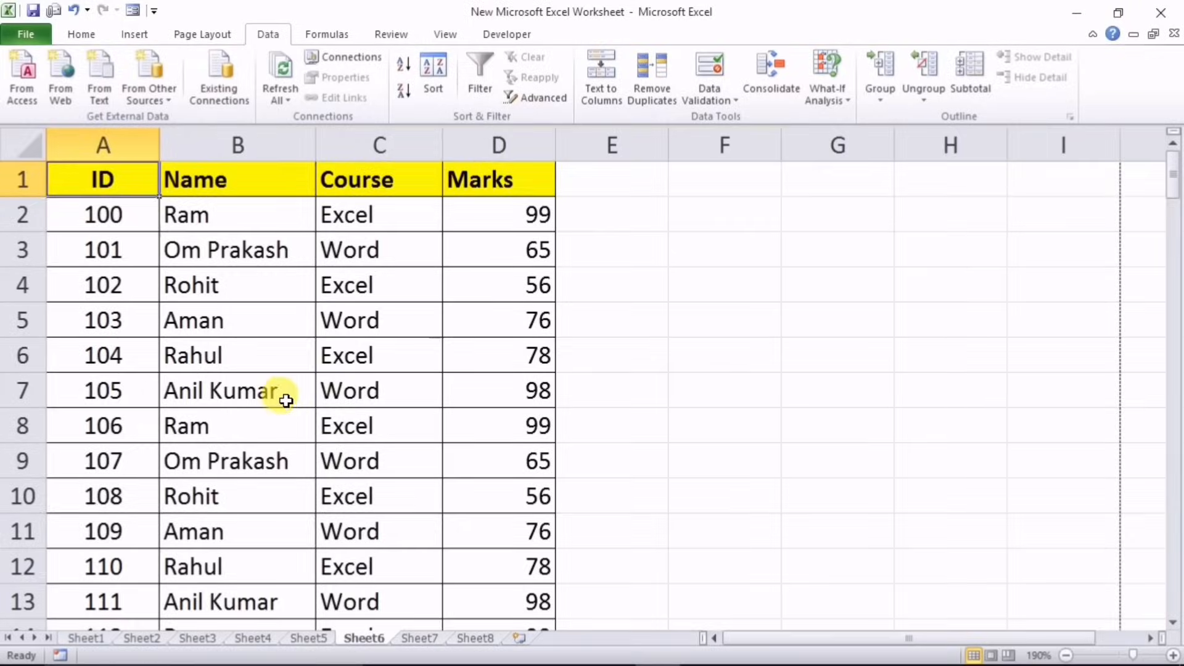
scroll(293, 398, down, 5)
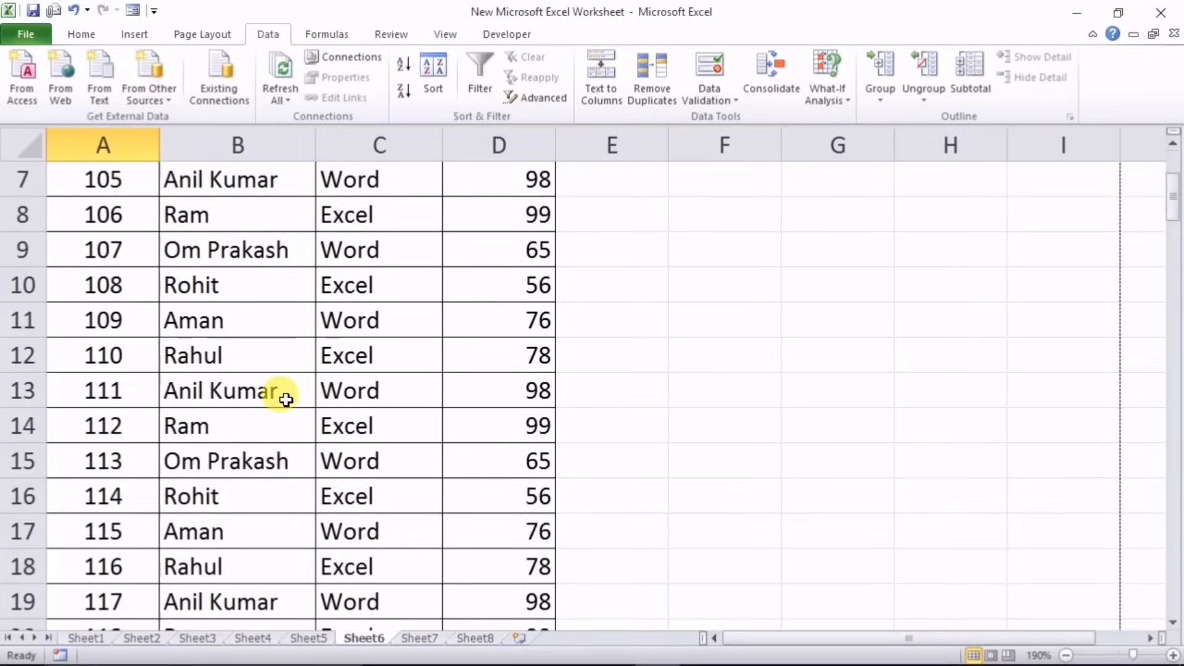
scroll(298, 401, up, 5)
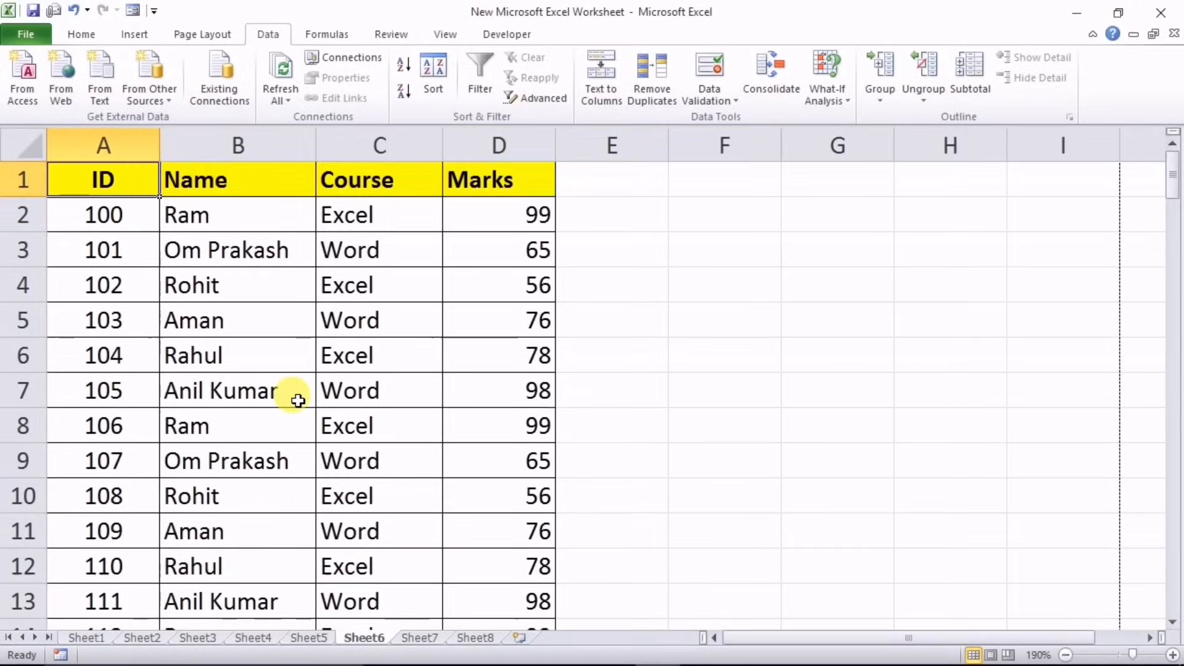
scroll(298, 401, down, 4)
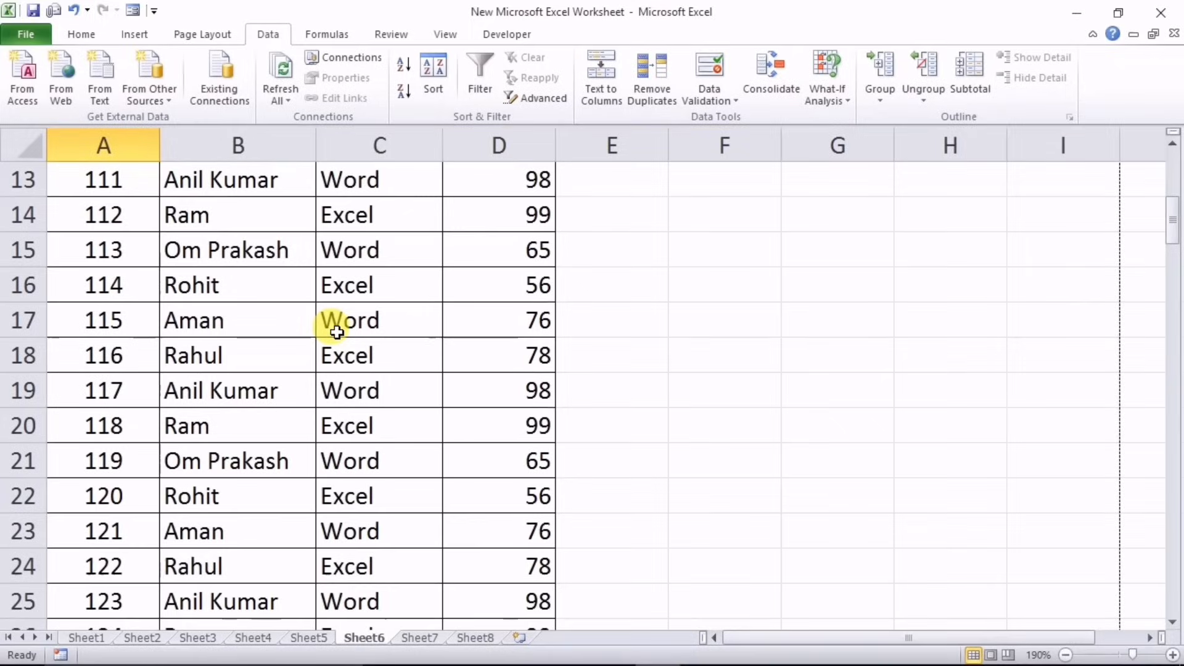
scroll(337, 332, up, 4)
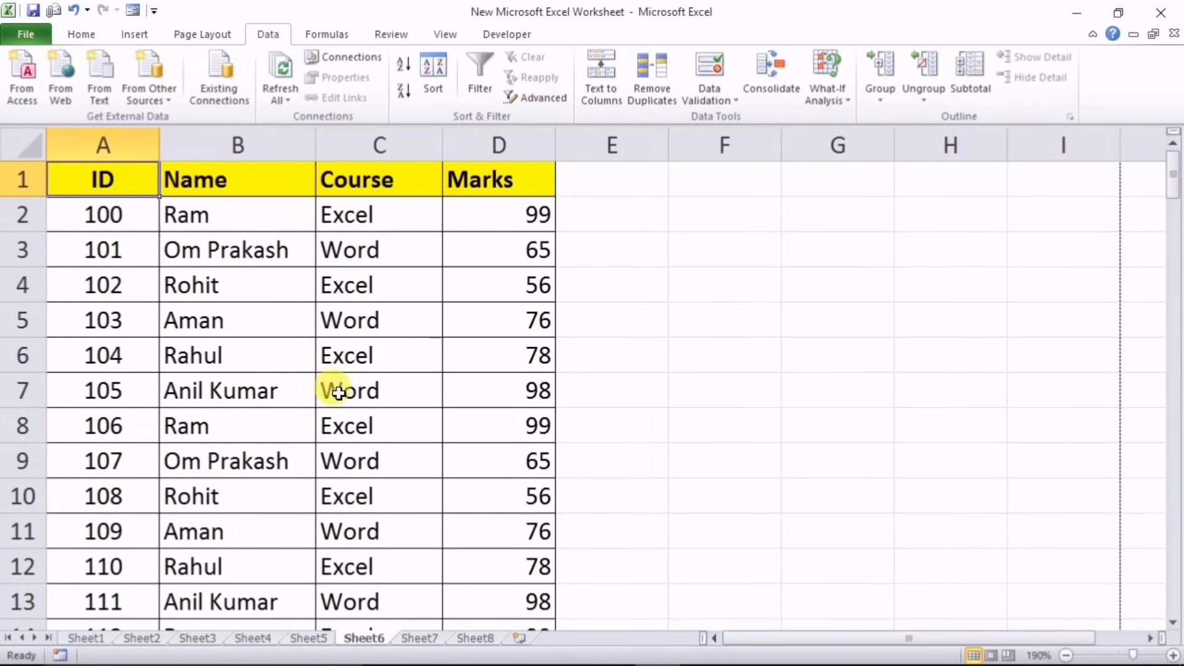
Apply Freeze Top Row and scroll the marks list to confirm the header stays put
click(240, 320)
click(447, 35)
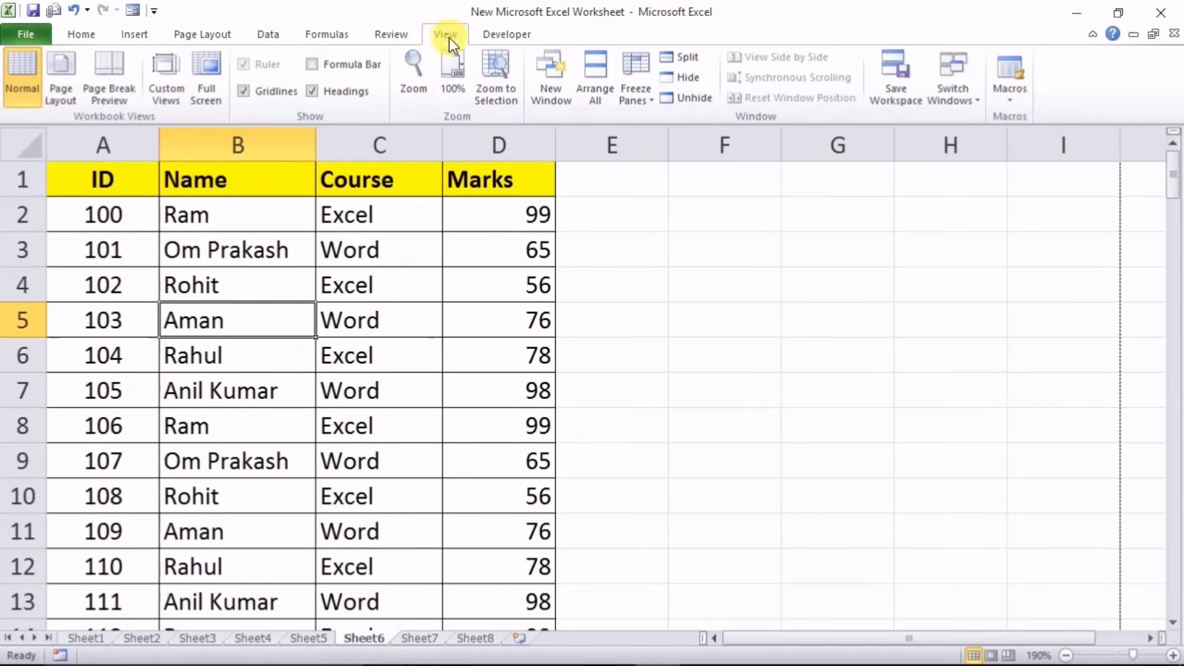
click(645, 103)
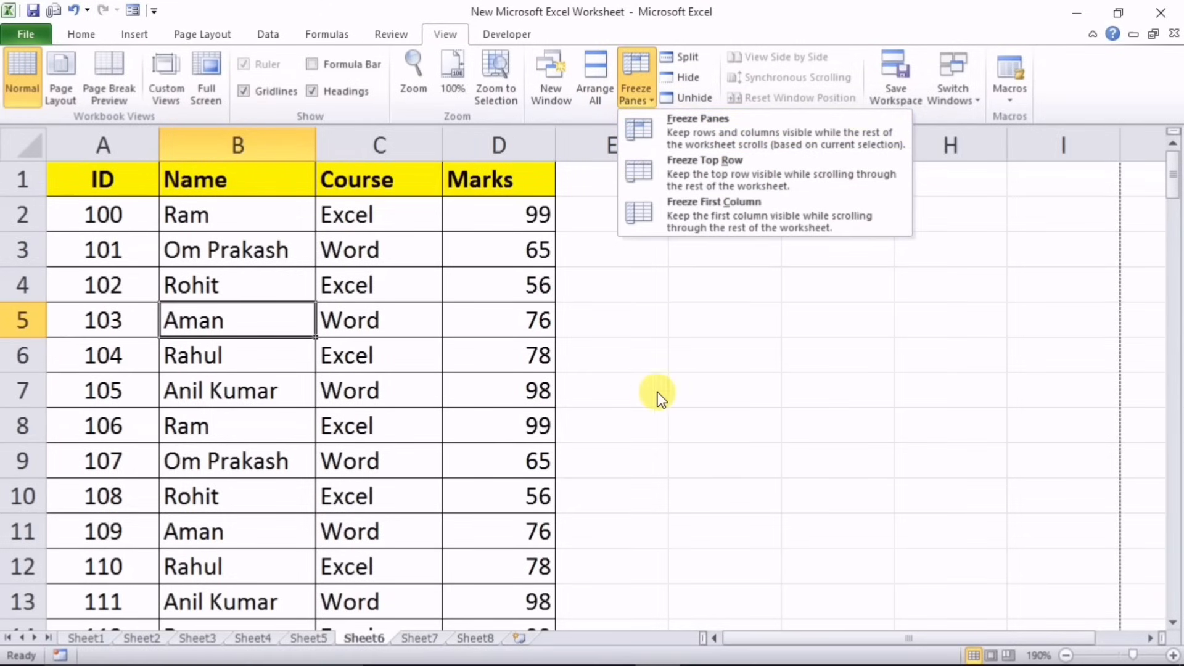
click(668, 172)
click(449, 395)
scroll(506, 395, down, 6)
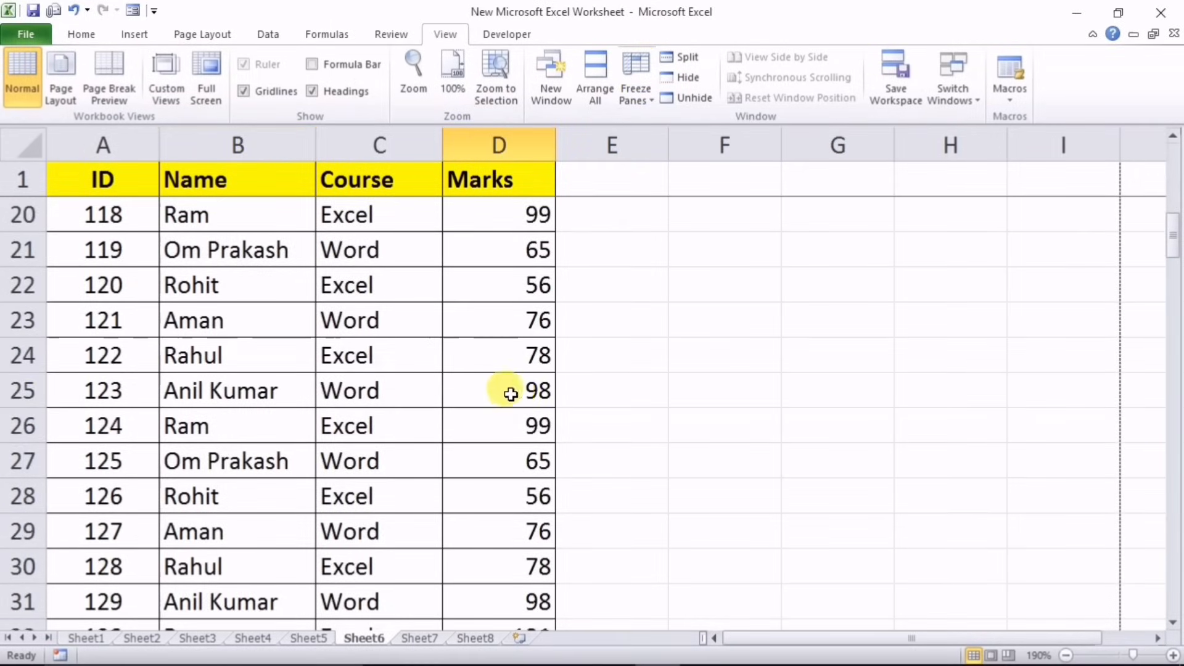
scroll(511, 395, down, 1)
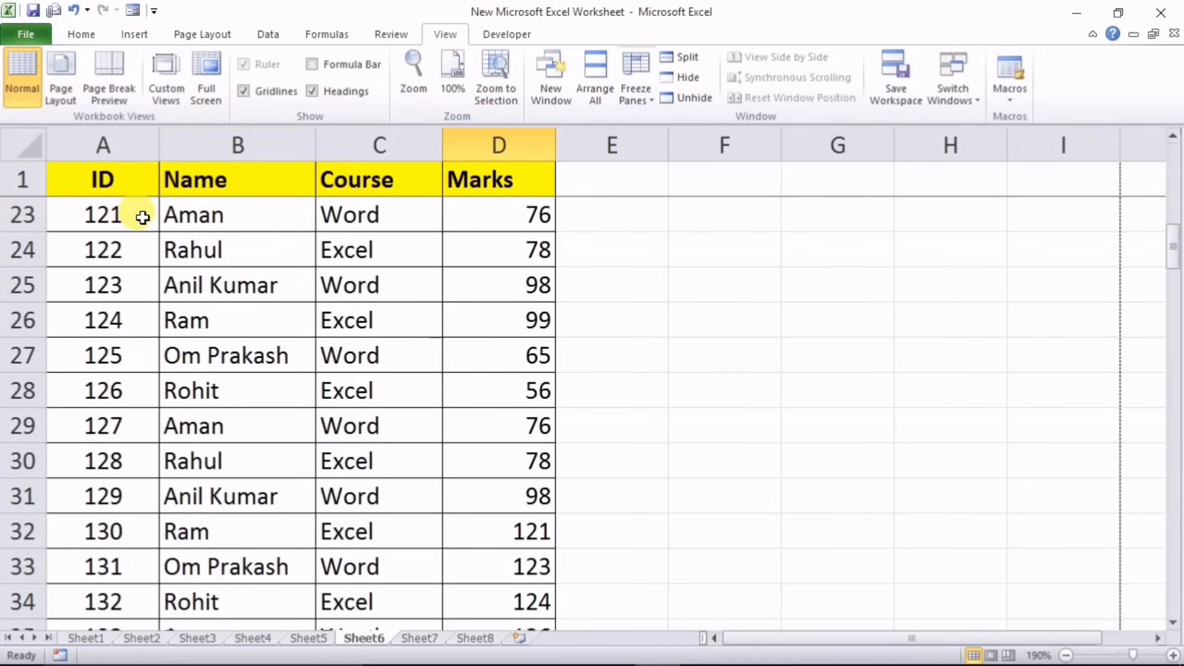
scroll(164, 352, up, 3)
scroll(173, 357, down, 5)
scroll(290, 407, up, 9)
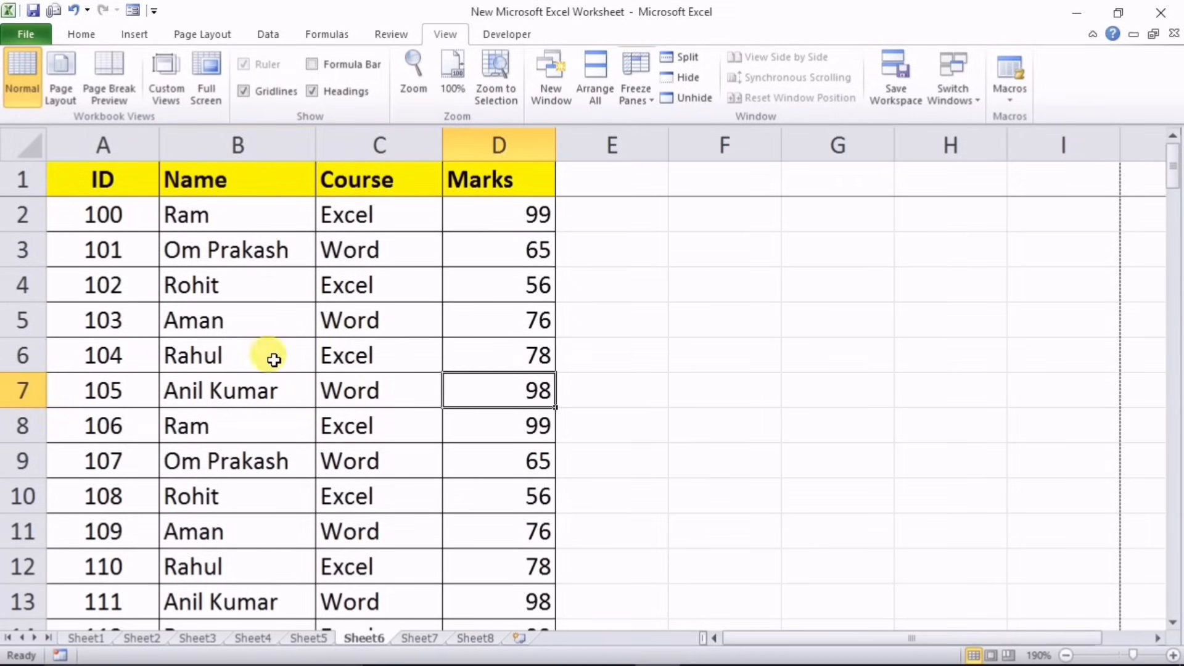
click(23, 286)
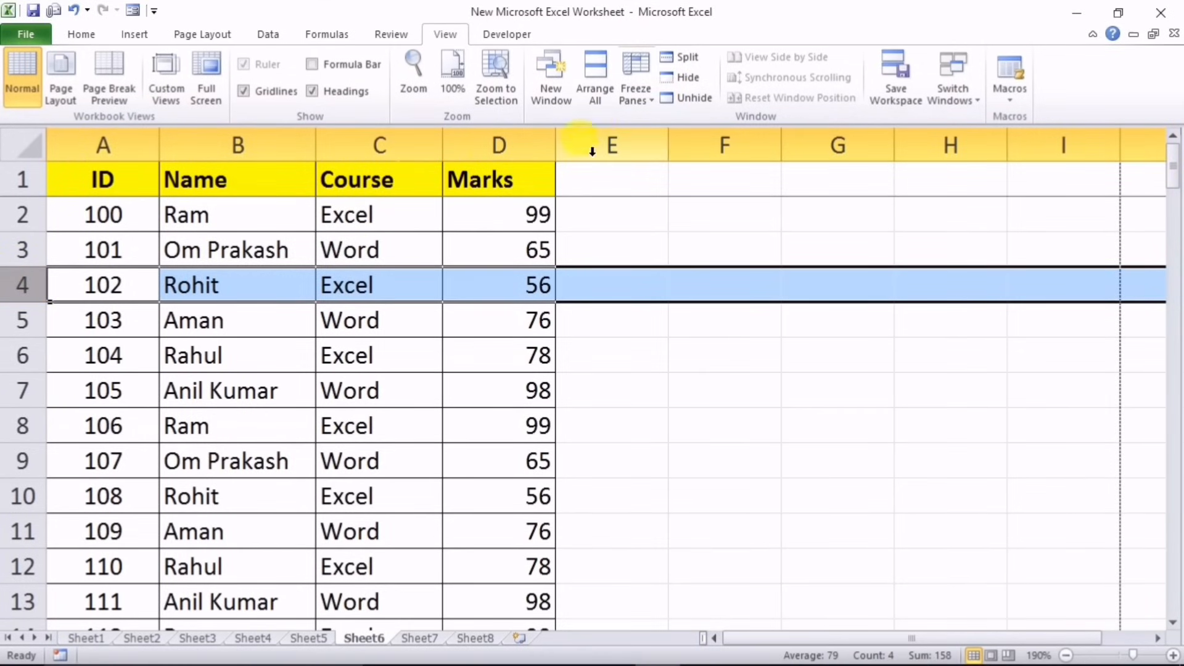
Choose Unfreeze Panes and scroll to confirm the header moves with the data
click(642, 108)
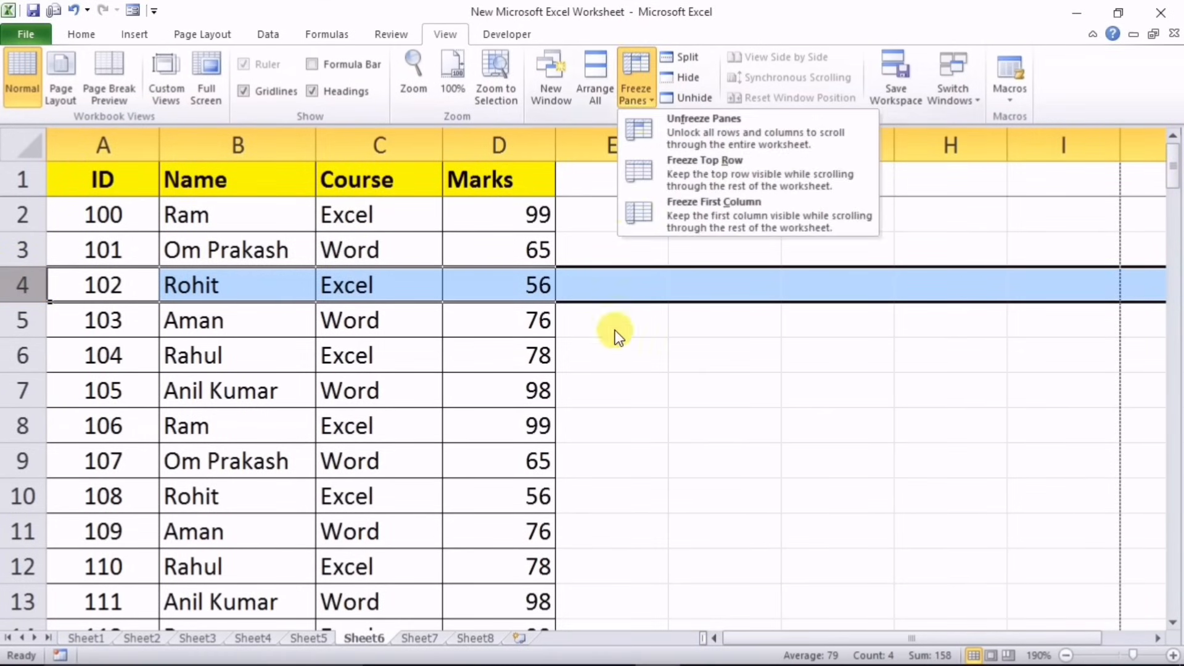
click(694, 129)
scroll(265, 410, down, 3)
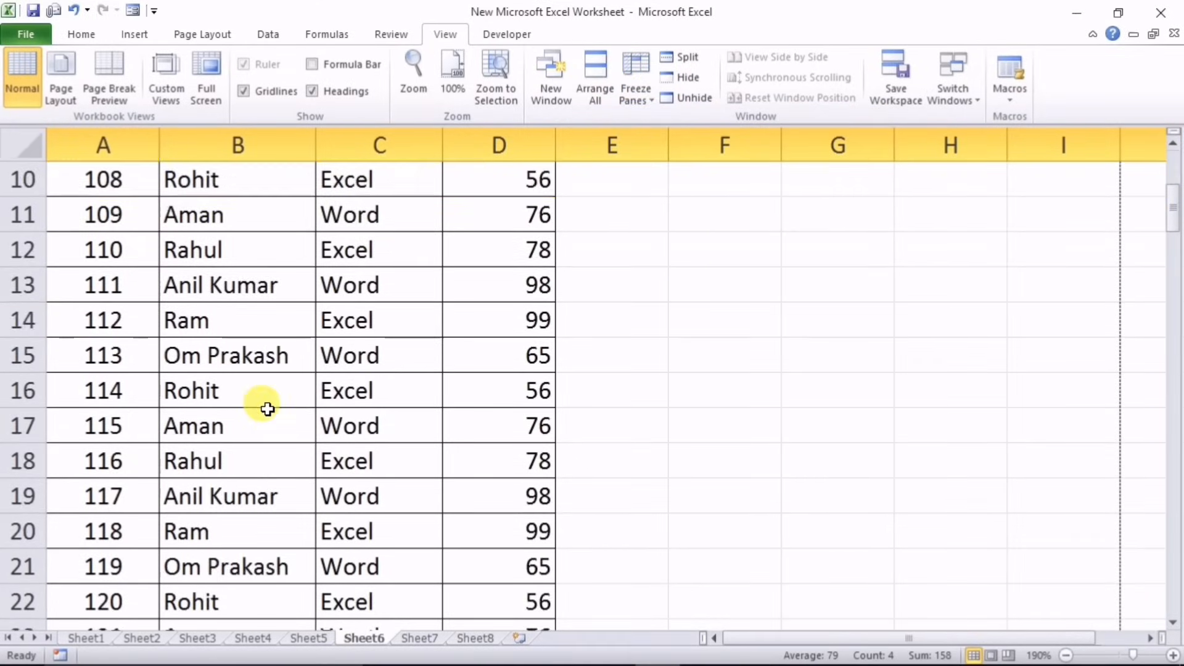
scroll(309, 444, up, 3)
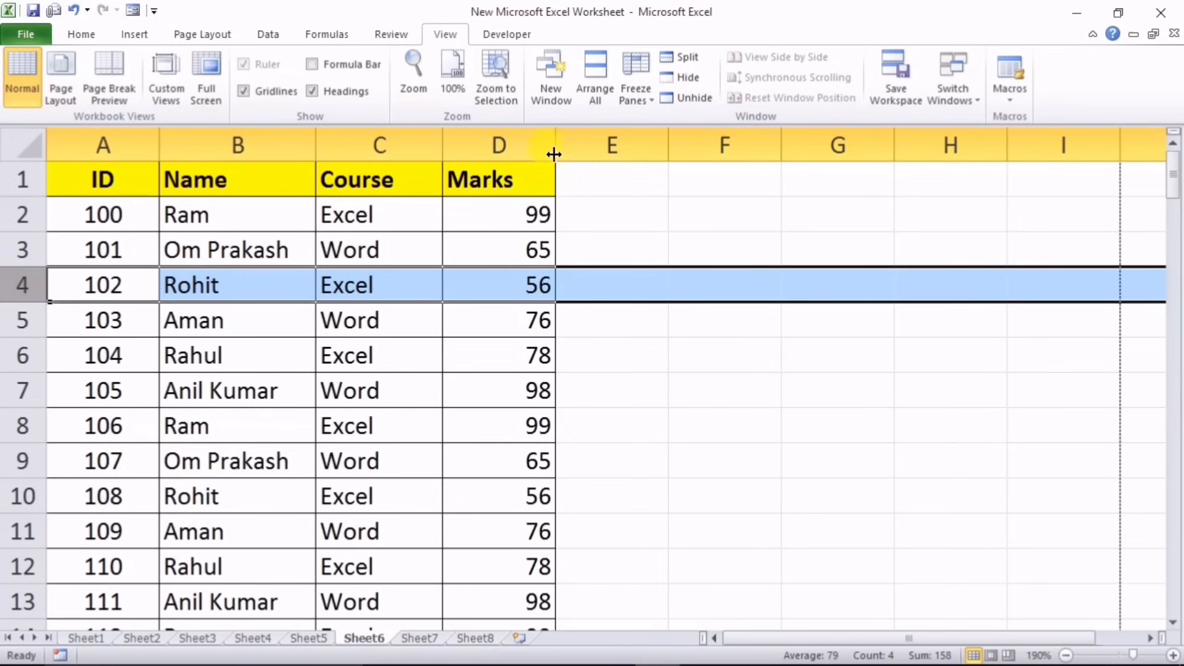
Select the whole marks data list with Ctrl+A
click(636, 92)
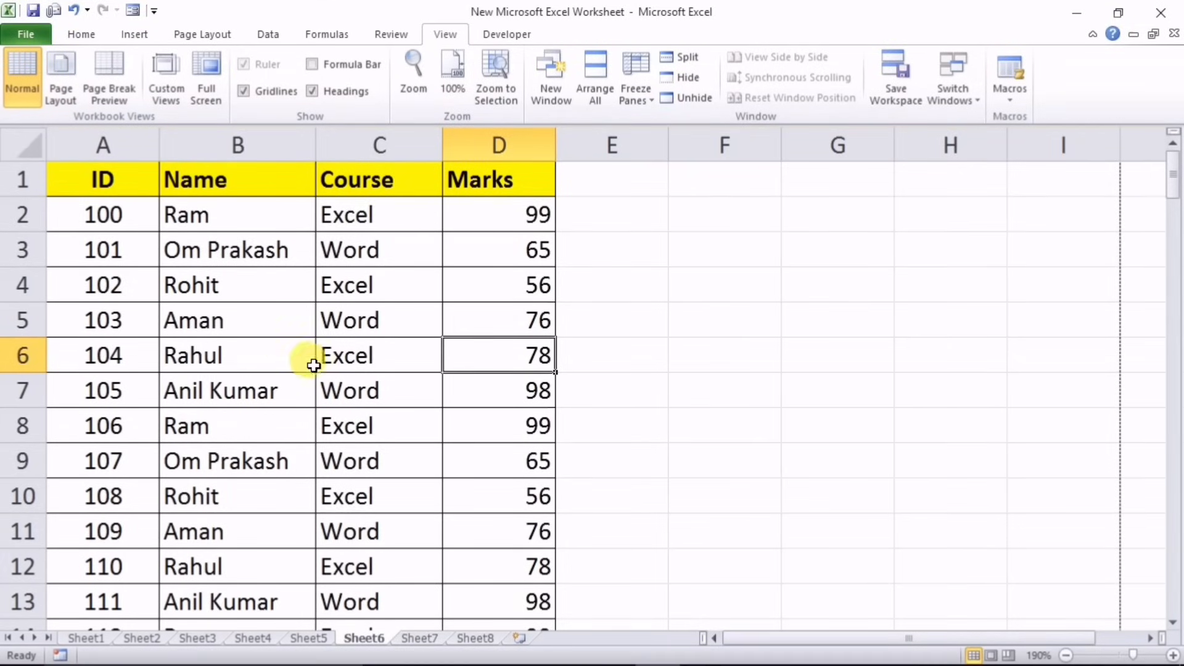
click(305, 327)
key(ctrl+a)
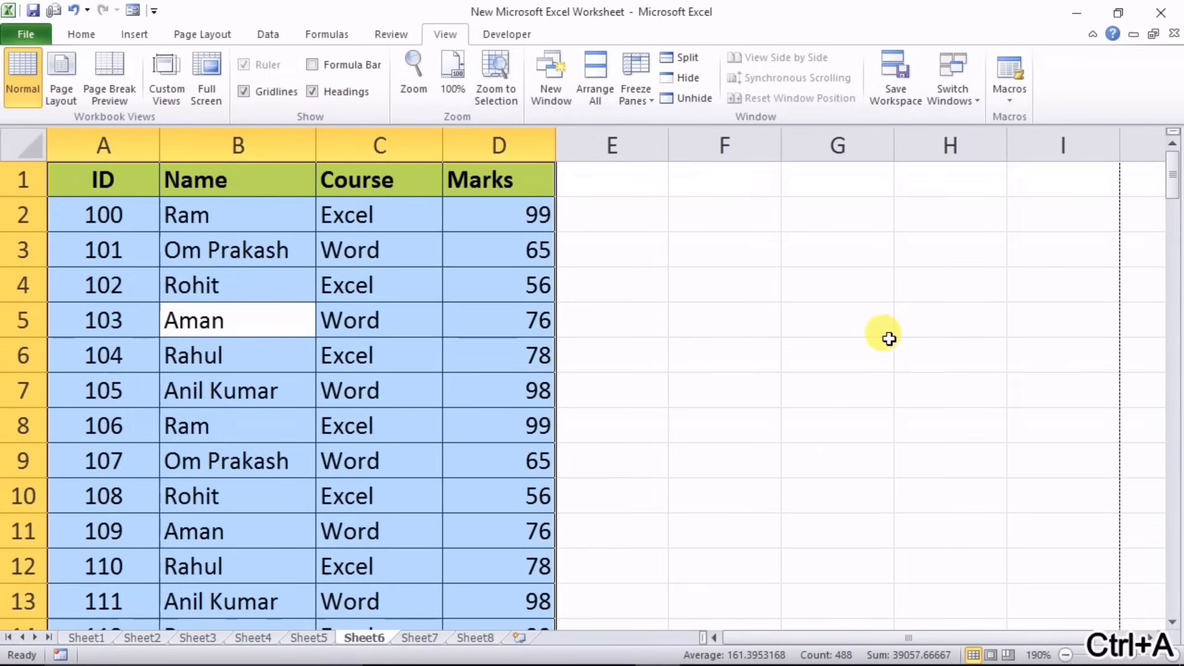
Create a table with headers via Ctrl+T, then give A1:D1 a light blue fill and black font
key(ctrl+t)
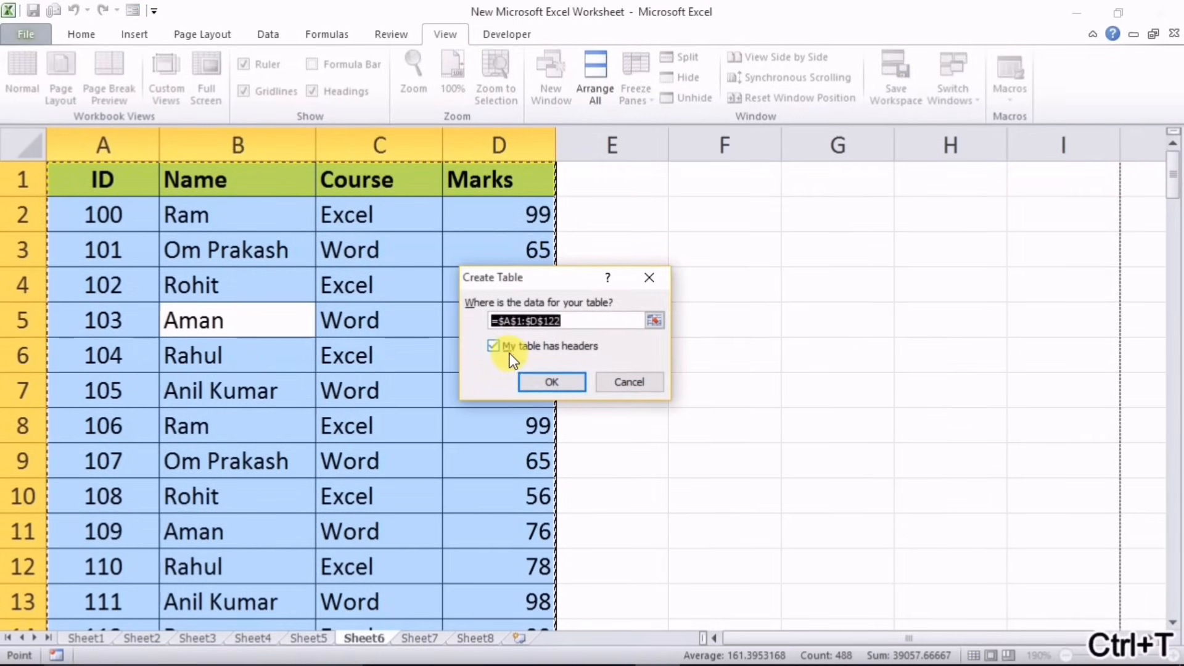
click(545, 383)
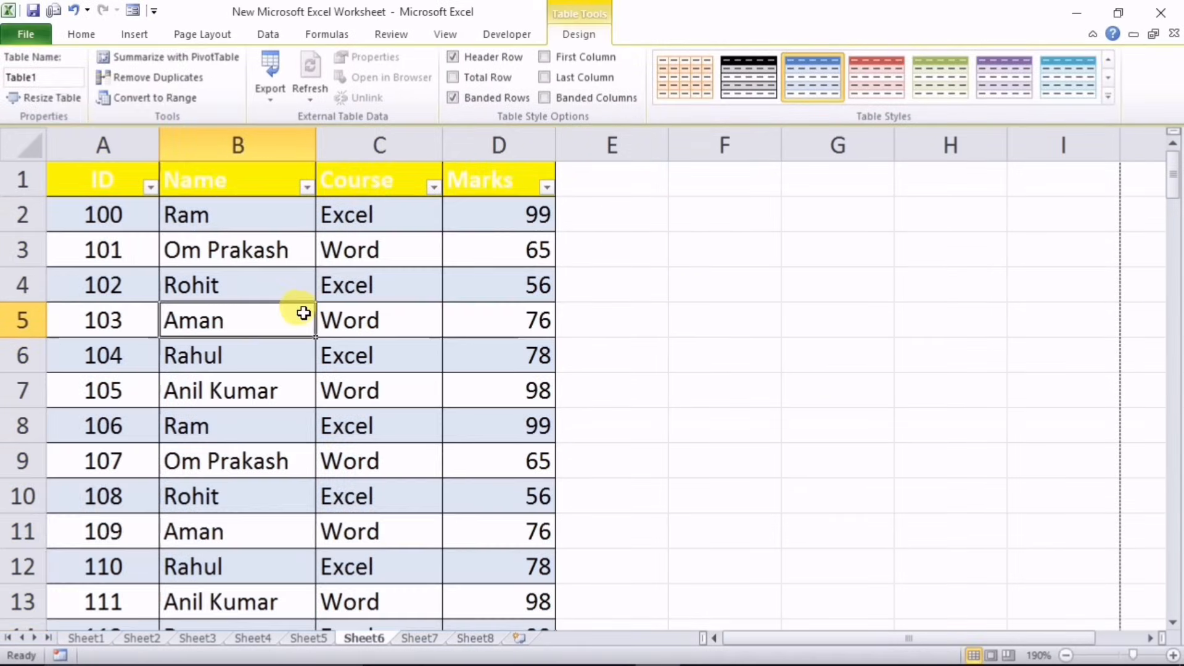
drag(117, 180, 483, 180)
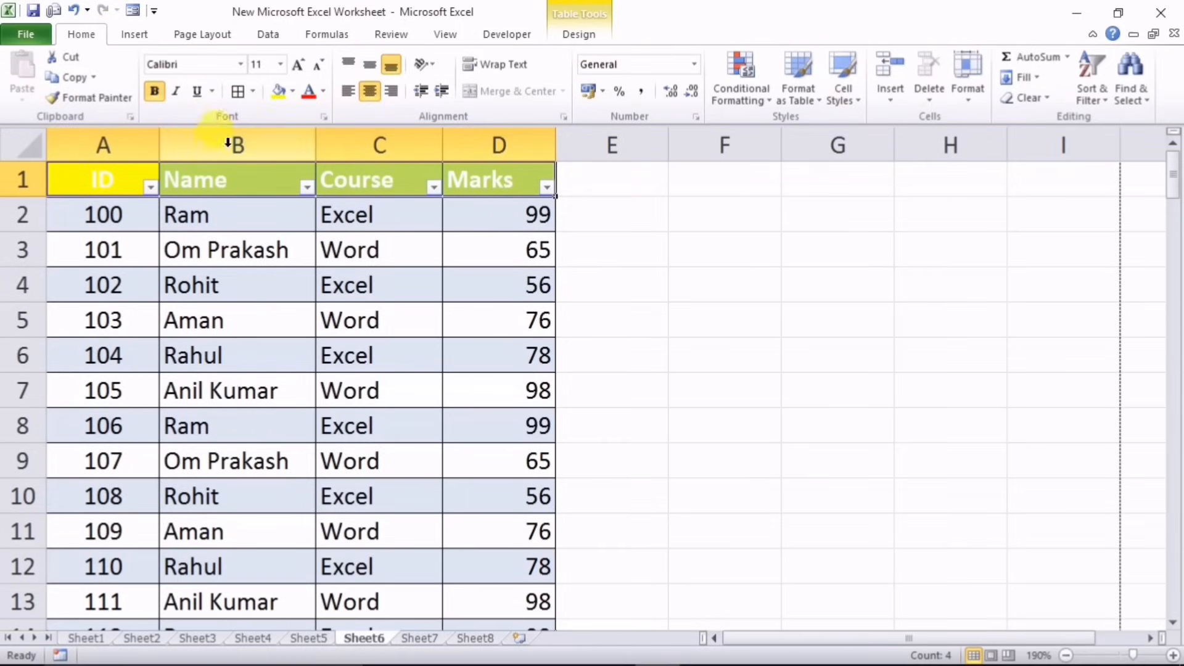
click(293, 91)
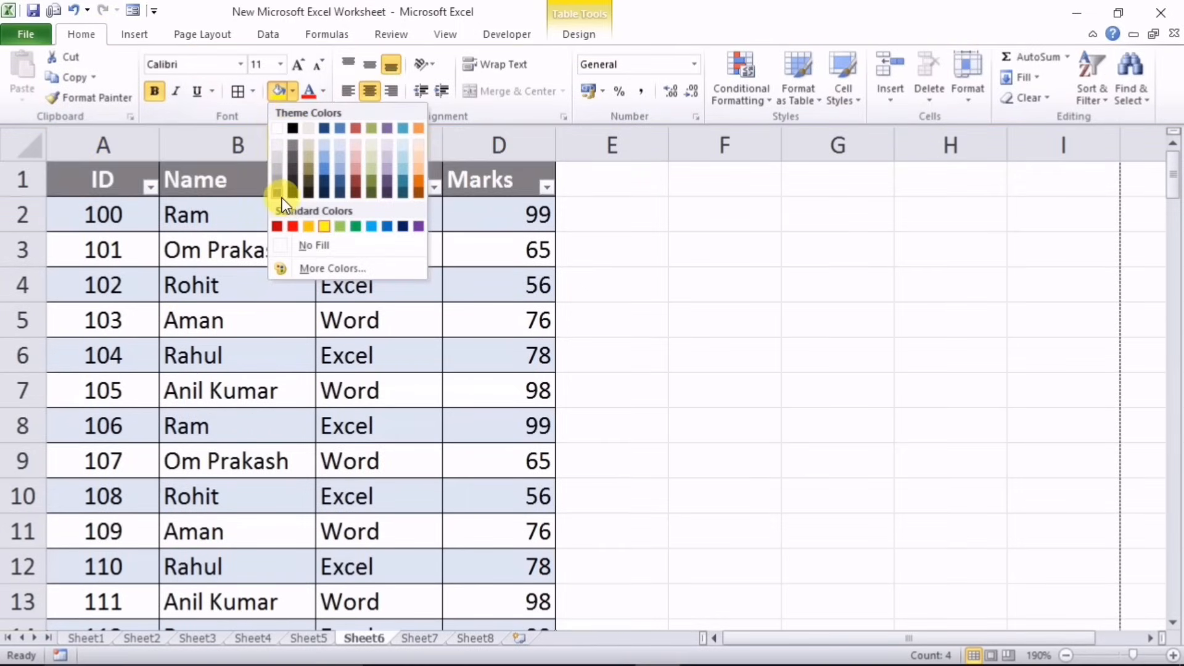
click(321, 151)
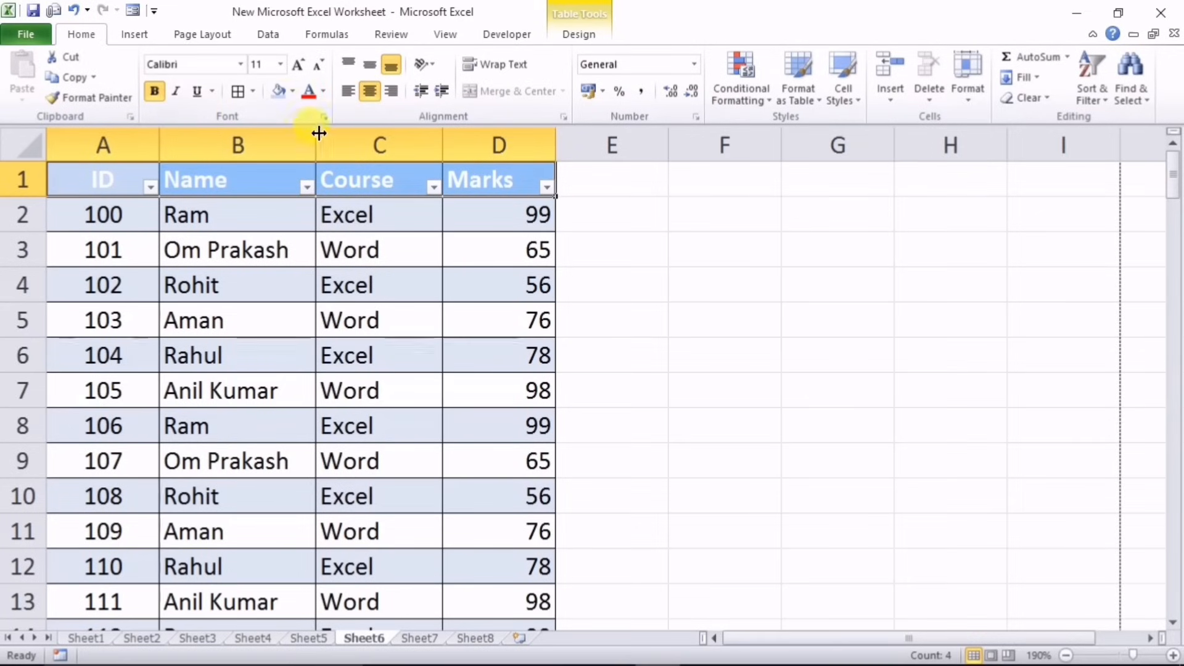
click(322, 92)
click(323, 214)
Select cells in the new table and scroll through its rows
click(319, 350)
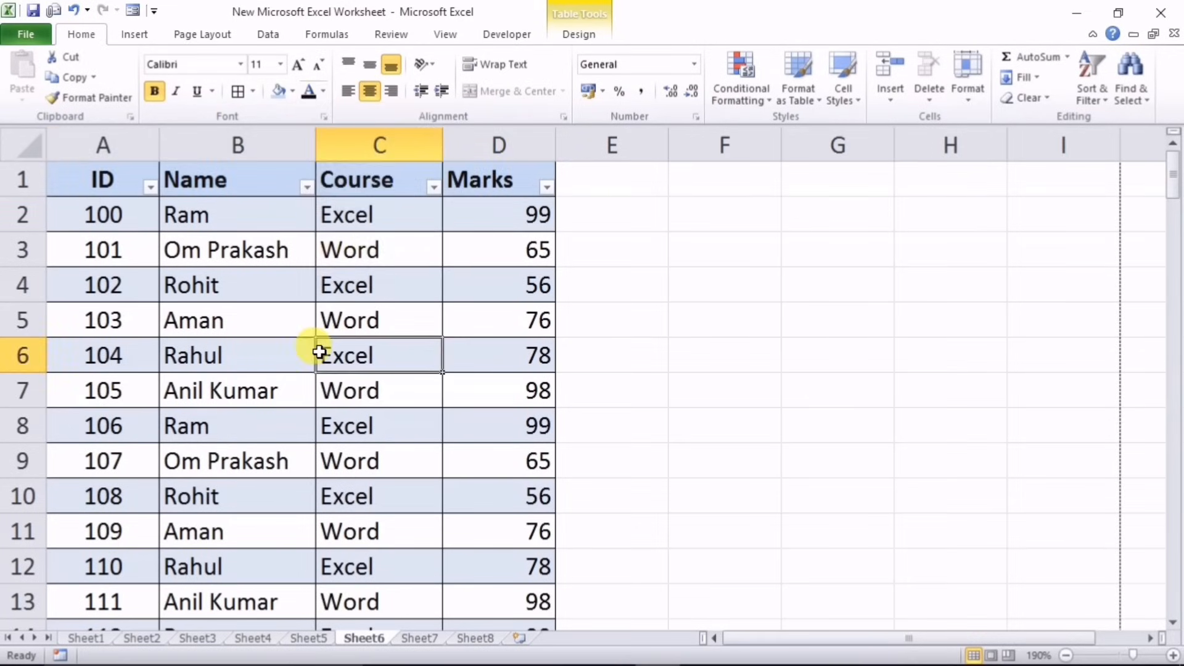
drag(92, 177, 492, 166)
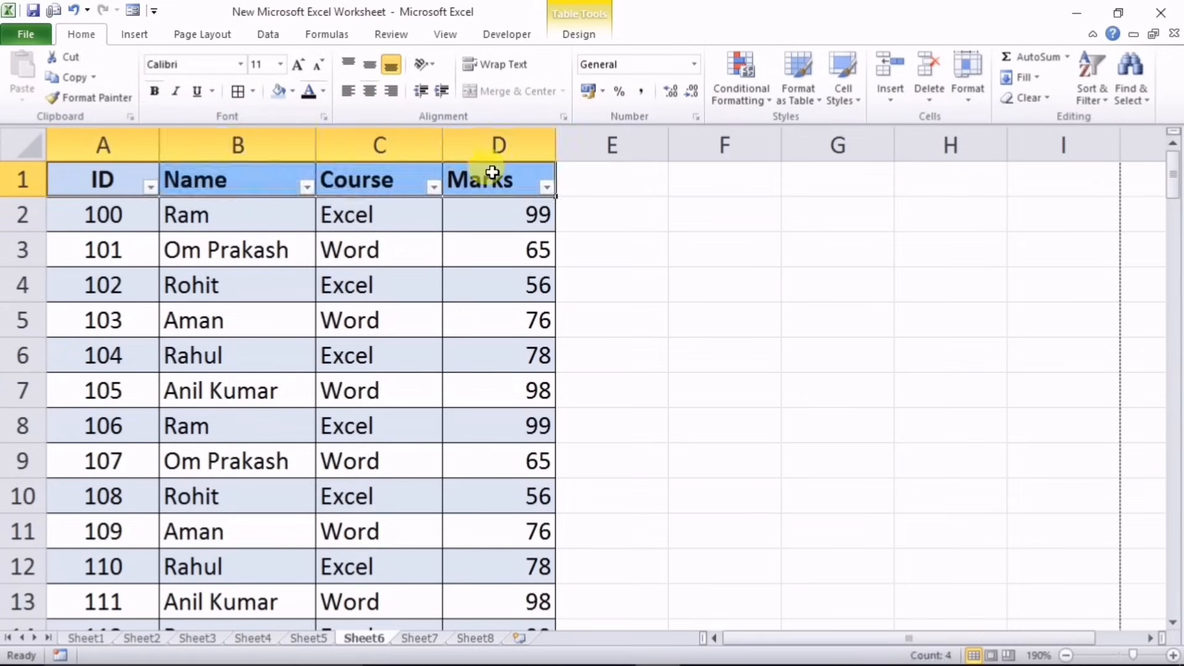
click(431, 289)
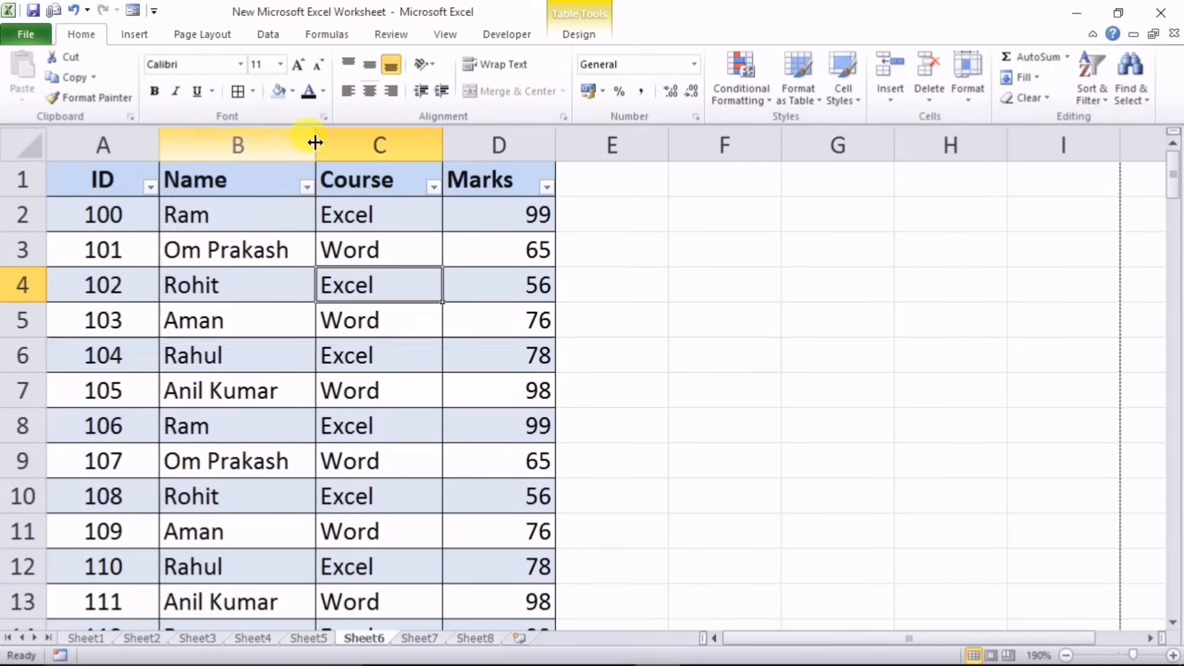
click(335, 356)
scroll(336, 353, down, 1)
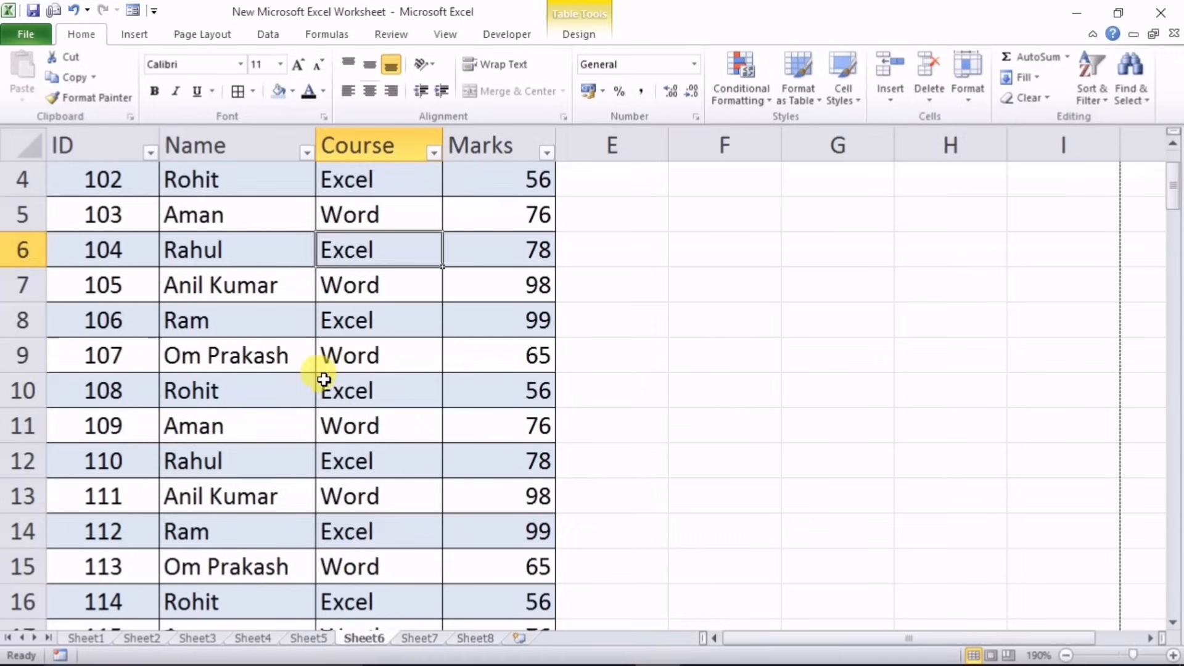
click(320, 377)
scroll(255, 346, down, 1)
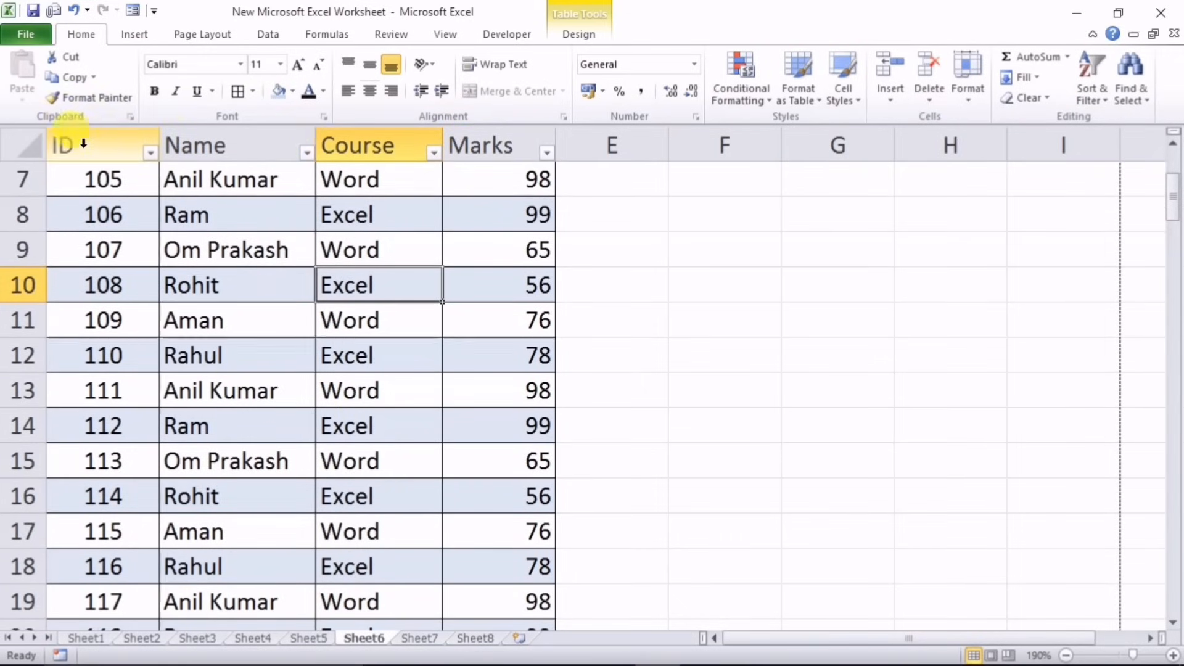
scroll(275, 358, down, 2)
scroll(275, 357, down, 4)
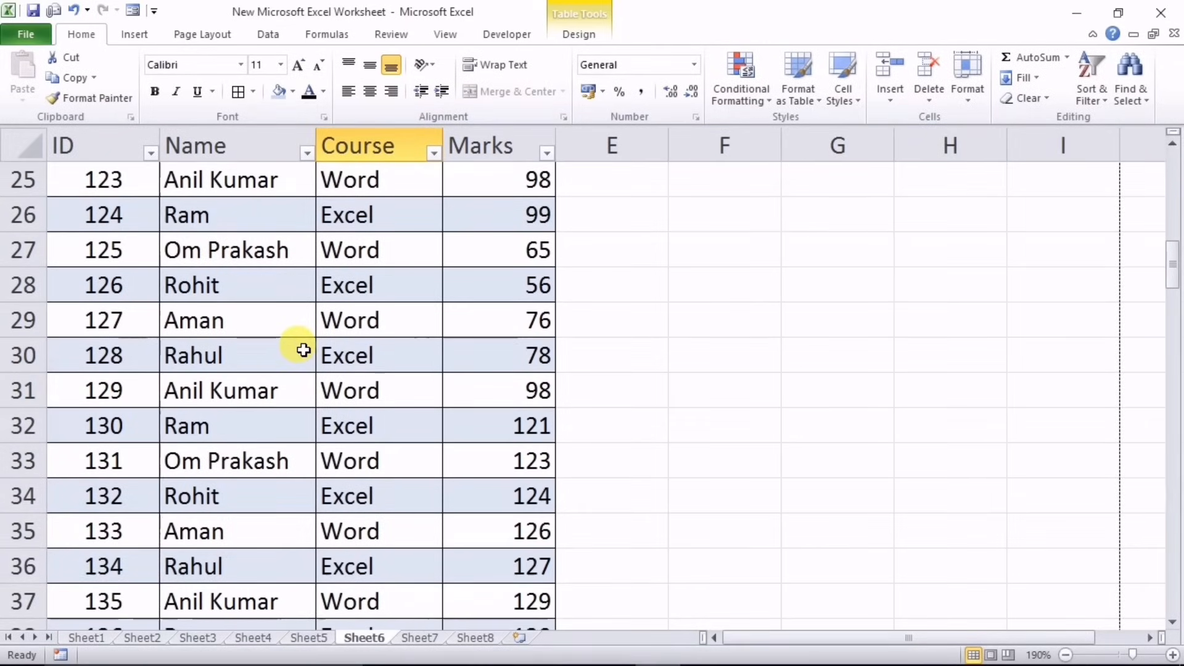
scroll(296, 349, up, 8)
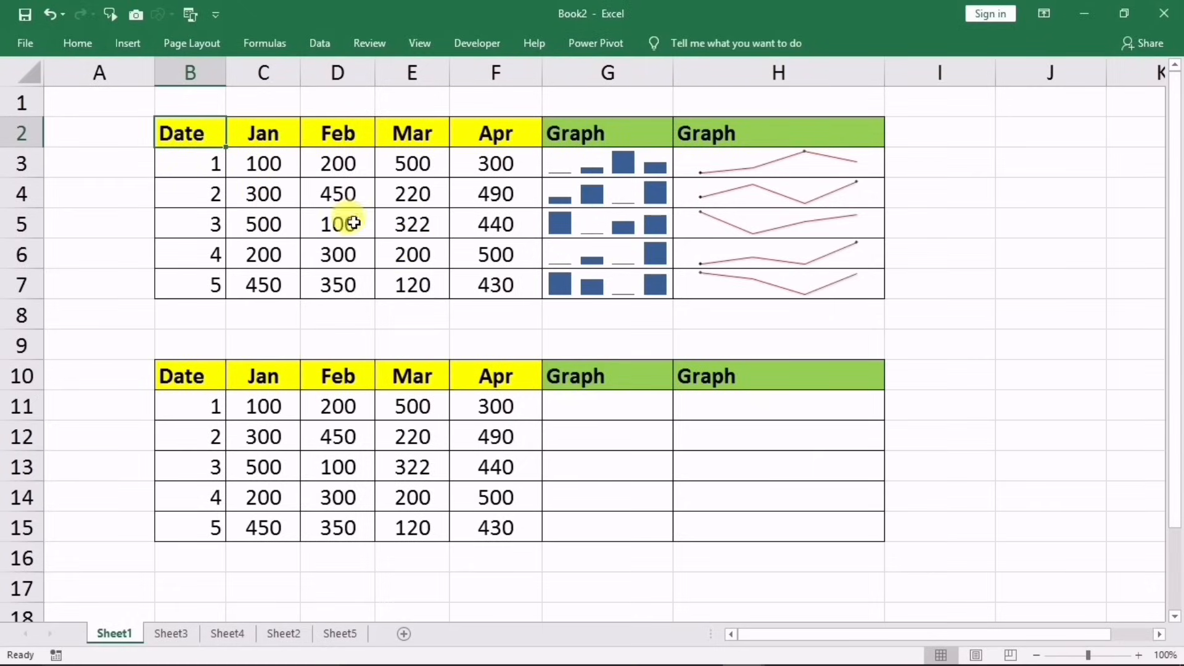
Select the upper table's Jan–Apr values C2:F8 and its existing sparklines in G3:G7
drag(264, 136, 494, 314)
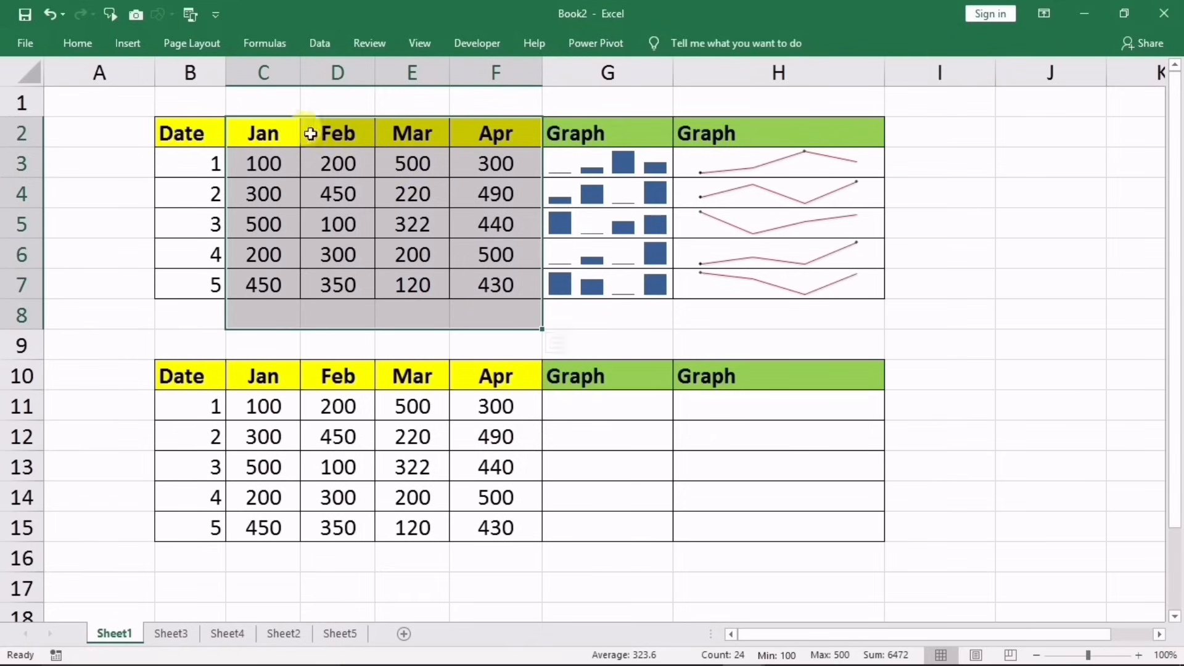
click(299, 138)
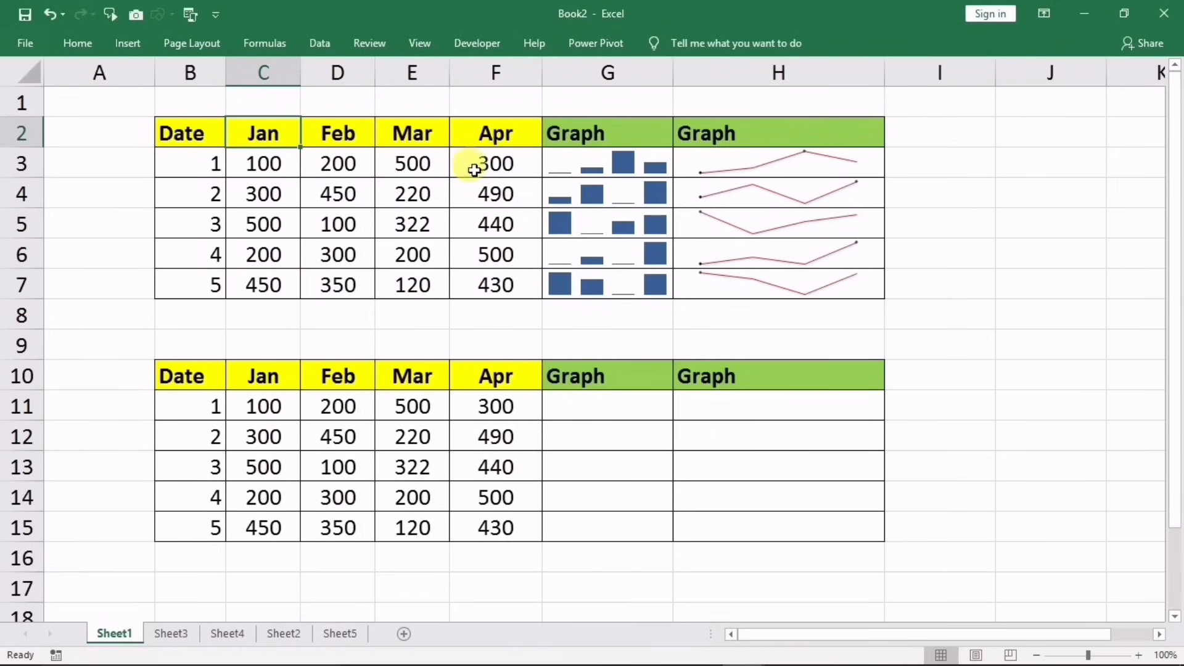
drag(579, 162, 580, 283)
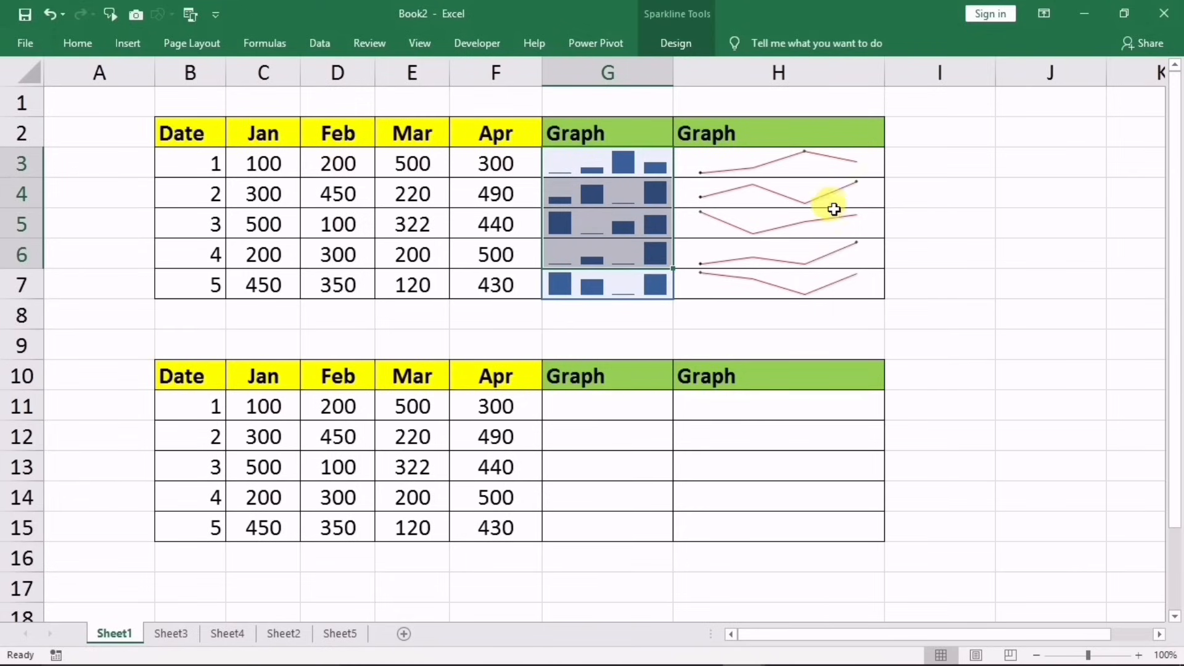
click(596, 228)
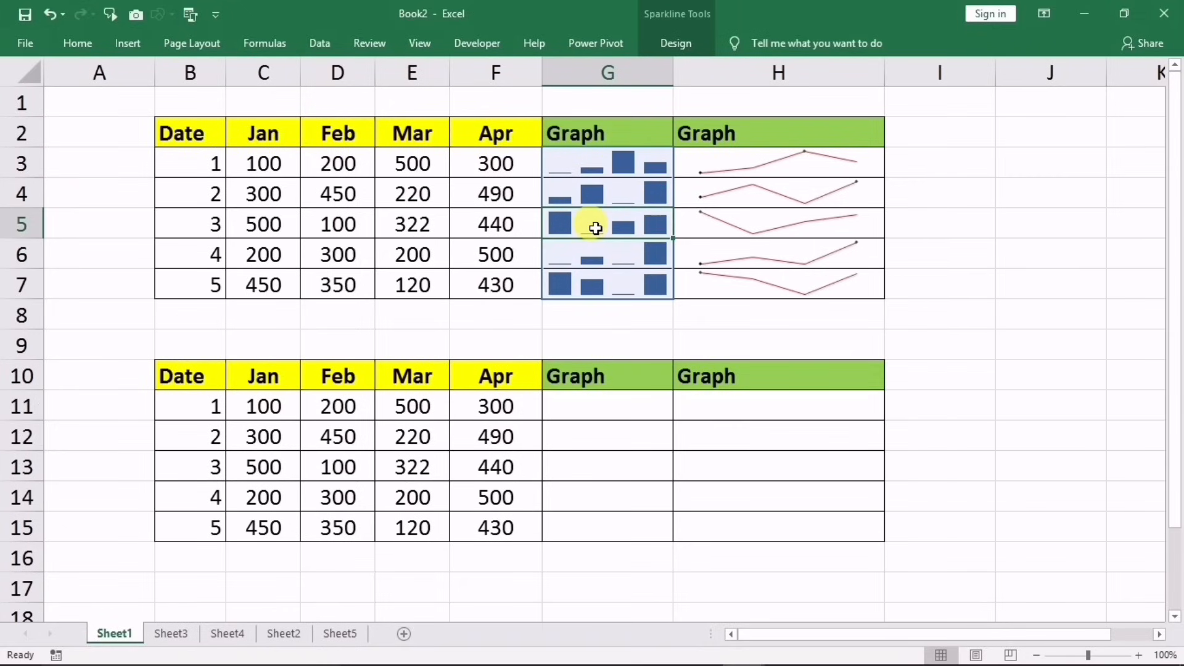
Select G11 and start a Column sparkline from Insert > Sparklines
click(573, 408)
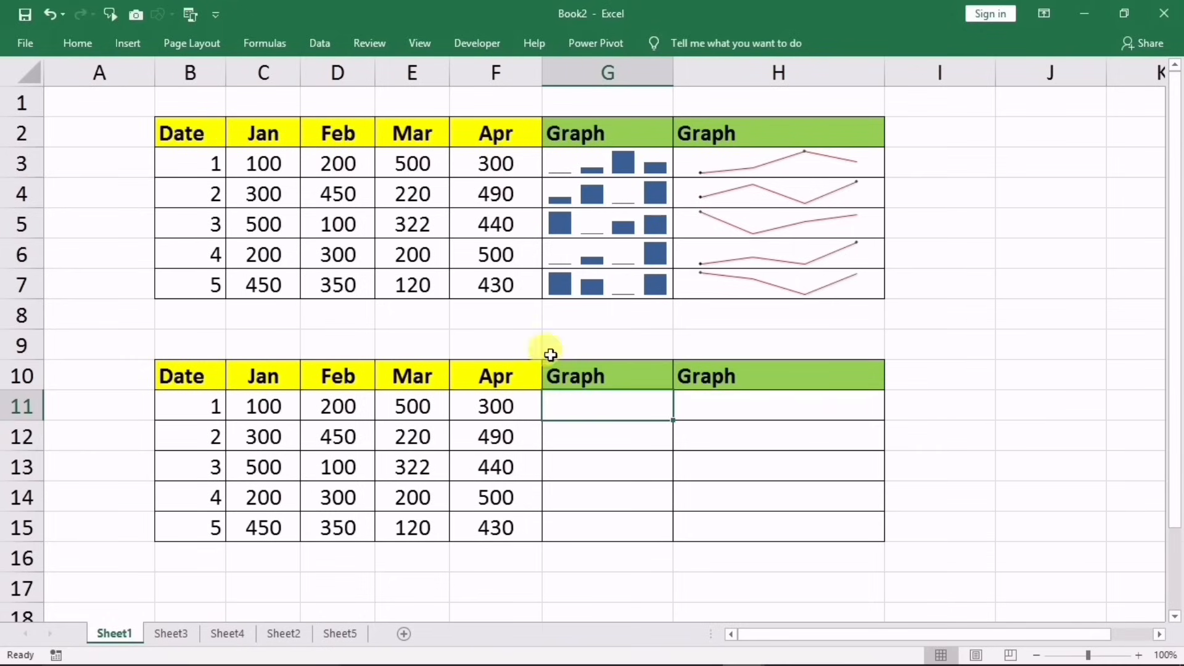
click(130, 42)
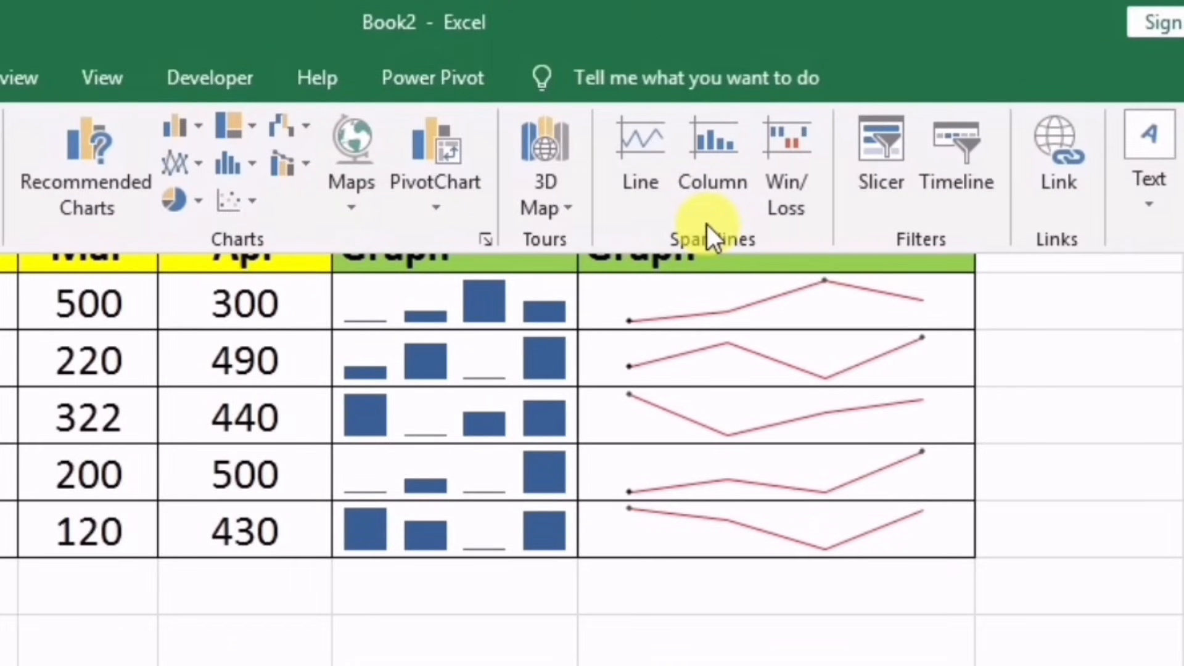
click(649, 172)
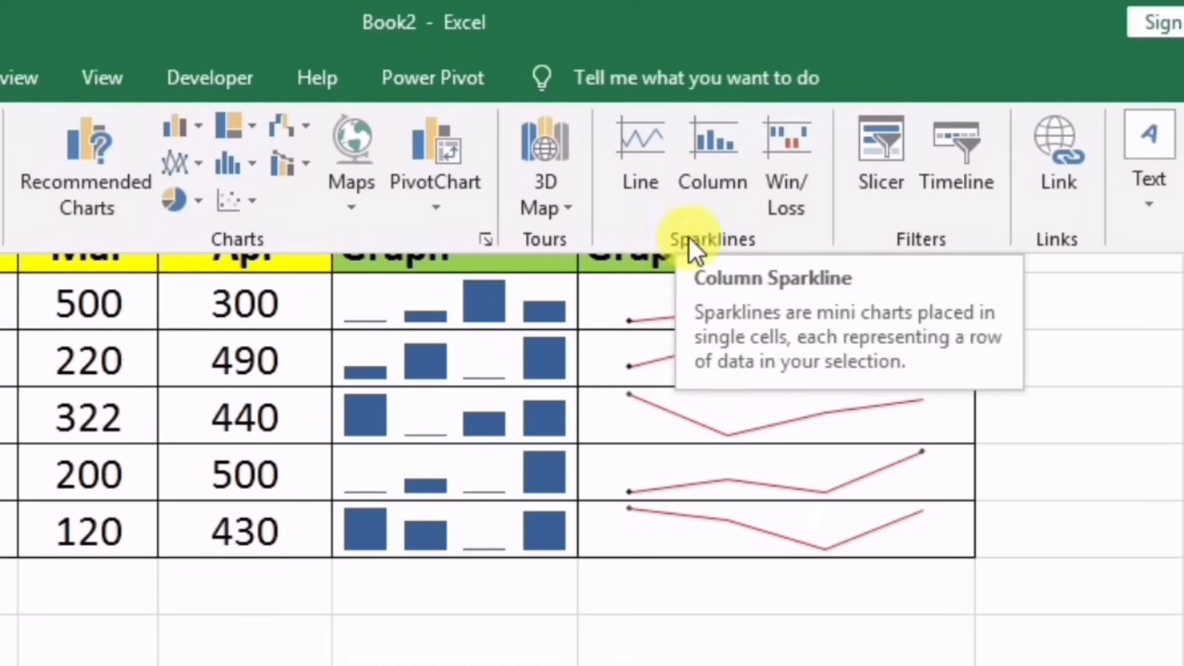
click(715, 154)
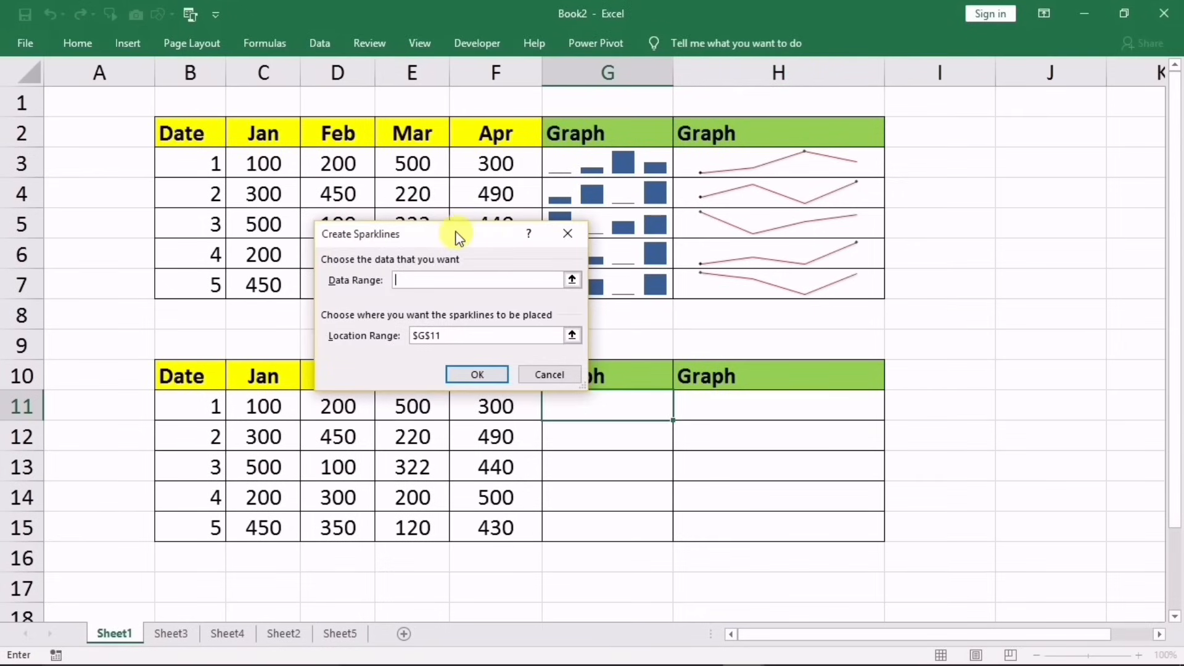
Create a column sparkline of C11:F11 in G11 and fill it down to G15
drag(457, 237, 790, 208)
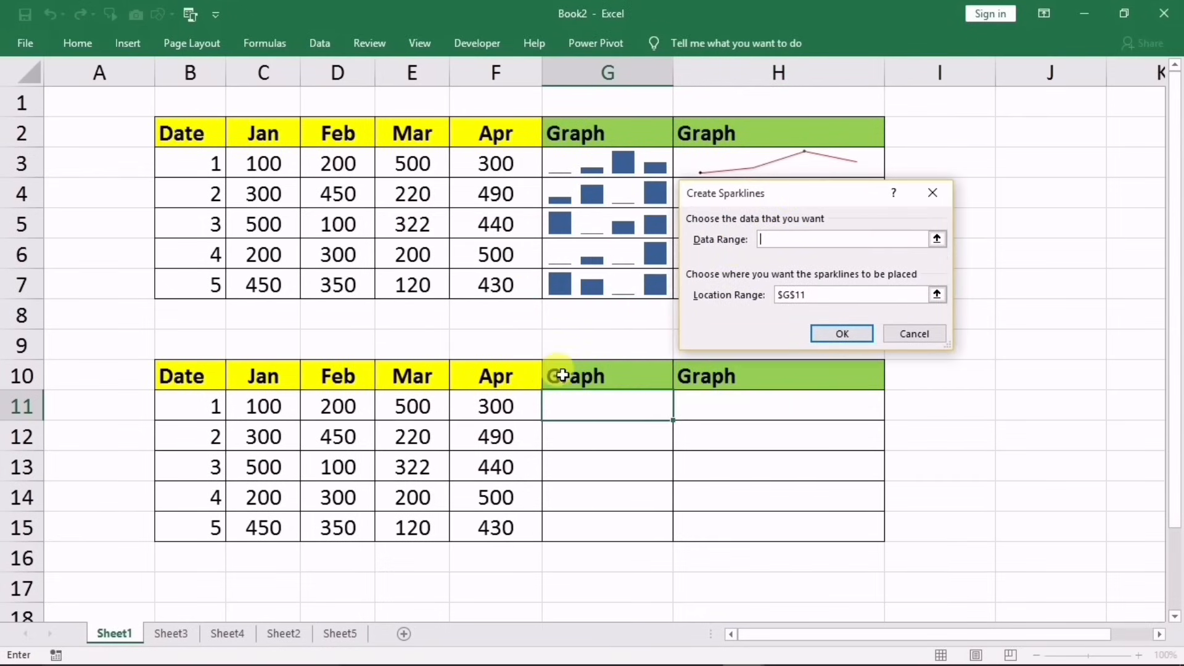
drag(260, 408, 476, 415)
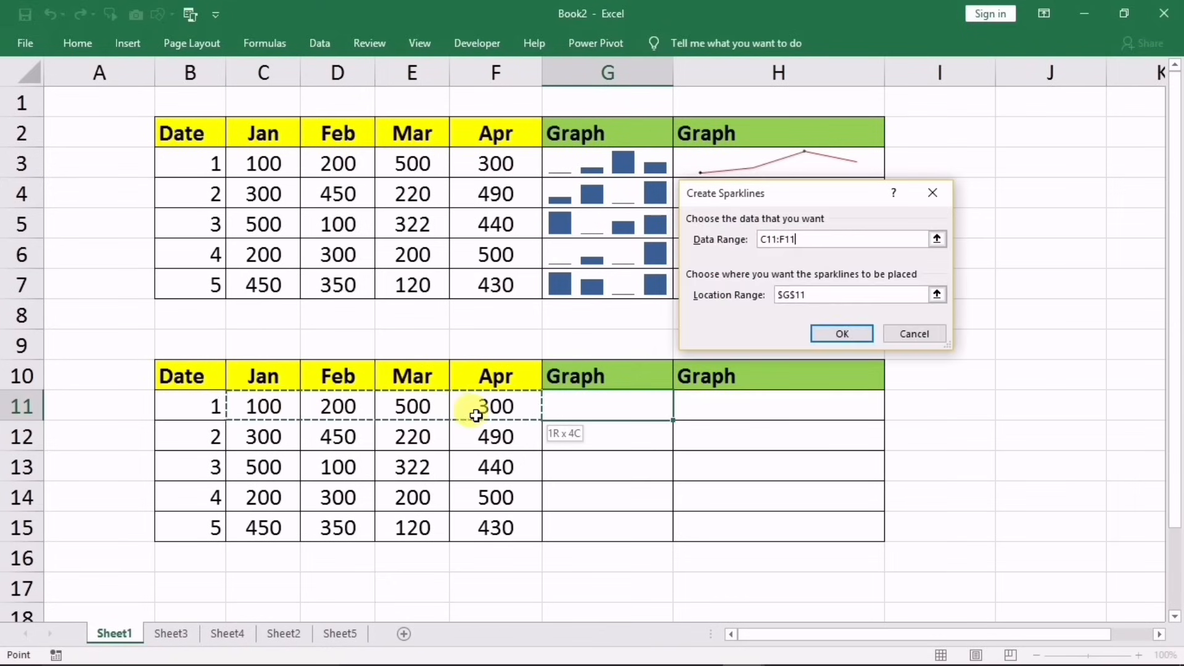
click(817, 297)
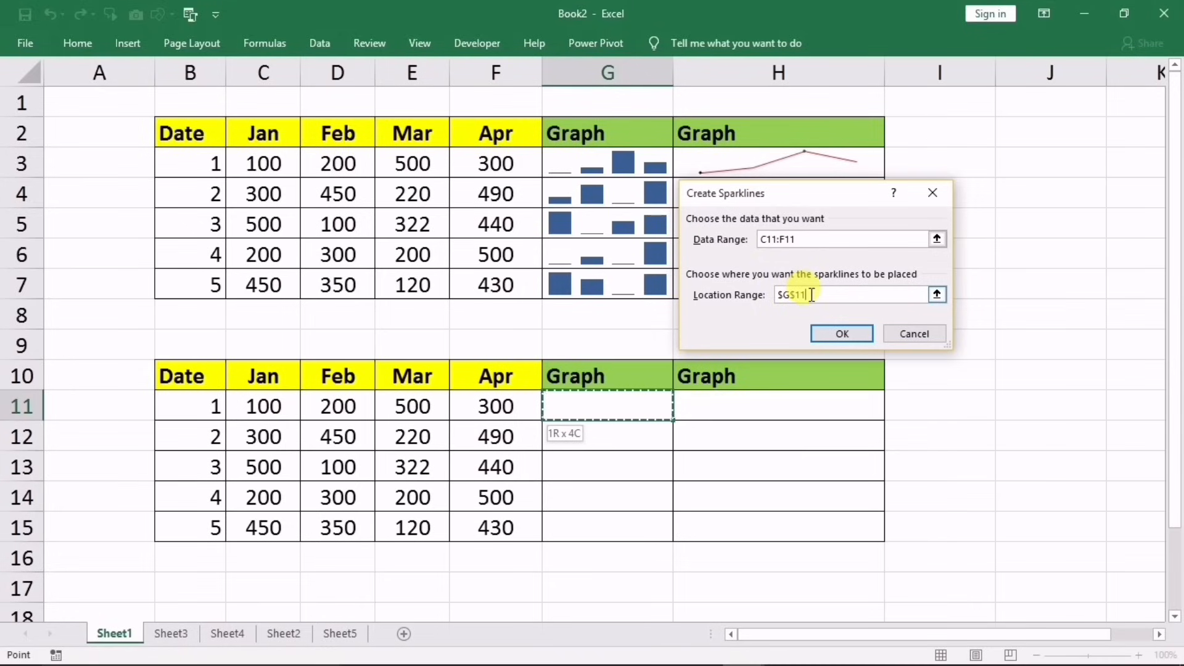
click(825, 335)
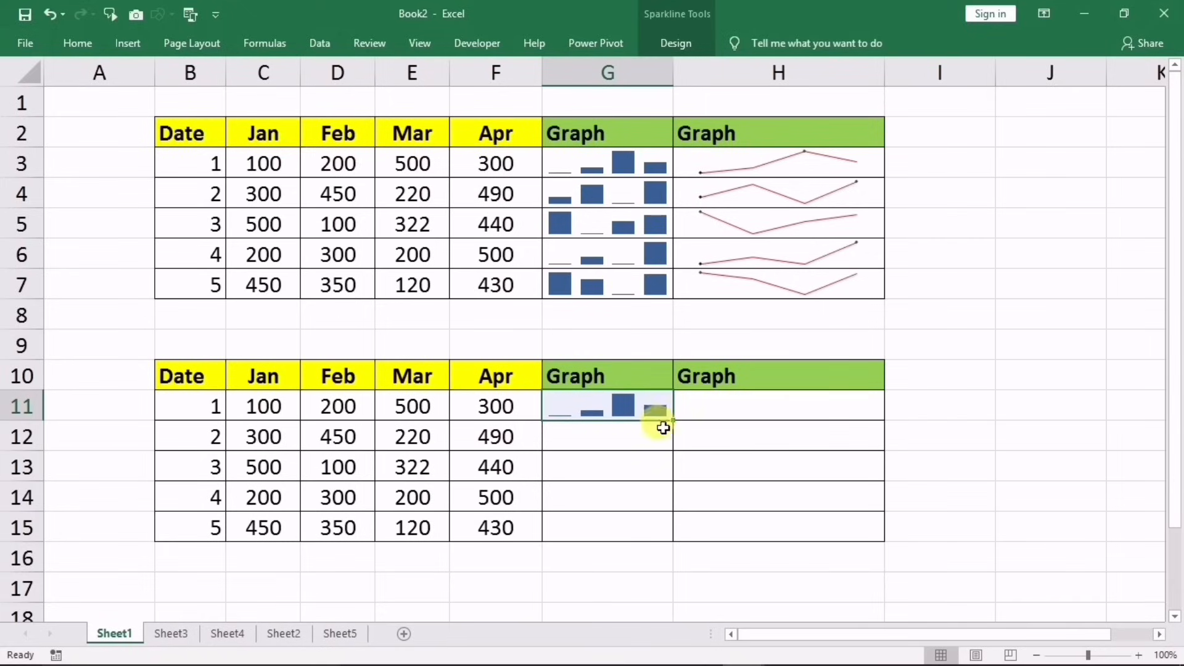
drag(672, 420, 663, 523)
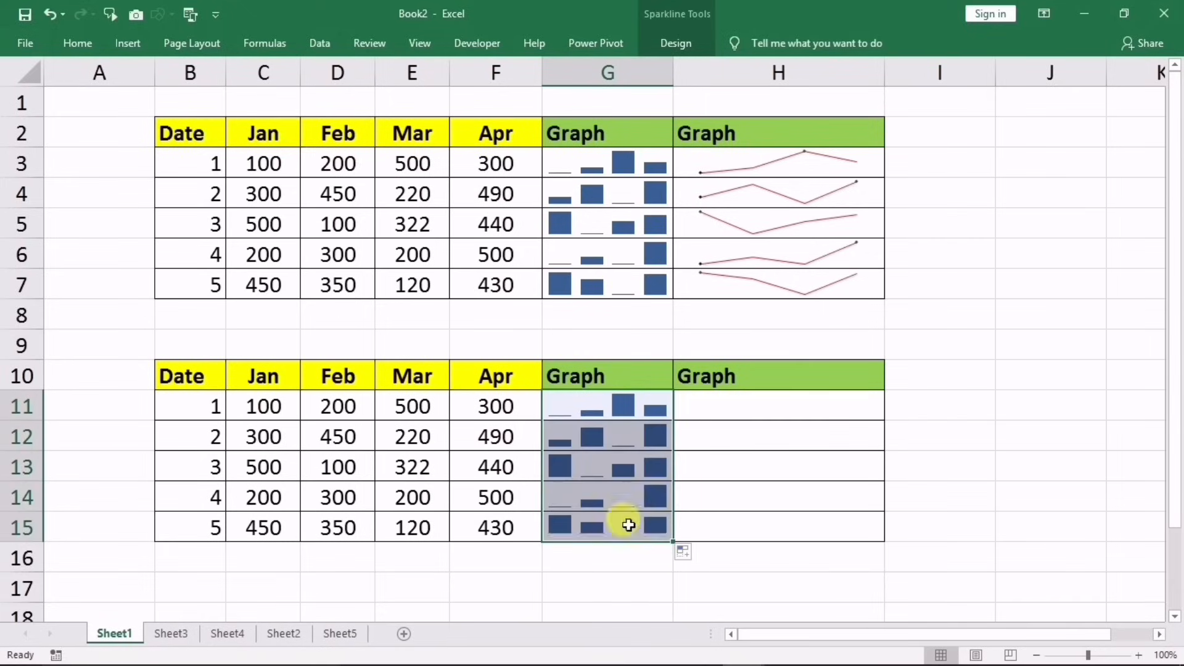
click(751, 406)
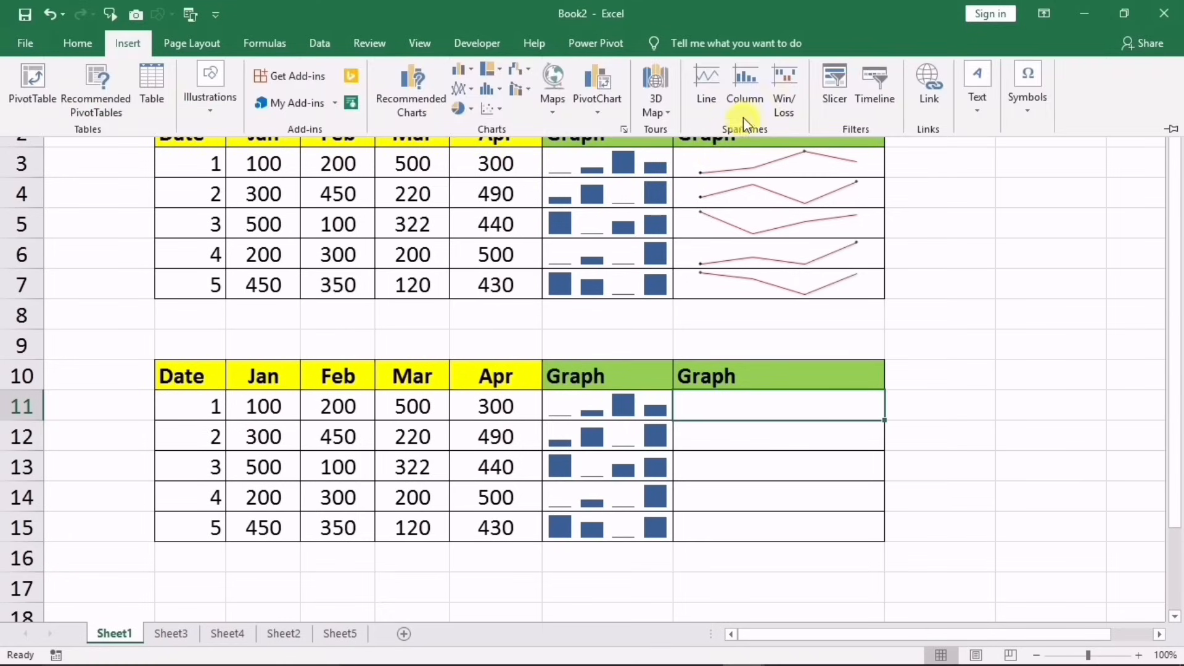
Insert a line sparkline in H11 using C11:F11 as its data range
click(706, 83)
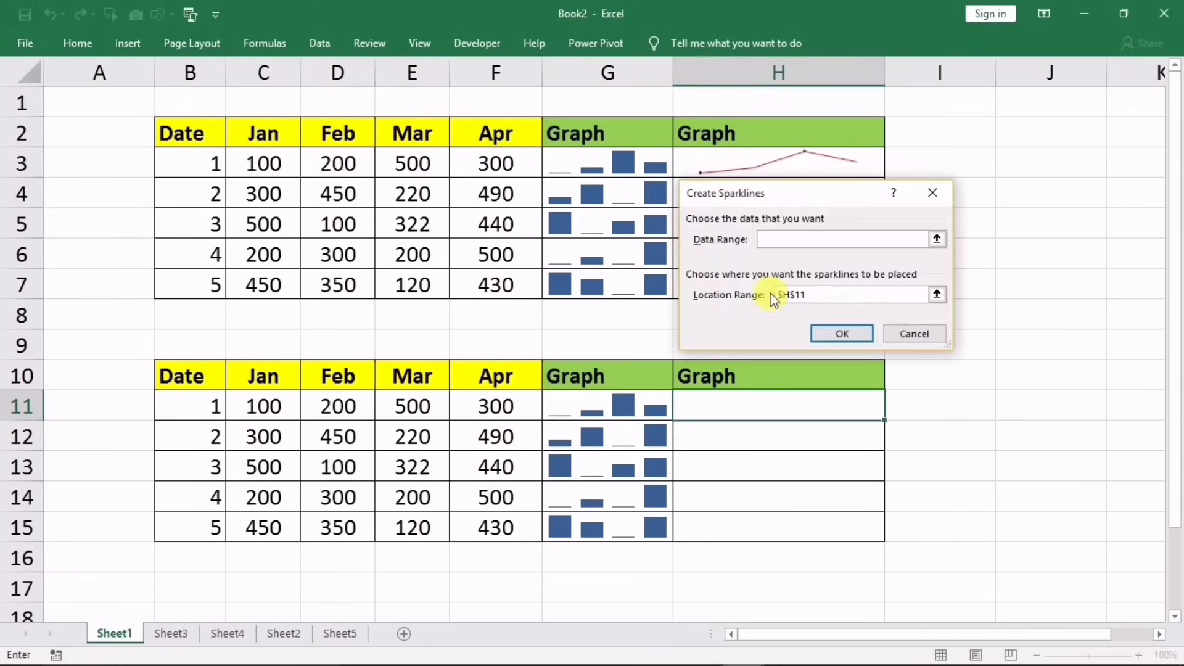
drag(272, 407, 480, 412)
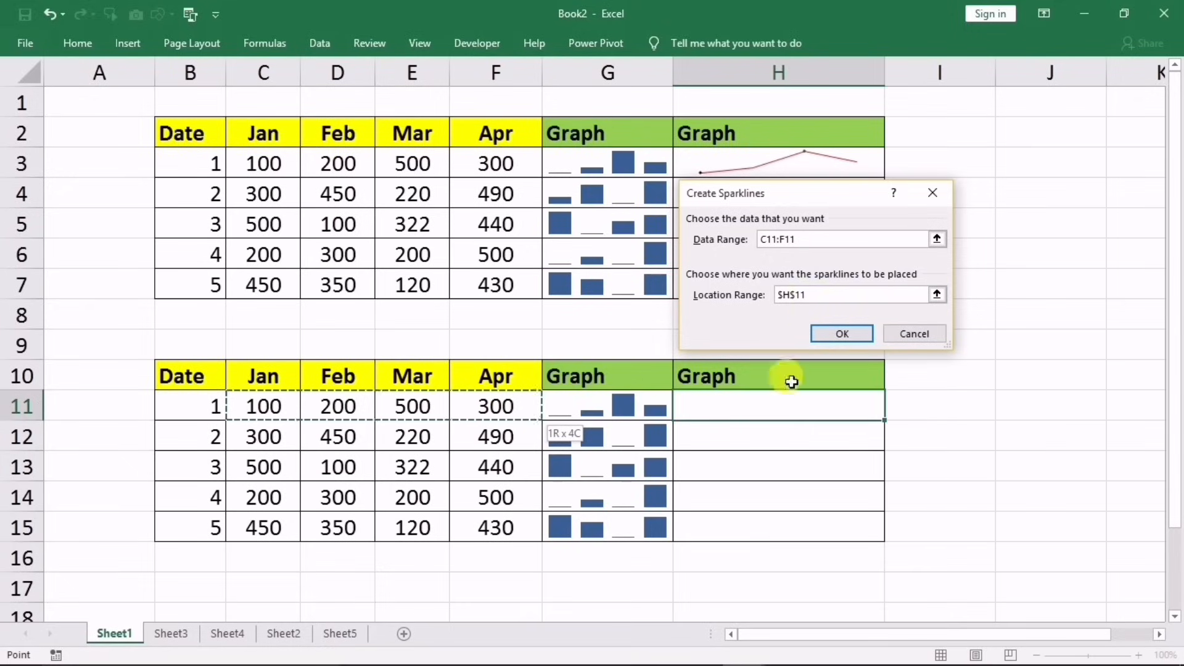
click(826, 335)
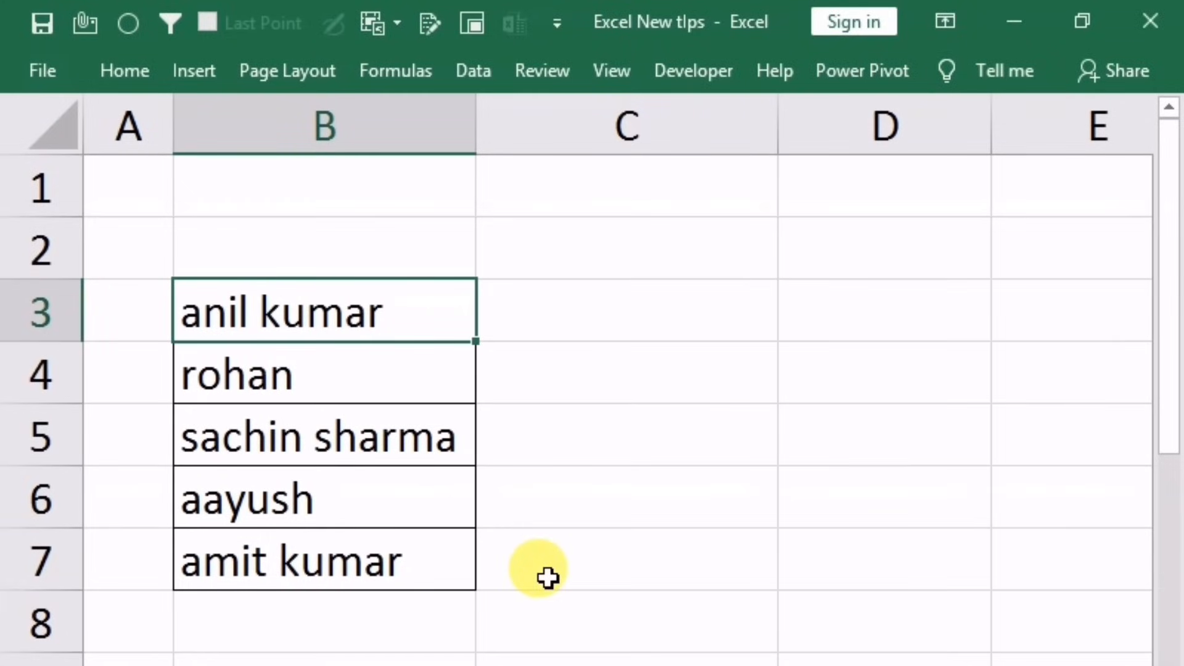
Enter the first name in proper case in C3, then Flash Fill the rest down to C7
click(561, 329)
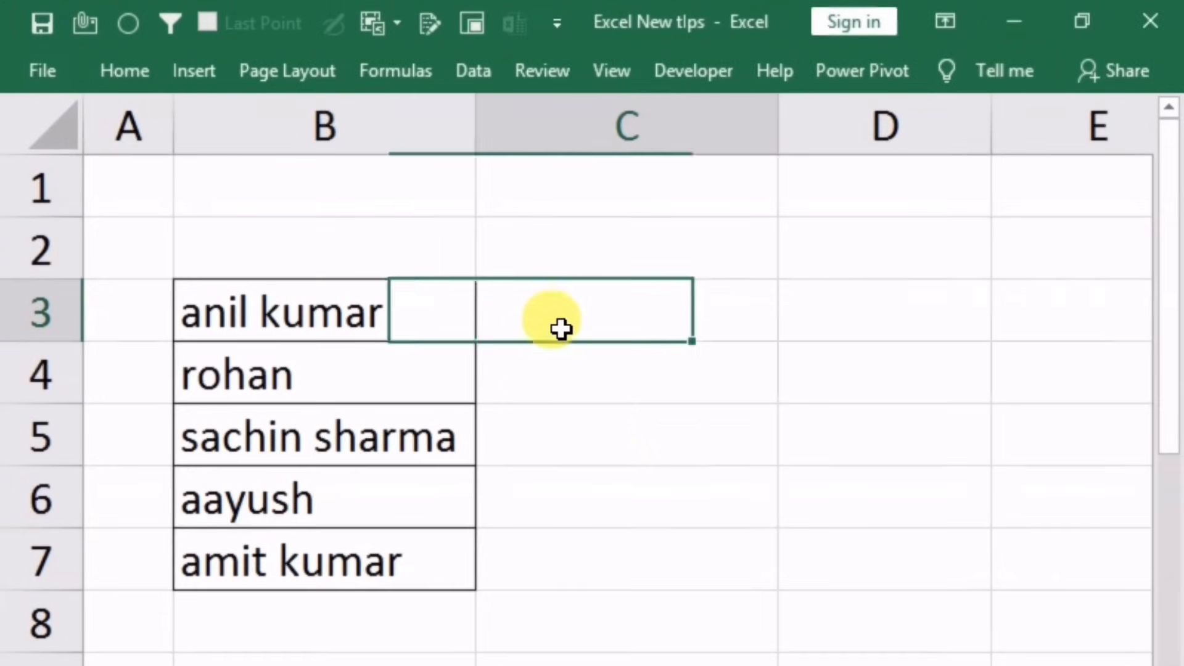
key(F2)
text(An)
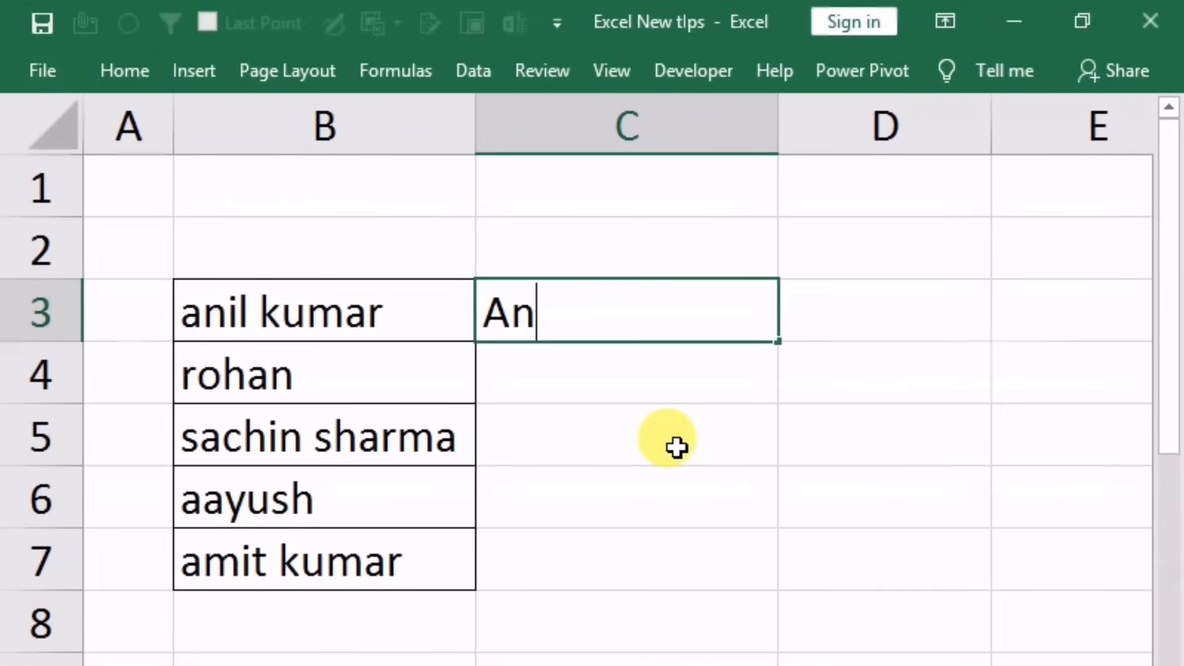
text(il Kum)
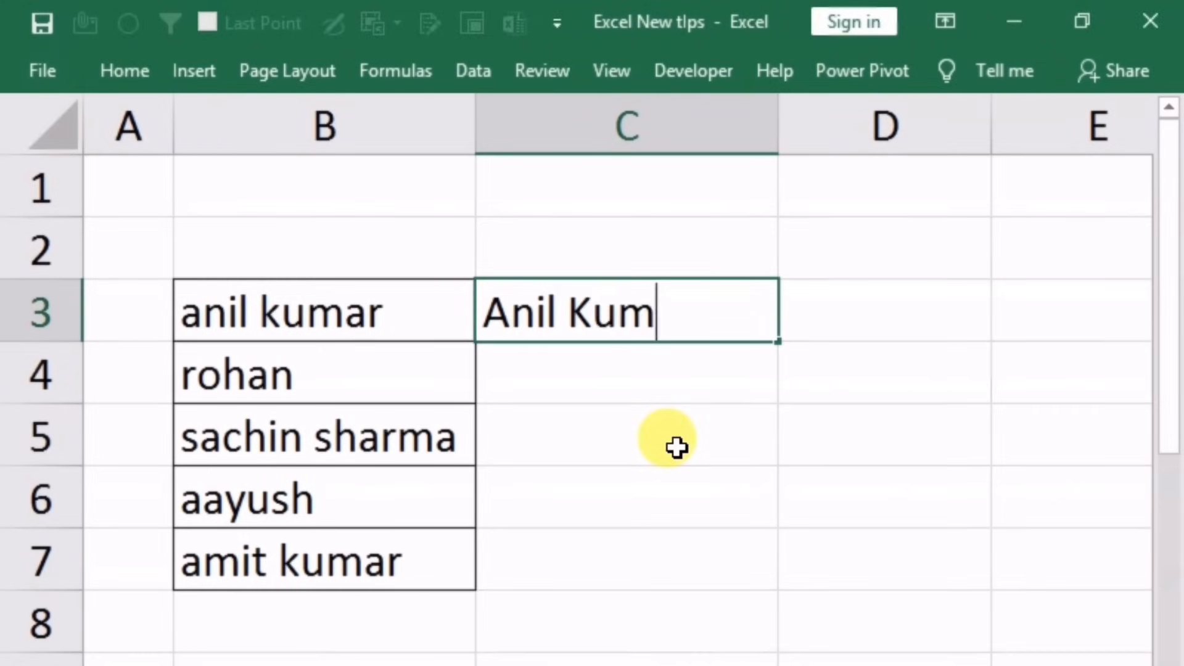
text(ar)
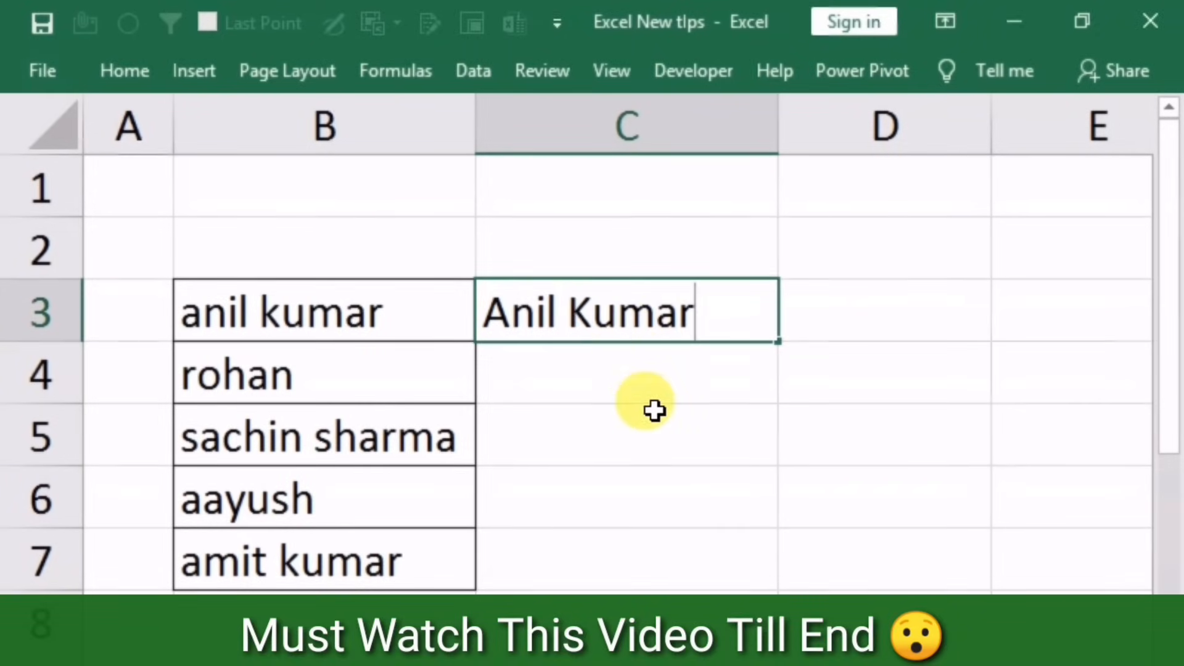
key(Return)
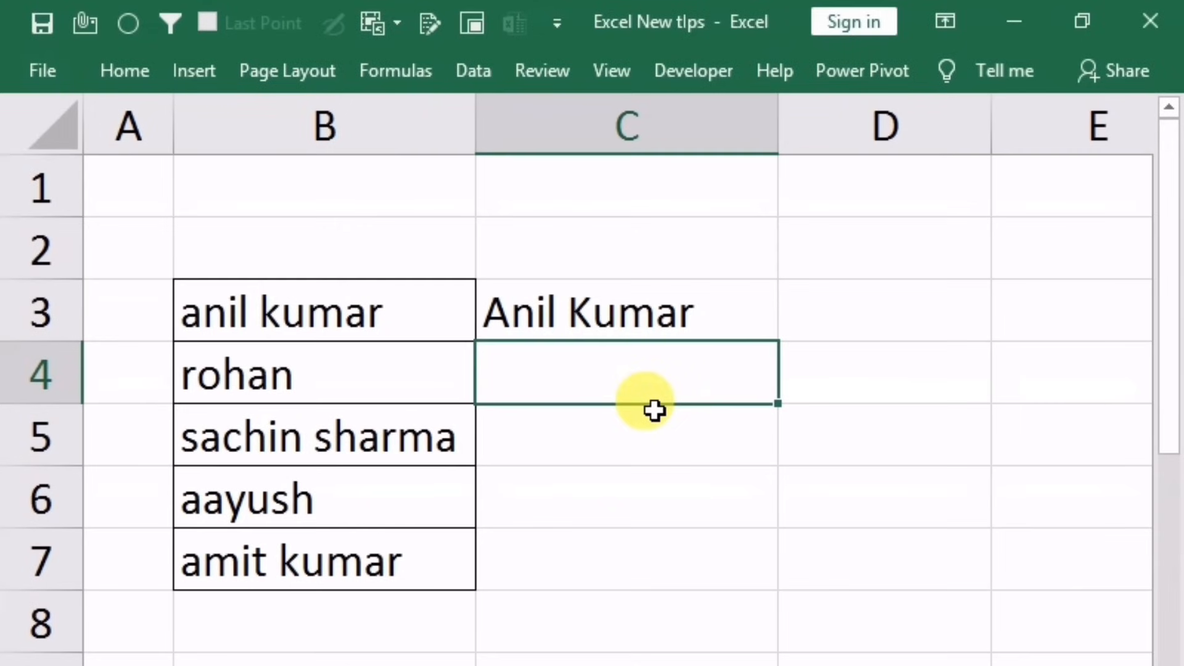
key(ctrl+e)
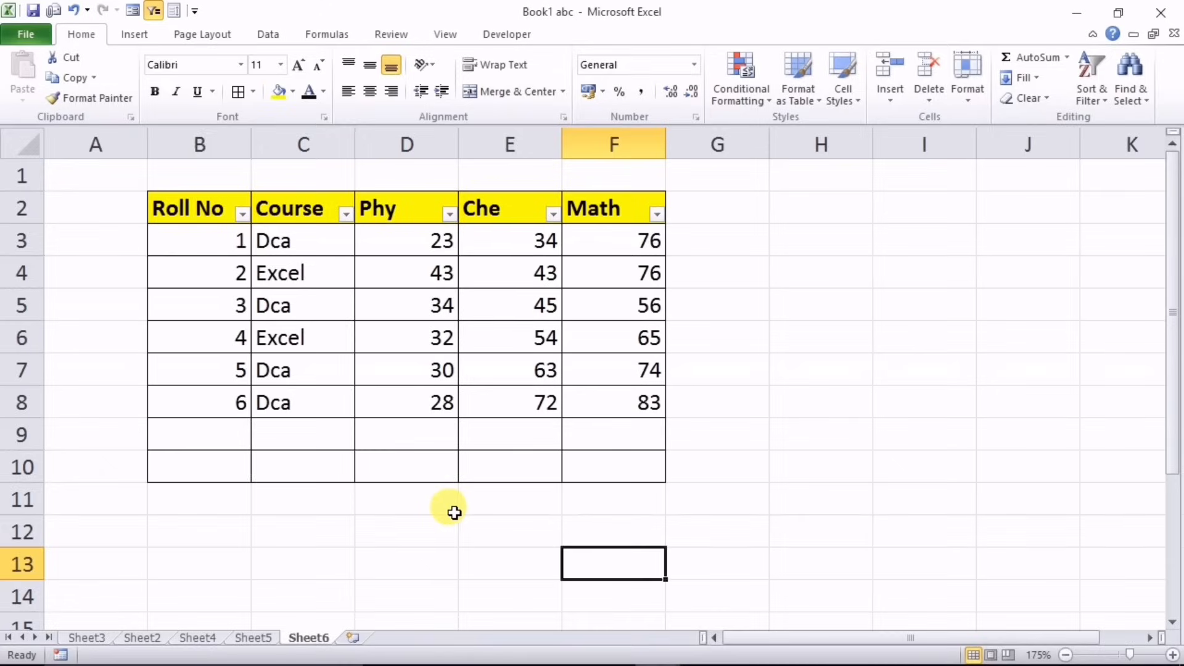
Select cell D12 below the student marks table
click(372, 521)
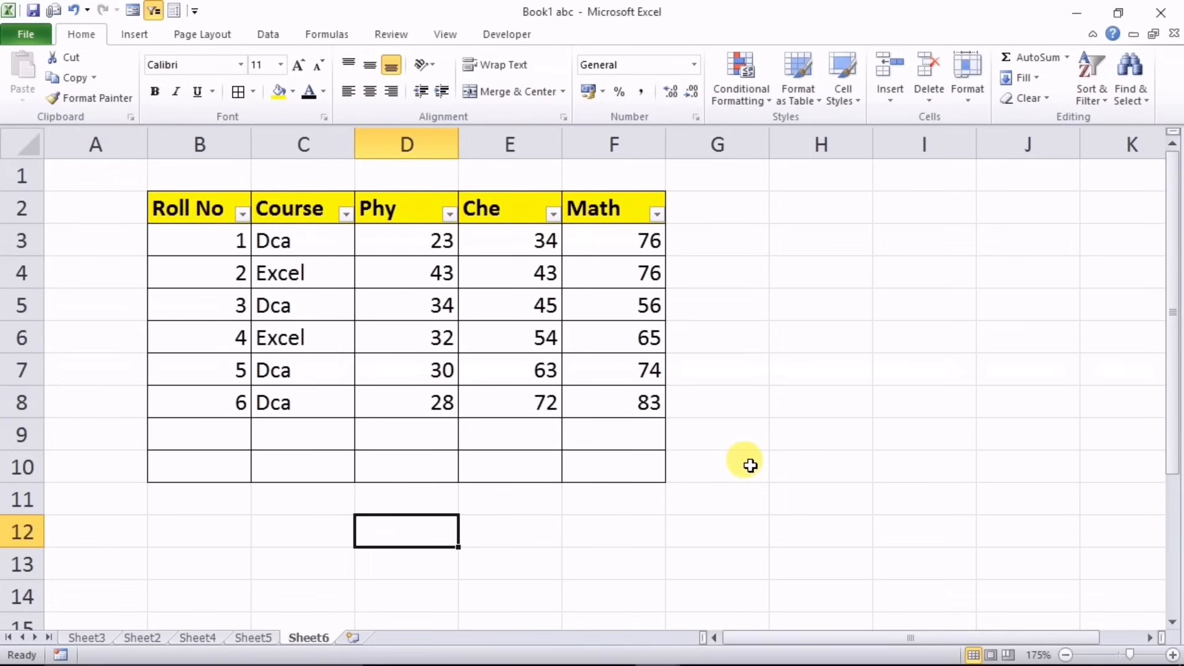
Enter =CELL("filename") in D12 to show the file path and sheet name
text(=cell)
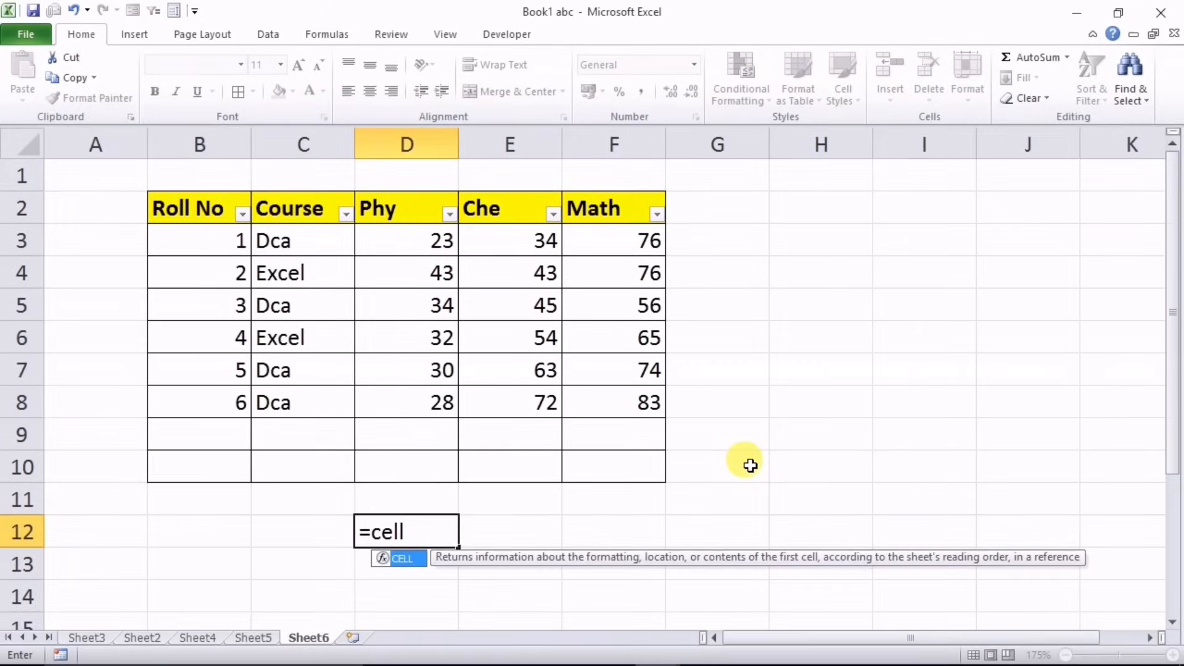
key(Tab)
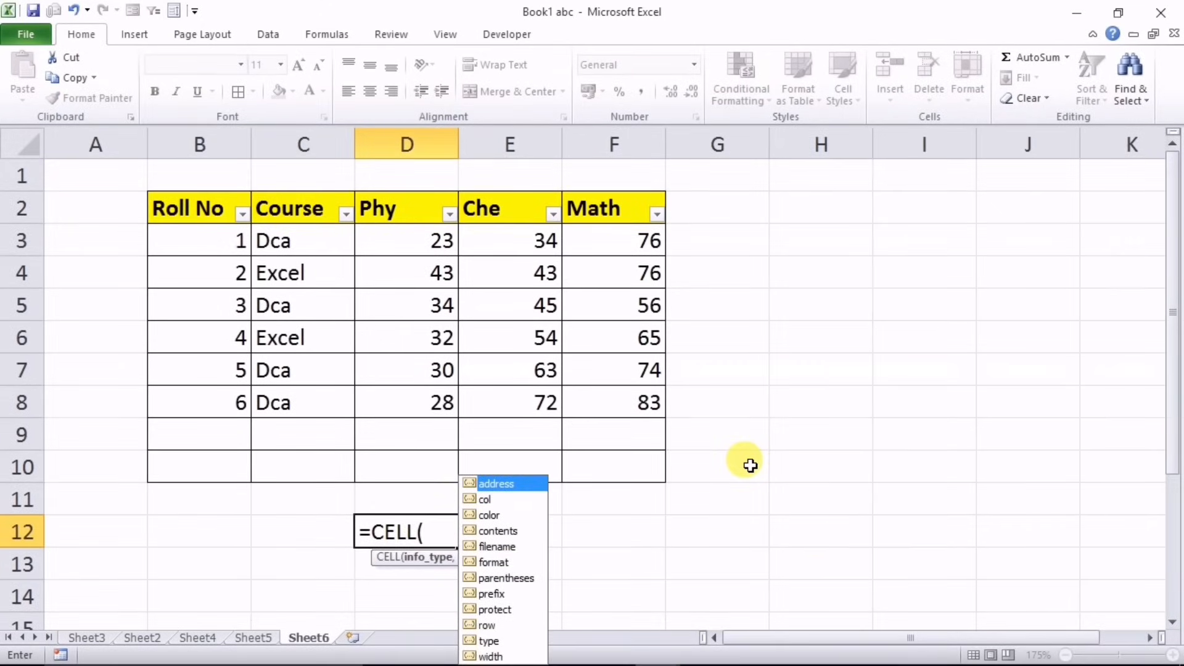
text("fi)
key(Down)
key(Down)
key(Down)
key(Down)
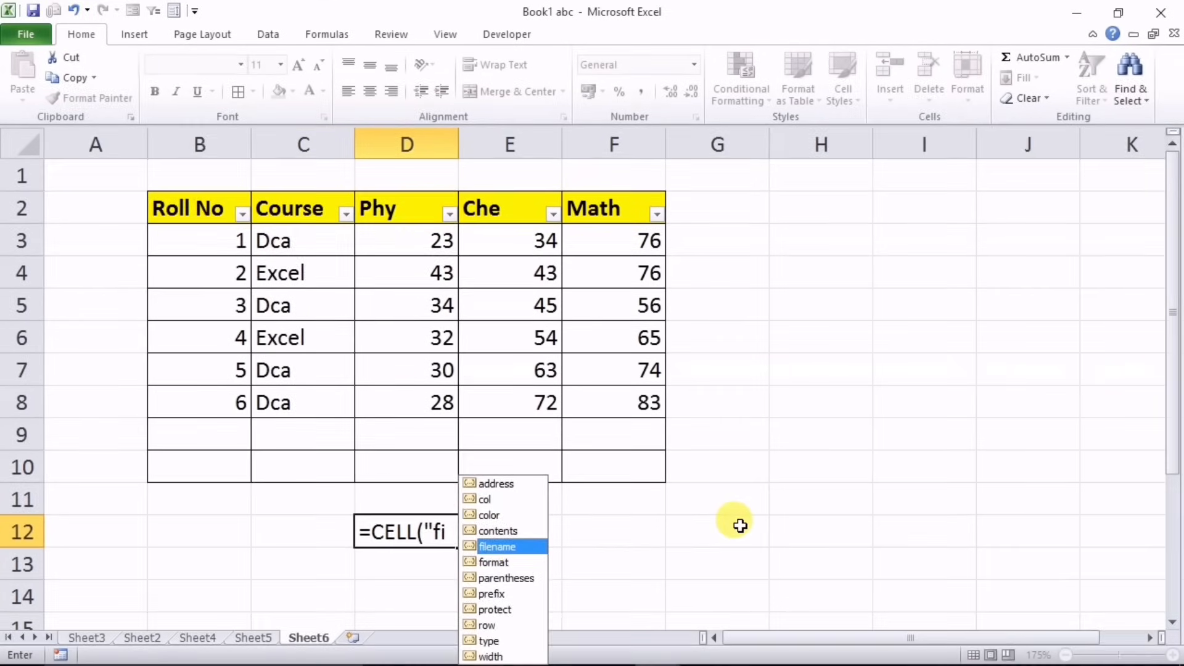
key(Tab)
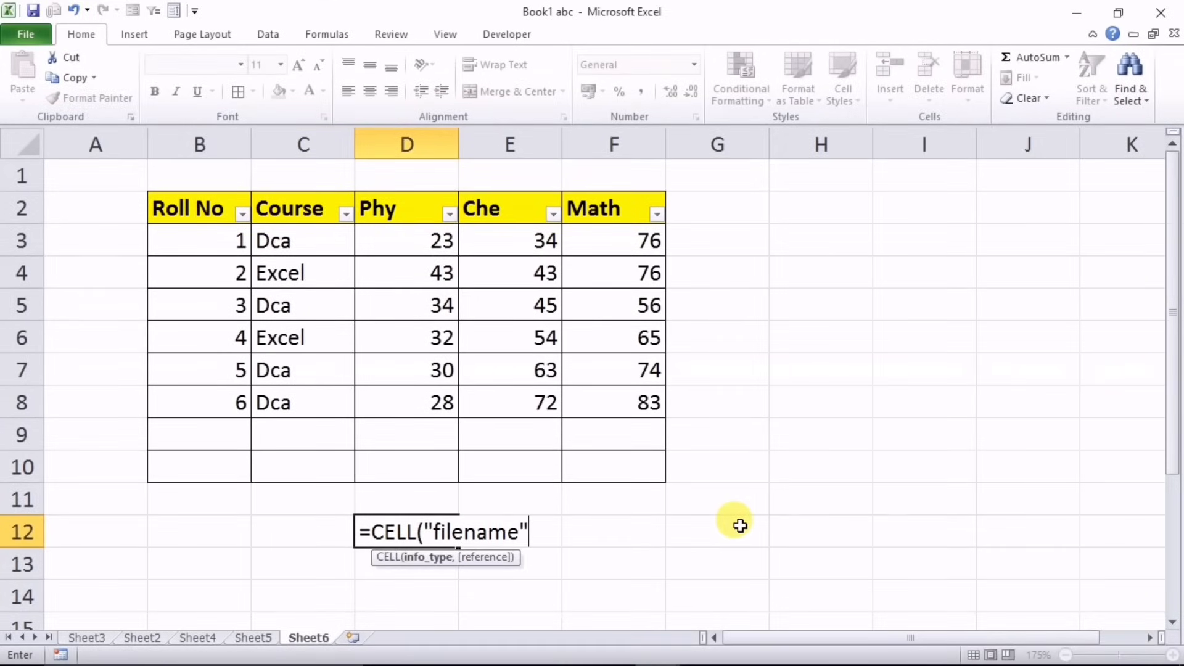
text())
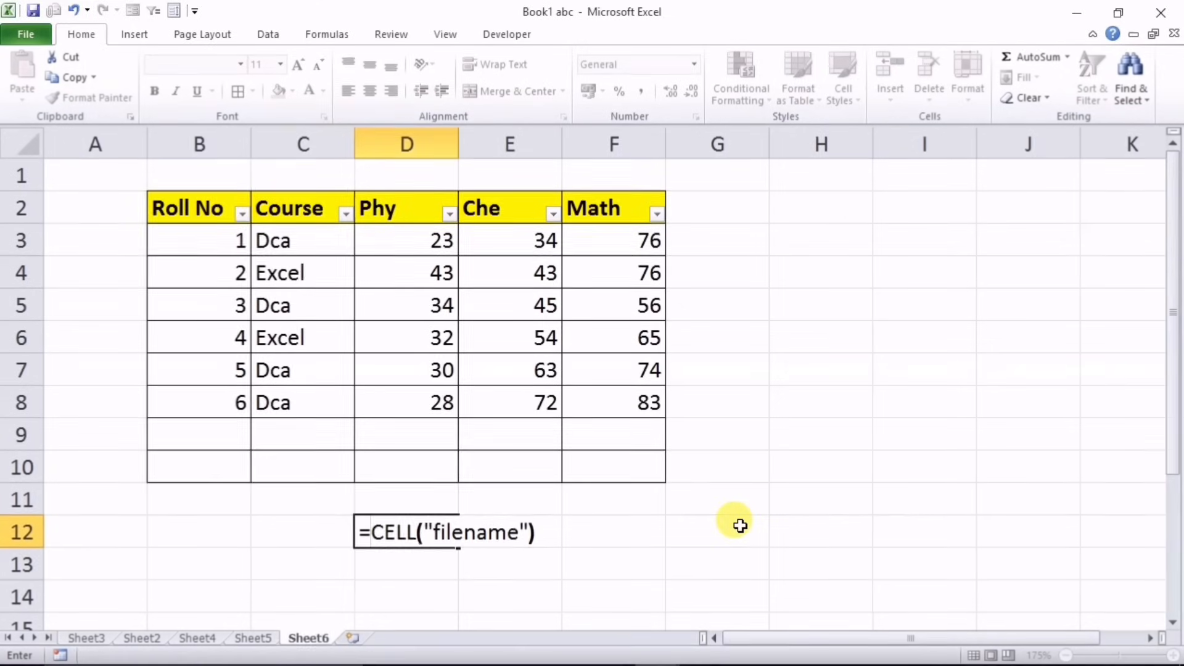
key(Return)
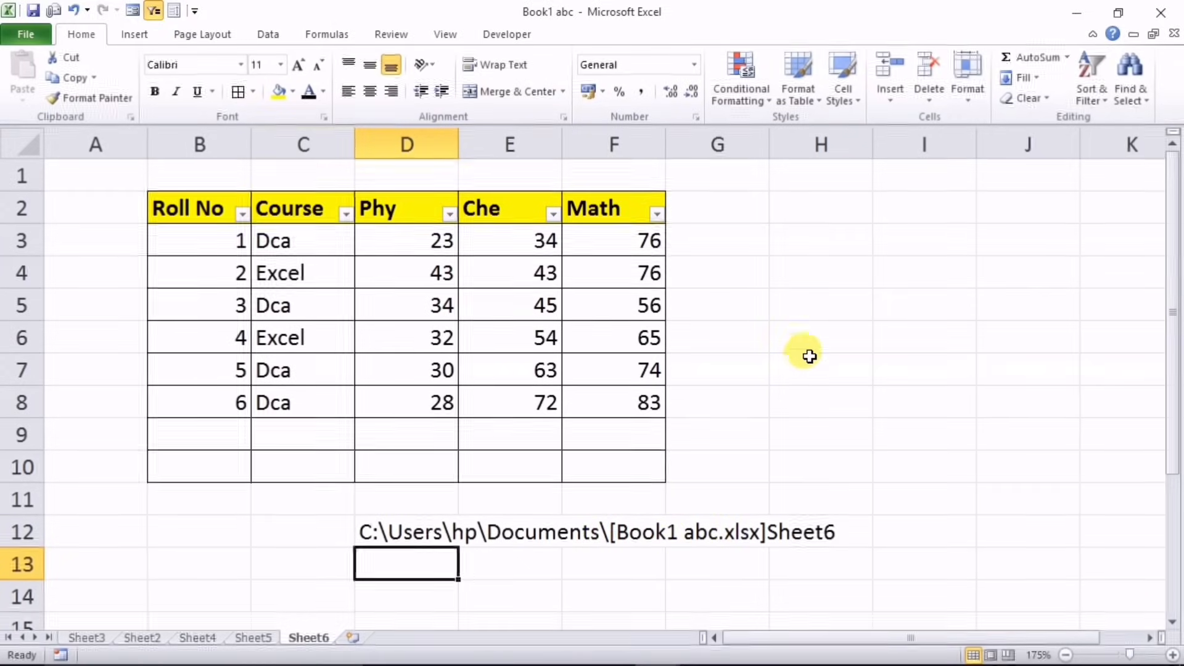
drag(247, 157, 198, 497)
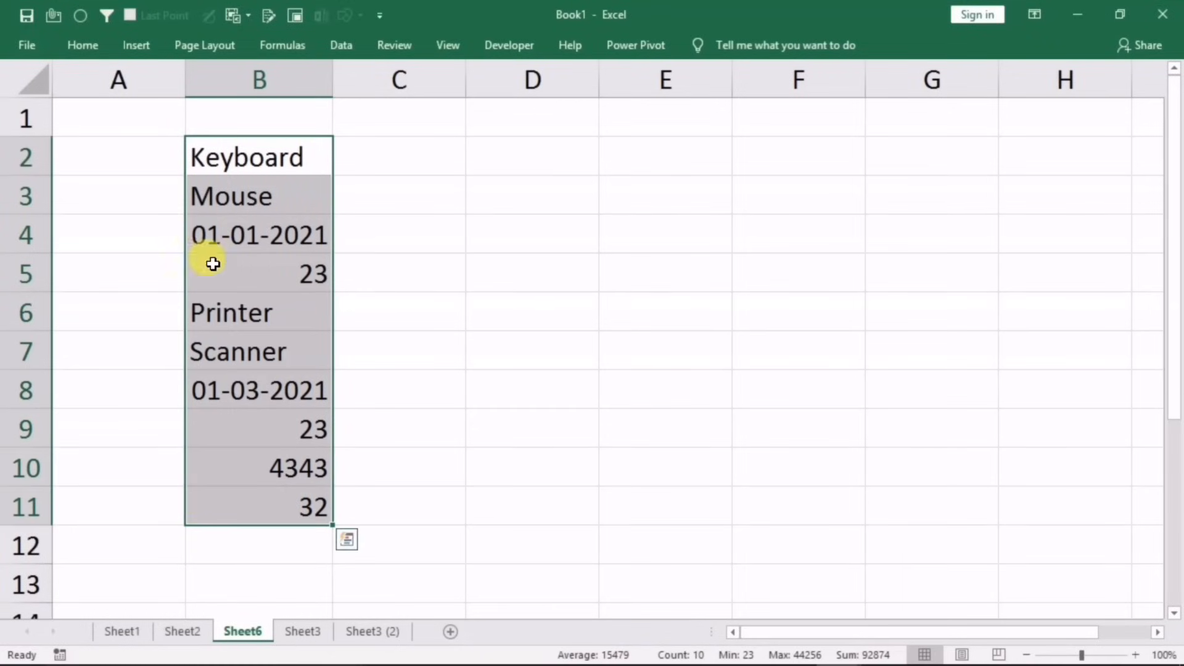
Enter =T(B2) in C2 to return 'Keyboard' and copy the formula down to C8
click(396, 160)
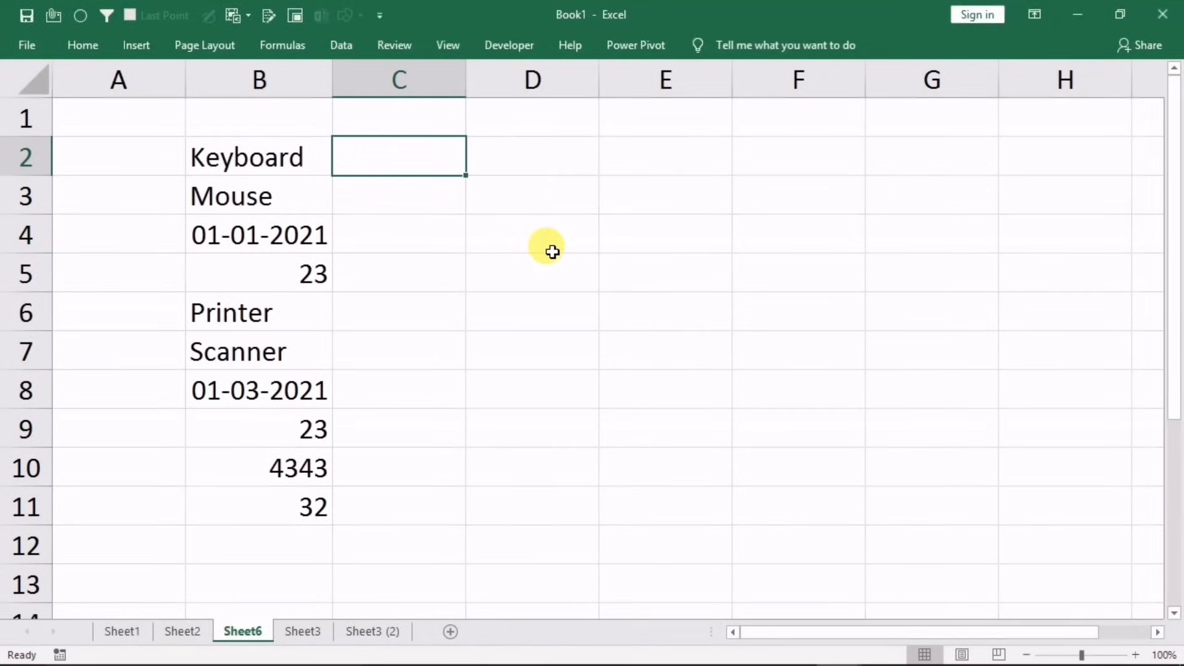
text(=t)
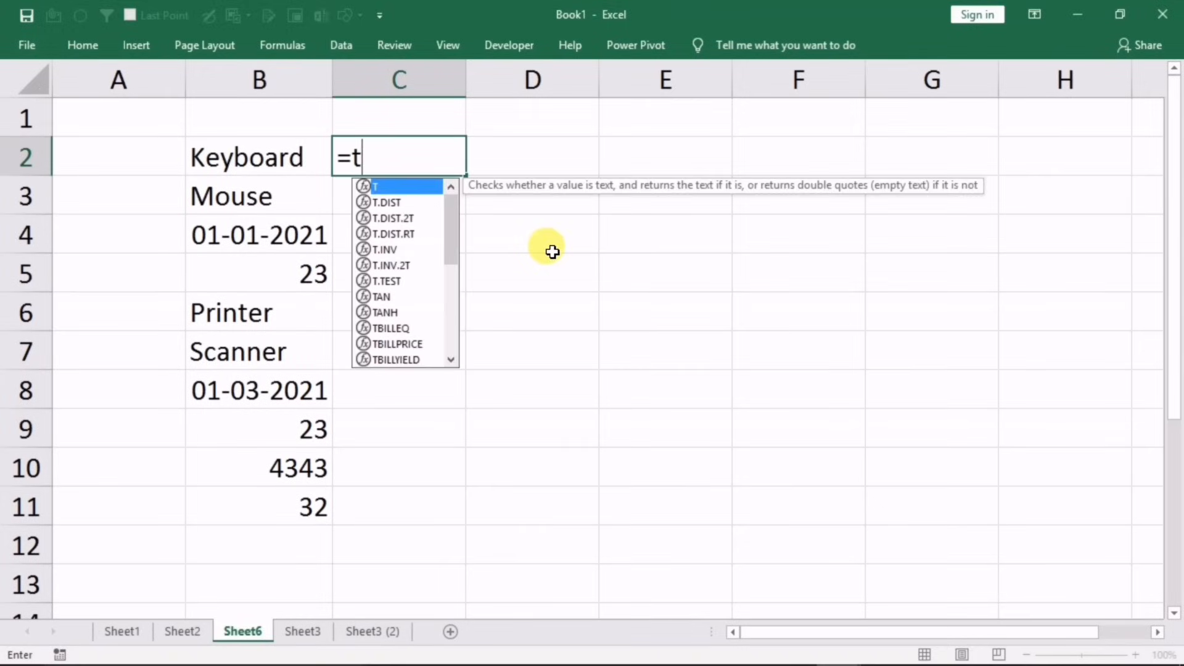
key(Tab)
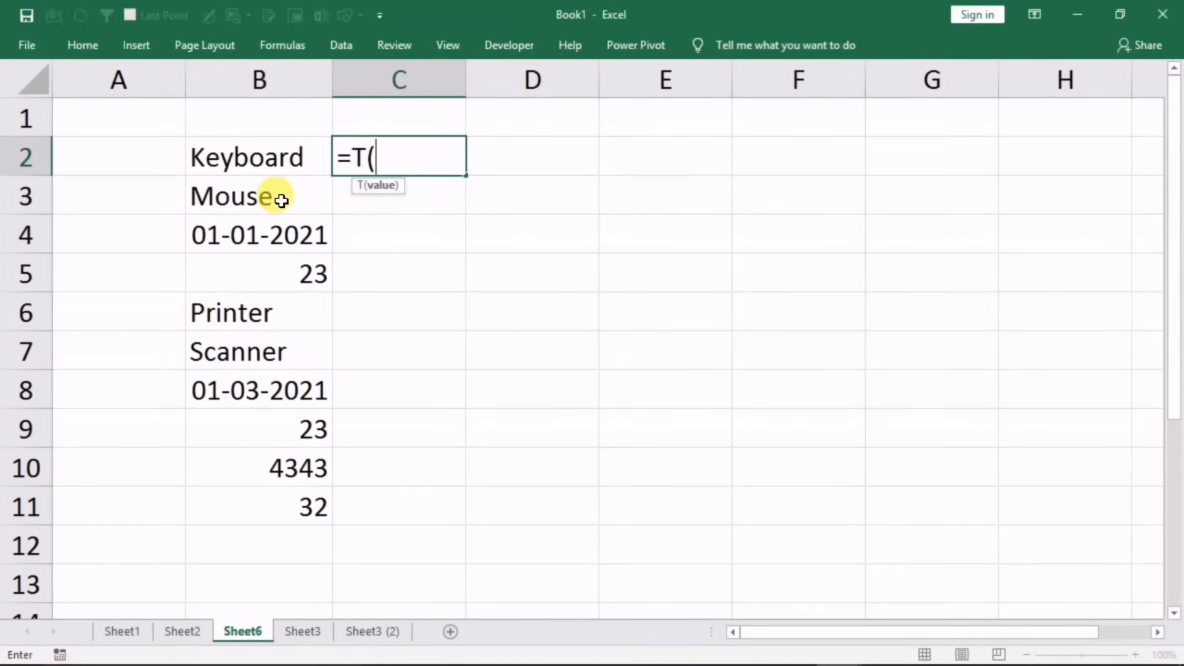
click(256, 162)
key(Return)
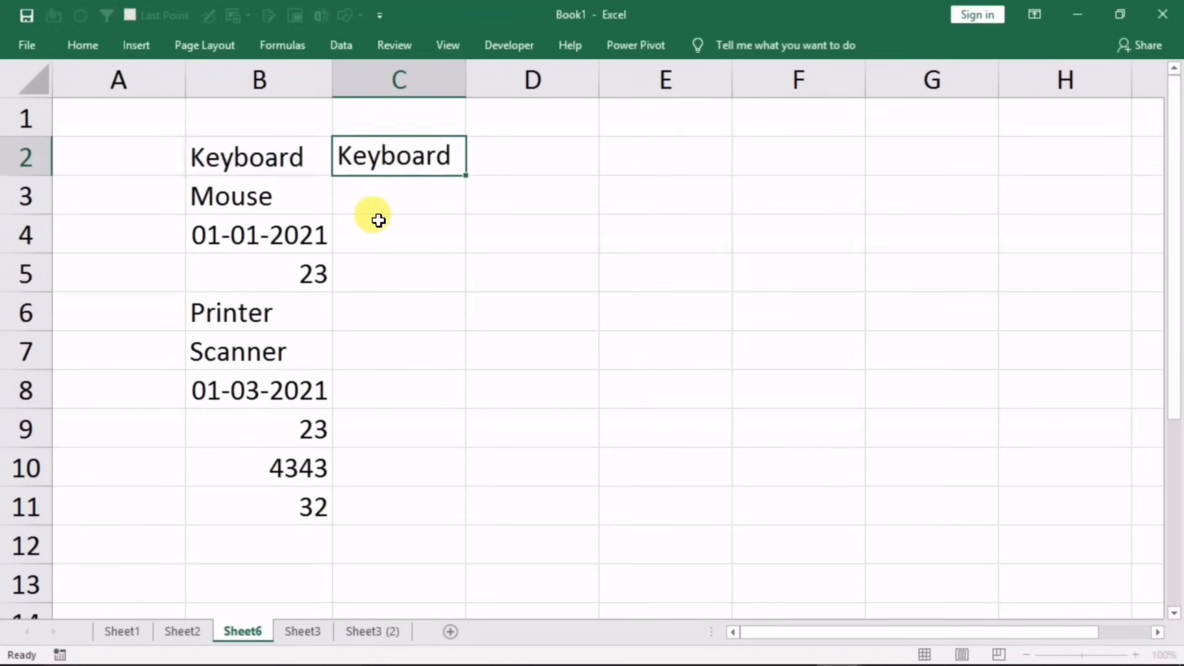
click(427, 165)
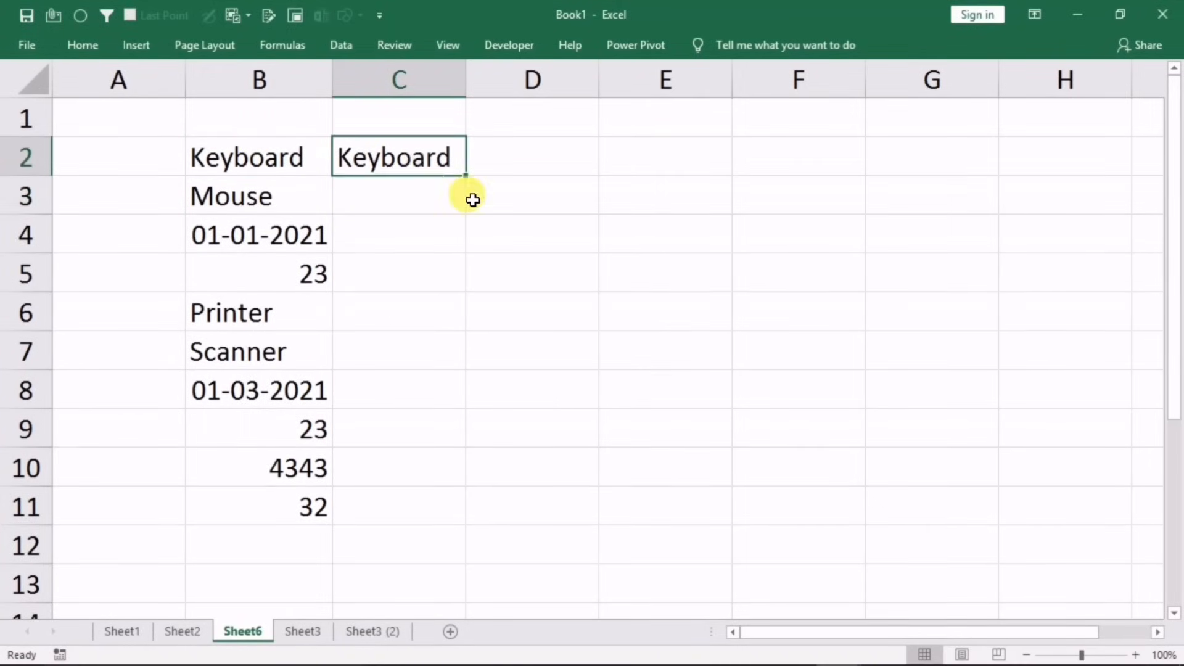
drag(465, 175, 444, 520)
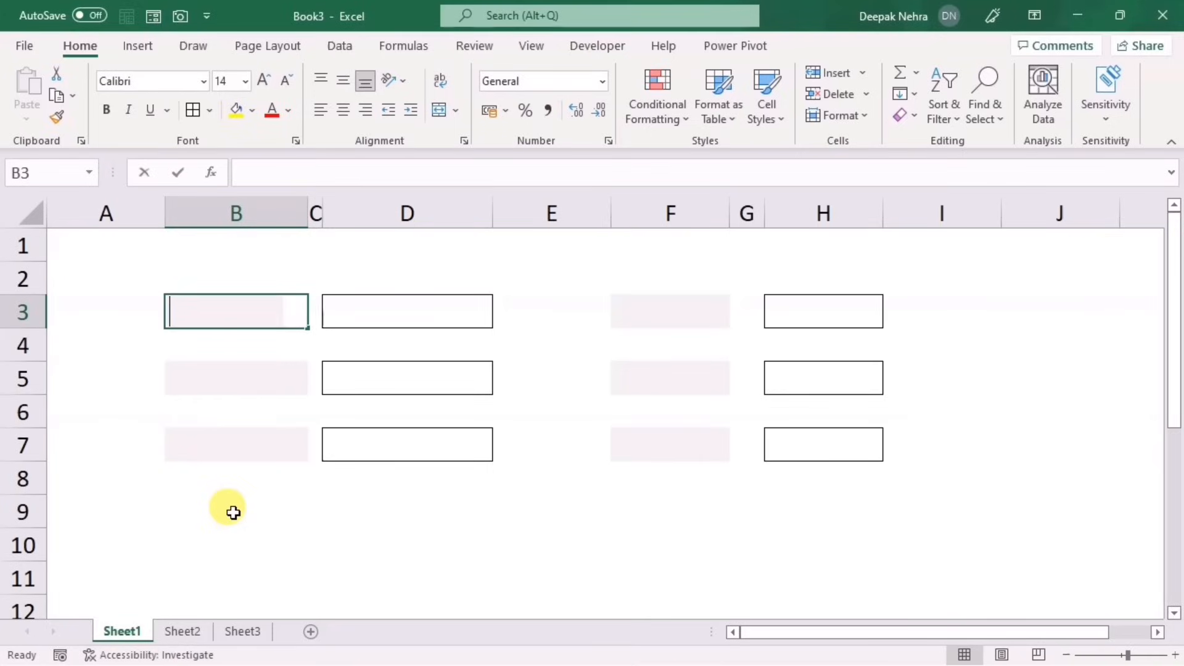
Type 'NAME' padded with spaces and a colon in B3, discarding a started CLASS label
text(NAME)
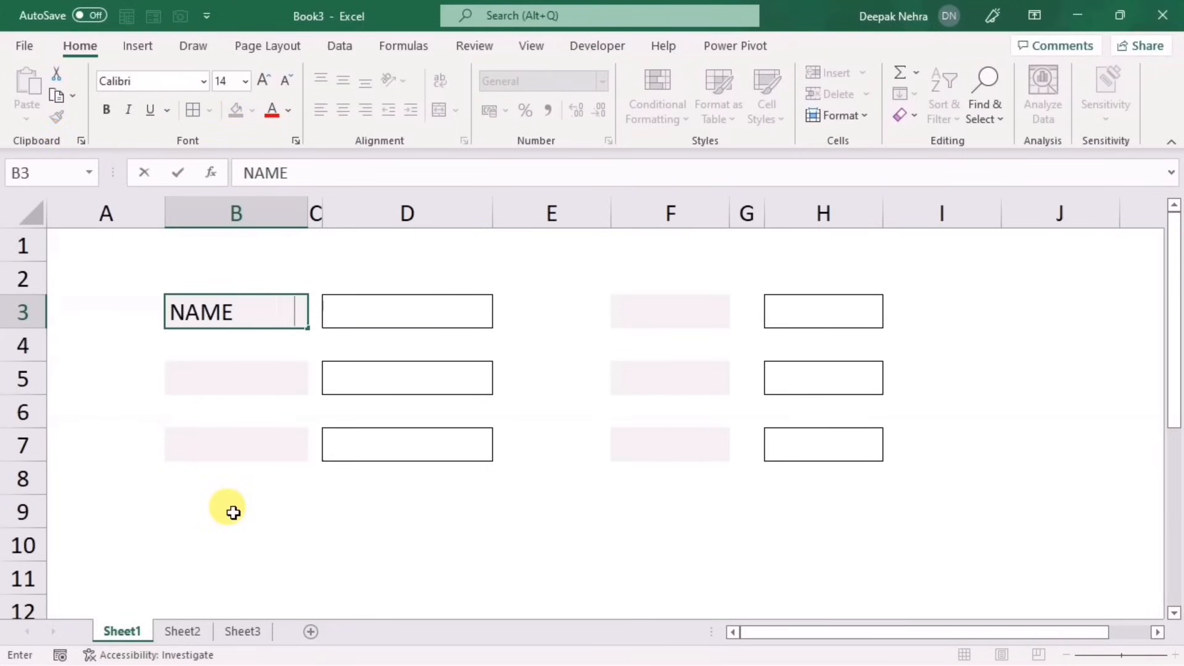
text(            :)
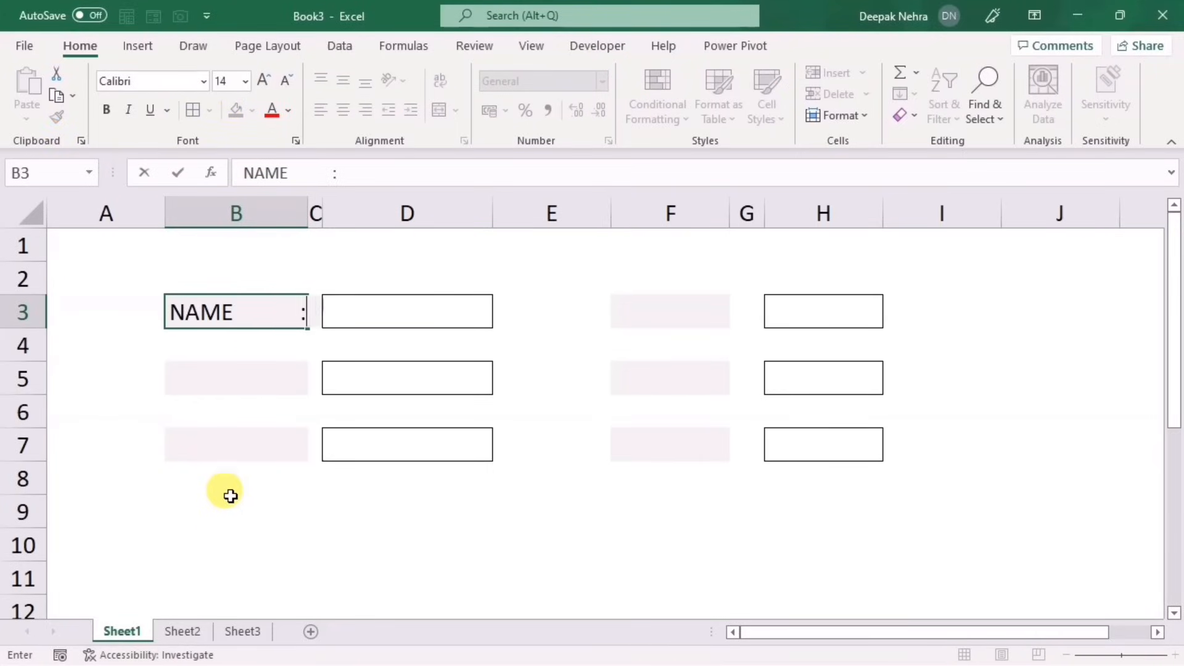
click(206, 375)
text(CLASS        :)
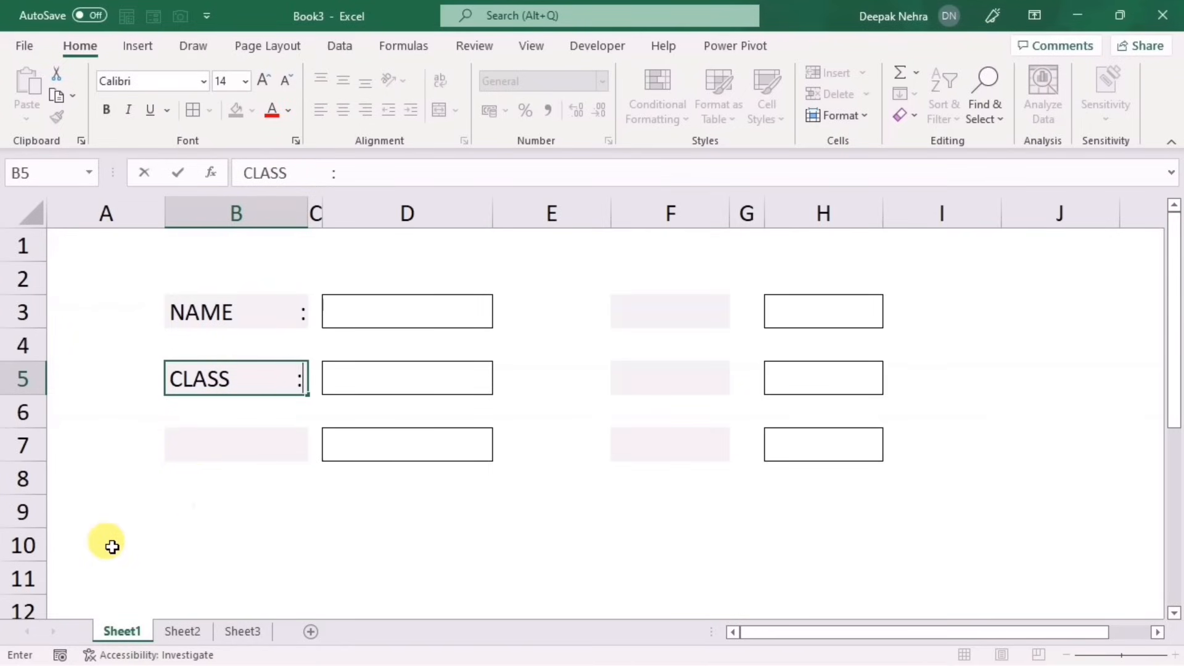
key(Escape)
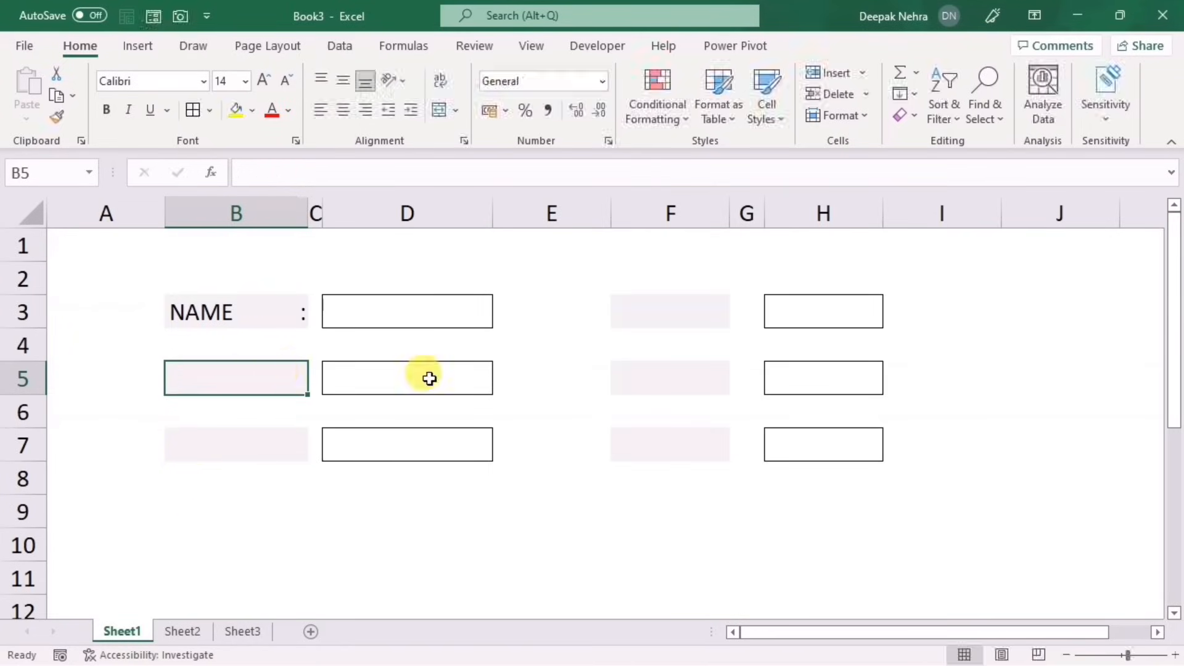
click(635, 416)
click(666, 212)
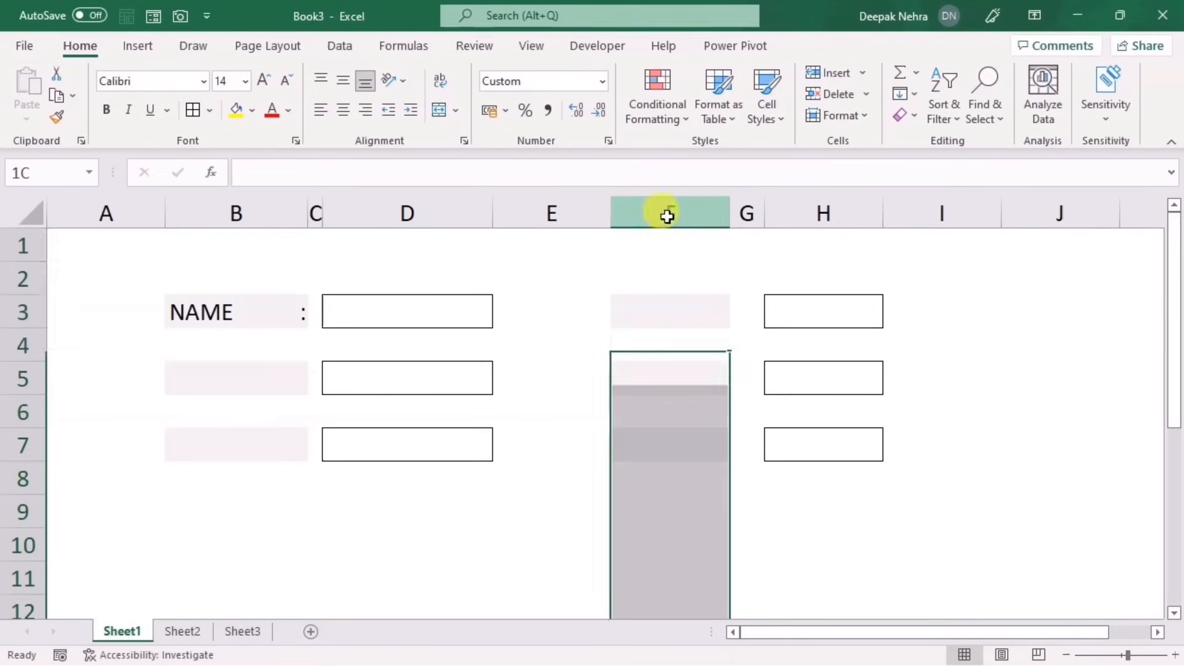
click(676, 386)
Apply the custom number format @* ":" to the label cells F3:F7
drag(666, 309, 659, 432)
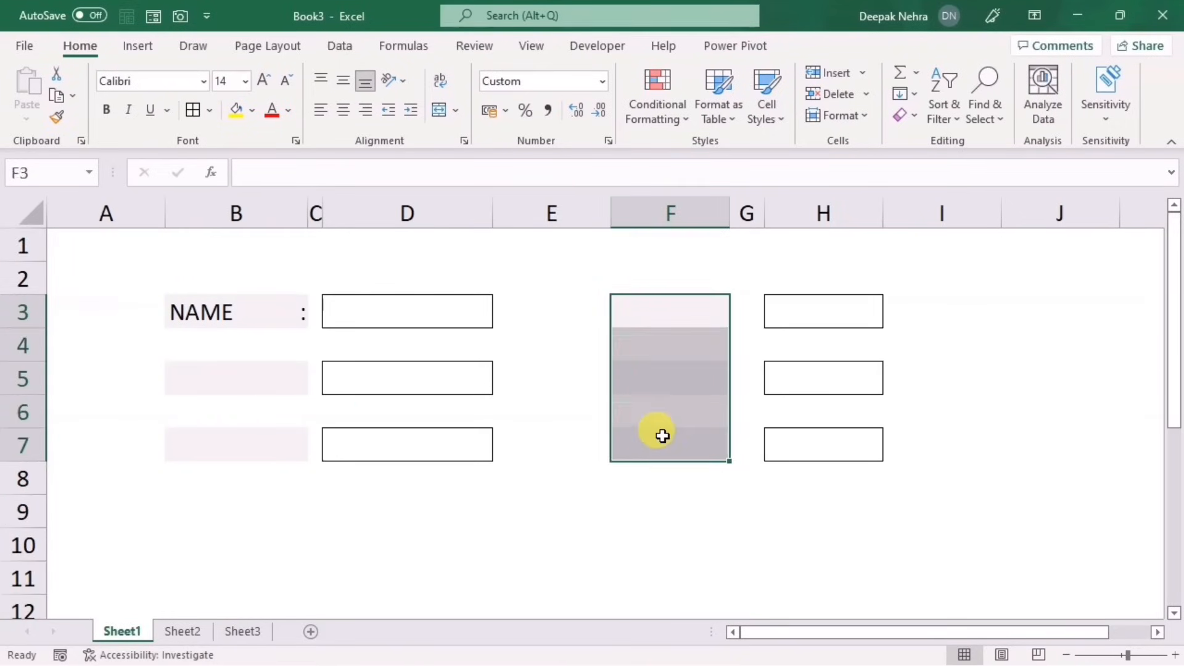
right_click(655, 370)
click(734, 572)
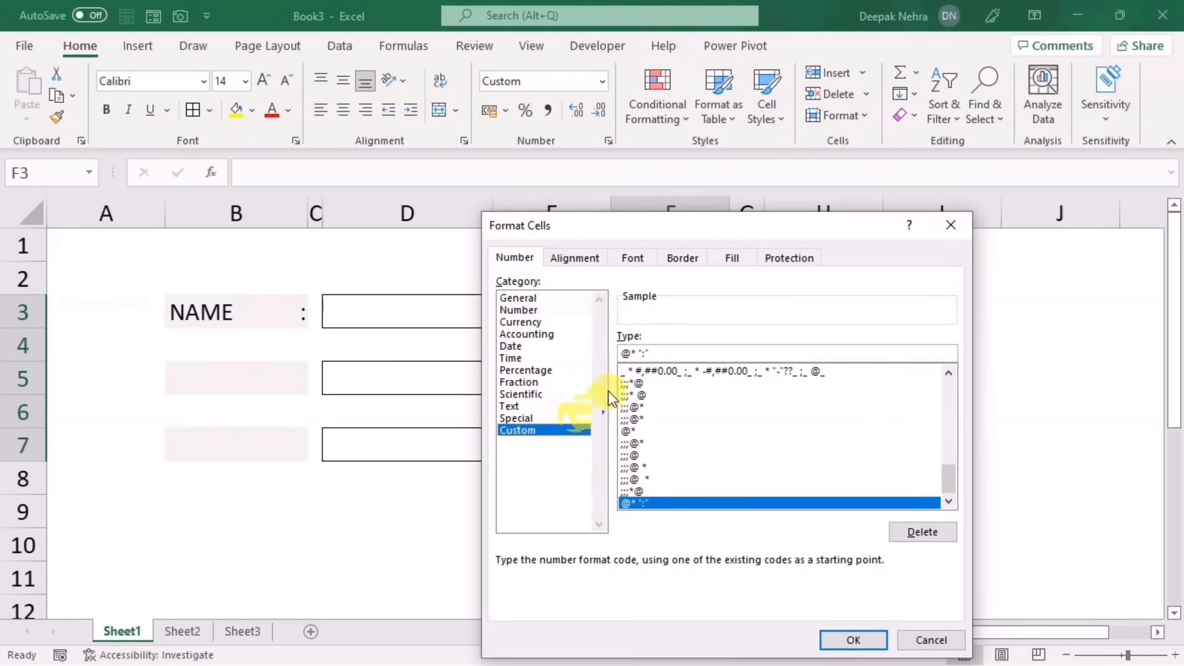
click(665, 353)
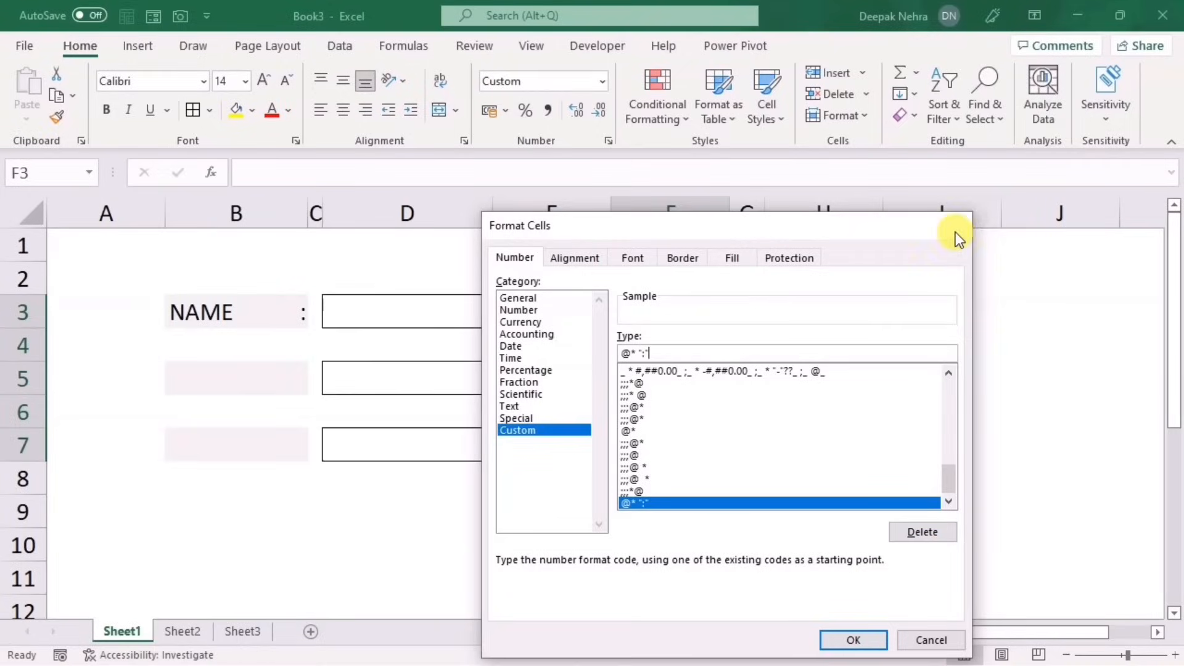
click(956, 232)
click(676, 310)
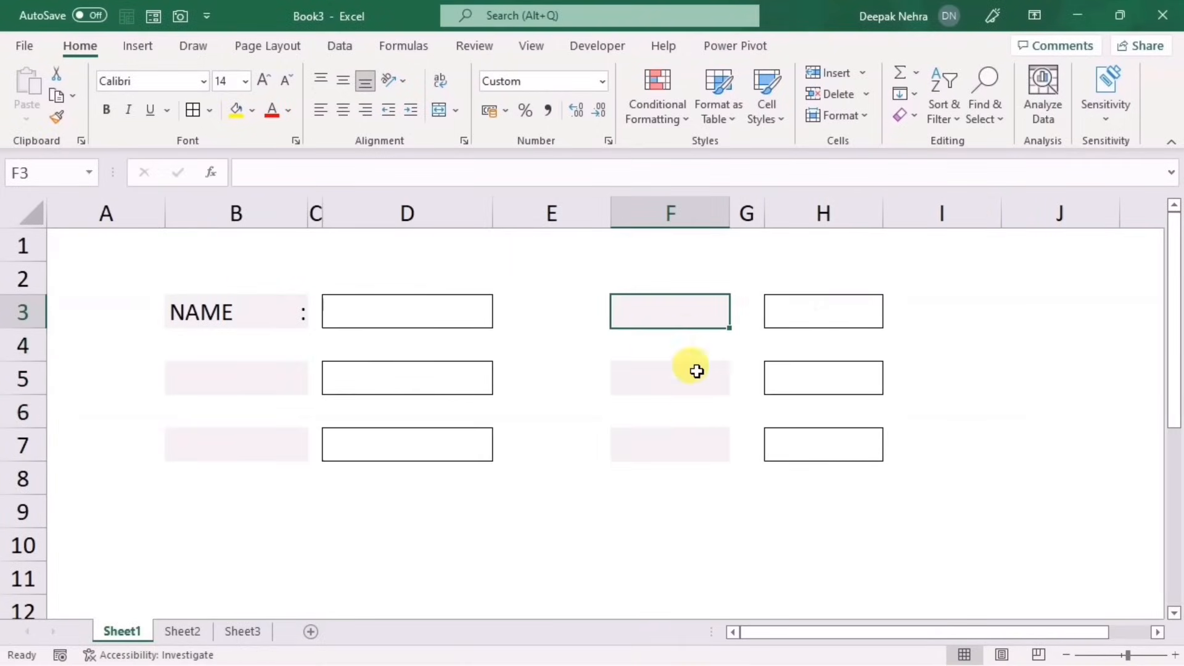
Enter NAME in F3 and CLASS in F5 so each gets an automatic colon
text(NAME)
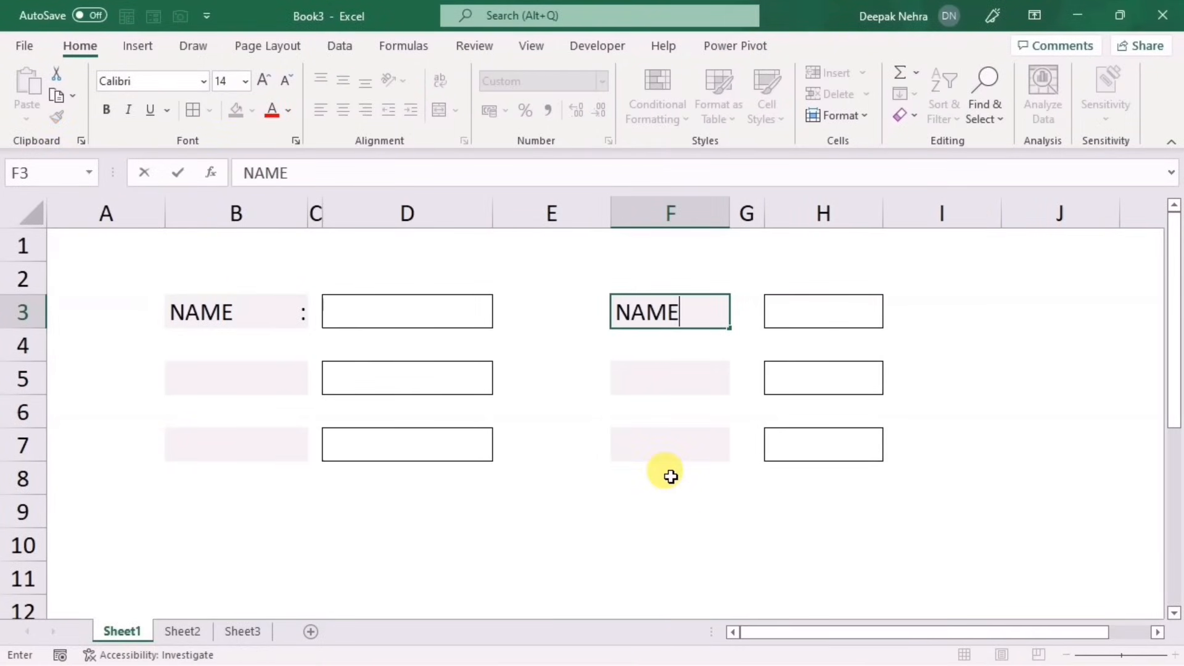
key(Return)
key(Return)
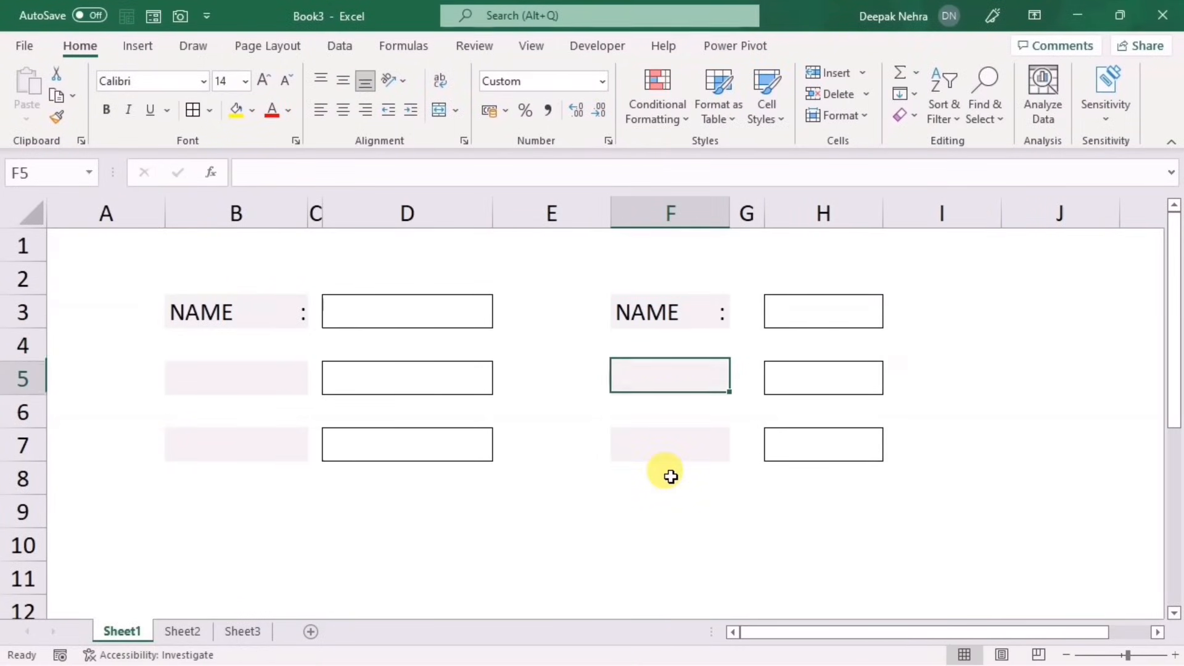
text(CLASS)
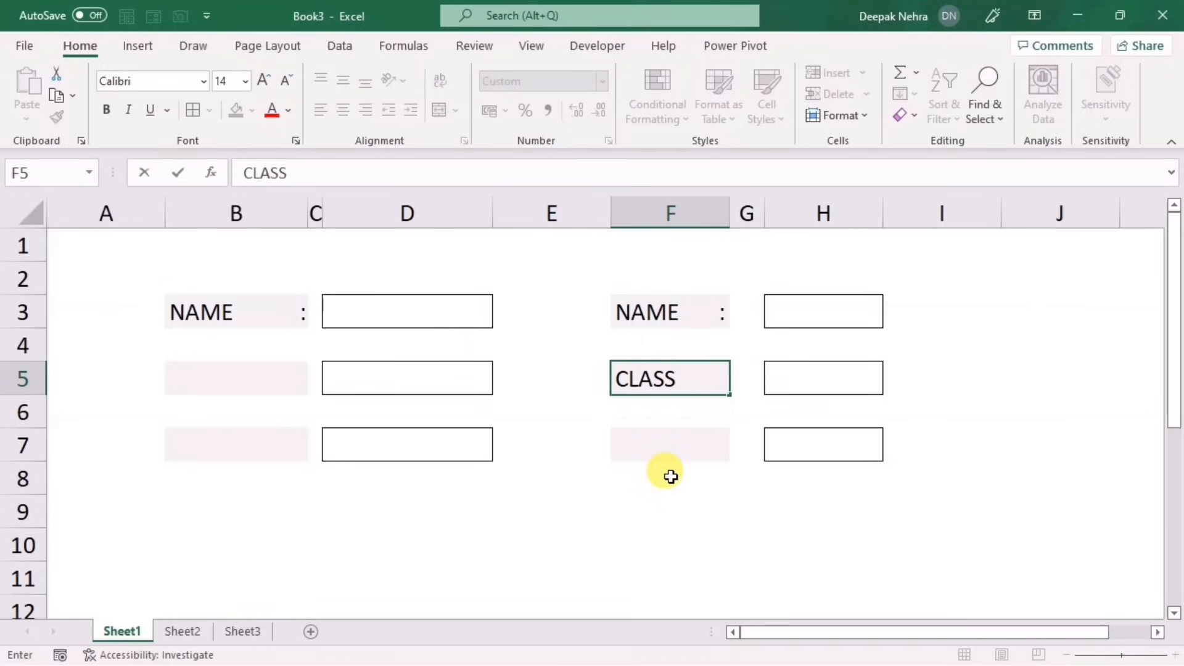
key(Return)
click(671, 477)
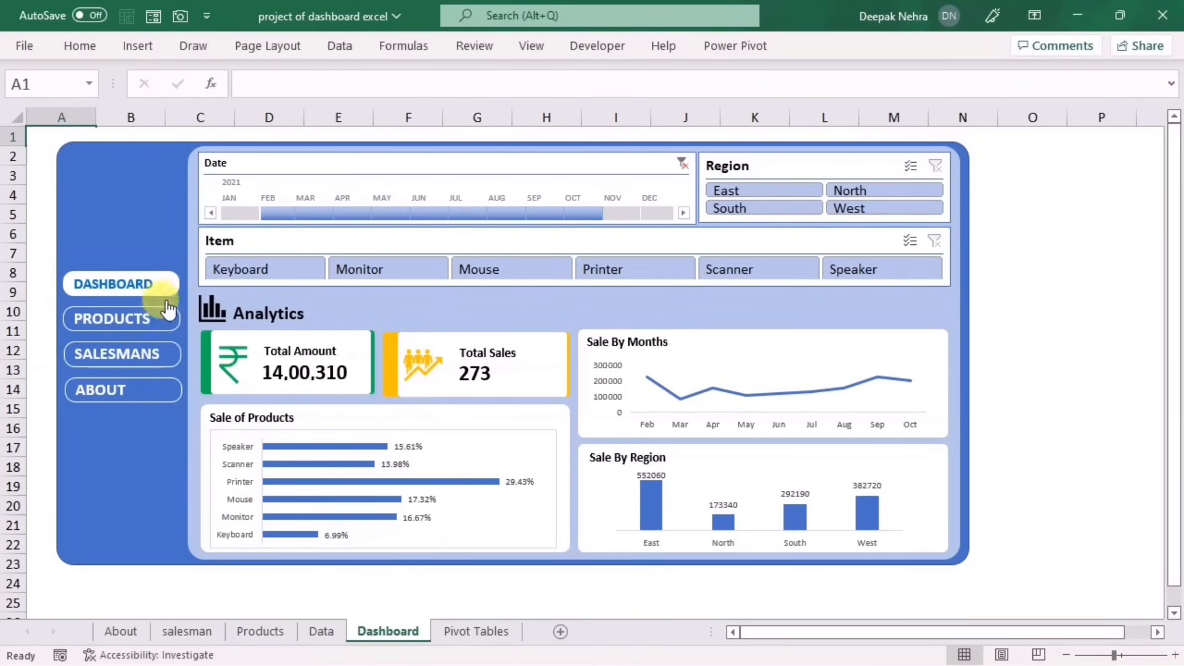
Select the Total Sales card and Sale of Products panel, then glance at Page Layout
click(467, 374)
click(481, 410)
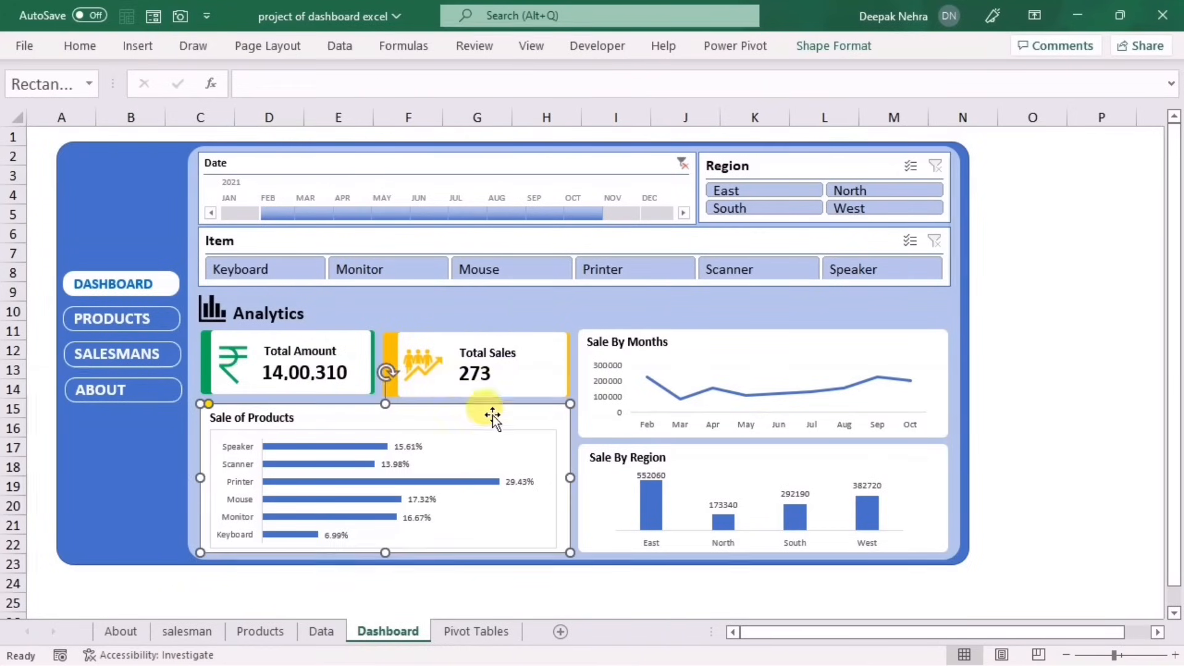
click(1002, 364)
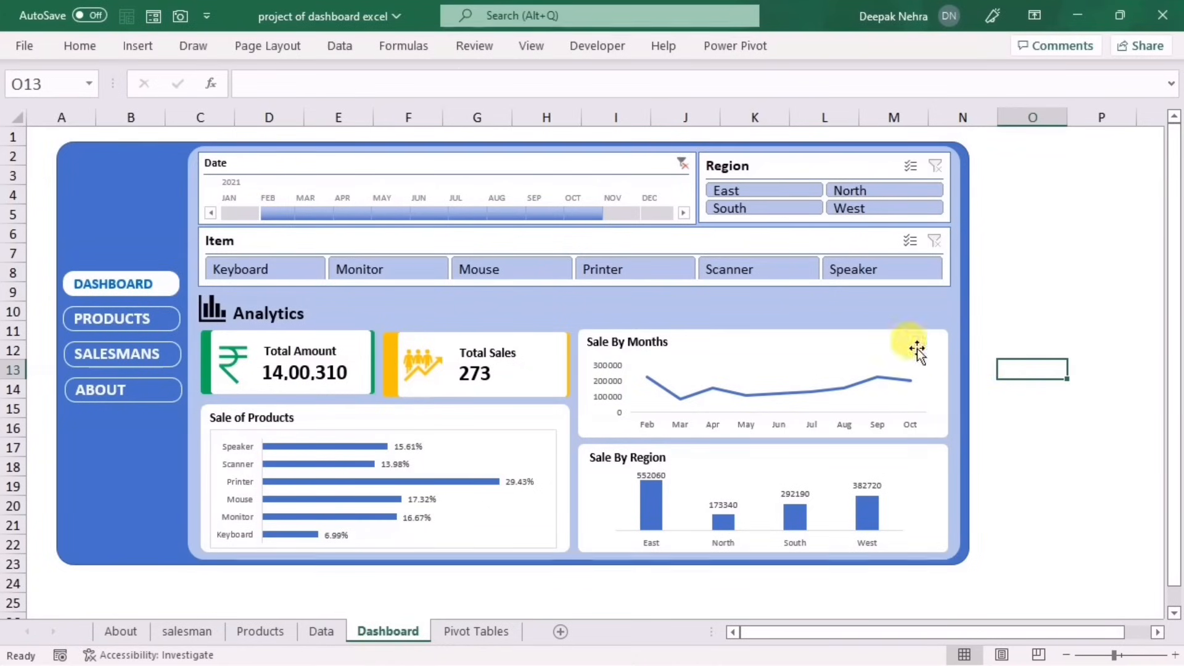
click(261, 53)
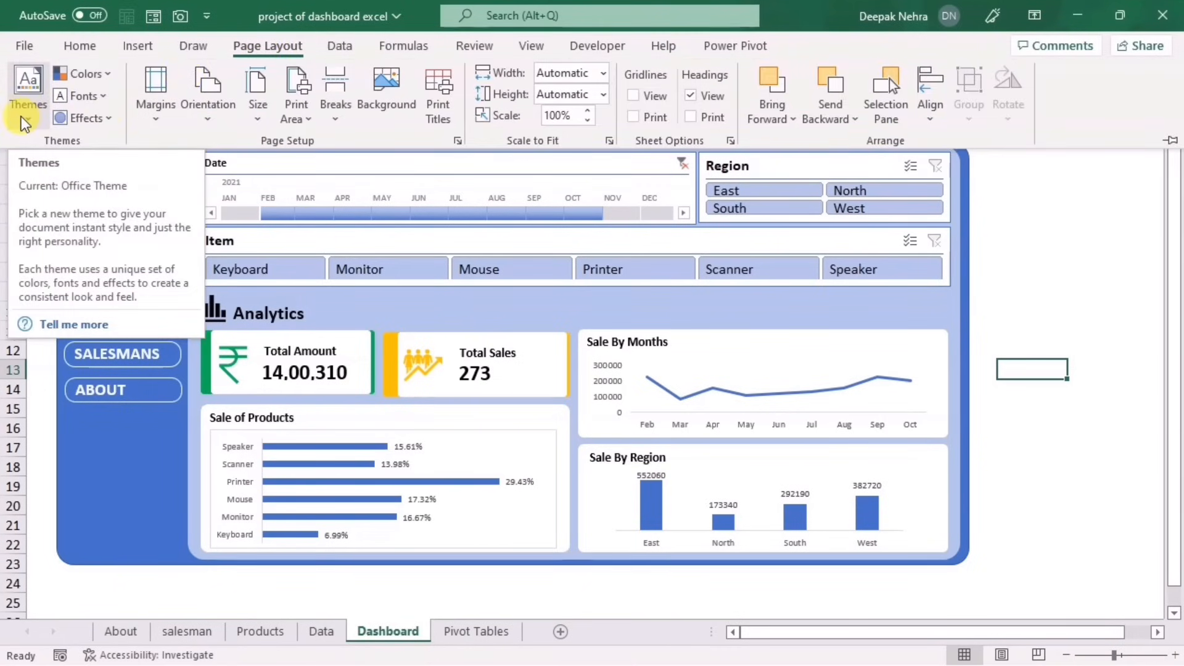
click(1041, 310)
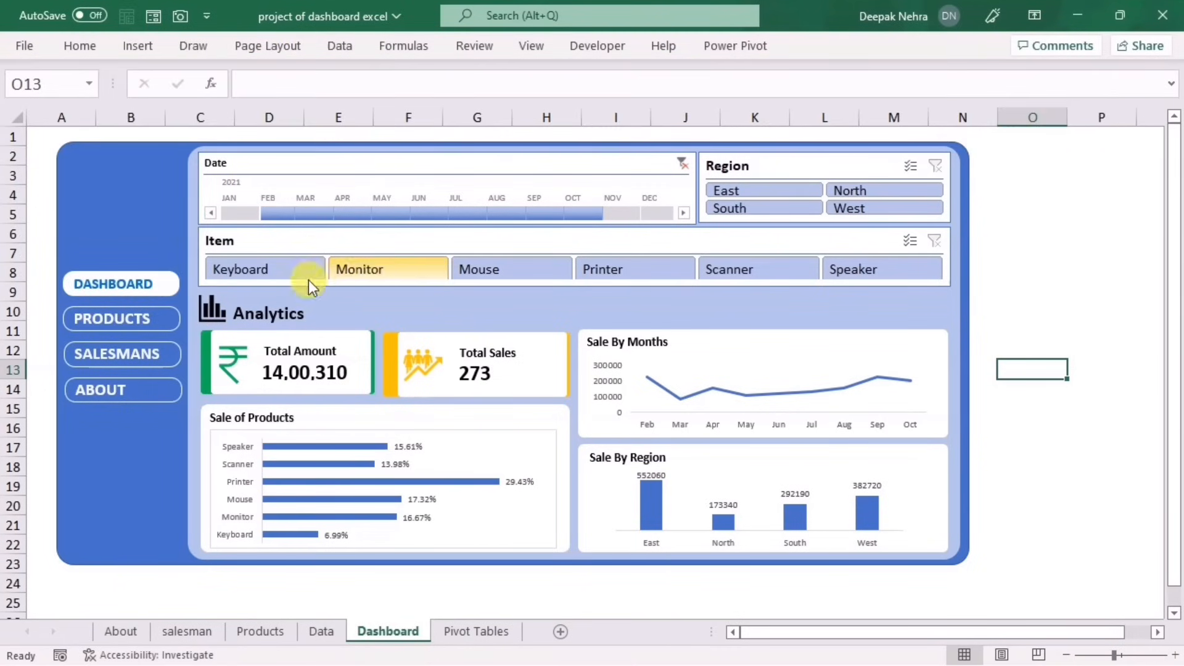
Tour the Products, salesman and About pages, return to Dashboard, and open the Themes gallery
click(98, 318)
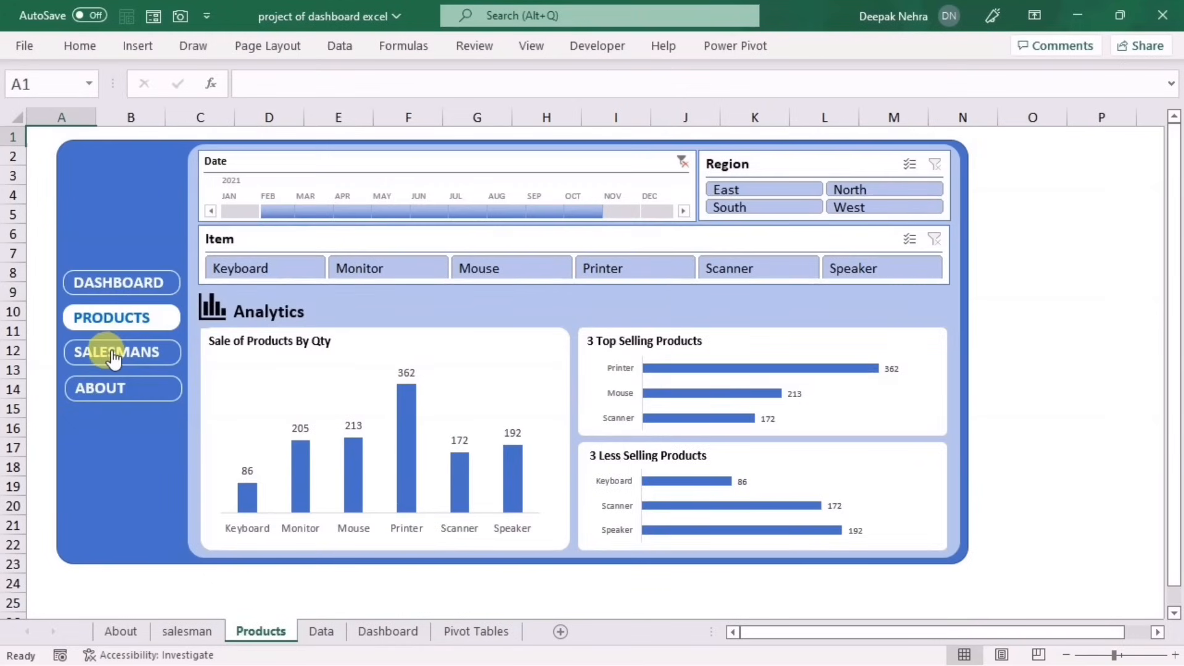
click(114, 350)
click(124, 394)
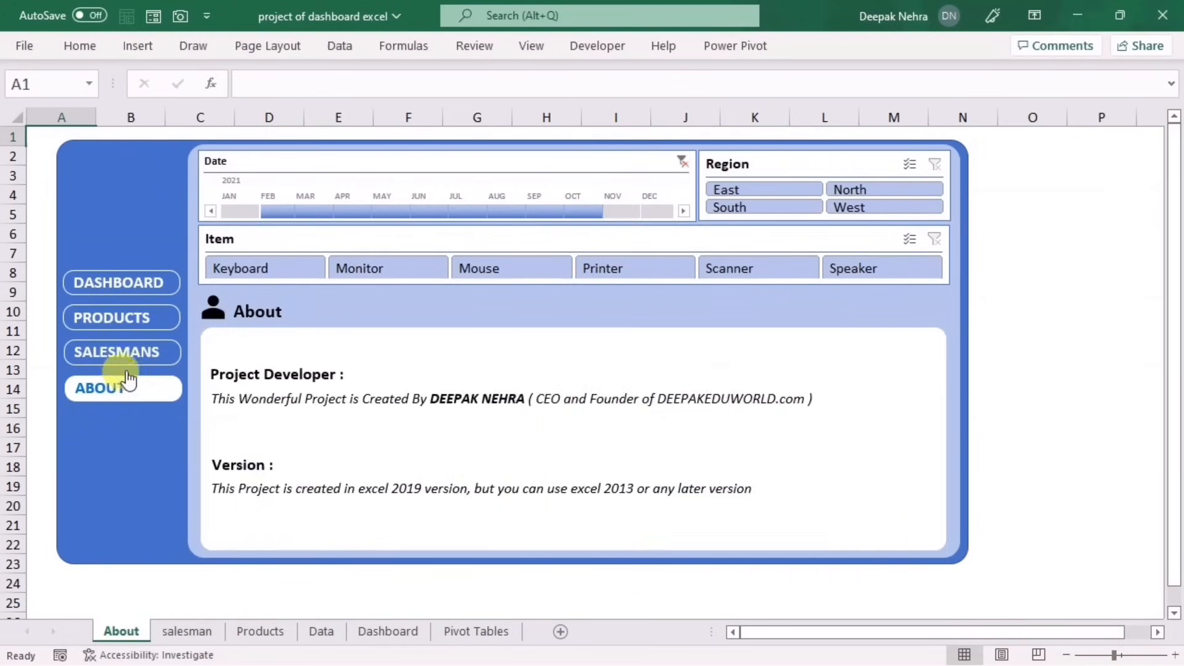
click(111, 353)
click(123, 320)
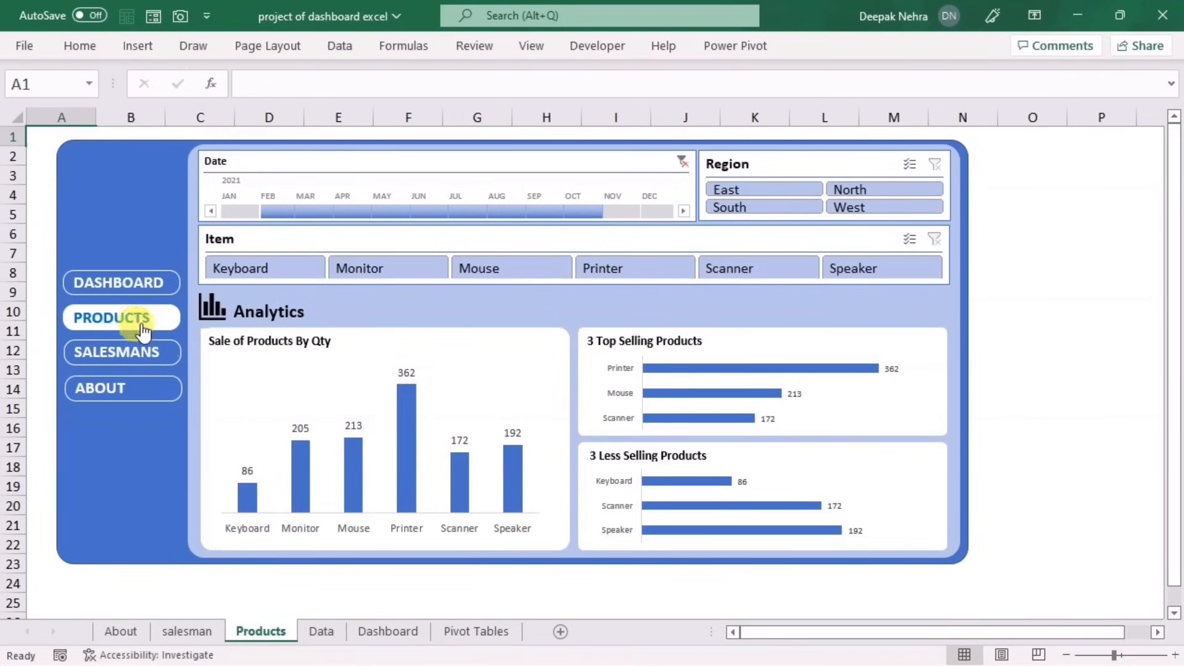
click(117, 283)
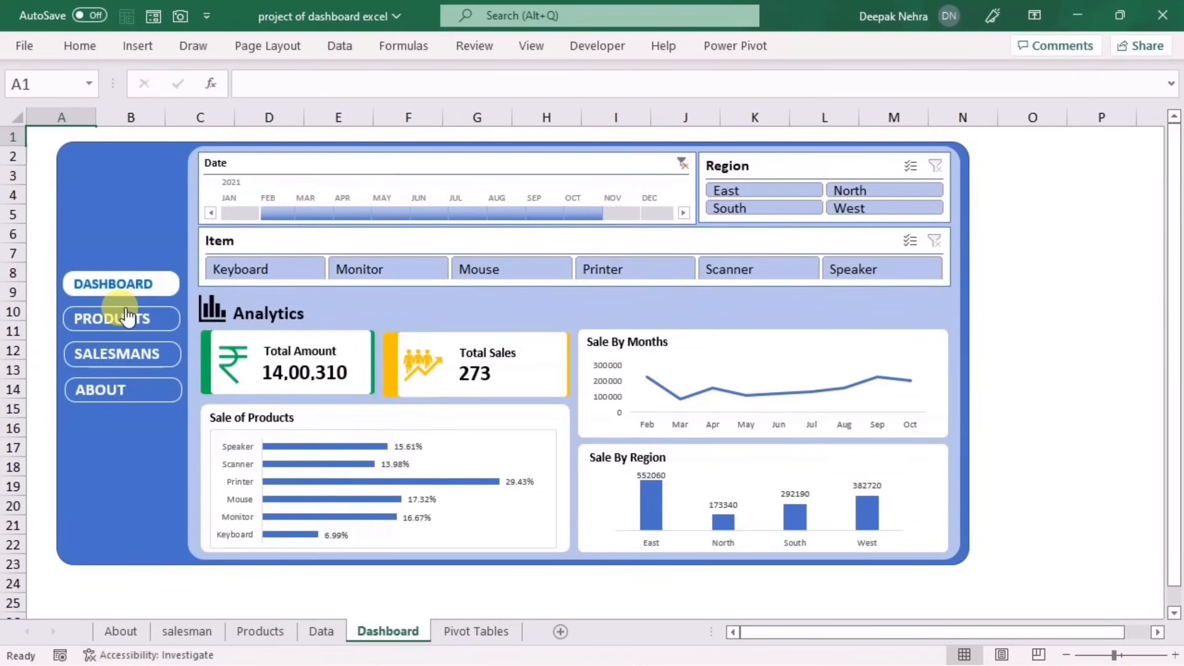
click(268, 46)
click(26, 117)
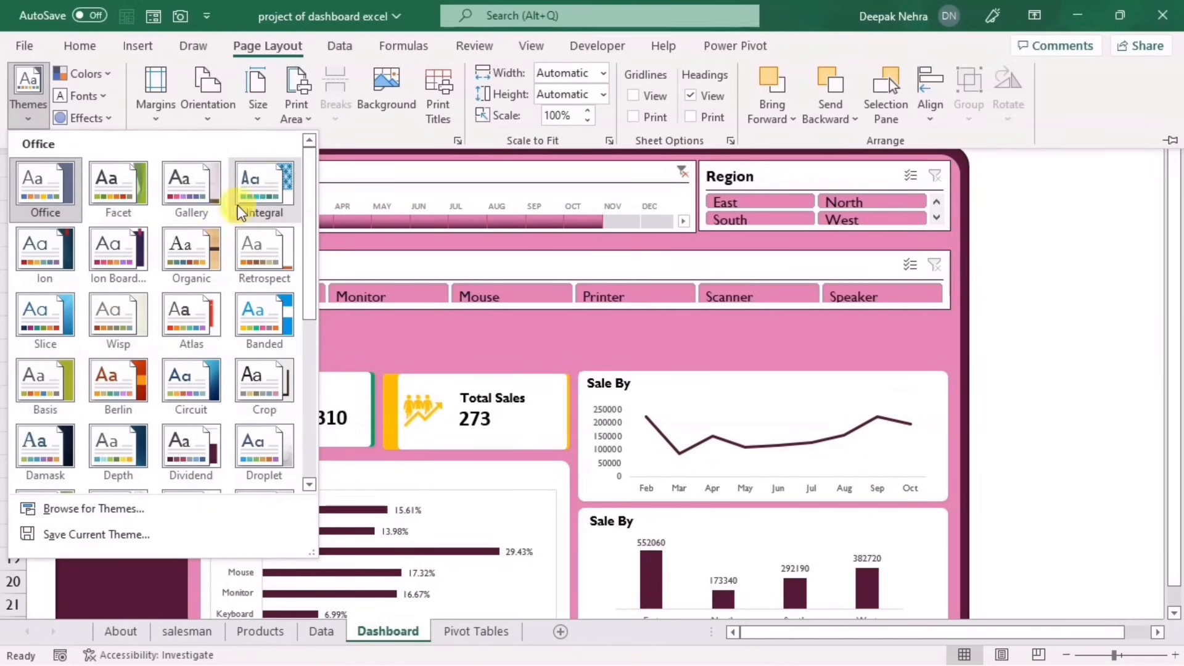
Keep the blue theme, preview the Page Layout theme Colors, then open the theme Fonts list
click(264, 197)
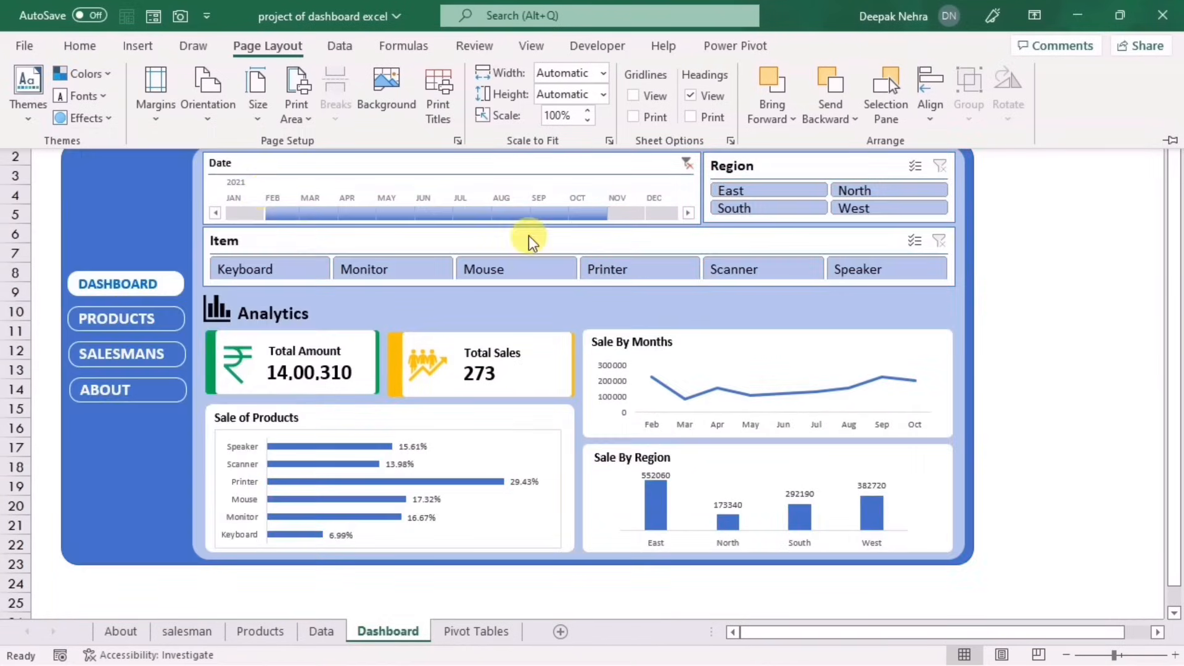
click(1019, 343)
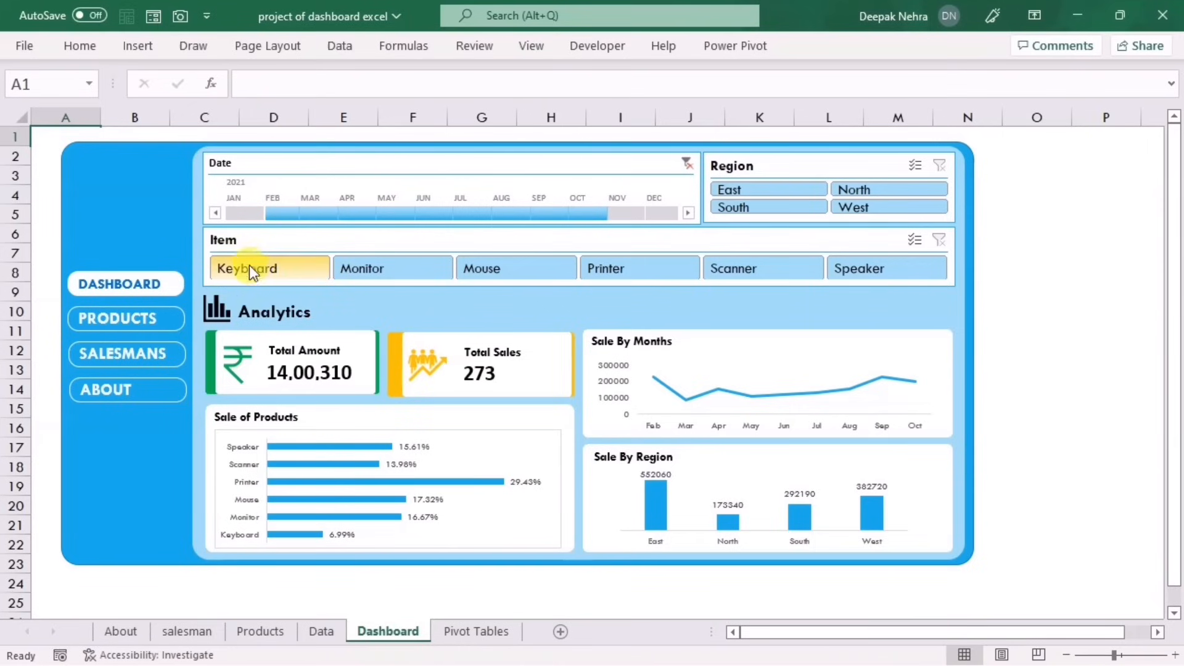
click(269, 45)
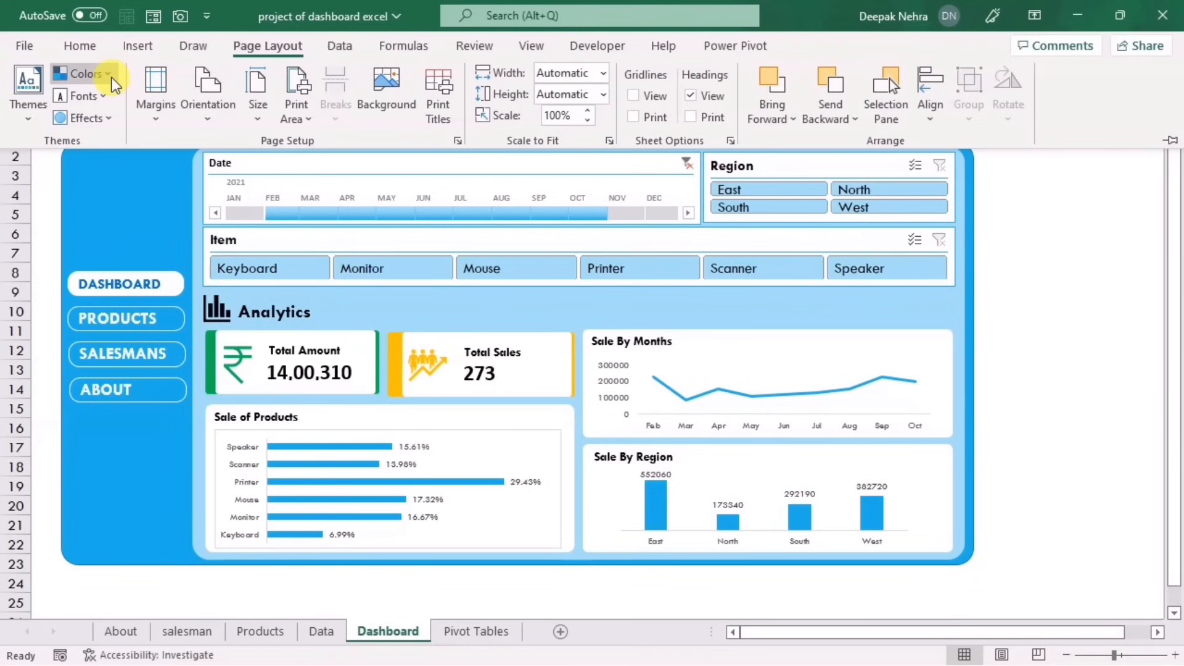
click(111, 79)
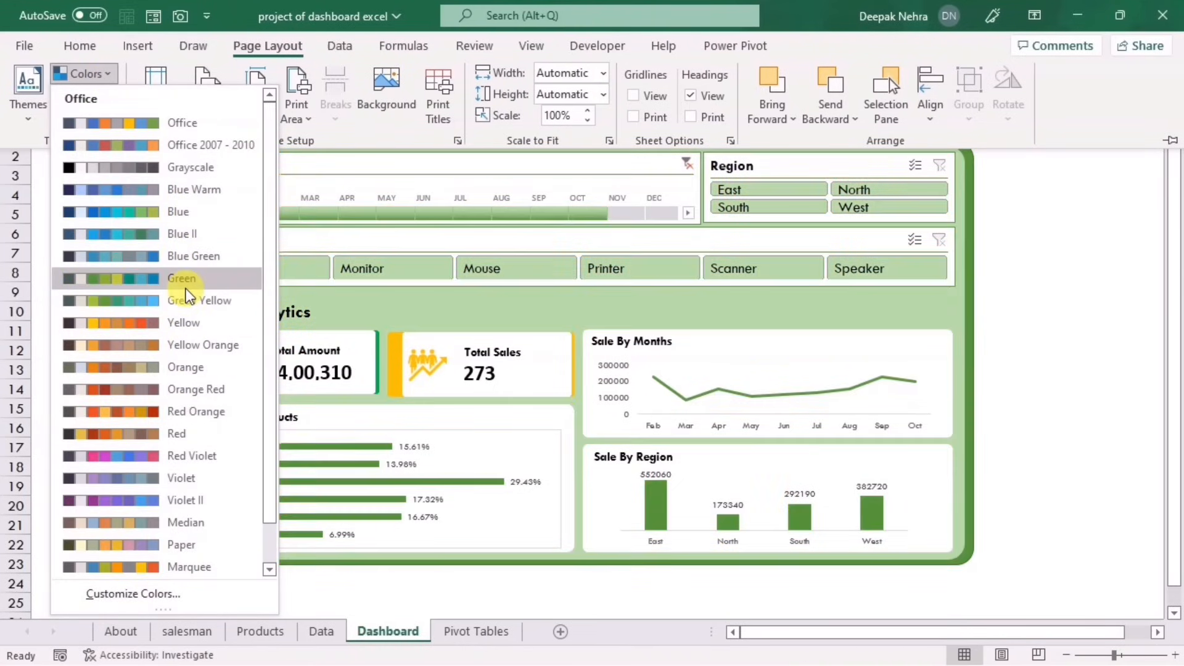
click(132, 62)
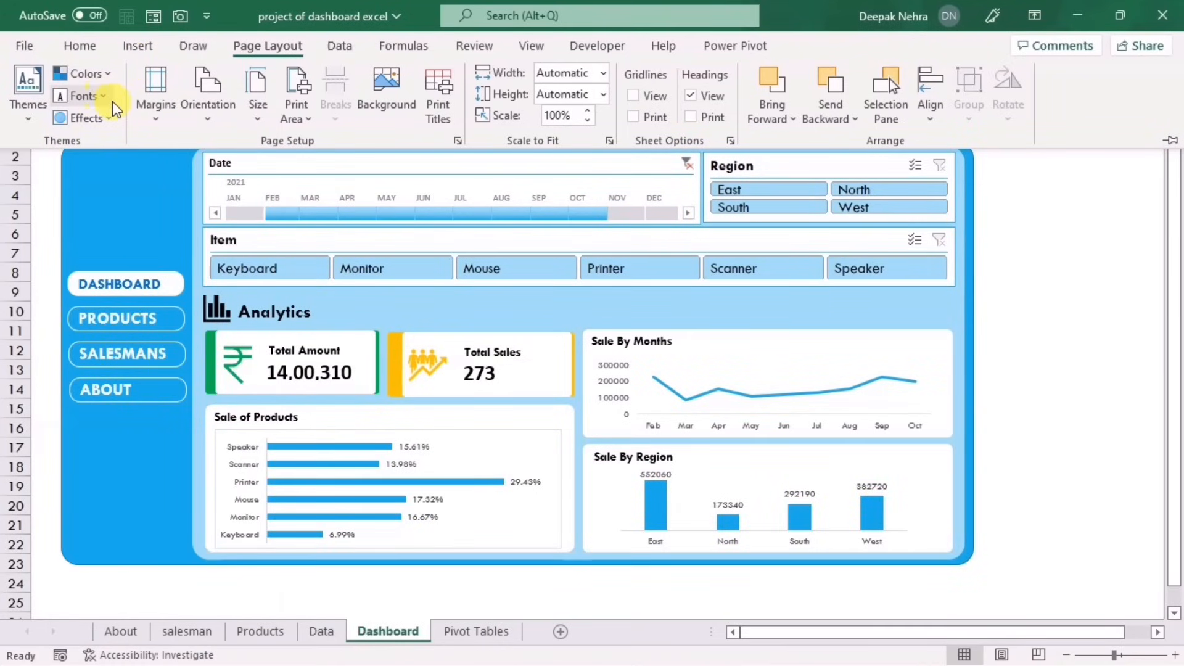
click(92, 96)
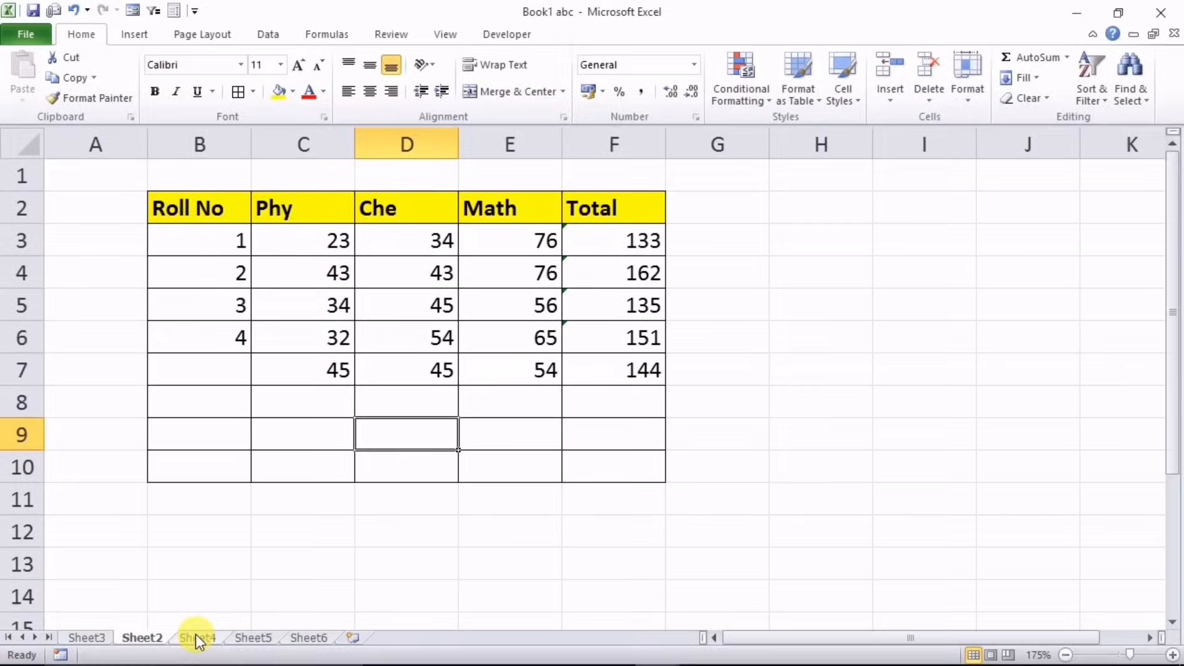
Go to Sheet4 with the Roll No, Math, Phy and Che marks table
click(198, 637)
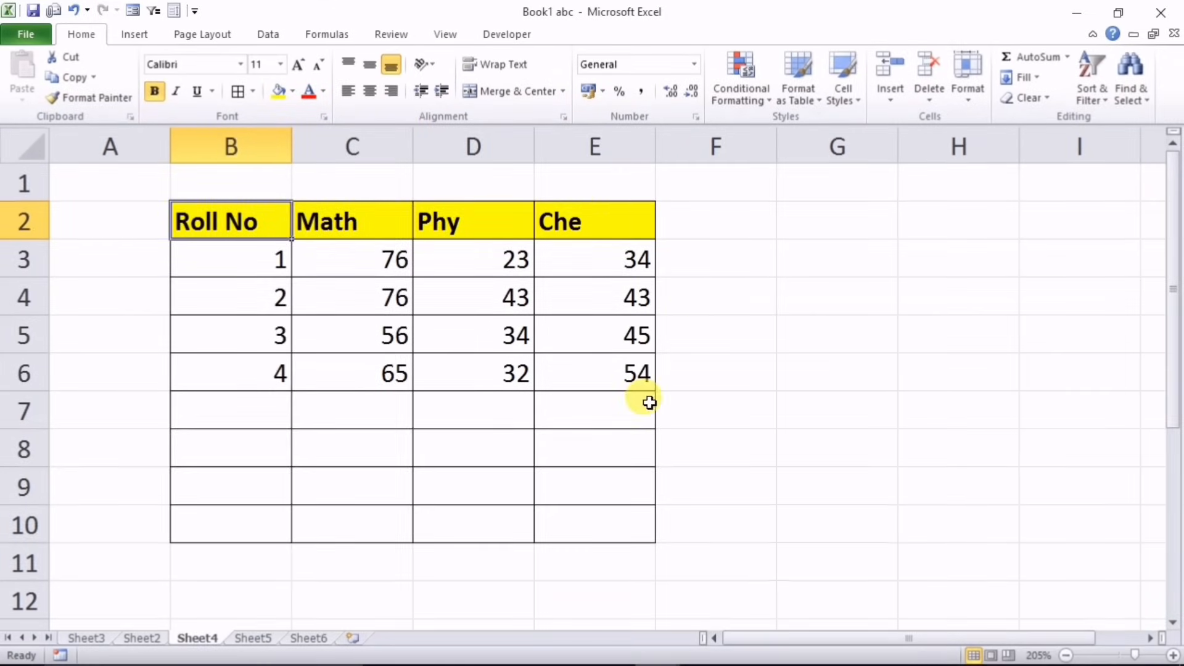
Move the Che column in front of Math, then Phy in front of Che
click(598, 132)
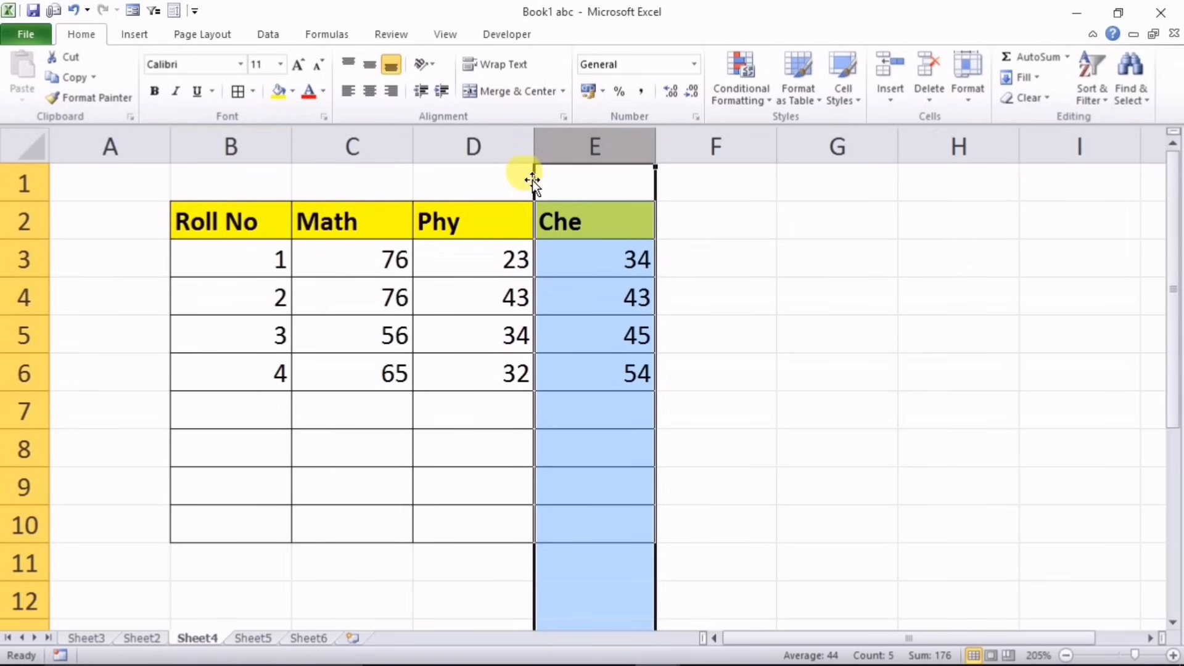
drag(534, 180, 338, 210)
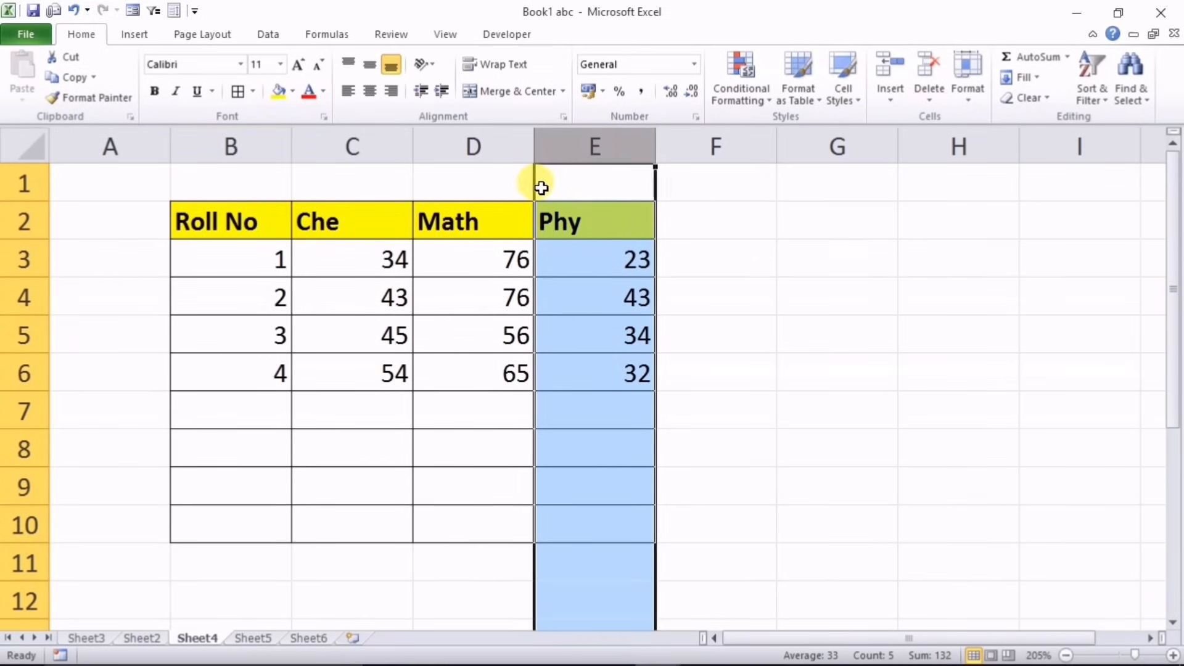
drag(533, 185, 296, 179)
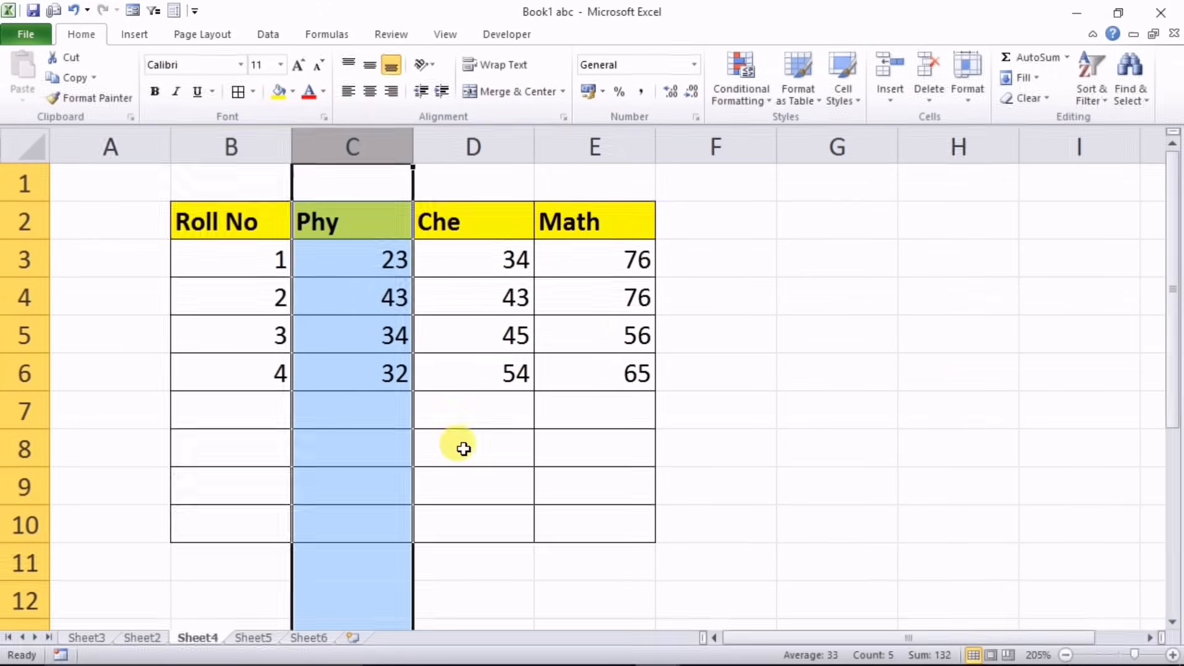
click(251, 222)
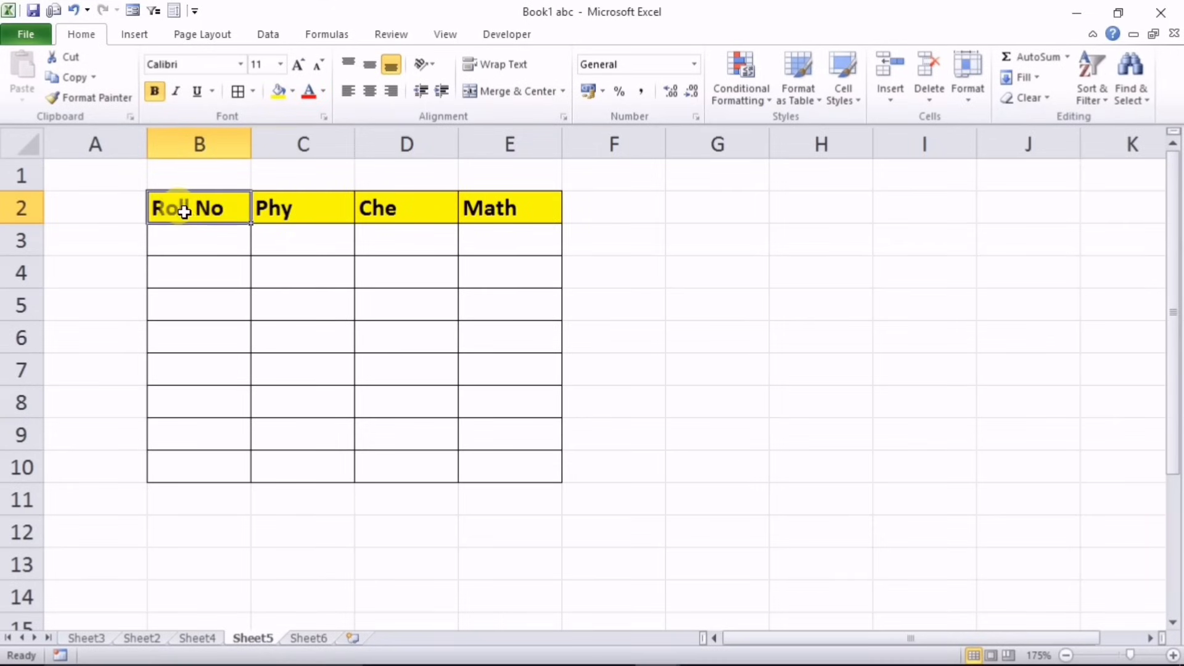
Select B2:E10, press Ctrl+T and tick 'My table has headers'
mouse_move(184, 212)
mouse_down()
mouse_move(492, 301)
mouse_move(497, 467)
mouse_up()
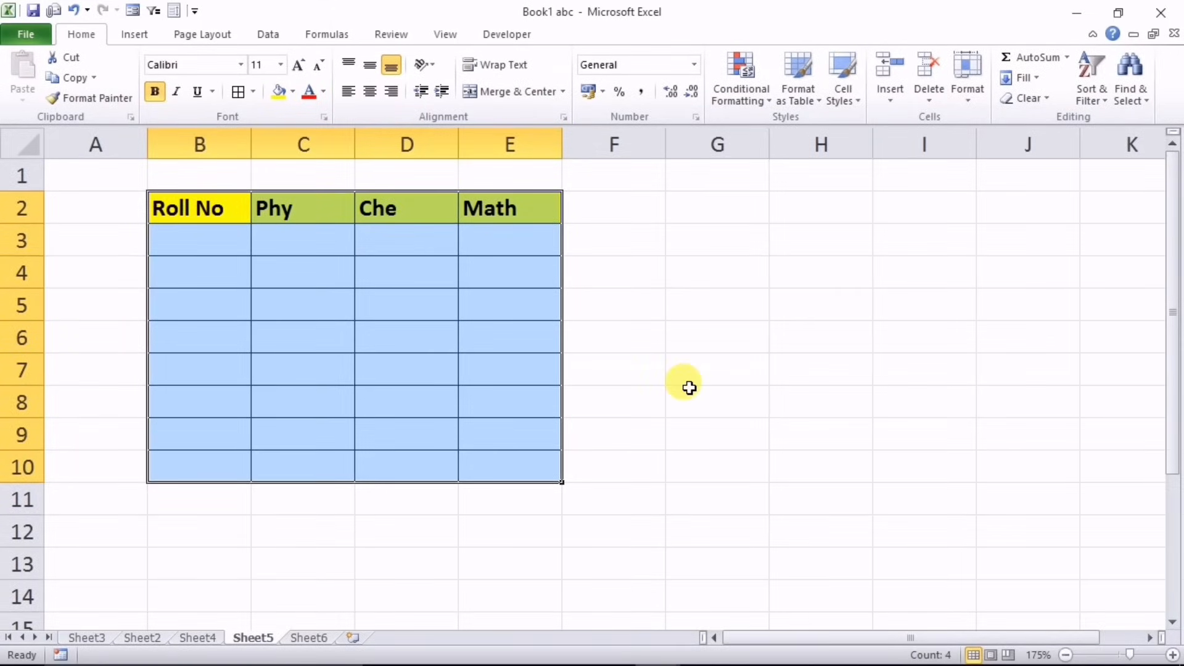
key(ctrl+t)
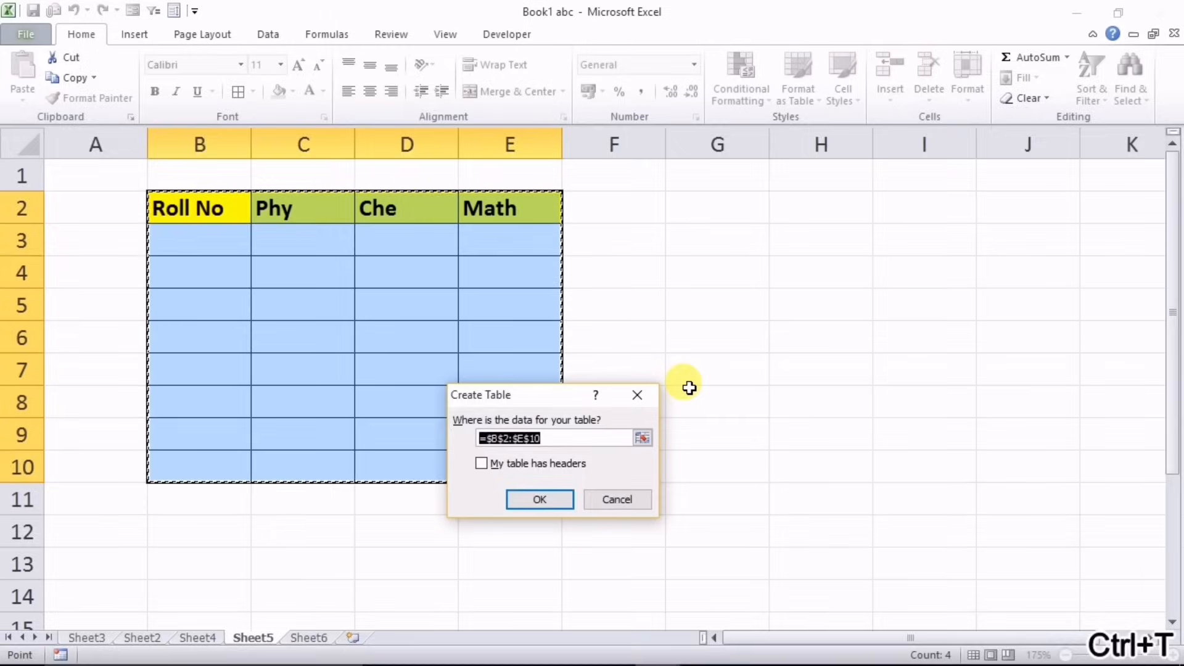
click(481, 463)
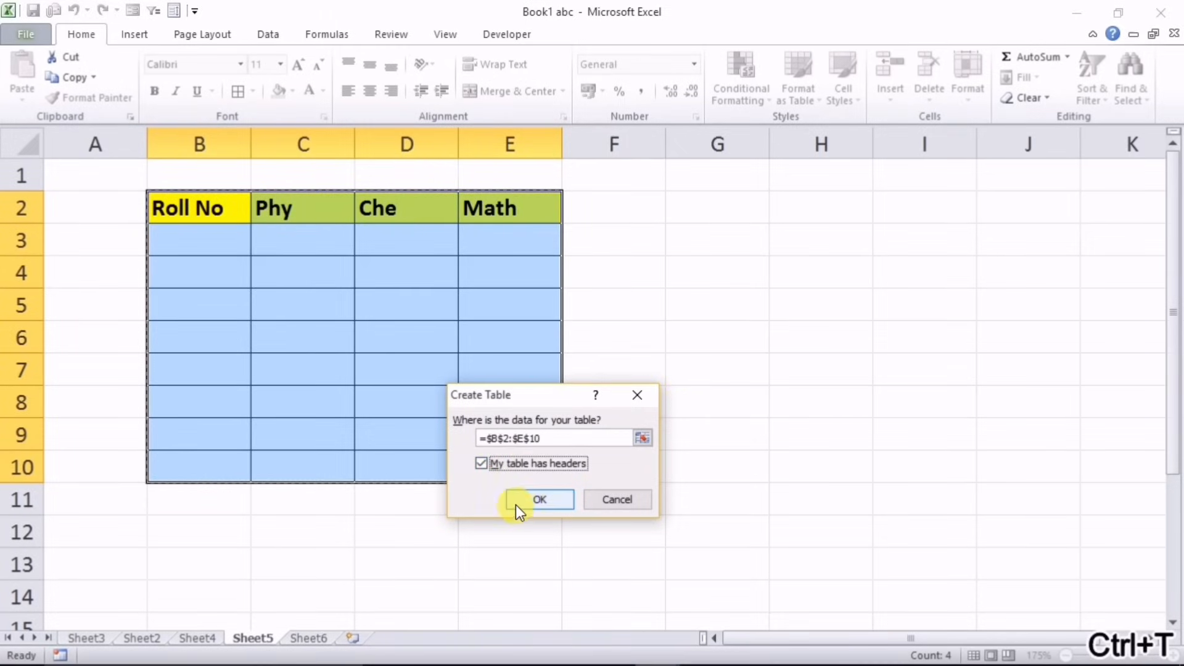
Create the table and apply a purple style from the Table Styles gallery
click(538, 497)
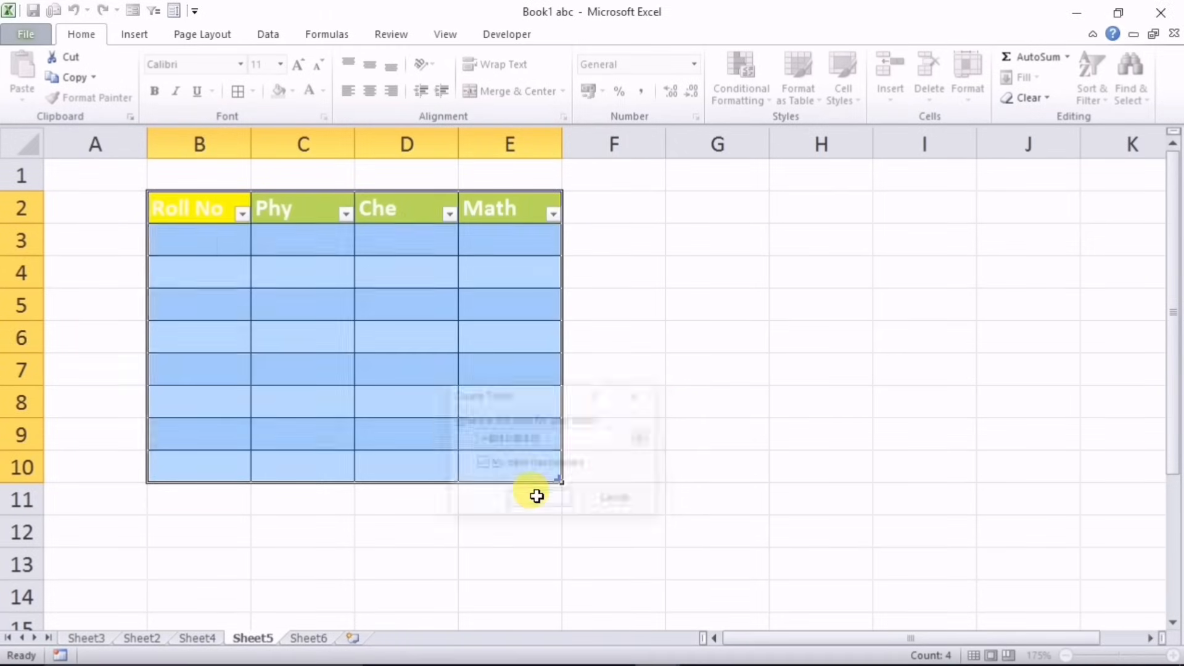
click(426, 401)
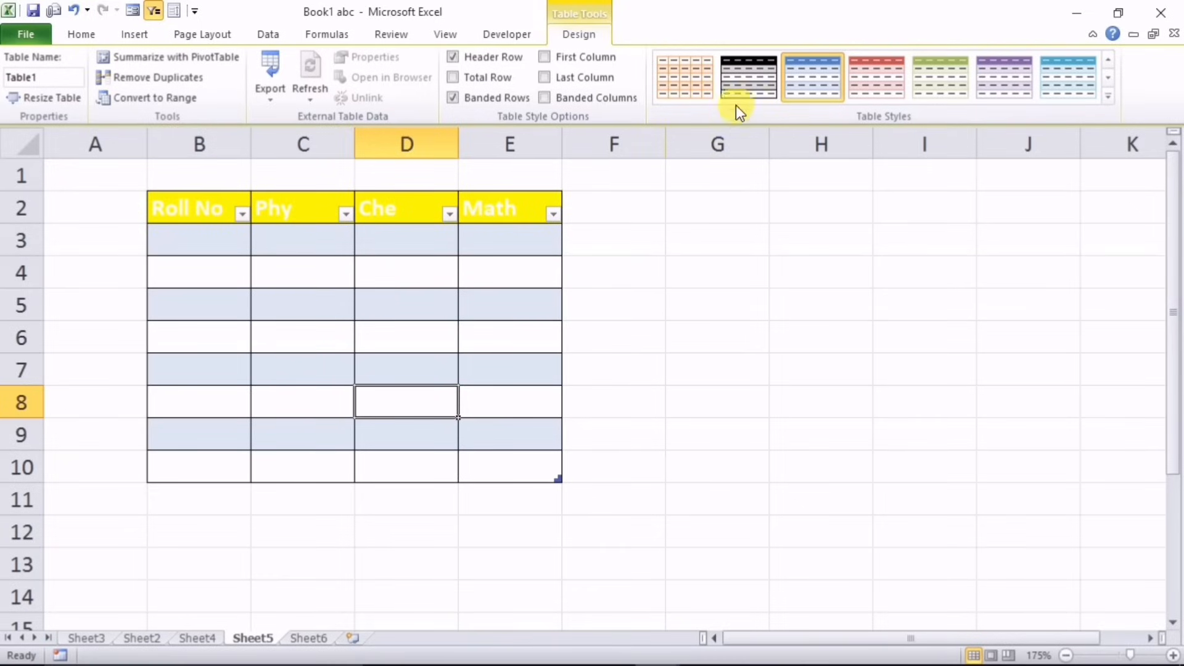
click(1103, 95)
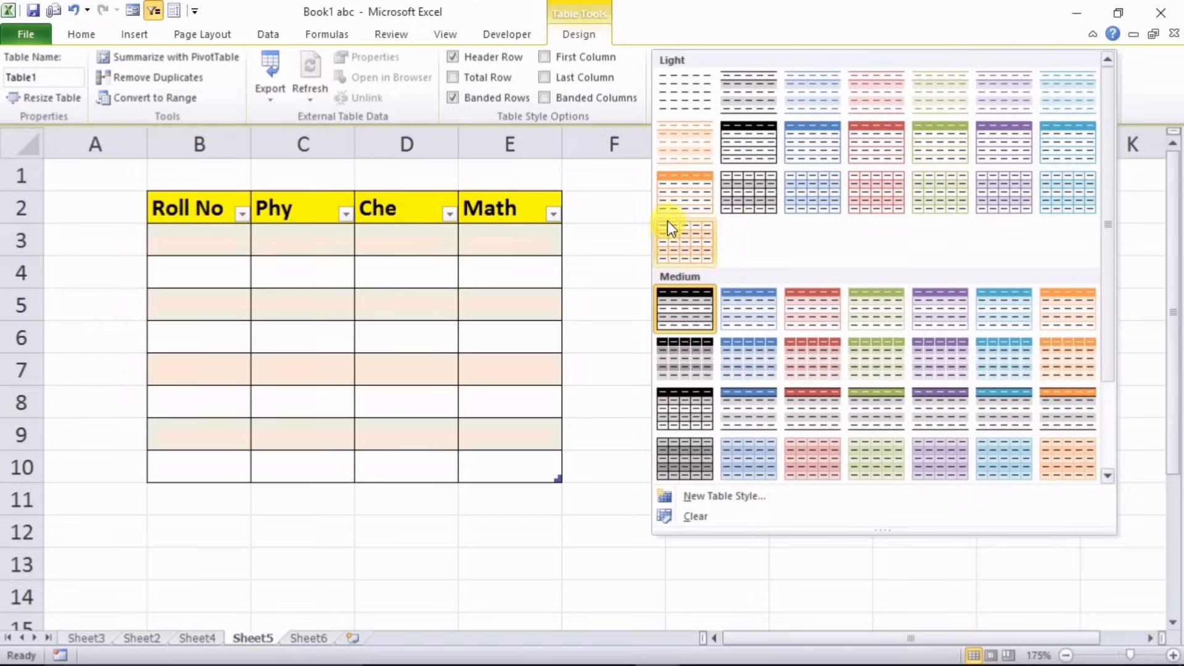
click(687, 313)
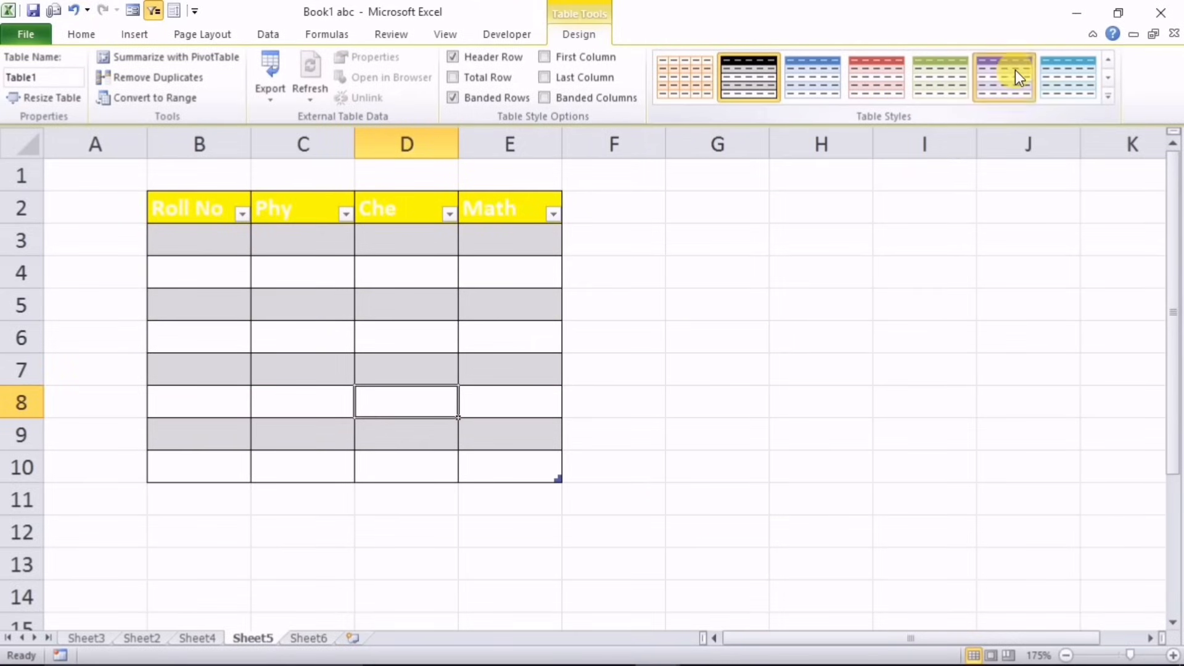
click(982, 89)
Turn off Banded Rows and select the header cells Roll No through Math
click(365, 316)
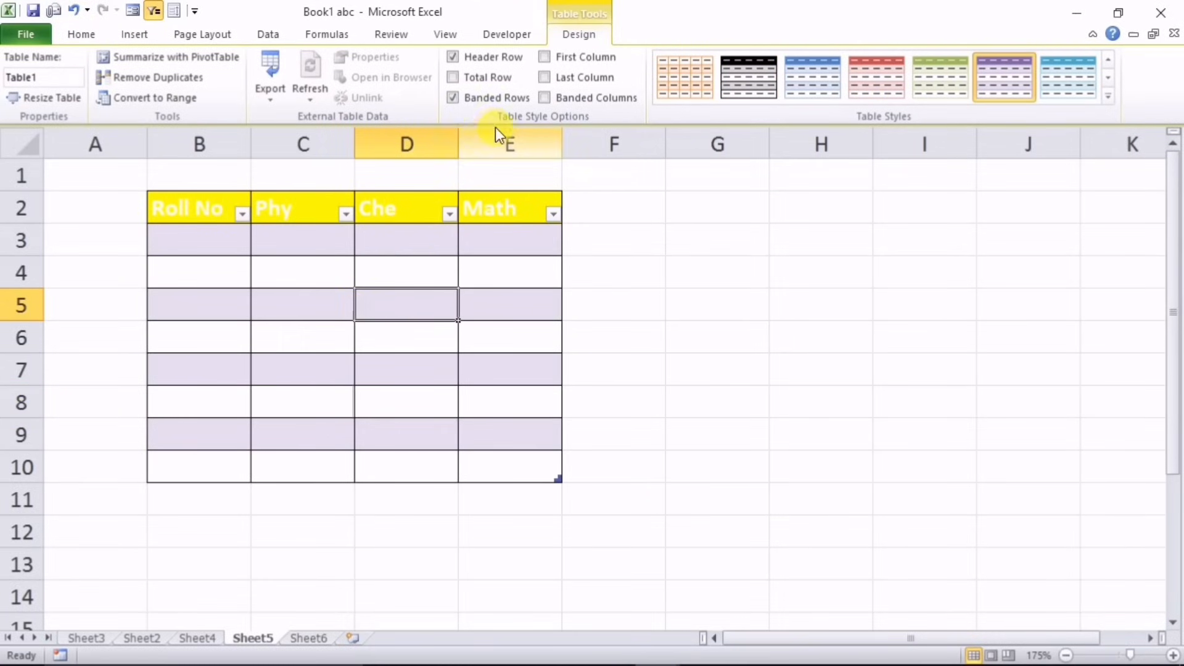
click(468, 98)
click(299, 304)
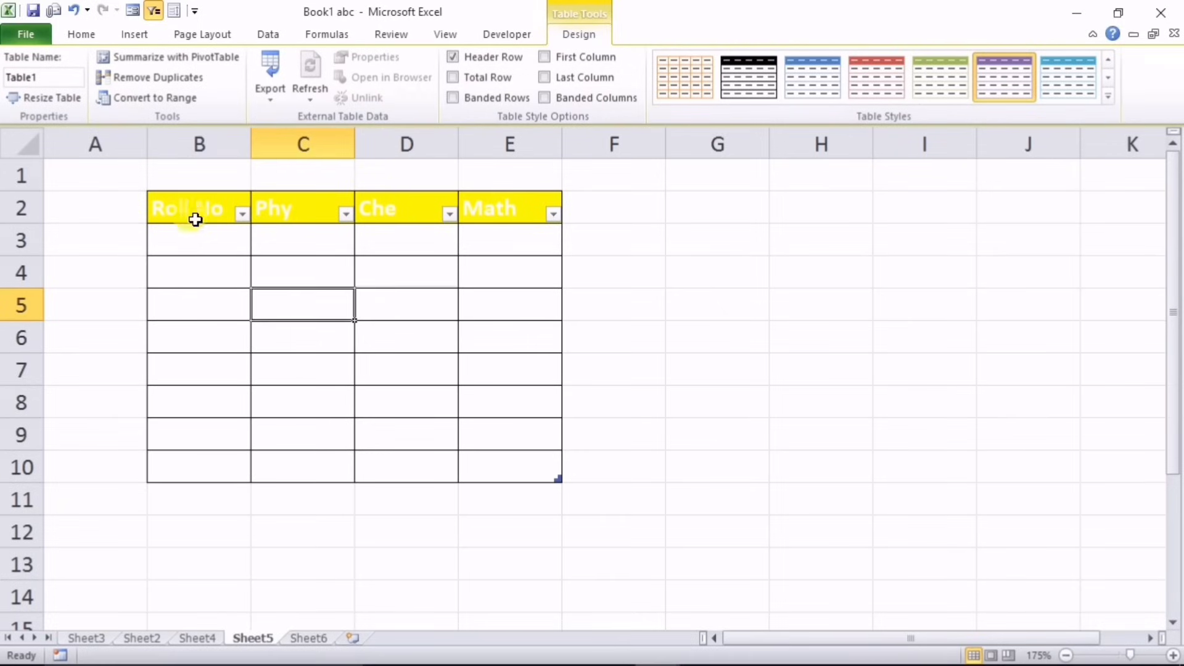
drag(193, 216, 461, 212)
Give the header row a dark font colour, then deselect the table at cell G8
click(81, 33)
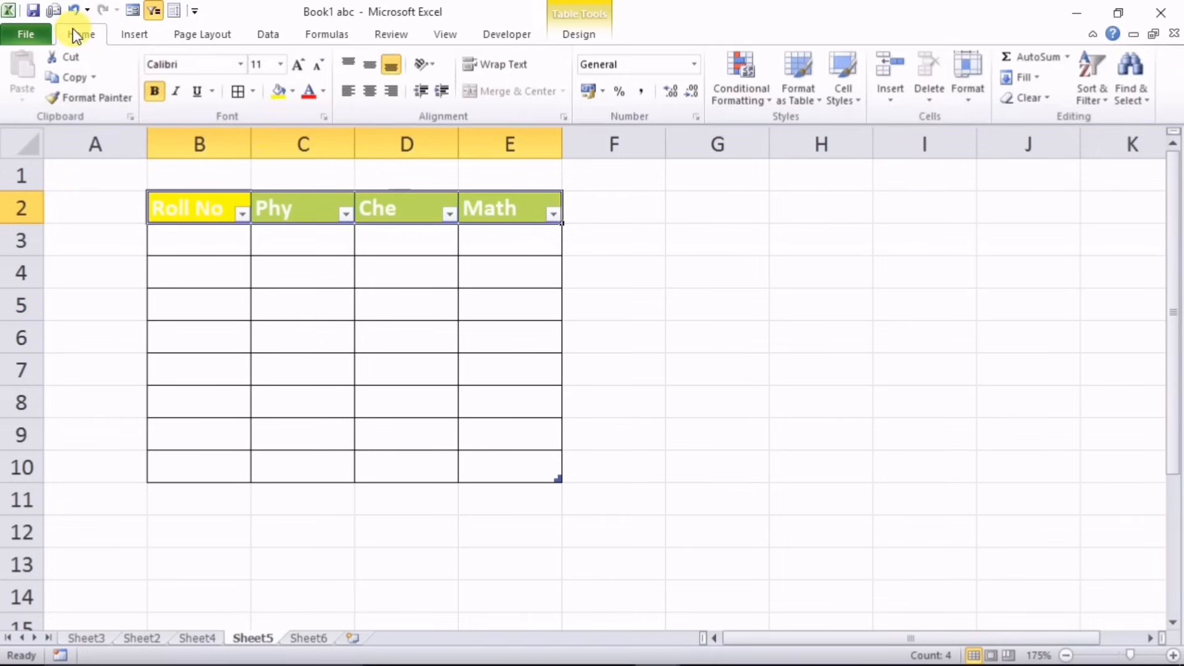
click(323, 92)
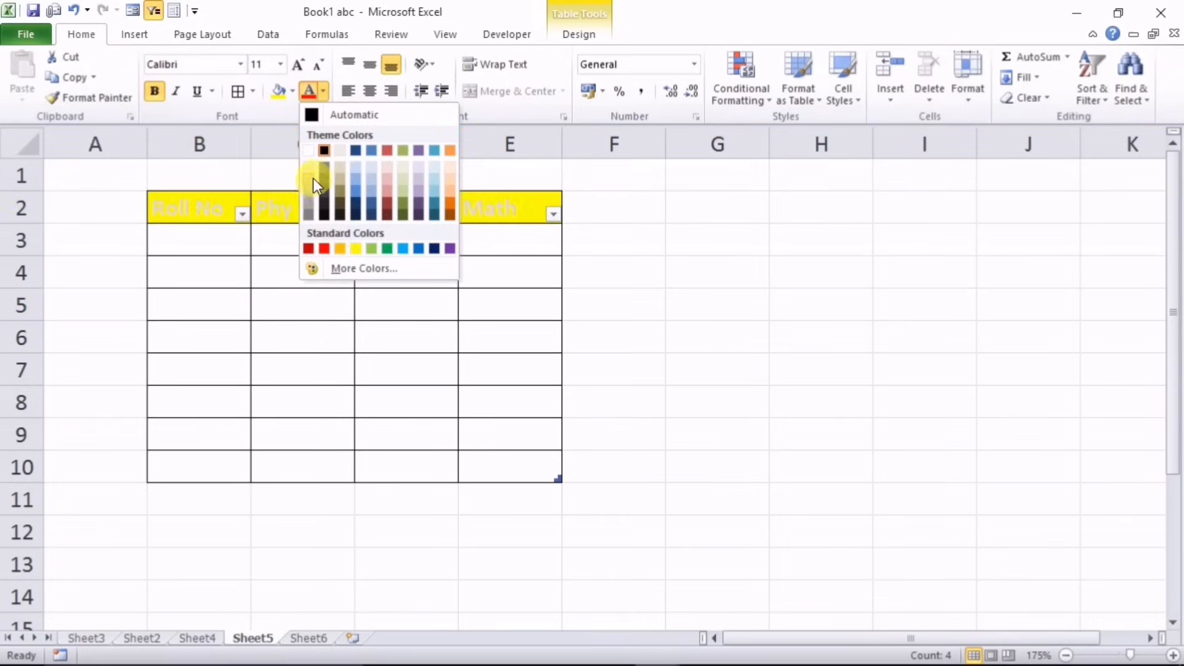
click(323, 215)
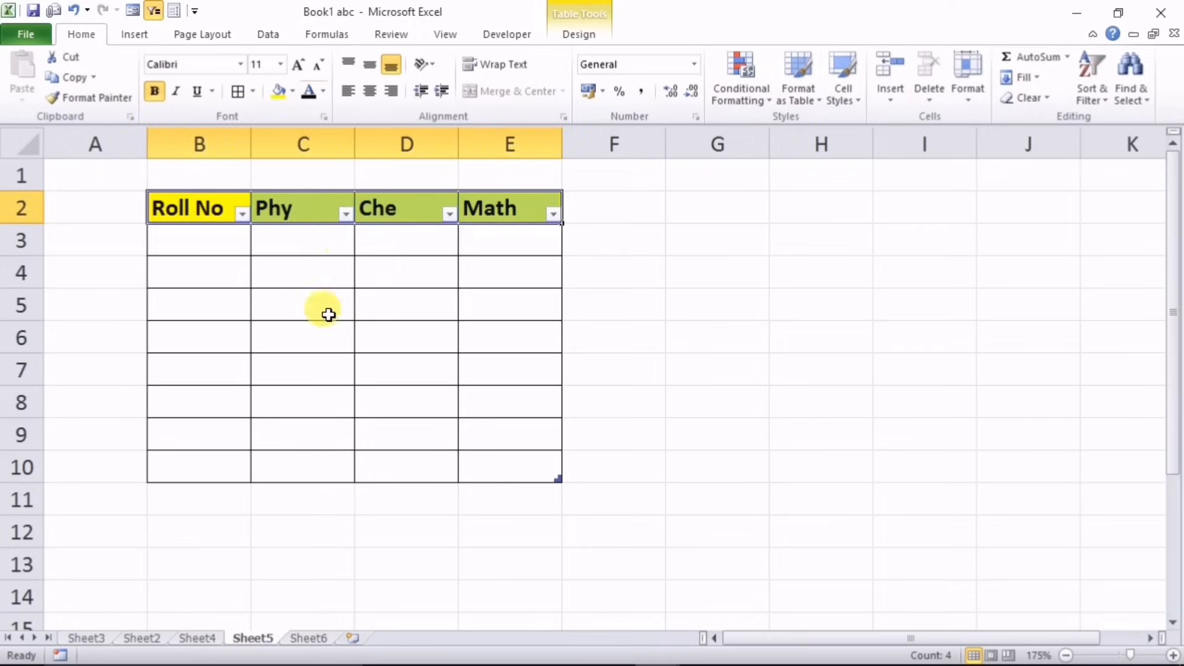
drag(154, 239, 453, 467)
click(675, 393)
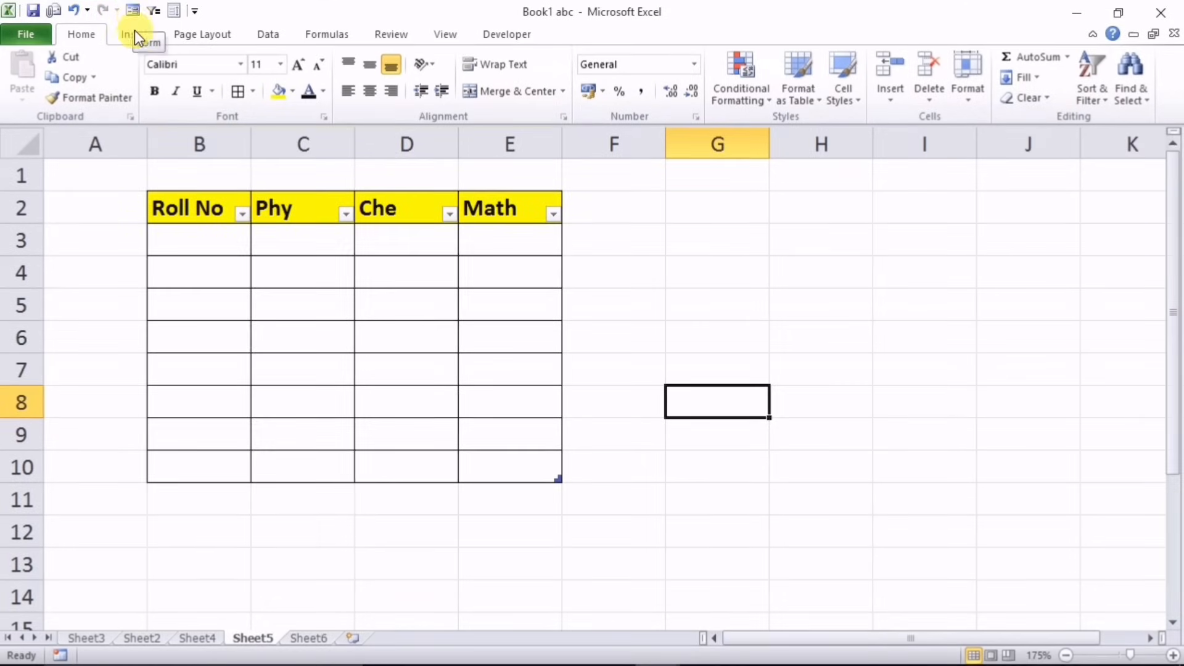
click(196, 11)
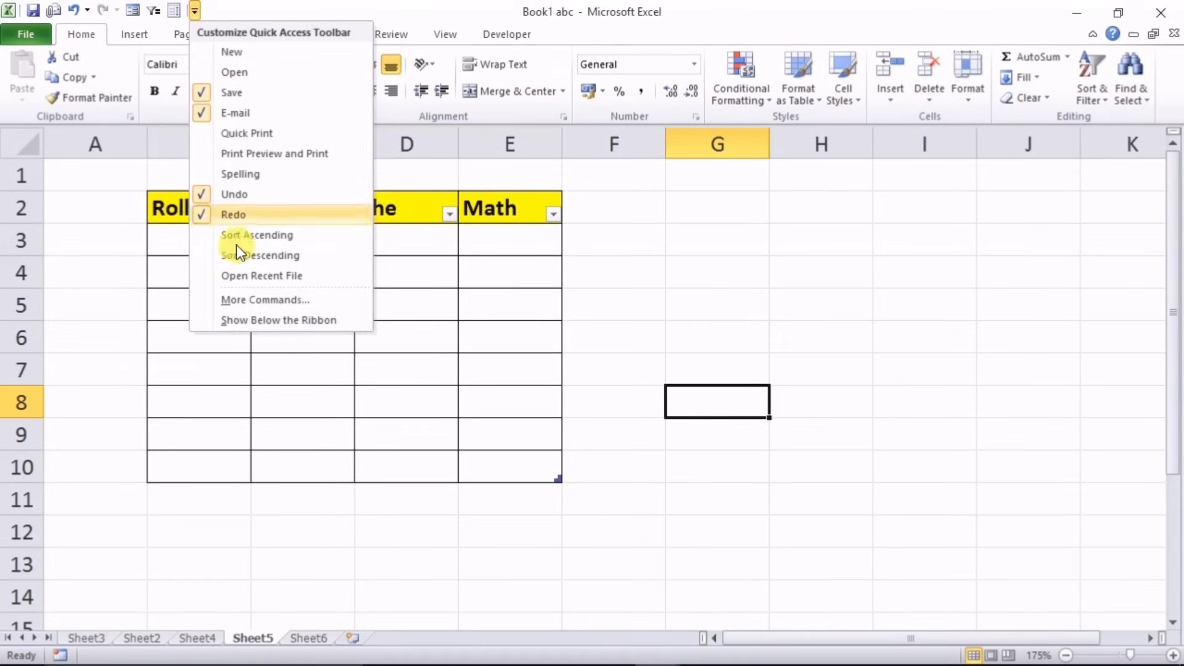
click(244, 300)
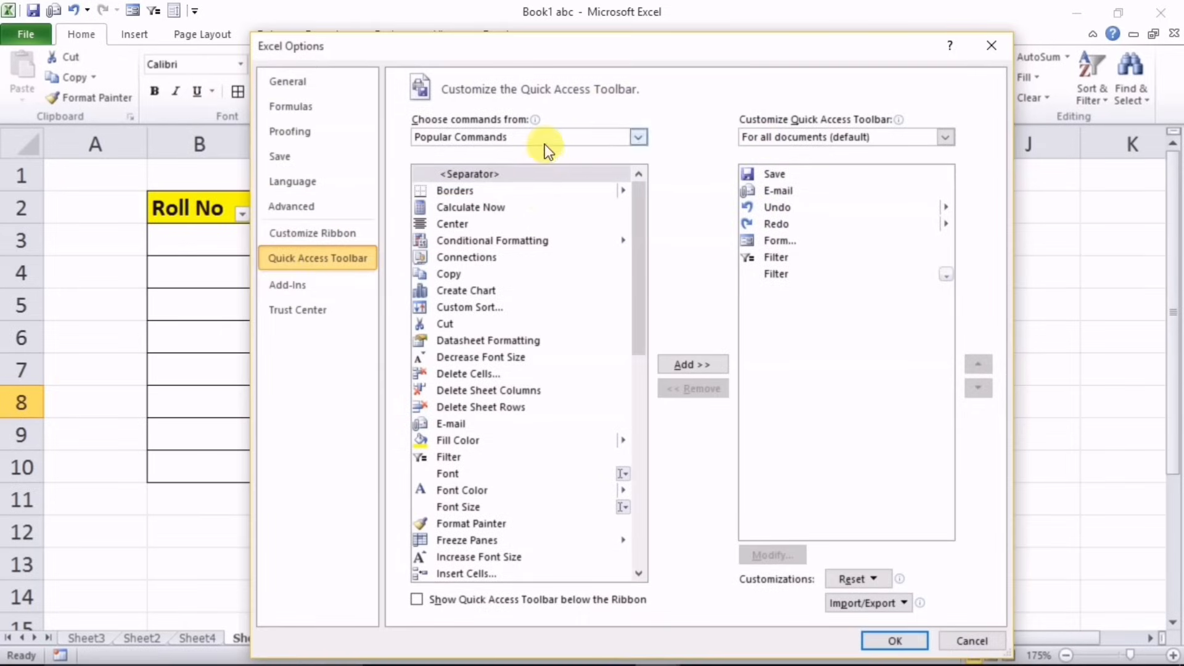
click(525, 139)
click(443, 187)
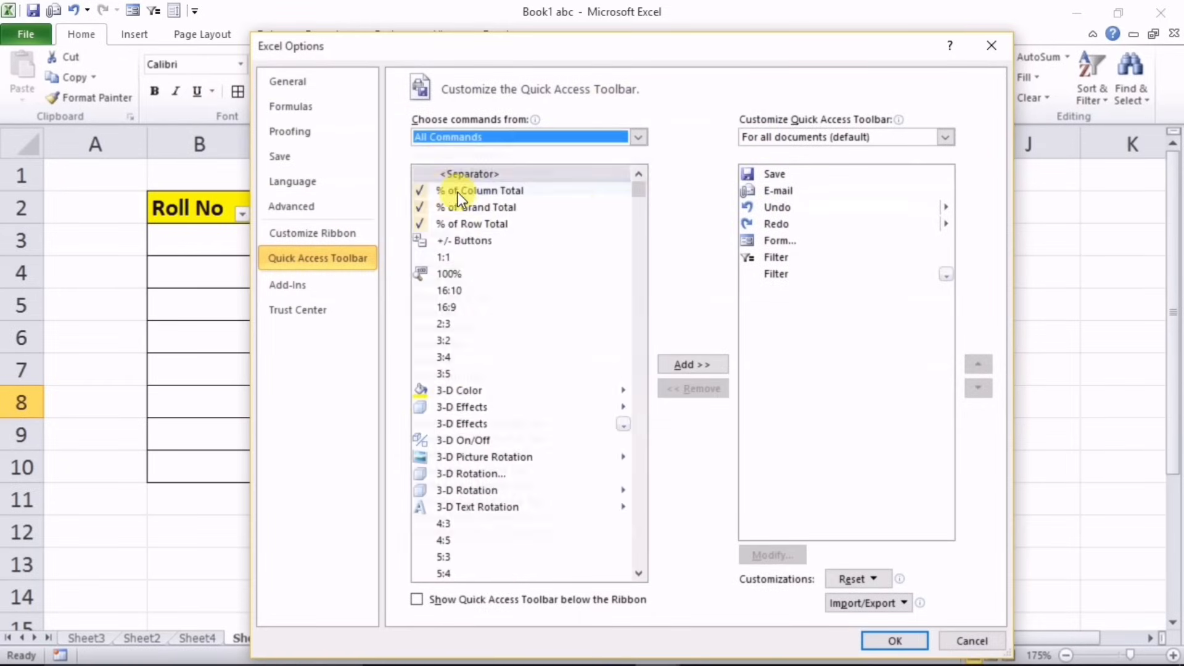
drag(638, 186, 637, 312)
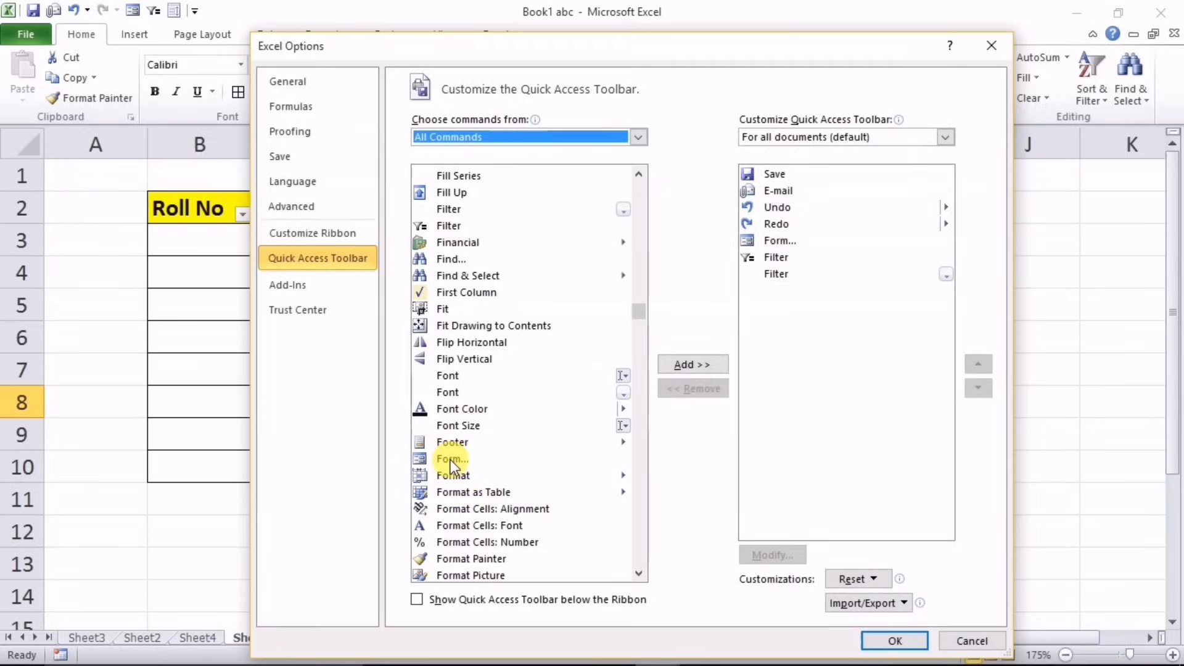
click(450, 458)
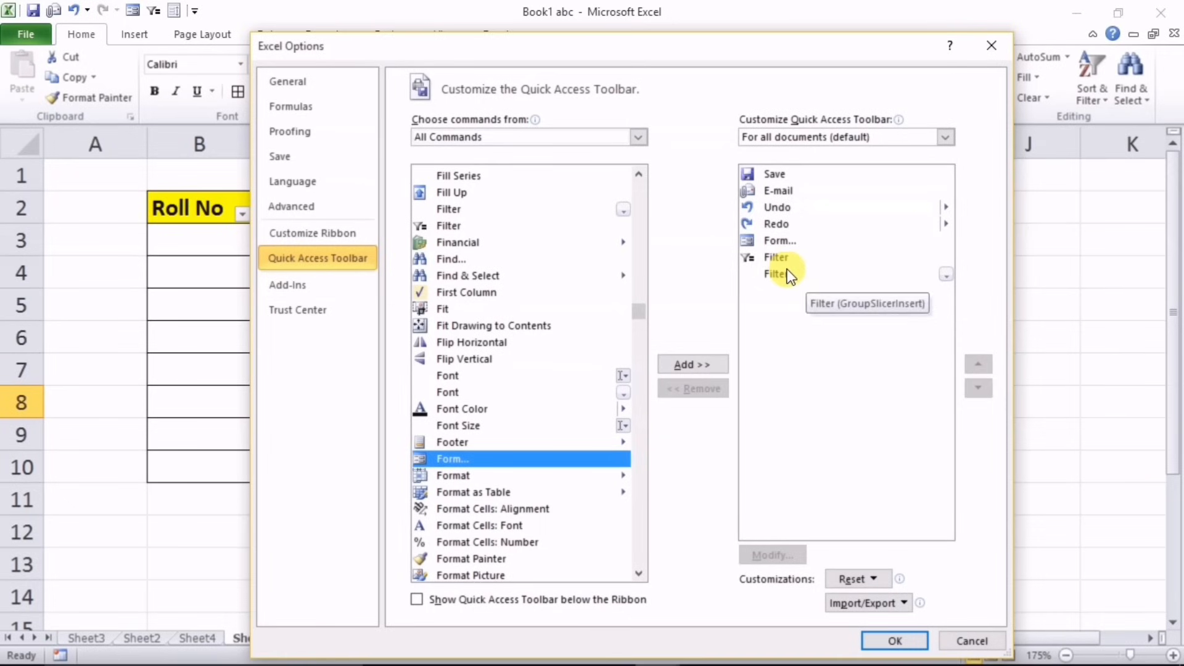
click(986, 46)
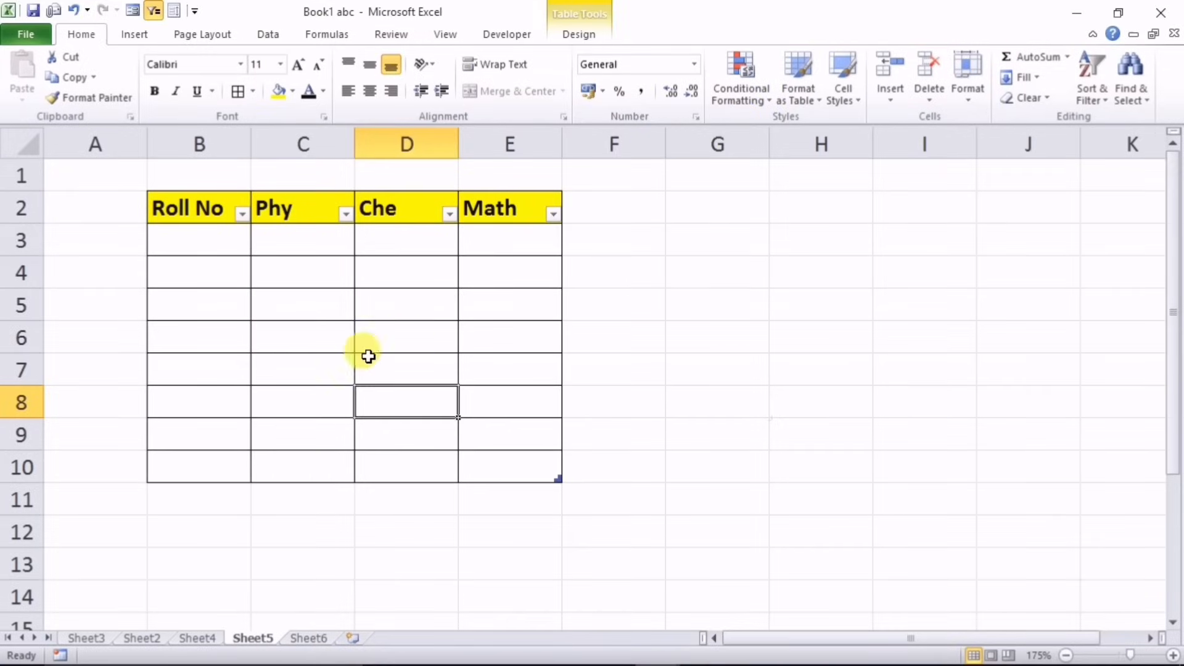
Open the data Form for Table1 and add record 1 with marks 23, 34, 45
click(377, 343)
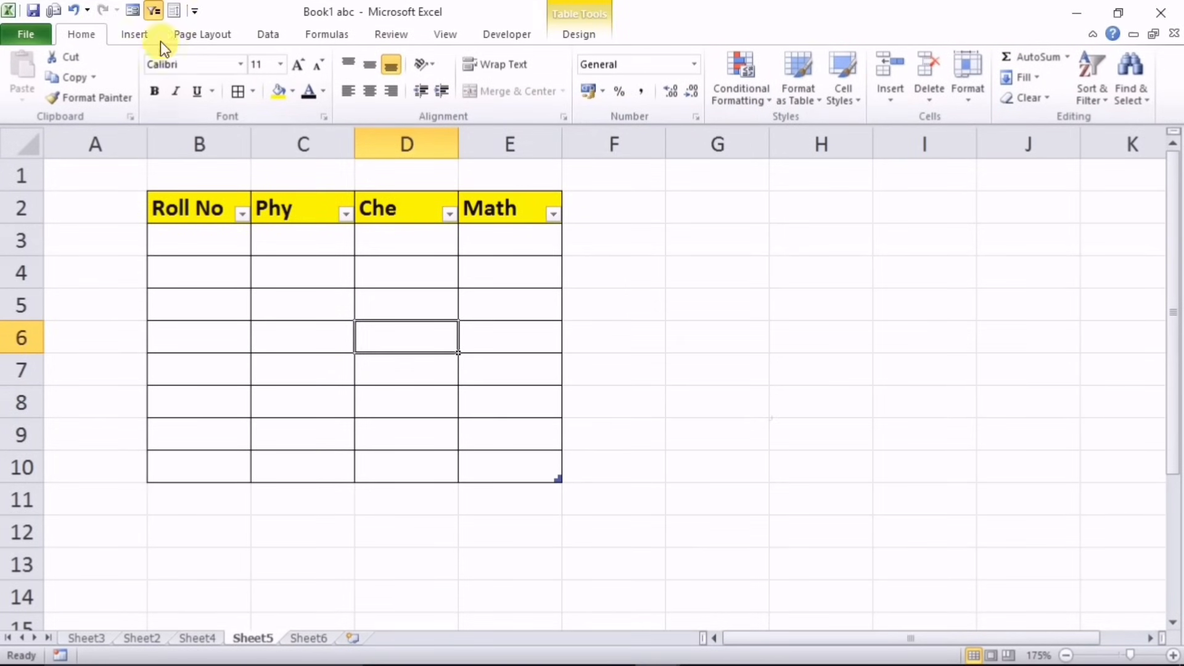
click(134, 9)
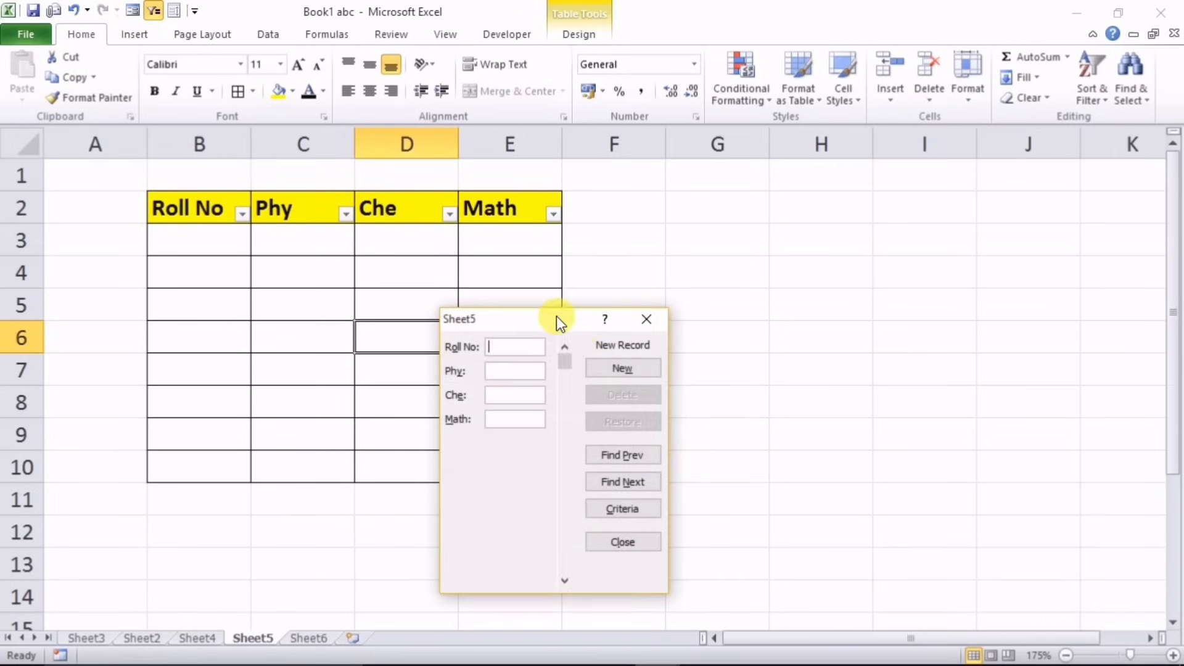
drag(540, 323, 677, 247)
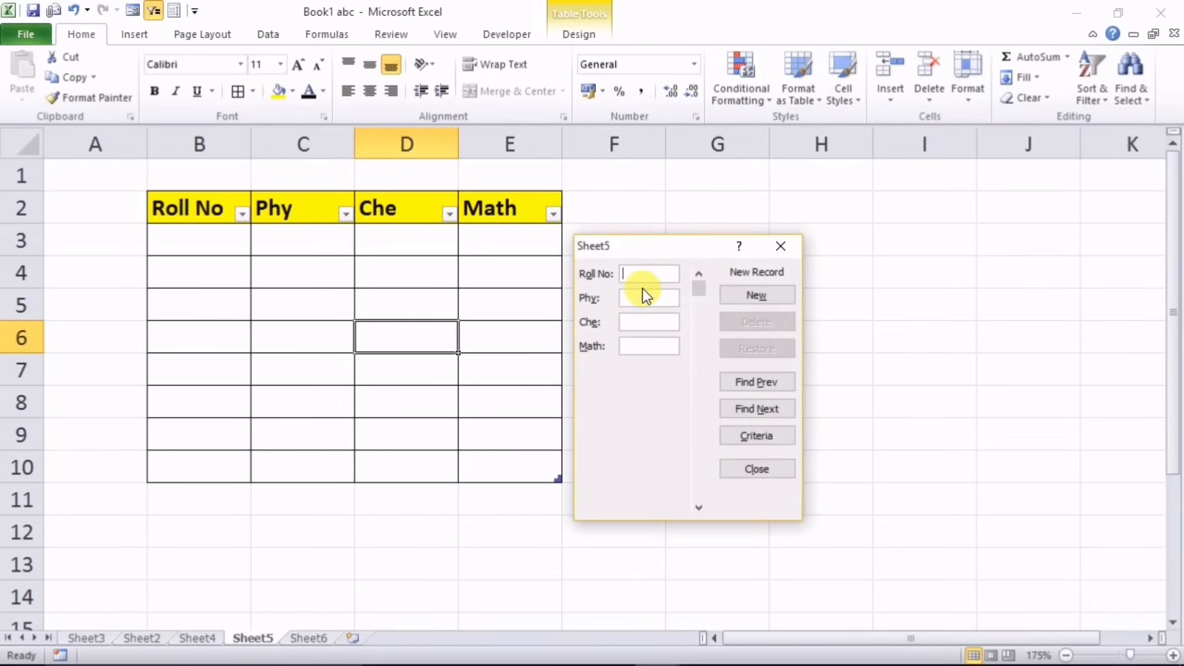
drag(642, 246, 647, 225)
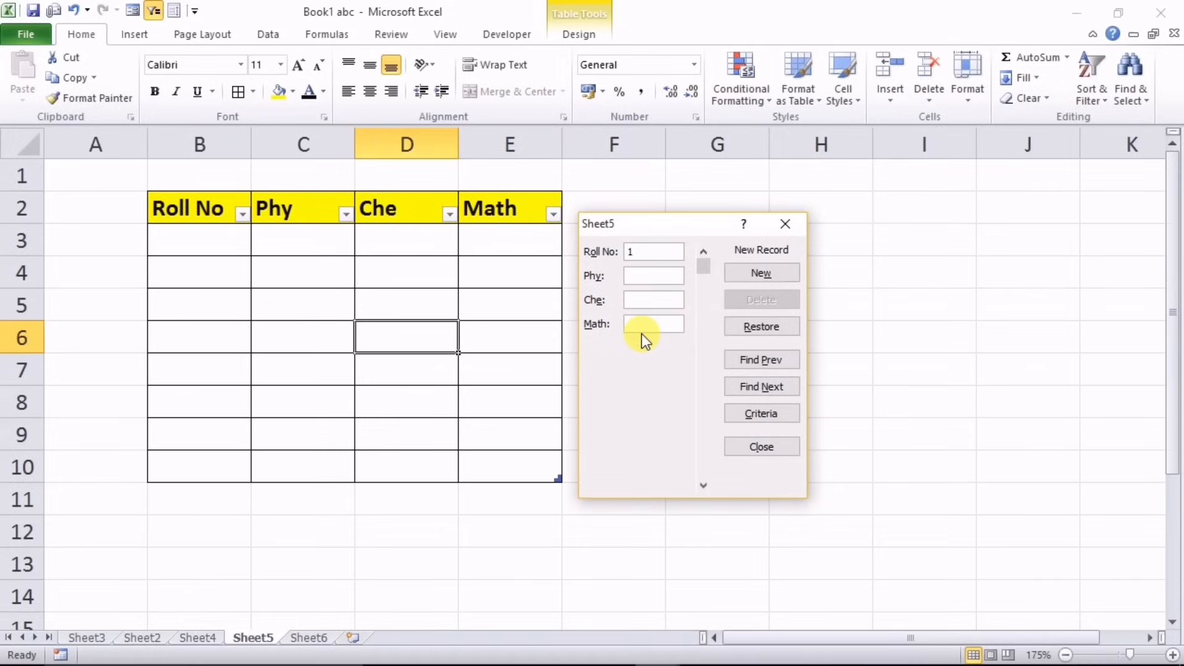
text(23)
key(Tab)
key(Tab)
click(760, 279)
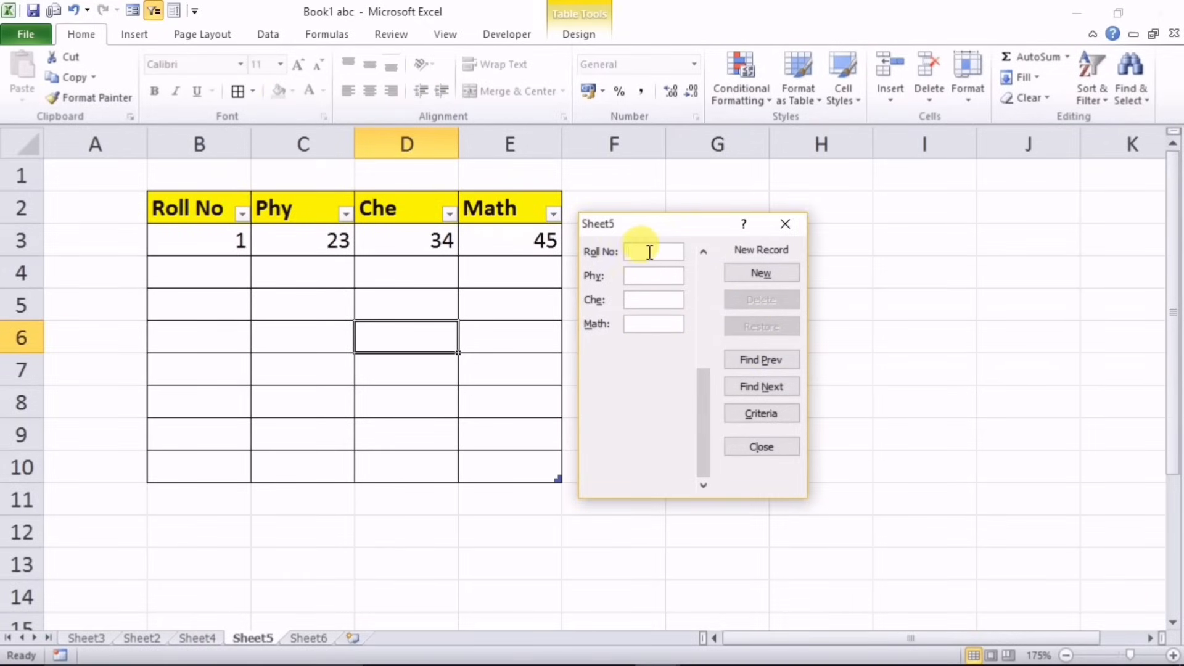
Add record 2 with Phy 34, Che 45, Math 56, then close the form
text(2)
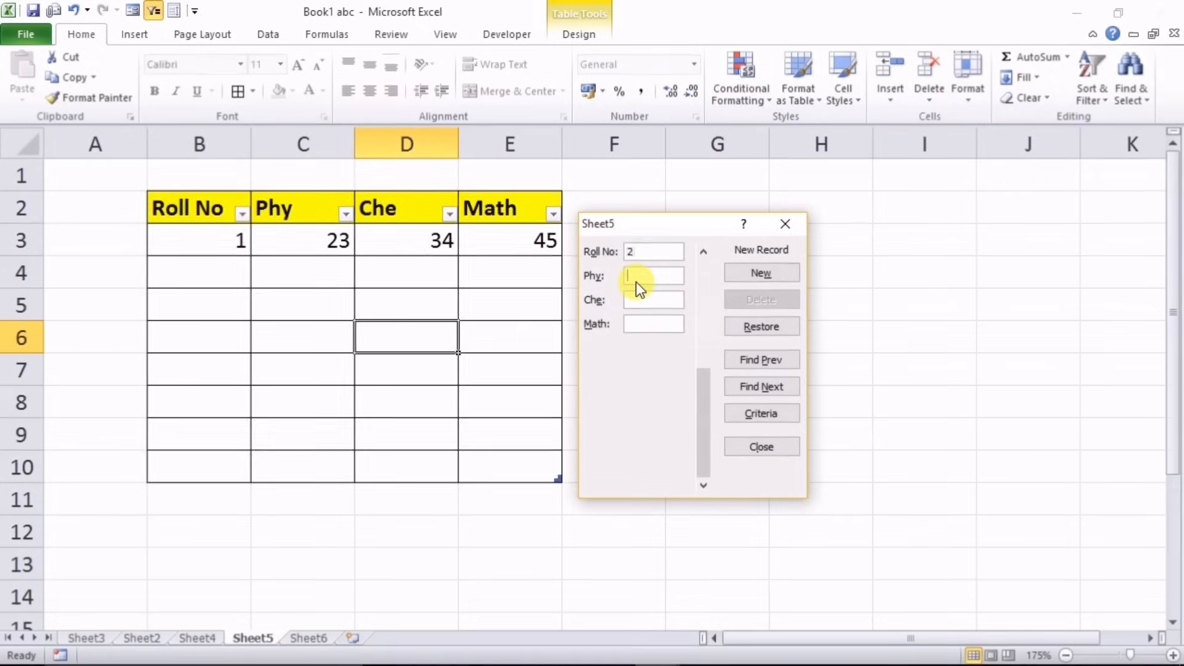
click(636, 283)
text(34)
key(Tab)
text(45)
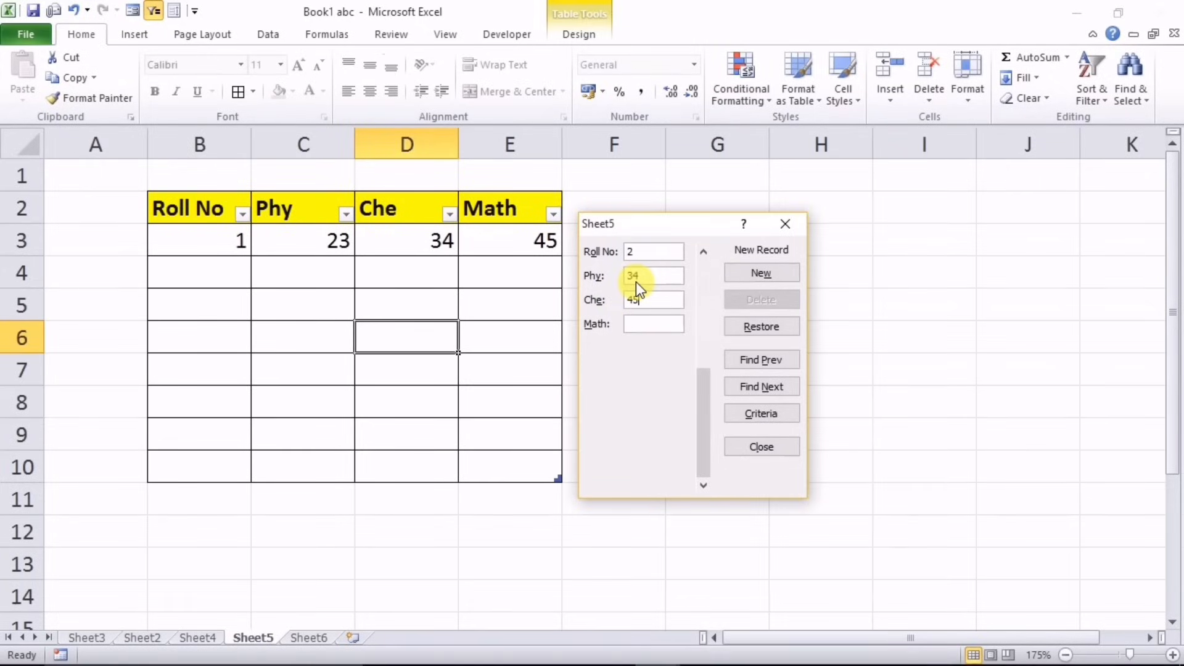
key(Tab)
text(56)
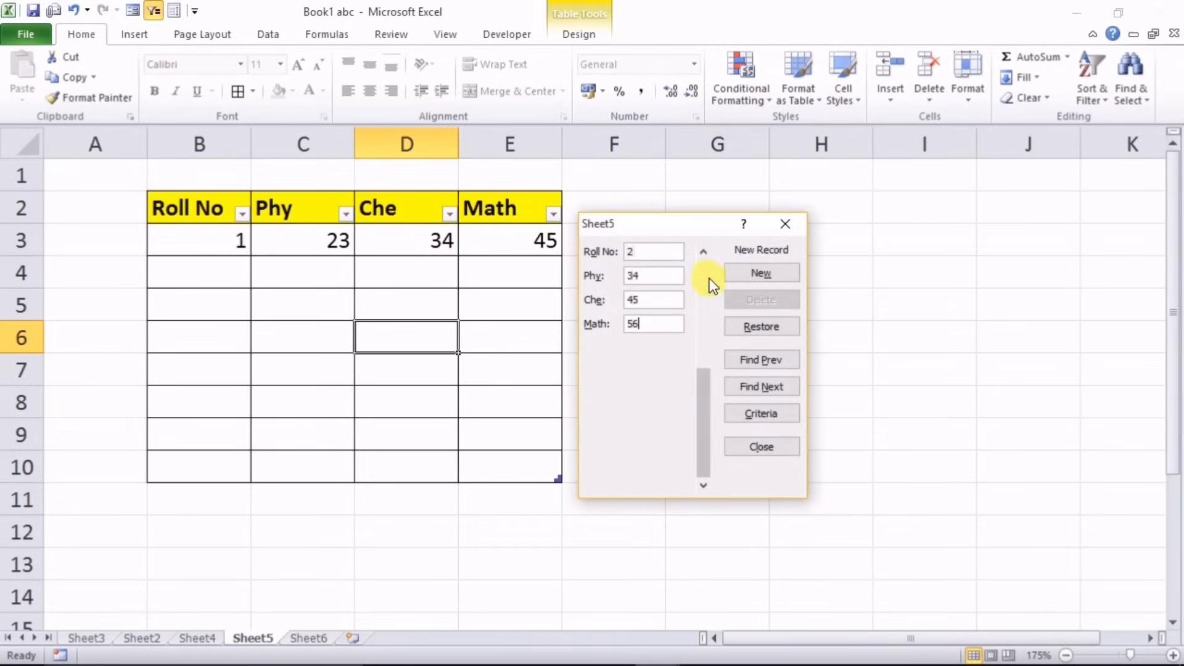
click(749, 275)
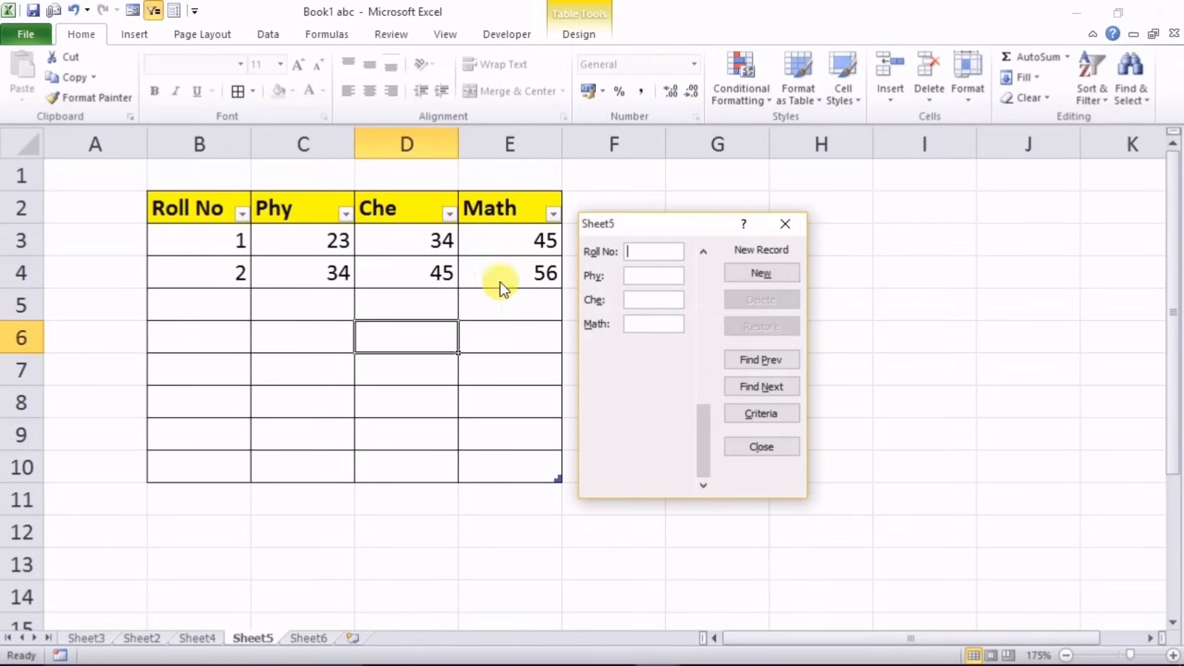
click(782, 225)
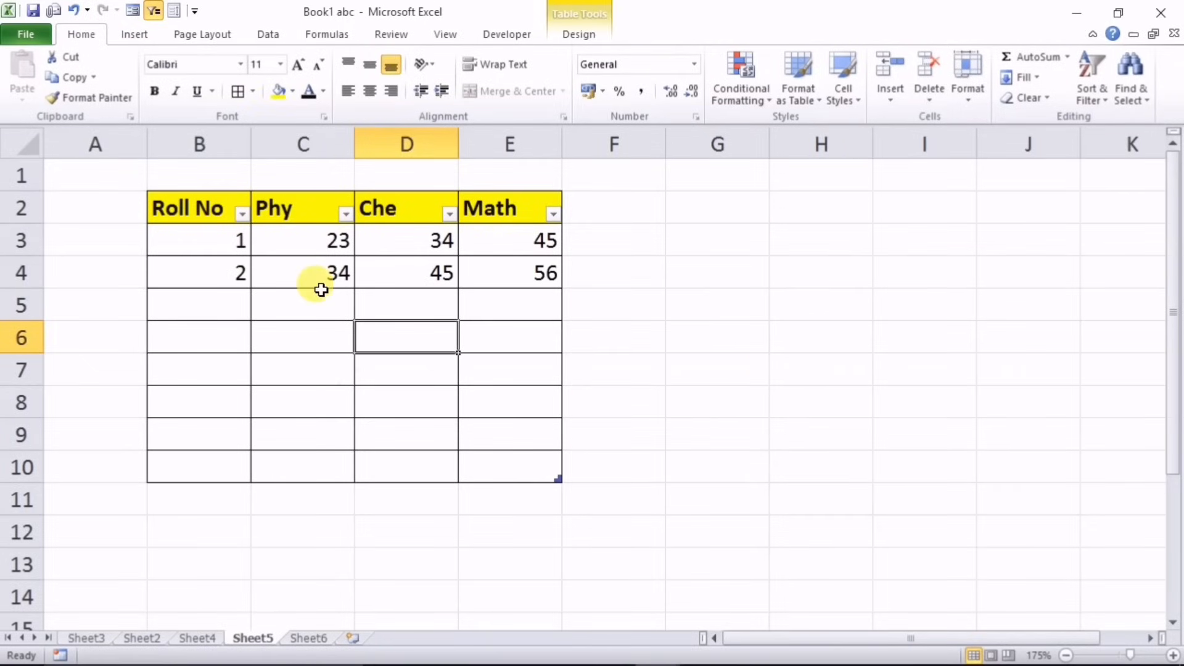
Reopen the data form from cell C5 to review the records, then close it
click(310, 308)
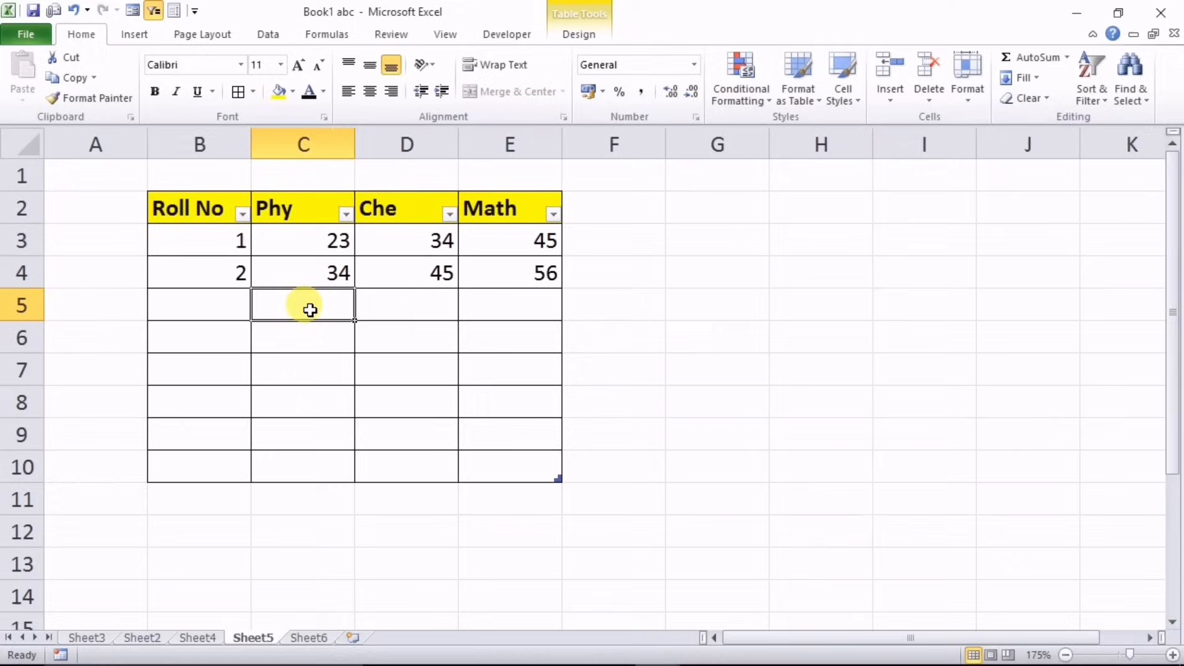
click(130, 12)
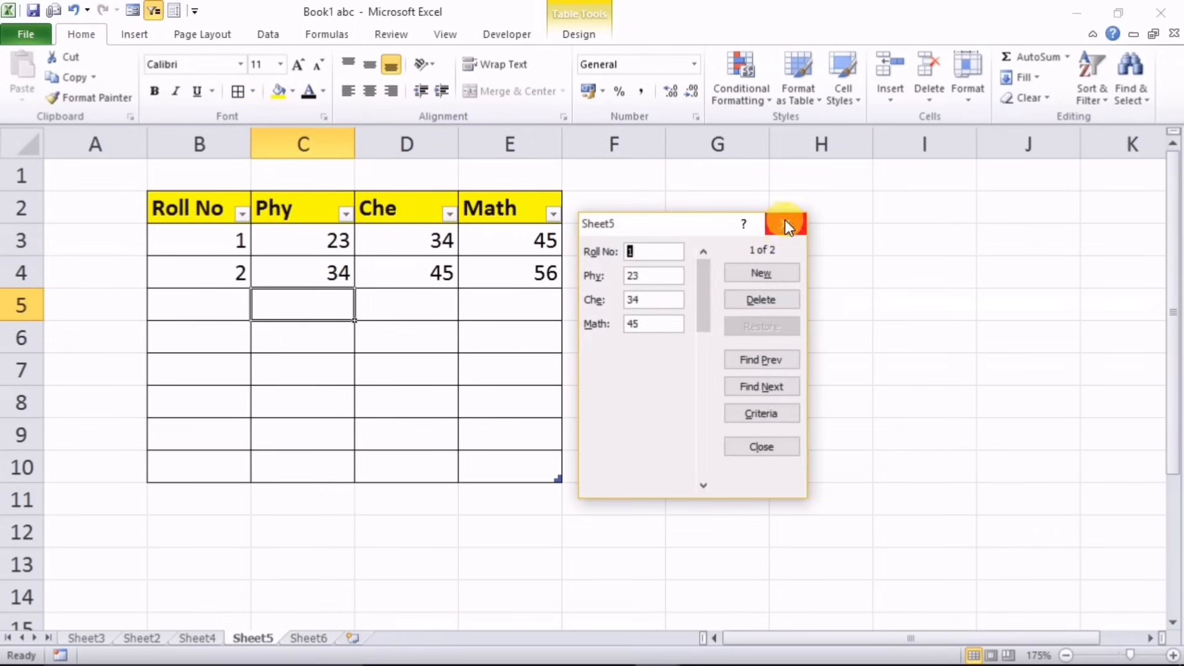
click(785, 224)
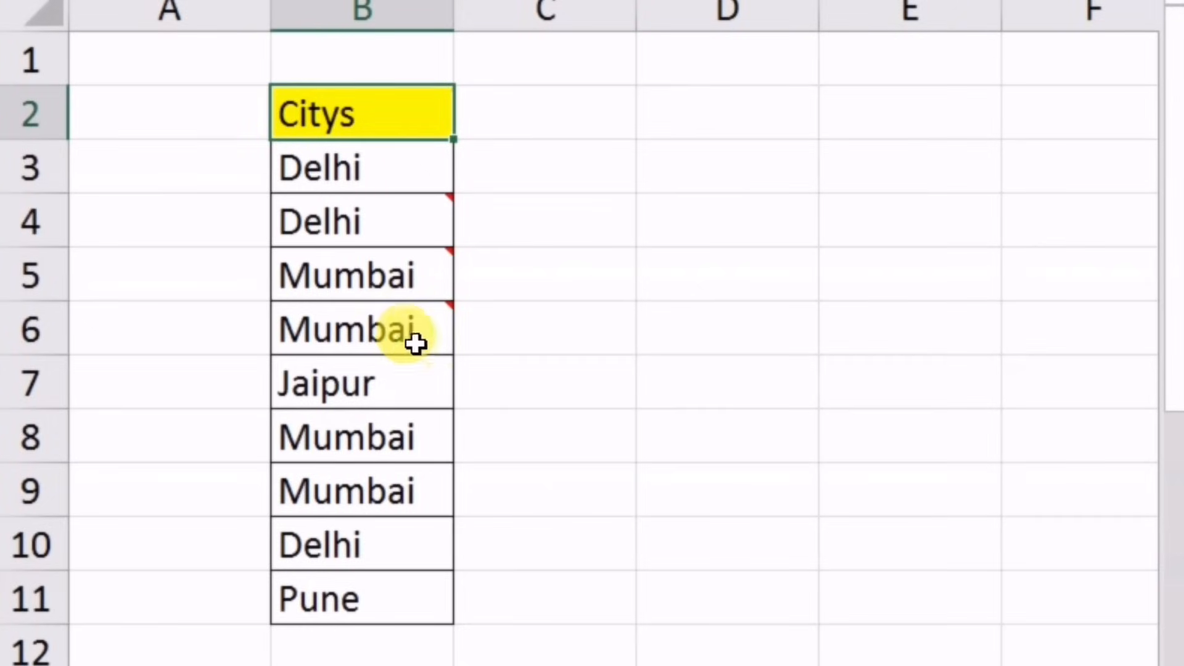
Open Customize Quick Access Toolbar > More Commands to reach its Excel Options page
mouse_move(394, 331)
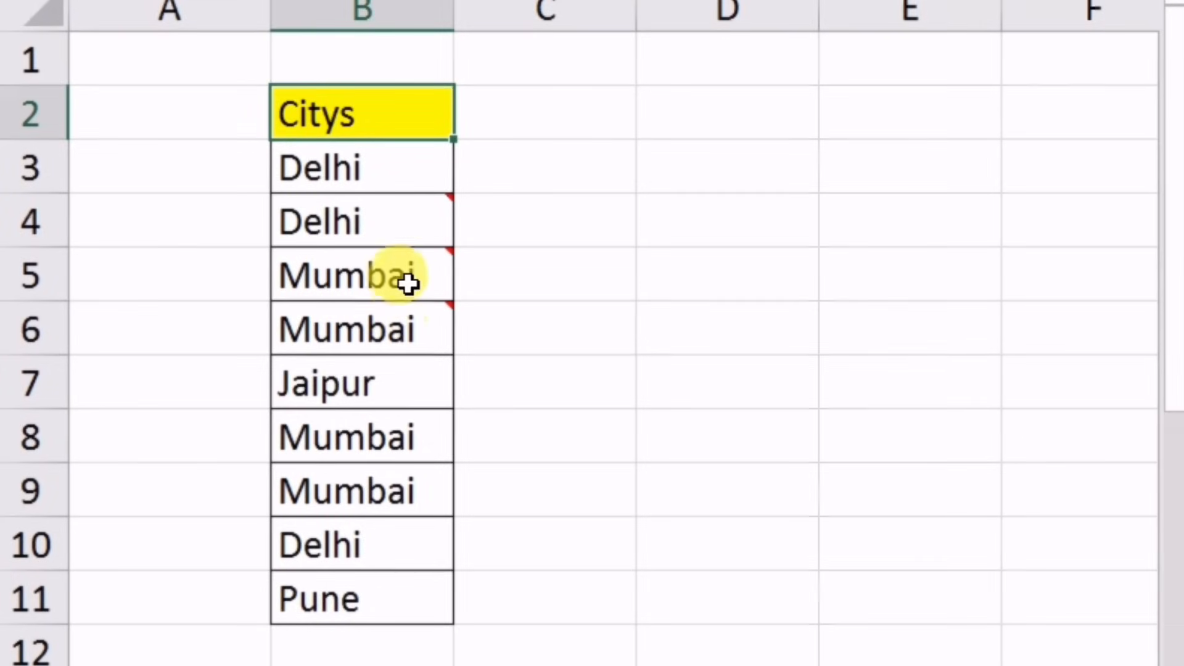
mouse_move(408, 281)
mouse_move(415, 210)
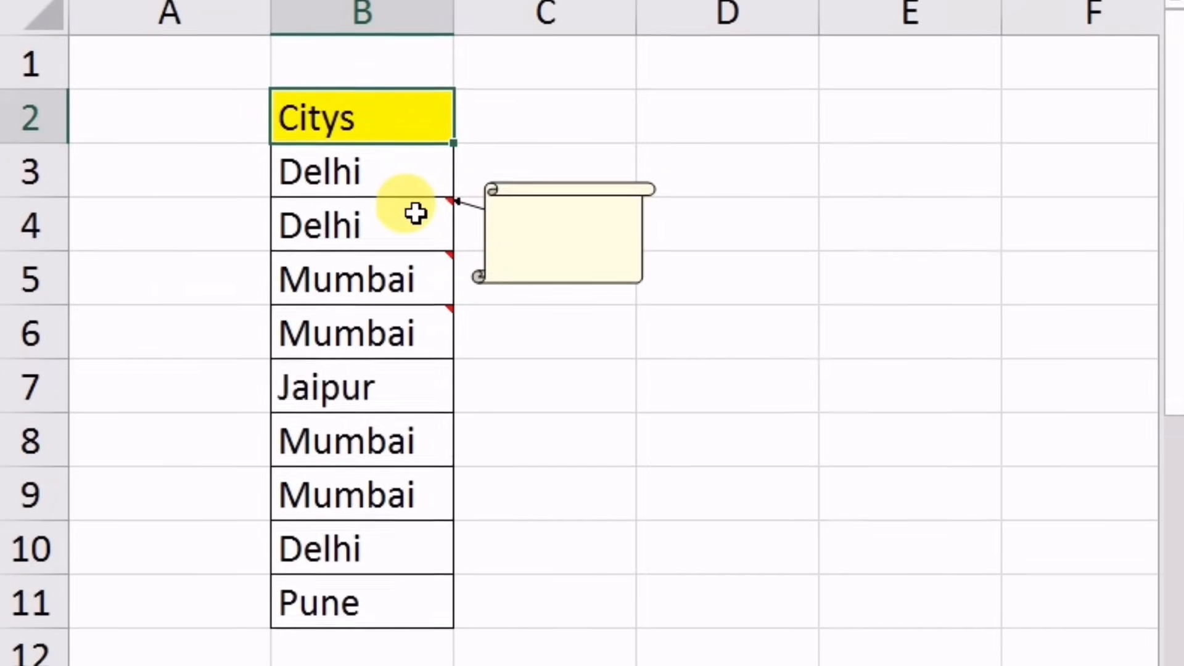
click(616, 330)
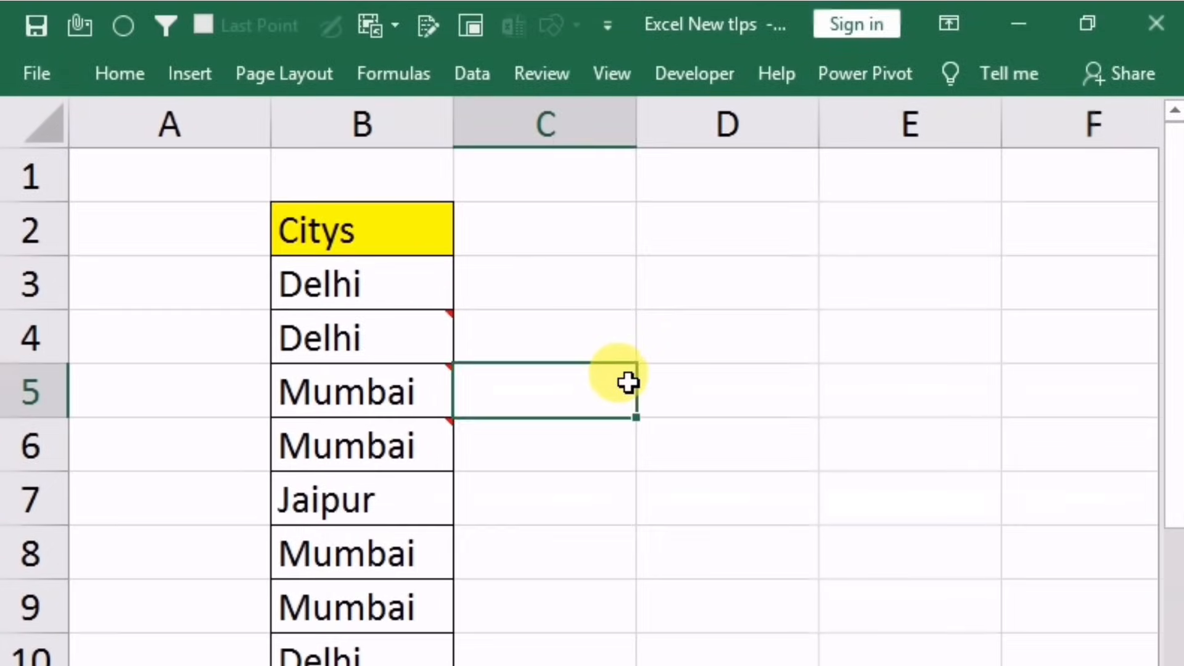
click(725, 374)
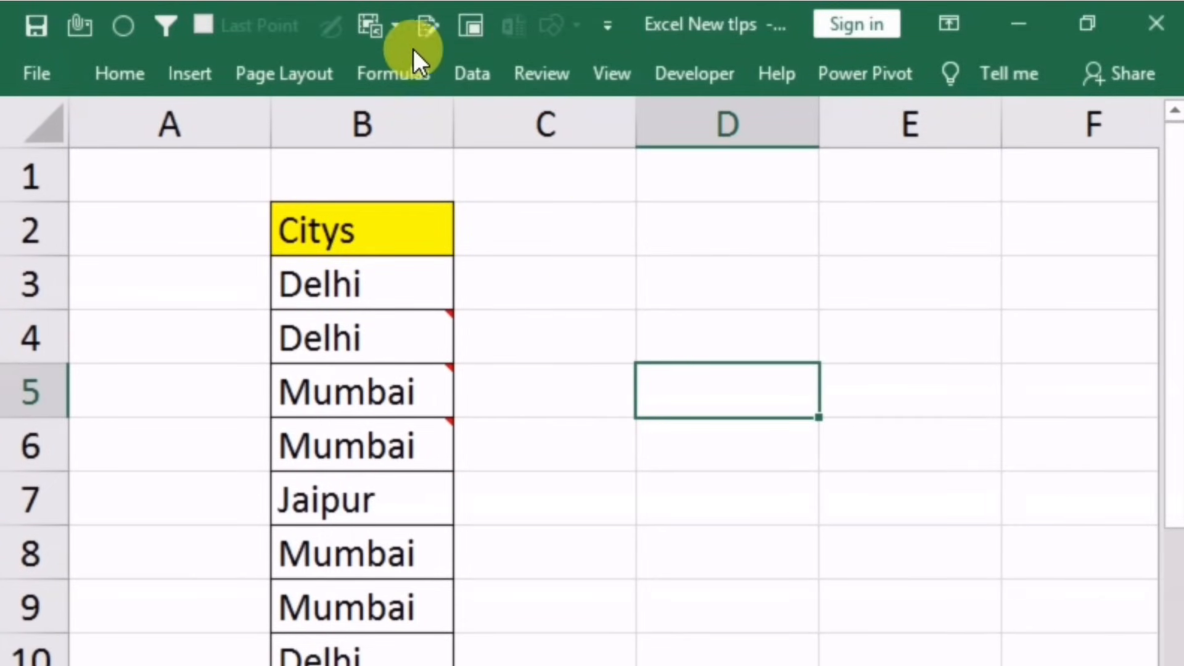
click(608, 23)
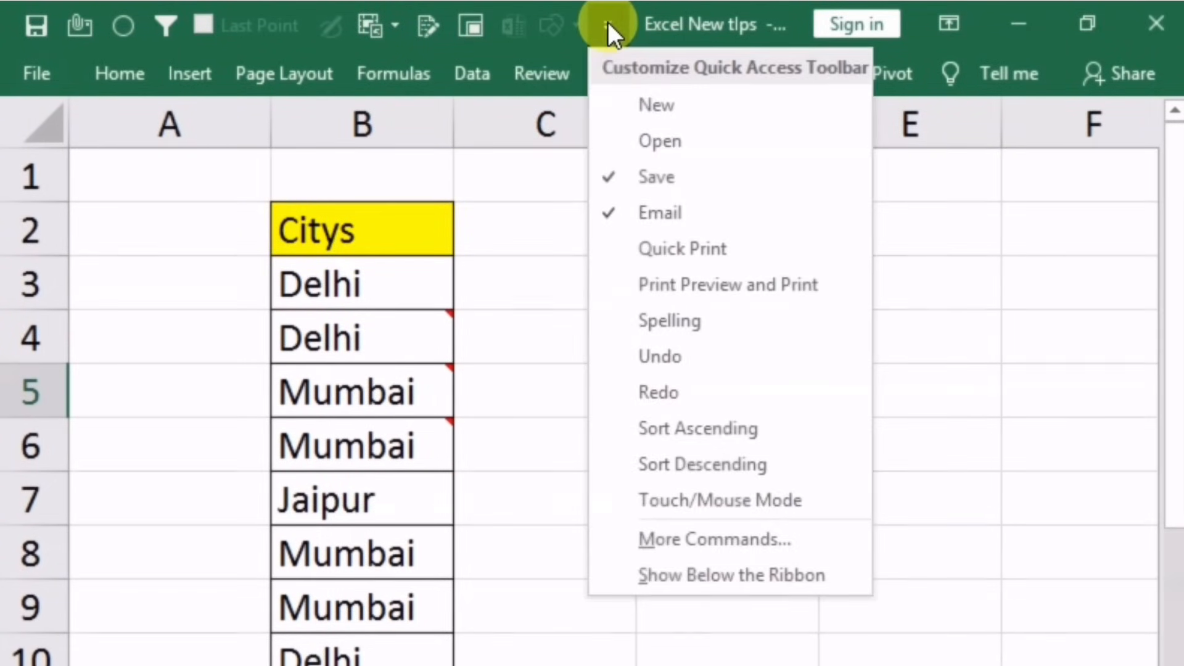
click(716, 536)
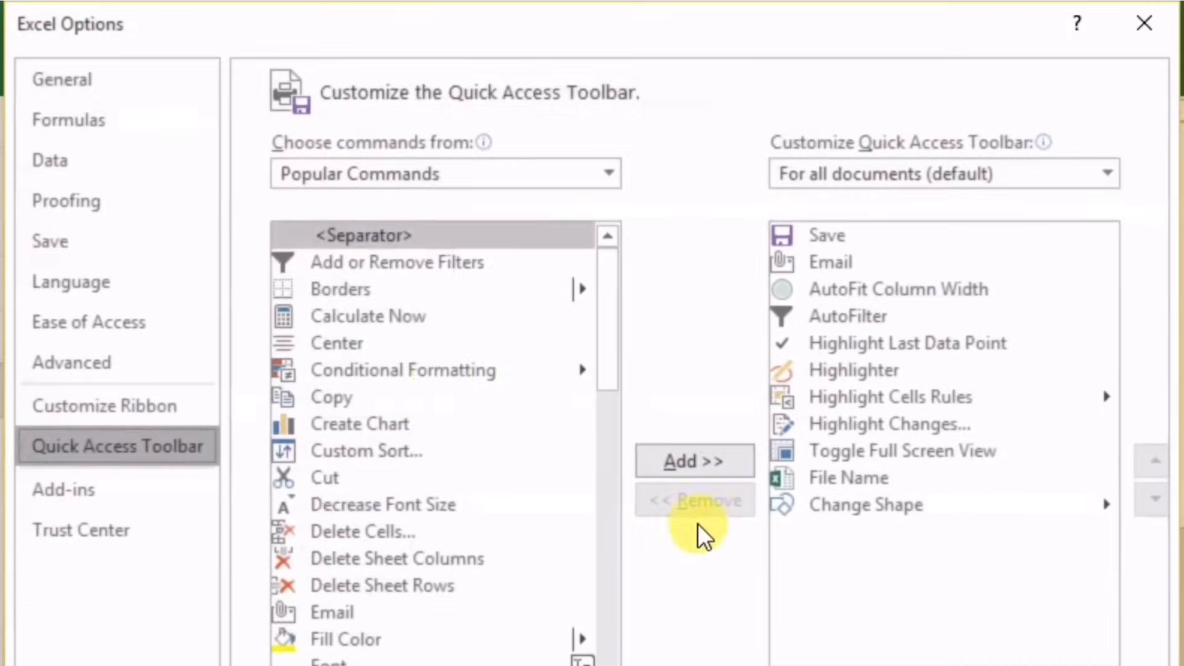
Set Choose commands from to All Commands and select Change Shape in the list
click(407, 175)
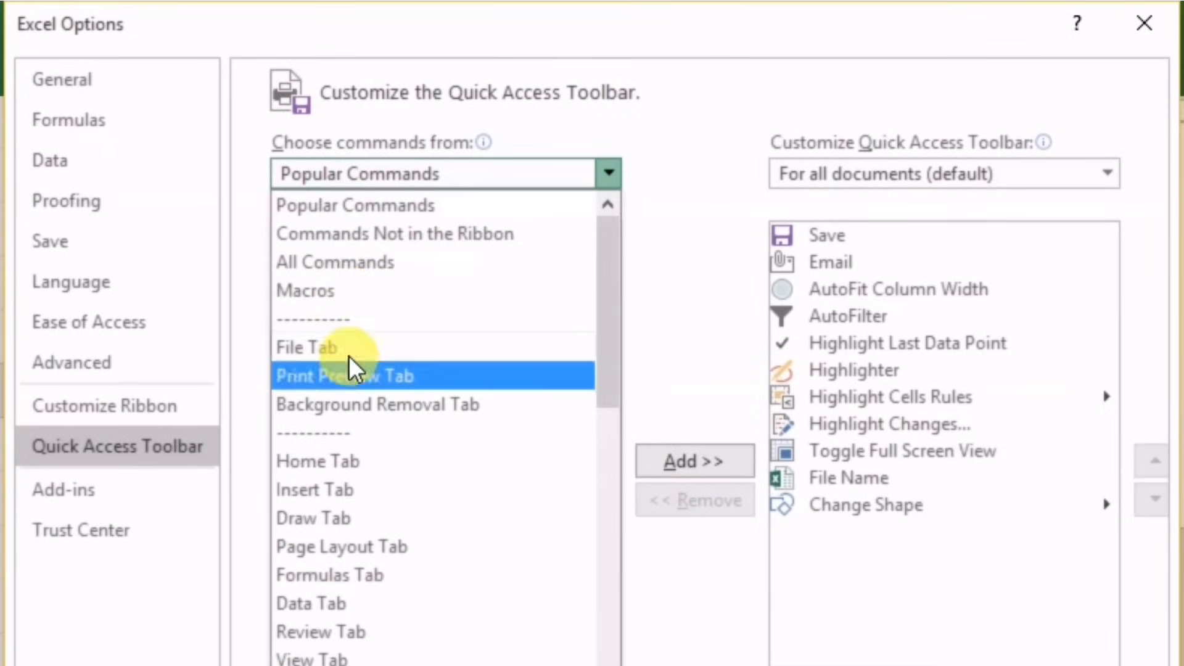
click(352, 267)
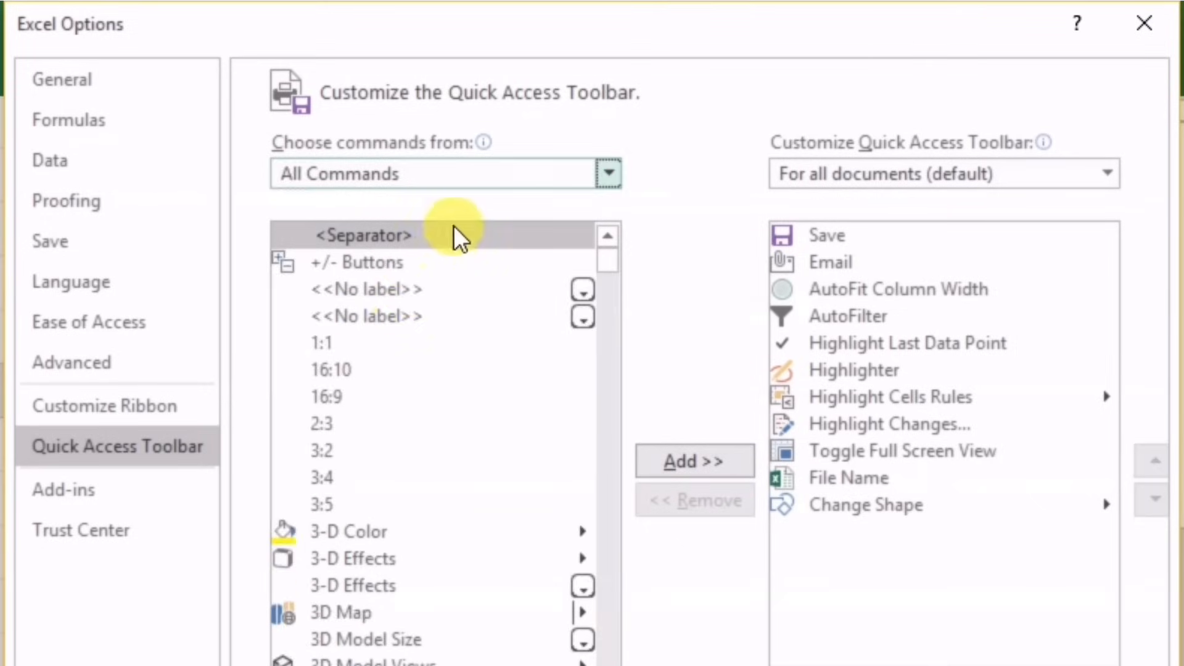
click(390, 449)
key(Down)
key(Down)
key(Down)
key(Down)
key(Down)
key(Down)
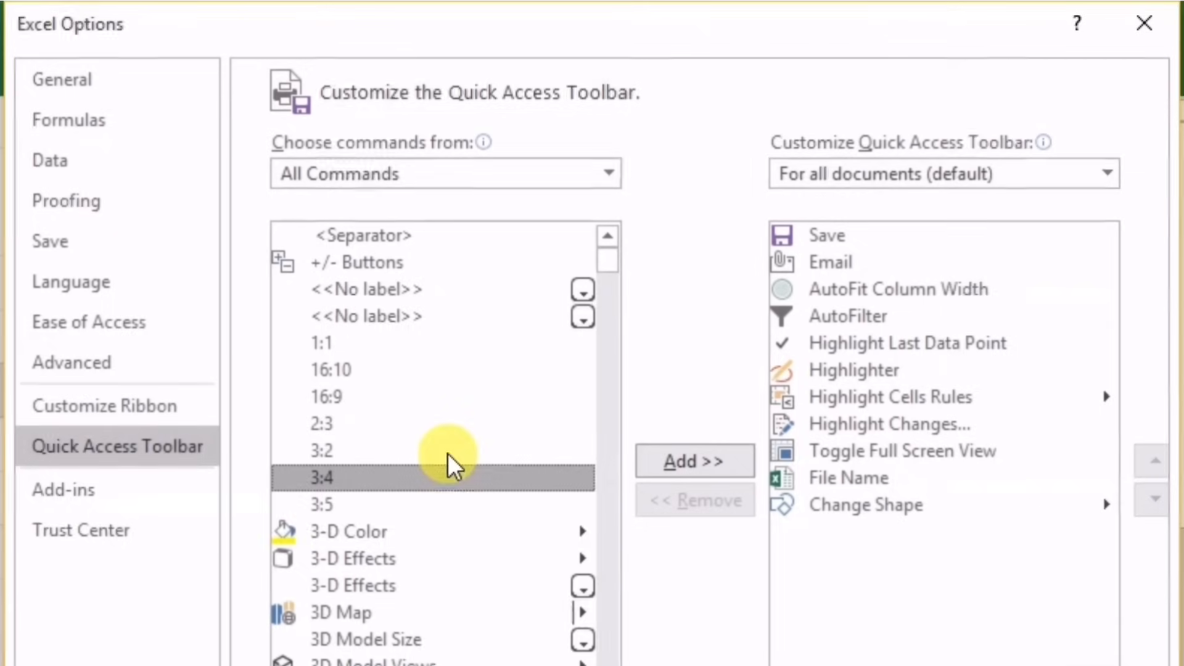
scroll(449, 465, down, 20)
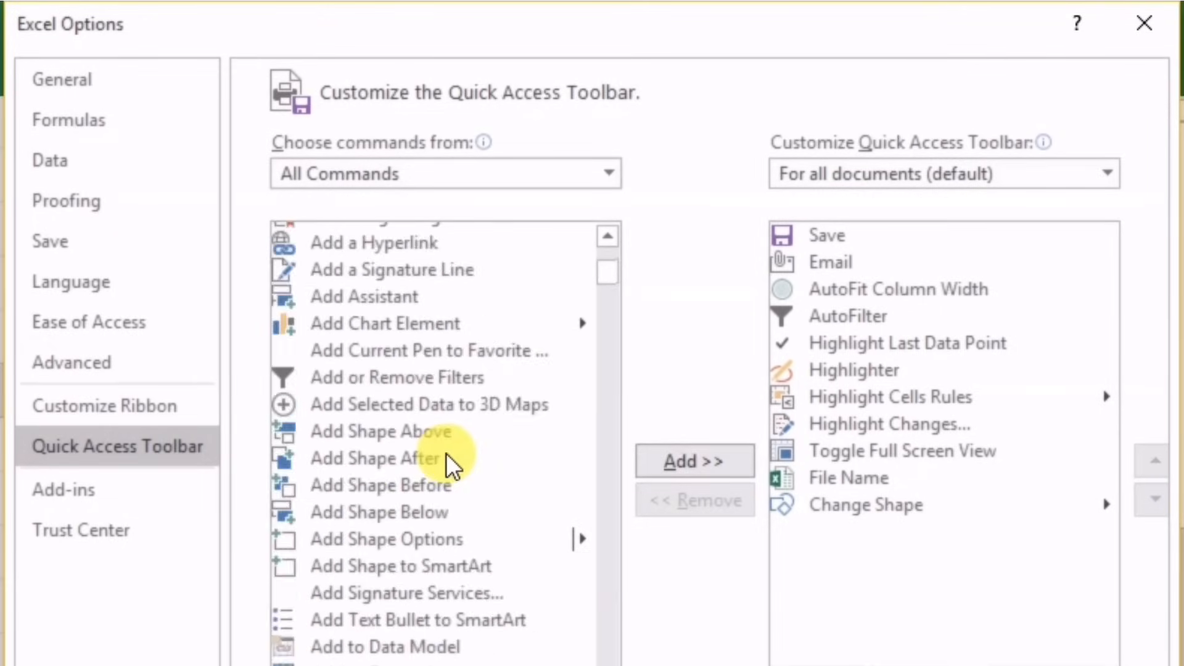
scroll(437, 487, down, 20)
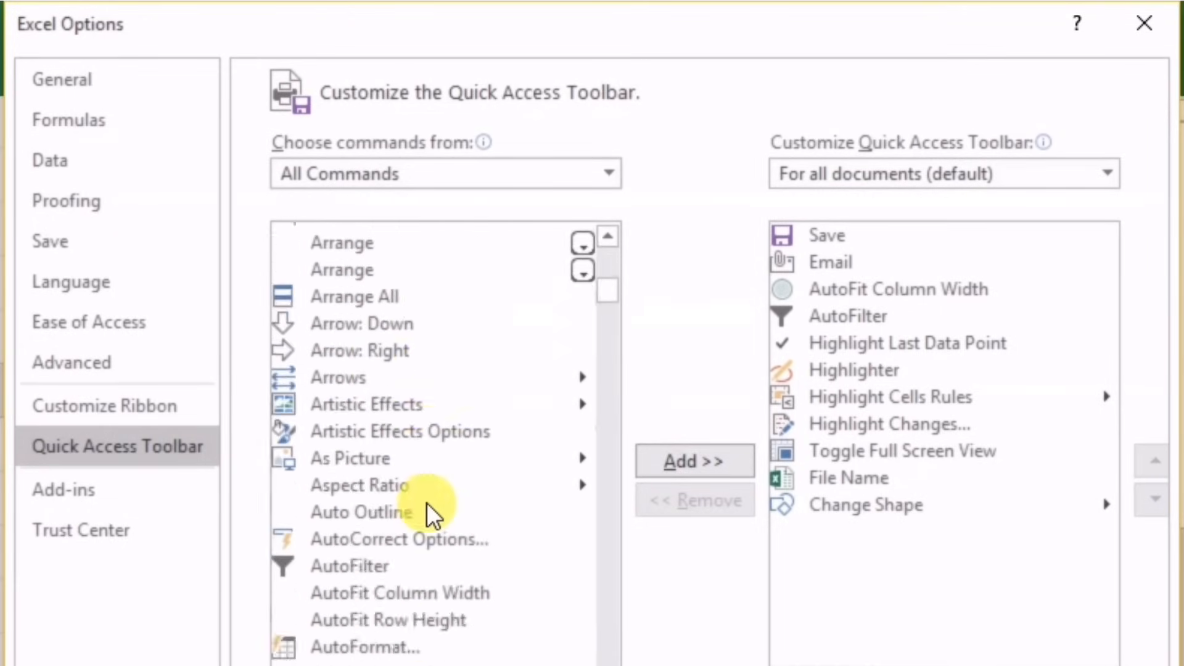
scroll(419, 554, down, 20)
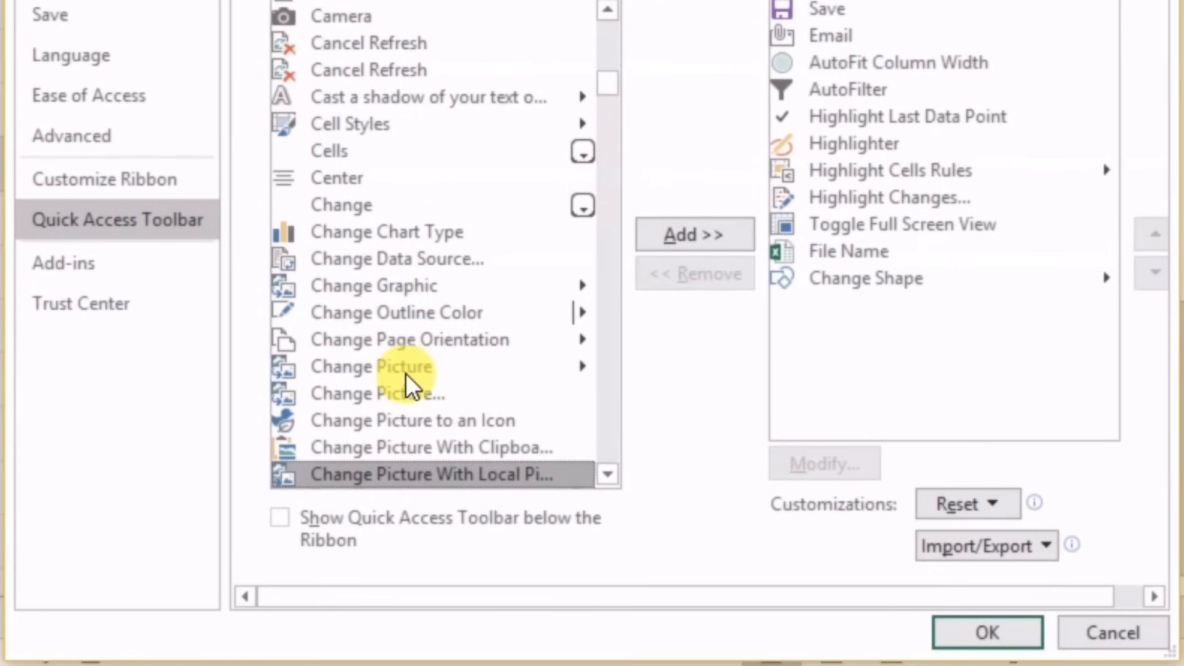
scroll(406, 376, down, 1)
click(386, 456)
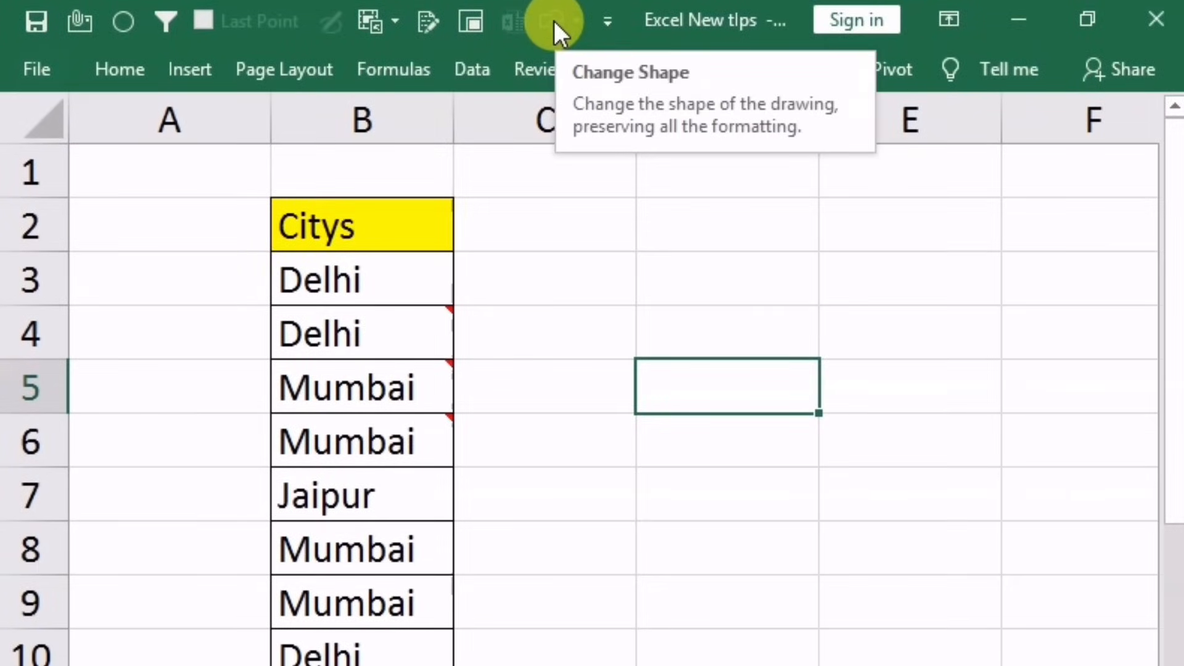
Insert a new comment on Mumbai in cell B9 from the Review tab
click(494, 334)
click(361, 604)
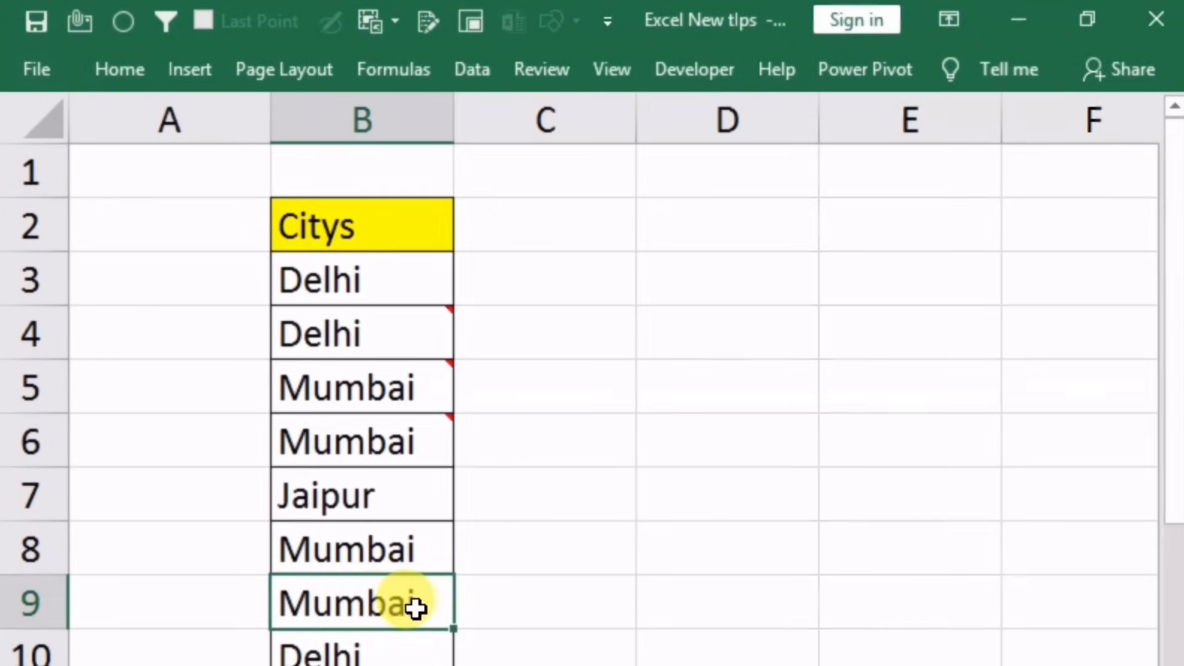
click(541, 64)
click(607, 175)
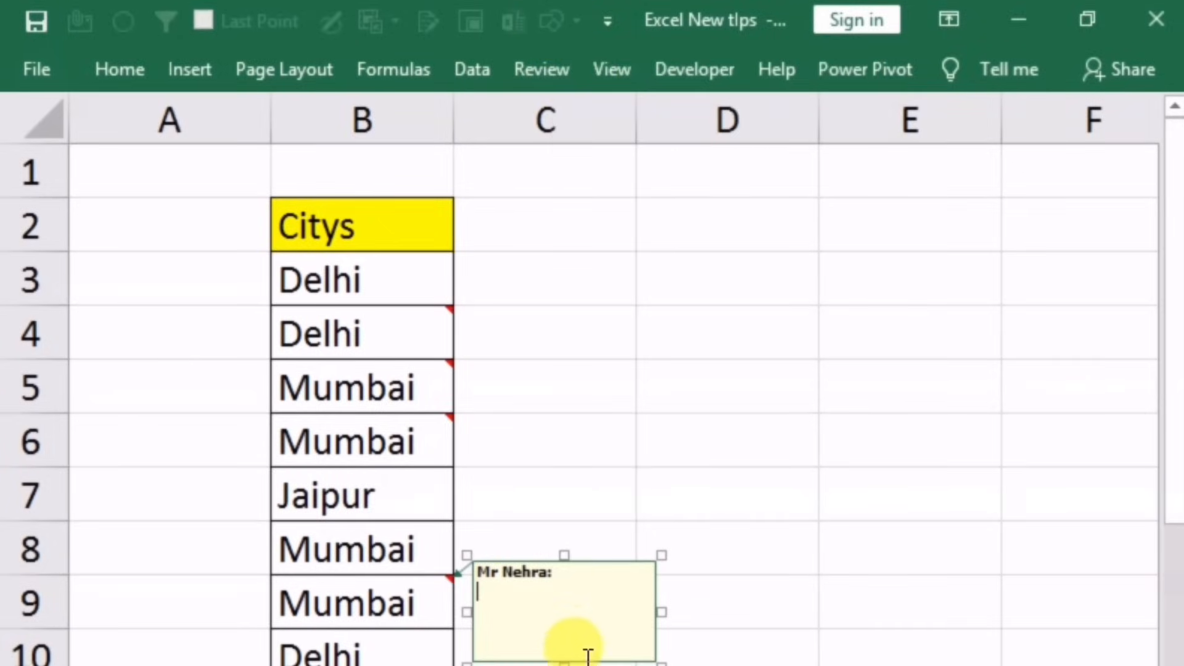
Select the comment box and change its shape to Horizontal Scroll
click(605, 561)
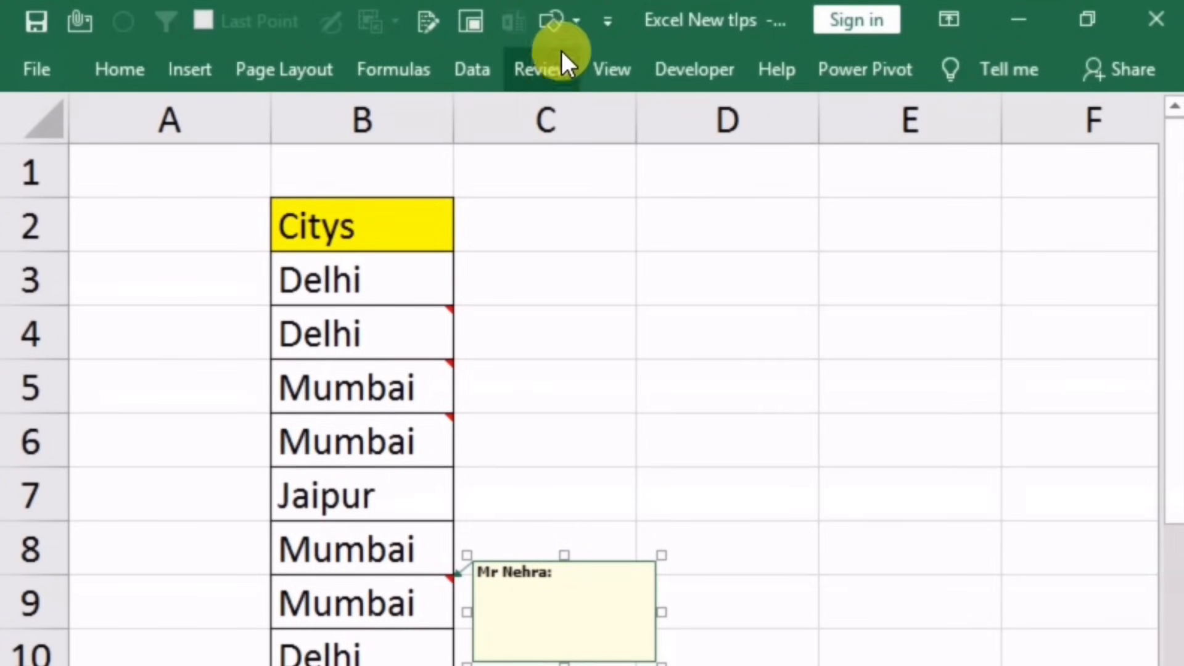
click(573, 24)
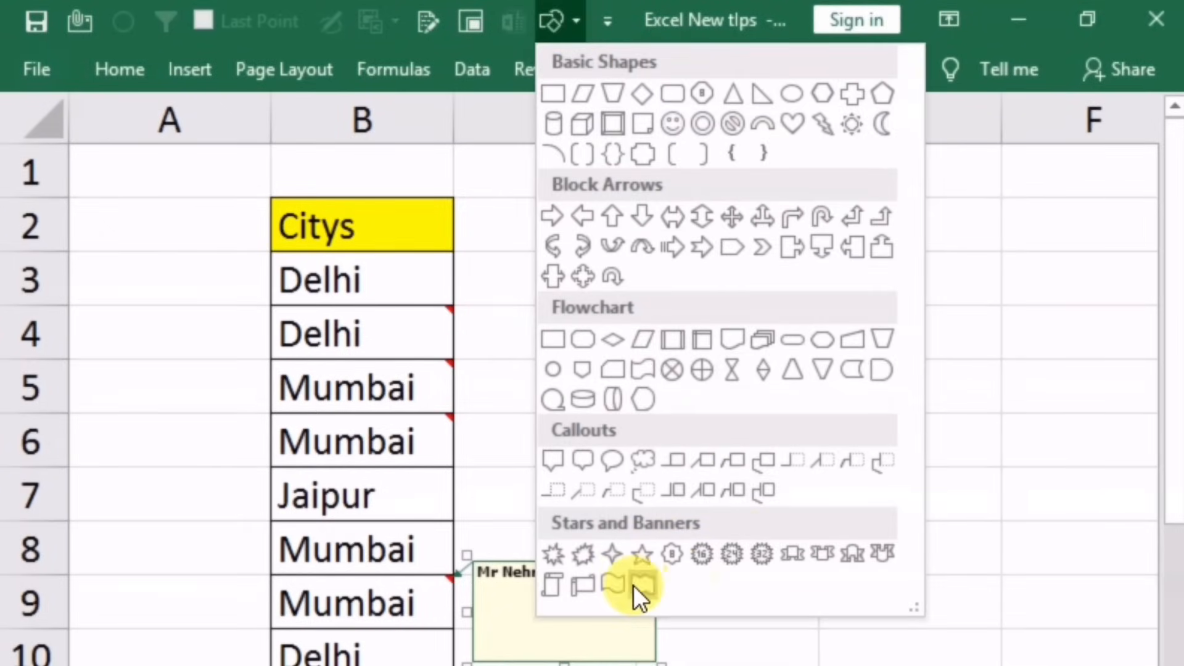
click(586, 586)
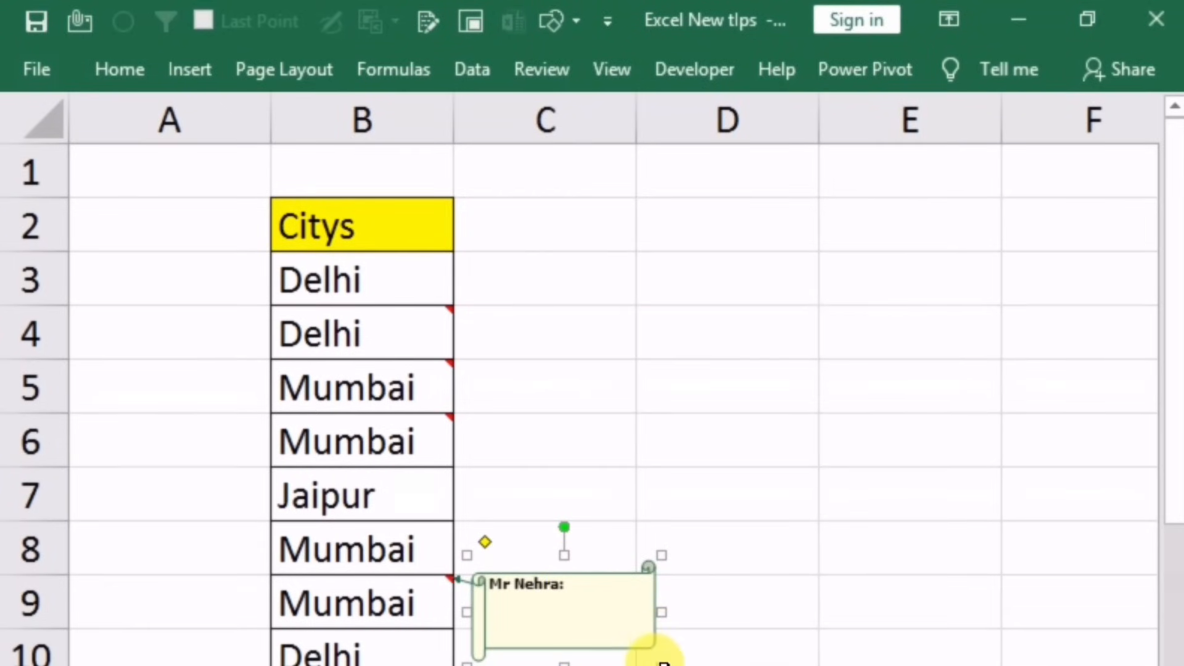
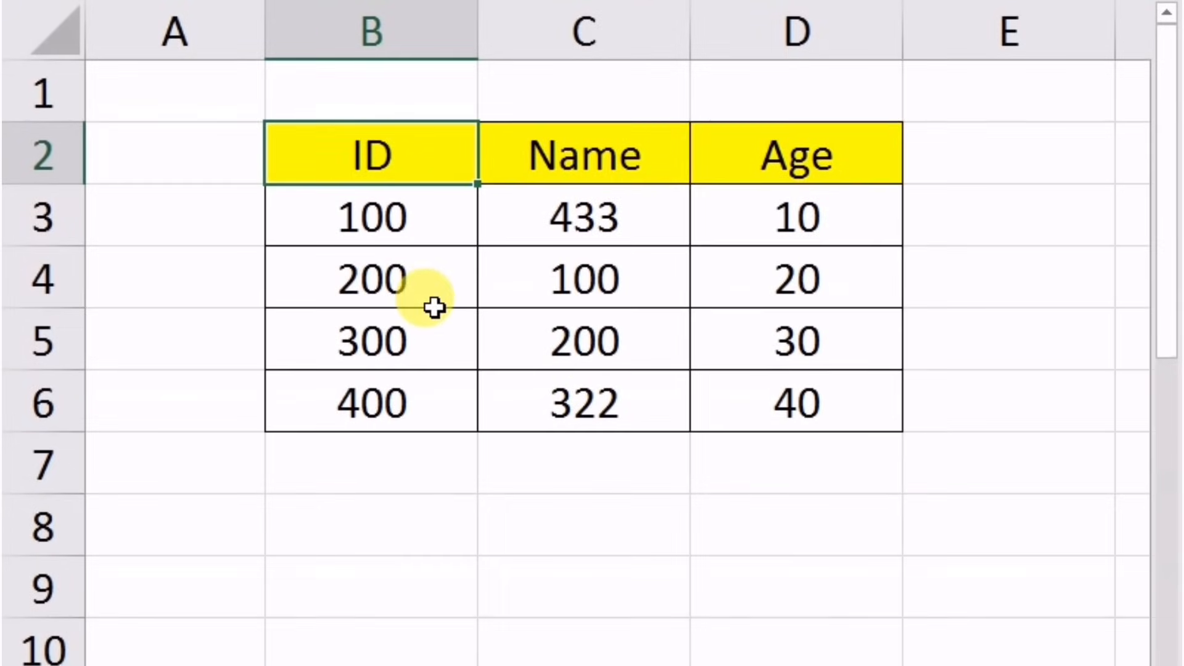
Copy the ID, Name, Age table into Word as Link & Keep Source Formatting, then return to Excel
key(ctrl+a)
key(ctrl+c)
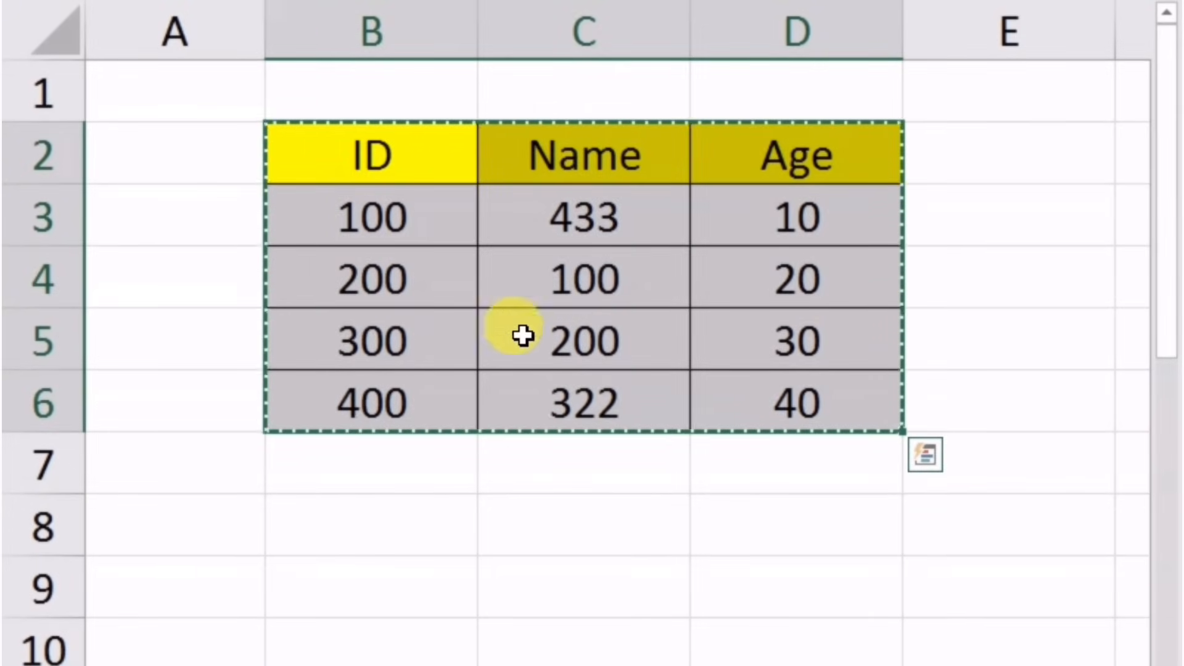
key(alt+Tab)
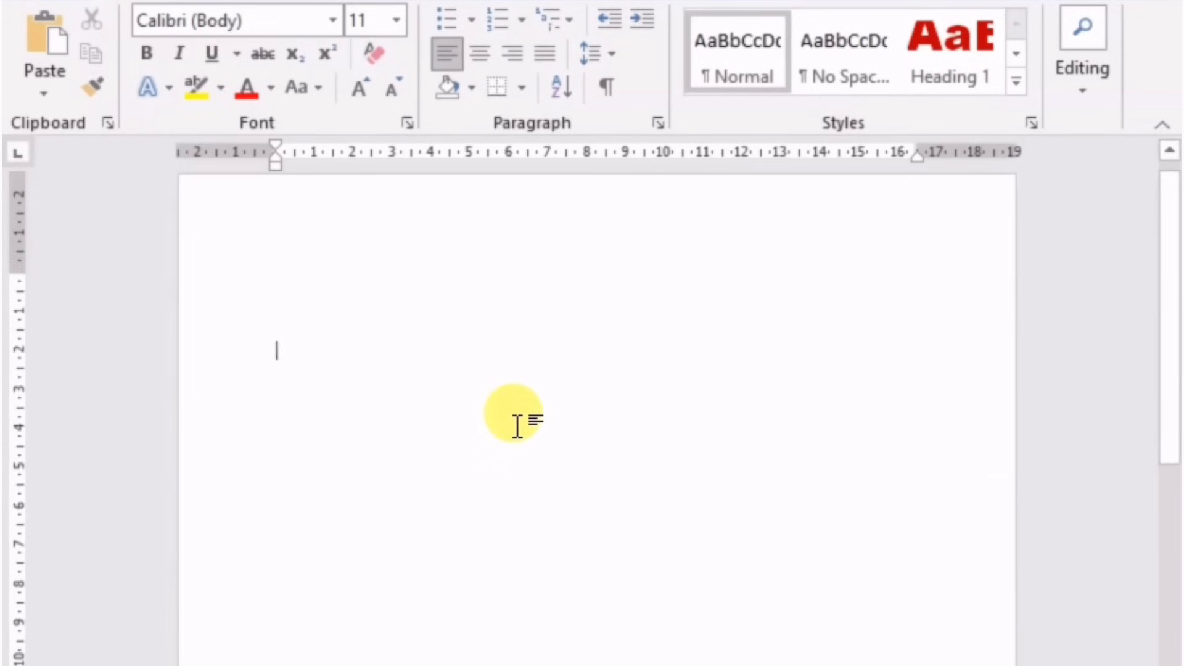
key(ctrl+v)
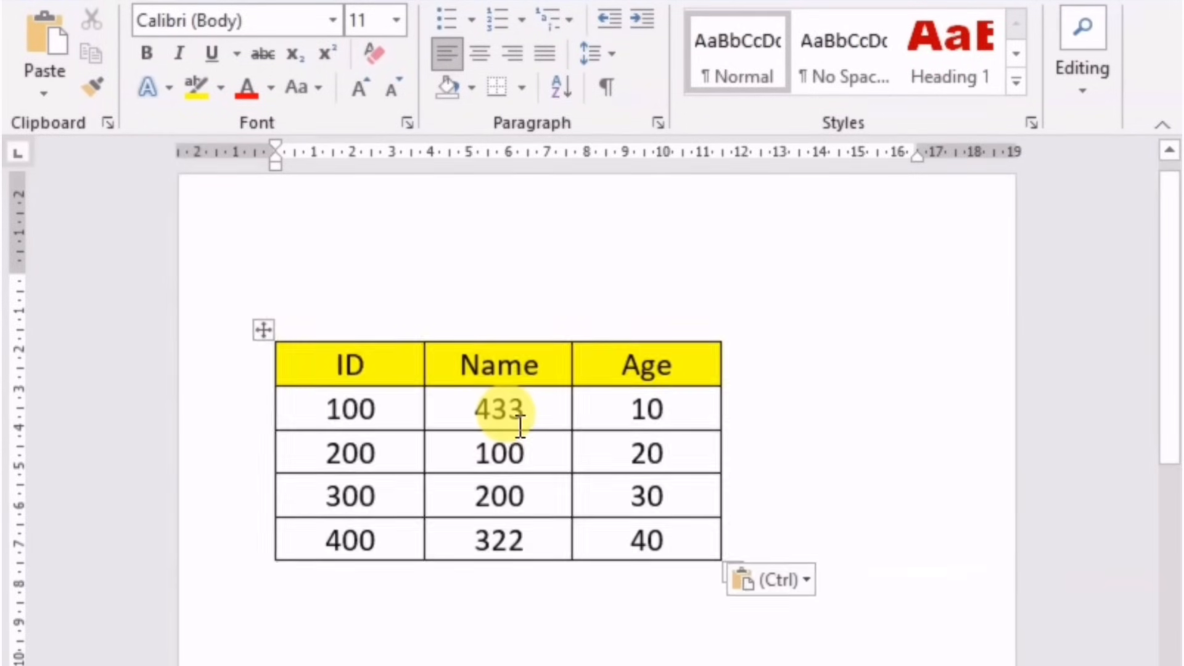
click(805, 582)
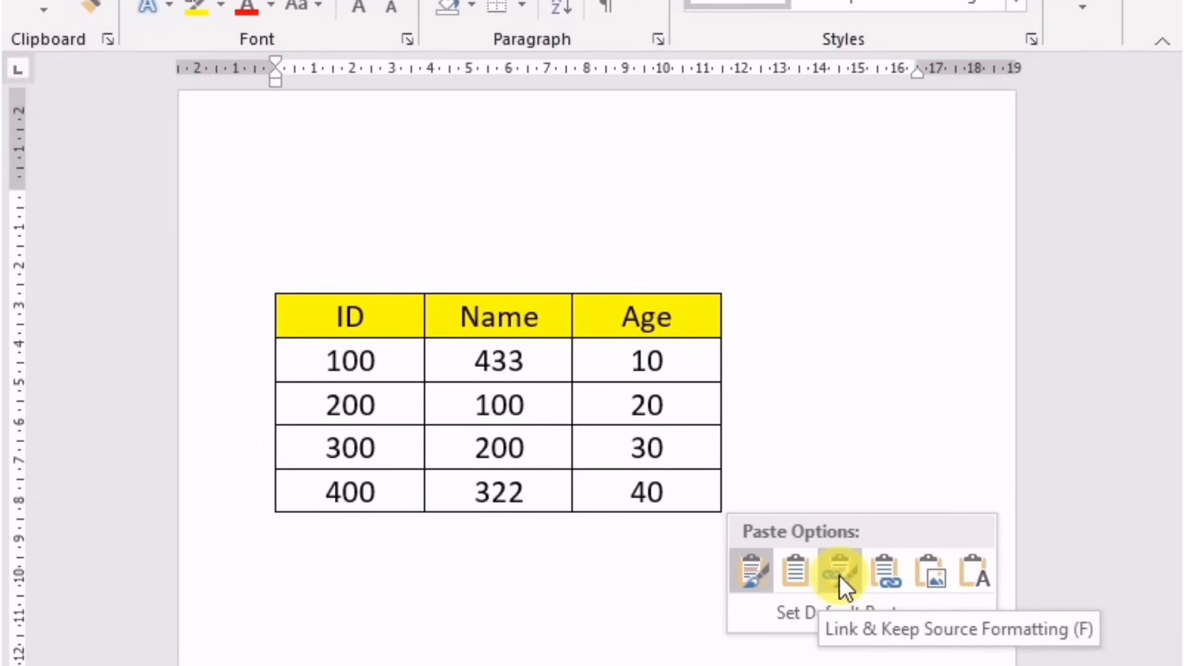
click(838, 574)
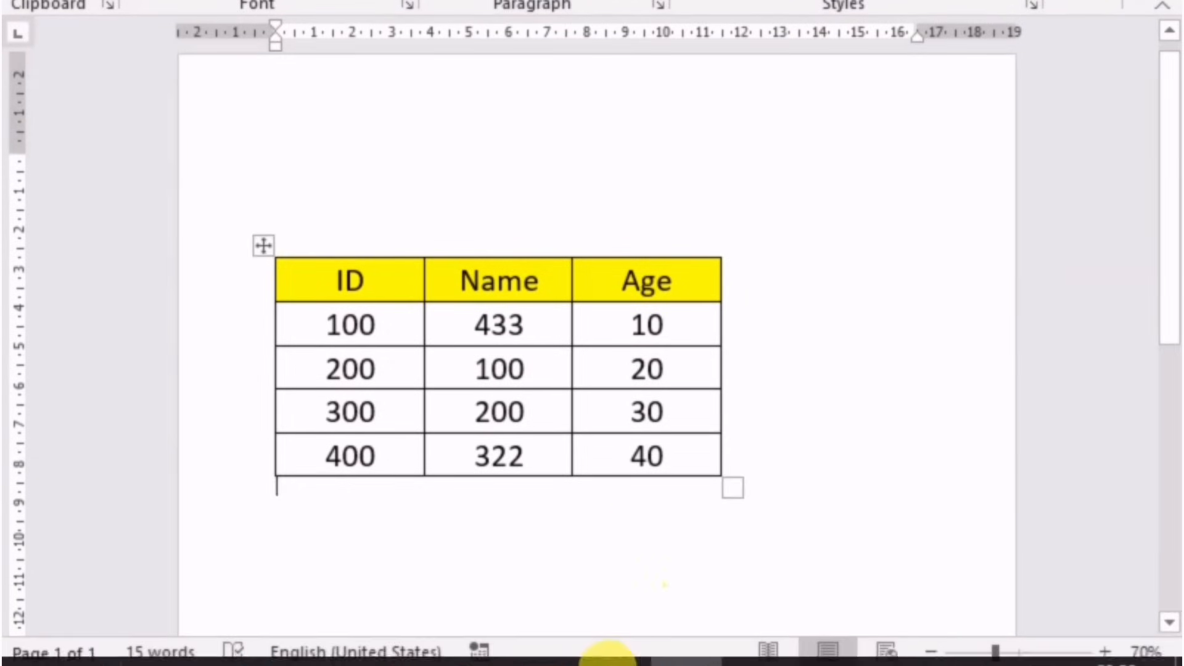
click(607, 641)
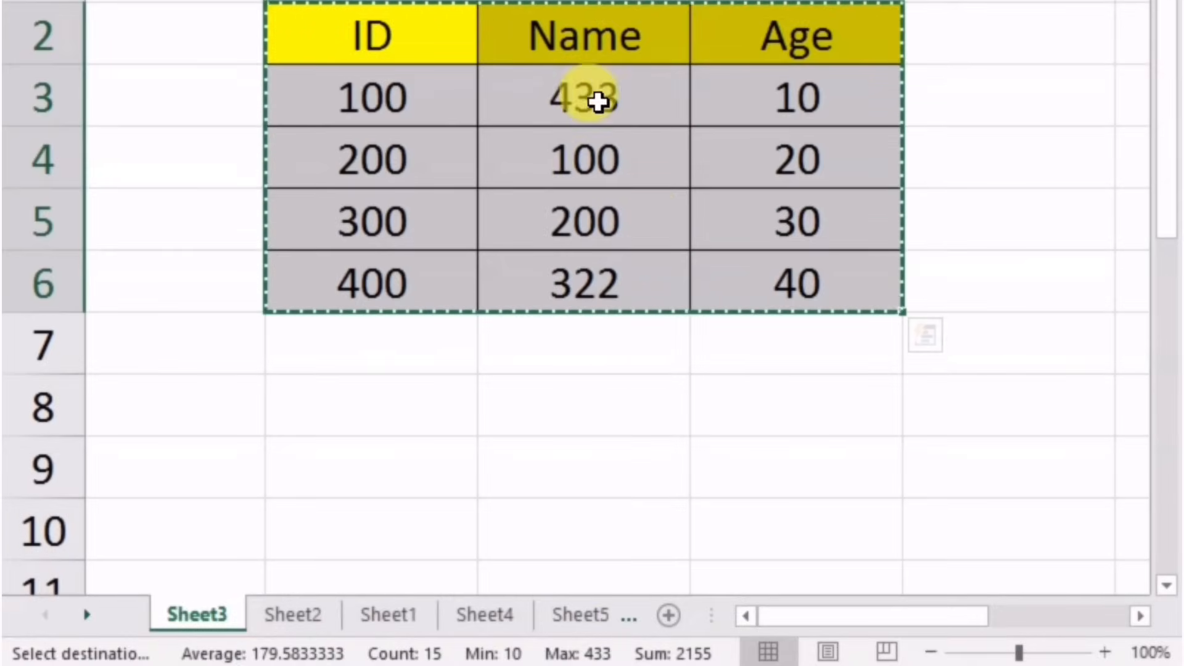
Change the ID 400 to 4000 in Excel and check the linked Word table shows 4000
double_click(447, 299)
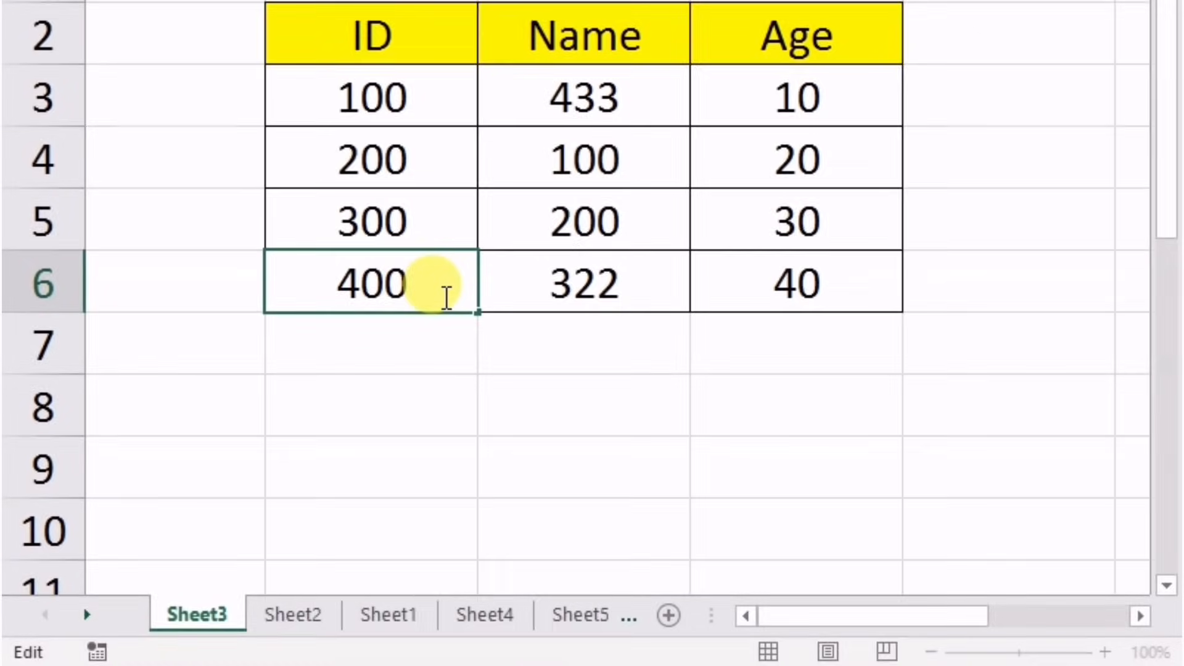
text(0)
click(517, 398)
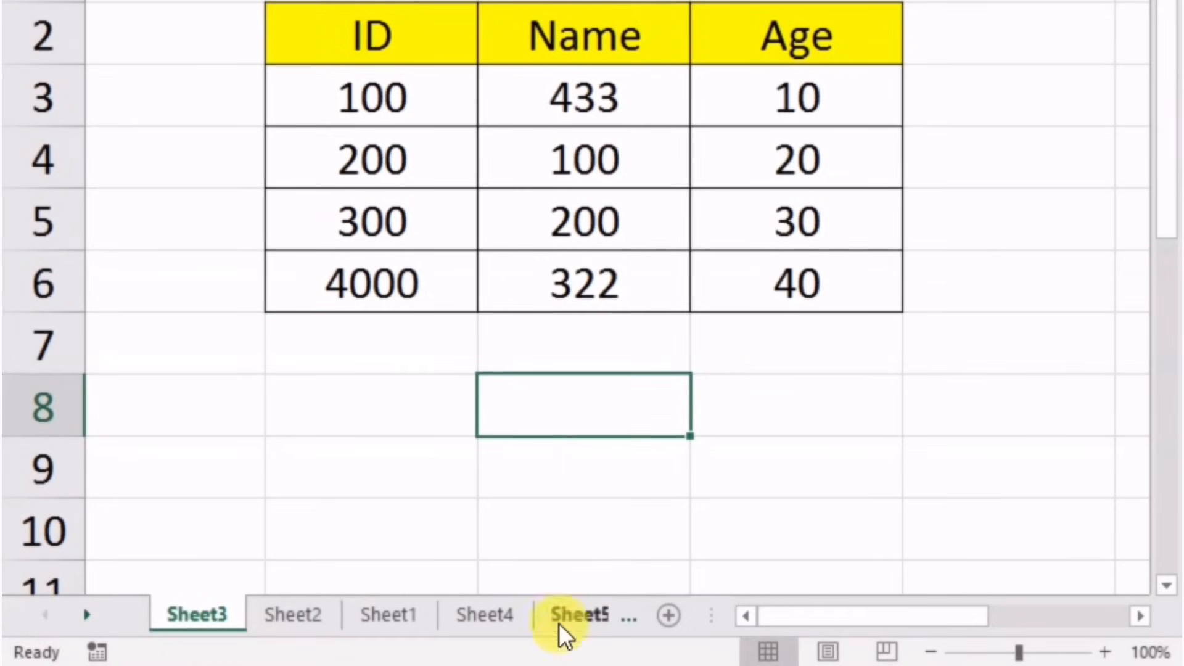
click(683, 636)
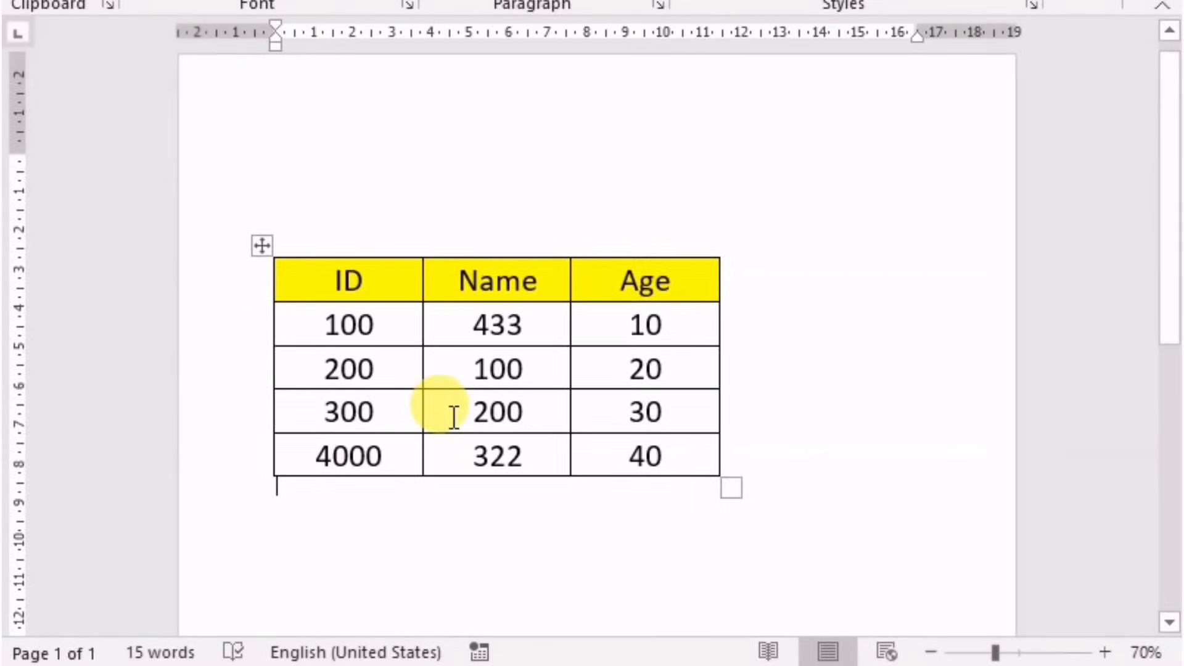
Break the Sheet3 table's link through Linked Worksheet Object > Links and confirm with Yes
right_click(457, 323)
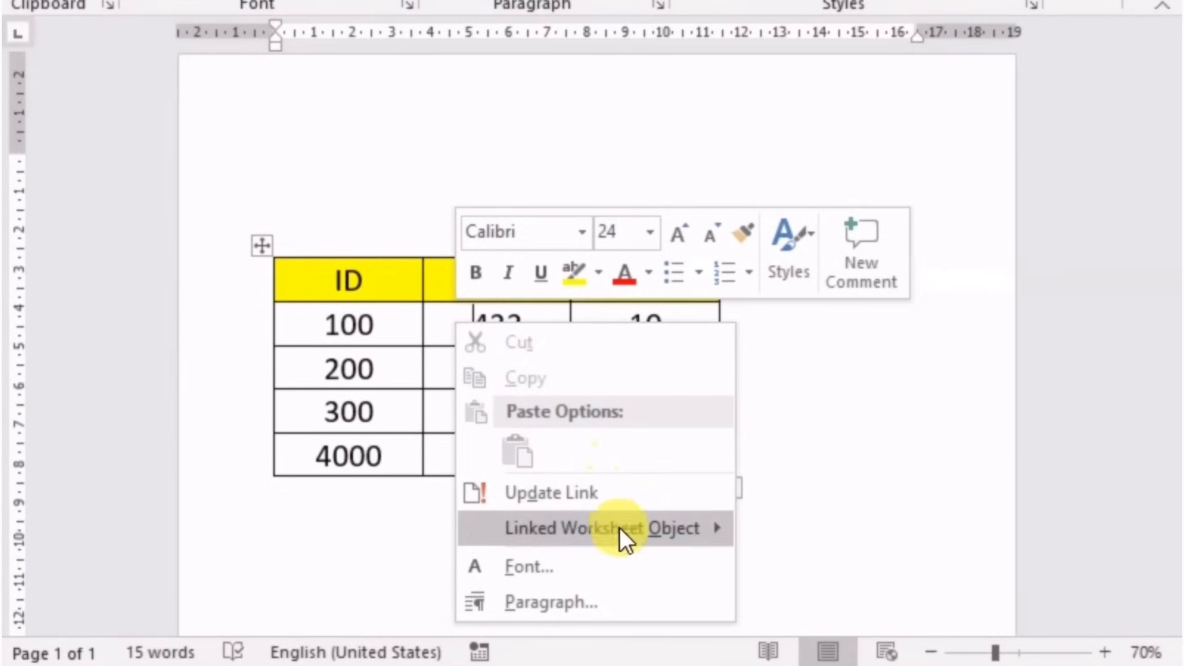
mouse_move(609, 540)
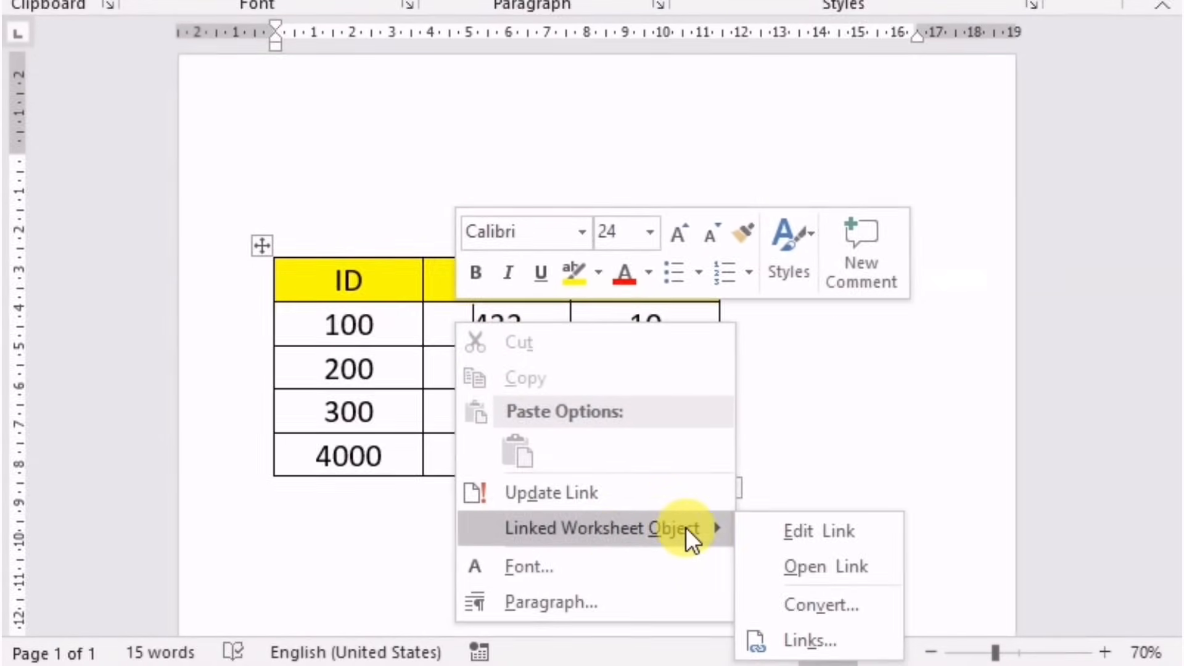
click(809, 641)
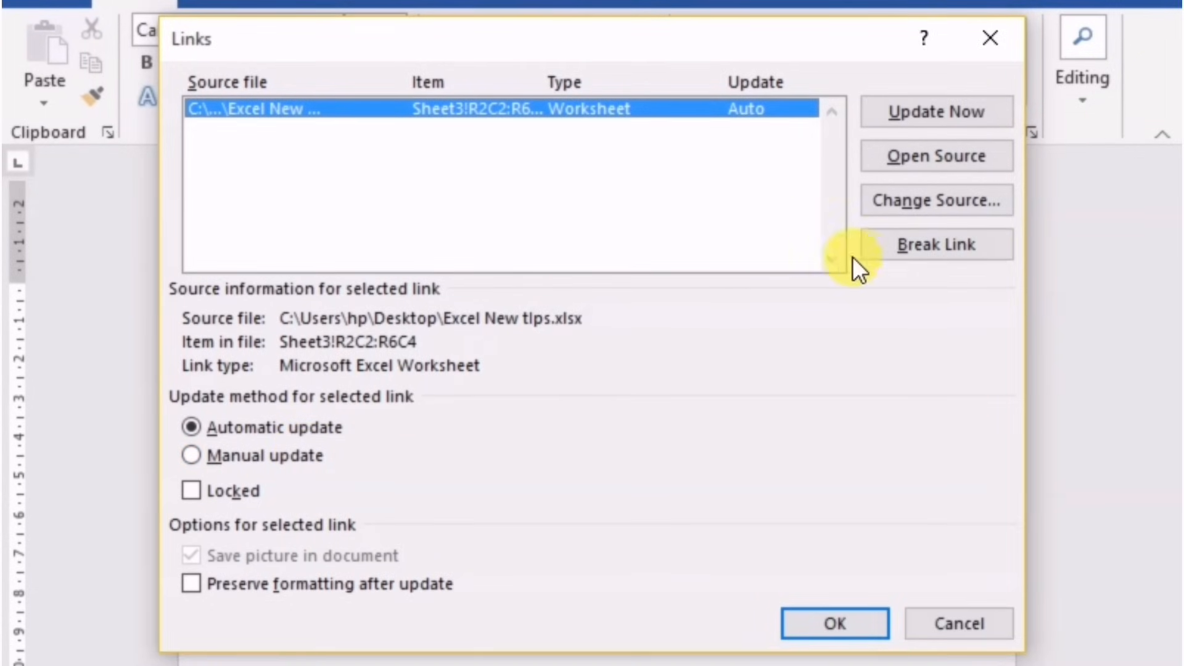
click(901, 246)
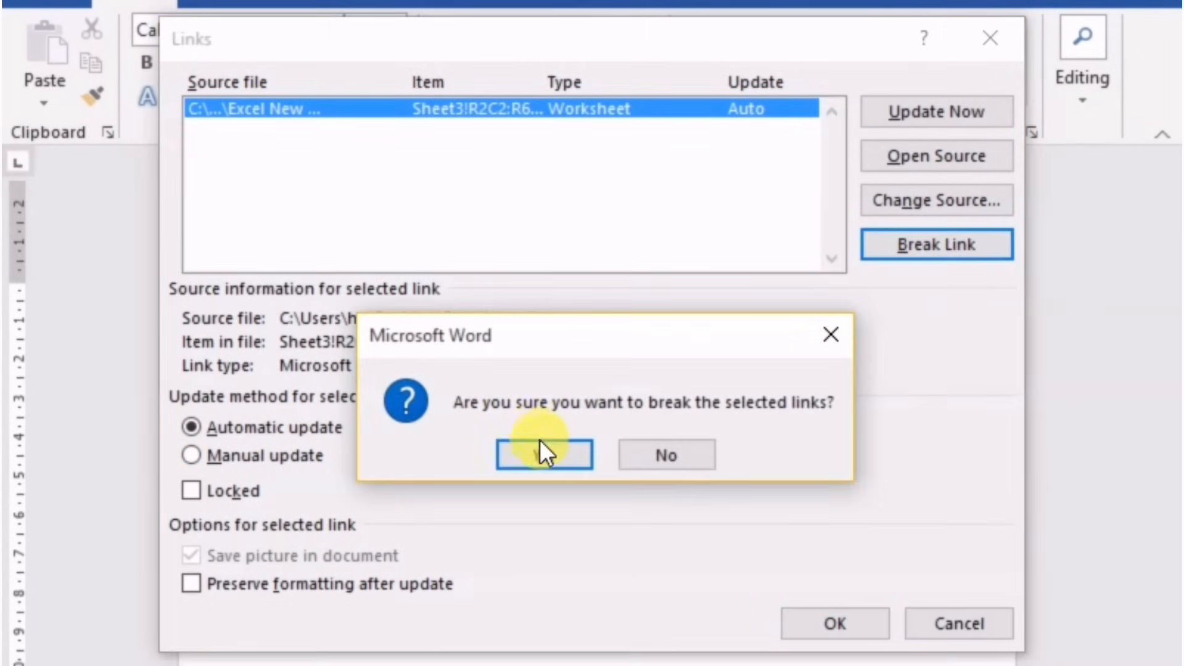
click(542, 453)
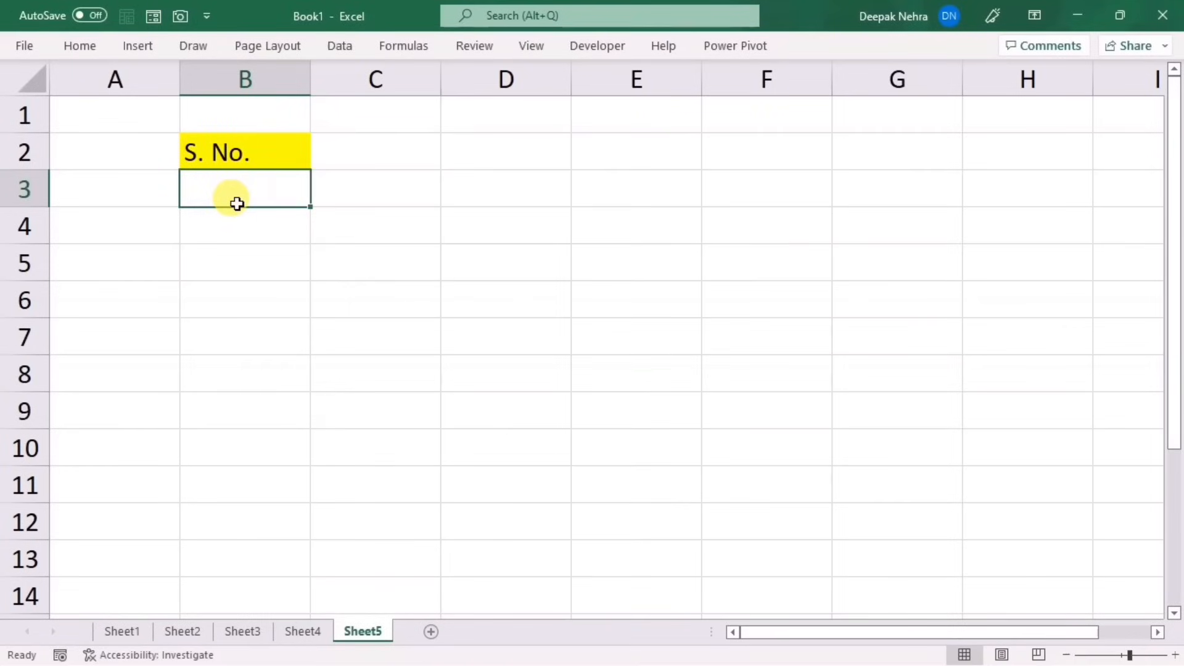
Enter 1 and 2 in B3:B4 and fill column B down to 7
text(1)
key(Return)
text(2)
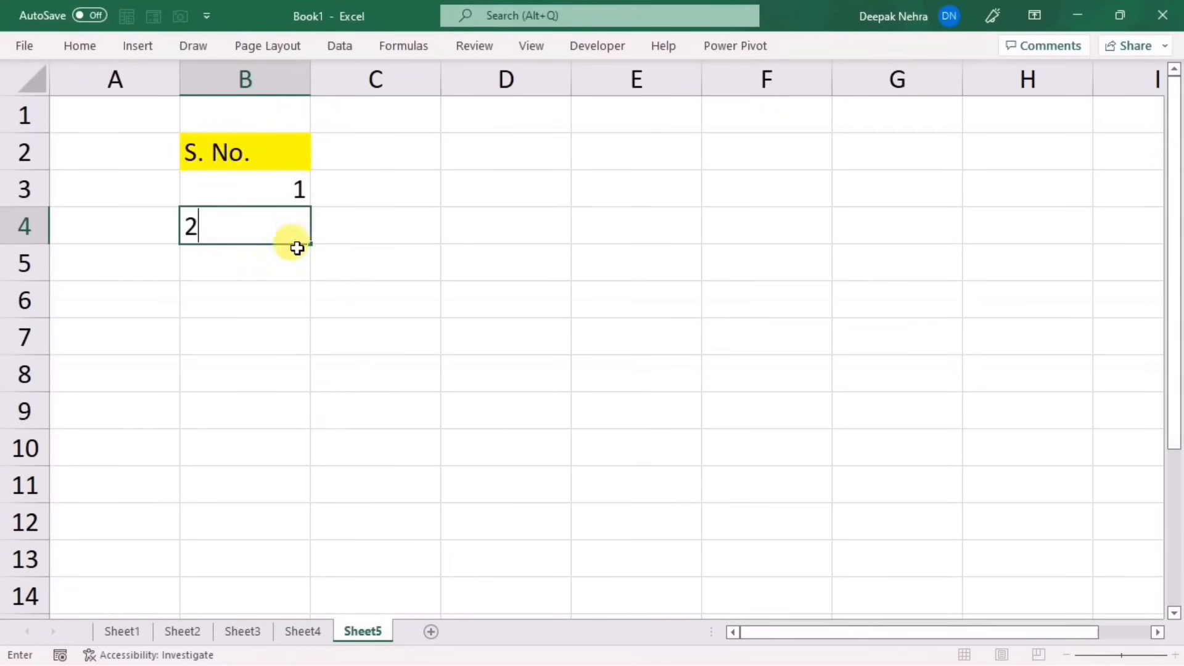
click(282, 299)
click(265, 188)
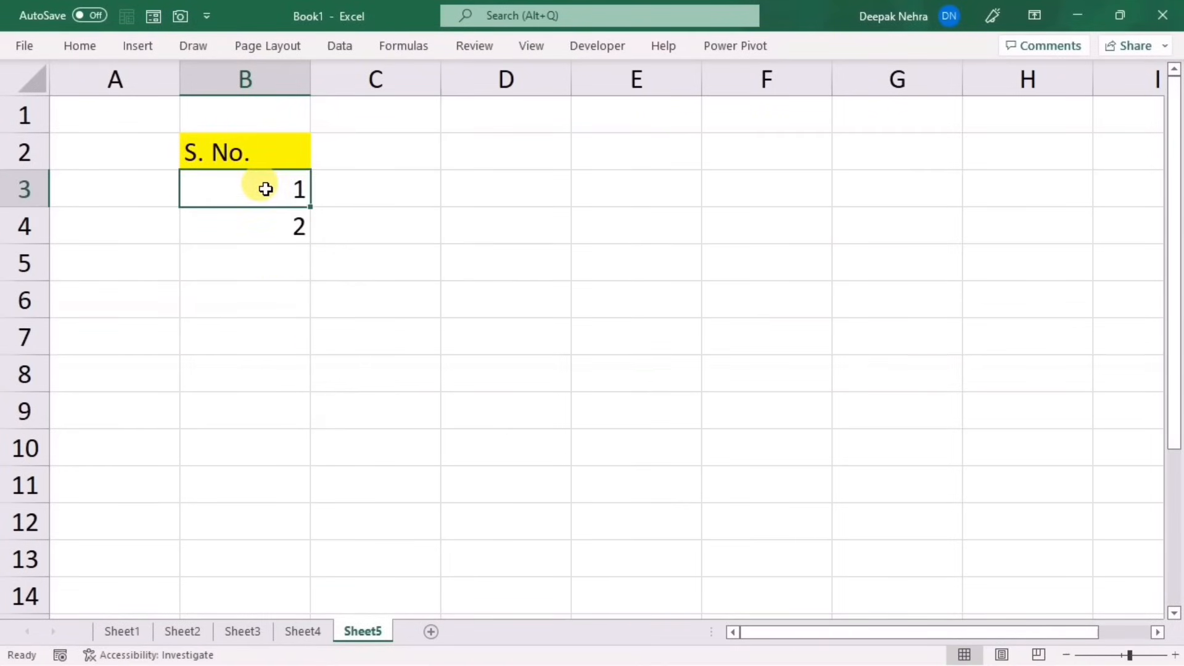
click(265, 227)
drag(271, 188, 309, 425)
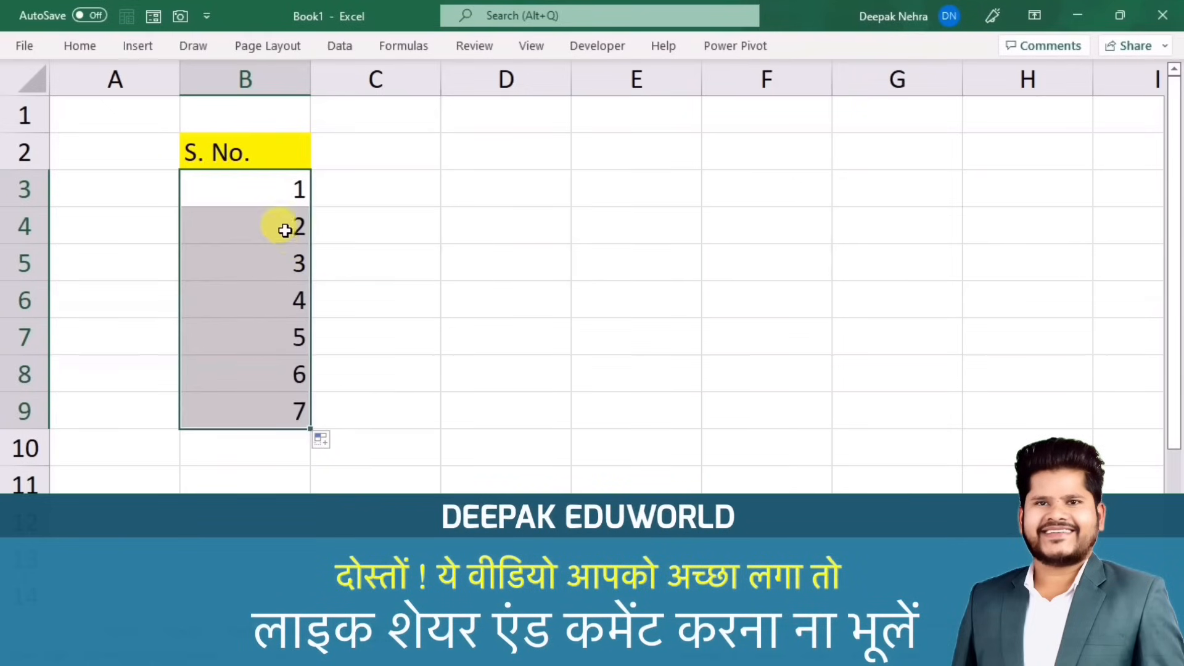
Put 1 in C3, copy it to C9, then switch the fill to a 1–7 series
click(373, 186)
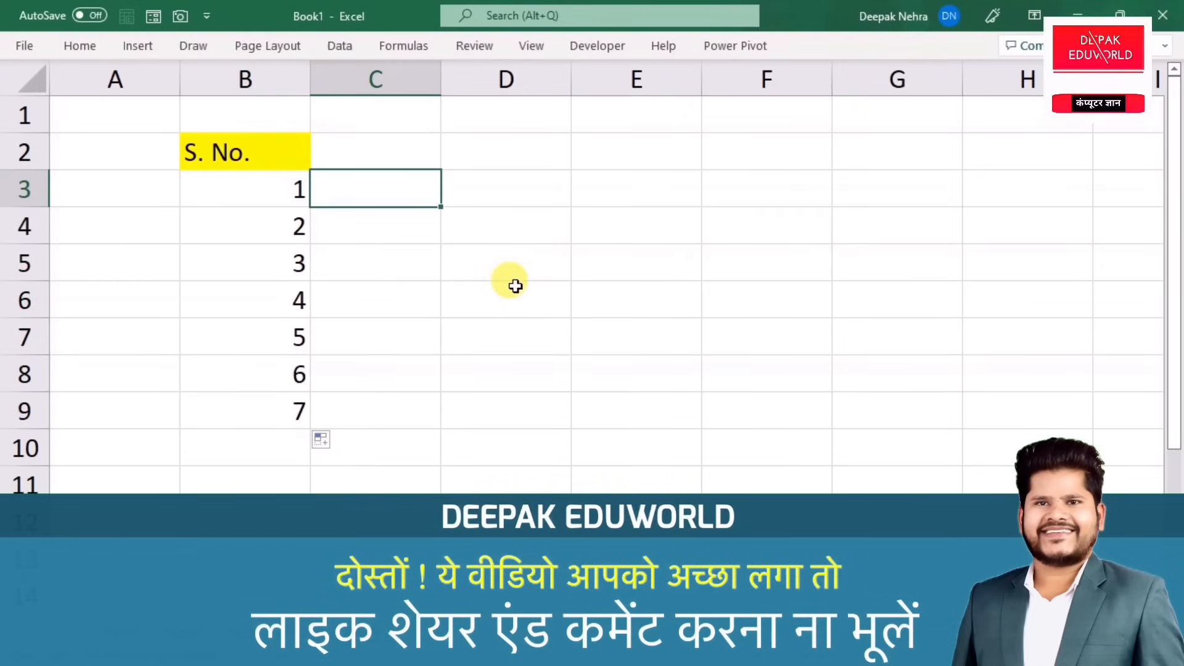
text(1)
click(474, 285)
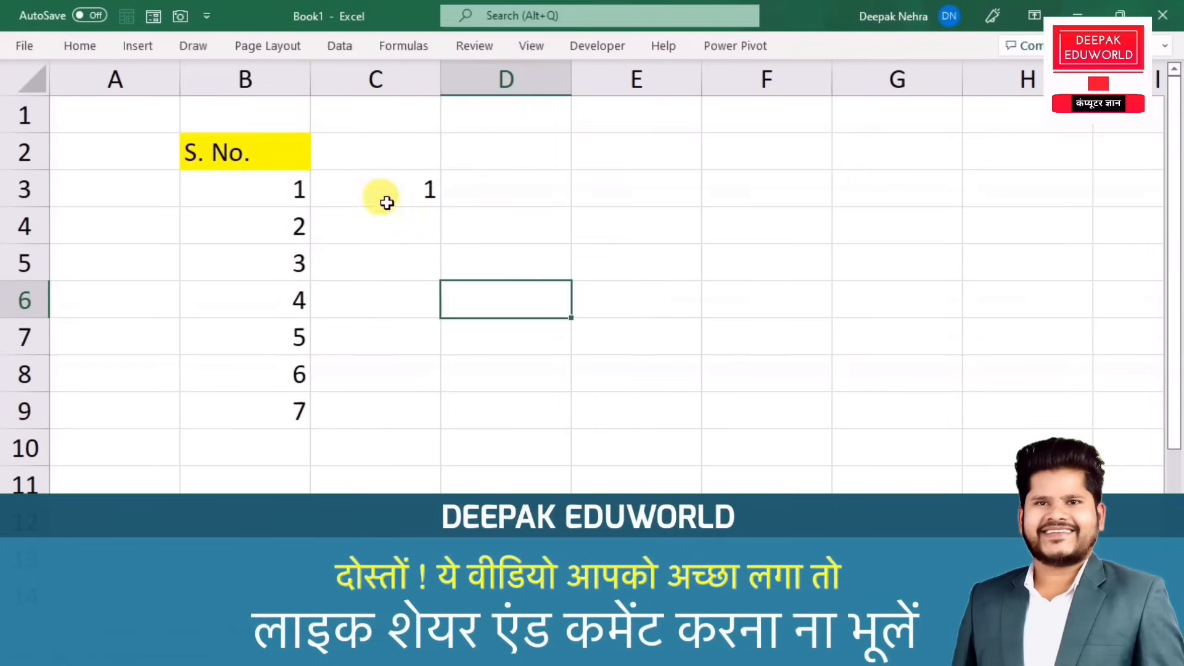
click(383, 201)
drag(441, 219, 445, 427)
click(469, 440)
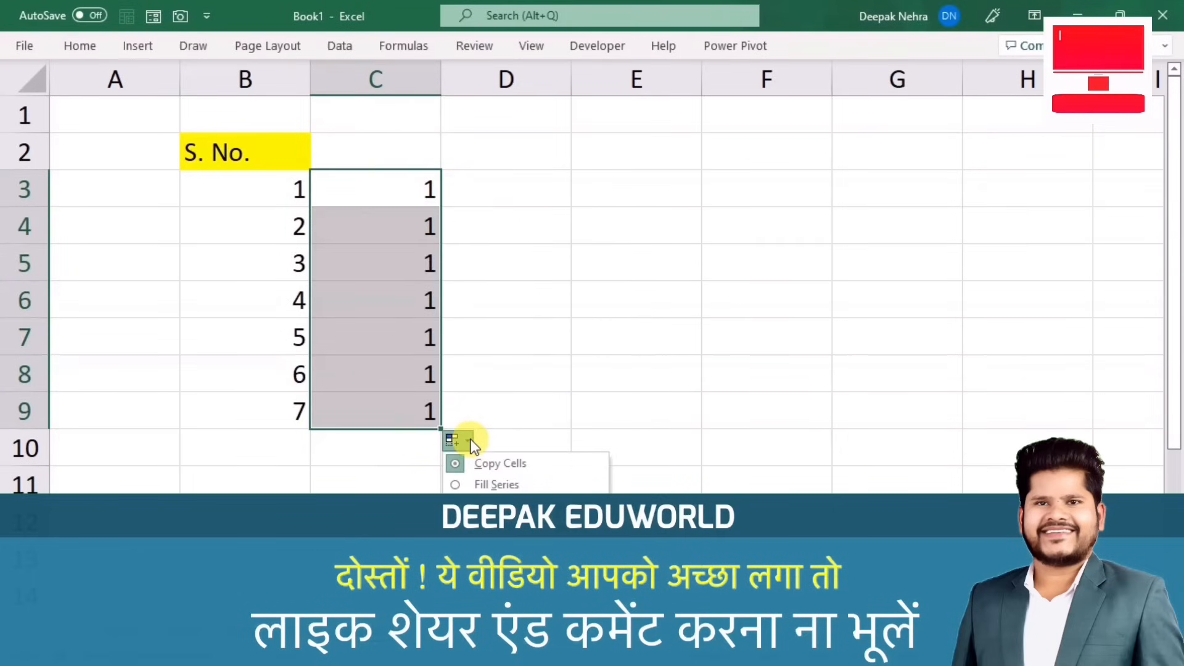
click(483, 486)
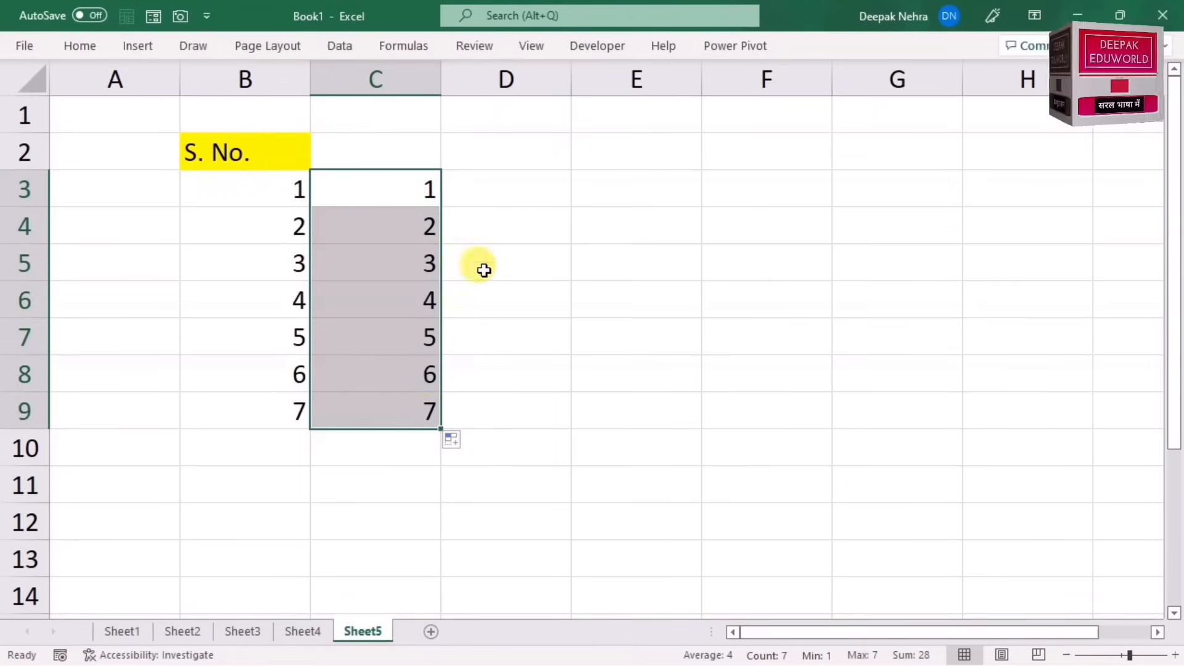
Enter 1 in D3 and fill D4:D9 with the series 2 to 7
click(542, 188)
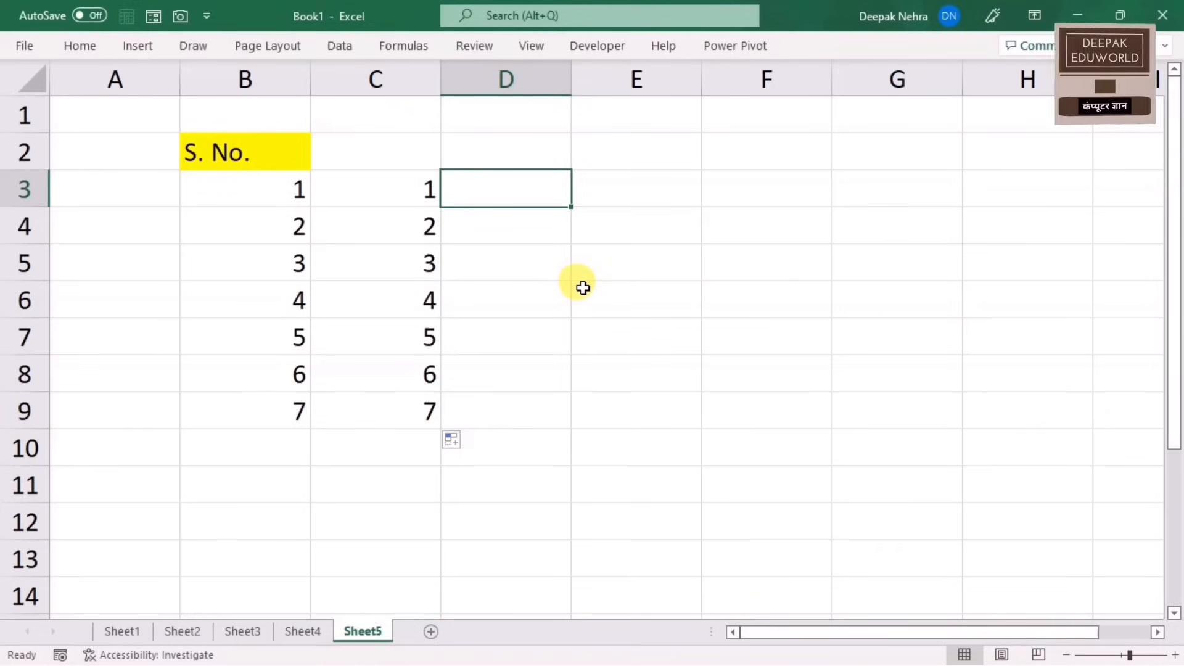
text(1)
click(567, 276)
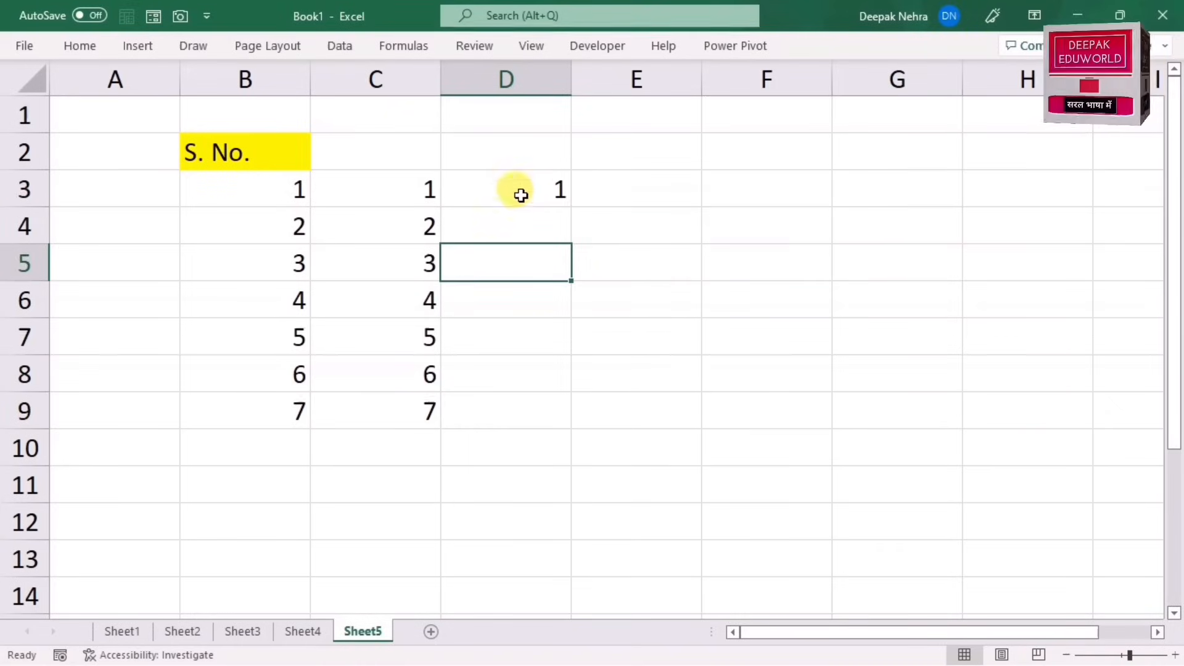
click(518, 190)
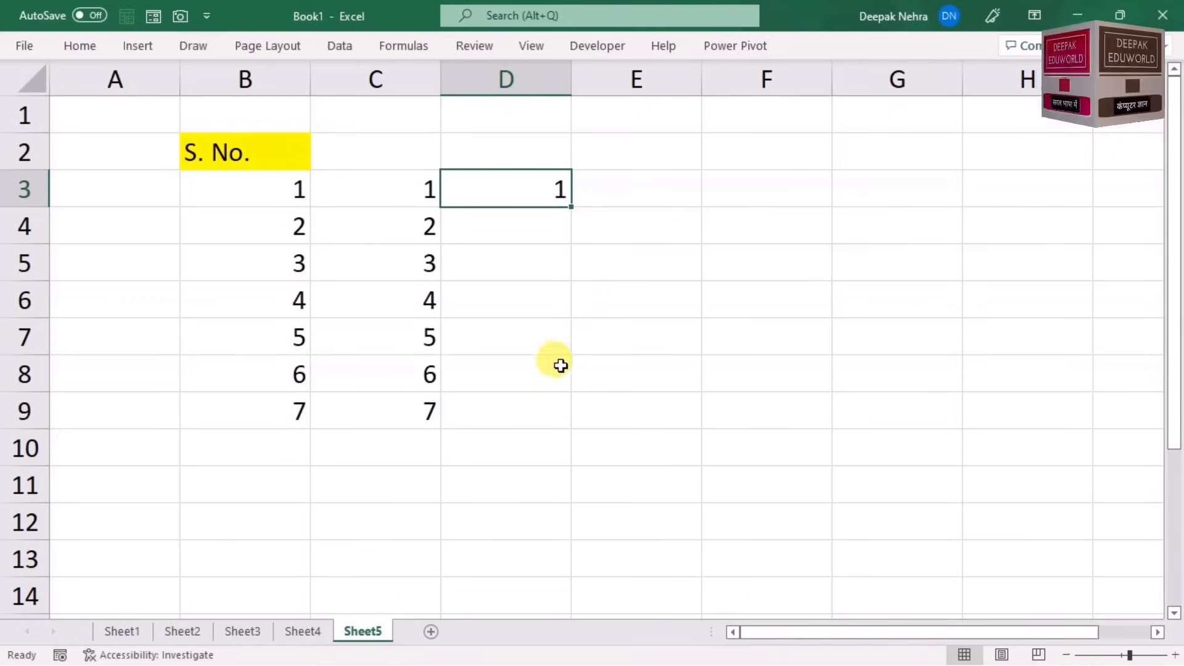
drag(572, 209, 549, 428)
Enter 100 in F3 and fill F3:F9 with 100 to 106
click(713, 185)
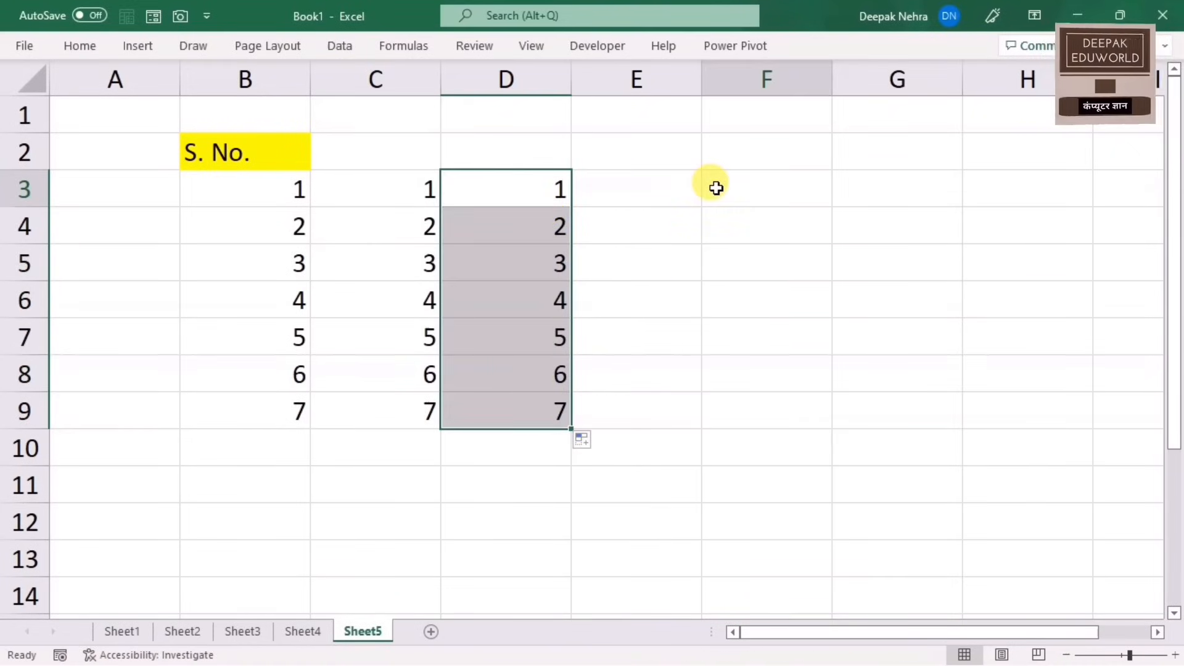
text(100)
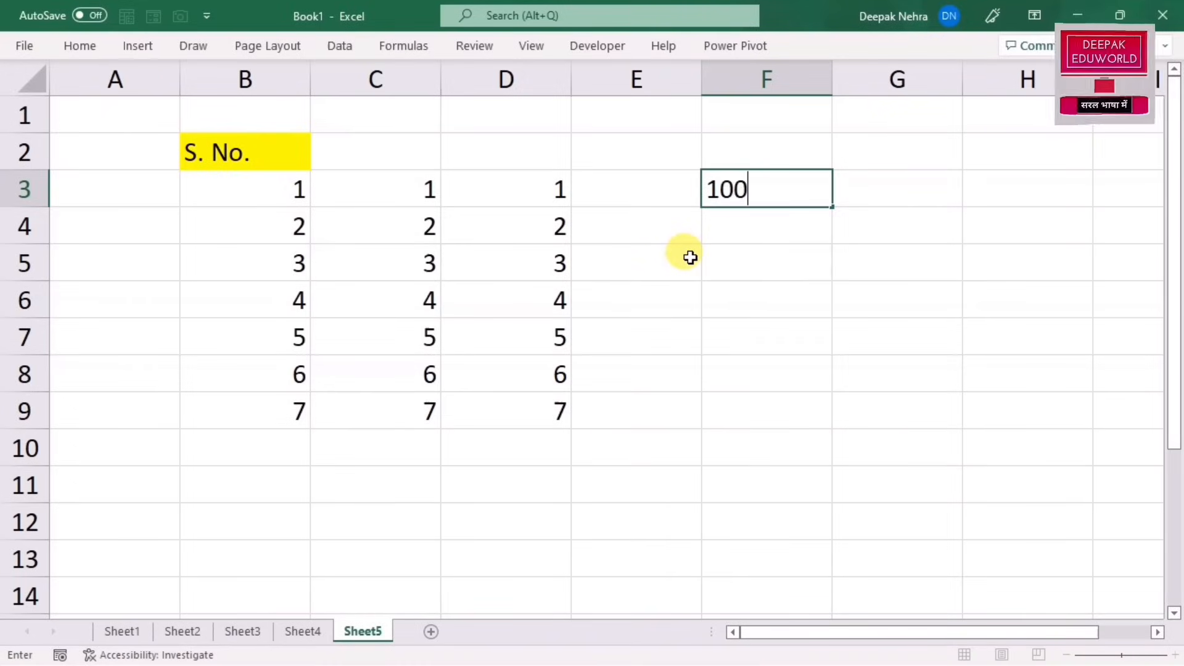
click(690, 258)
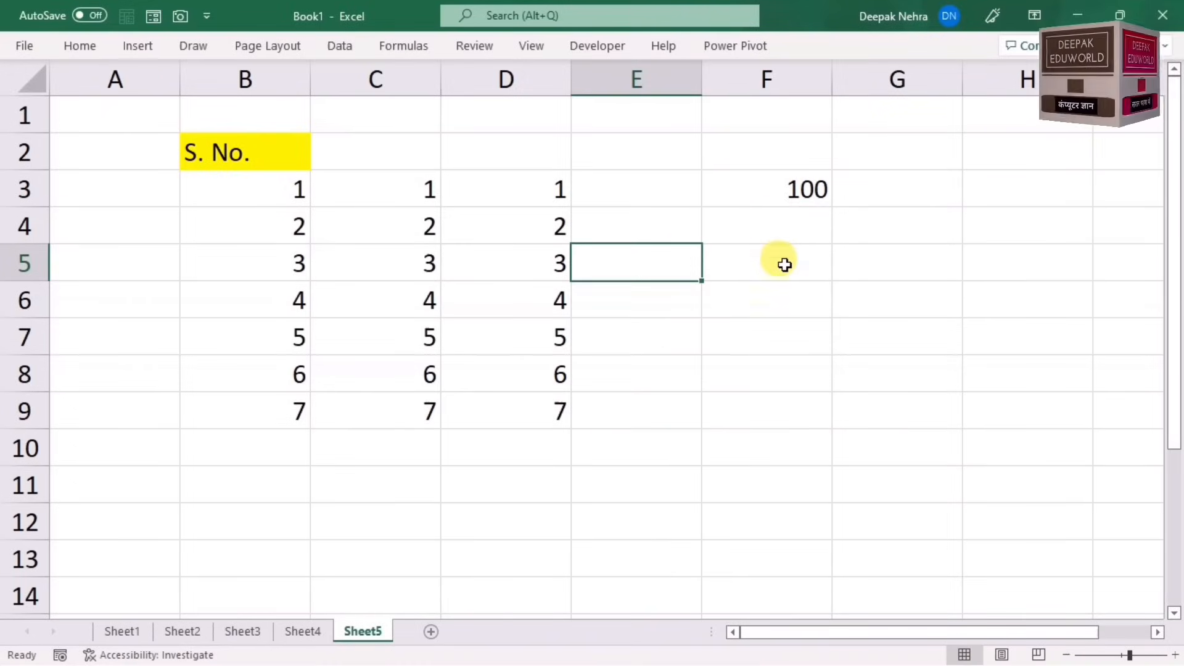
click(787, 184)
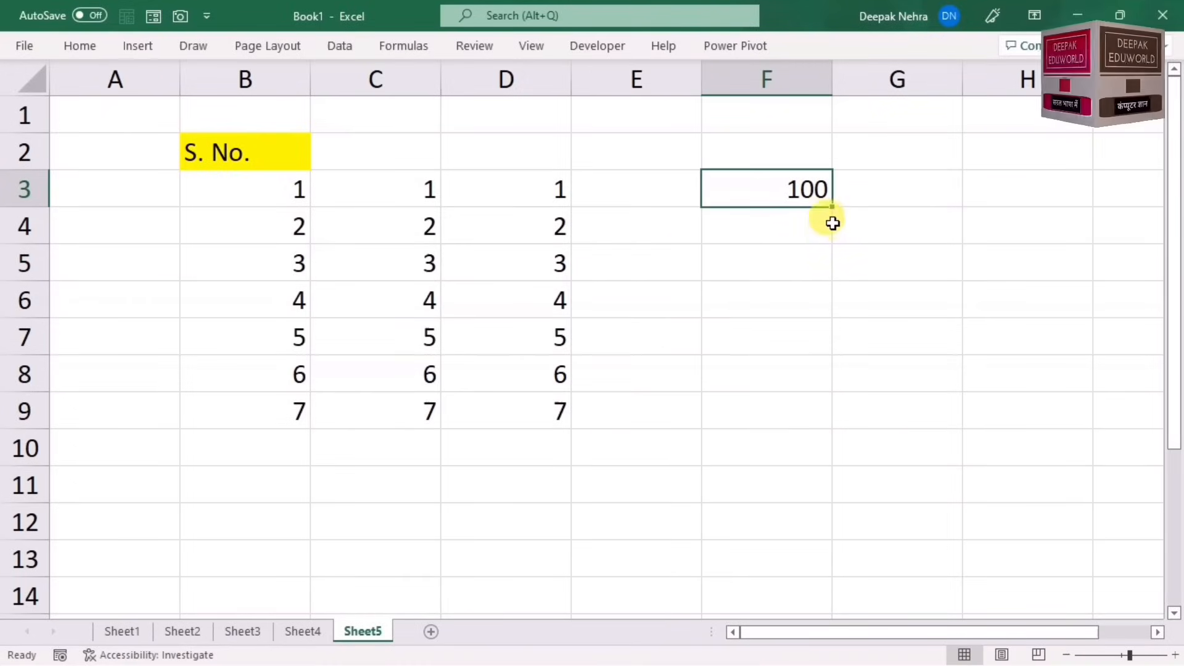
drag(834, 208, 796, 420)
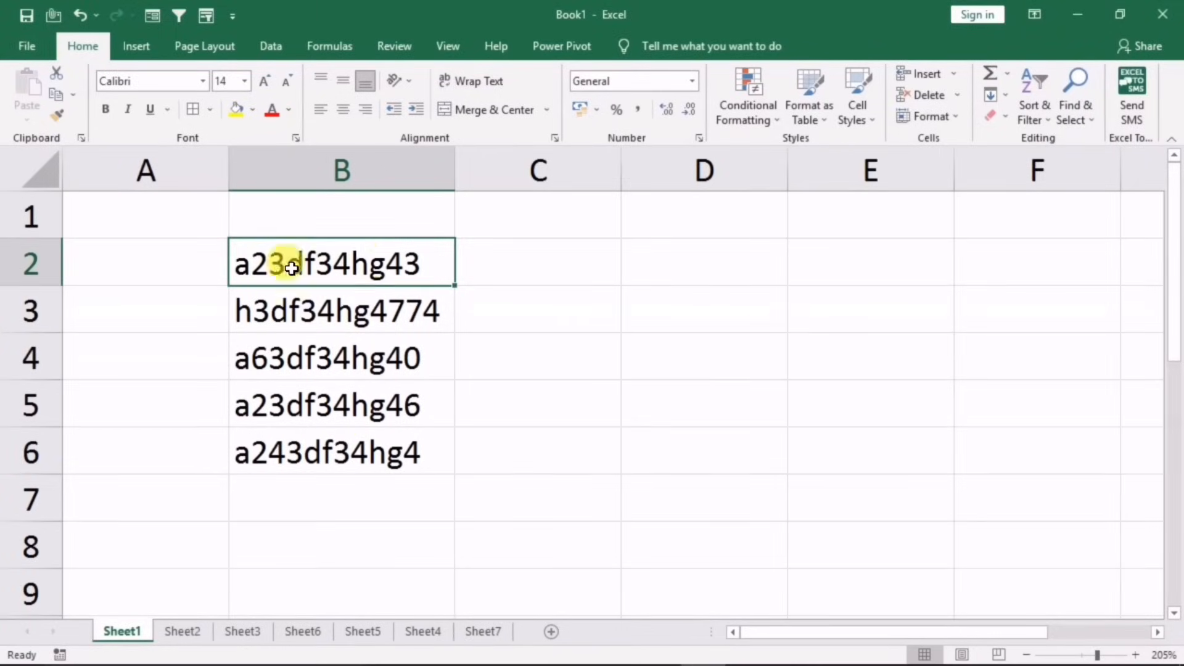
Enter the example digits 233443 in C2 and Flash Fill the digits into C3:C6
click(503, 264)
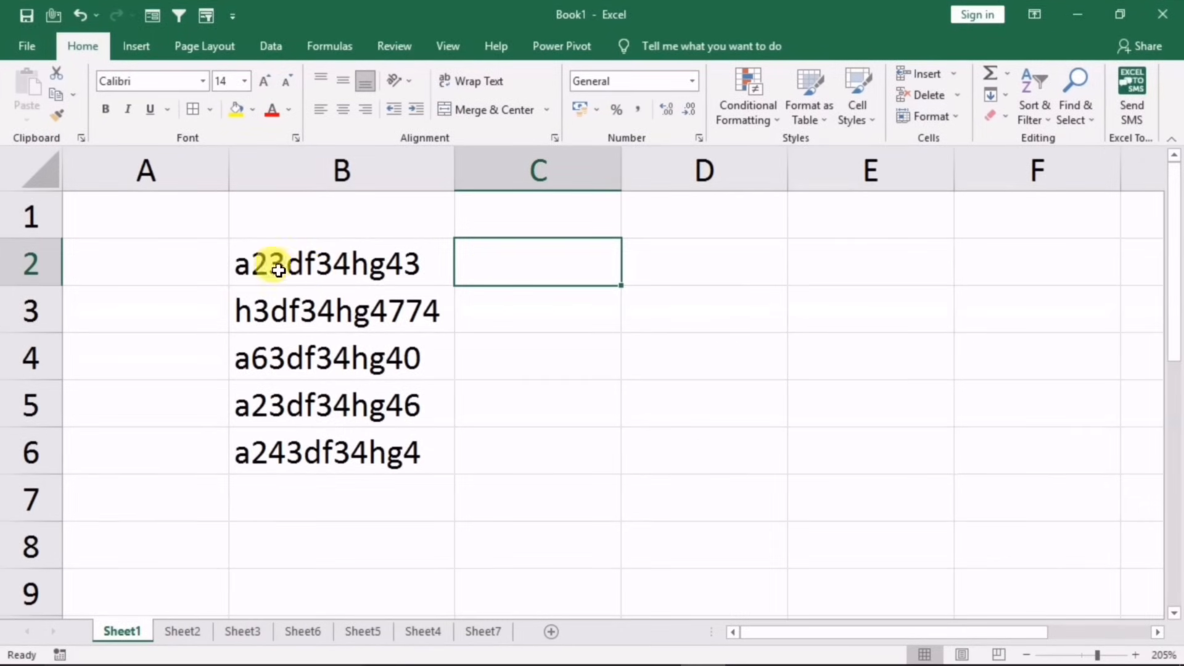
text(2)
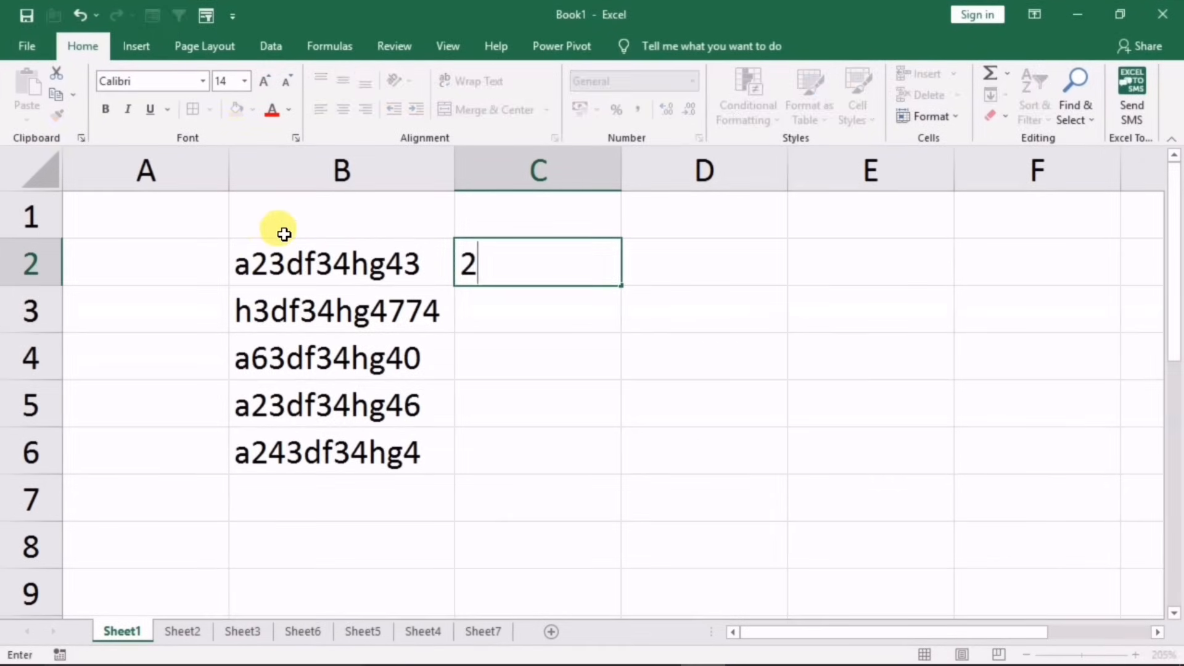
text(34)
key(BackSpace)
text(3)
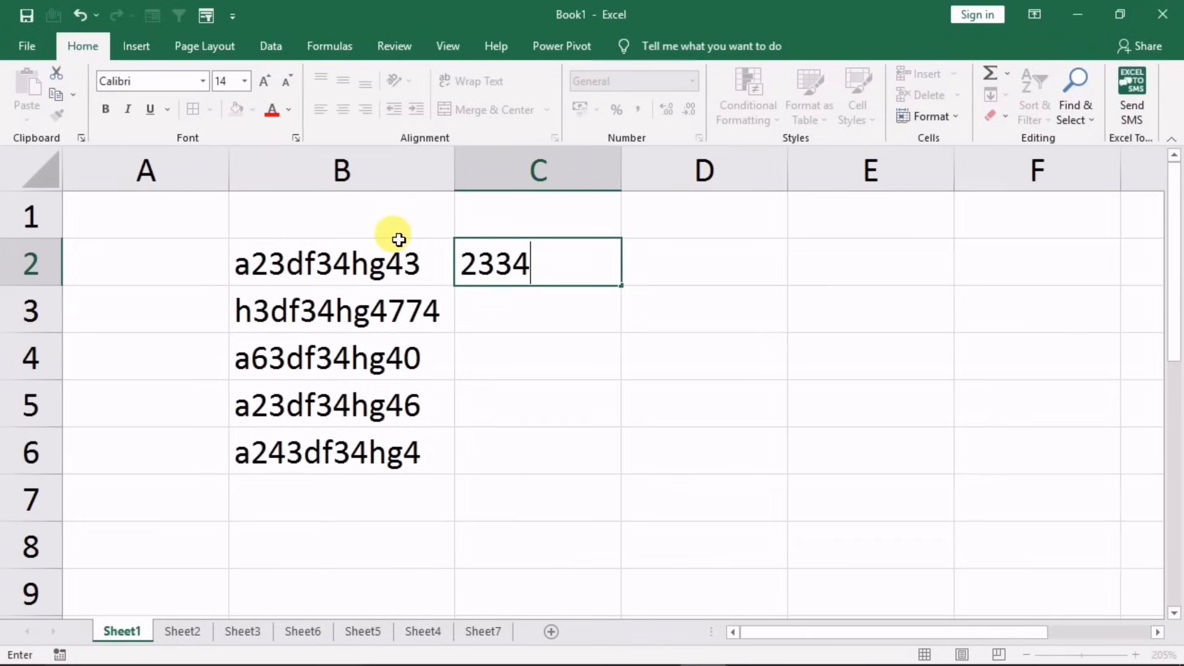
text(443)
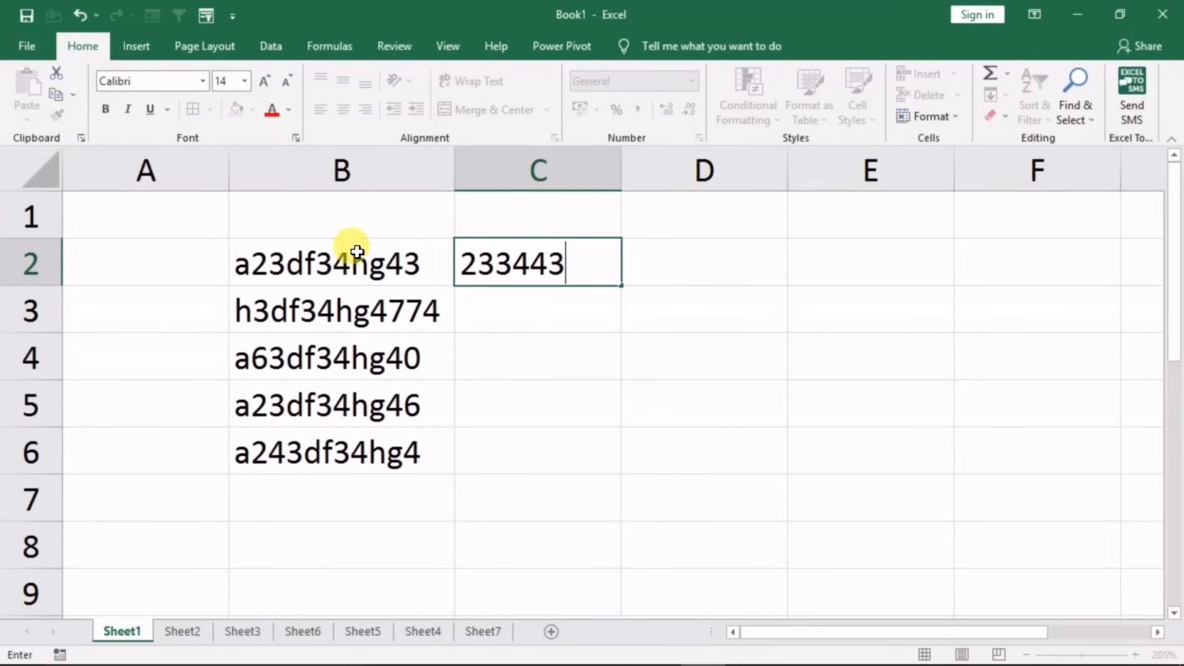
key(Return)
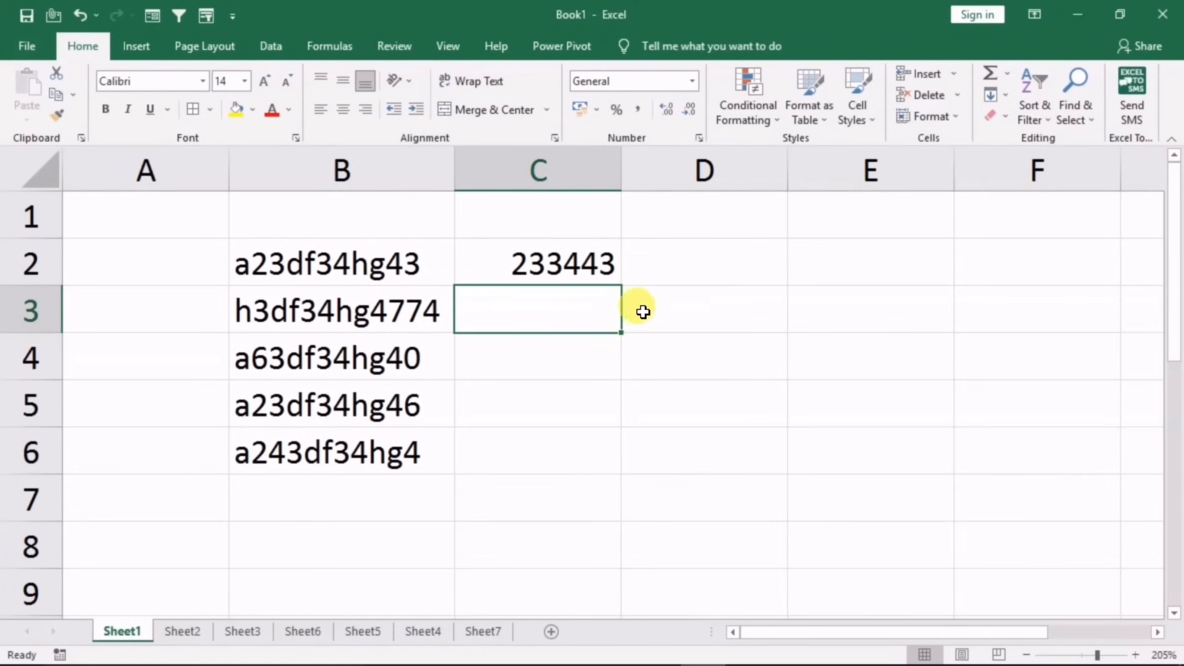
key(ctrl+e)
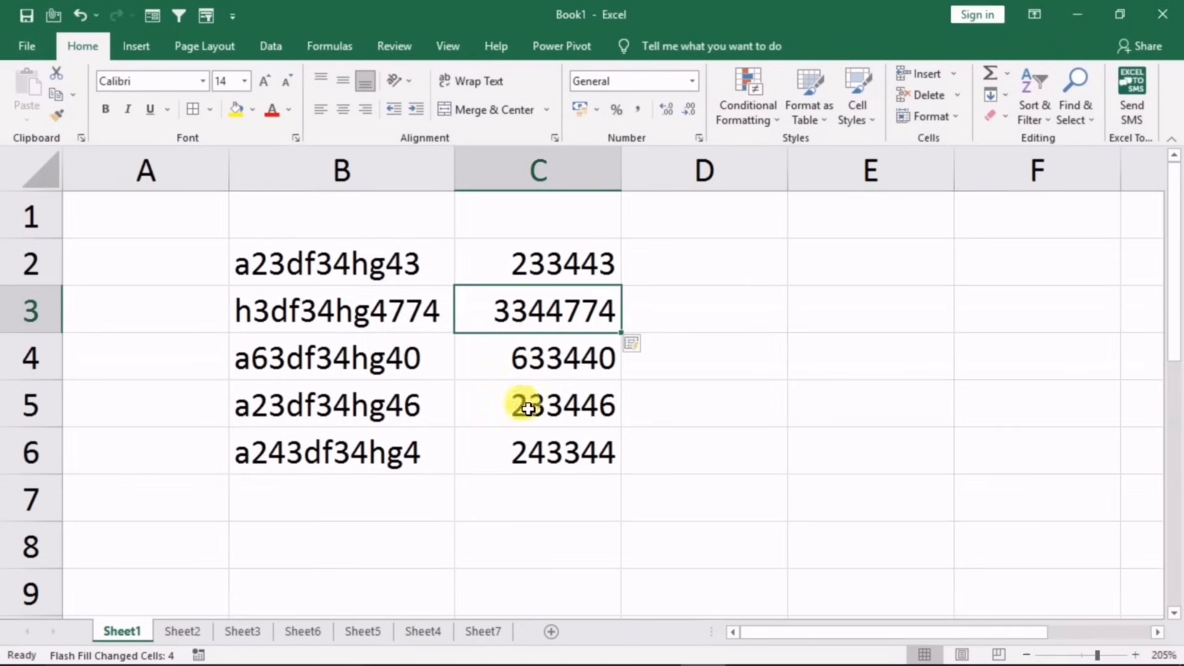
Compare the source code in B2 with the empty D column, then go to Sheet2
click(662, 265)
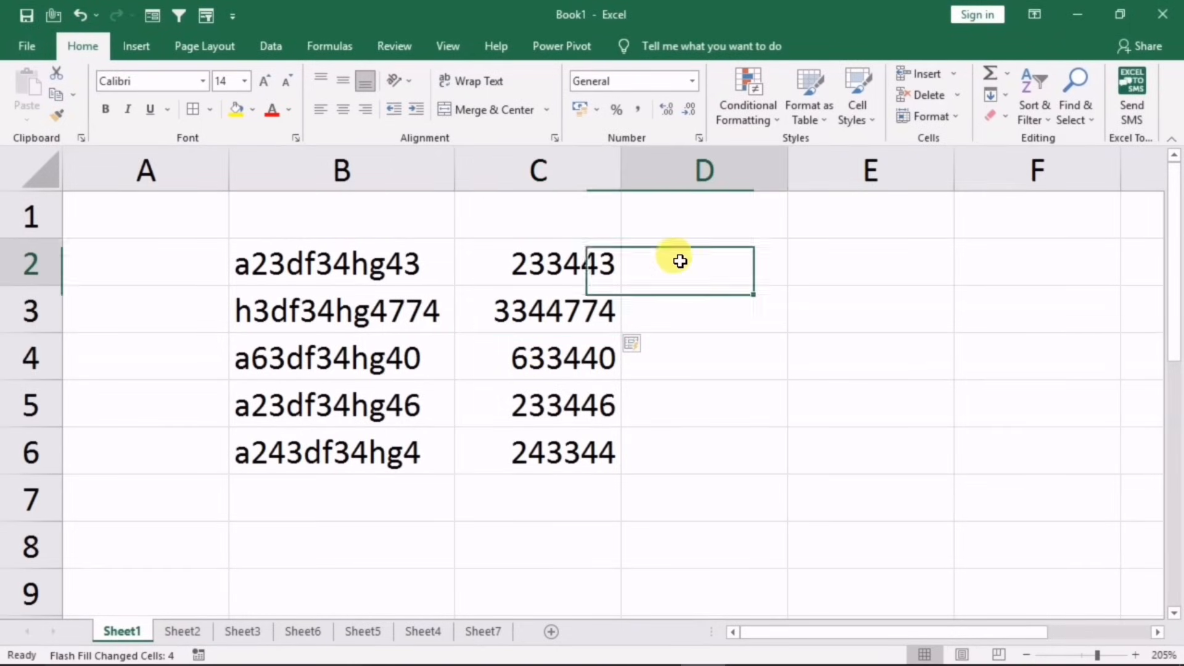
click(247, 274)
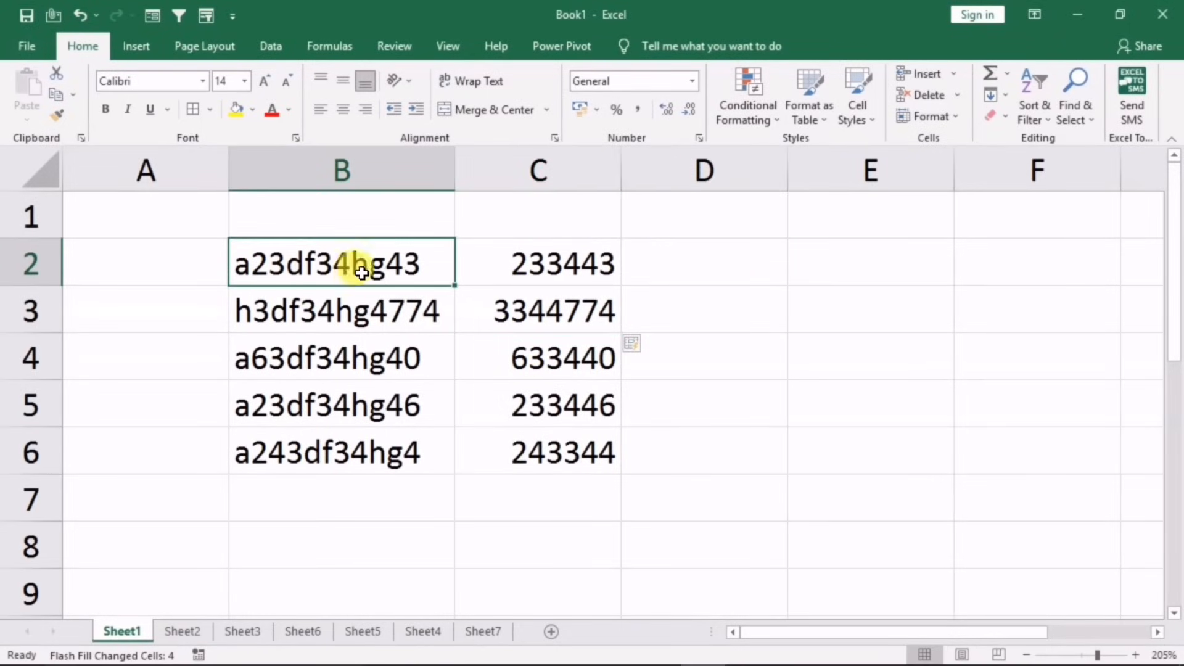
click(661, 265)
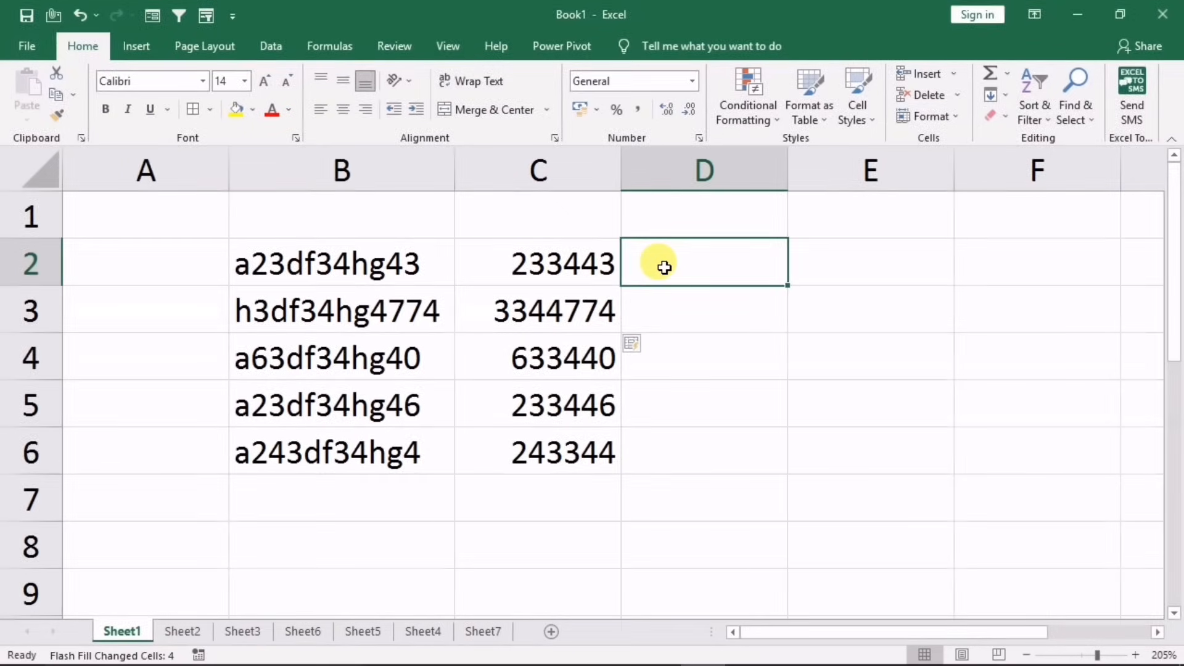
click(673, 305)
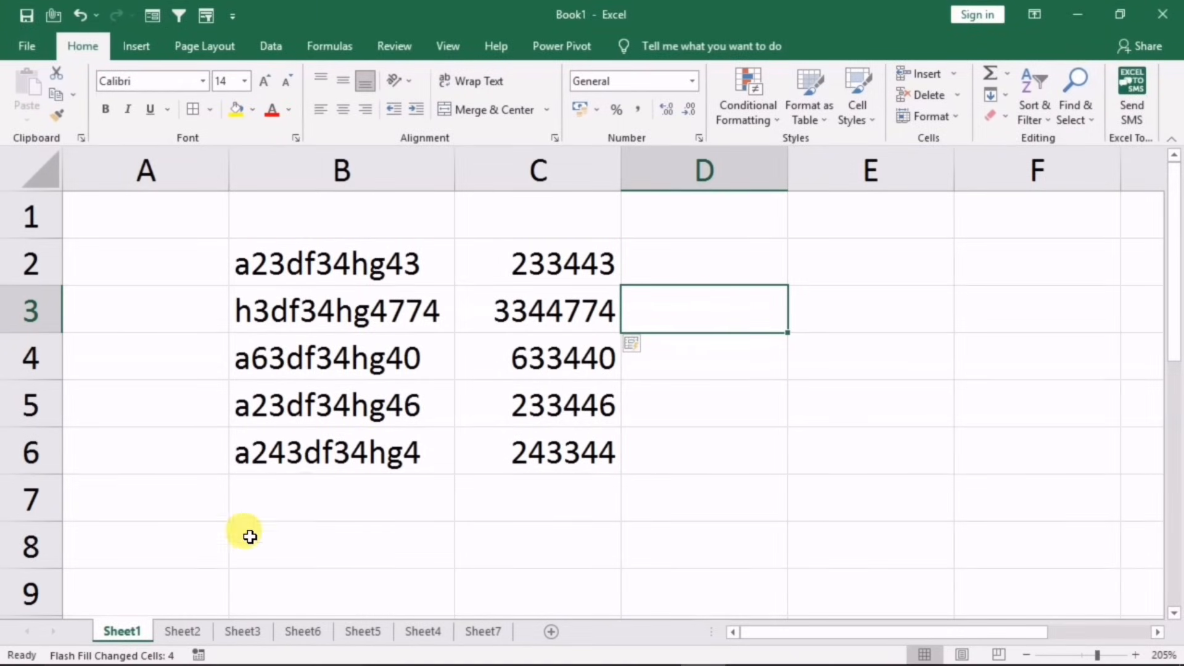
click(180, 631)
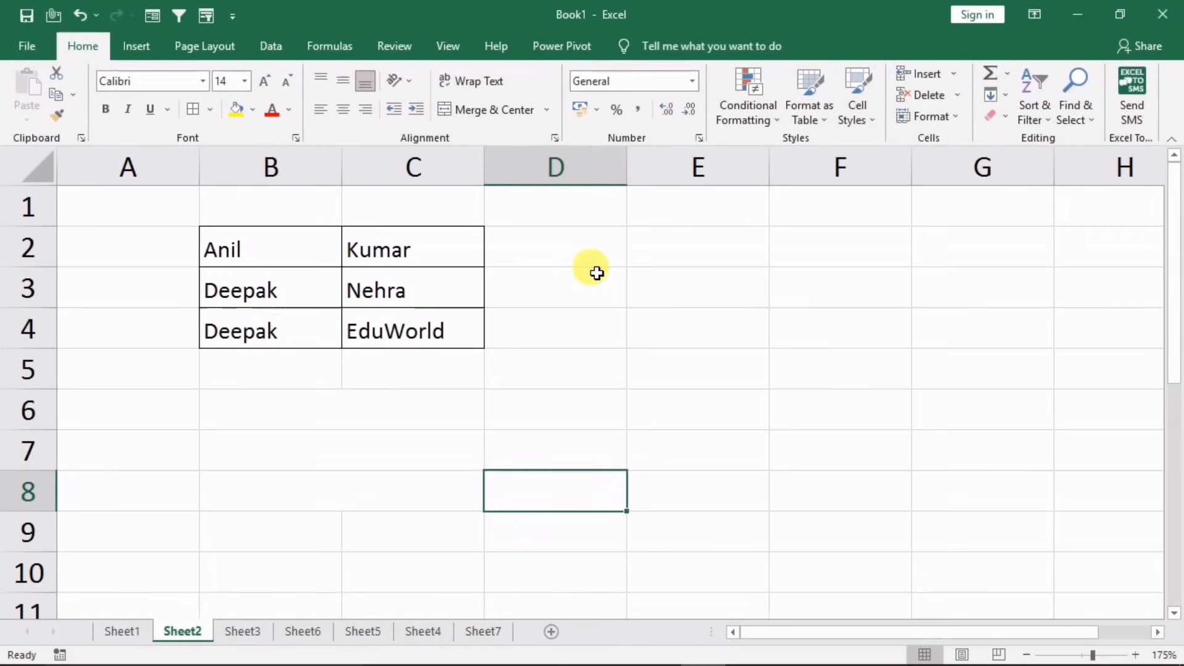
Type the first row's combined first and last name in D2, then Flash Fill D3:D4
click(285, 251)
click(412, 245)
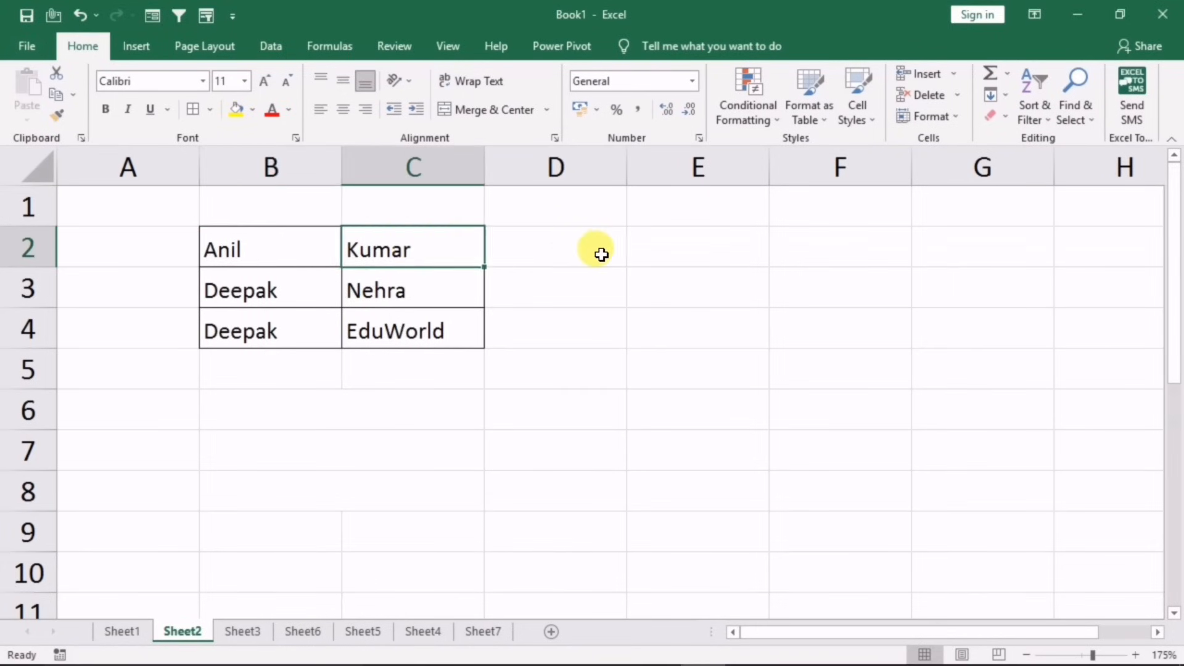
click(605, 253)
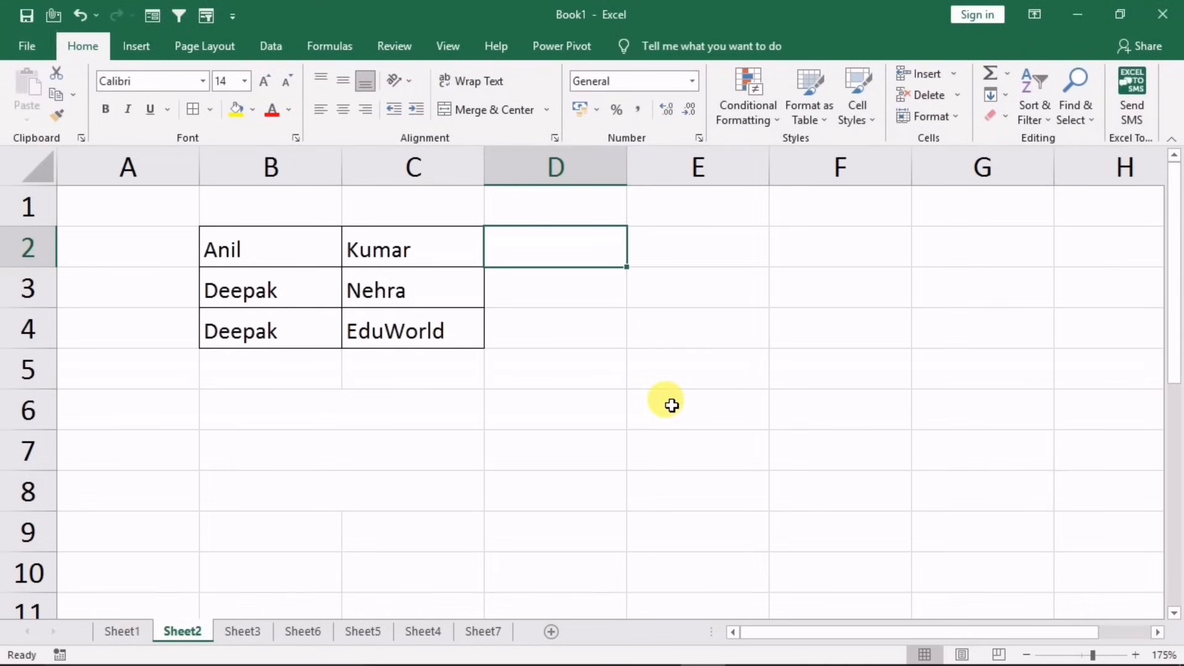
text(Anil)
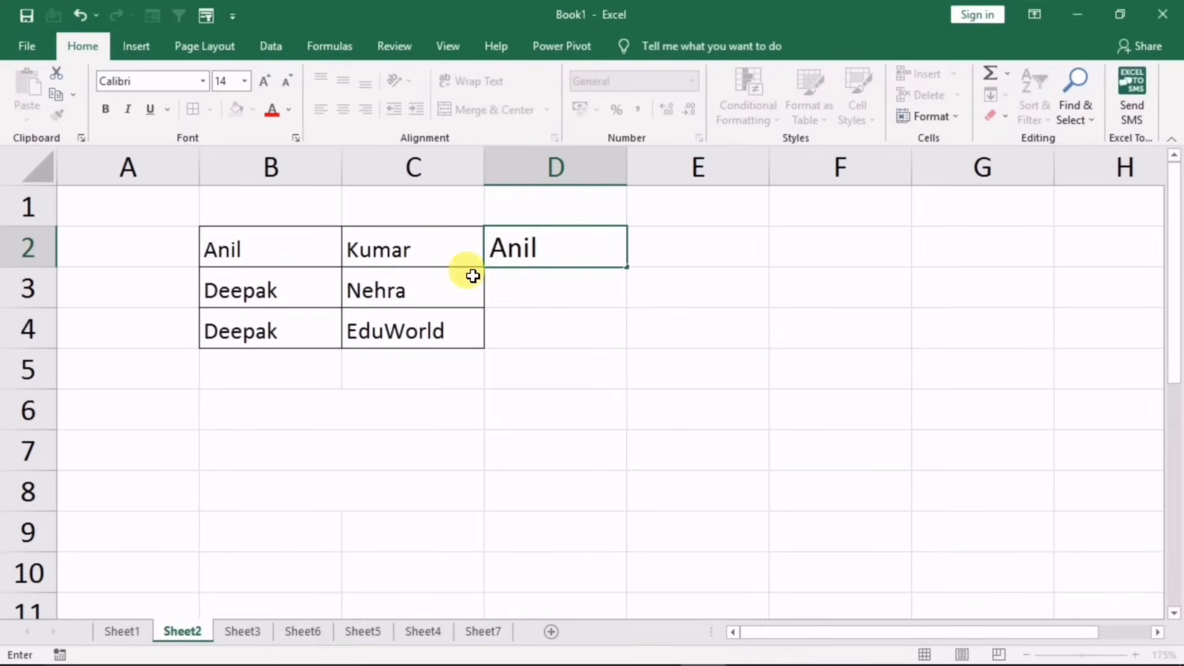
text(Kuma)
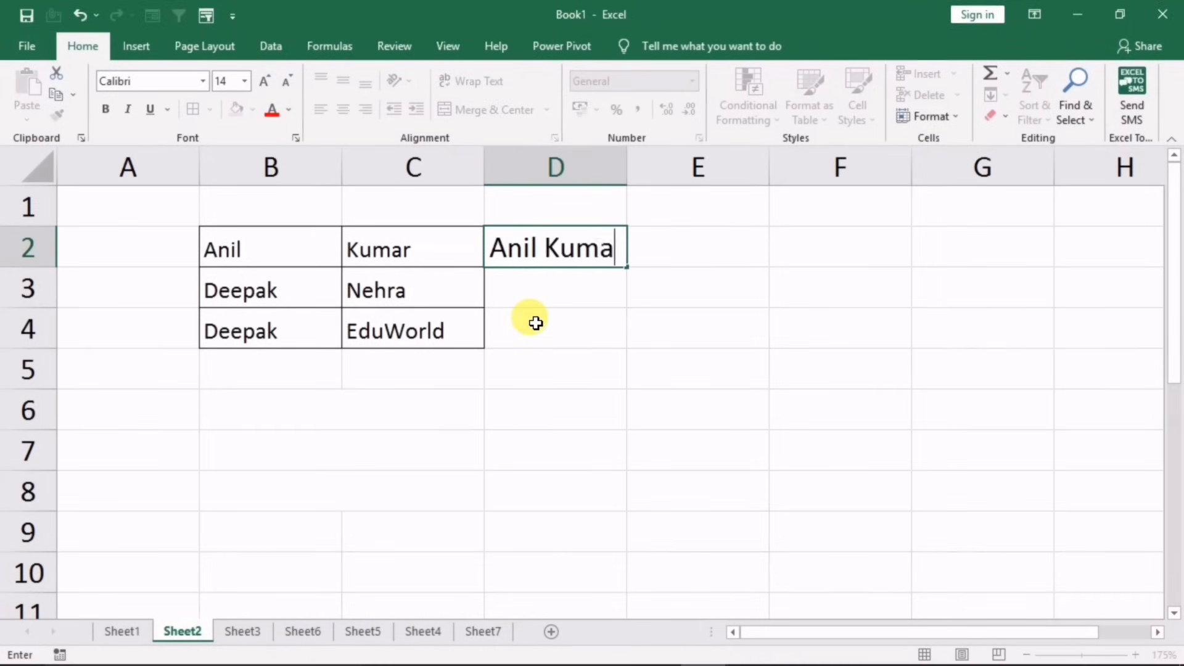
text(r)
key(Return)
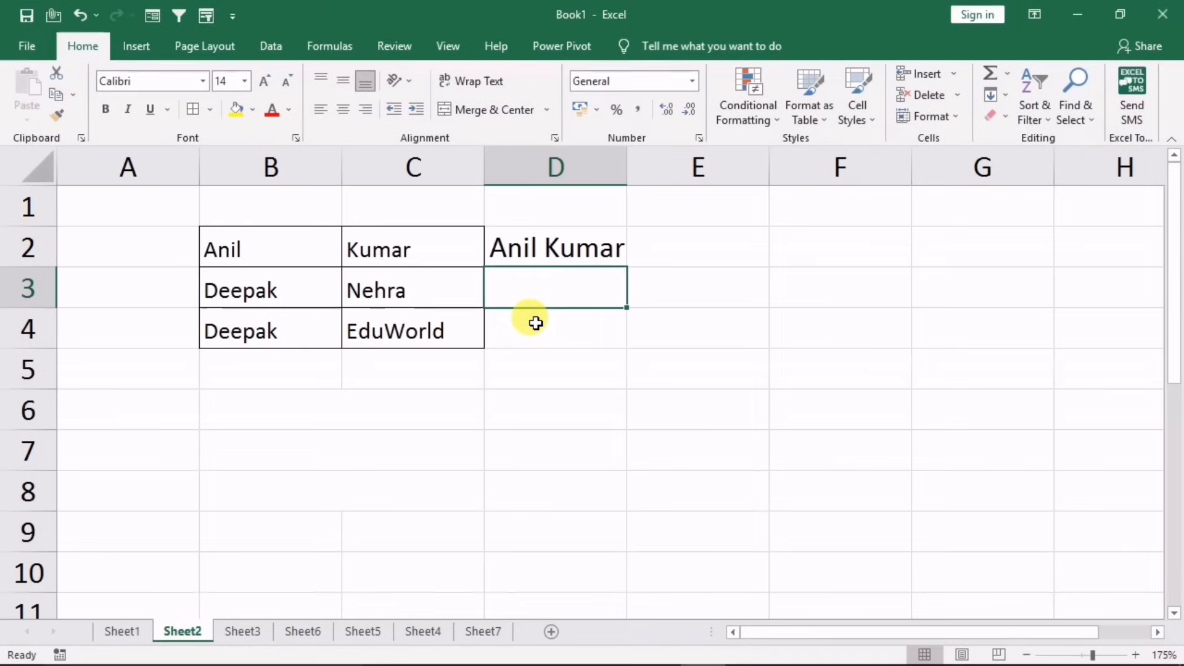
key(ctrl+e)
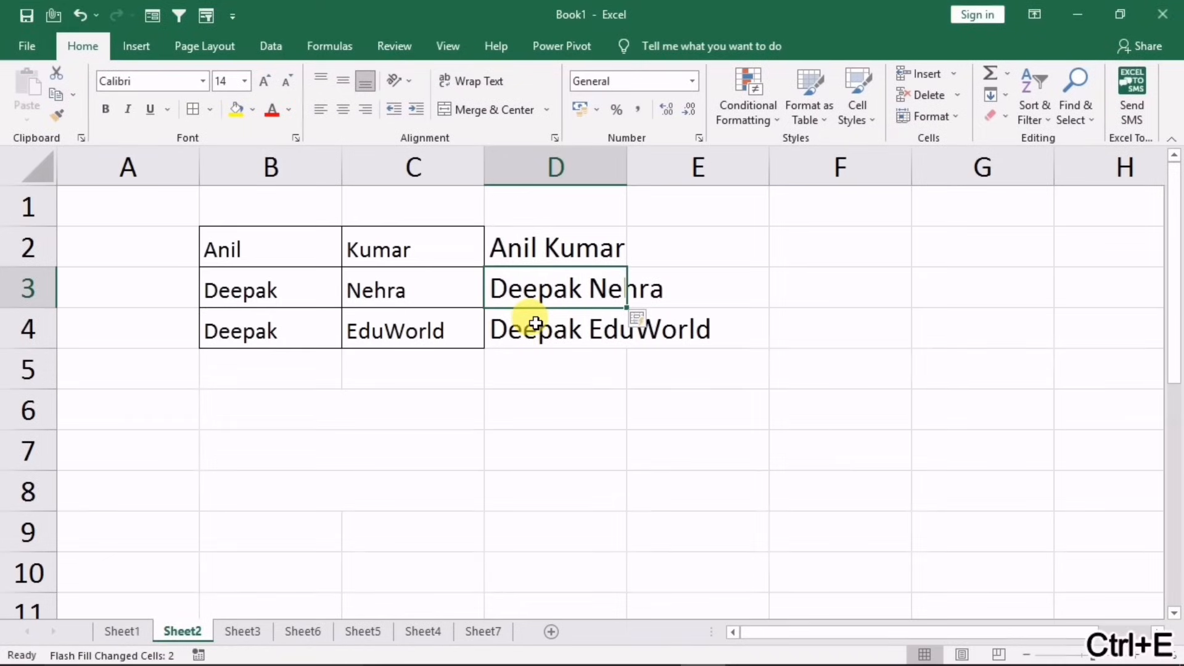
click(586, 474)
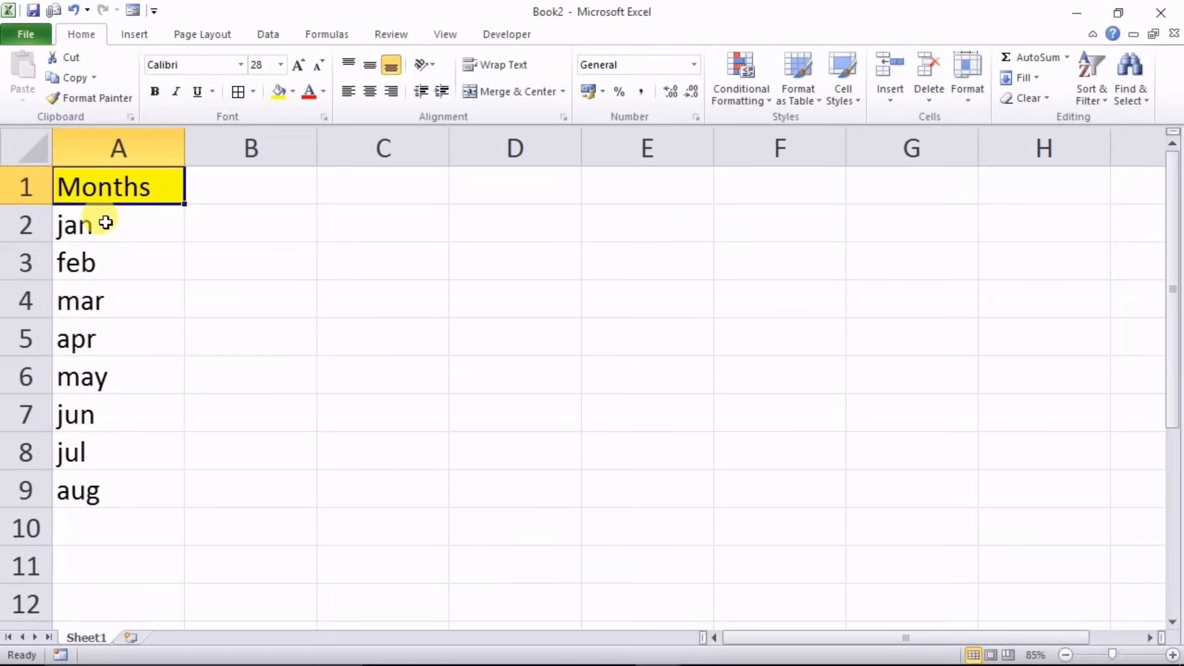
drag(101, 222, 100, 478)
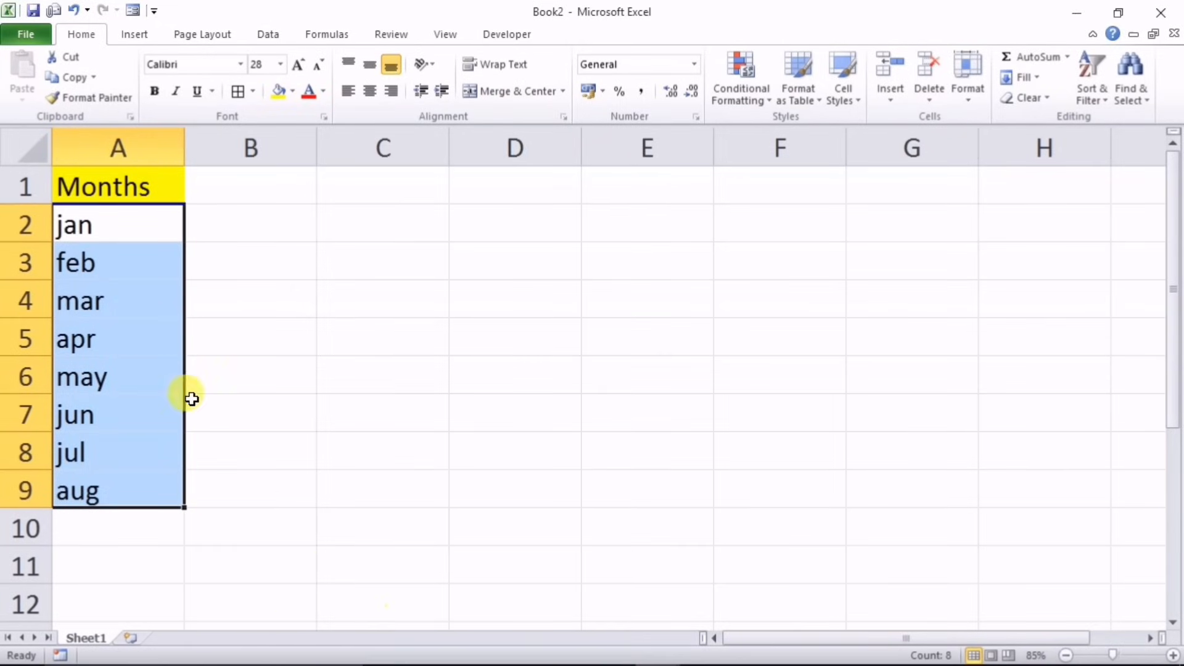
Select the Months list A1:A9 and insert an empty PivotTable at C1 on the existing sheet
click(98, 301)
click(102, 376)
click(109, 450)
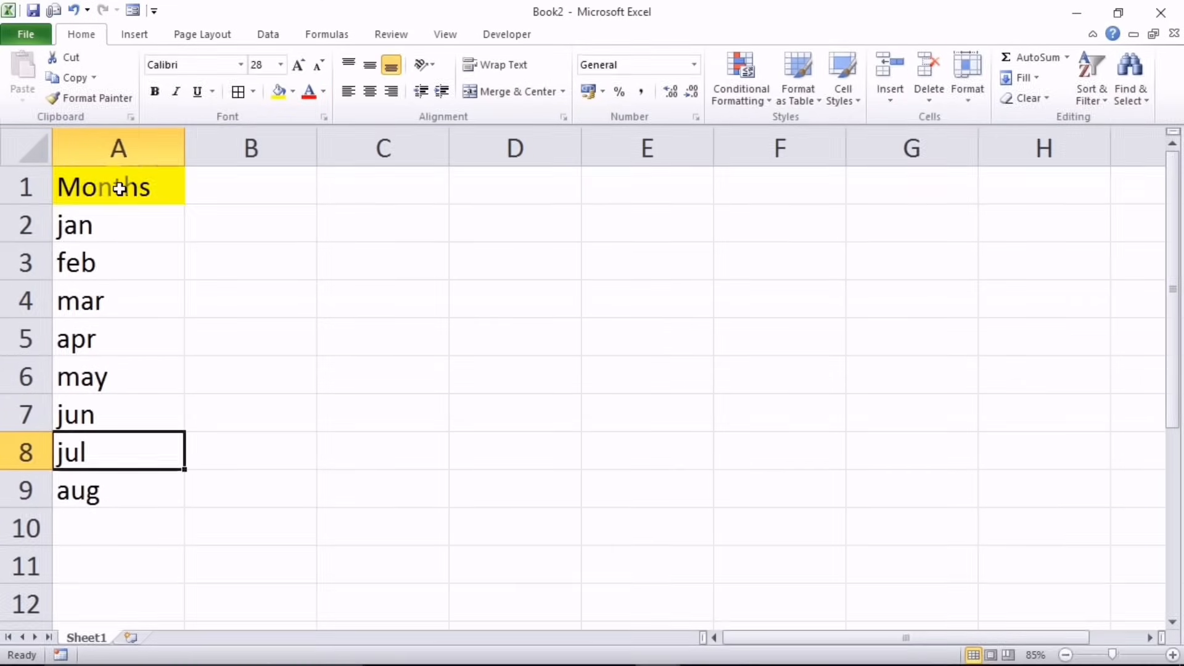
click(119, 186)
drag(103, 188, 94, 487)
click(135, 34)
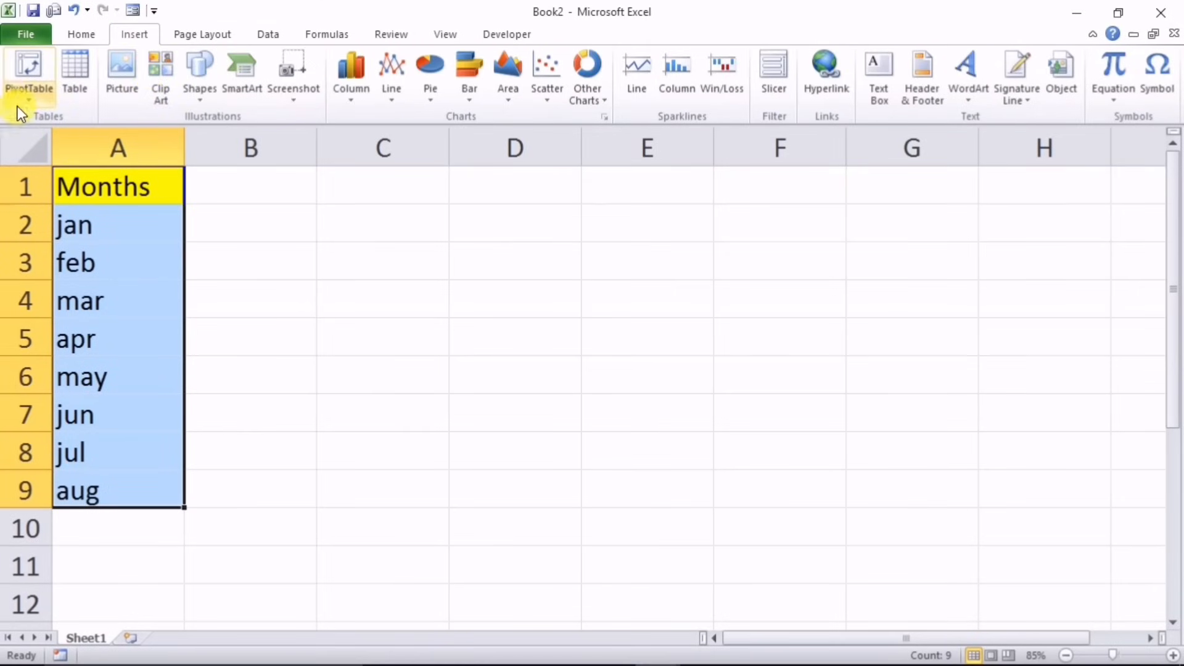
click(27, 73)
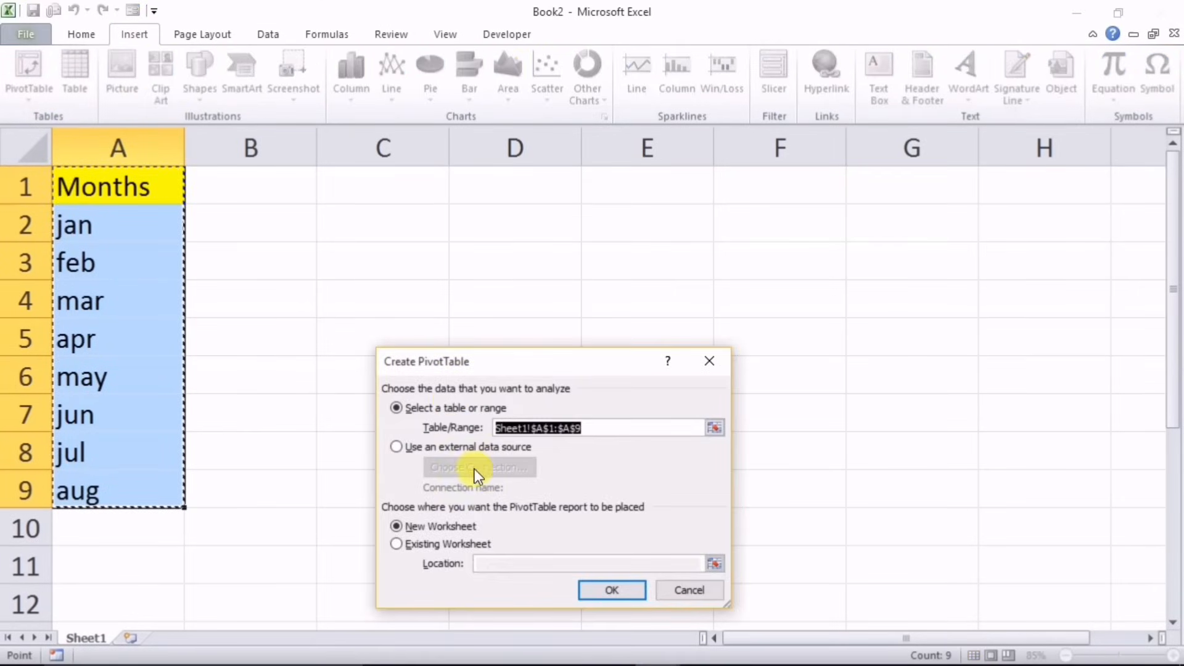
click(401, 544)
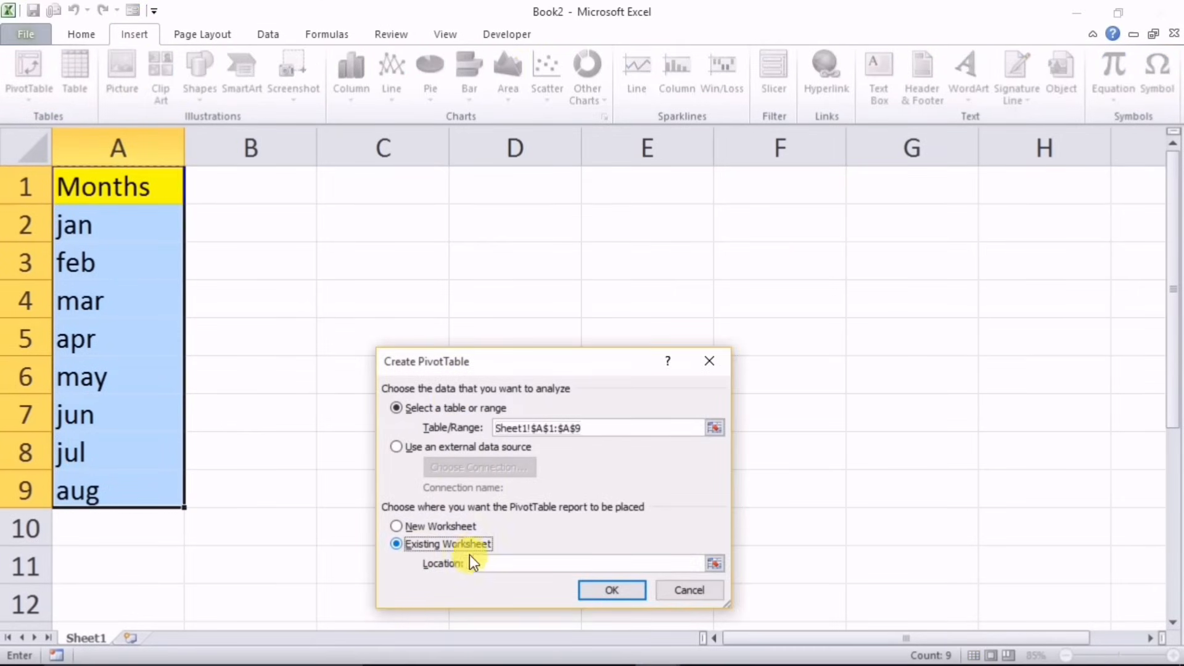
click(331, 185)
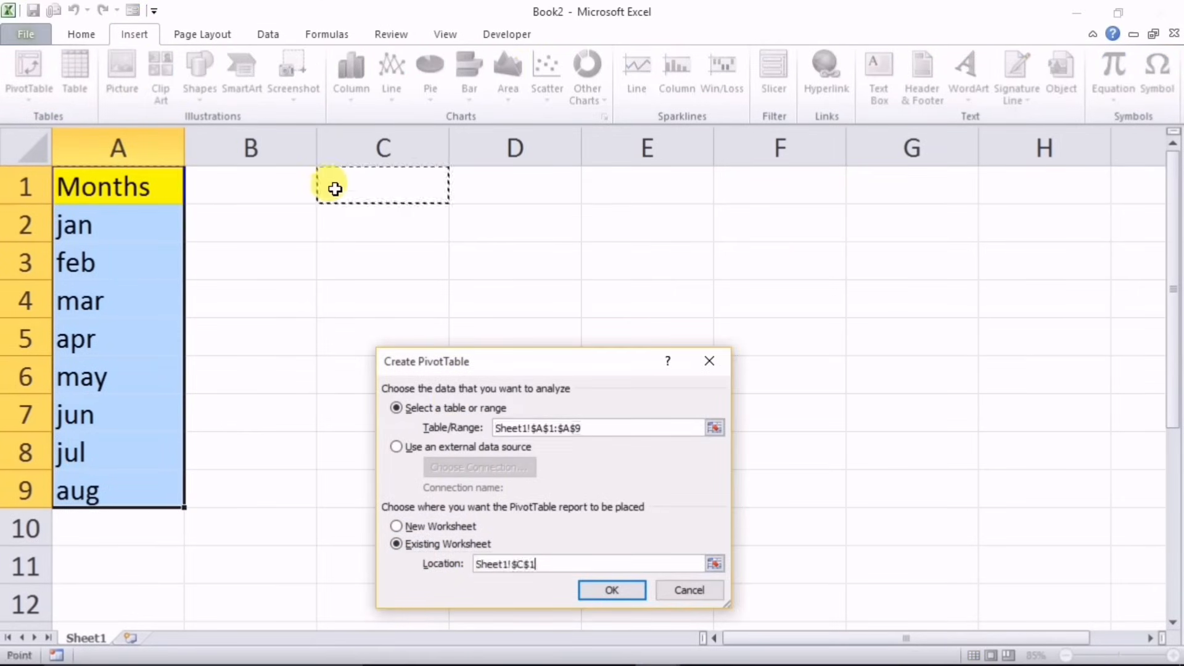
click(620, 592)
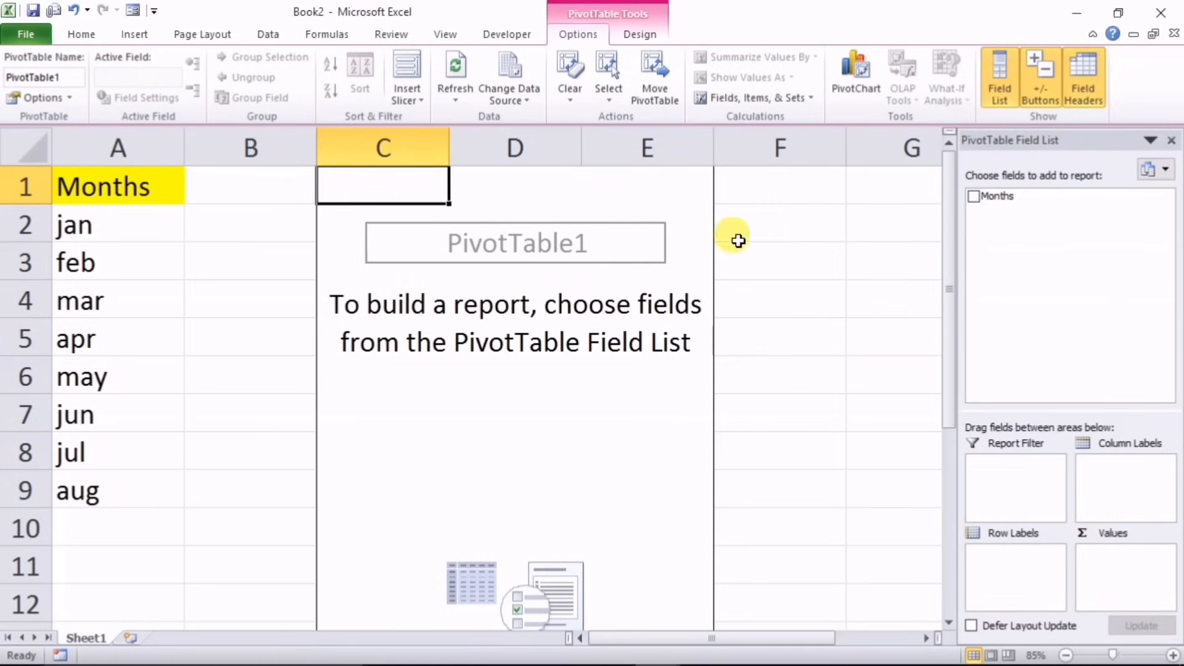
Set Months as the report filter and use Show Report Filter Pages to create sheets jan to aug
drag(986, 193, 1009, 480)
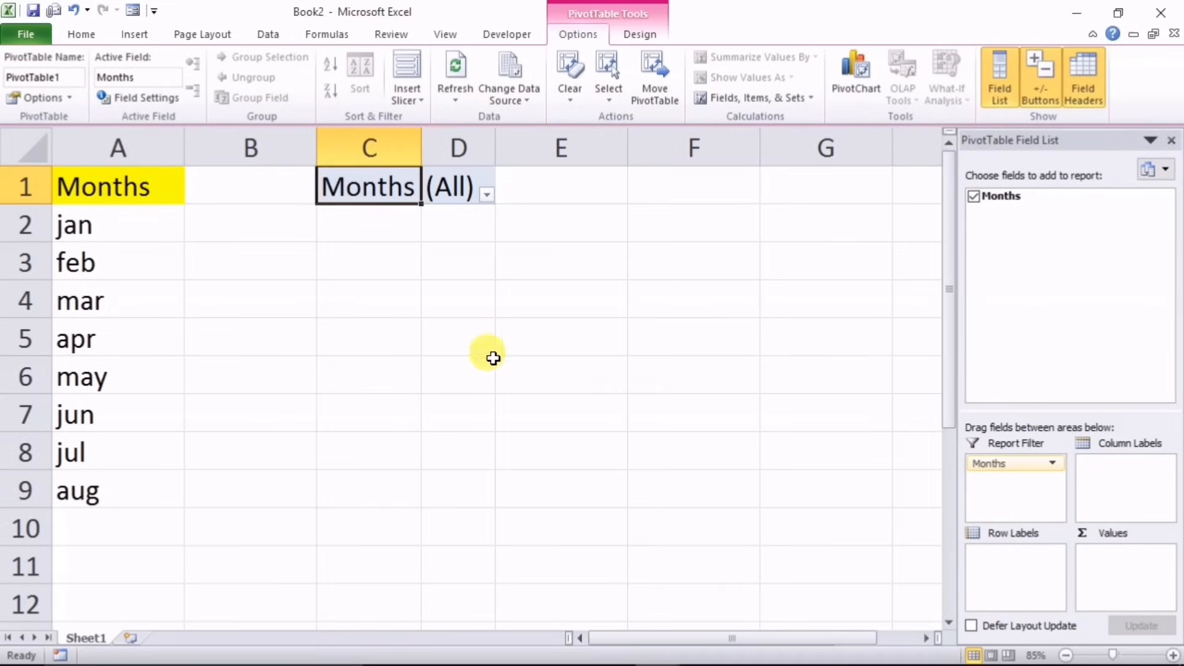
click(1171, 144)
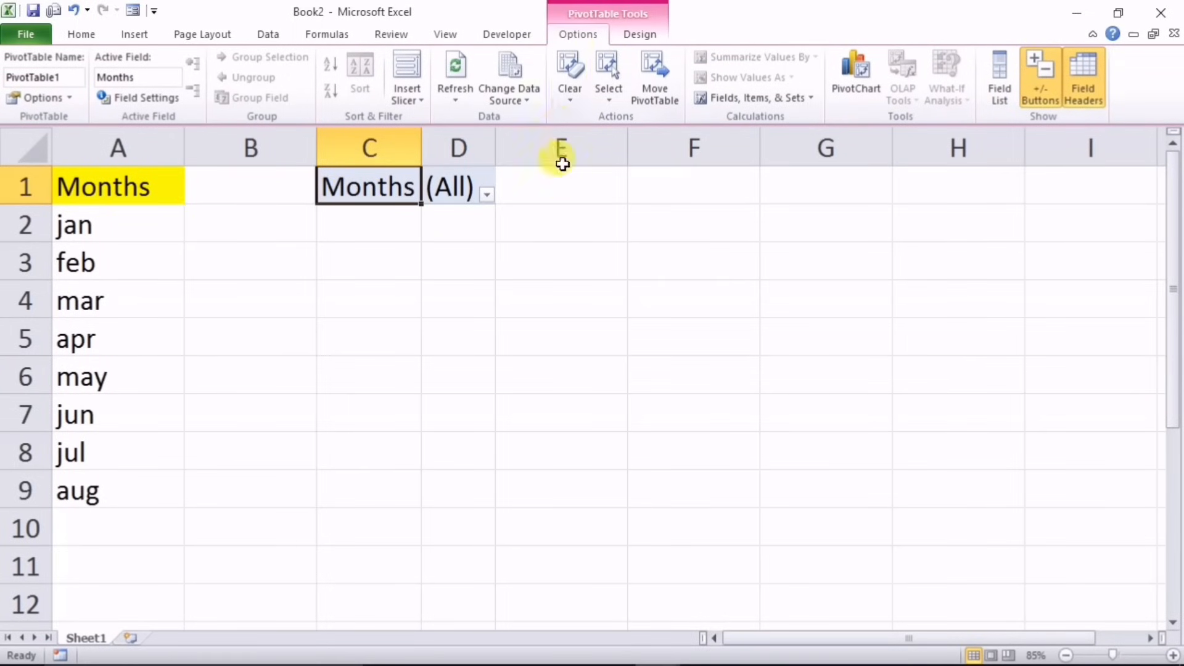
click(68, 99)
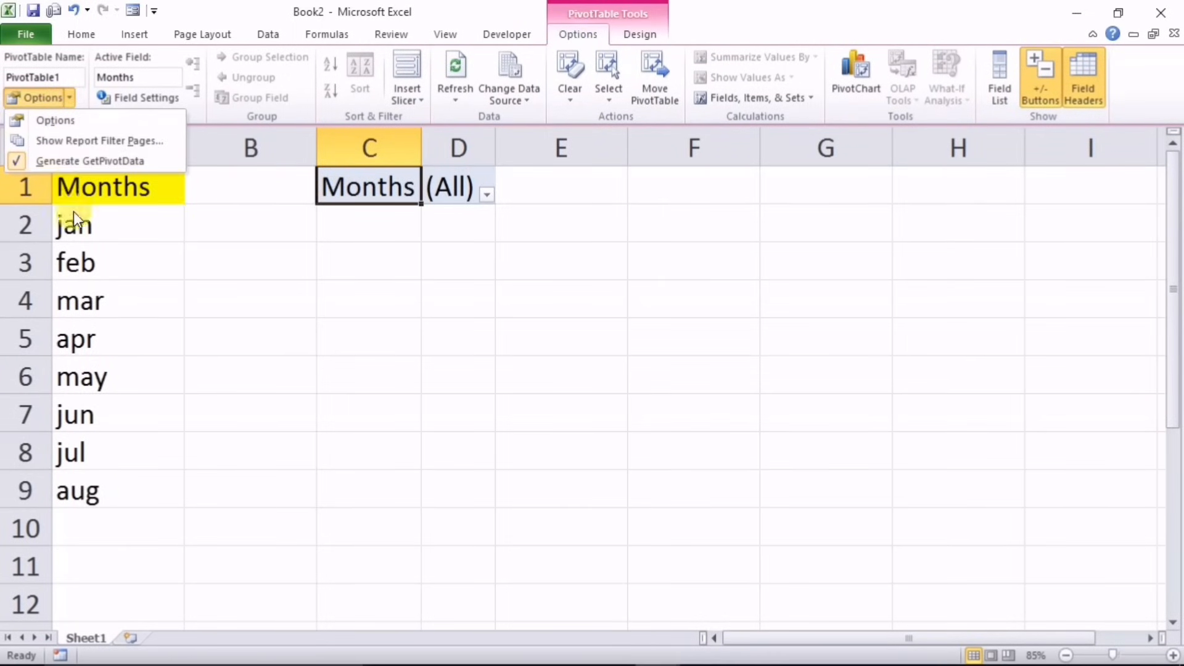
click(119, 143)
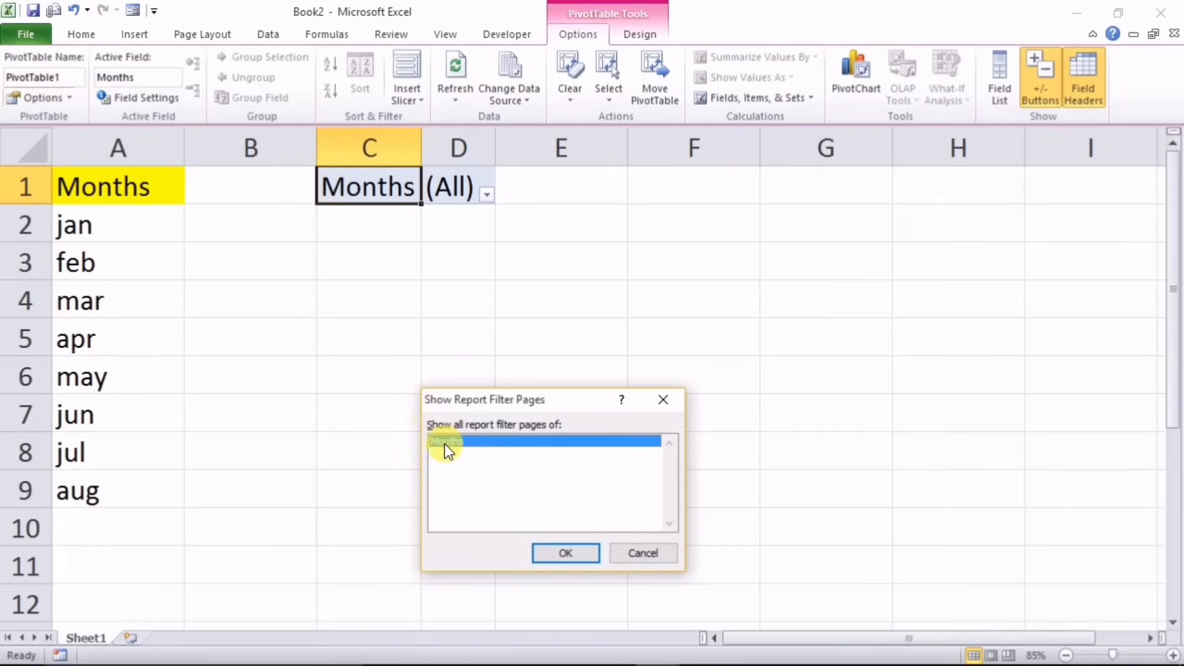
click(563, 554)
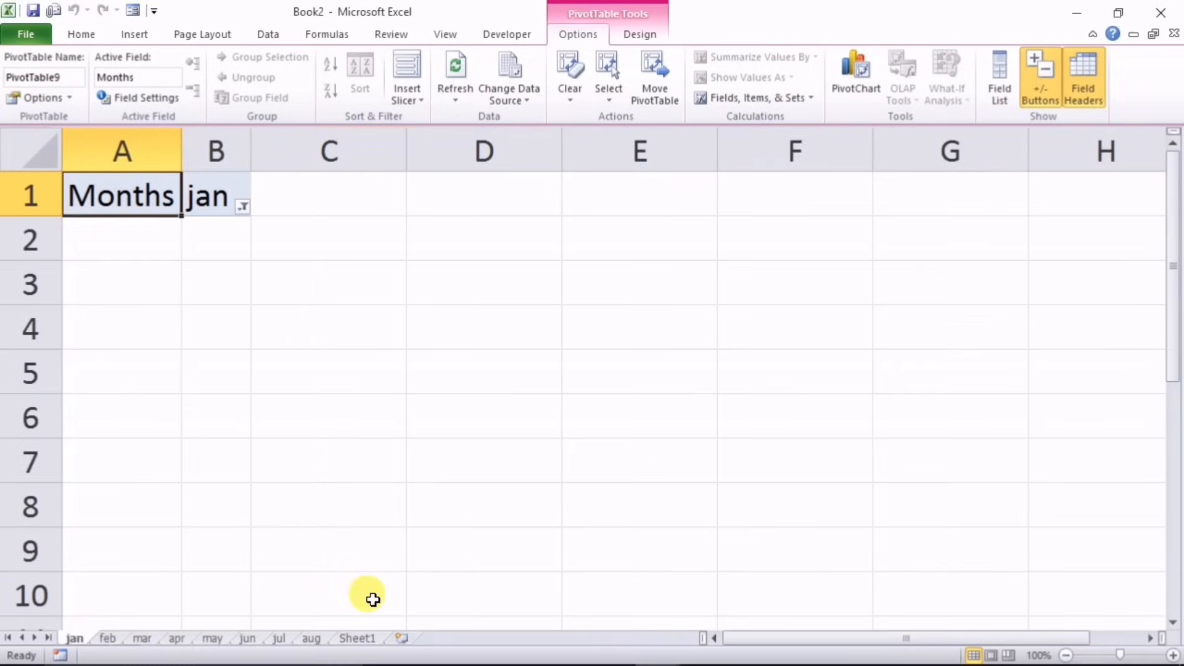
click(104, 638)
click(142, 638)
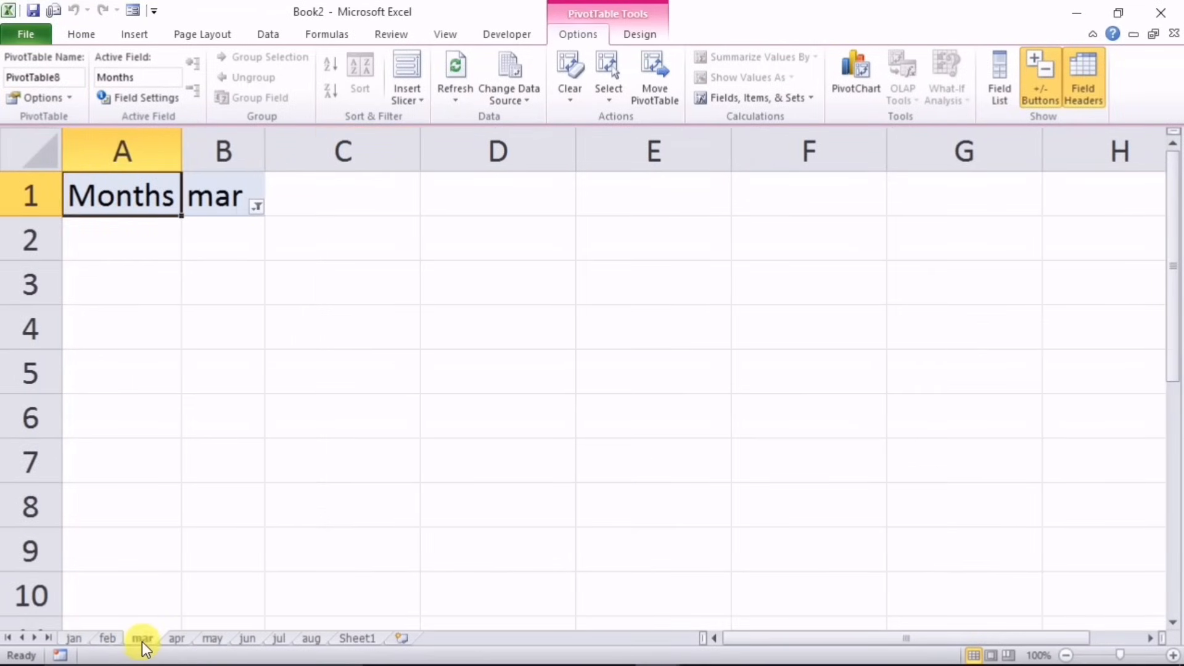
click(183, 638)
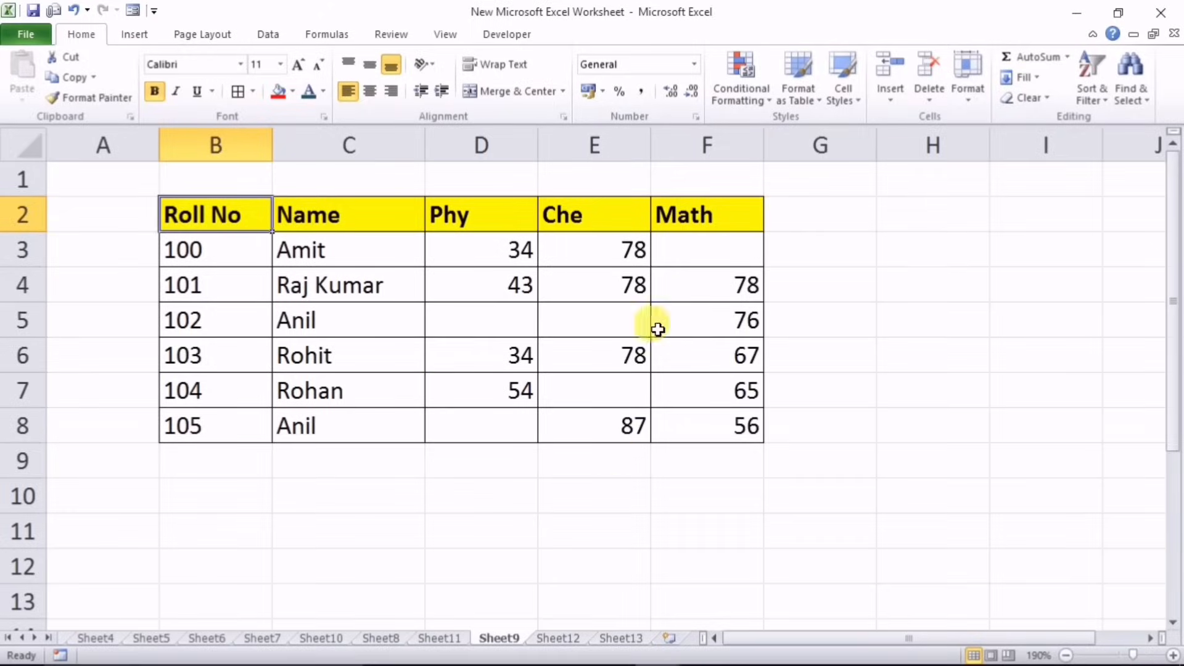
Point out the blank score cells D5, D8, E5 and F3 in the marks table
click(459, 316)
click(479, 423)
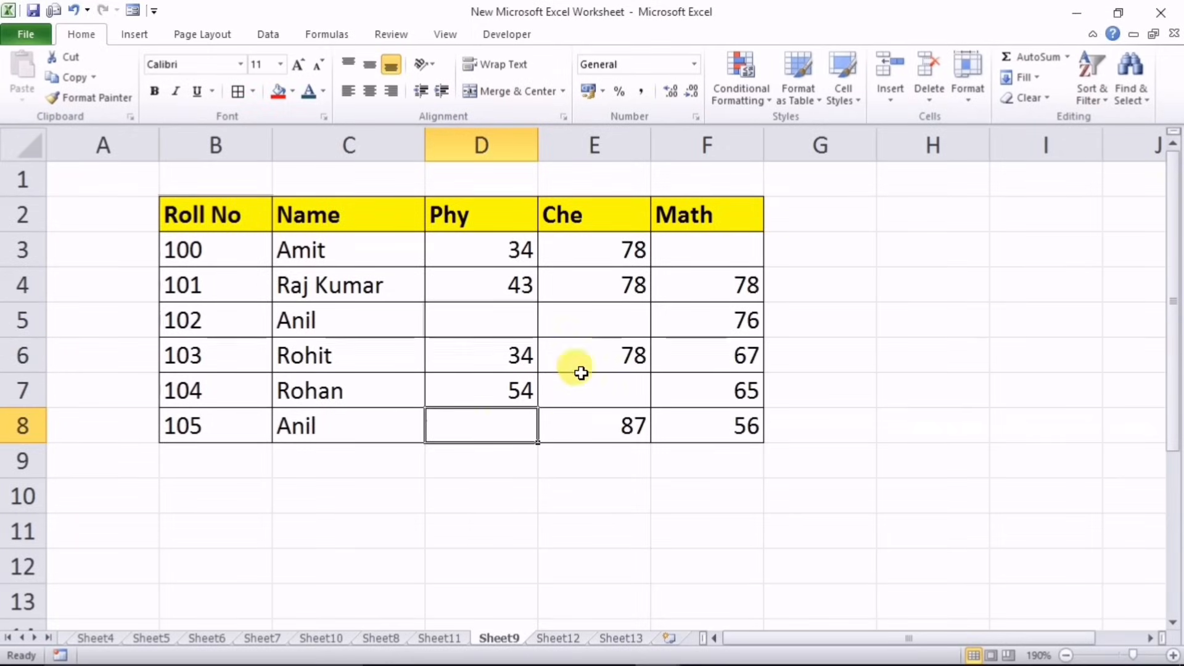
click(599, 317)
click(704, 255)
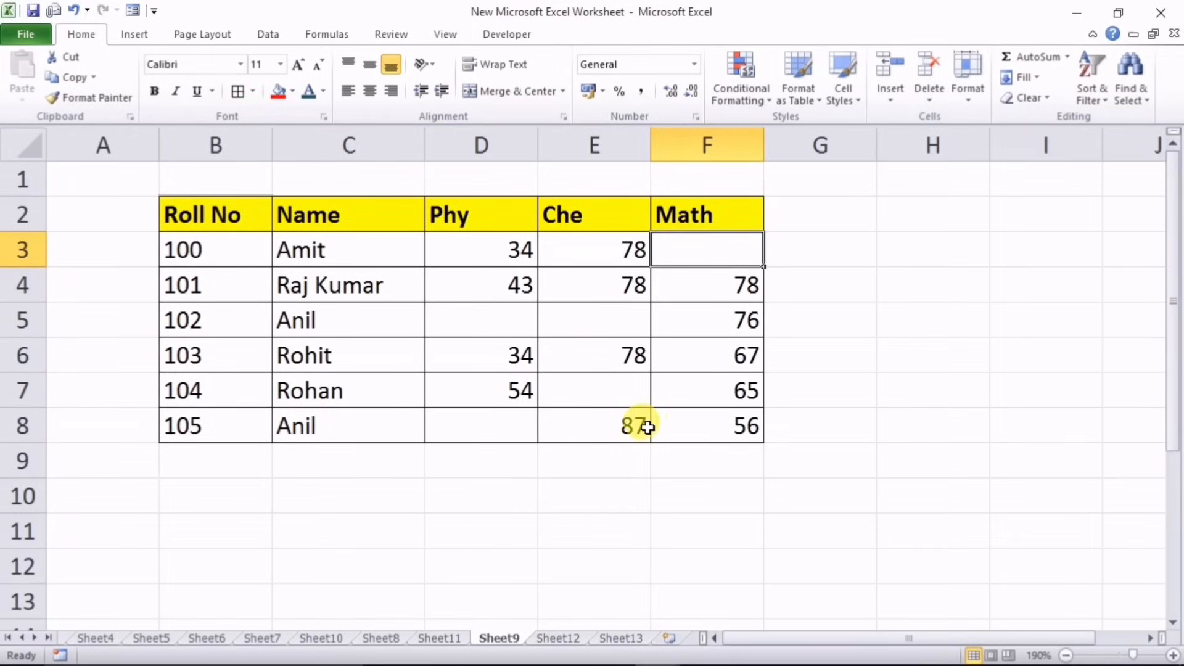
click(484, 313)
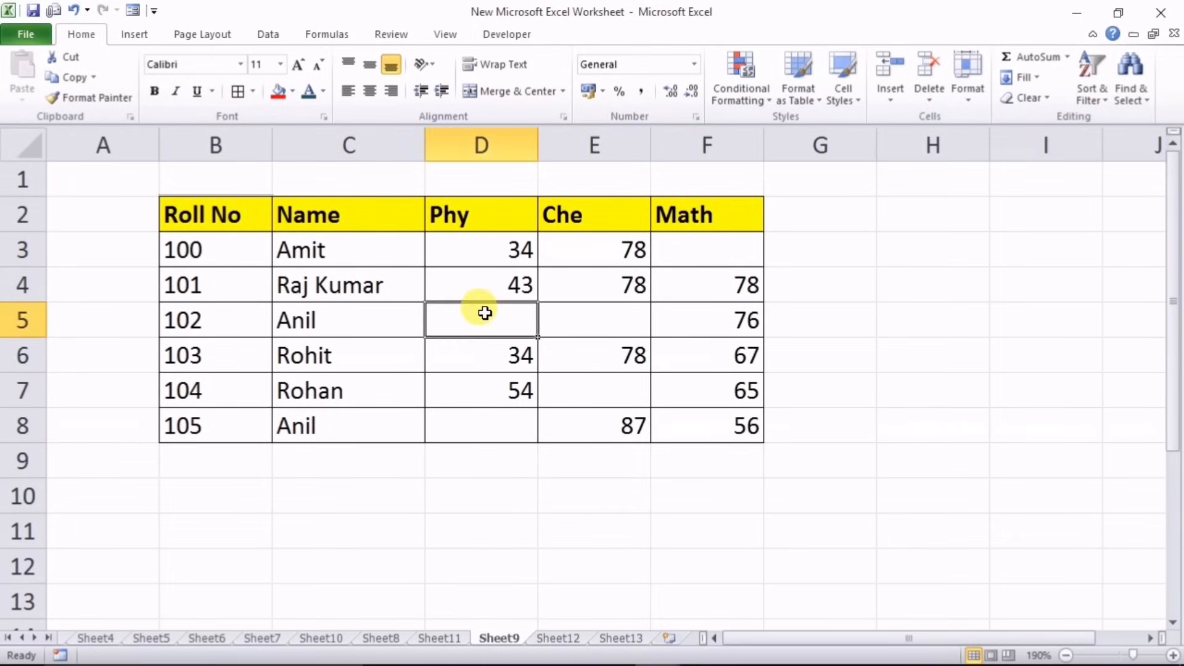
click(561, 319)
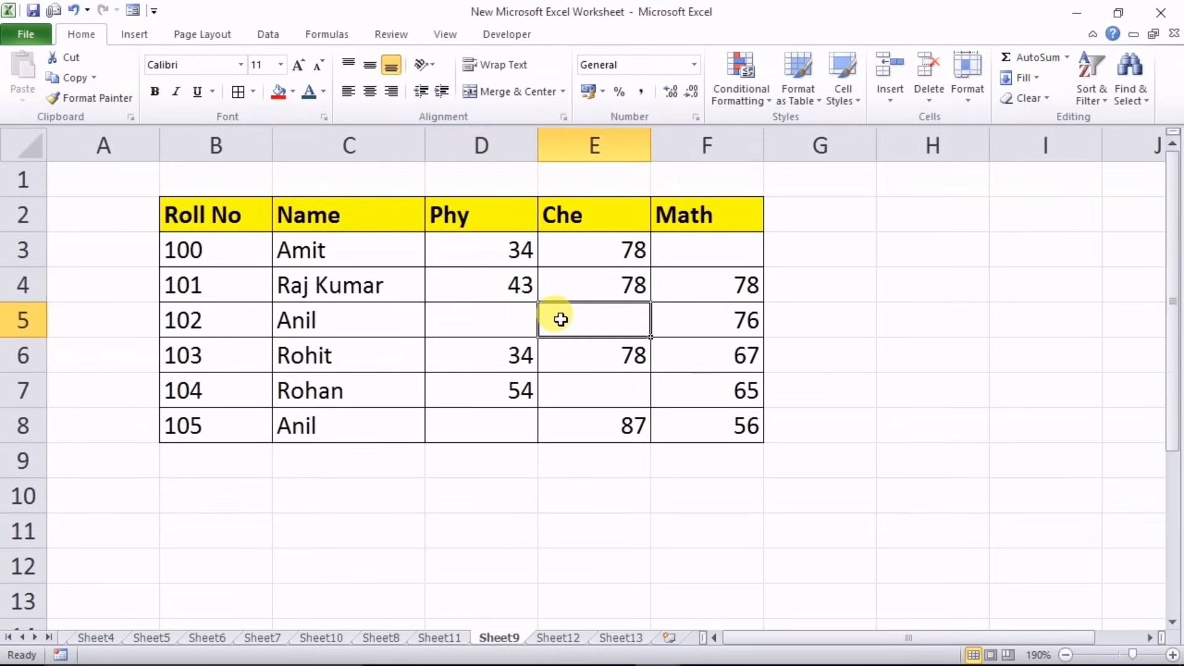
click(494, 318)
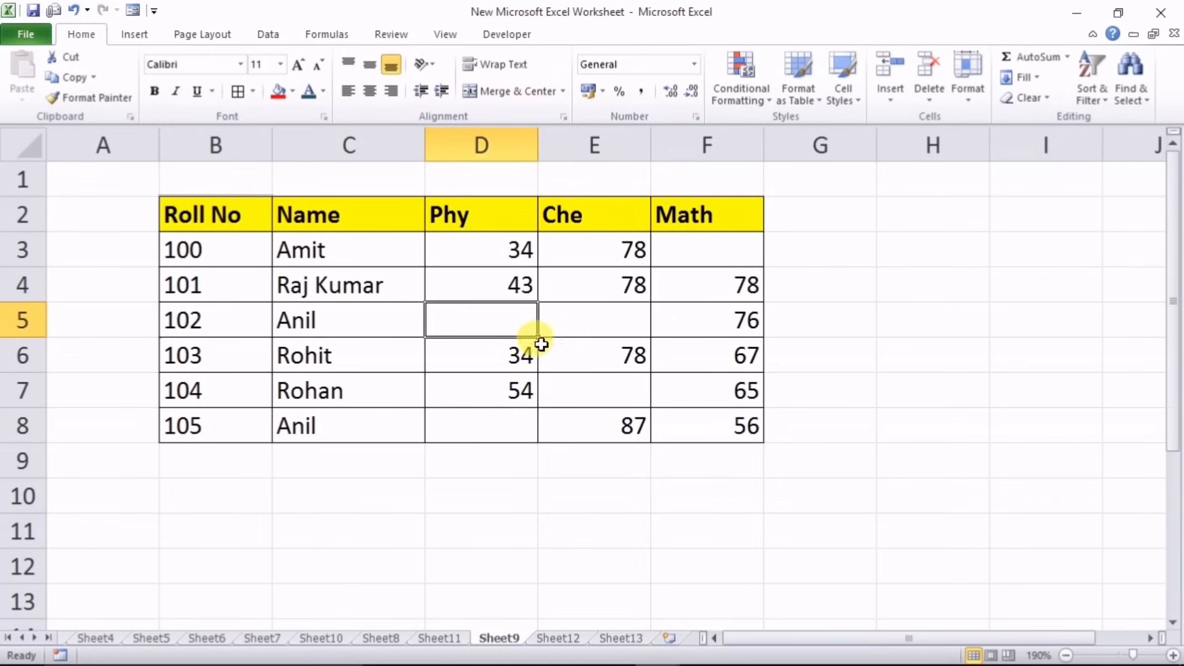
Select D3:F8 and use Go To Special > Blanks to keep only empty cells selected
drag(444, 245, 687, 426)
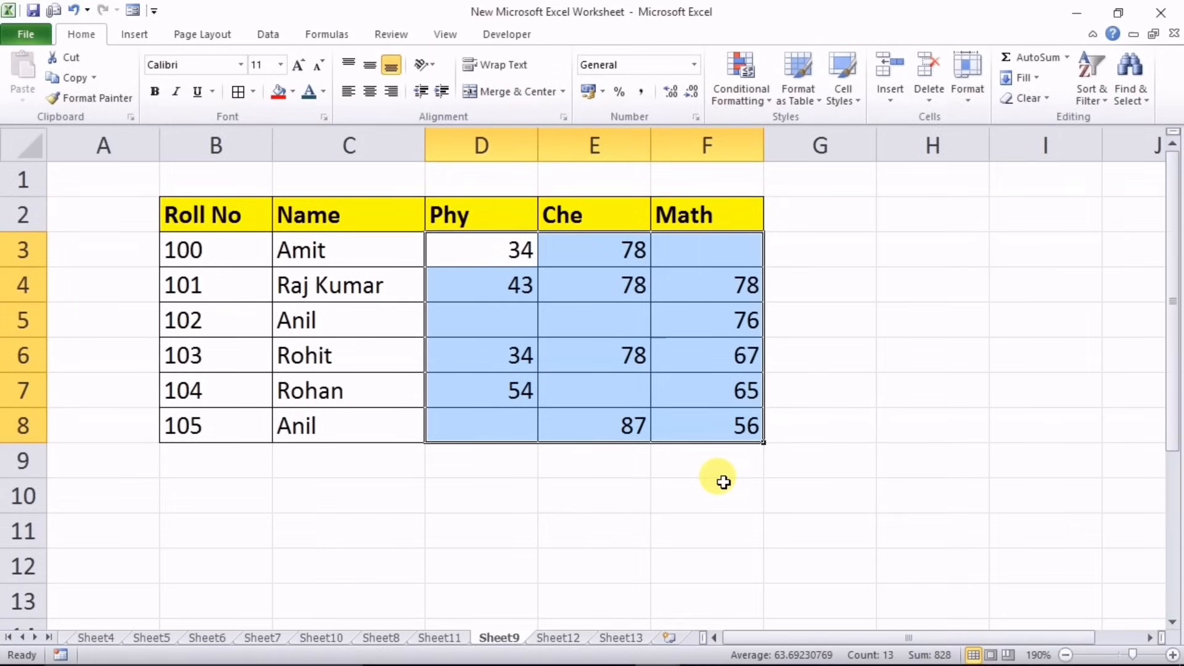
key(ctrl+g)
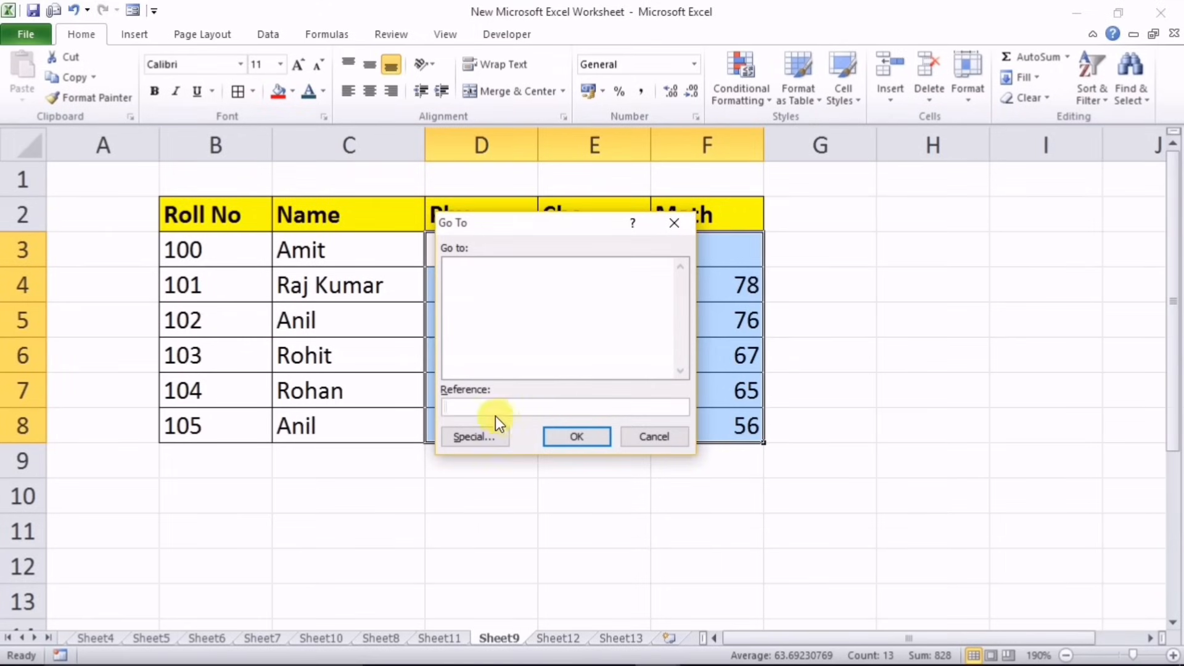
click(468, 437)
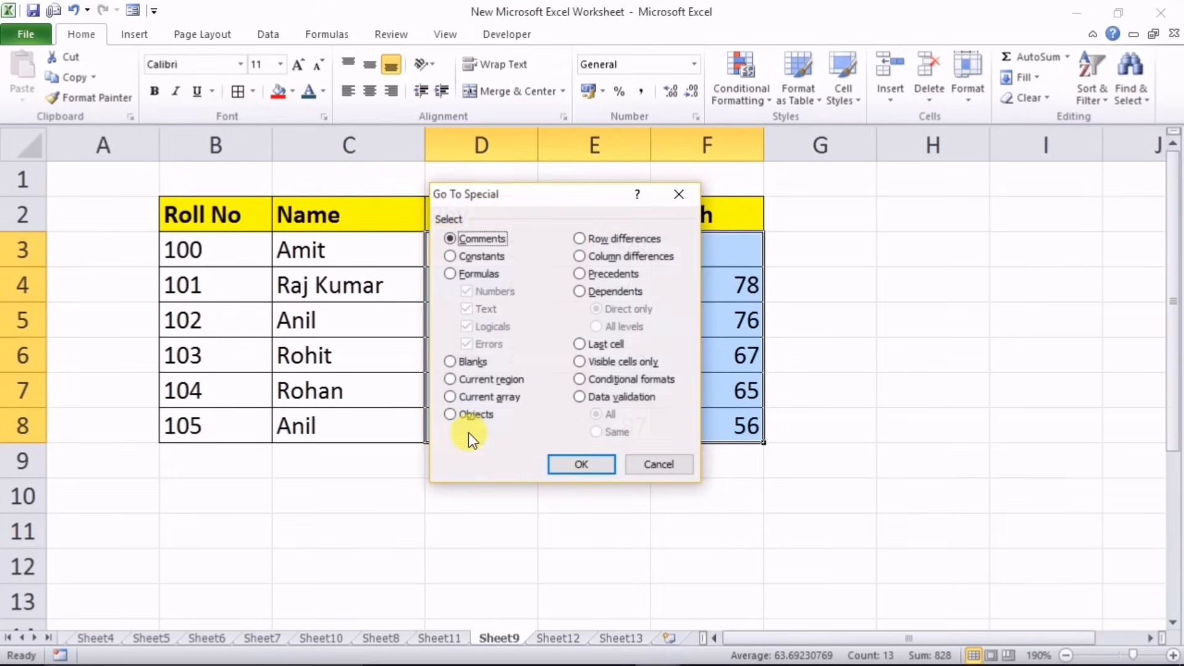
click(462, 364)
click(581, 466)
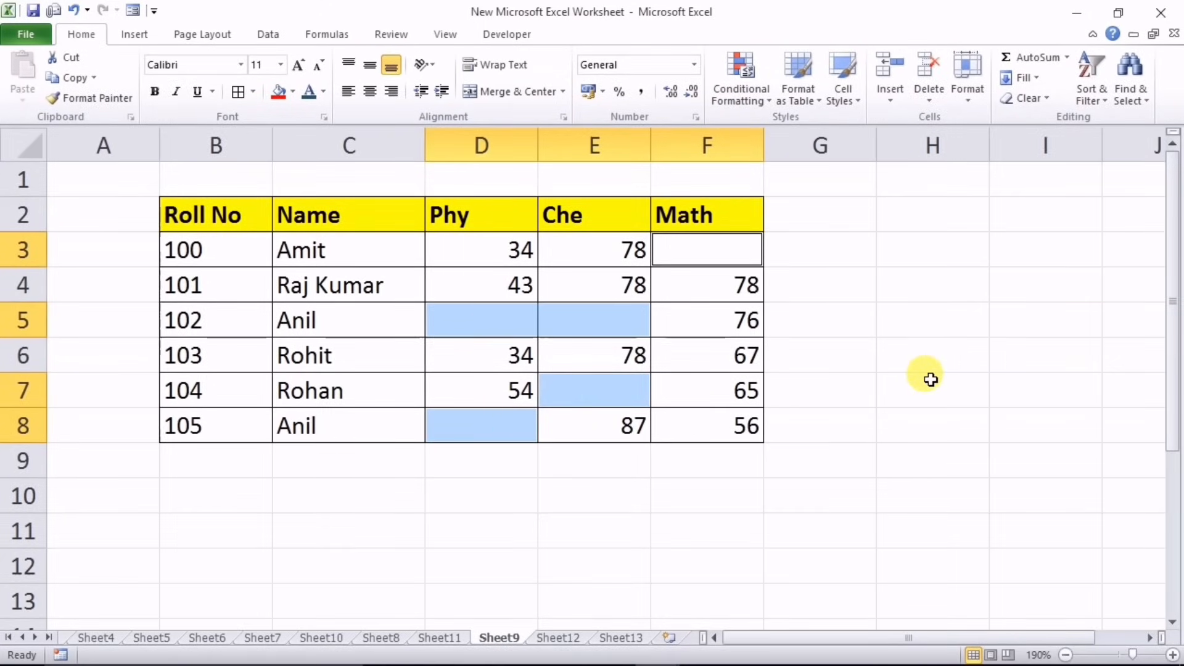
Enter A into all selected blank score cells at once with Ctrl+Enter, then deselect
text(A)
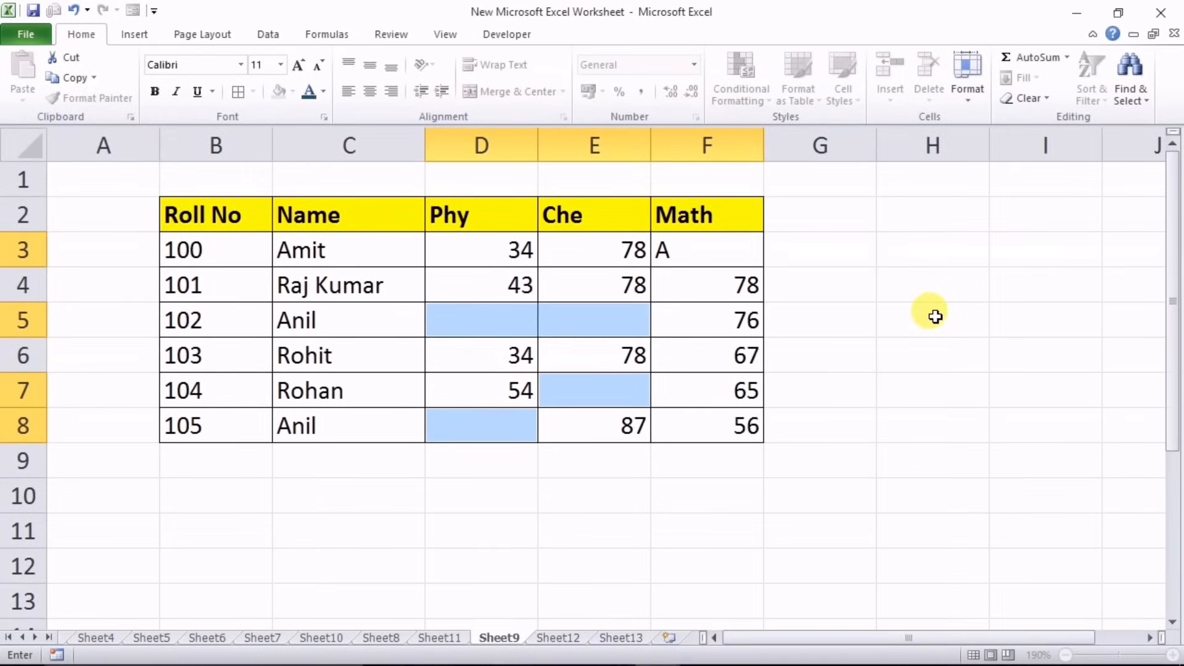
key(ctrl+Return)
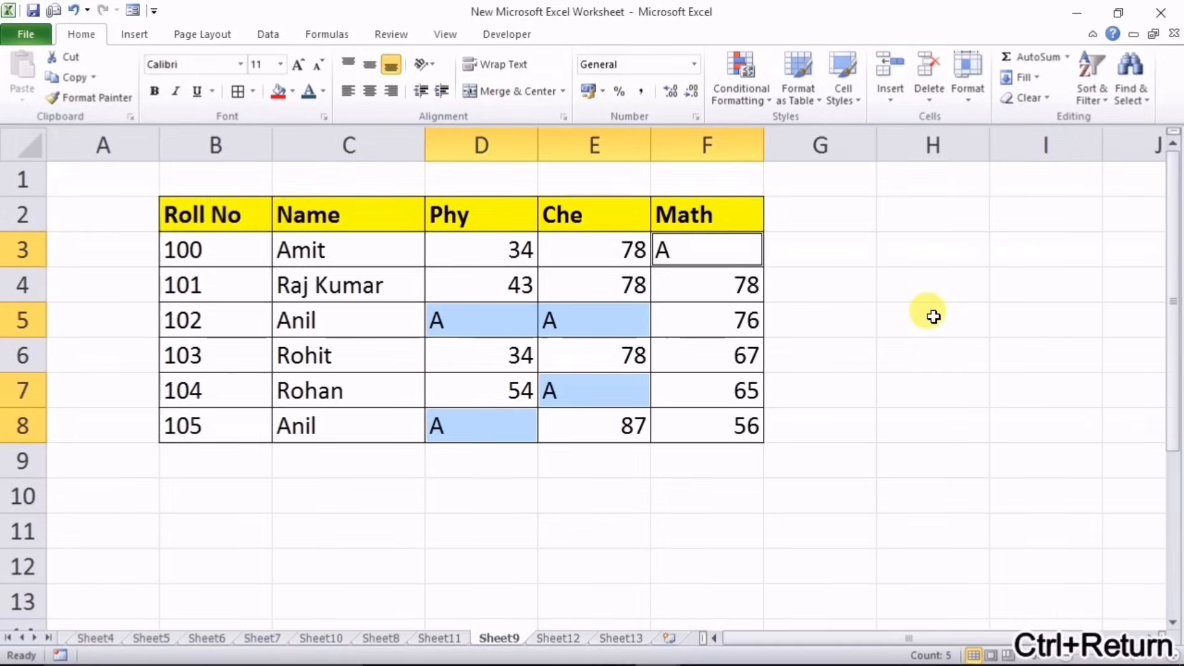
drag(820, 355, 694, 358)
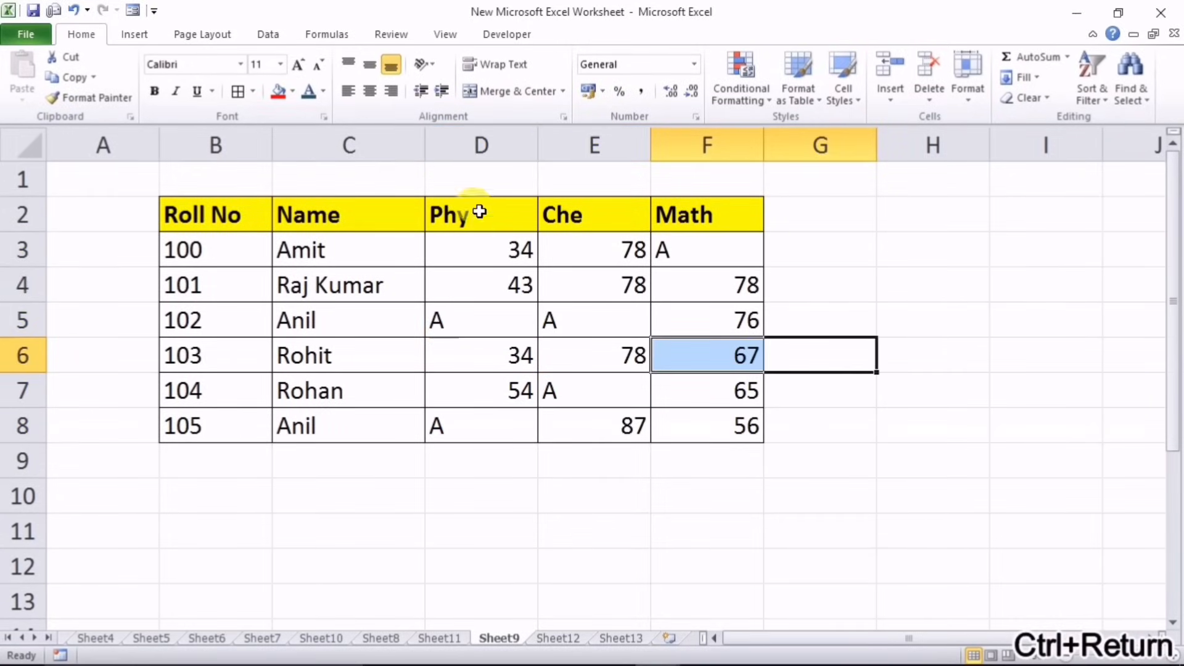
click(716, 216)
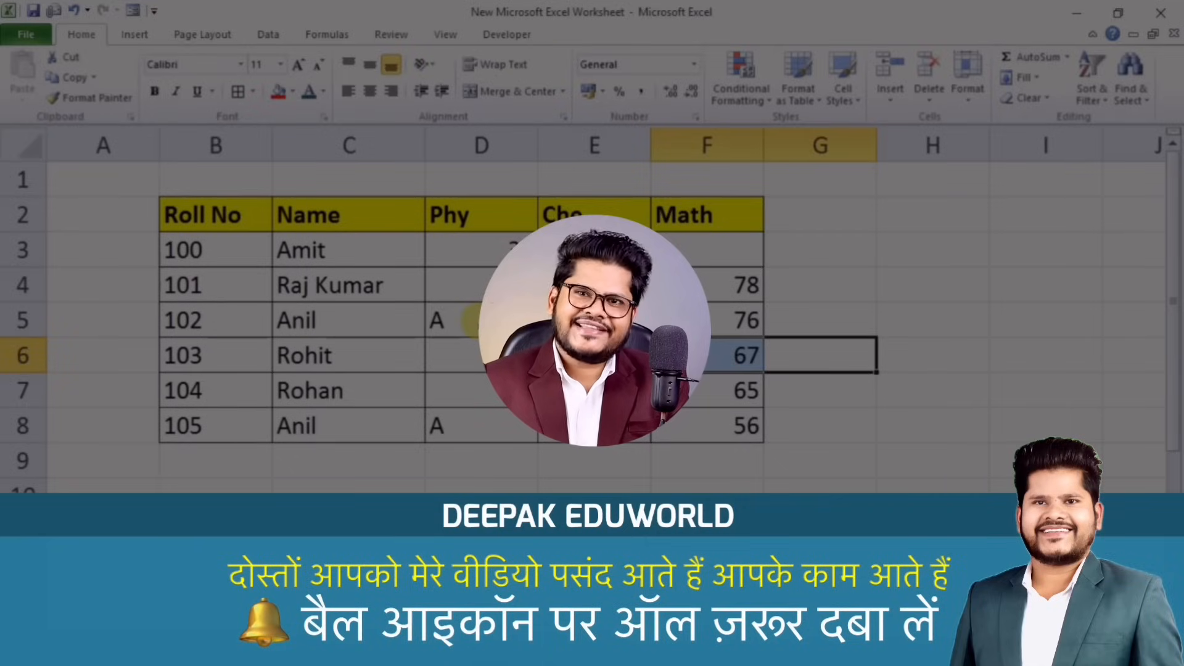
key(ctrl+Return)
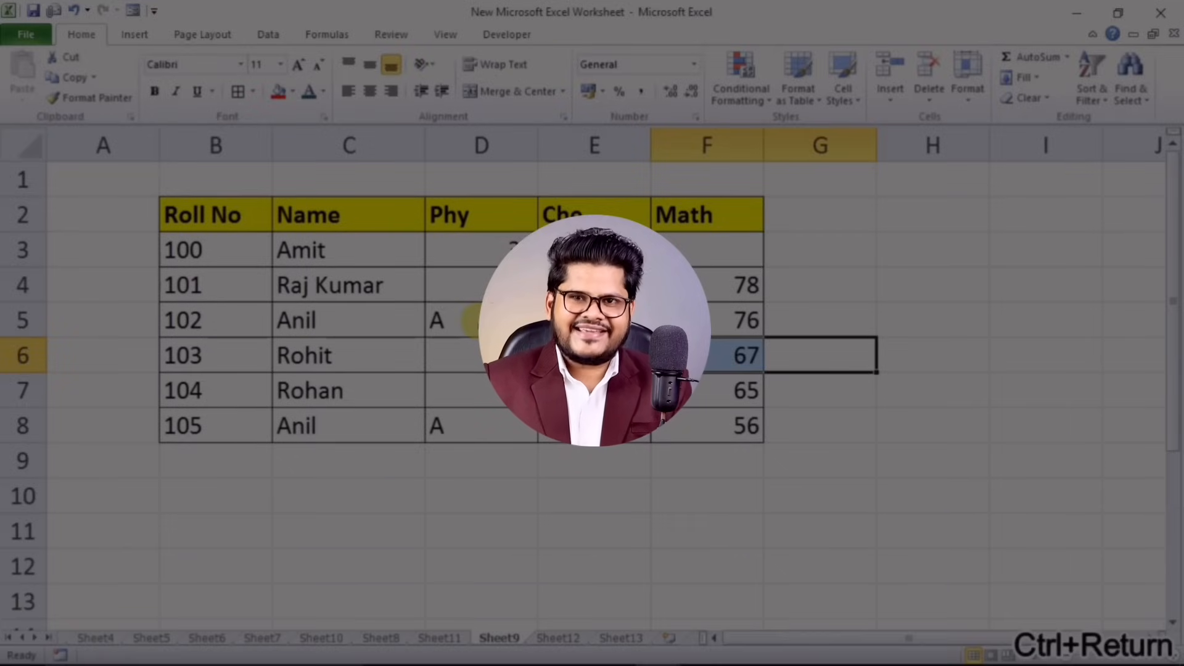